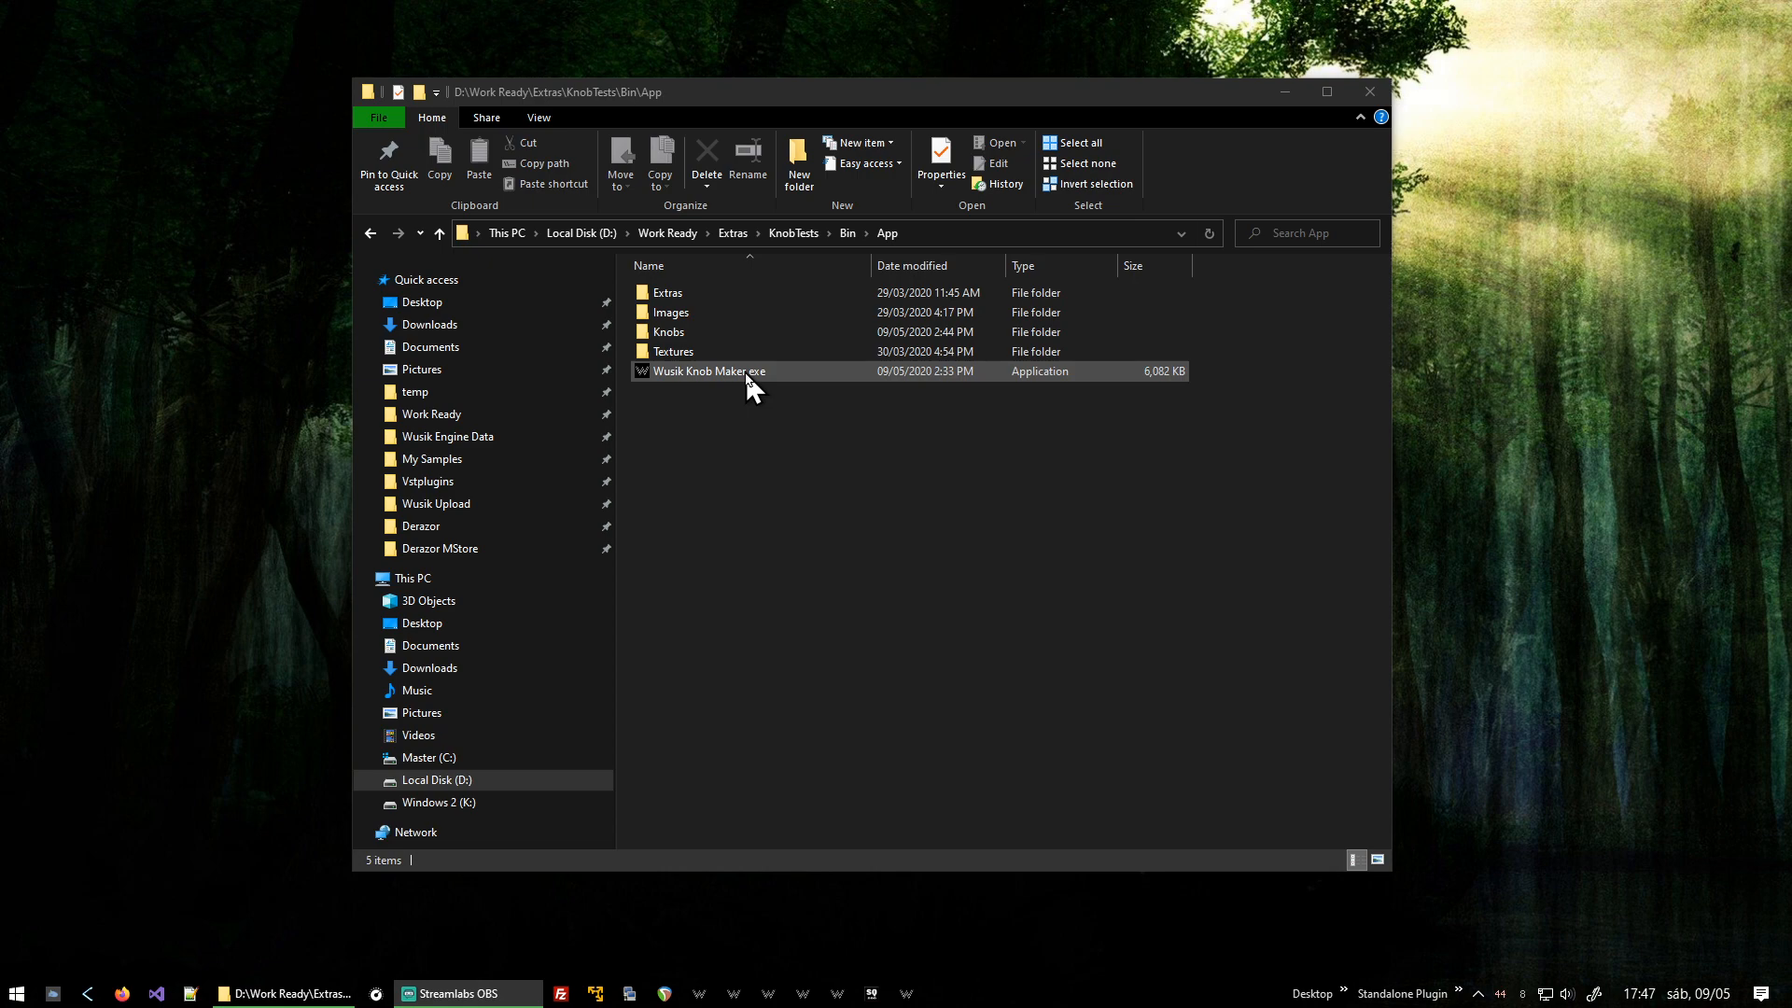
Launch Wusik Knob Maker from the App folder and close it again.
{"action": "double_click", "coordinate": [746, 373]}
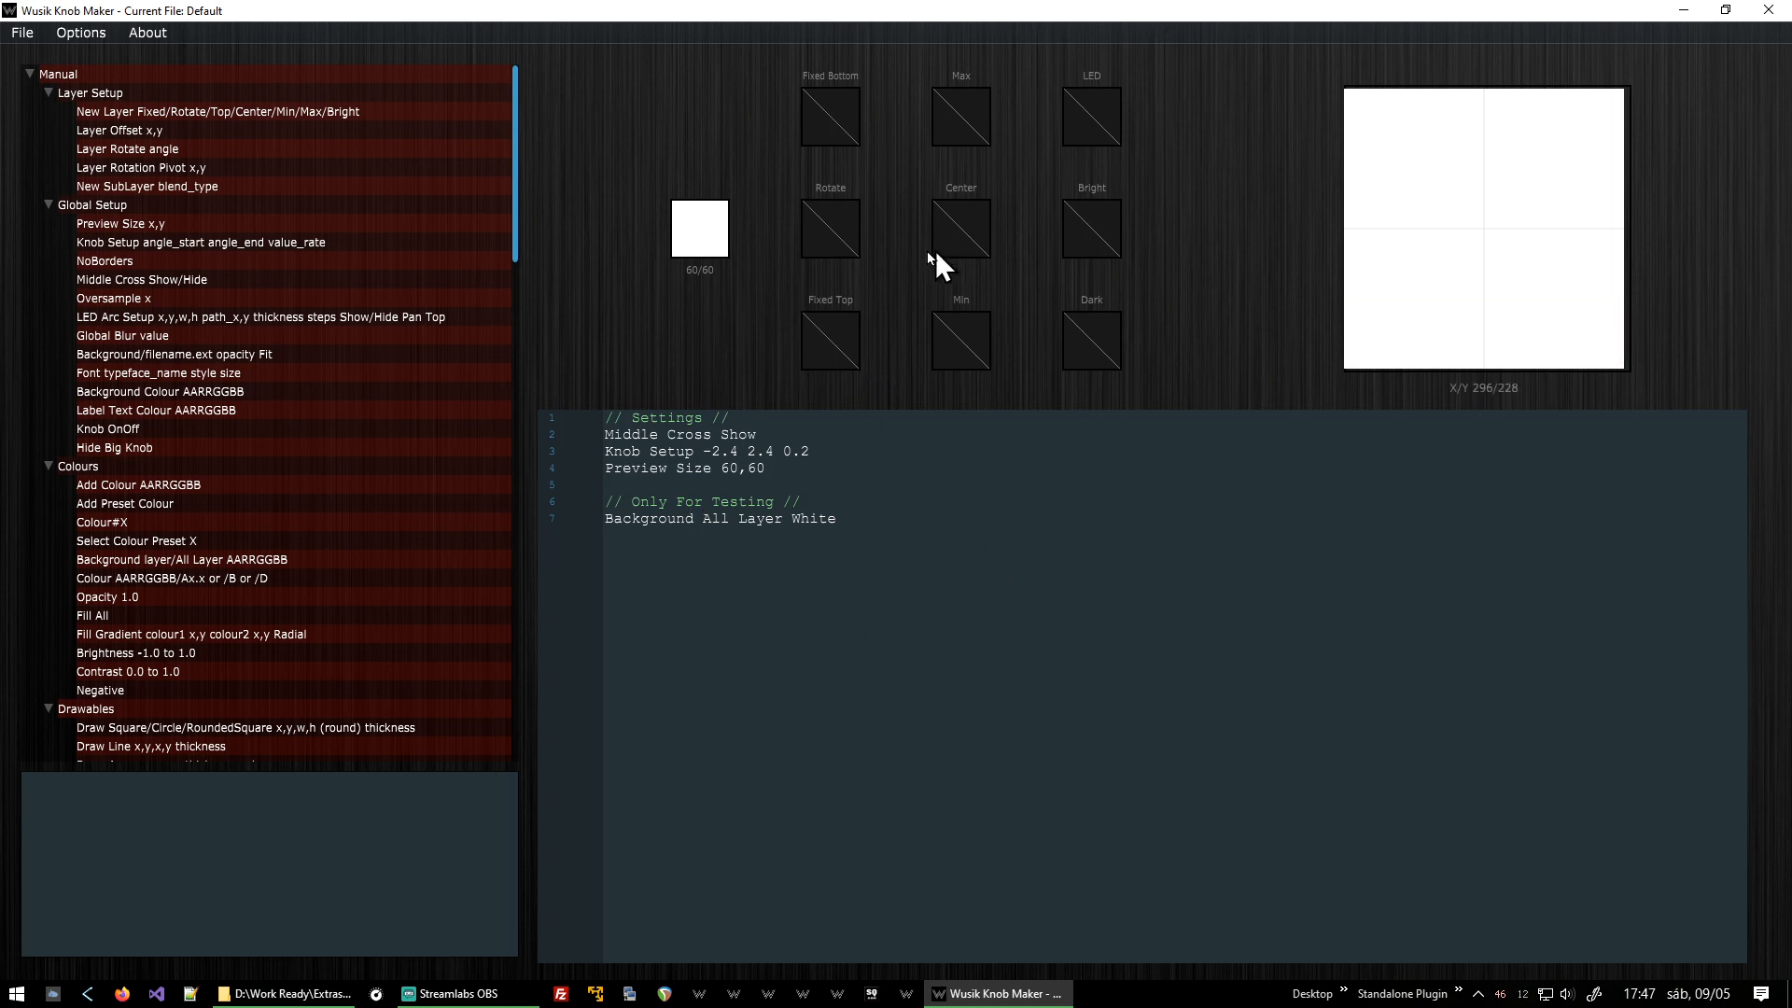
{"action": "left_click", "coordinate": [1767, 11]}
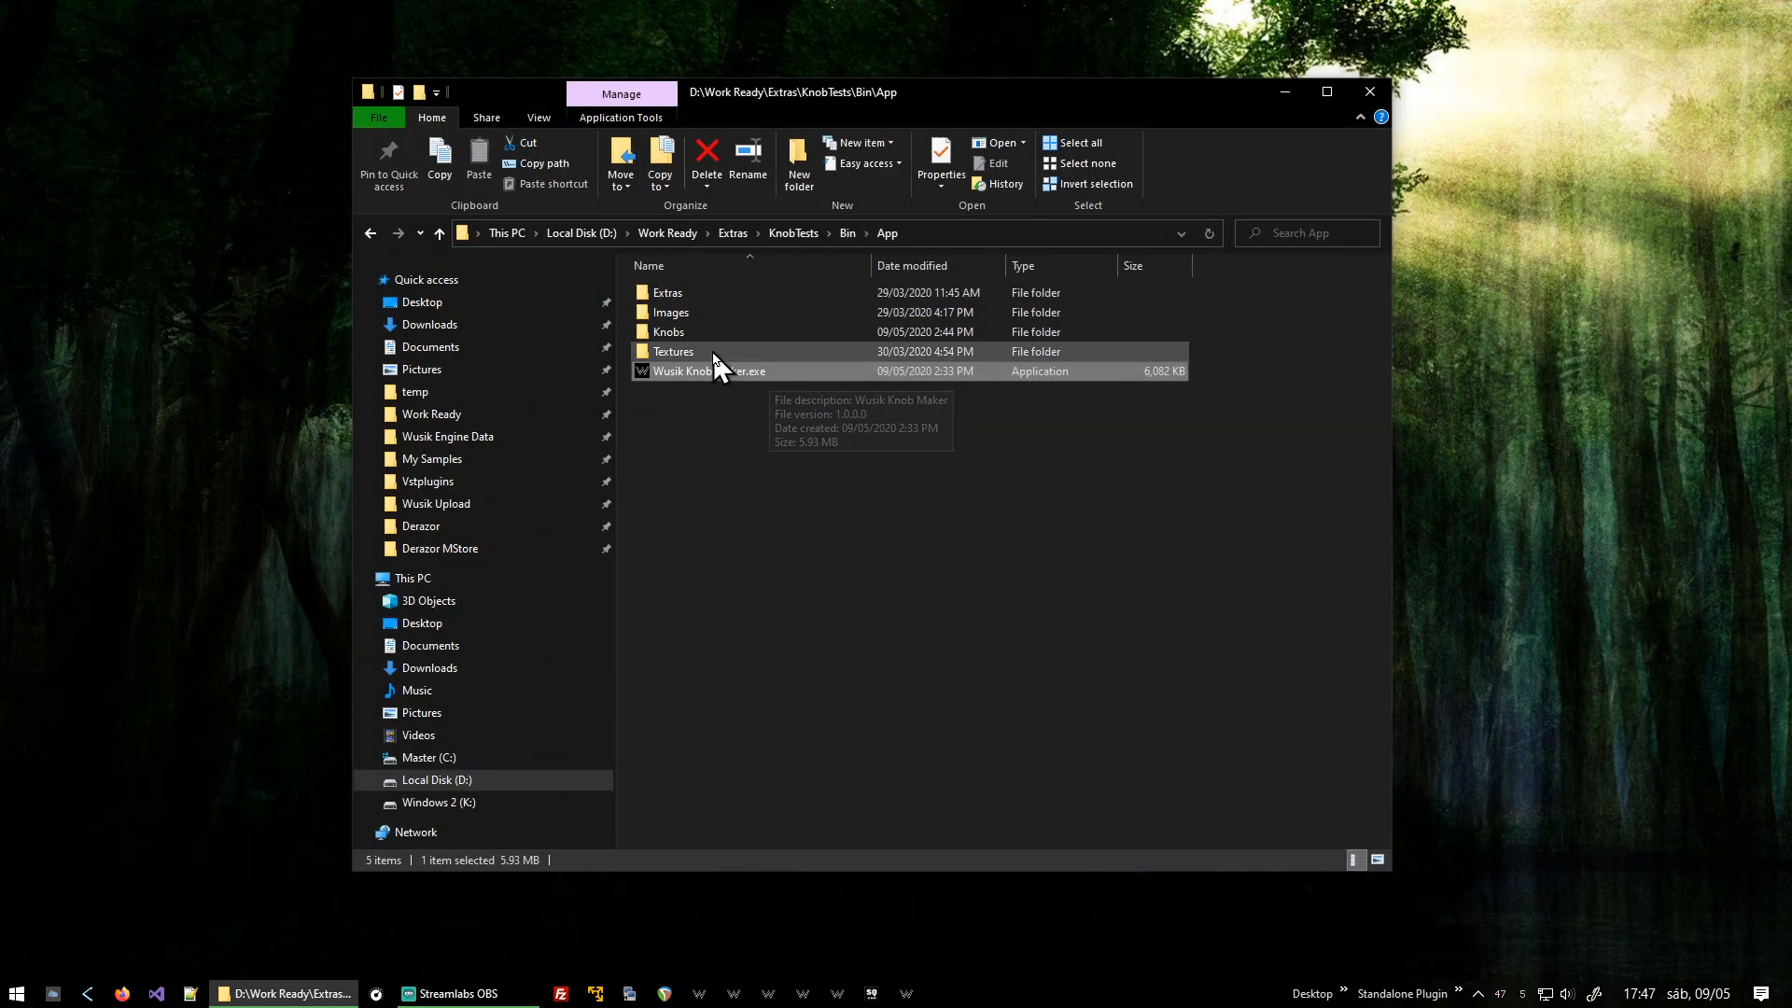
Open Manual.txt in the Extras folder, read through the command reference, and close it.
{"action": "double_click", "coordinate": [728, 295]}
{"action": "double_click", "coordinate": [732, 291]}
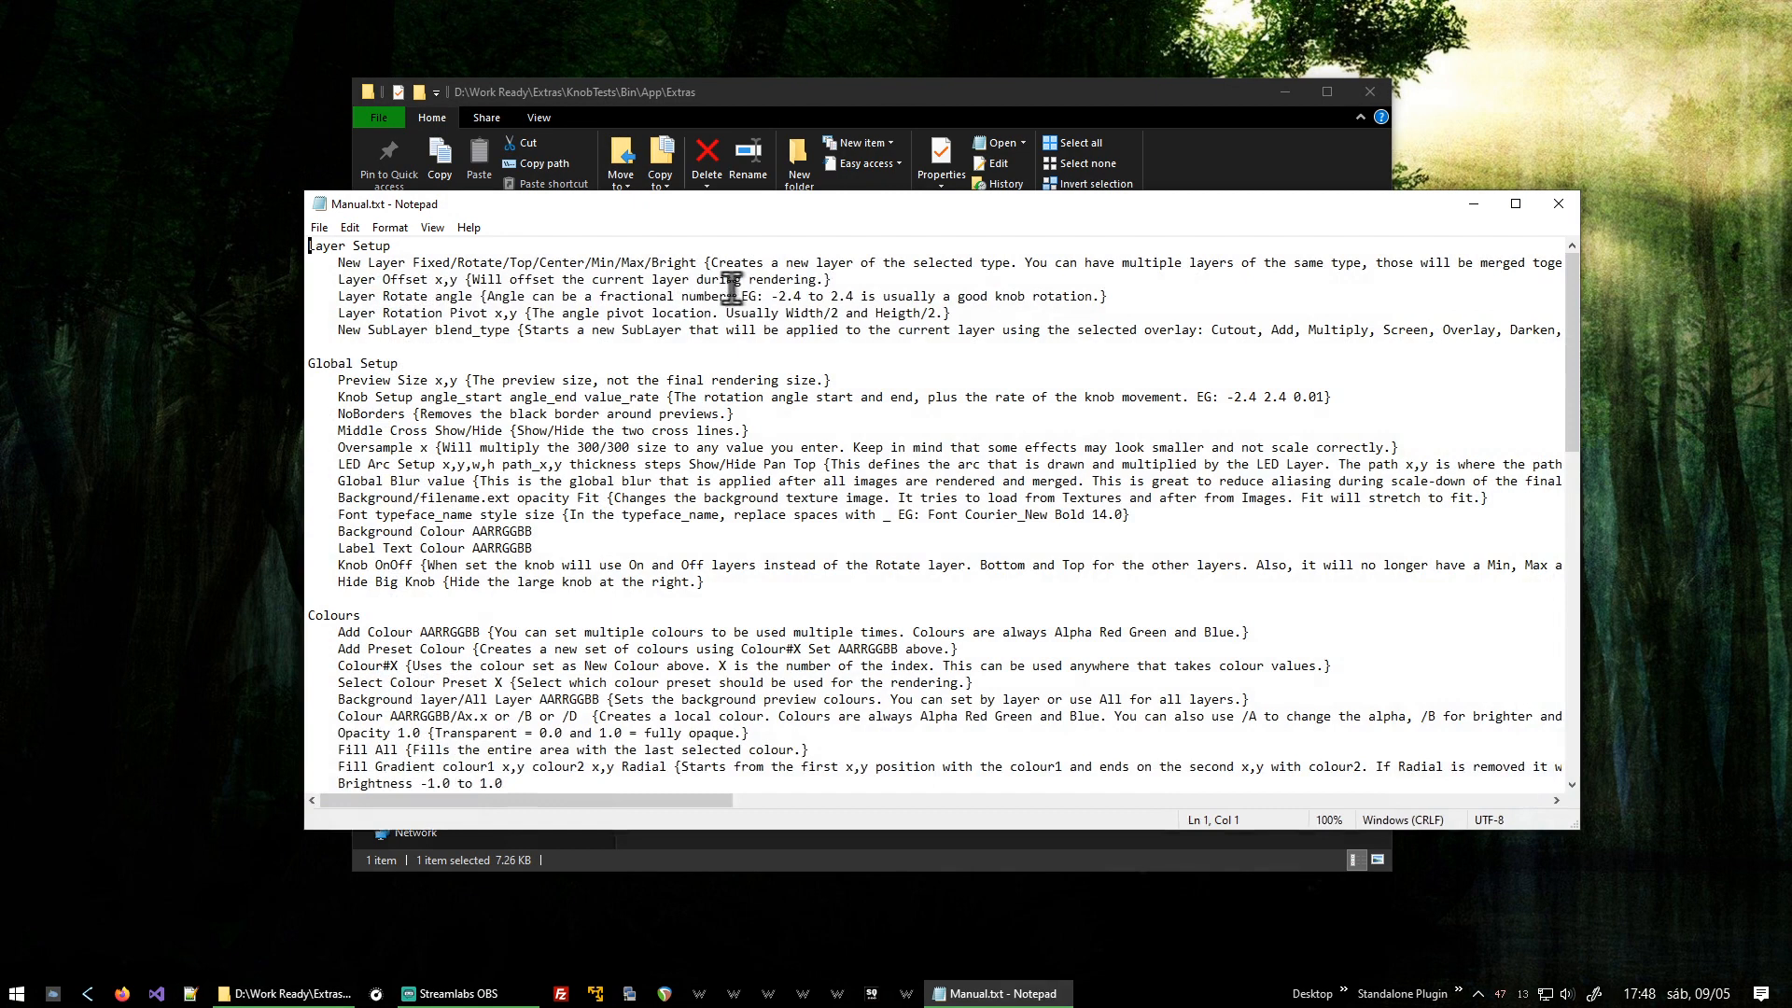
{"action": "key", "text": "Page_Down"}
{"action": "key", "text": "Page_Down"}
{"action": "key", "text": "ctrl+Home"}
{"action": "scroll", "coordinate": [1064, 388], "scroll_direction": "down", "scroll_amount": 20}
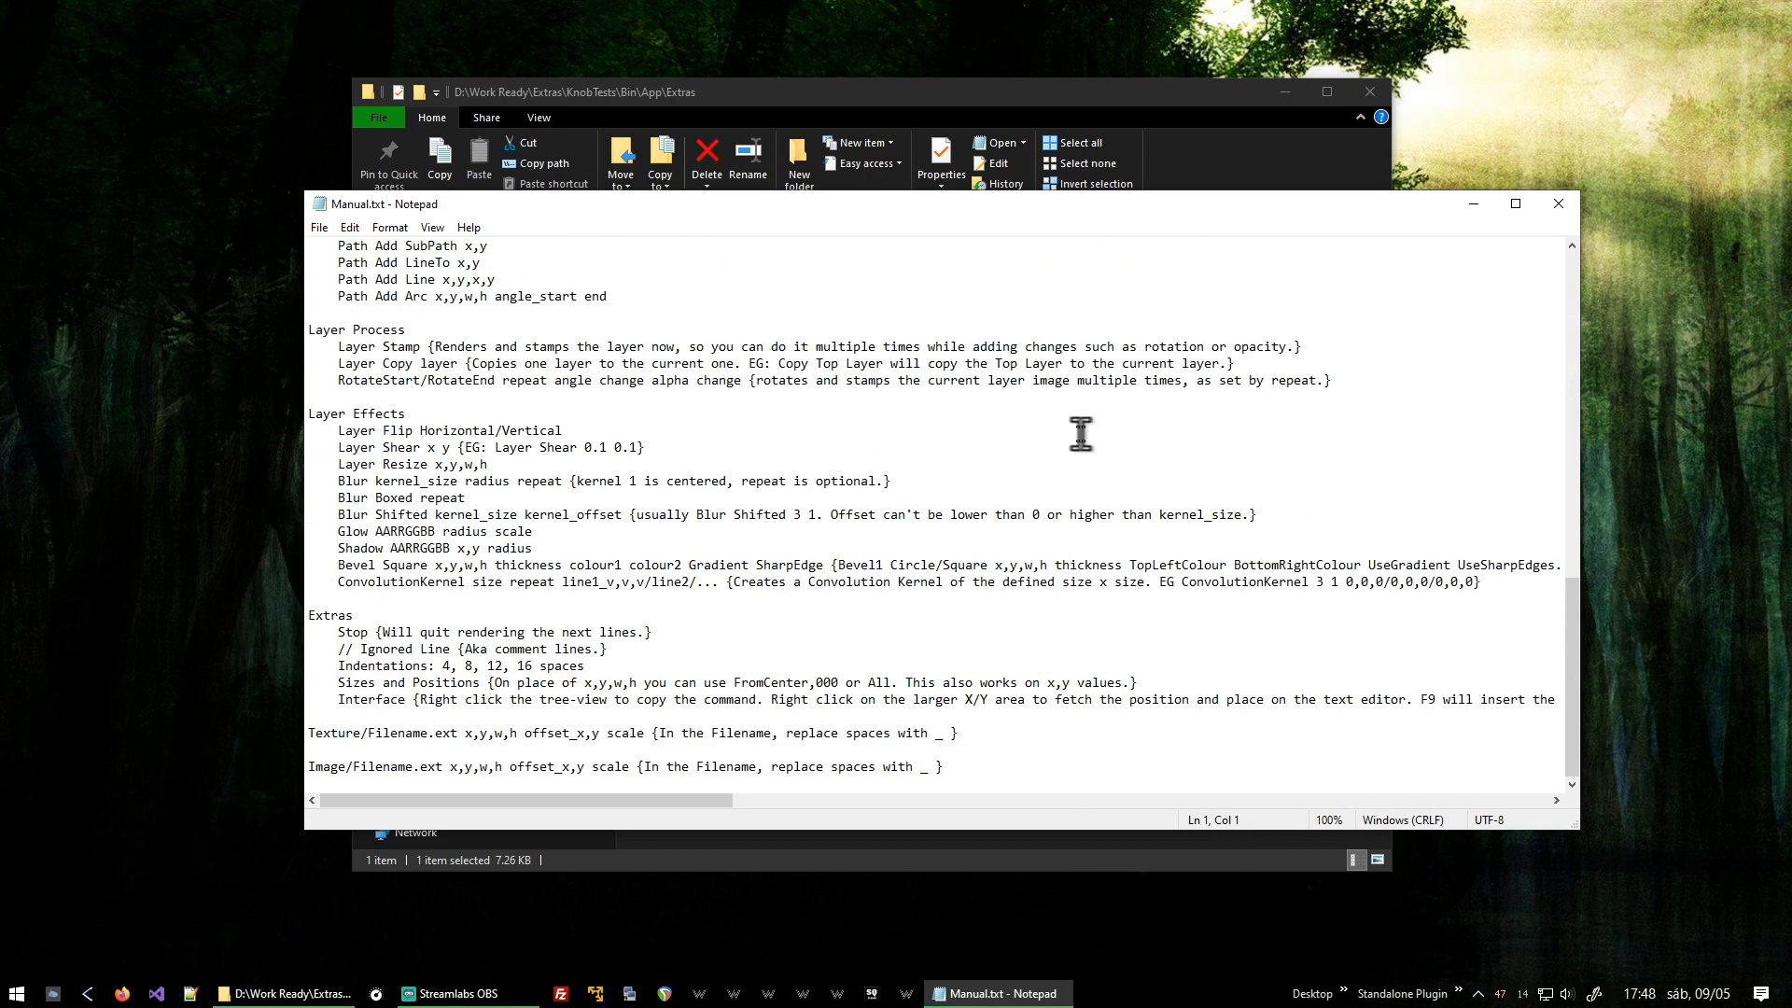
{"action": "key", "text": "alt+F4"}
Open the Textures folder, browse the available texture images, and return to the App folder.
{"action": "key", "text": "alt+Up"}
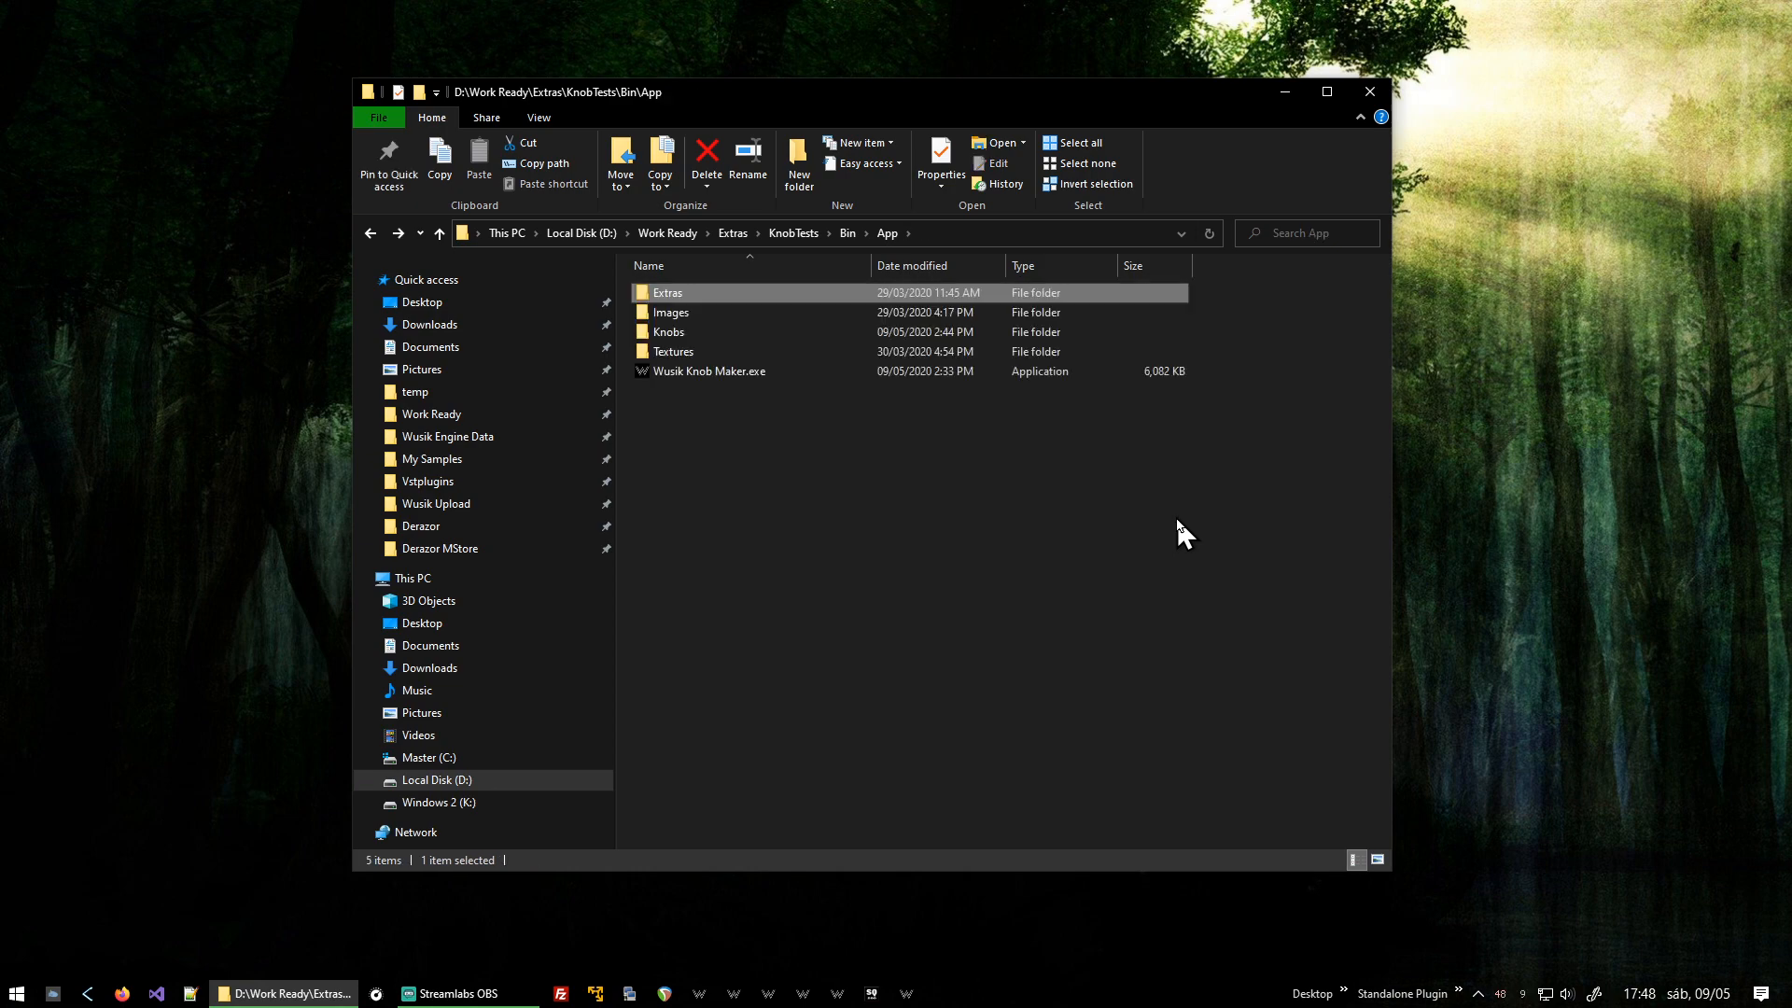
{"action": "key", "text": "End"}
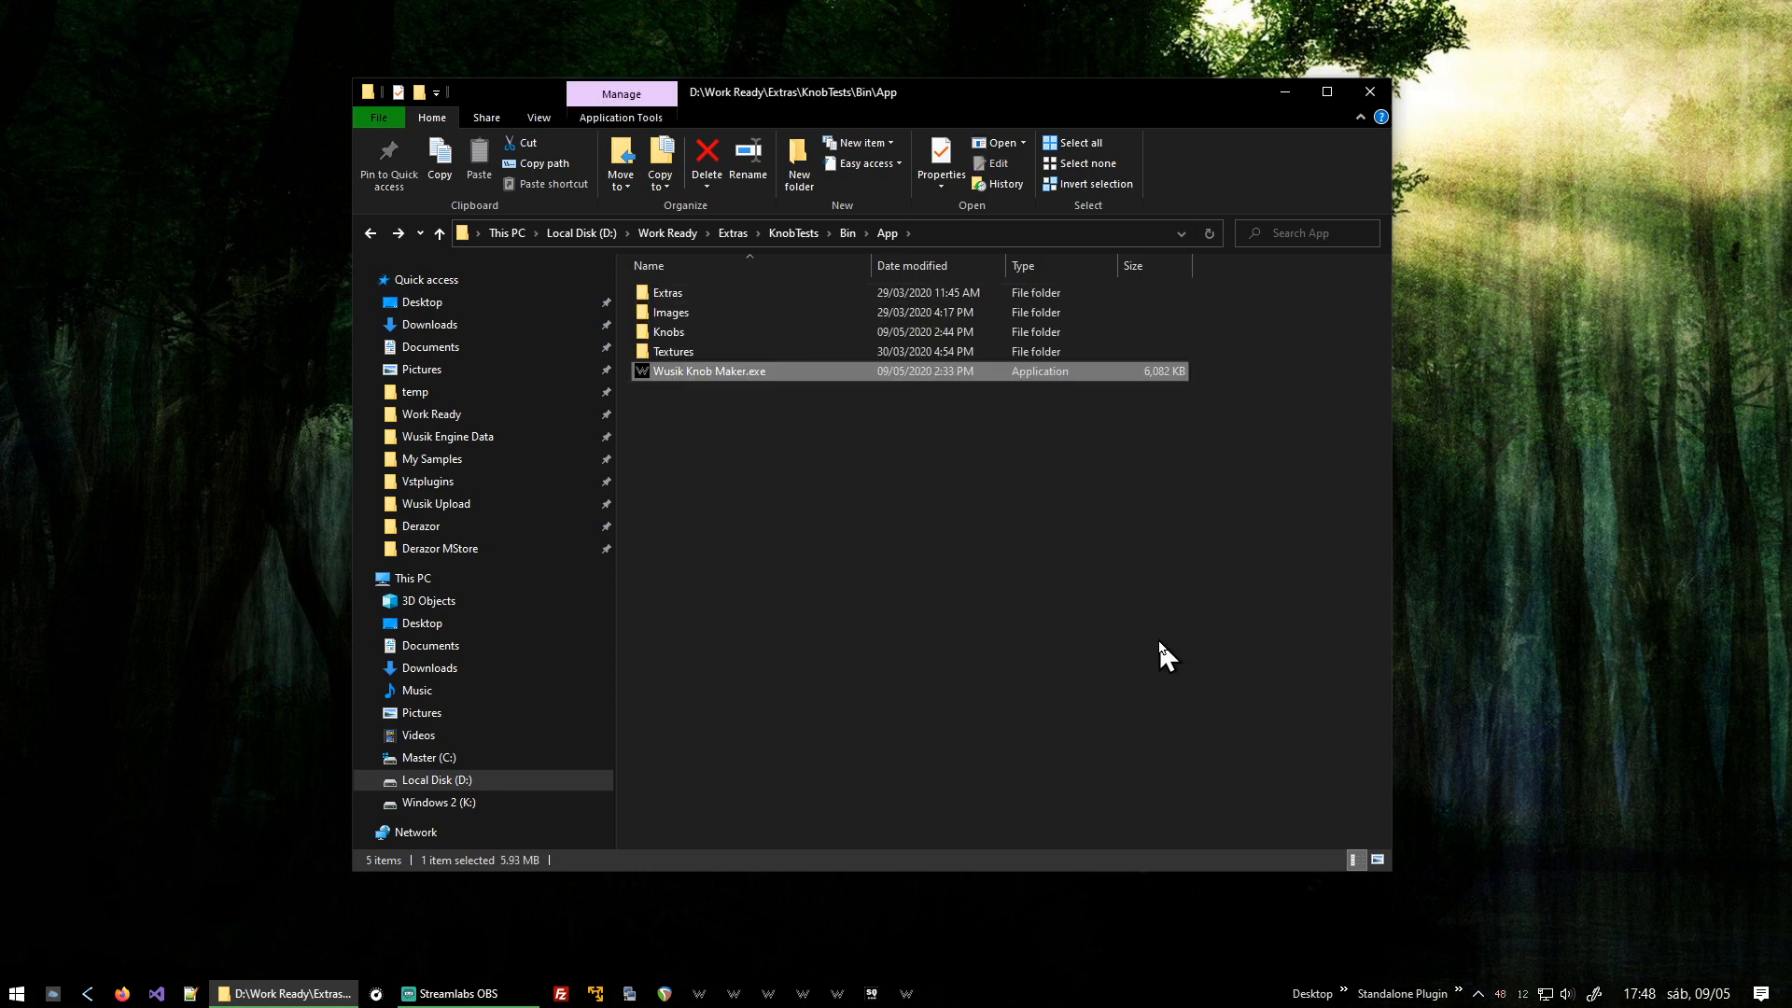
{"action": "key", "text": "Up"}
{"action": "key", "text": "Return"}
{"action": "scroll", "coordinate": [985, 490], "scroll_direction": "down", "scroll_amount": 2}
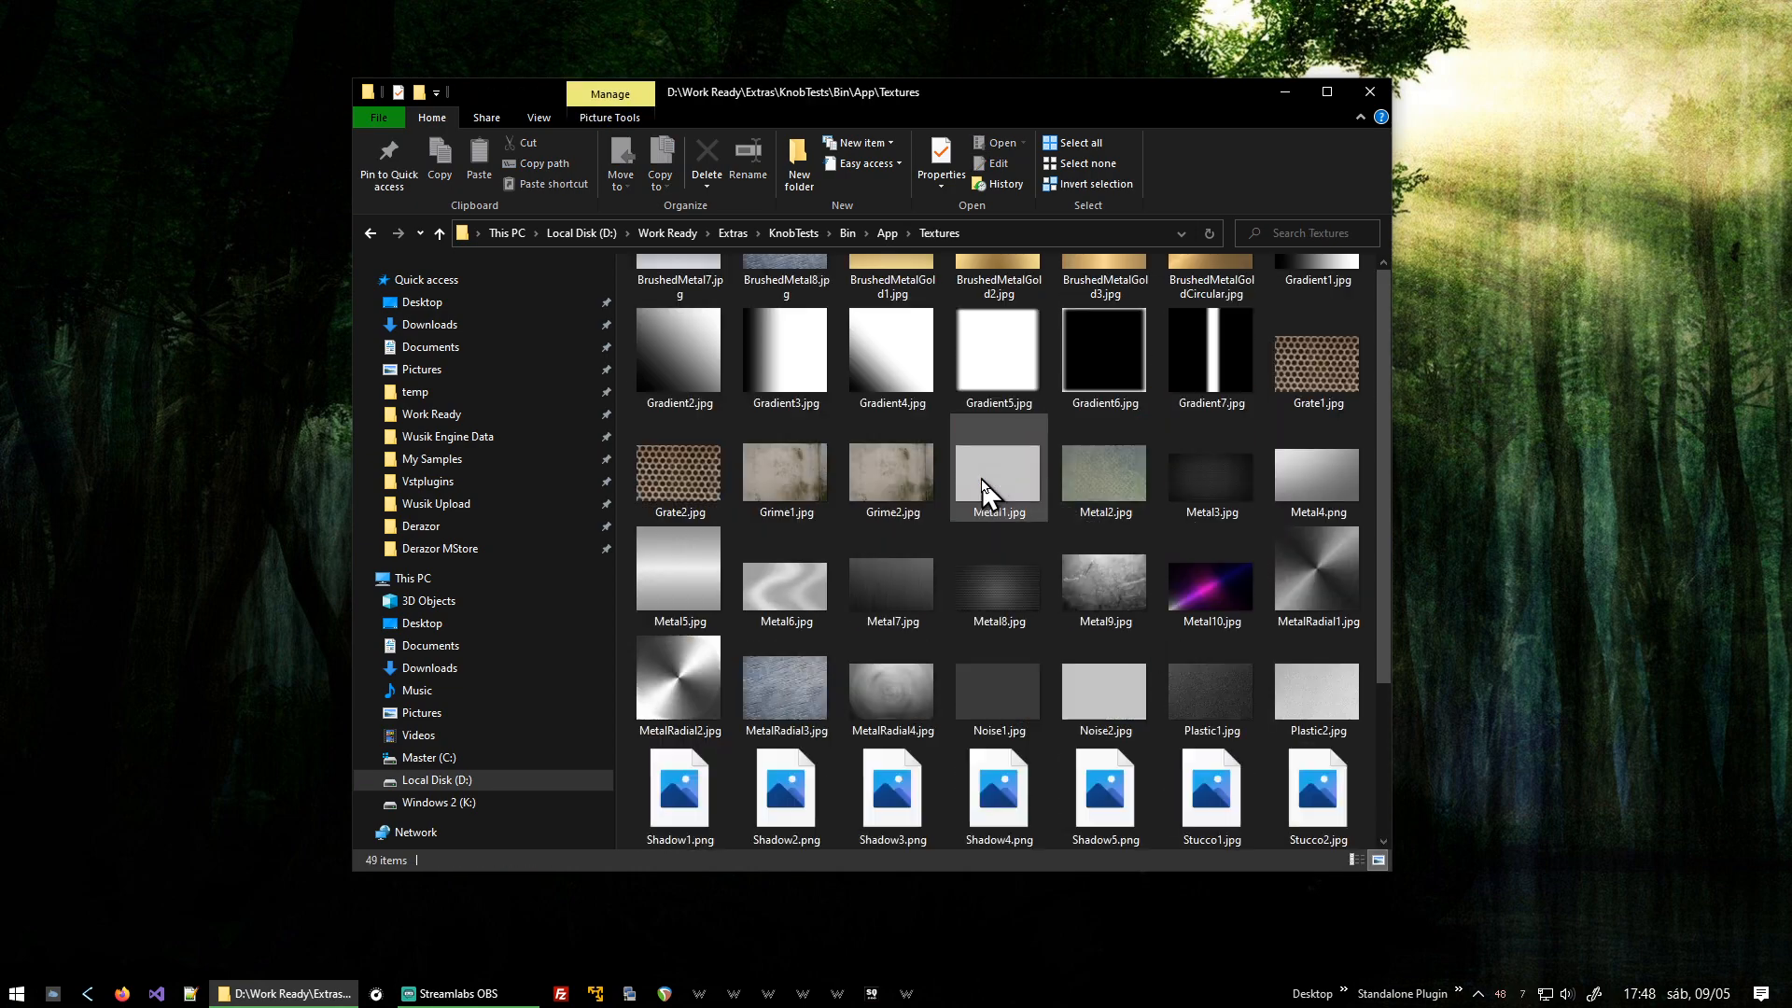
{"action": "scroll", "coordinate": [995, 532], "scroll_direction": "up", "scroll_amount": 2}
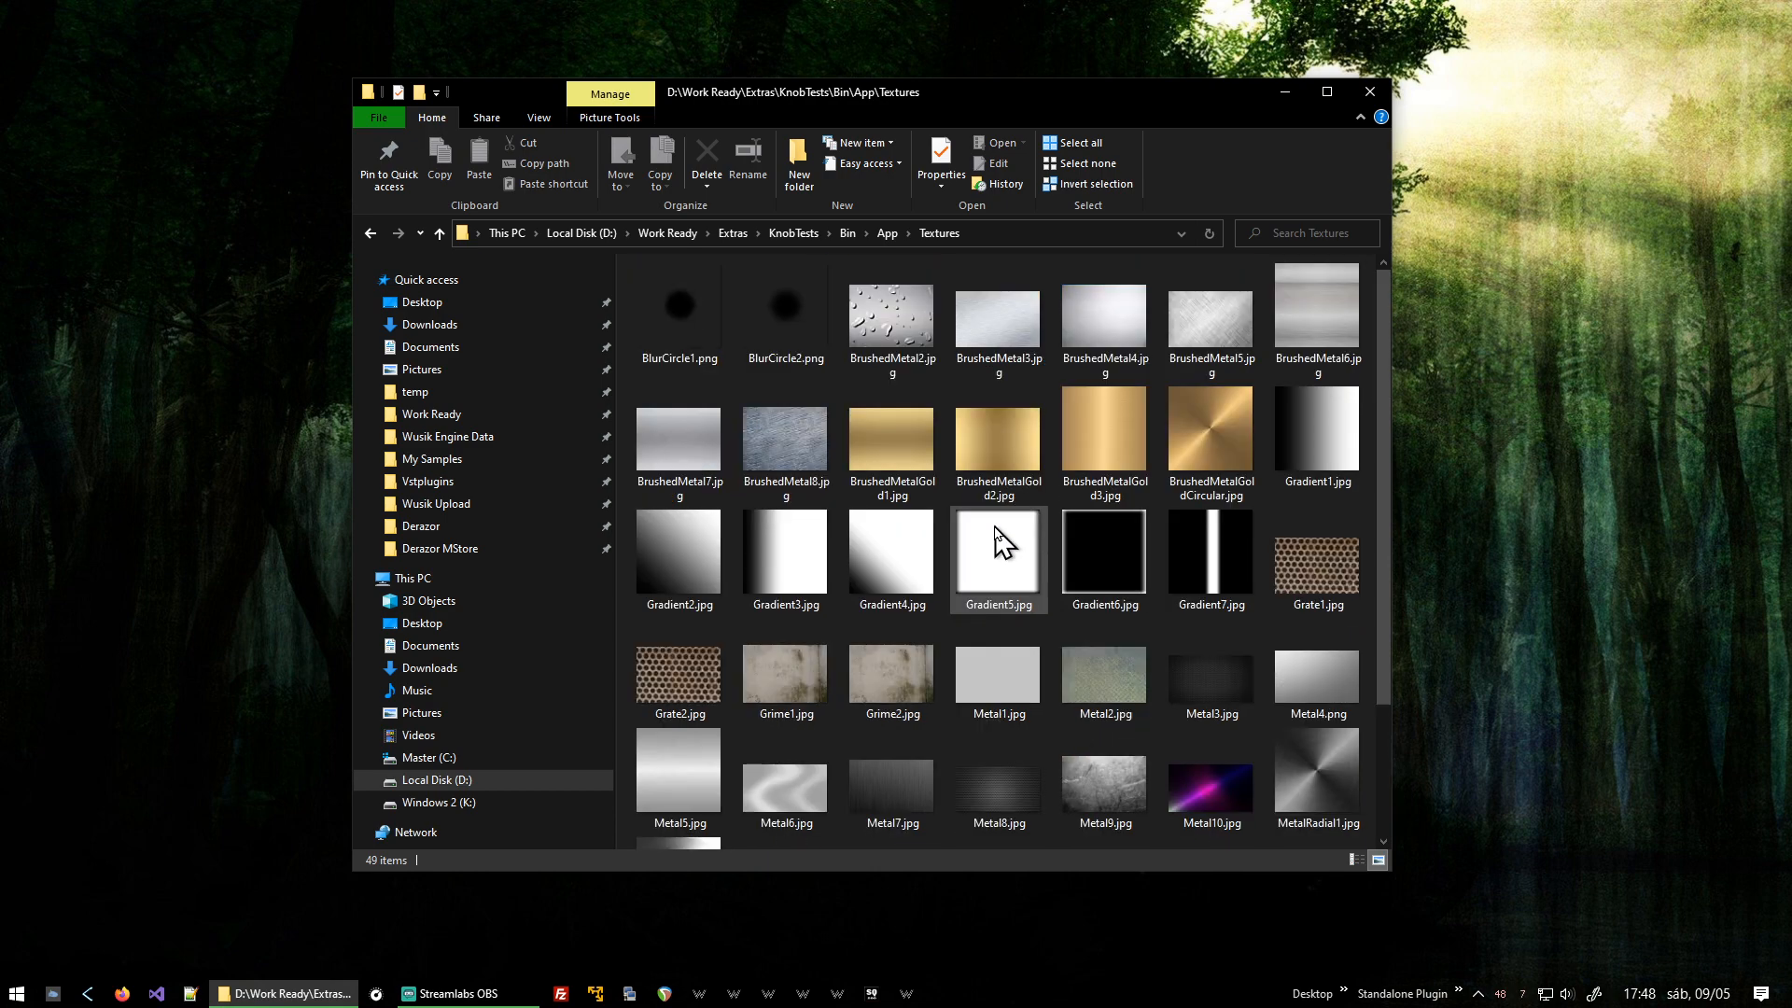
{"action": "scroll", "coordinate": [1053, 619], "scroll_direction": "down", "scroll_amount": 2}
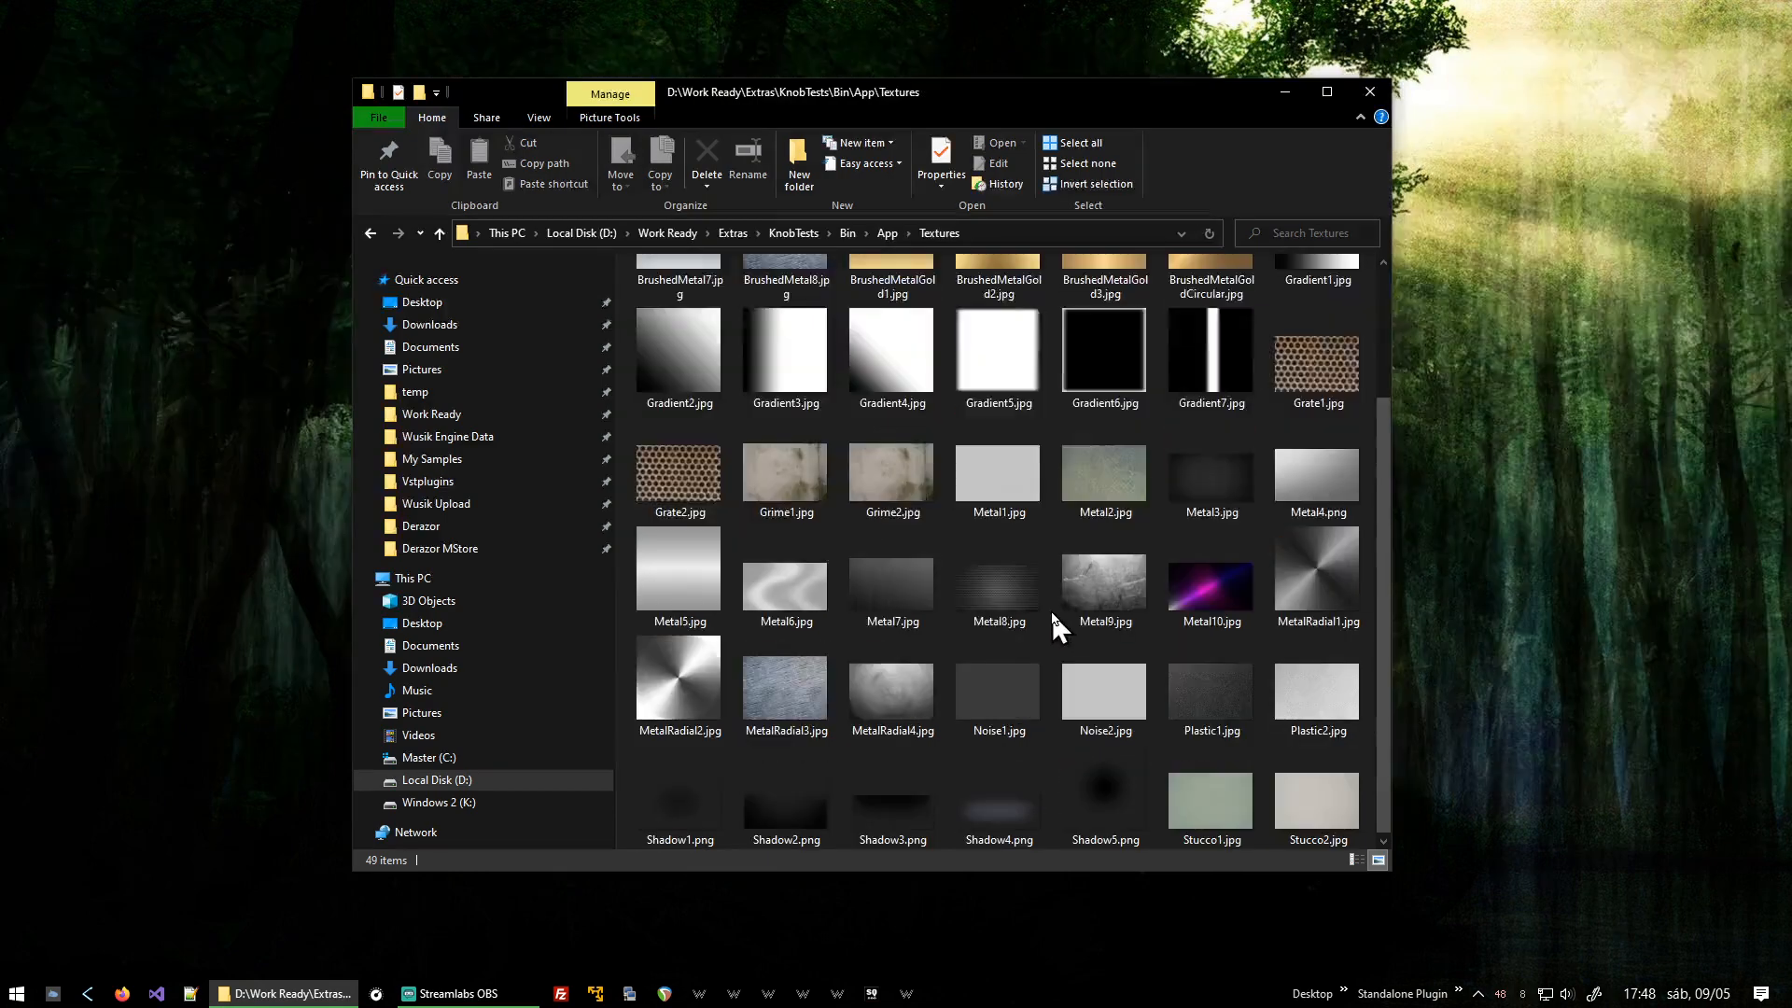
{"action": "key", "text": "BackSpace"}
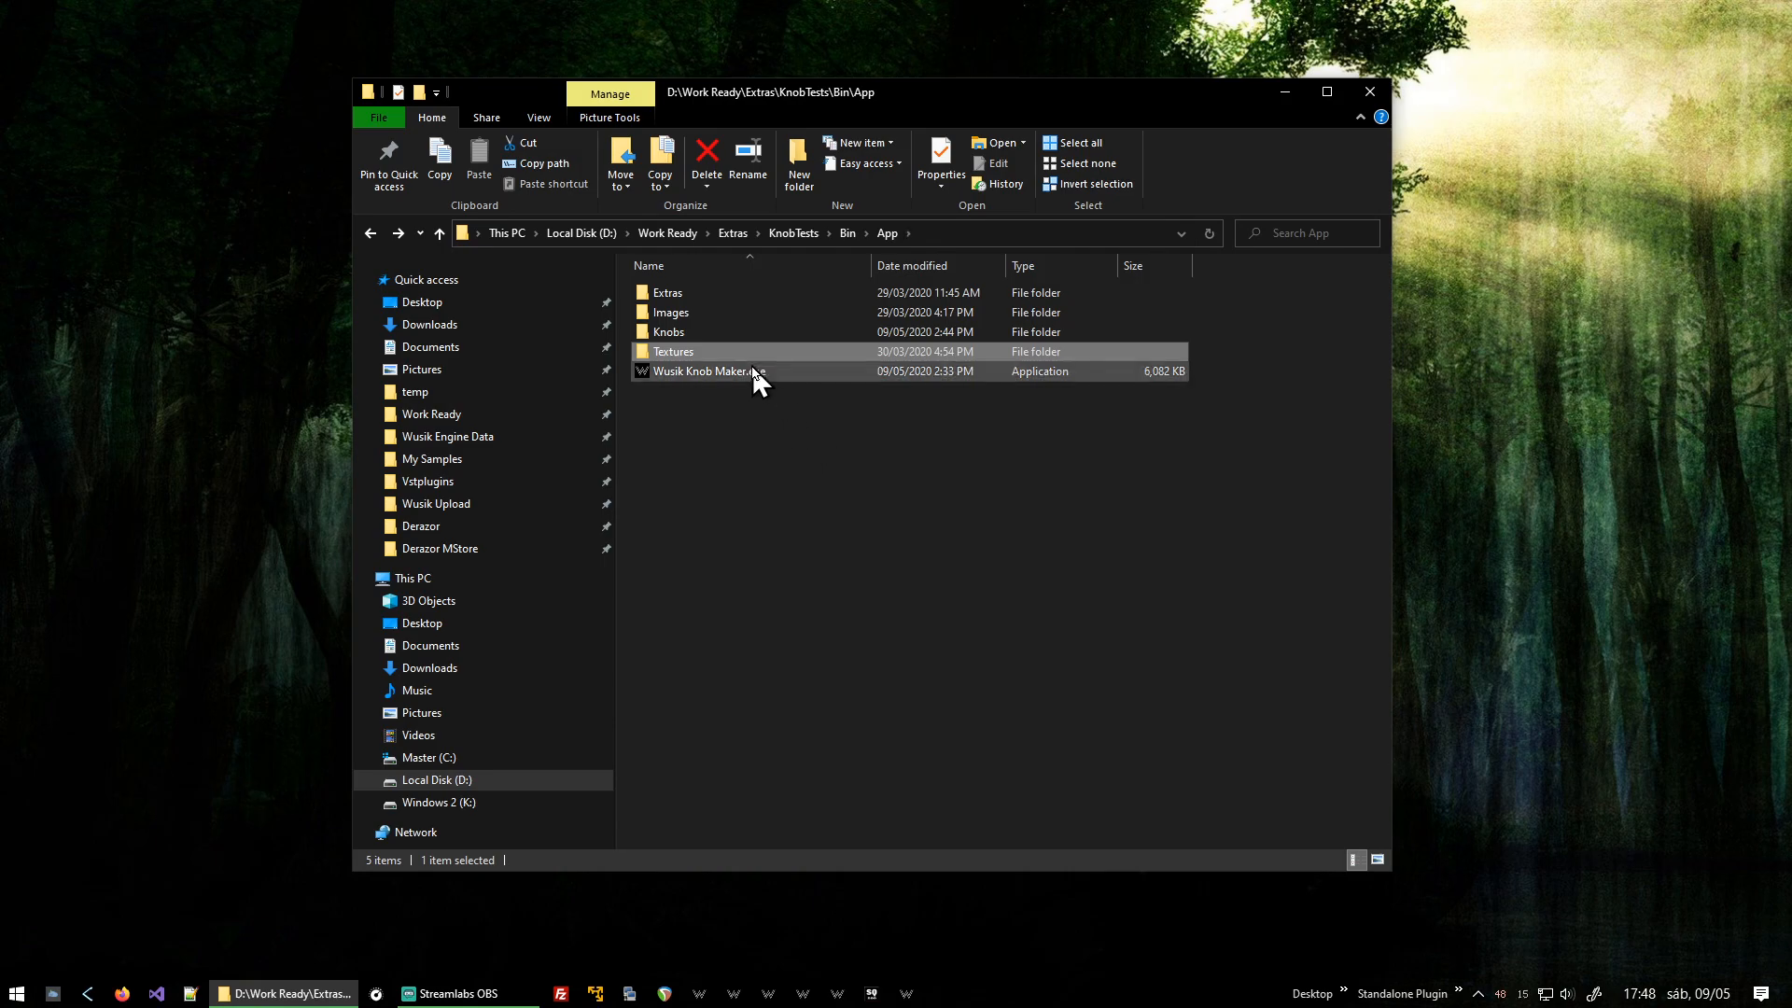
Launch Wusik Knob Maker and save the current knob file as Testing Video.
{"action": "double_click", "coordinate": [754, 373]}
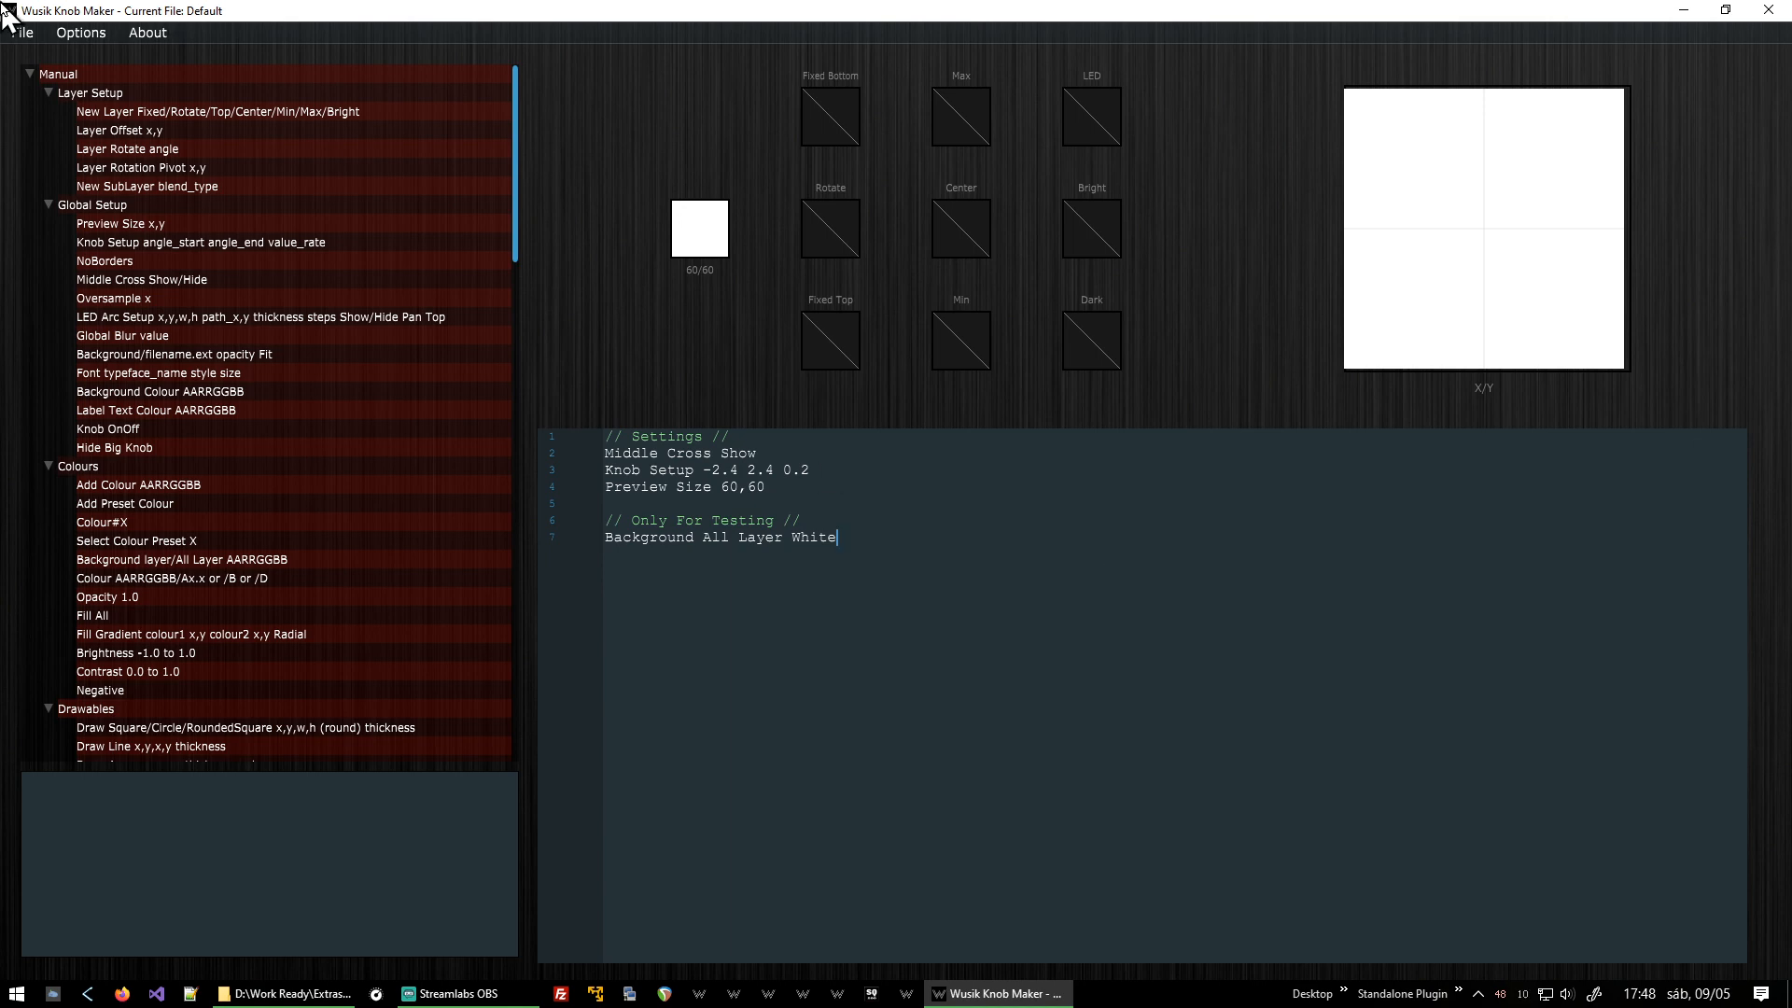
{"action": "left_click", "coordinate": [32, 33]}
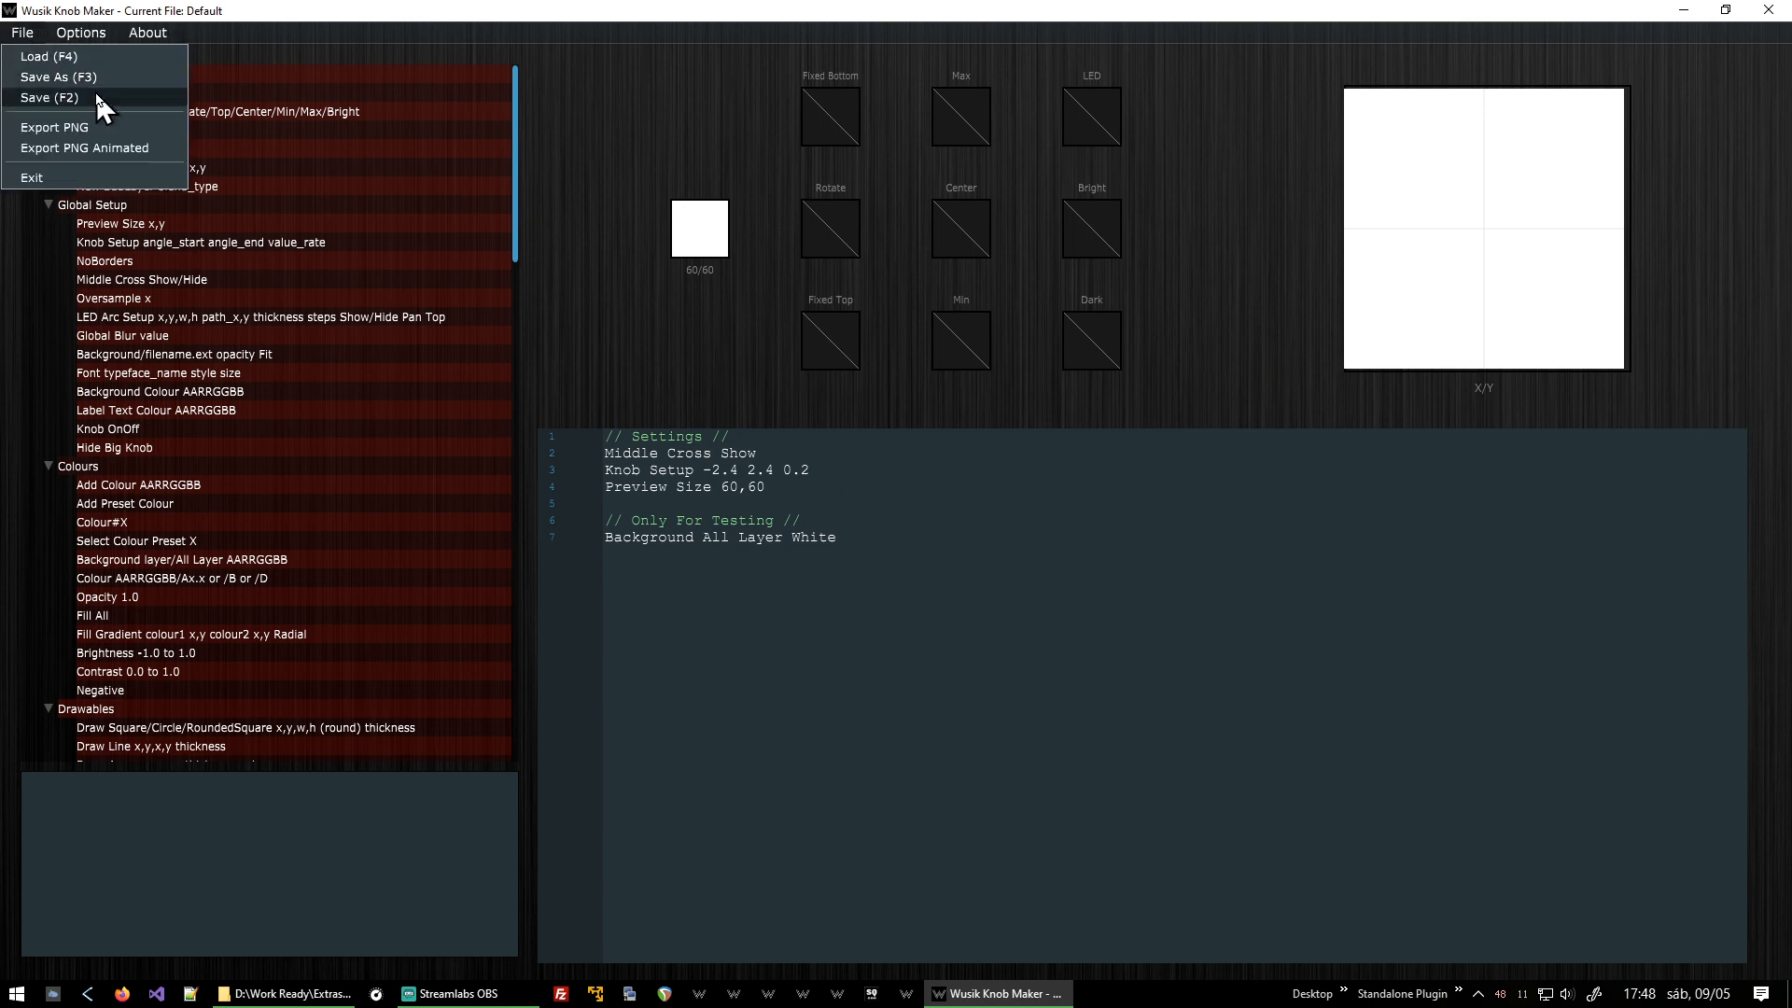
{"action": "left_click", "coordinate": [131, 78]}
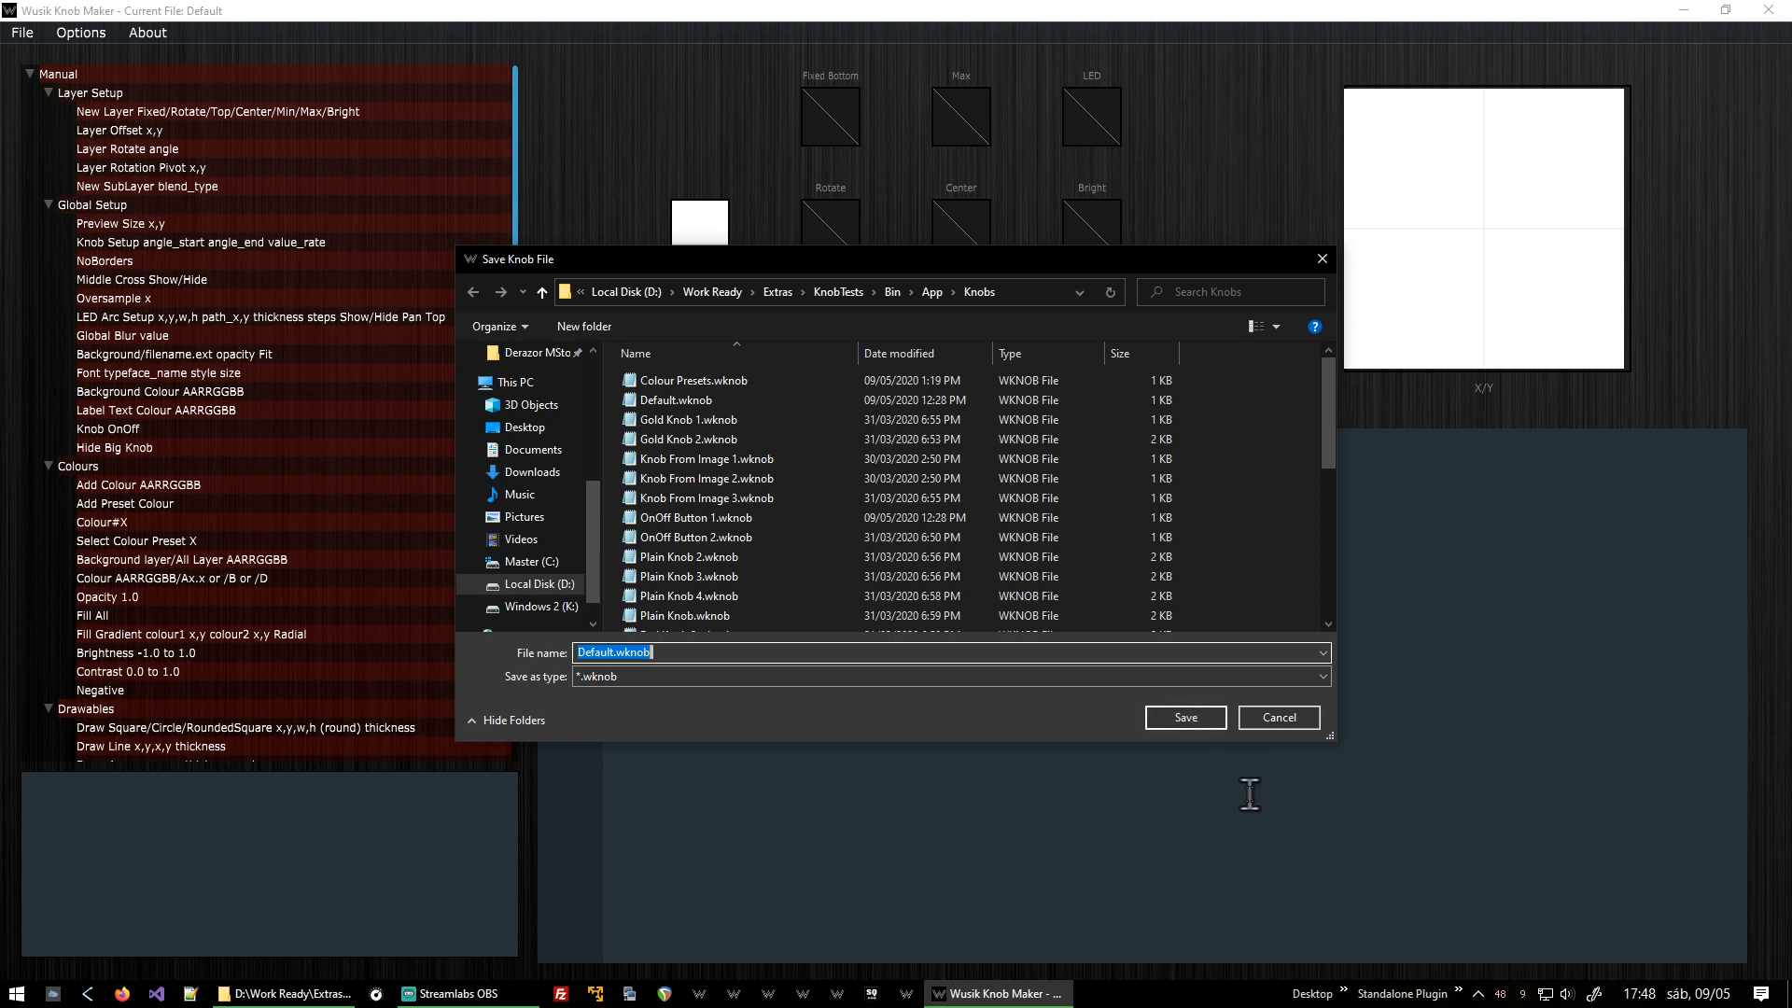
{"action": "type", "text": "Test"}
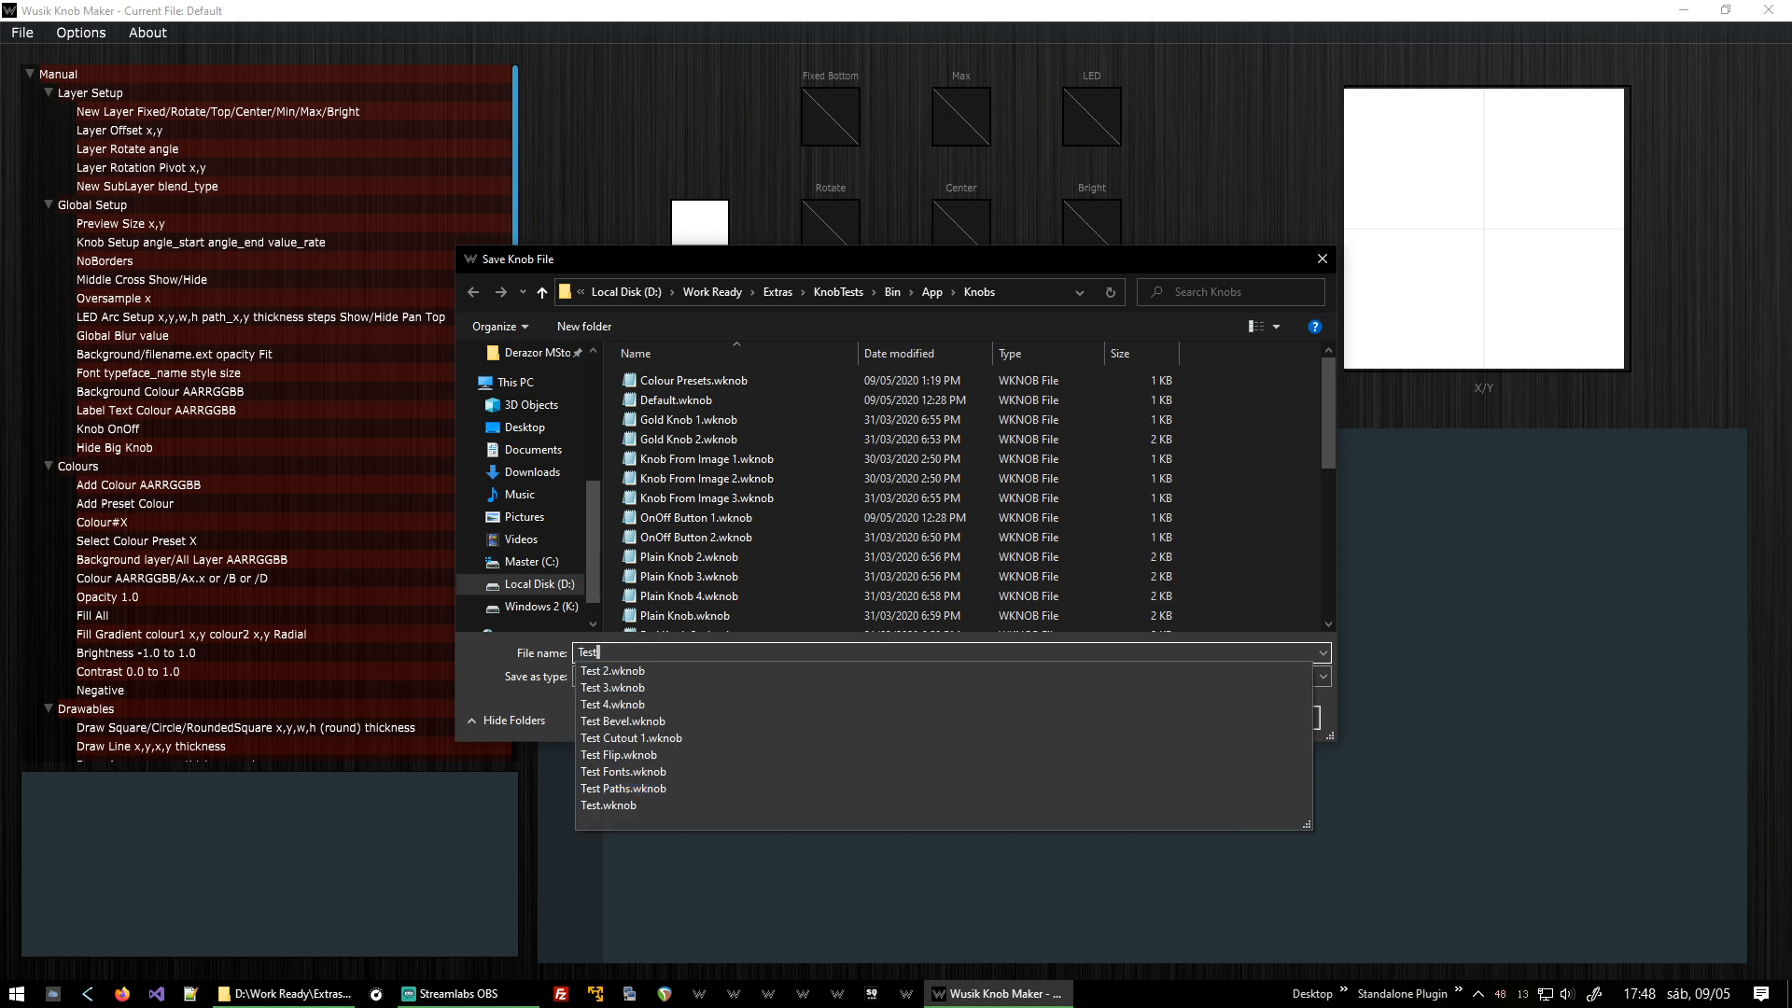
{"action": "type", "text": "ing Video"}
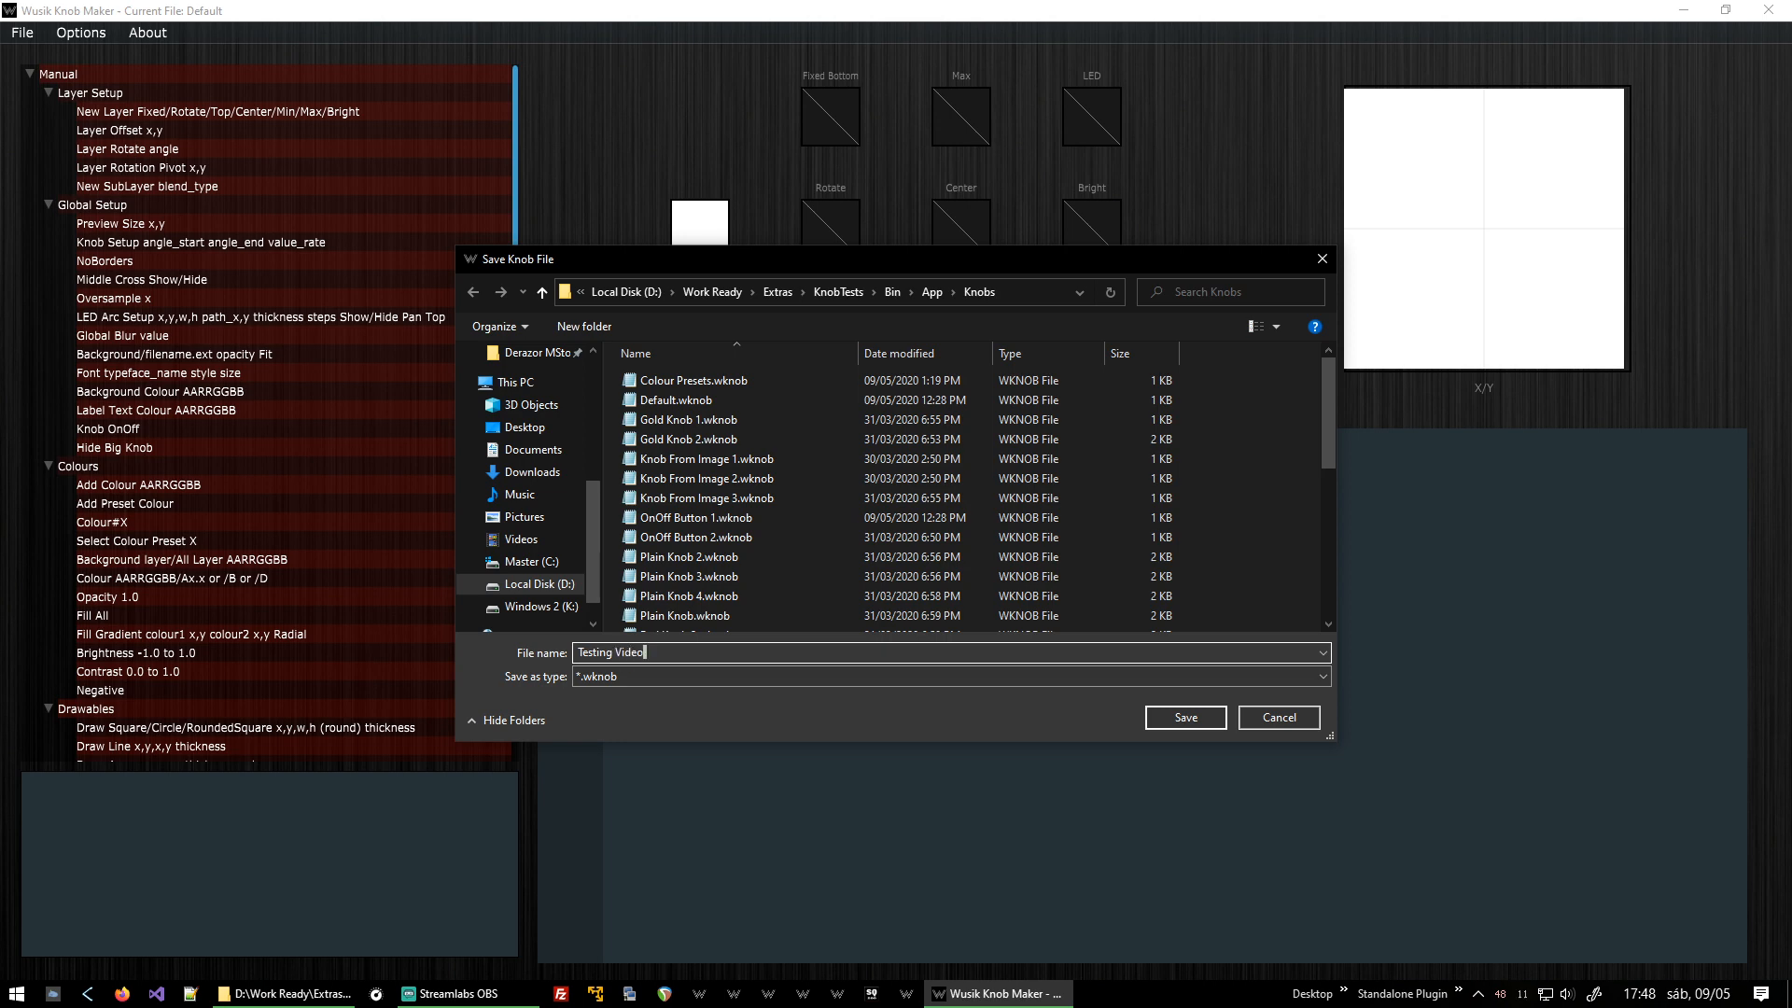
{"action": "key", "text": "Return"}
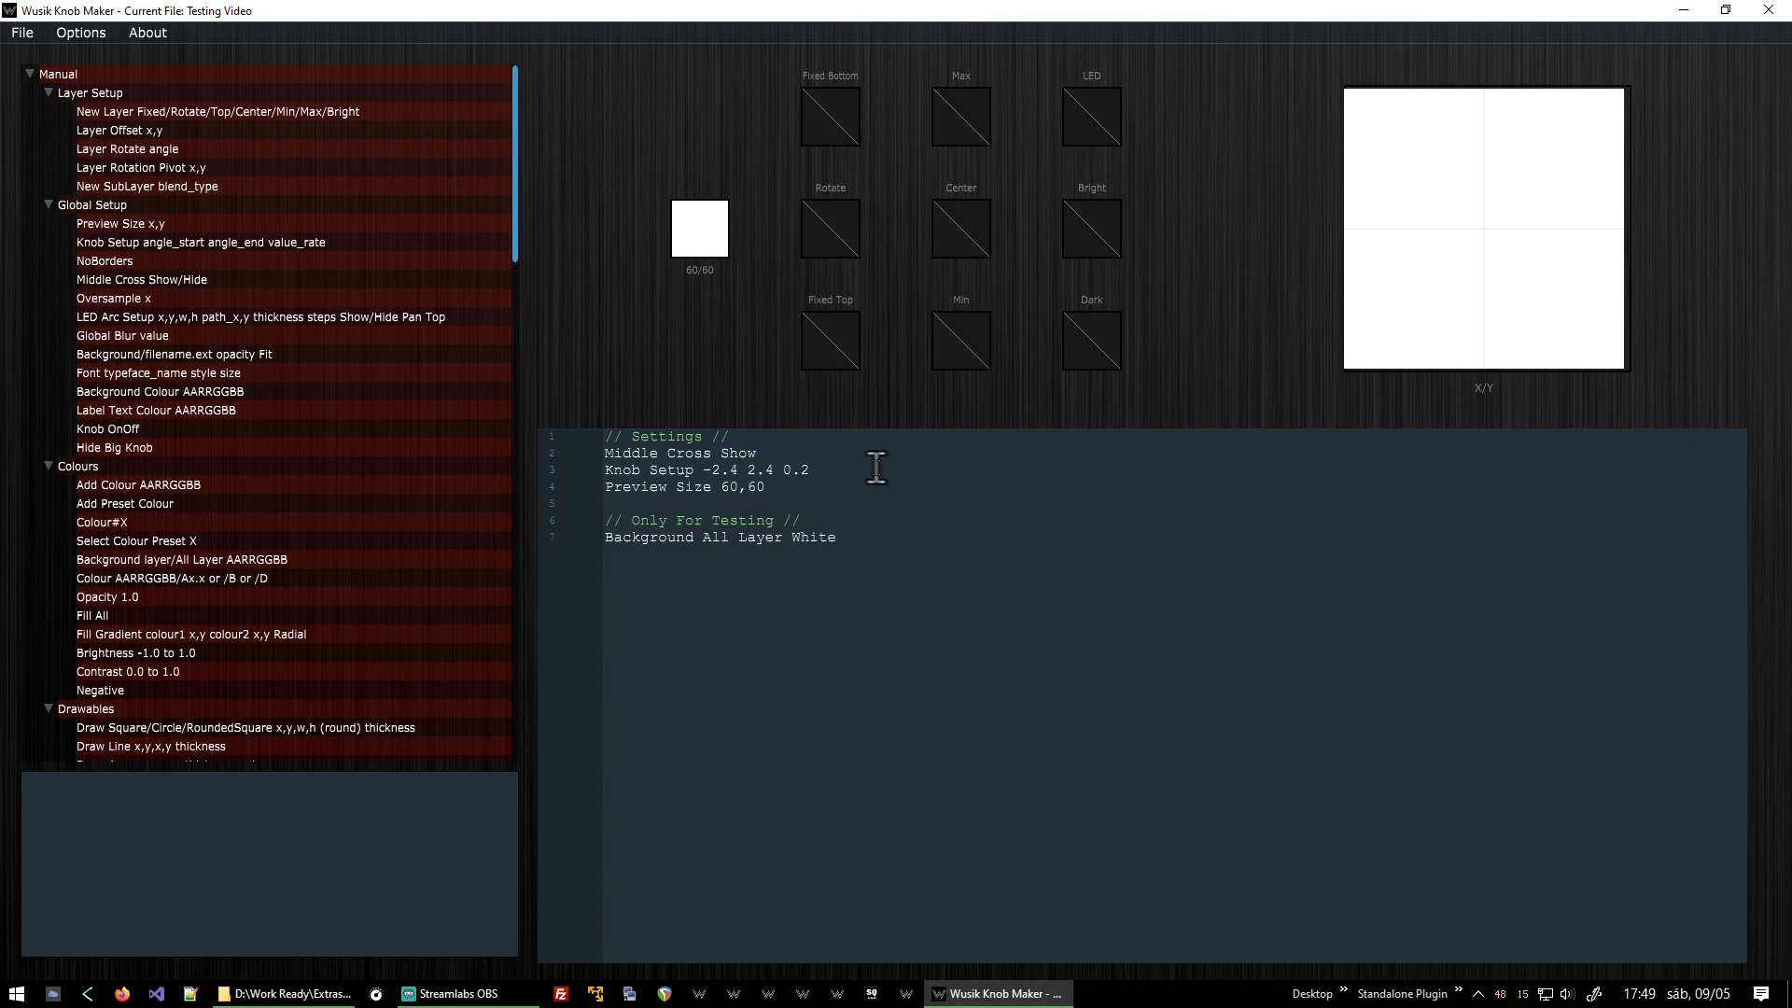
Set the script's Preview Size to 80,80.
{"action": "key", "text": "shift+End"}
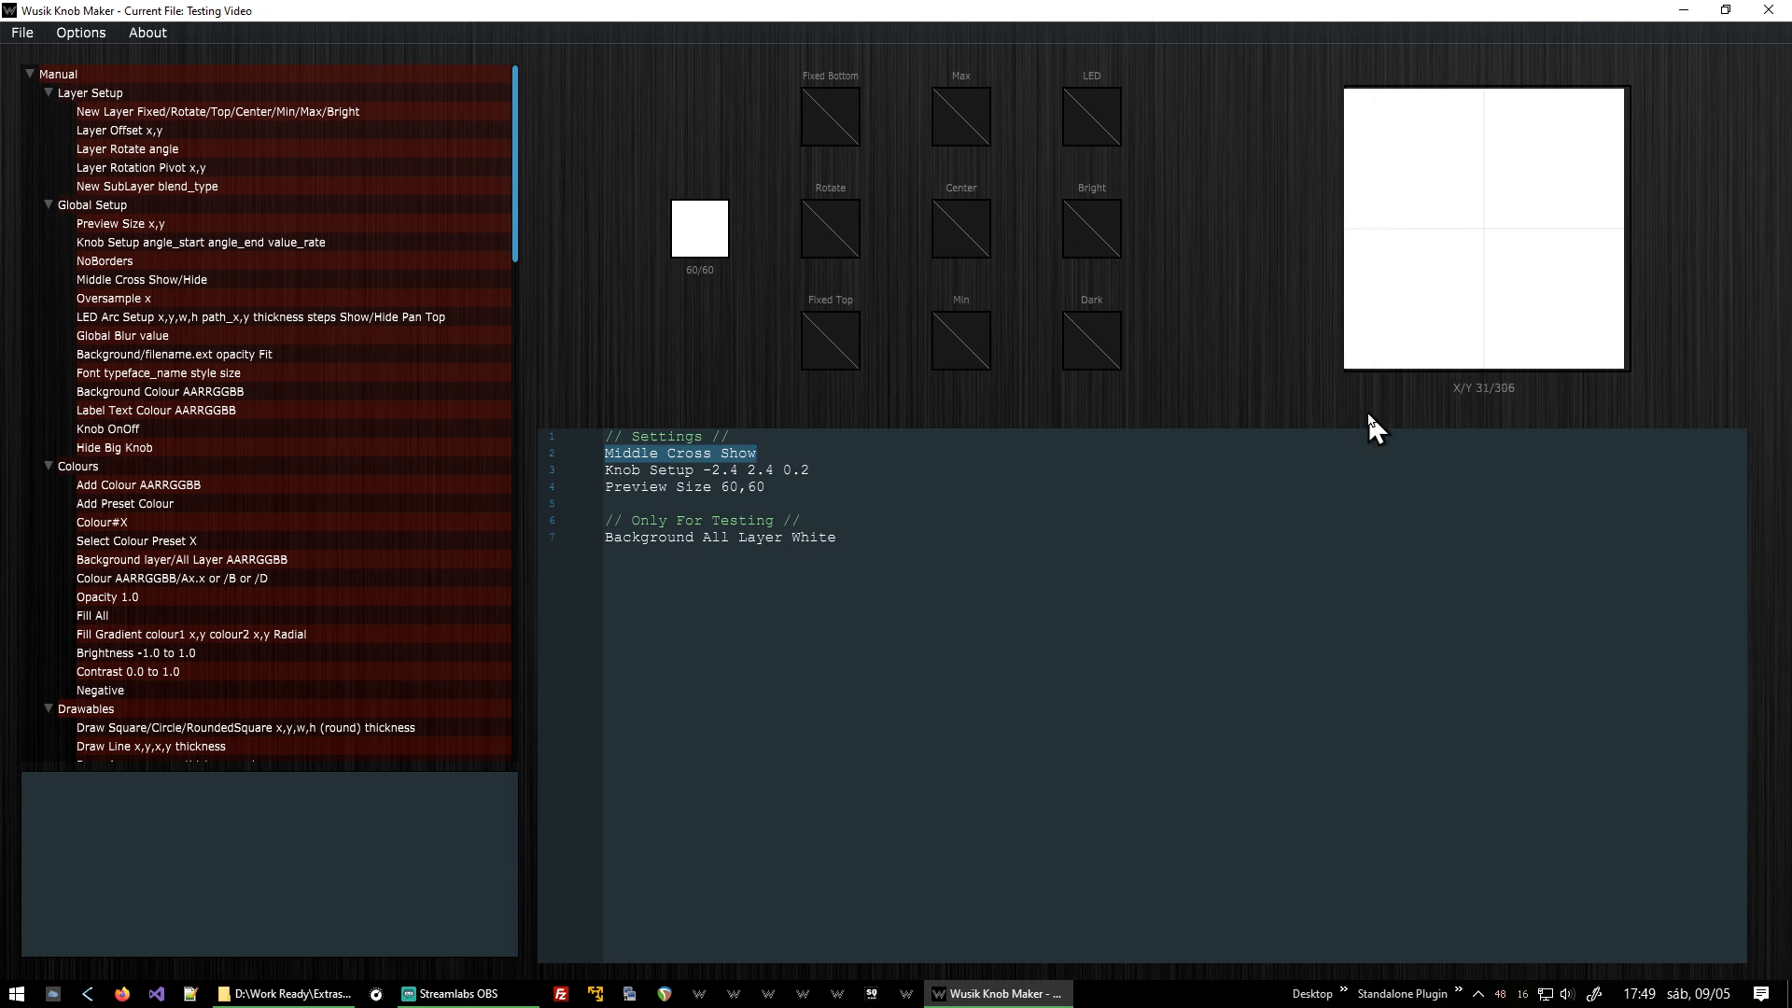
{"action": "left_click", "coordinate": [929, 449]}
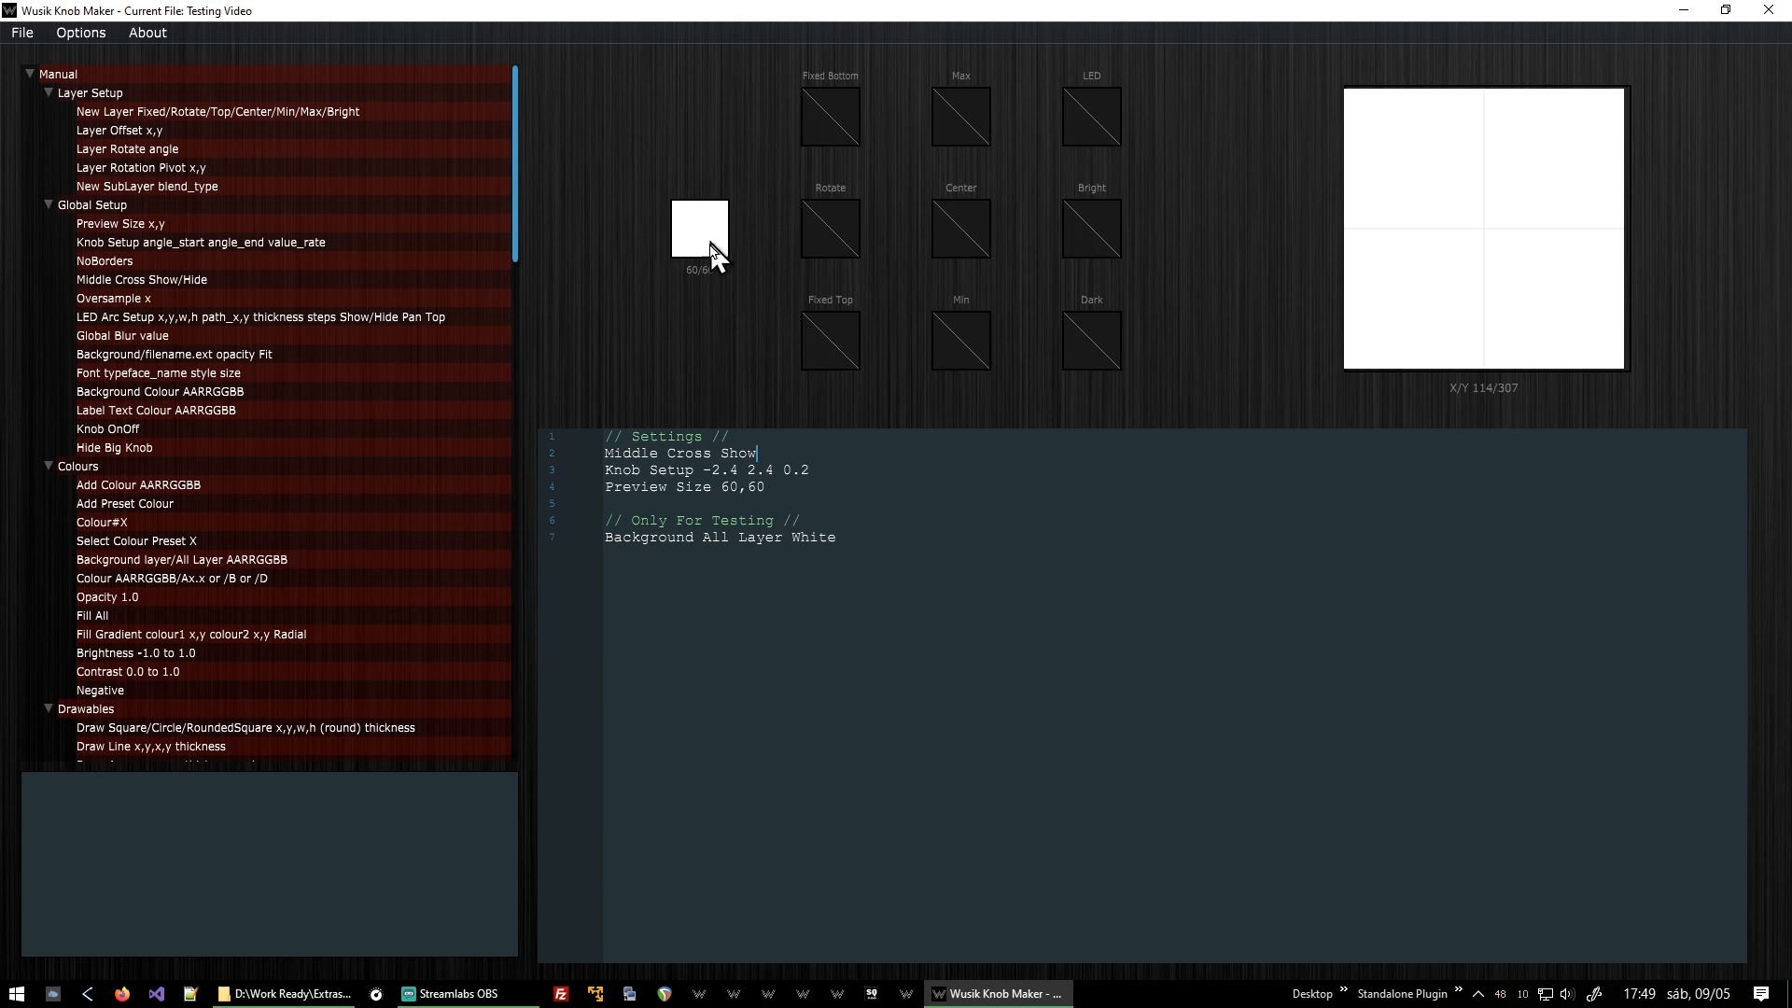
{"action": "left_click", "coordinate": [851, 498]}
{"action": "key", "text": "Up"}
{"action": "key", "text": "shift+End"}
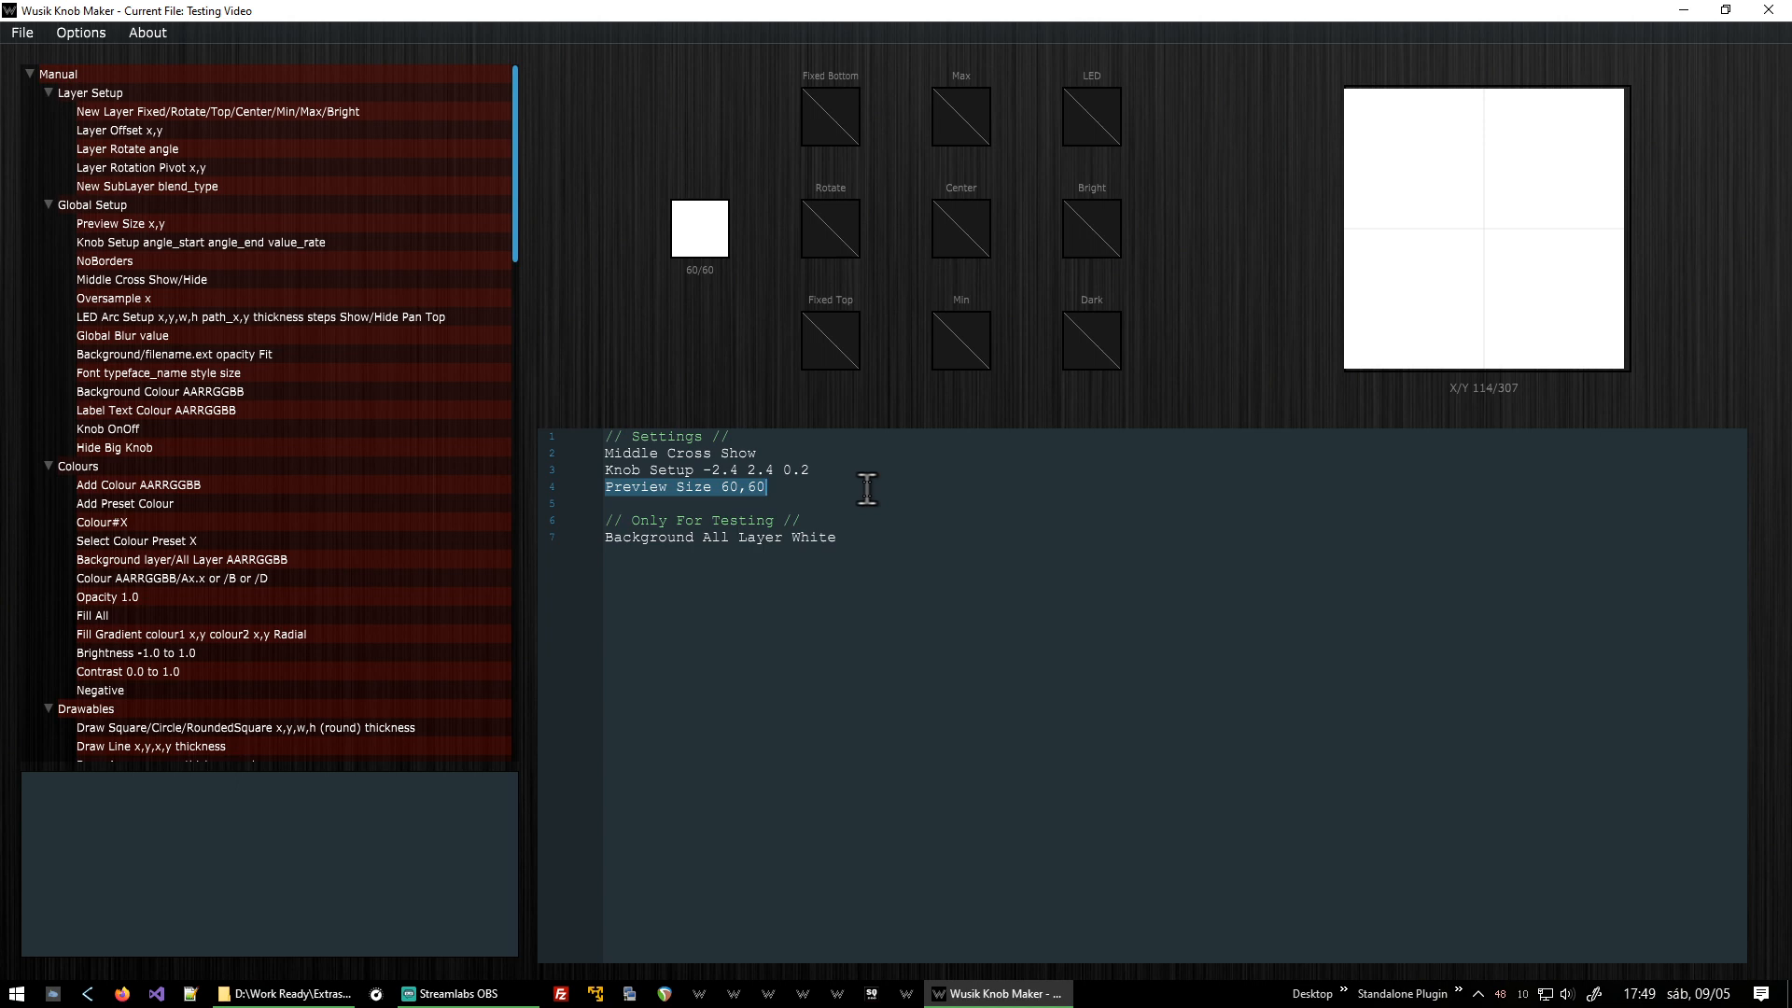
{"action": "key", "text": "ctrl+Left"}
{"action": "key", "text": "ctrl+Left"}
{"action": "key", "text": "ctrl+Left"}
{"action": "key", "text": "ctrl+Left"}
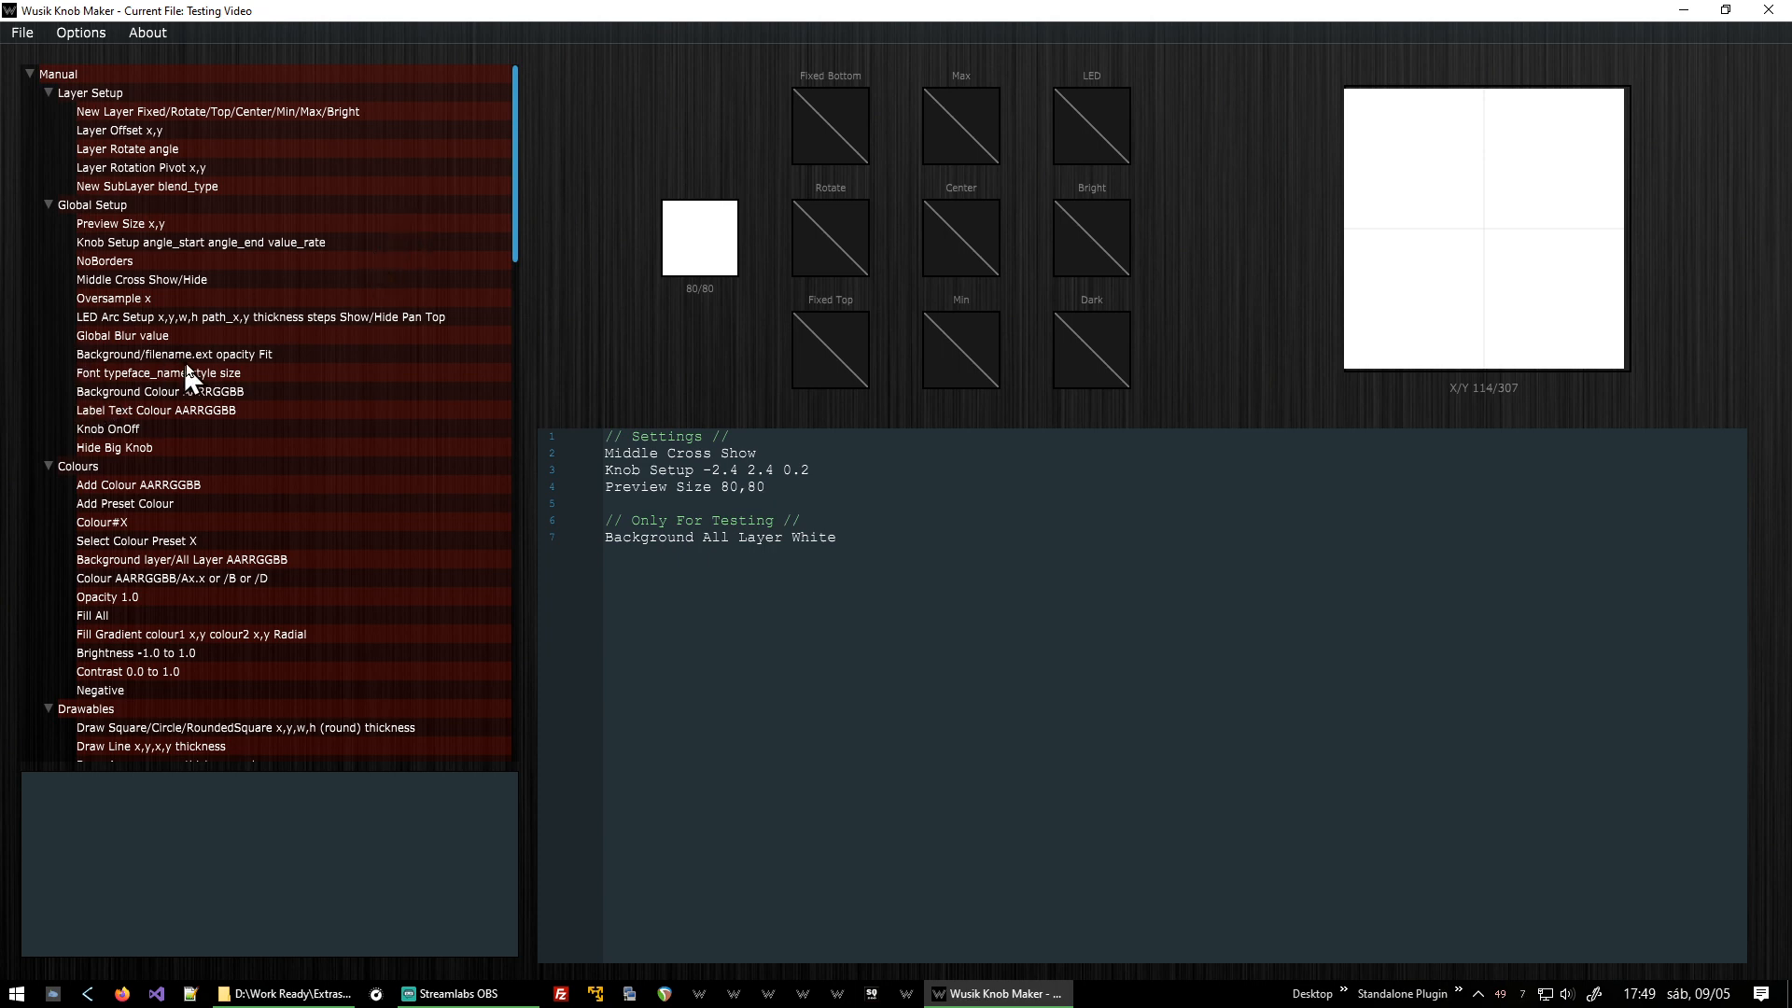
{"action": "left_click", "coordinate": [173, 301]}
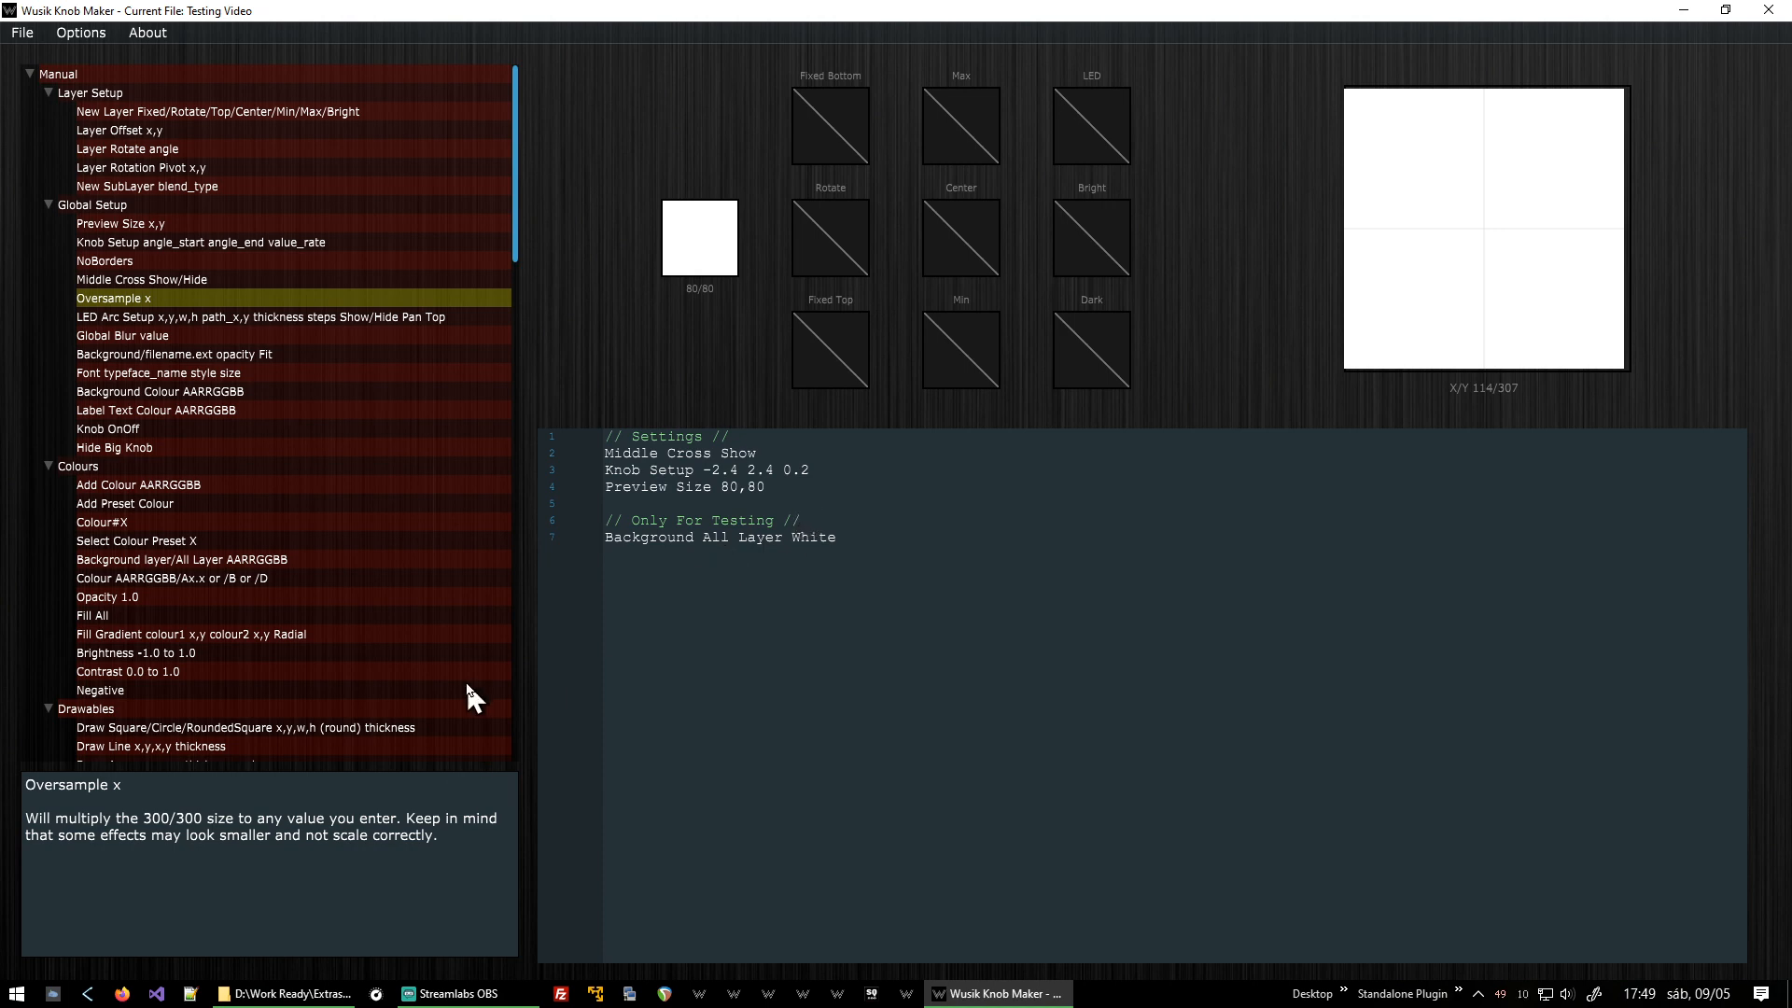
{"action": "double_click", "coordinate": [176, 298]}
{"action": "key", "text": "Return"}
{"action": "key", "text": "shift+End"}
{"action": "key", "text": "Delete"}
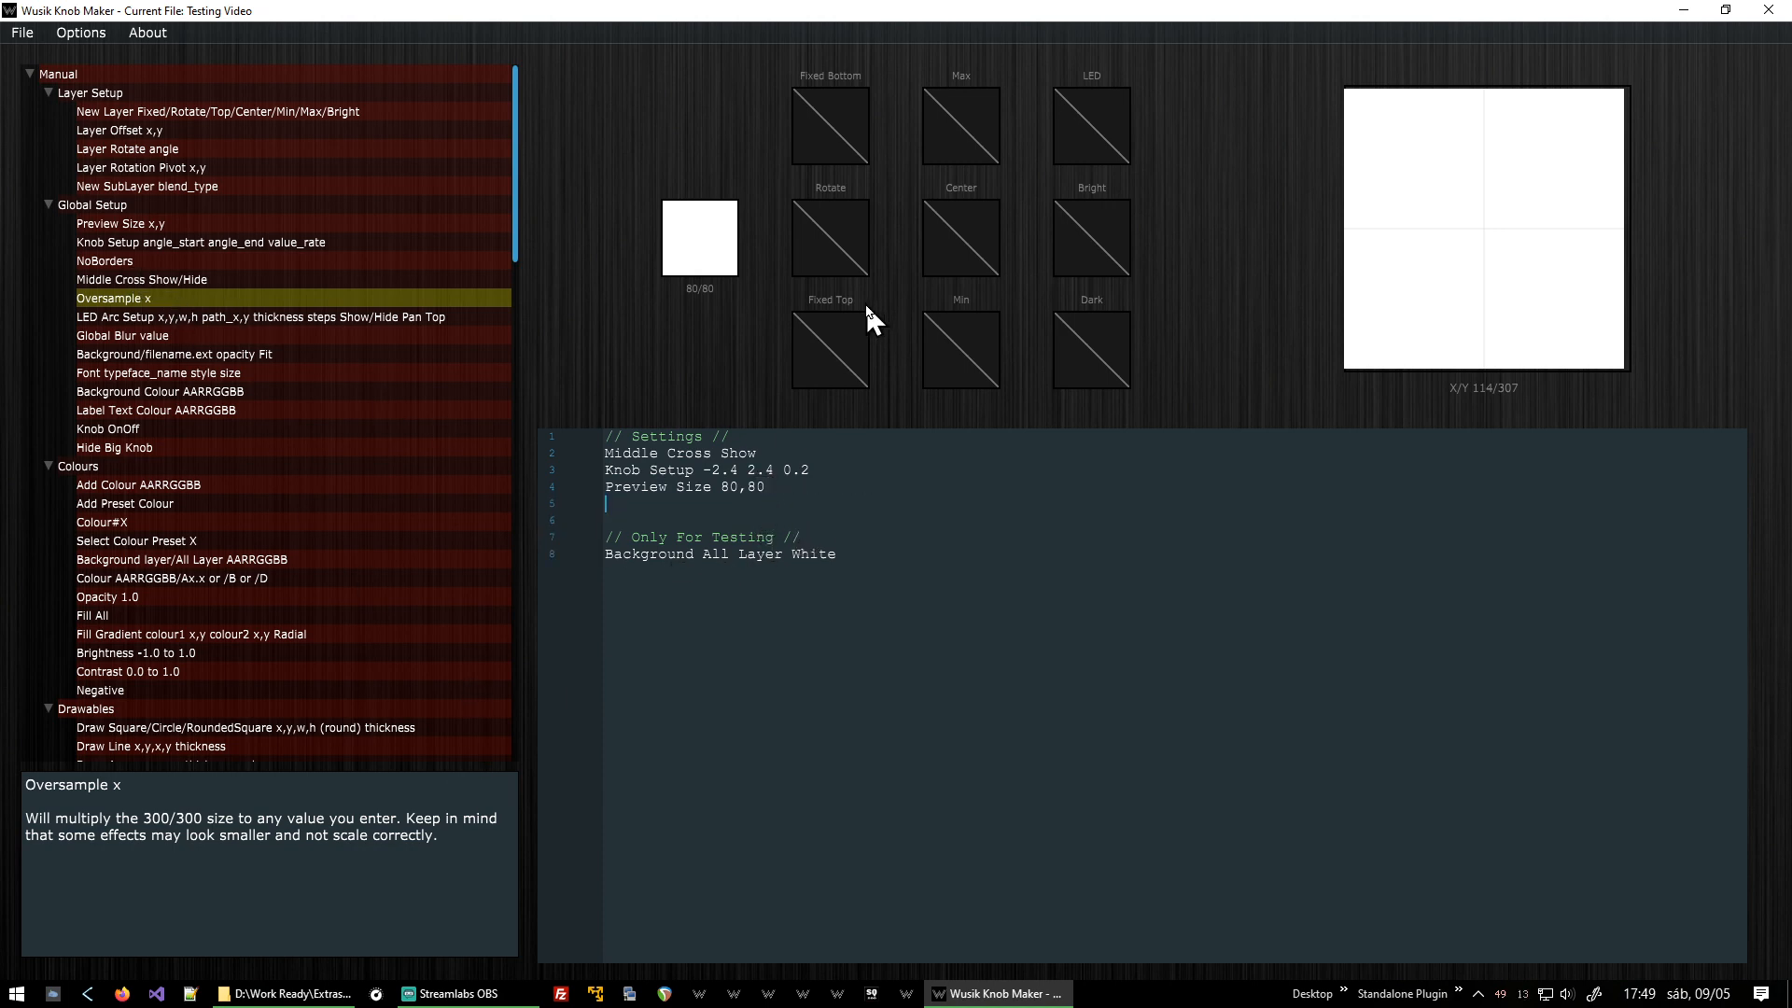
{"action": "double_click", "coordinate": [138, 298]}
{"action": "key", "text": "BackSpace"}
{"action": "type", "text": "2"}
{"action": "key", "text": "shift+Home"}
{"action": "key", "text": "BackSpace"}
{"action": "key", "text": "Delete"}
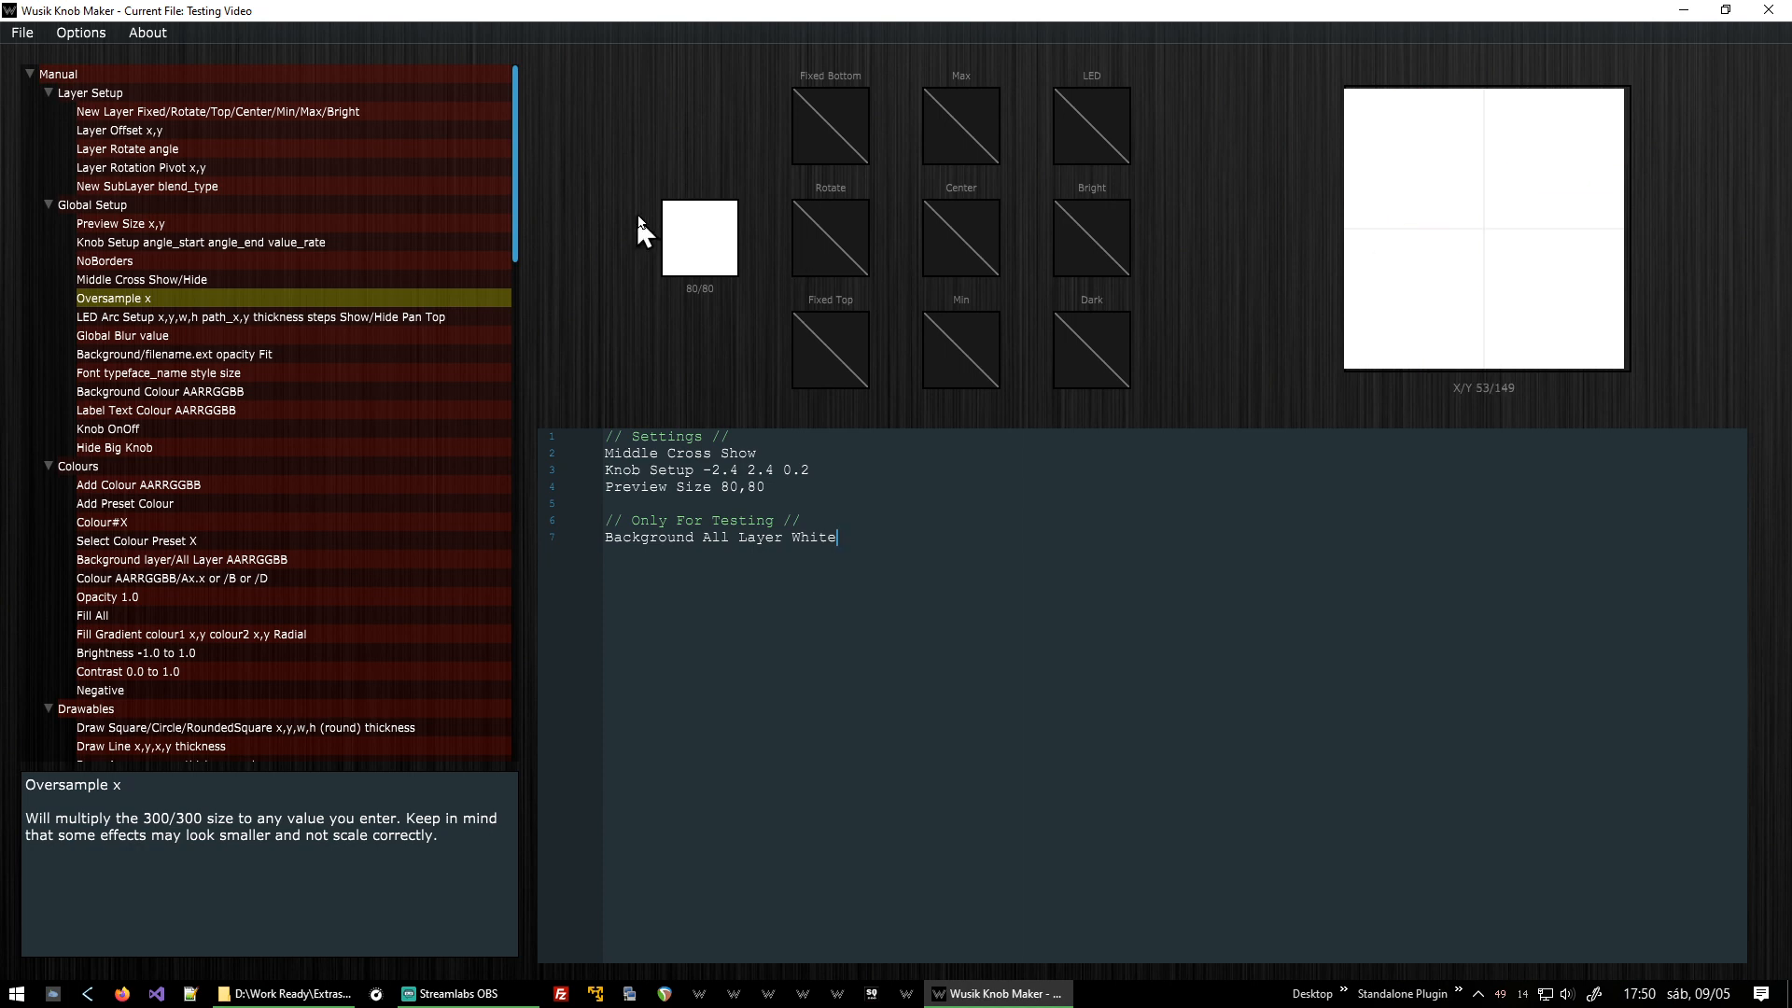
Set the Knob Setup value rate to 0.1.
{"action": "key", "text": "Up"}
{"action": "key", "text": "shift+Home"}
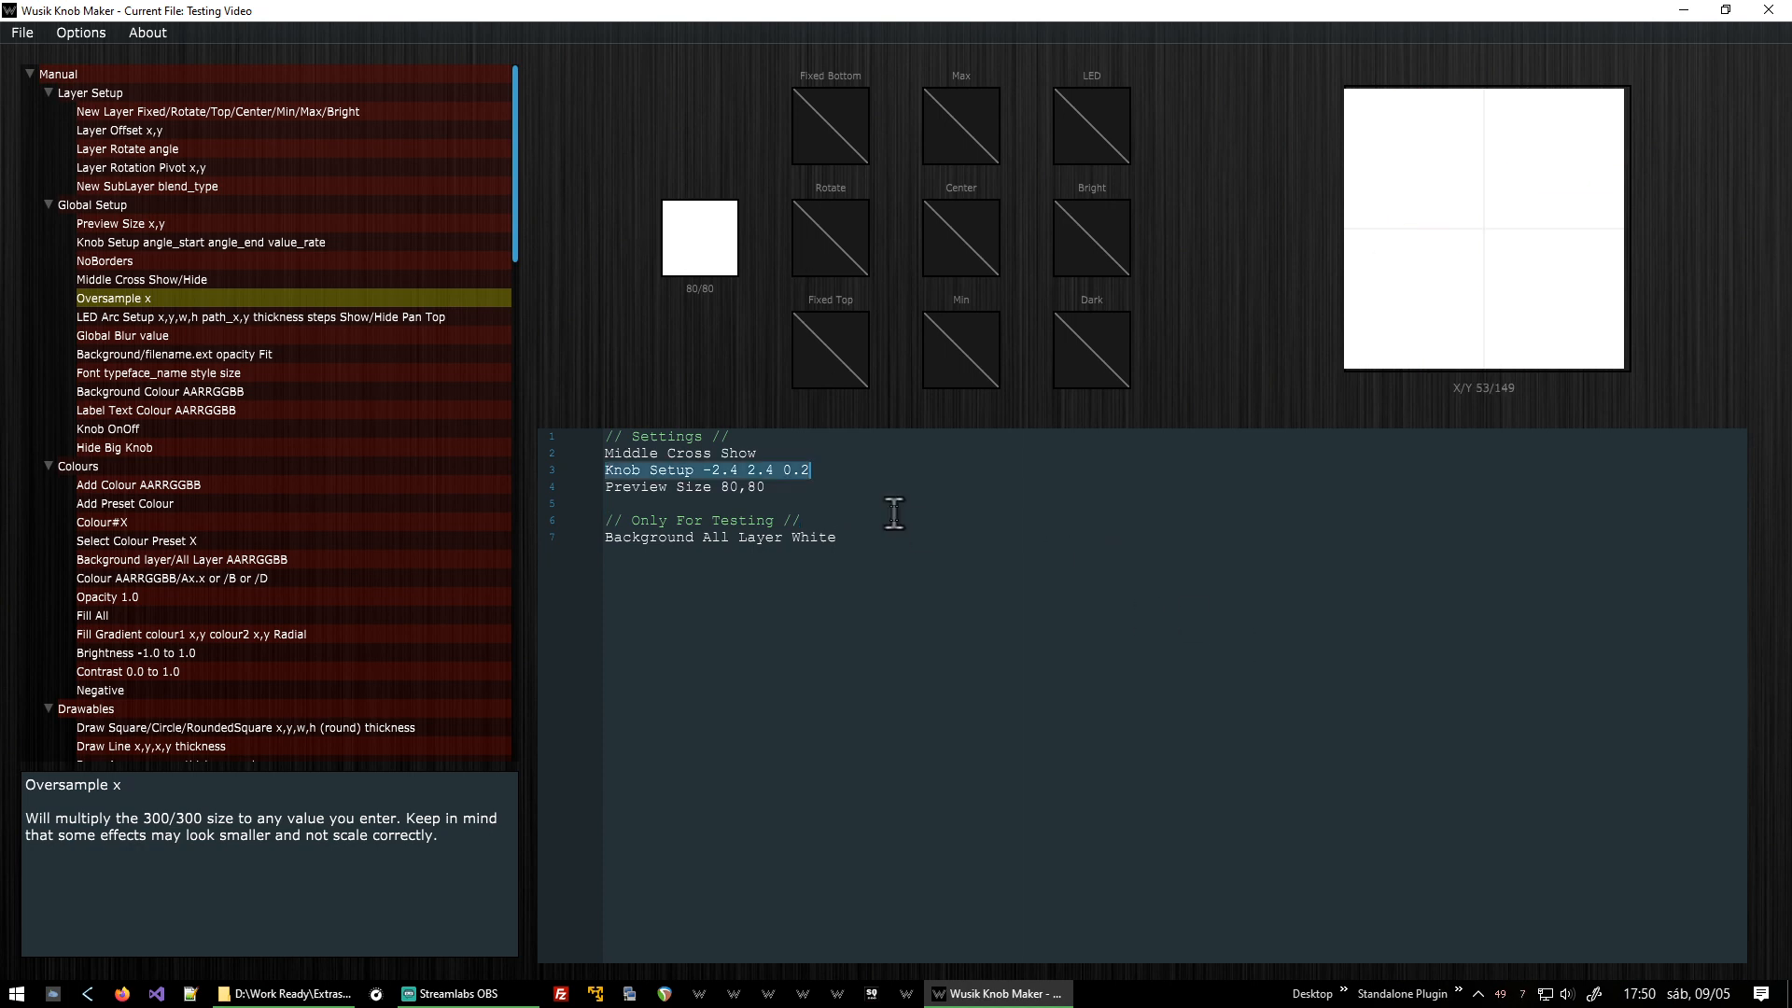
{"action": "key", "text": "End"}
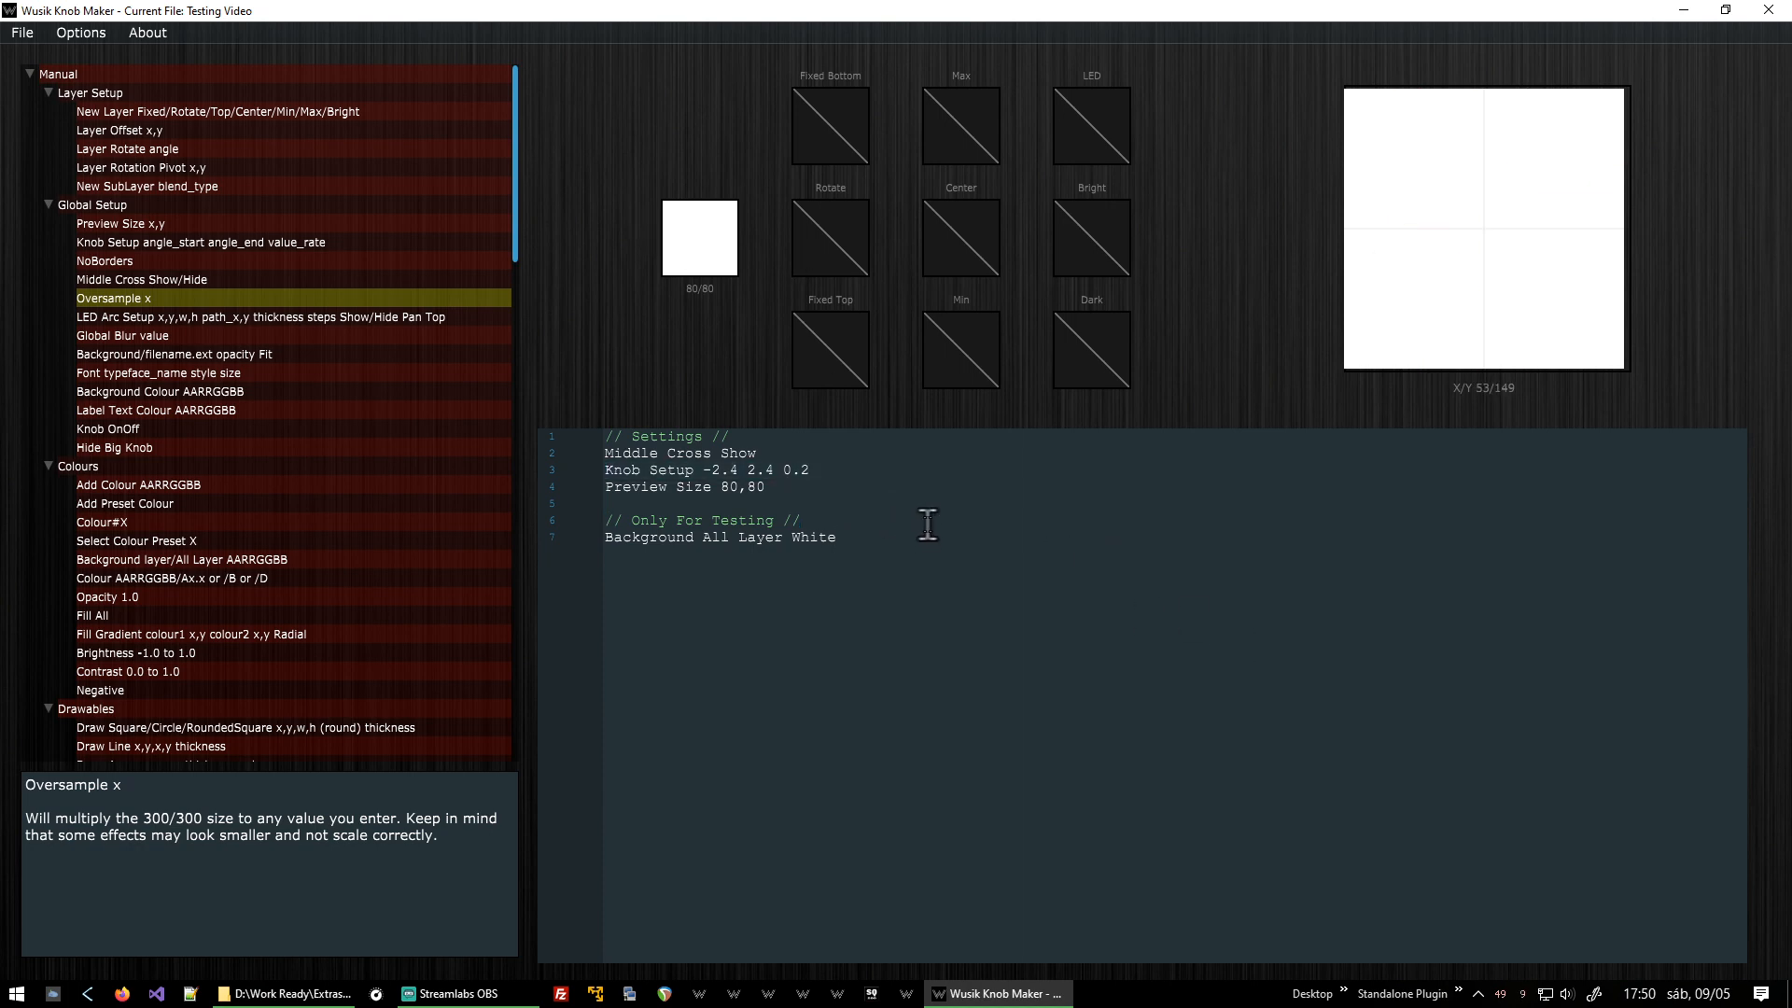
{"action": "key", "text": "BackSpace"}
{"action": "type", "text": "1"}
Add a New Layer Rotate line and insert the Draw Square/Circle/RoundedSquare command below it.
{"action": "type", "text": "New Layer"}
{"action": "type", "text": " Rotate"}
{"action": "scroll", "coordinate": [428, 323], "scroll_direction": "down", "scroll_amount": 1}
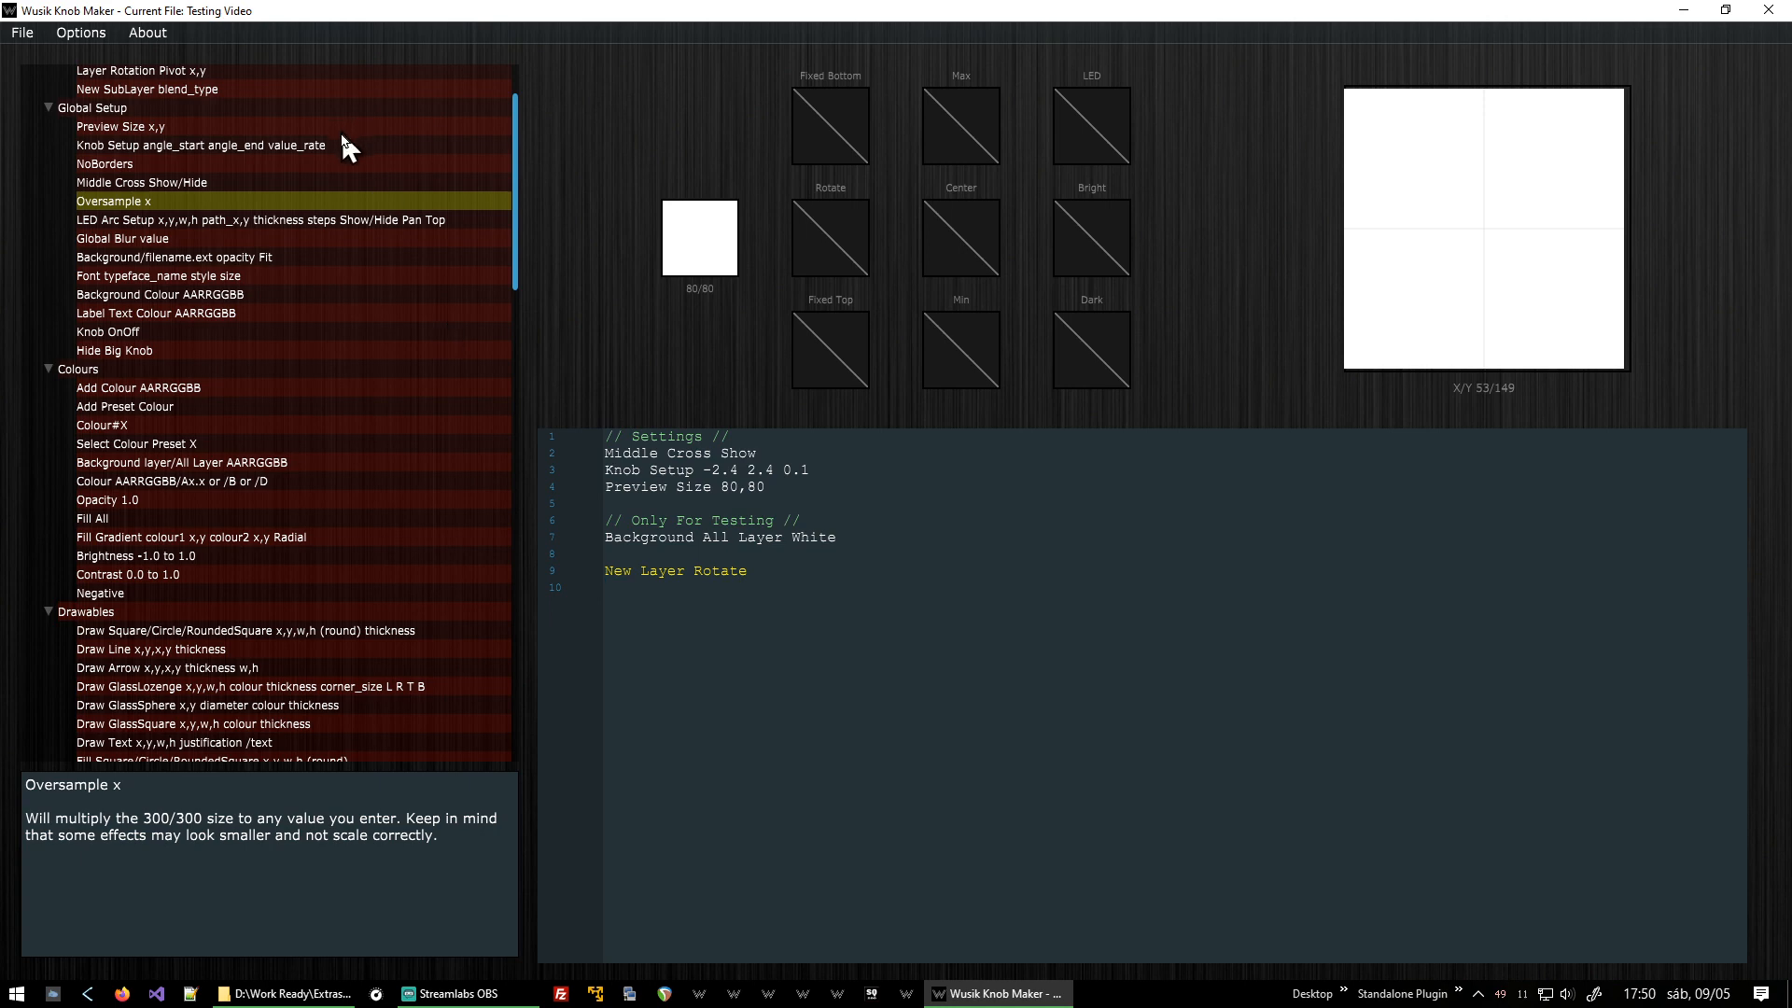
{"action": "scroll", "coordinate": [435, 345], "scroll_direction": "down", "scroll_amount": 2}
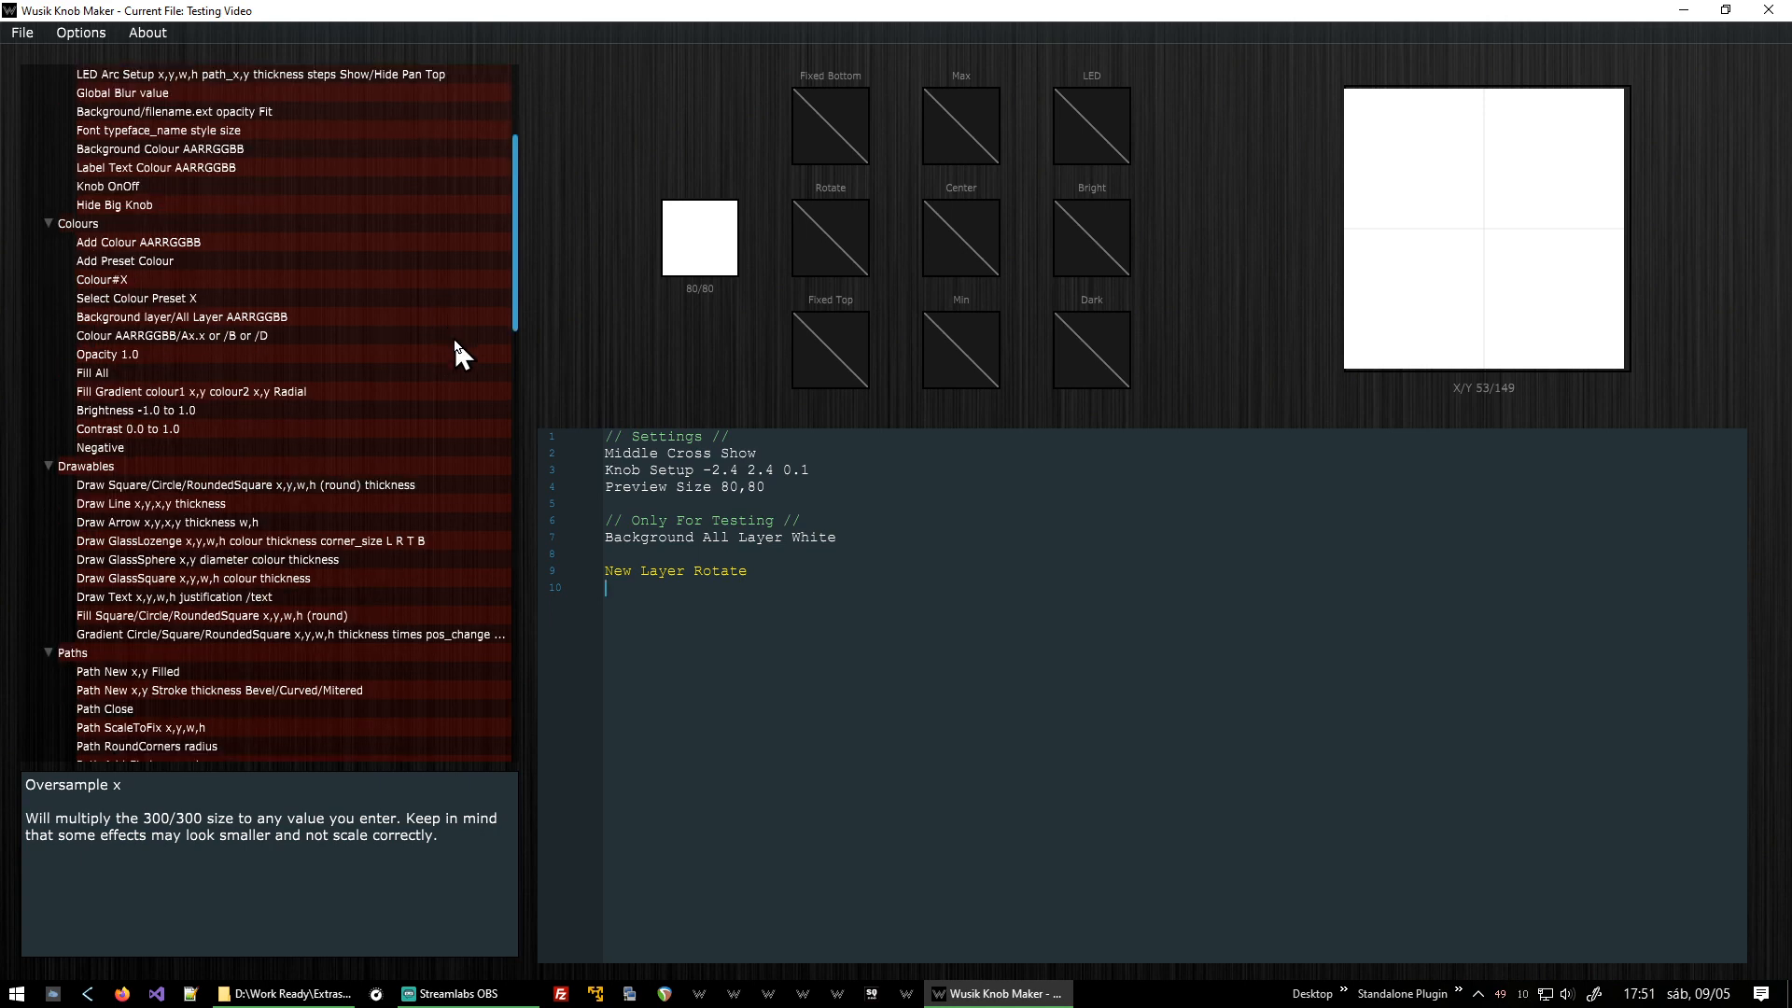
{"action": "scroll", "coordinate": [452, 338], "scroll_direction": "down", "scroll_amount": 2}
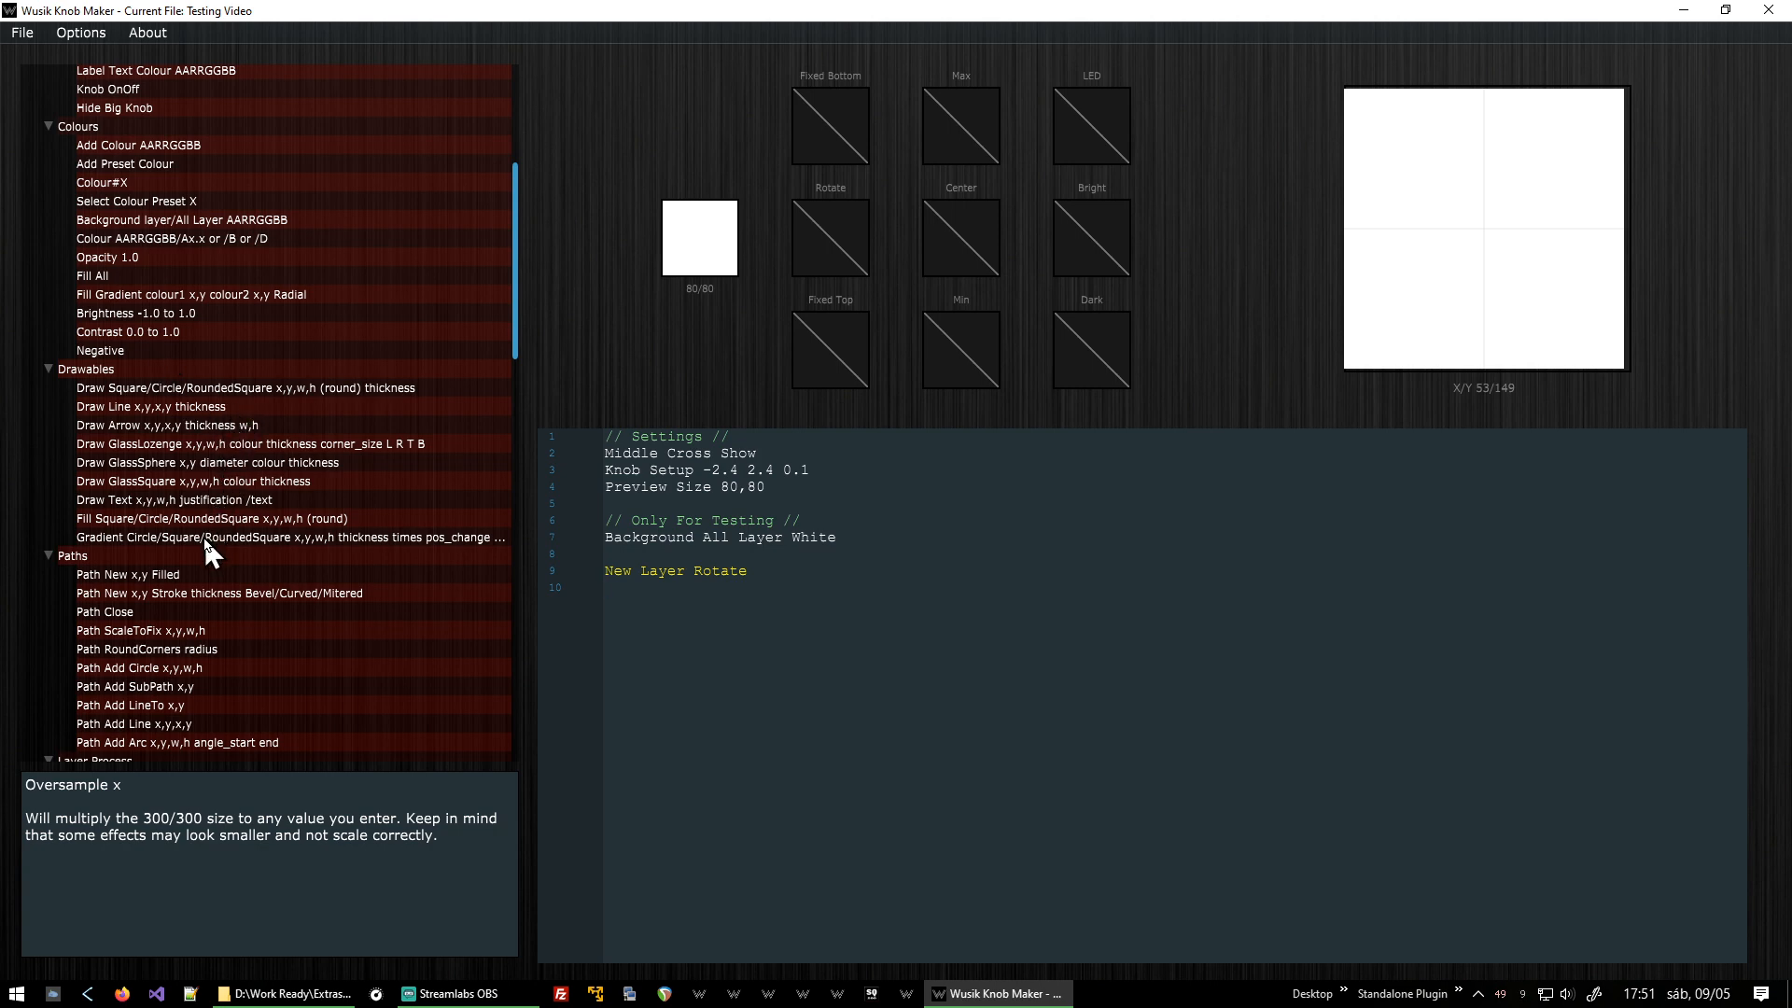
{"action": "double_click", "coordinate": [268, 388]}
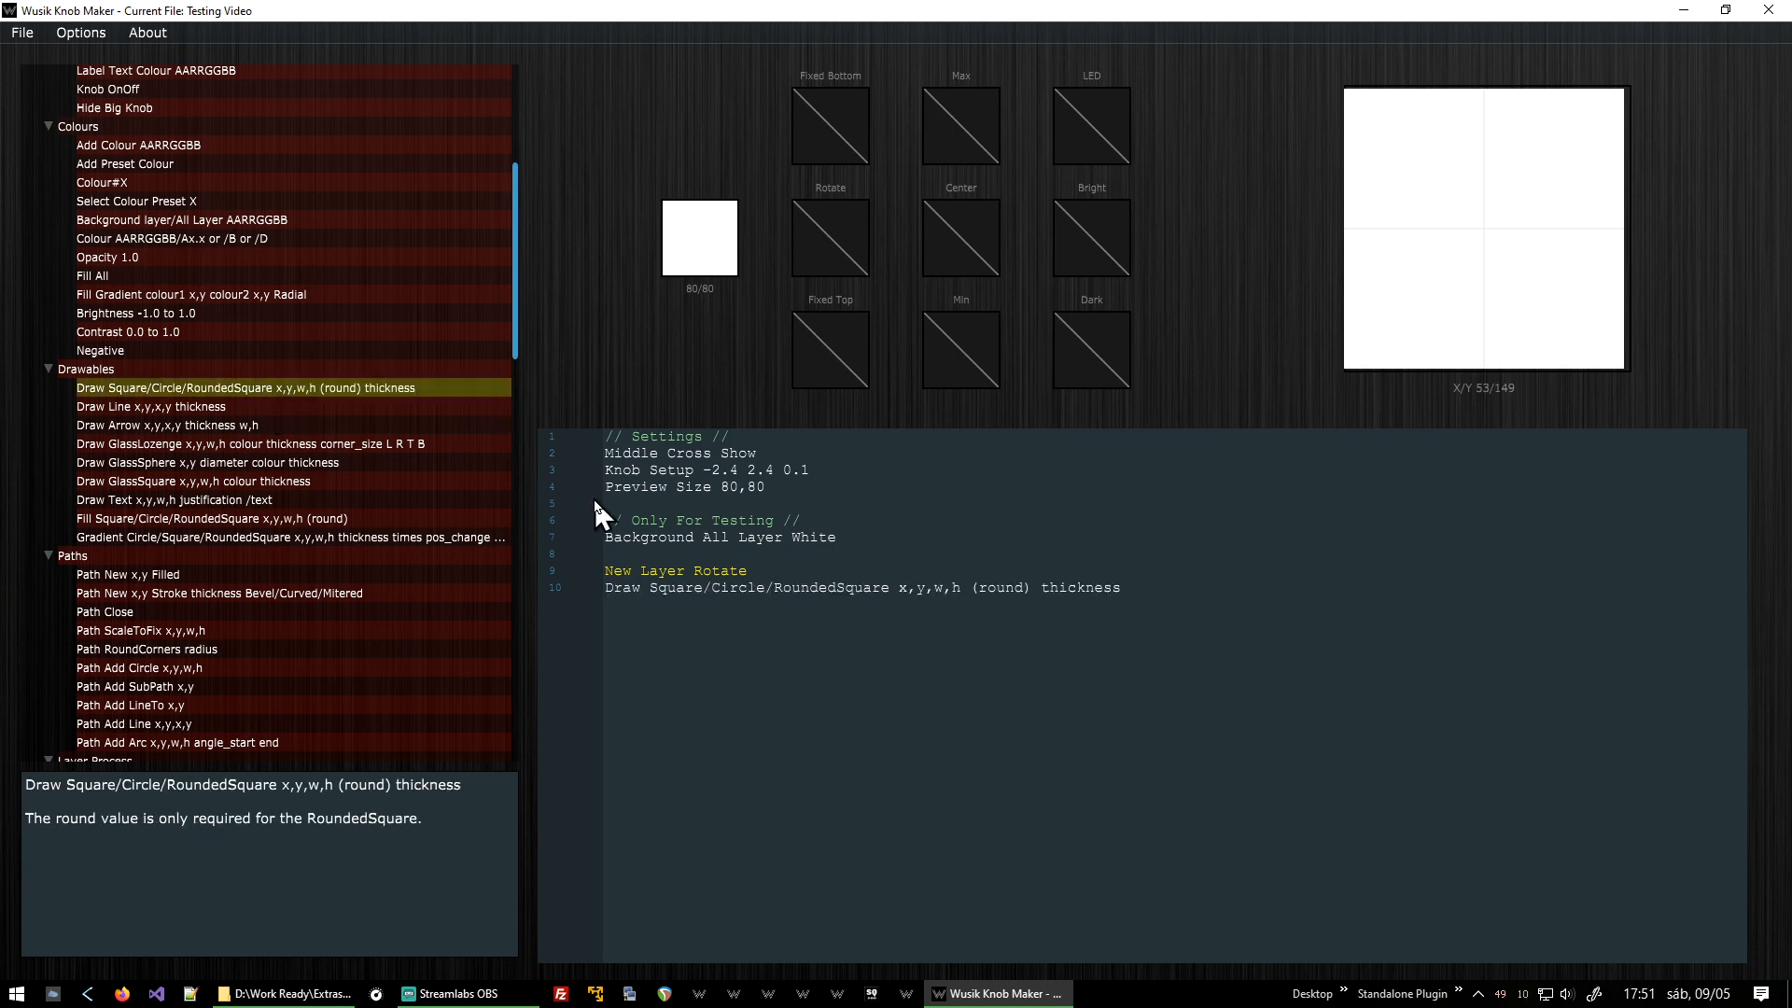
Reduce the draw command to Draw Circle by removing the Square and RoundedSquare options.
{"action": "double_click", "coordinate": [666, 580]}
{"action": "key", "text": "Delete"}
{"action": "key", "text": "Delete"}
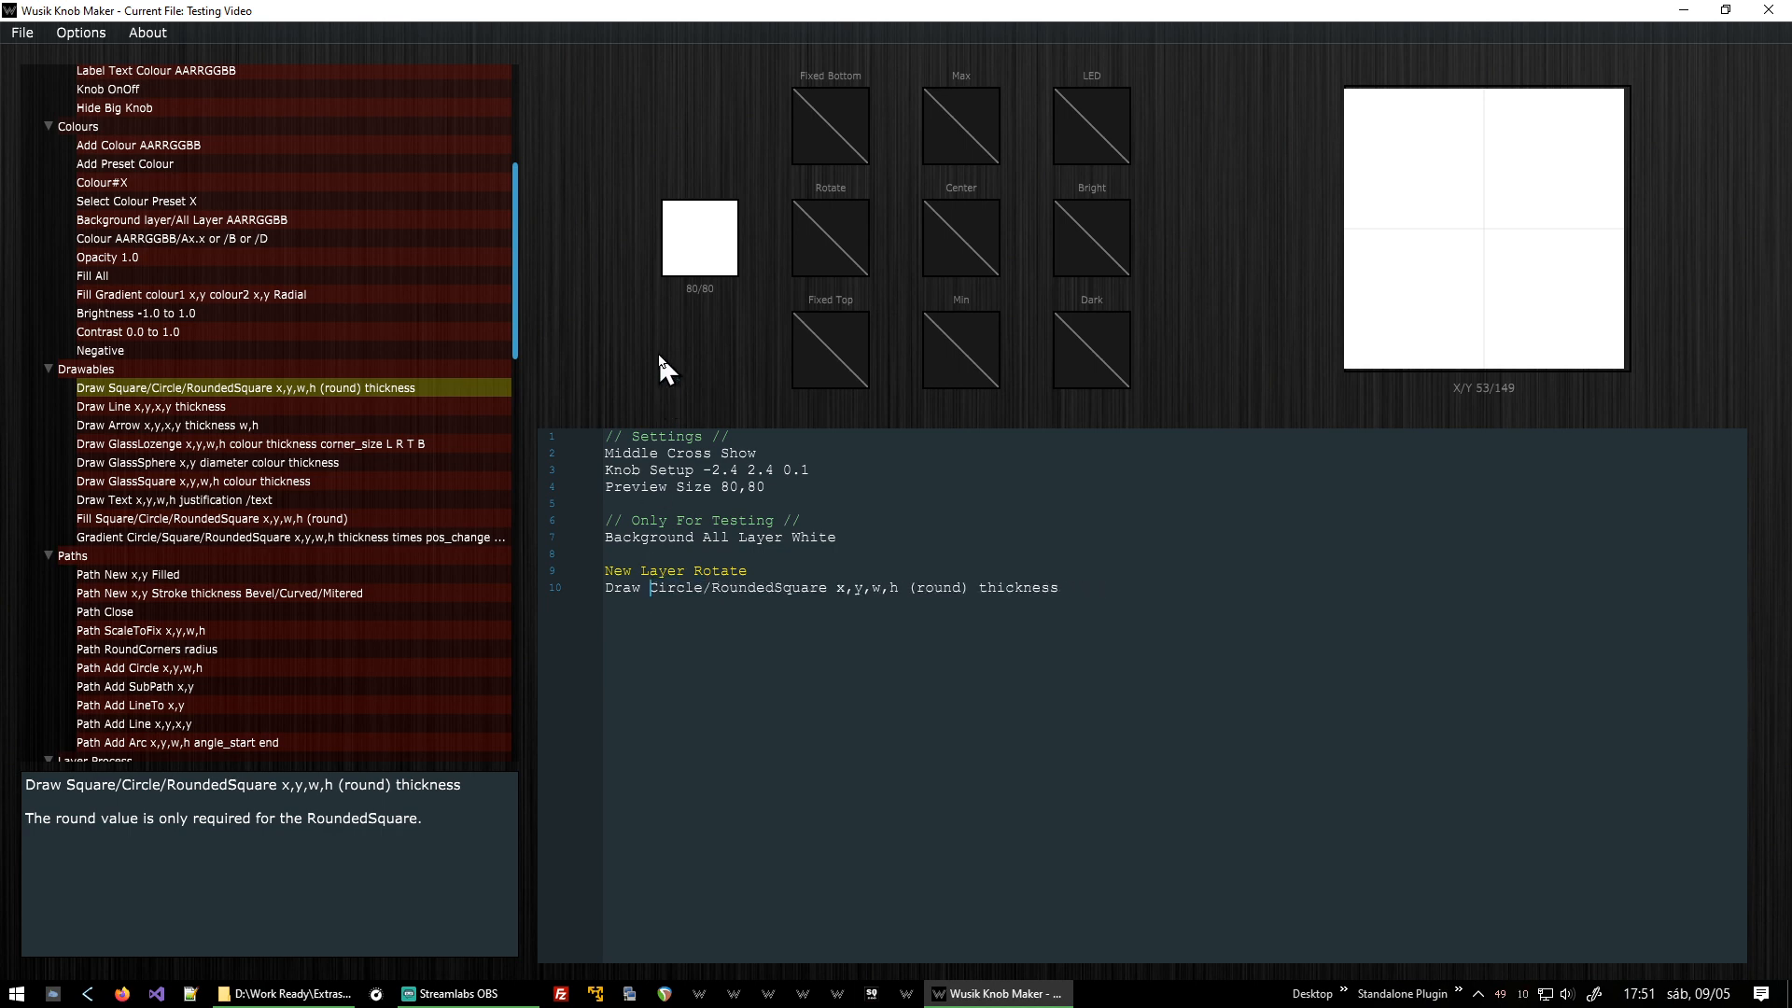
{"action": "key", "text": "shift+Right"}
{"action": "key", "text": "ctrl+shift+Right"}
{"action": "key", "text": "shift+Left"}
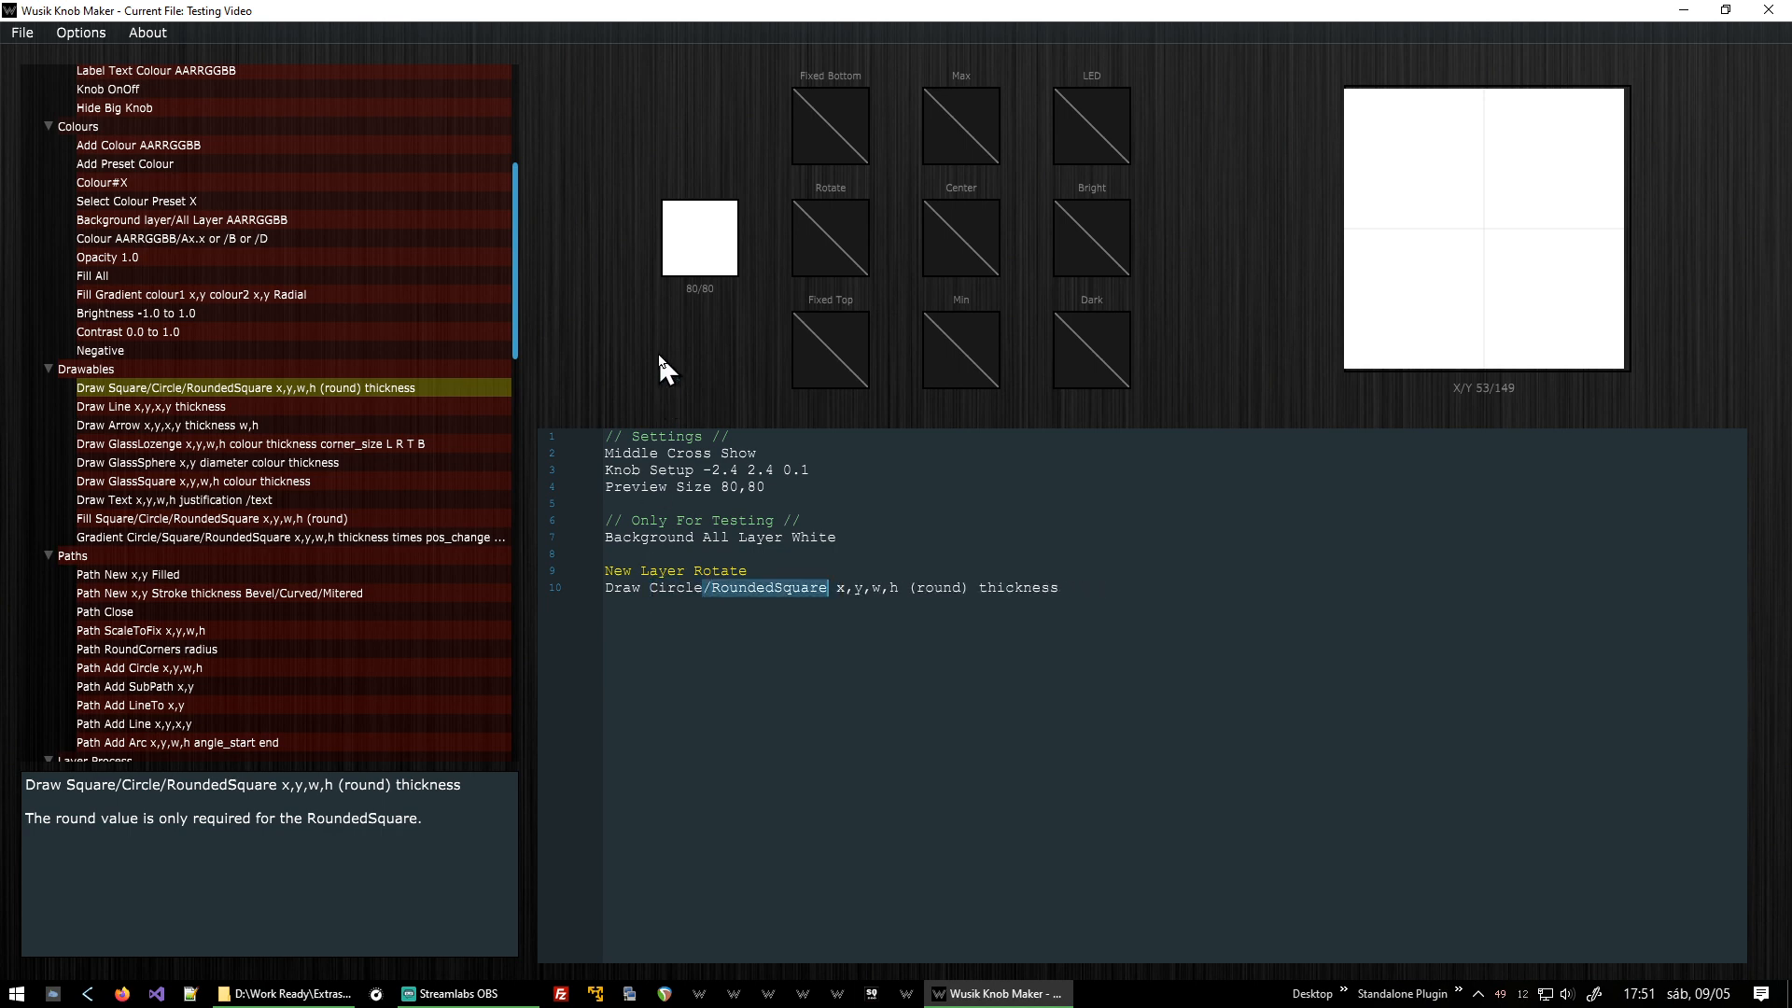
{"action": "key", "text": "Delete"}
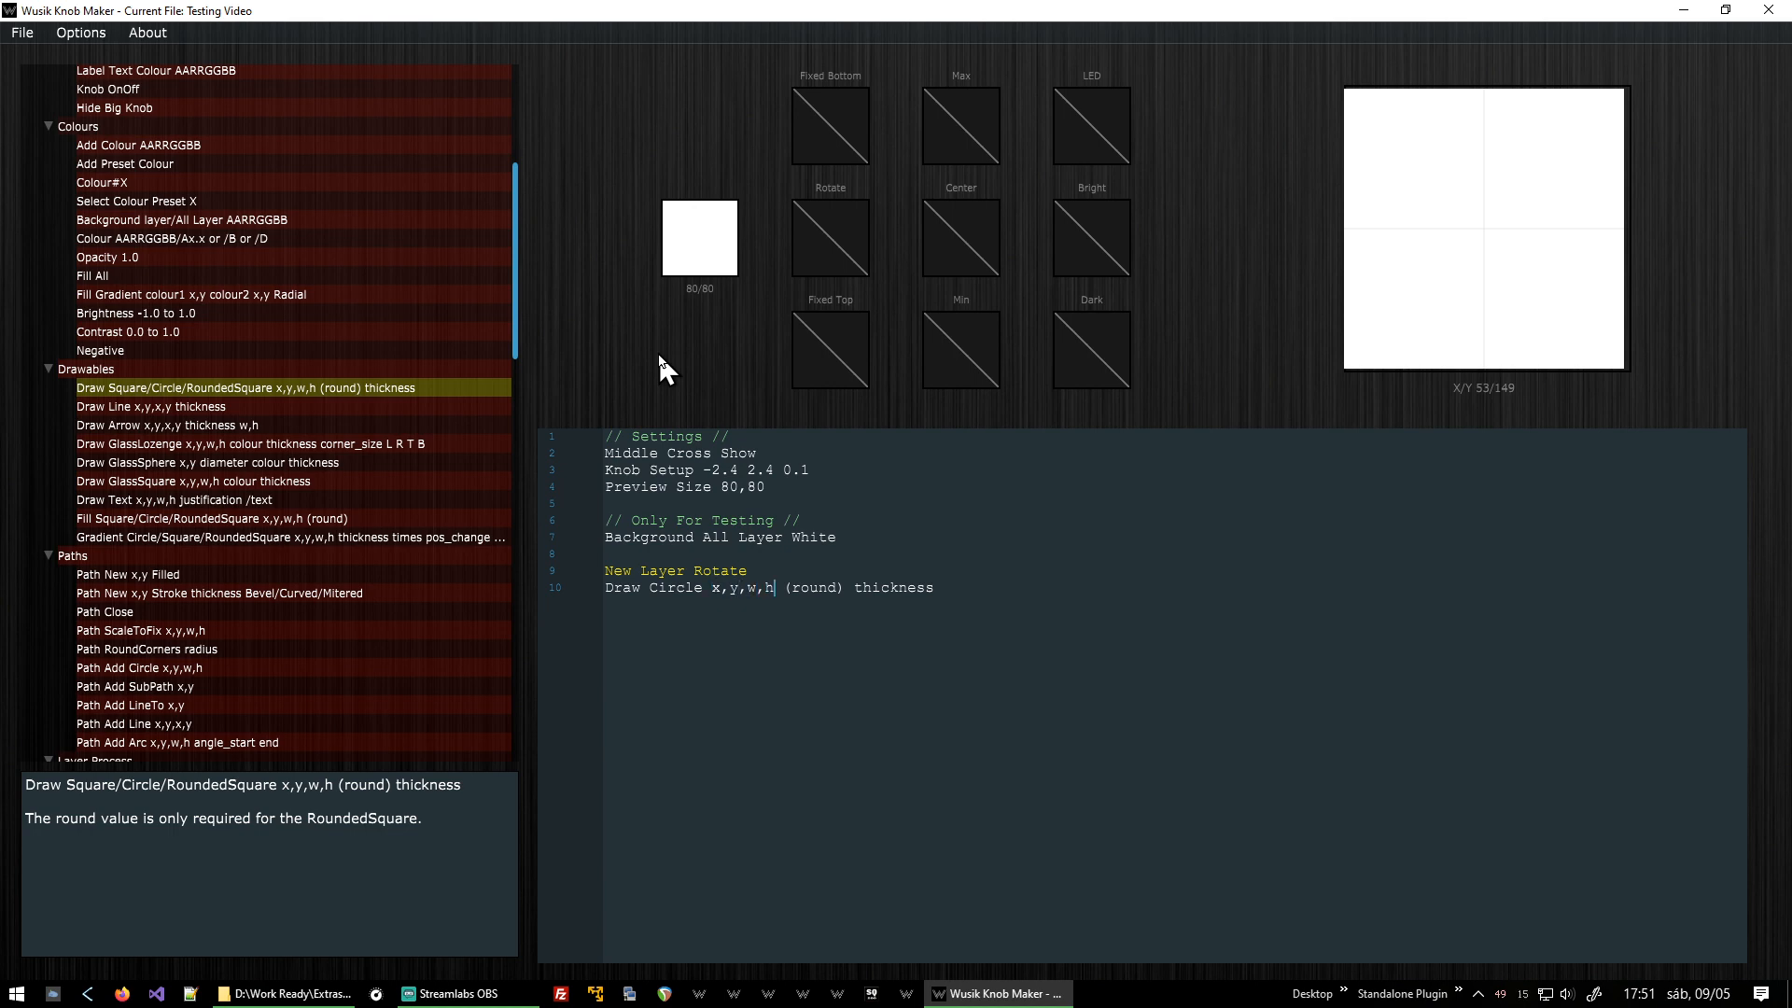
Replace the circle's x,y,w,h parameters with FromCenter,80.
{"action": "key", "text": "shift+Left"}
{"action": "key", "text": "shift+Left"}
{"action": "key", "text": "shift+Left"}
{"action": "key", "text": "shift+Left"}
{"action": "key", "text": "shift+Left"}
{"action": "key", "text": "shift+Left"}
{"action": "key", "text": "shift+Left"}
{"action": "type", "text": "FromCenter,80"}
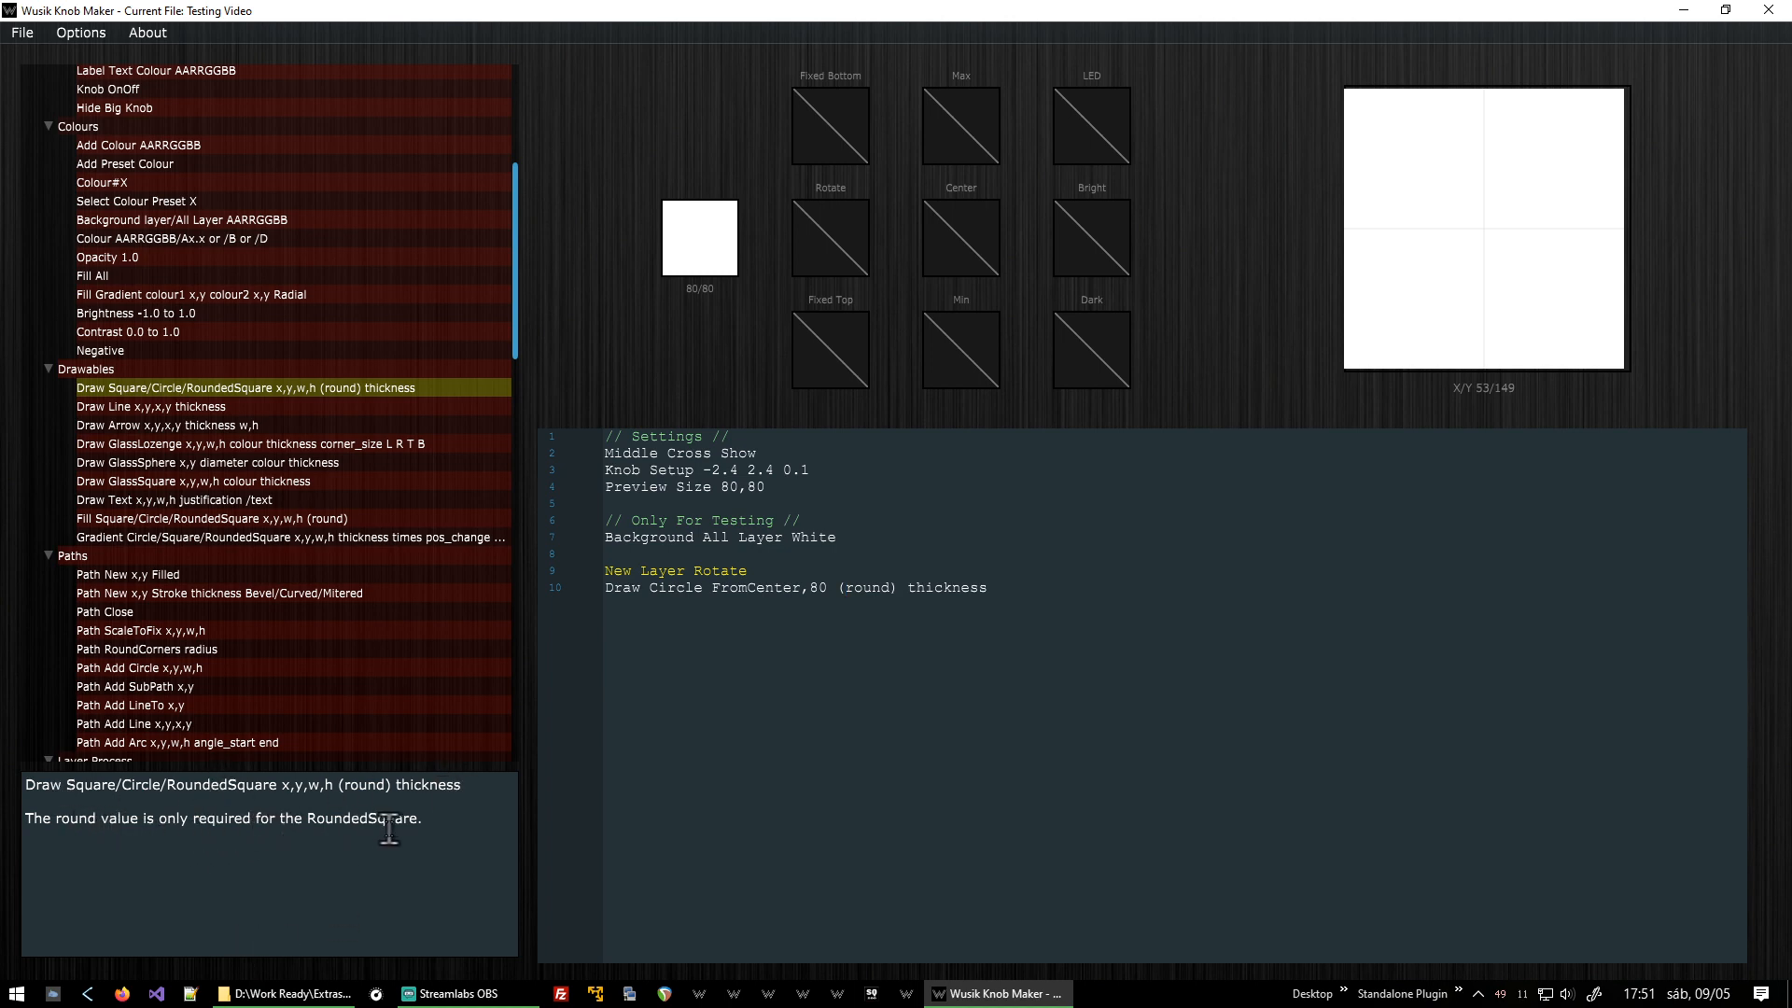
Remove the round parameter, set the circle thickness to 1, and render the preview.
{"action": "key", "text": "Delete"}
{"action": "key", "text": "Delete"}
{"action": "key", "text": "Delete"}
{"action": "key", "text": "Delete"}
{"action": "key", "text": "Delete"}
{"action": "key", "text": "Delete"}
{"action": "key", "text": "Delete"}
{"action": "key", "text": "BackSpace"}
{"action": "key", "text": "shift+End"}
{"action": "type", "text": "1"}
{"action": "key", "text": "F5"}
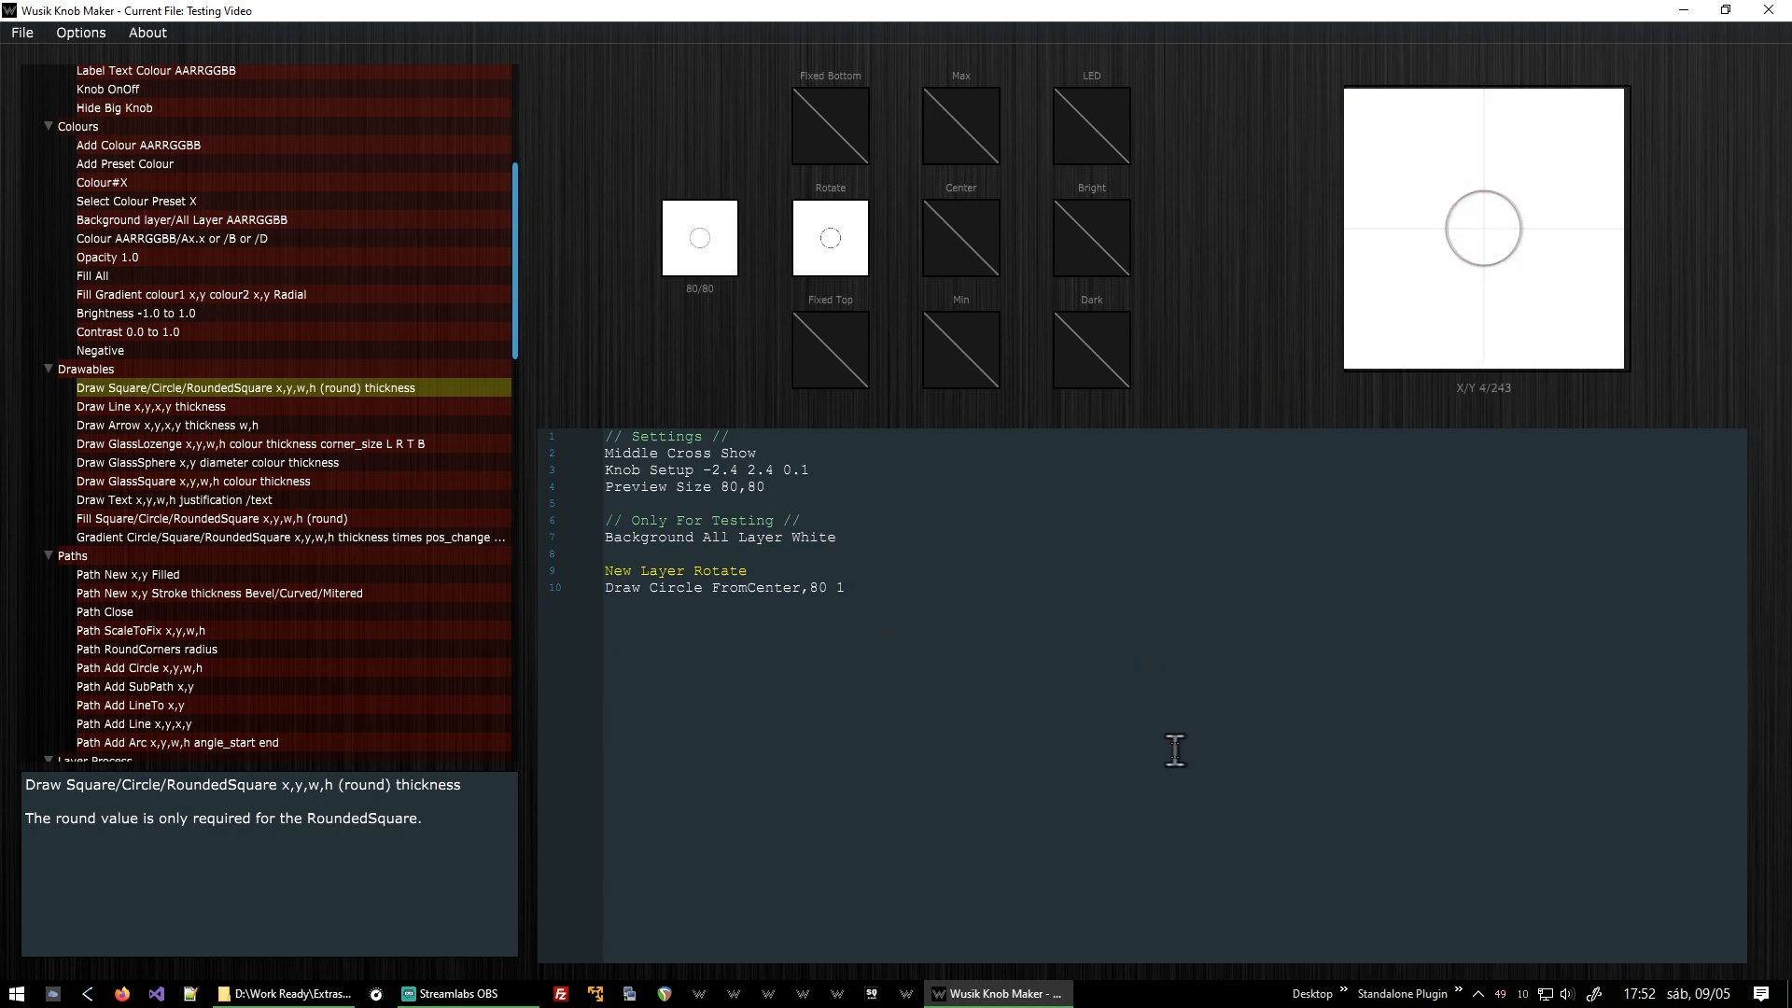
Change the command from Draw Circle to Fill Circle.
{"action": "key", "text": "ctrl+shift+Right"}
{"action": "type", "text": "Fill"}
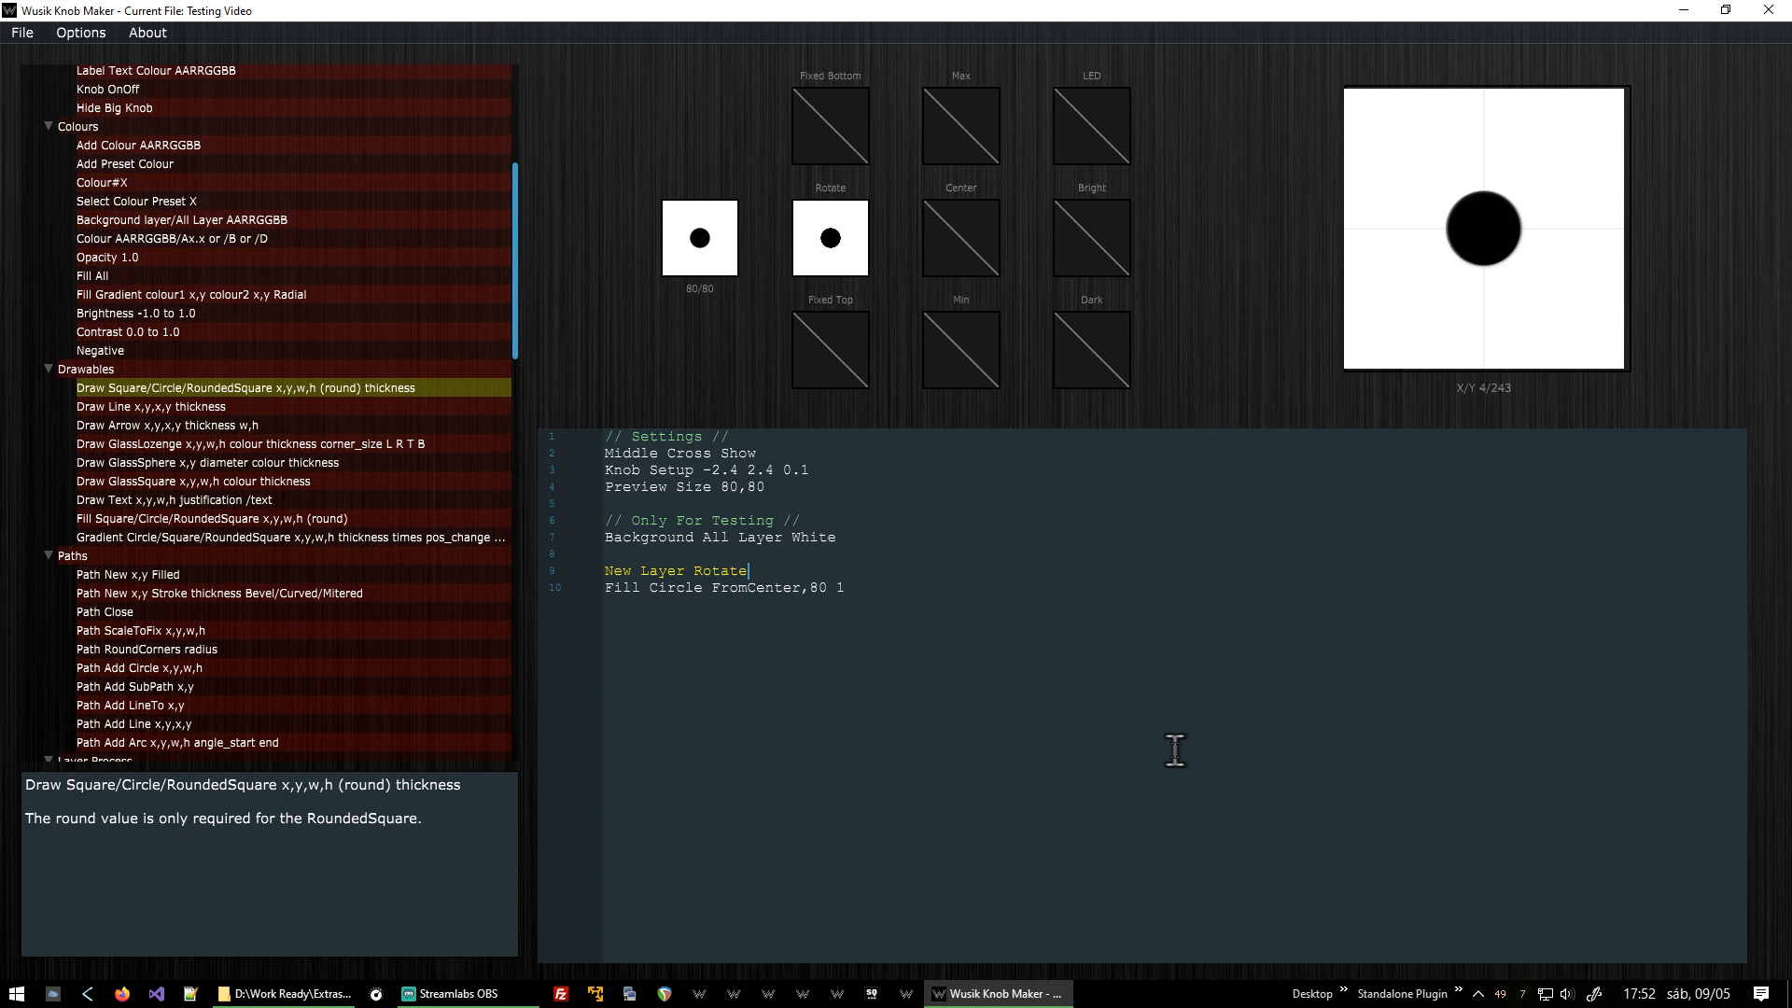
Add a Colour Red line above the Fill Circle command and save the script.
{"action": "key", "text": "Return"}
{"action": "type", "text": "Colo"}
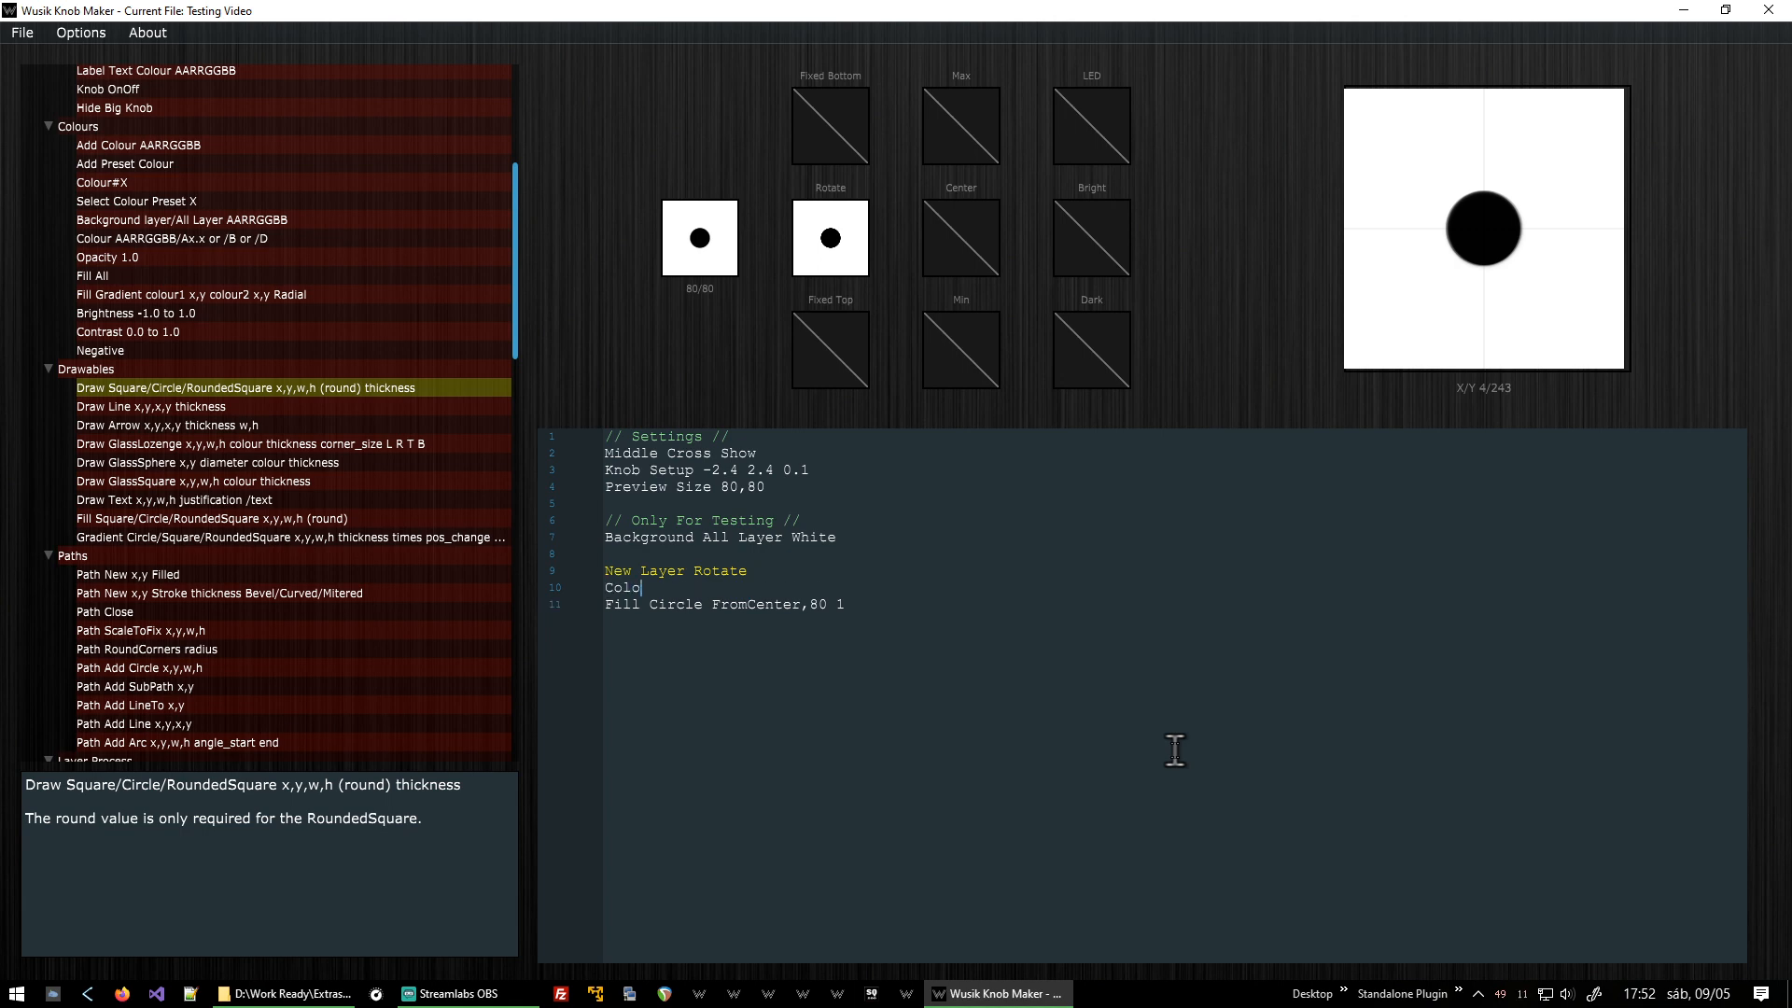
{"action": "type", "text": "ur Red"}
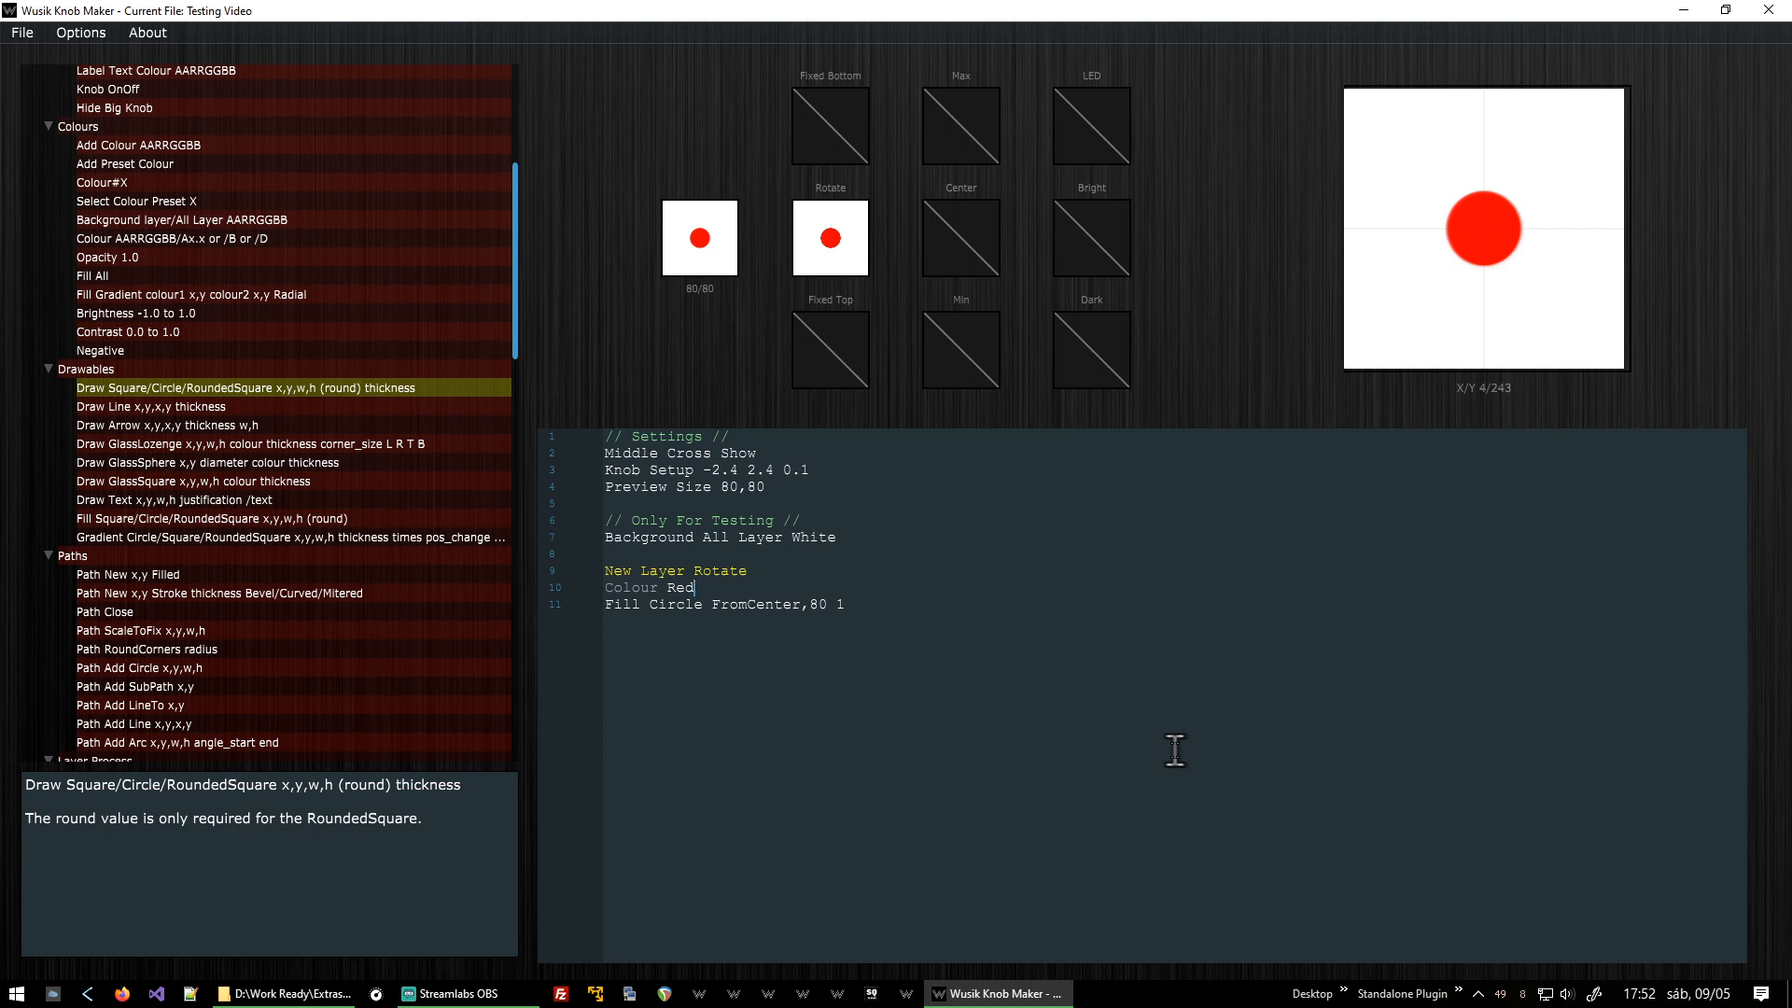
{"action": "key", "text": "ctrl+s"}
Clear the text of the Colour Red line.
{"action": "scroll", "coordinate": [428, 485], "scroll_direction": "down", "scroll_amount": 8}
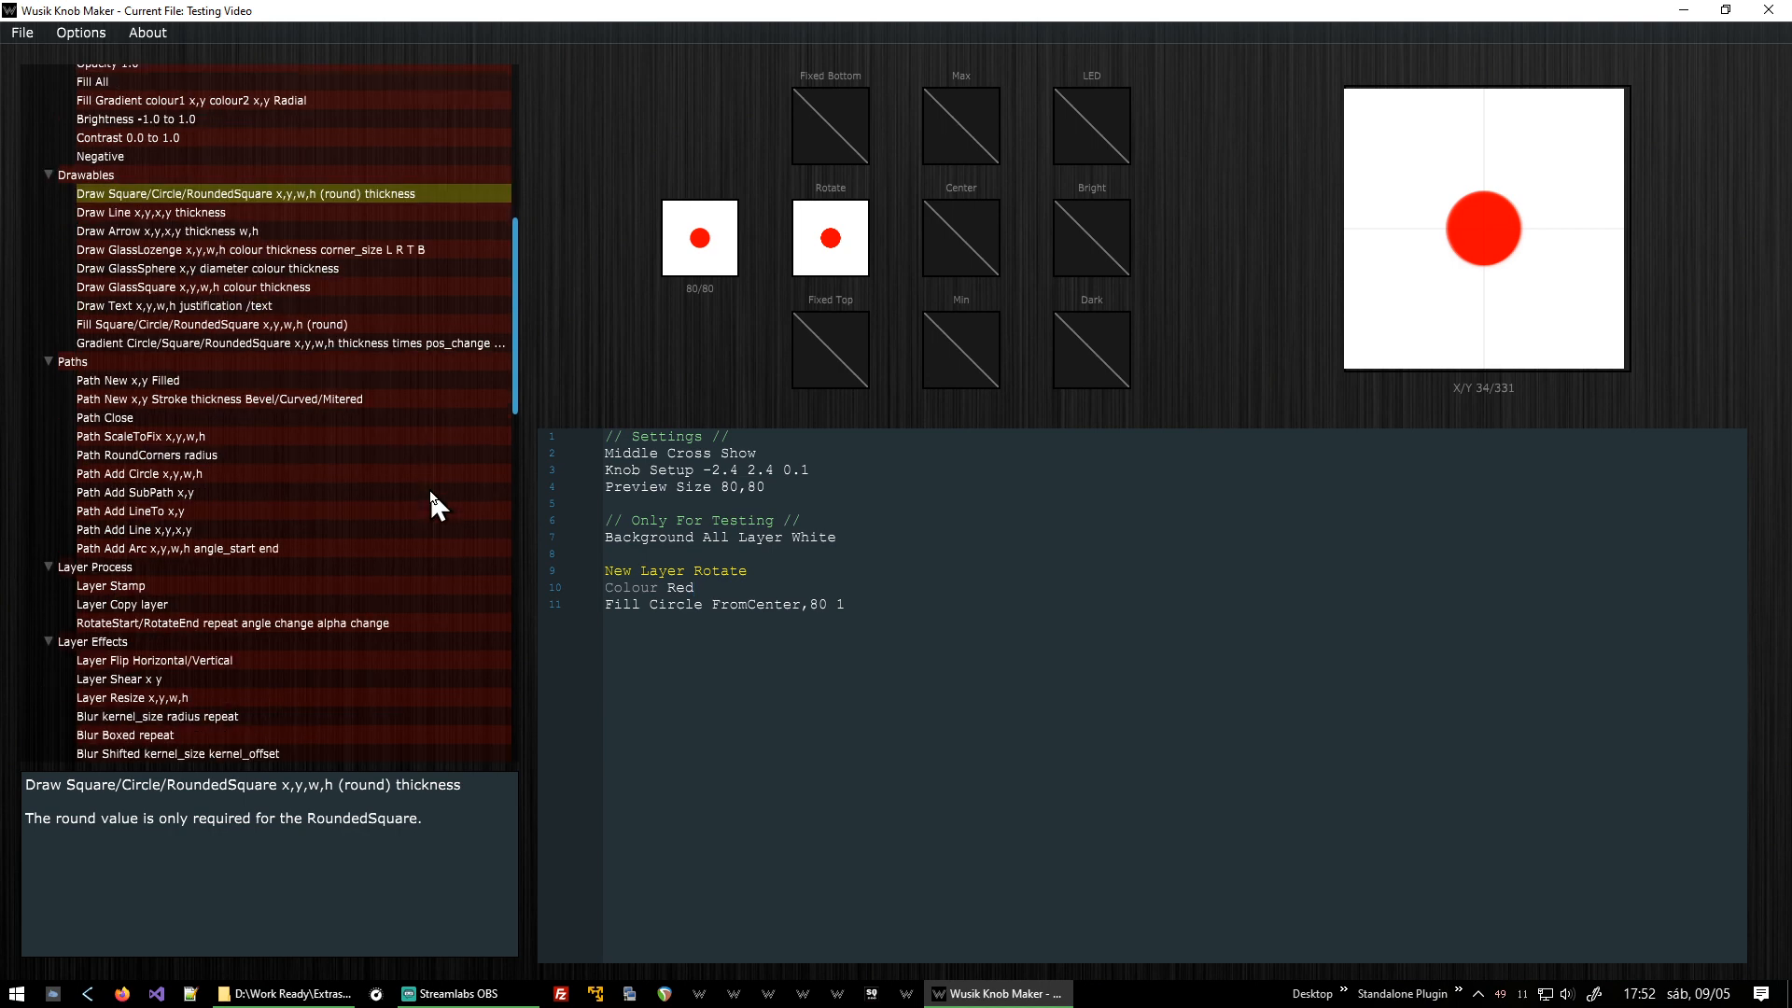
{"action": "scroll", "coordinate": [401, 495], "scroll_direction": "down", "scroll_amount": 4}
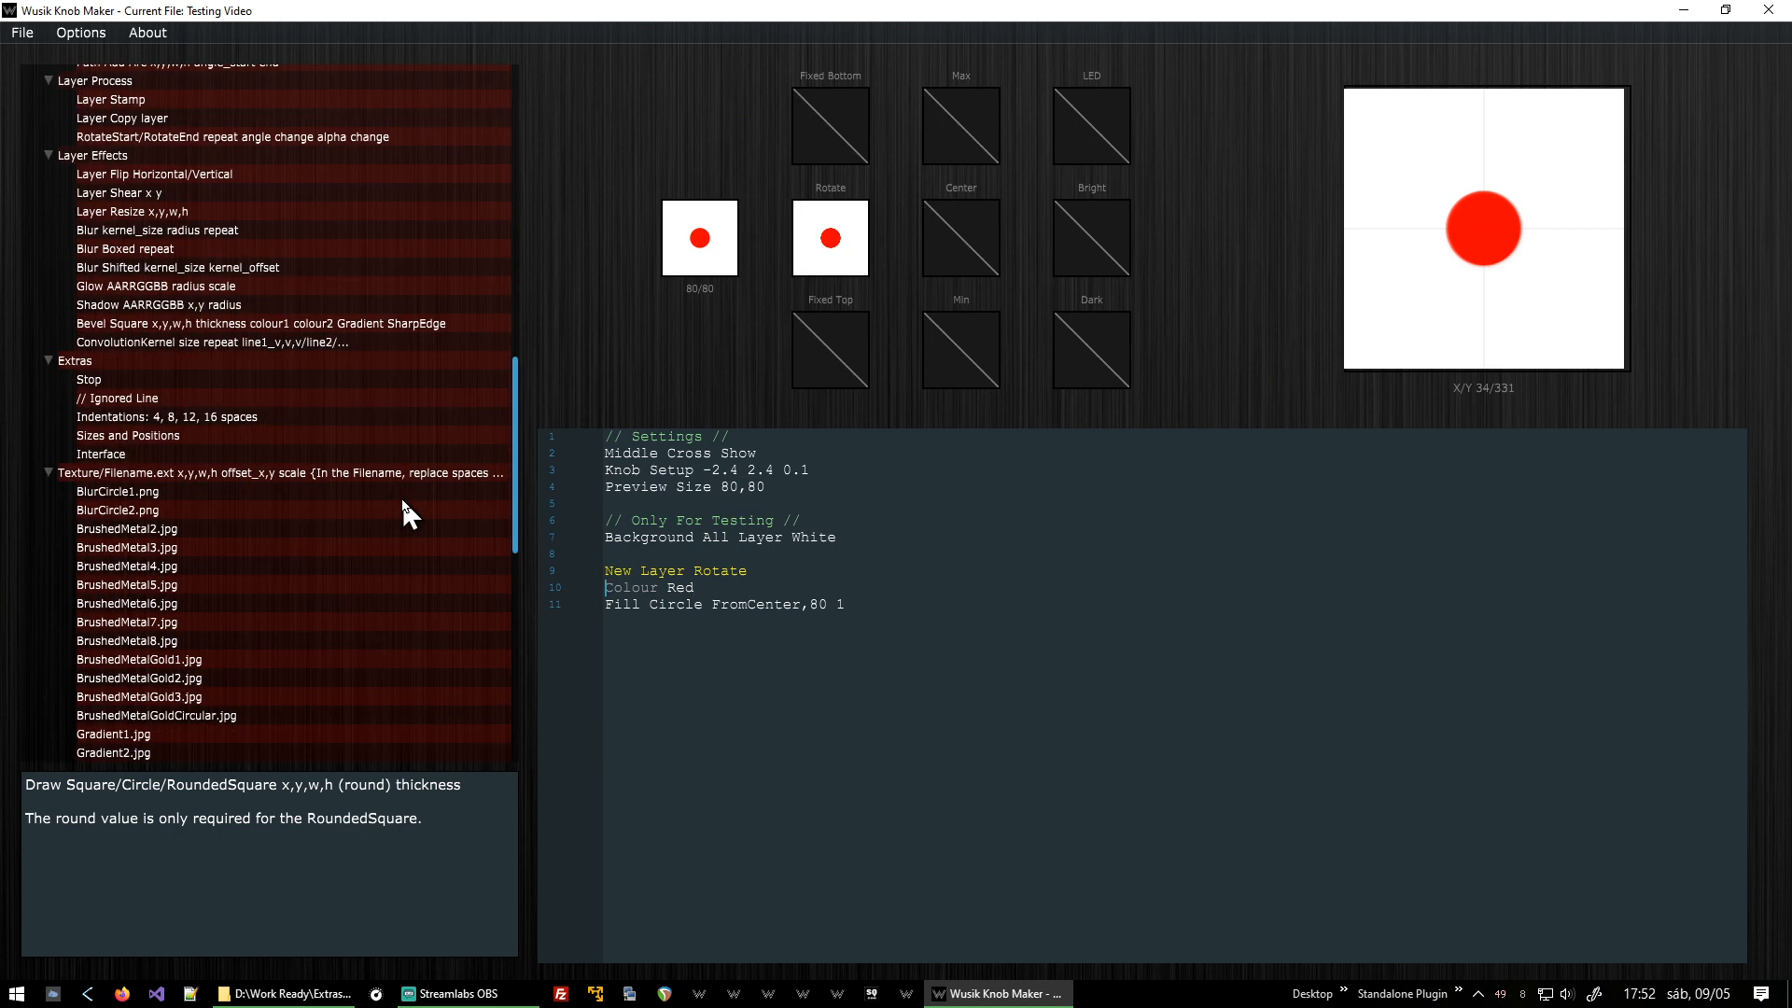
{"action": "key", "text": "shift+Home"}
{"action": "key", "text": "BackSpace"}
{"action": "scroll", "coordinate": [400, 496], "scroll_direction": "down", "scroll_amount": 3}
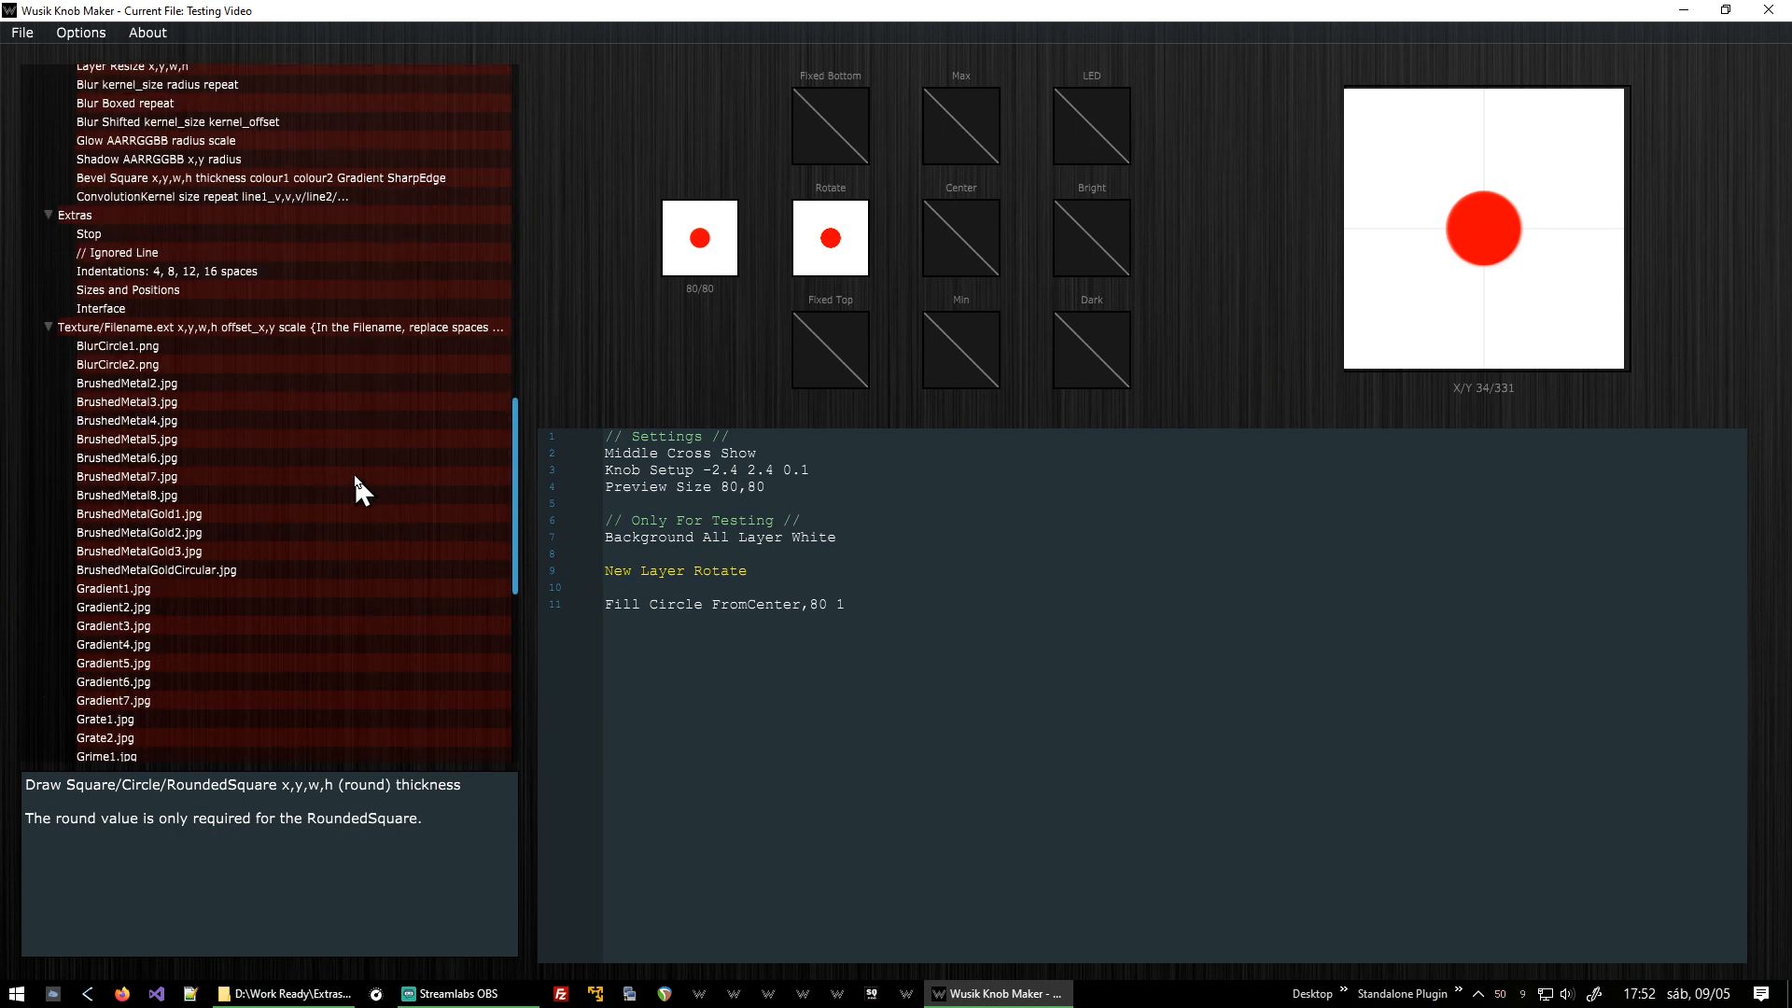
Browse the brushed metal textures, insert BrushedMetalGold2.jpg as an All texture at 0,0 scale 1 on the empty line, and render.
{"action": "left_click", "coordinate": [289, 400]}
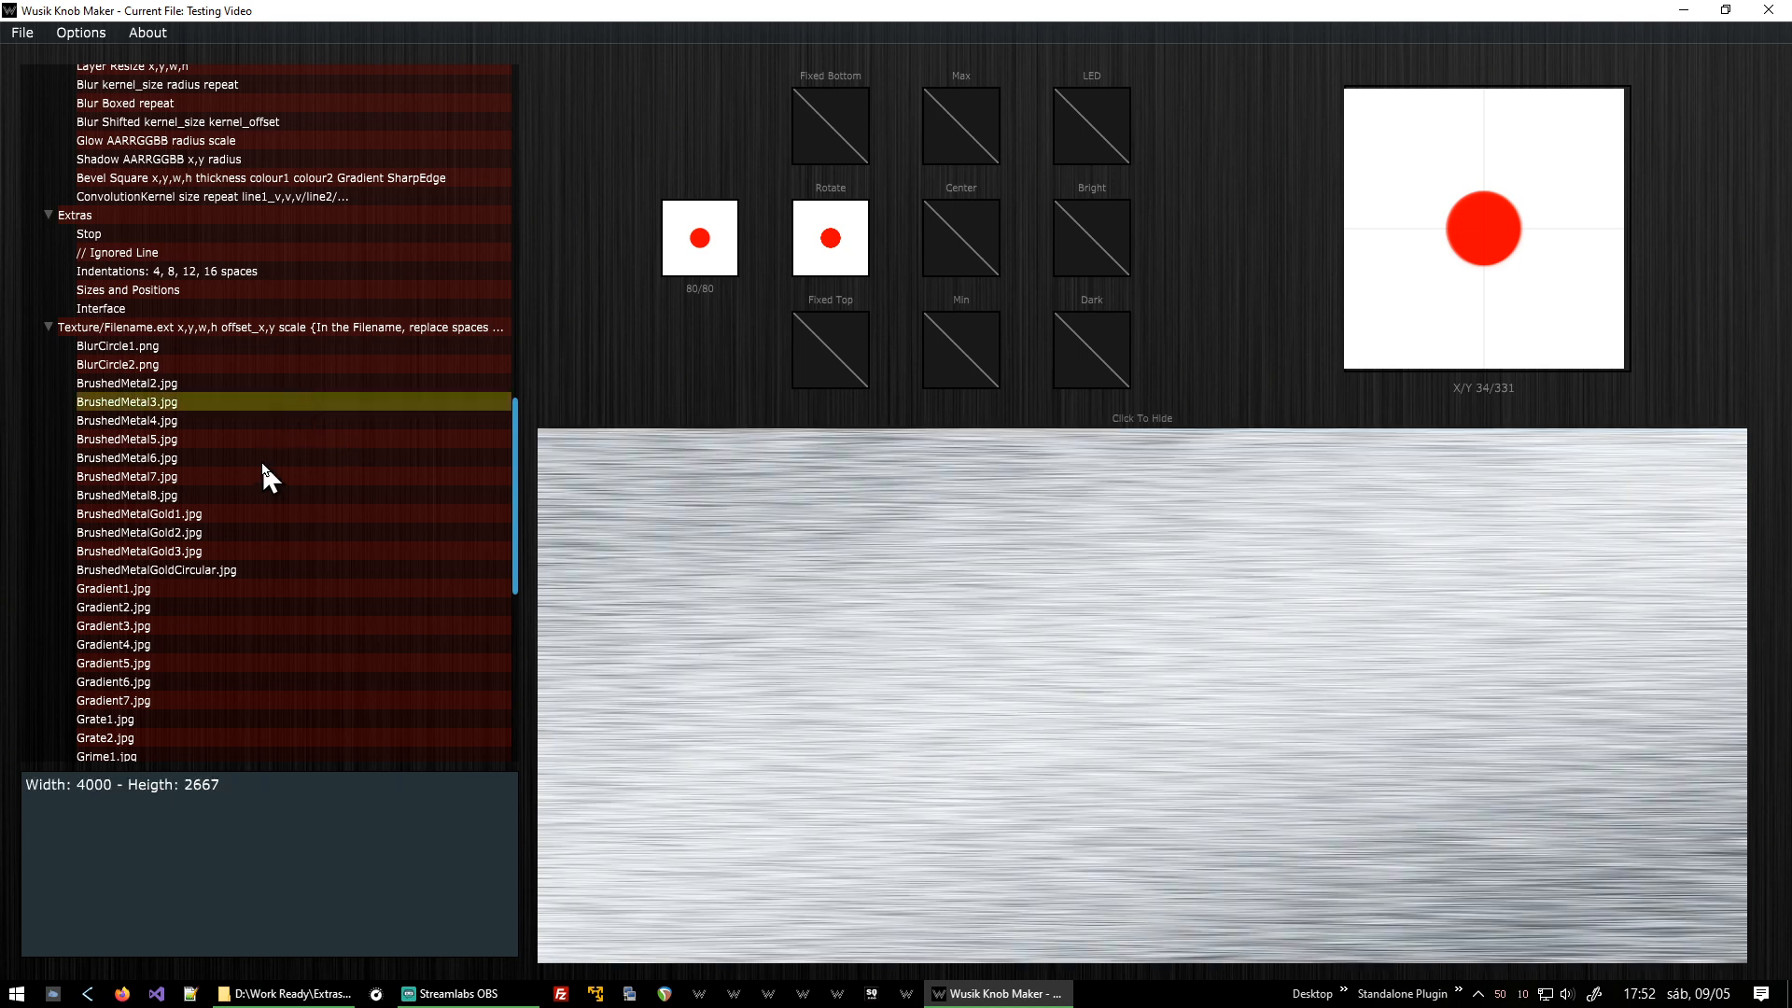
{"action": "key", "text": "Up"}
{"action": "key", "text": "Down"}
{"action": "key", "text": "Down"}
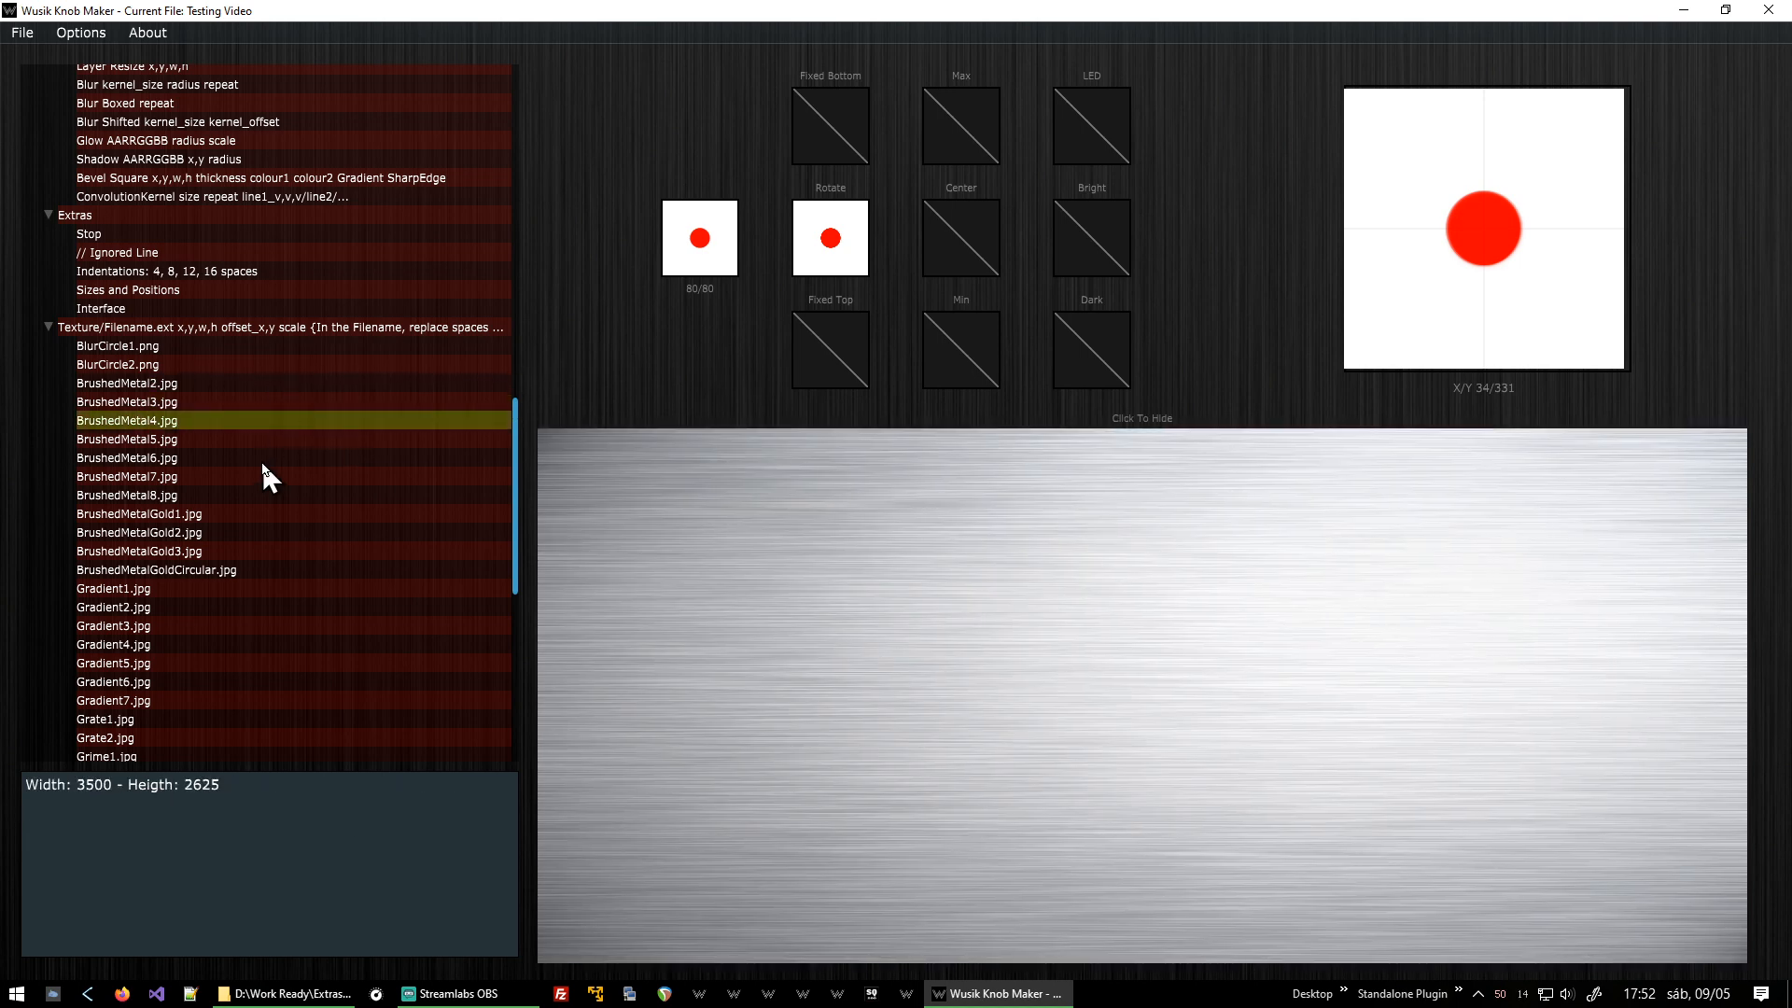
{"action": "key", "text": "Down"}
{"action": "key", "text": "Down"}
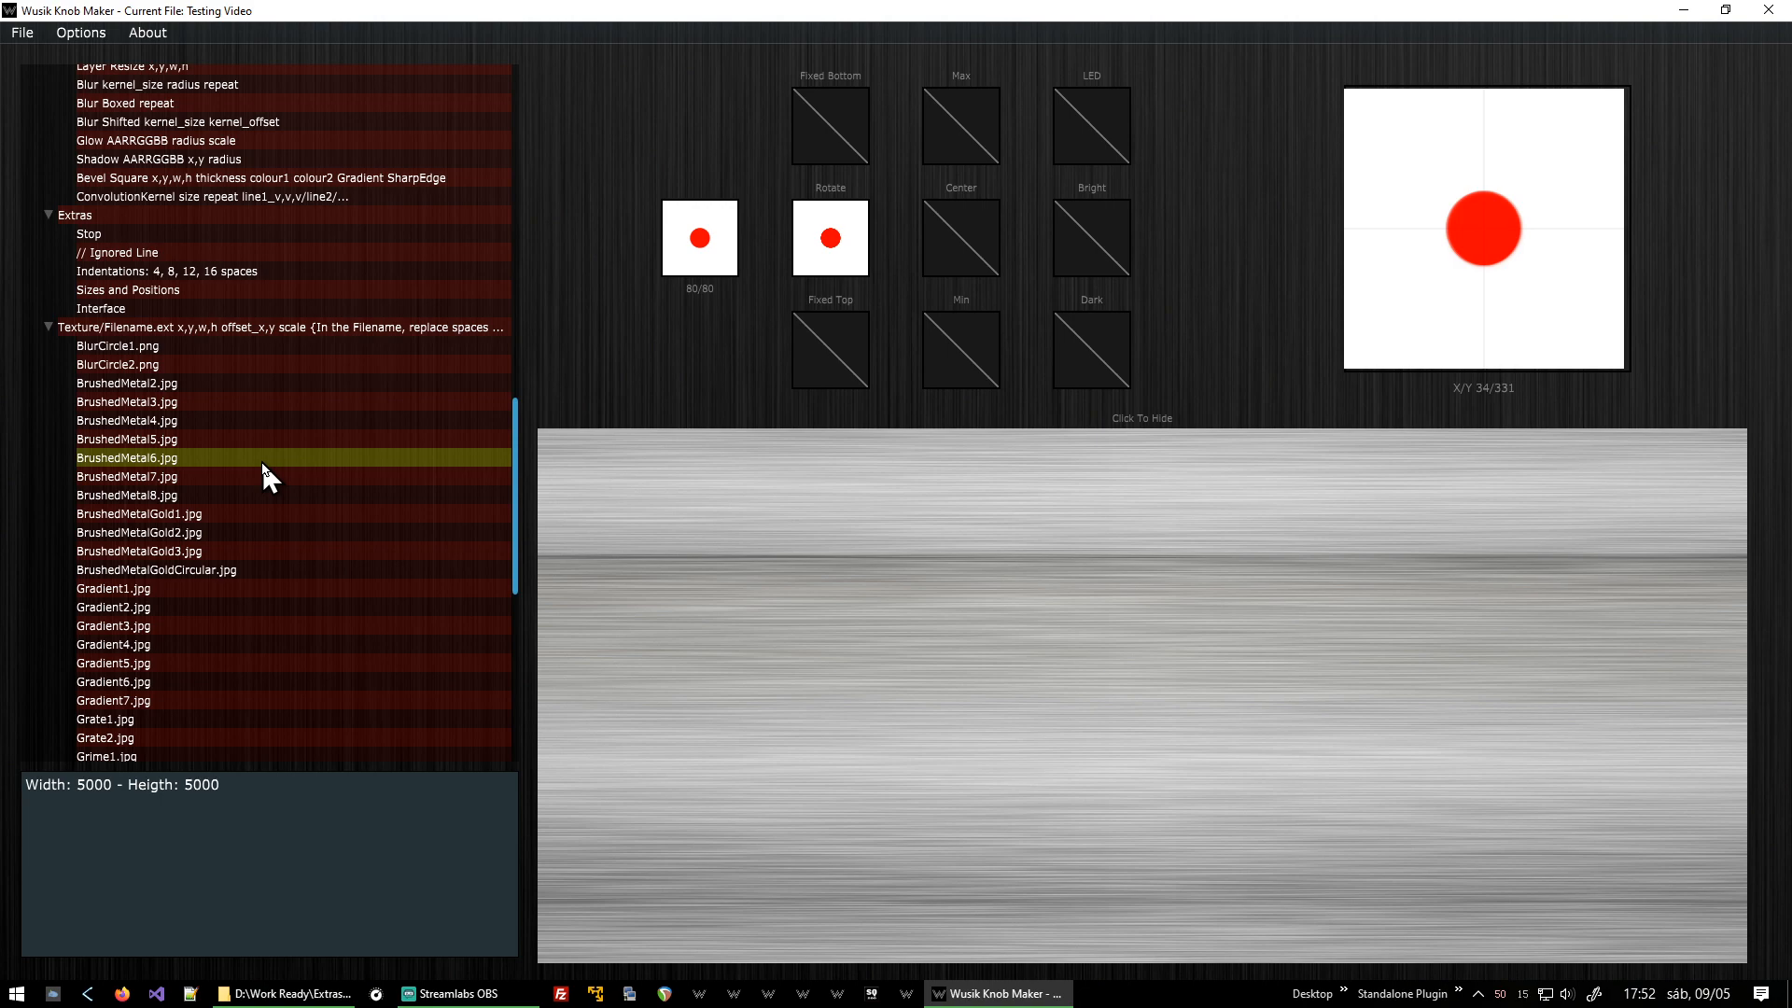
{"action": "key", "text": "Down"}
{"action": "key", "text": "Down"}
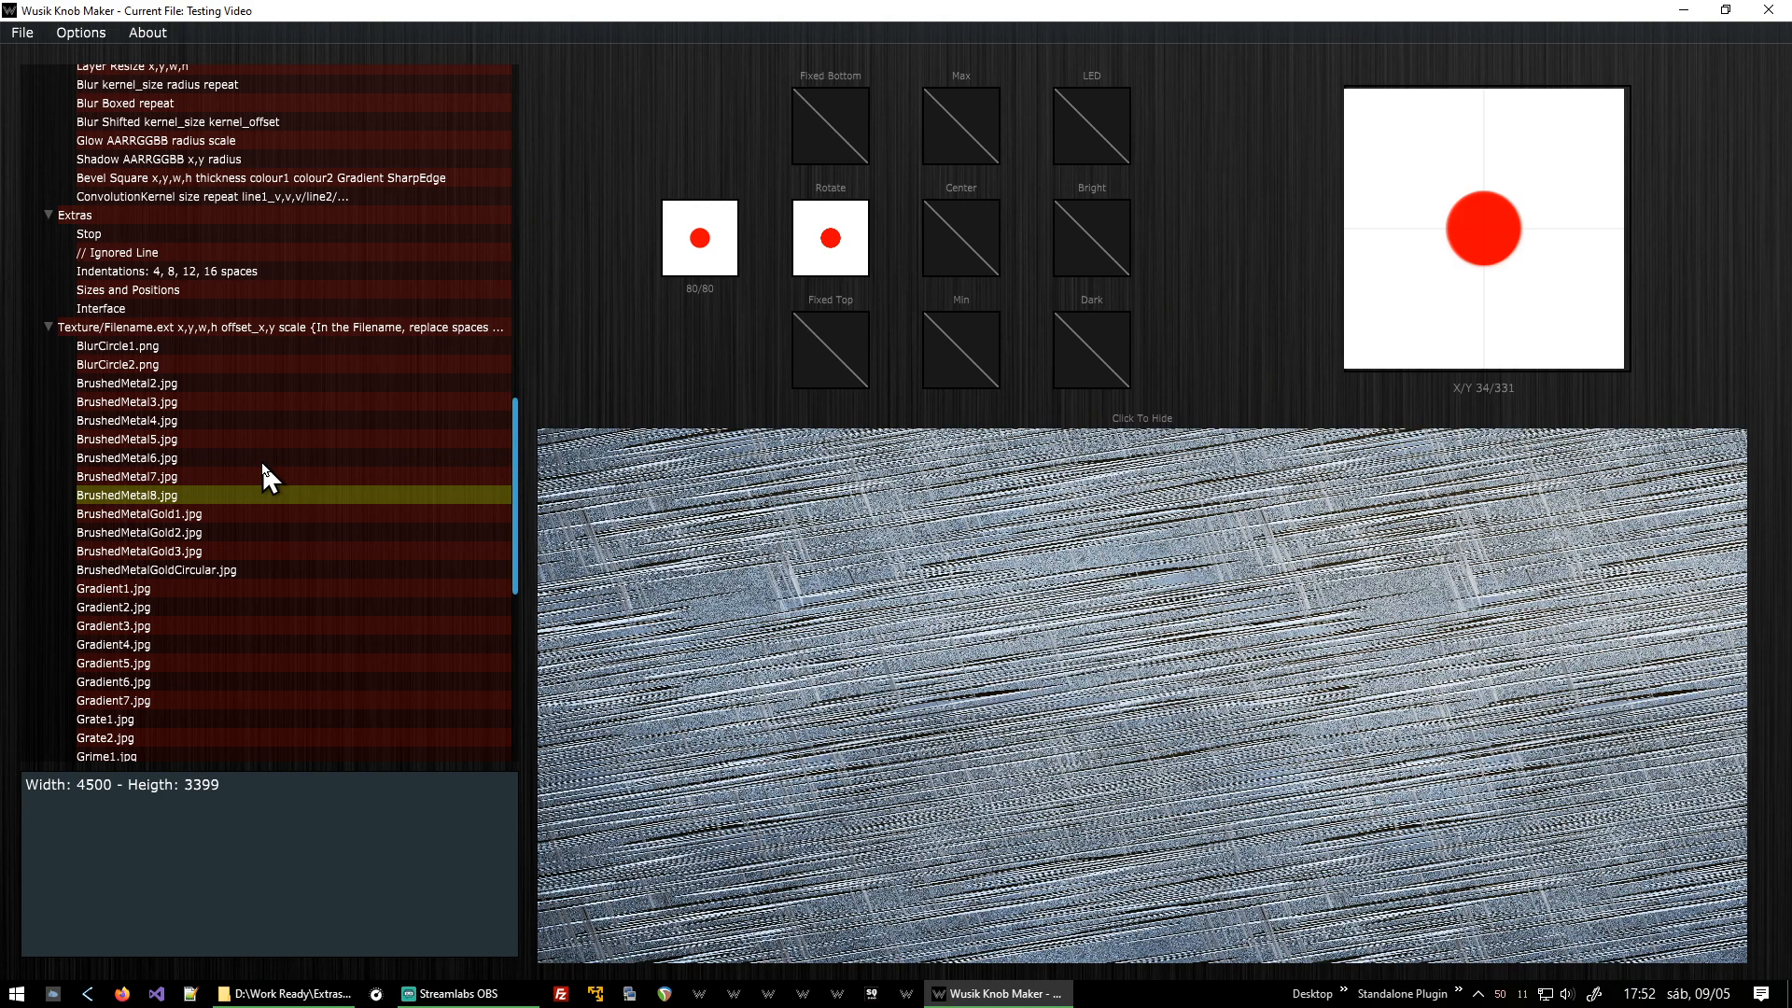
{"action": "key", "text": "Down"}
{"action": "key", "text": "Down"}
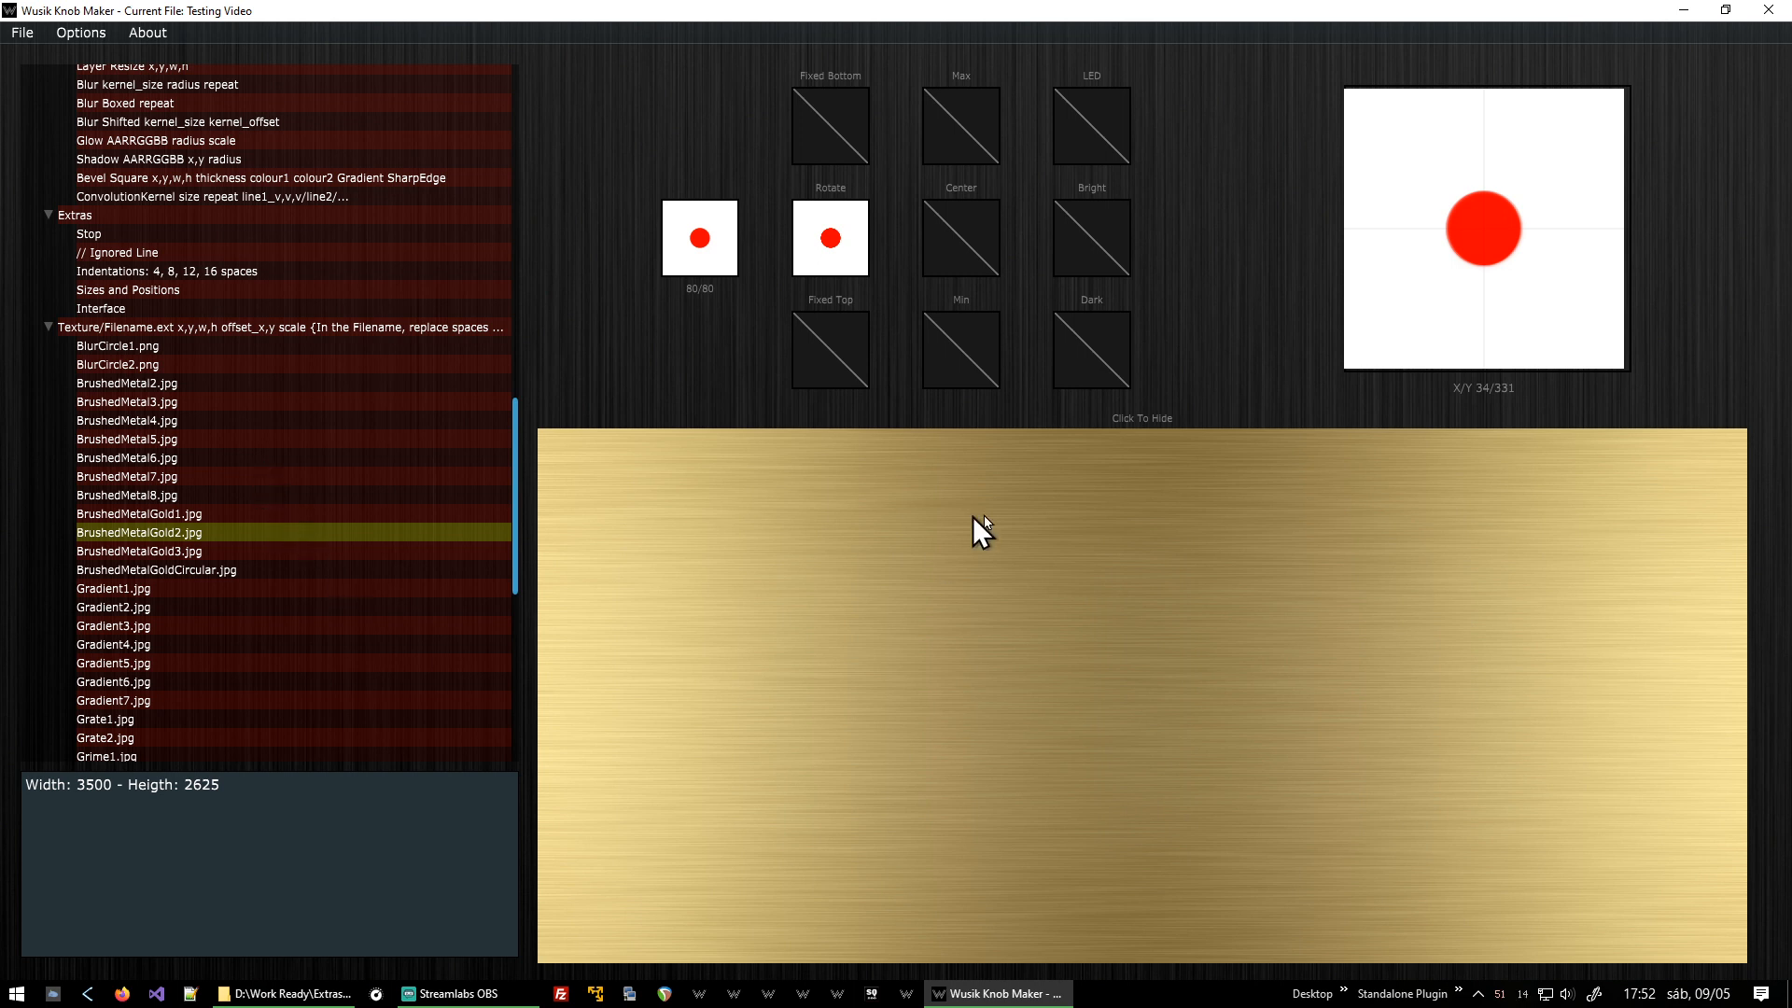
{"action": "left_click", "coordinate": [1200, 579]}
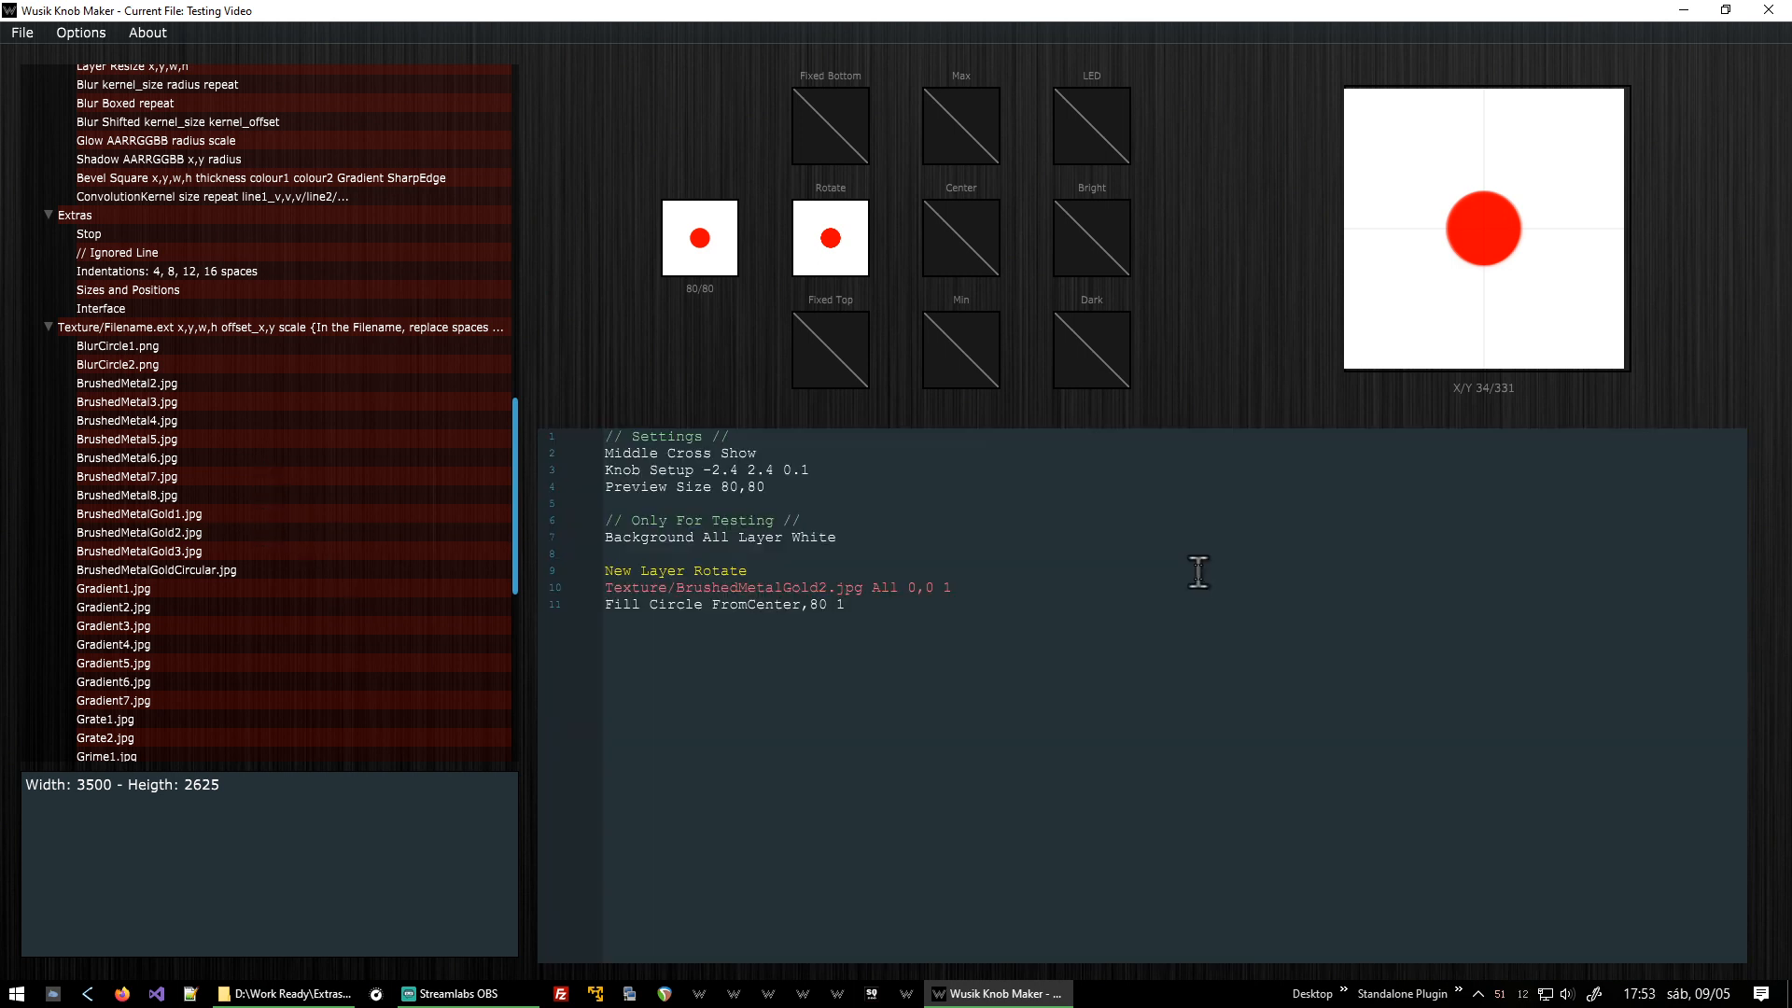
{"action": "key", "text": "Home"}
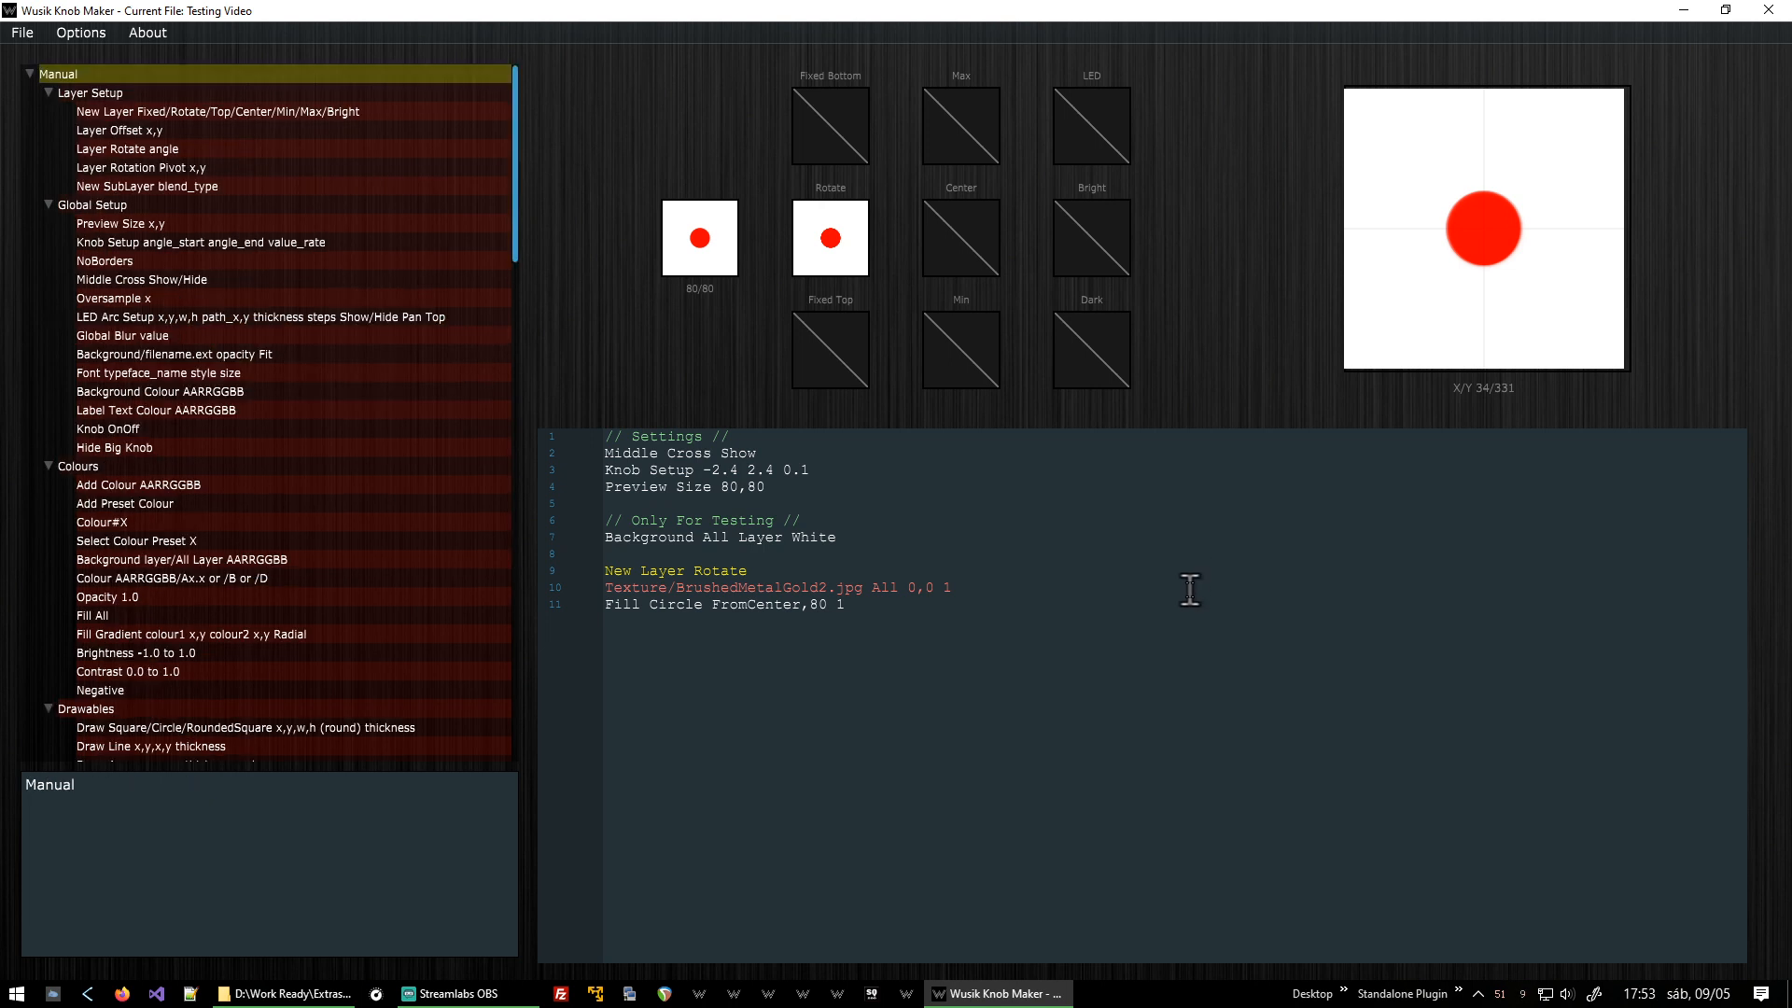
{"action": "key", "text": "F5"}
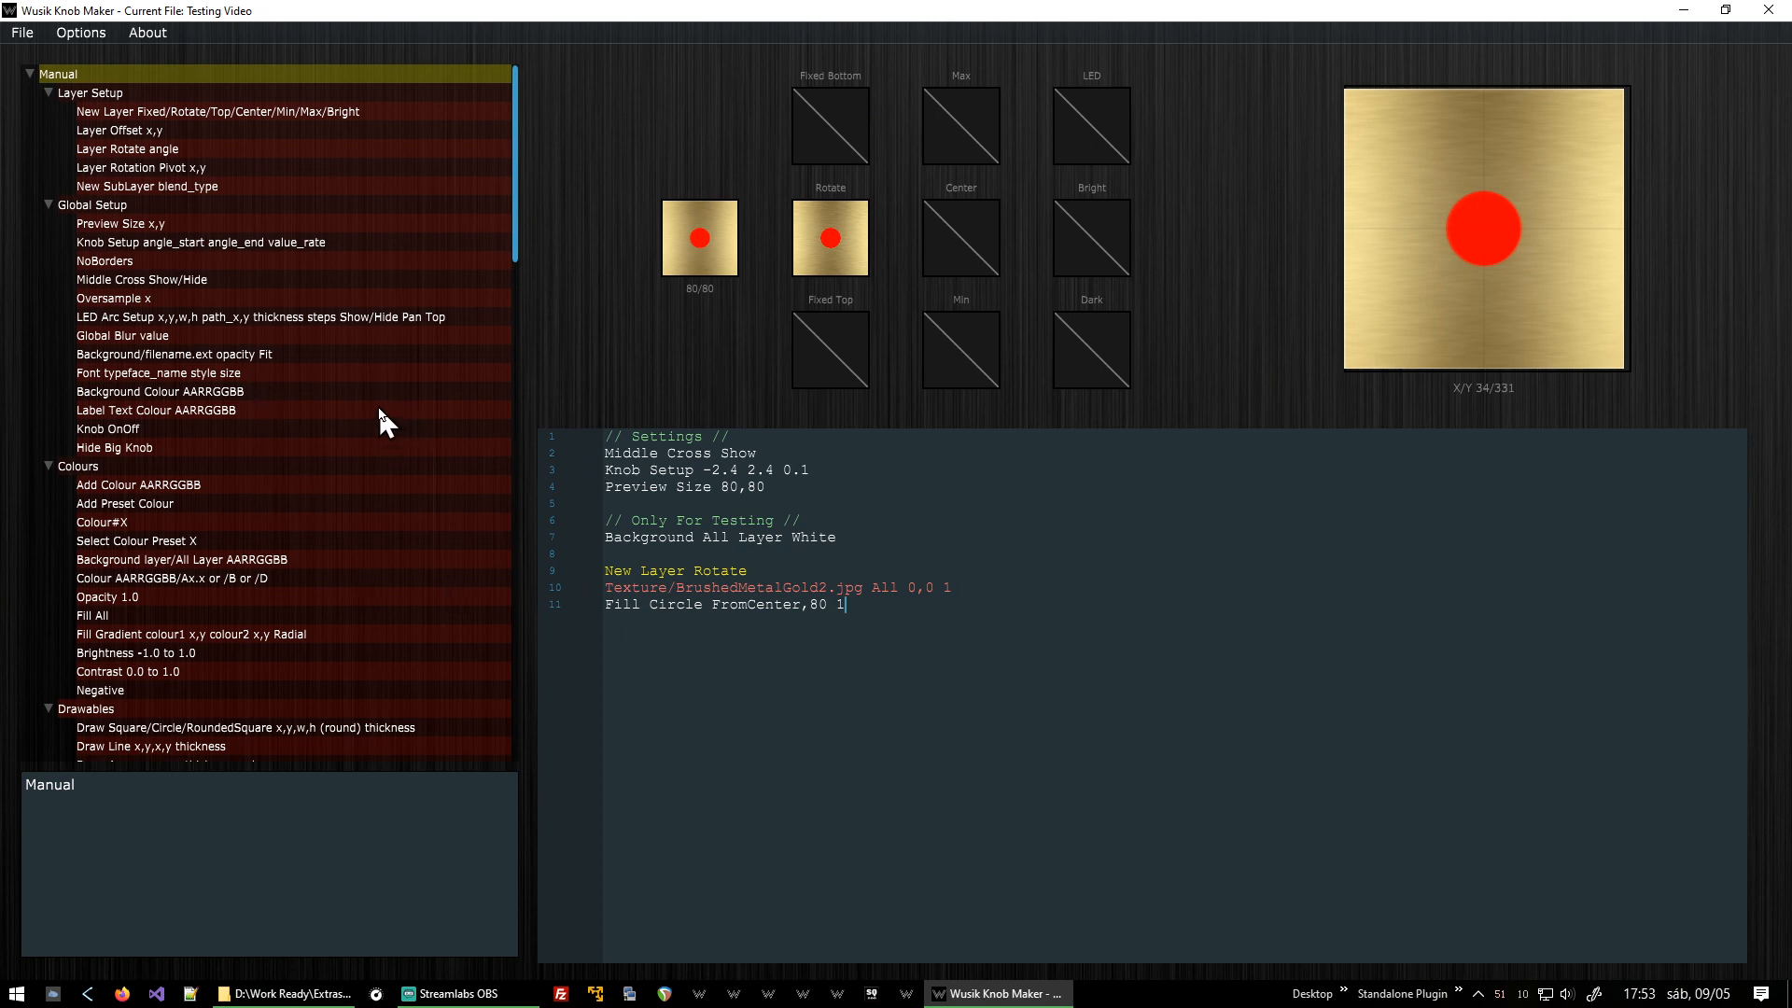
Set the filled circle's size to 180.
{"action": "key", "text": "Delete"}
{"action": "key", "text": "Delete"}
{"action": "type", "text": "120"}
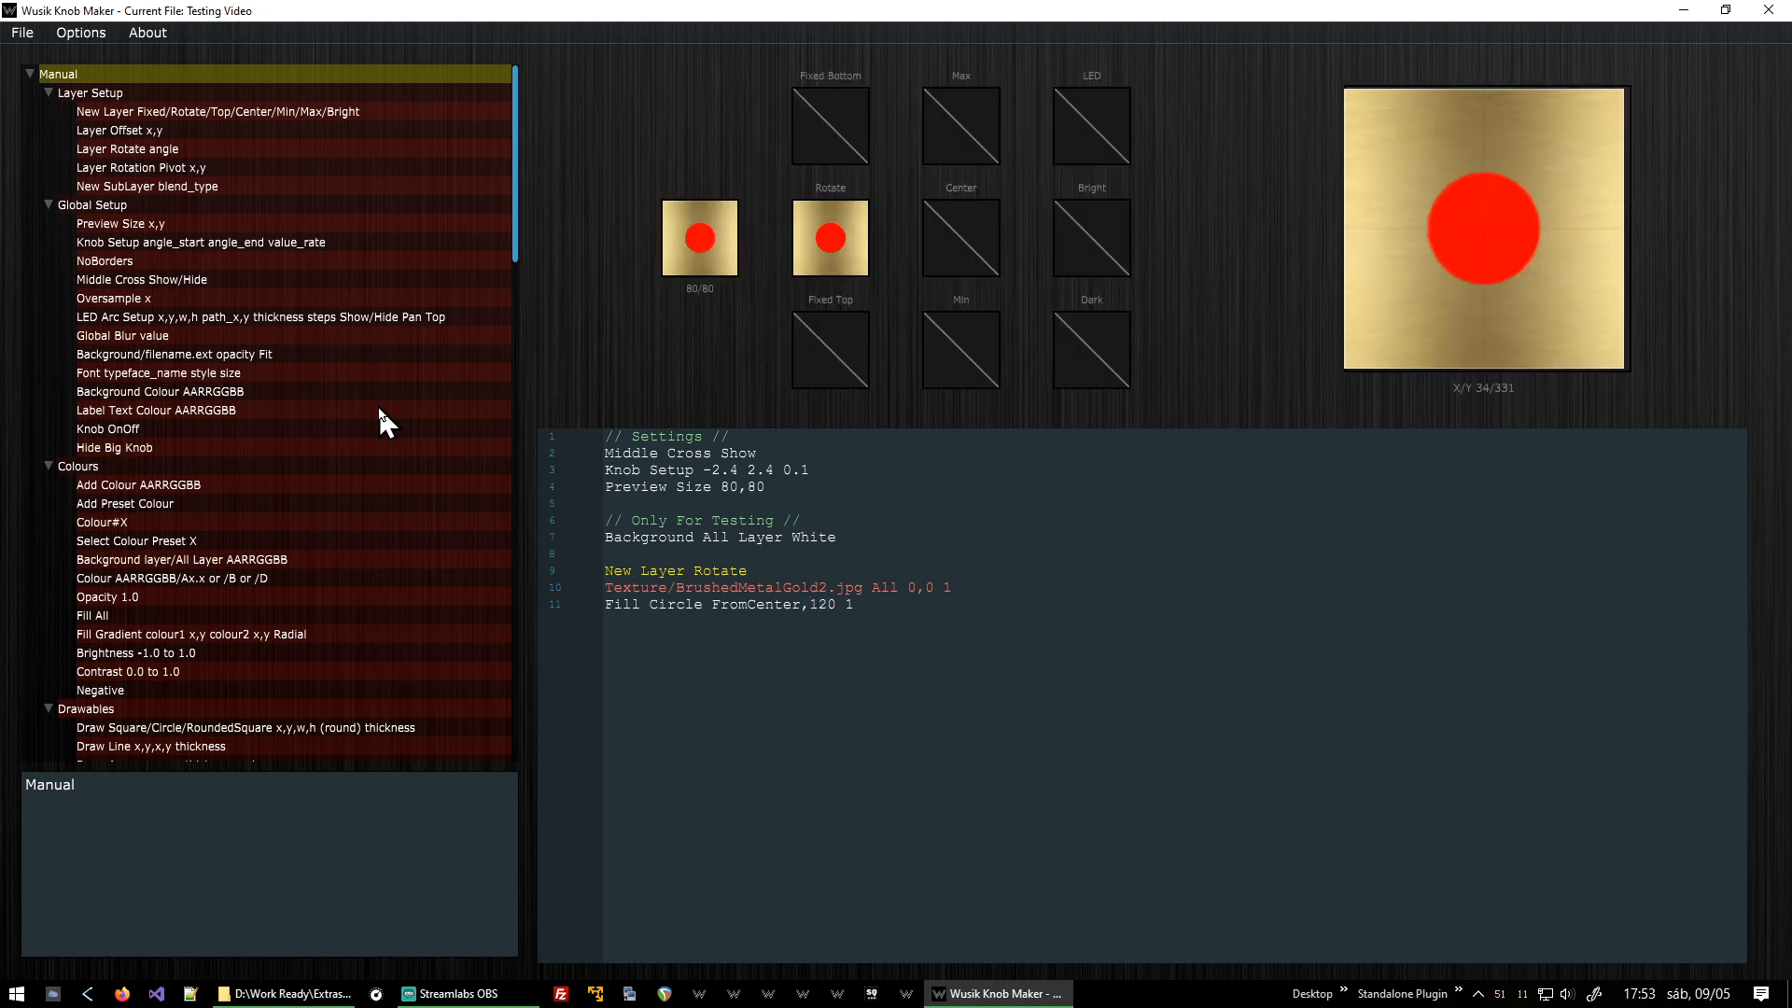
{"action": "key", "text": "BackSpace"}
{"action": "key", "text": "BackSpace"}
{"action": "type", "text": "80"}
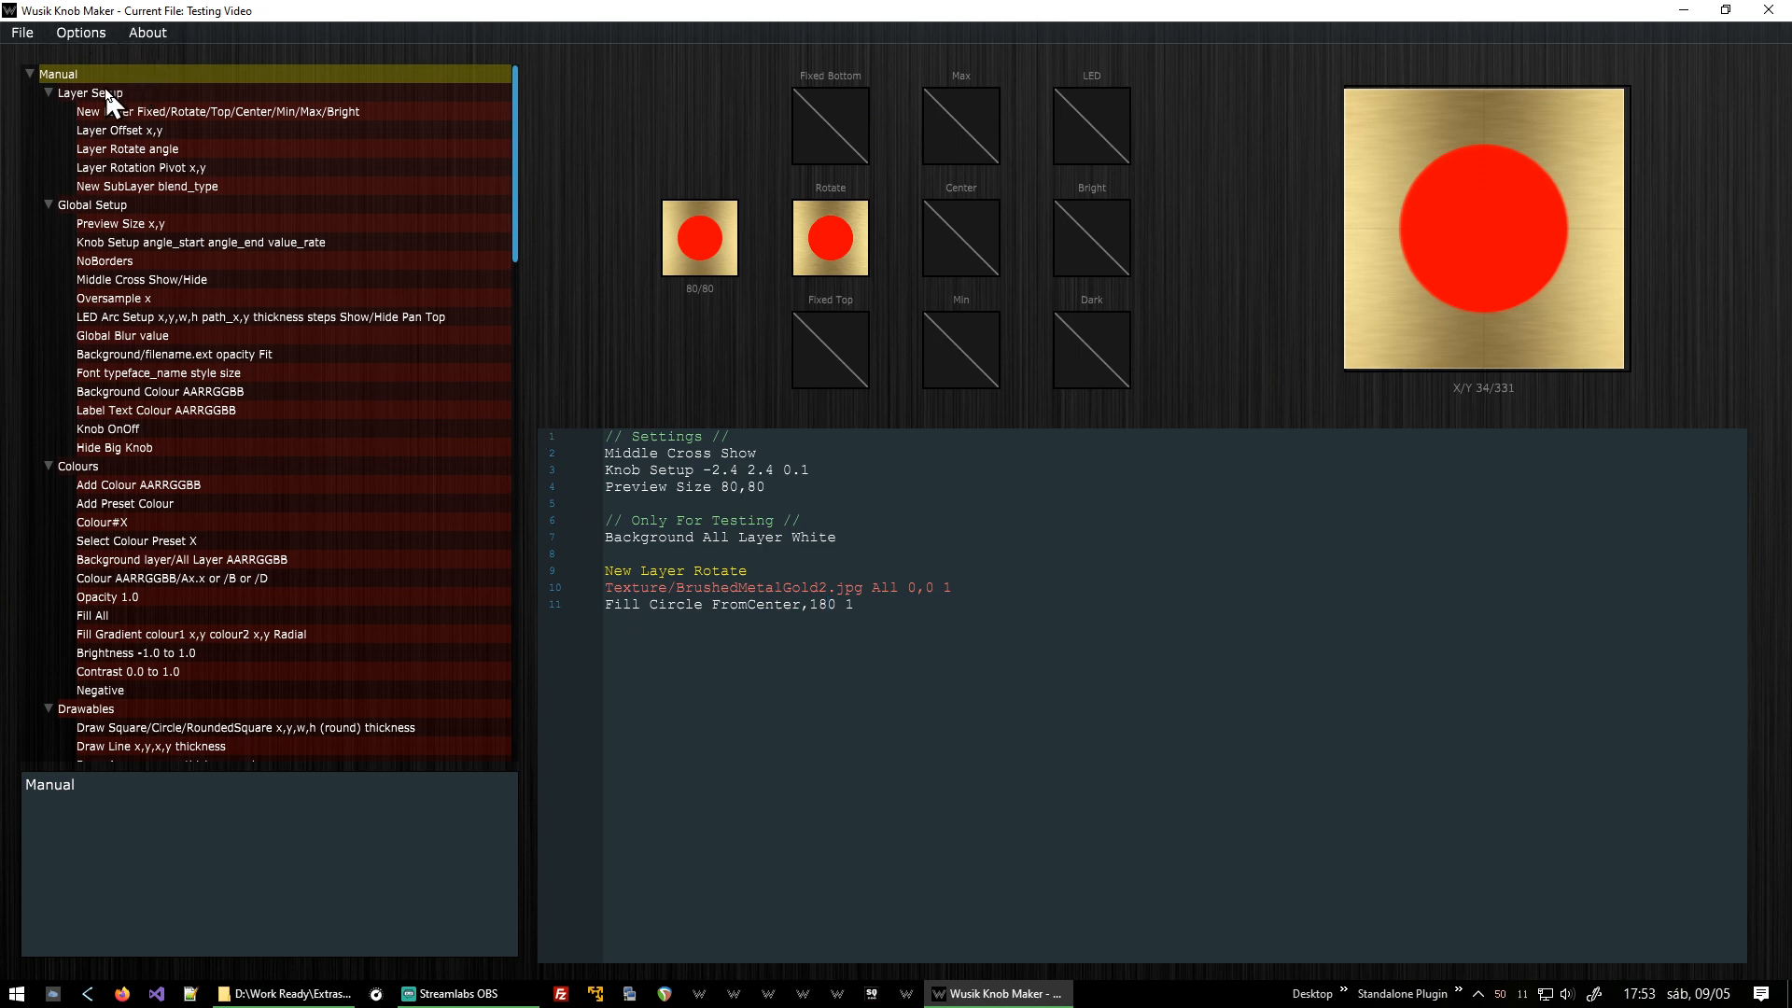
Insert a New SubLayer line with blend type Cutout below the texture line.
{"action": "left_click", "coordinate": [186, 181]}
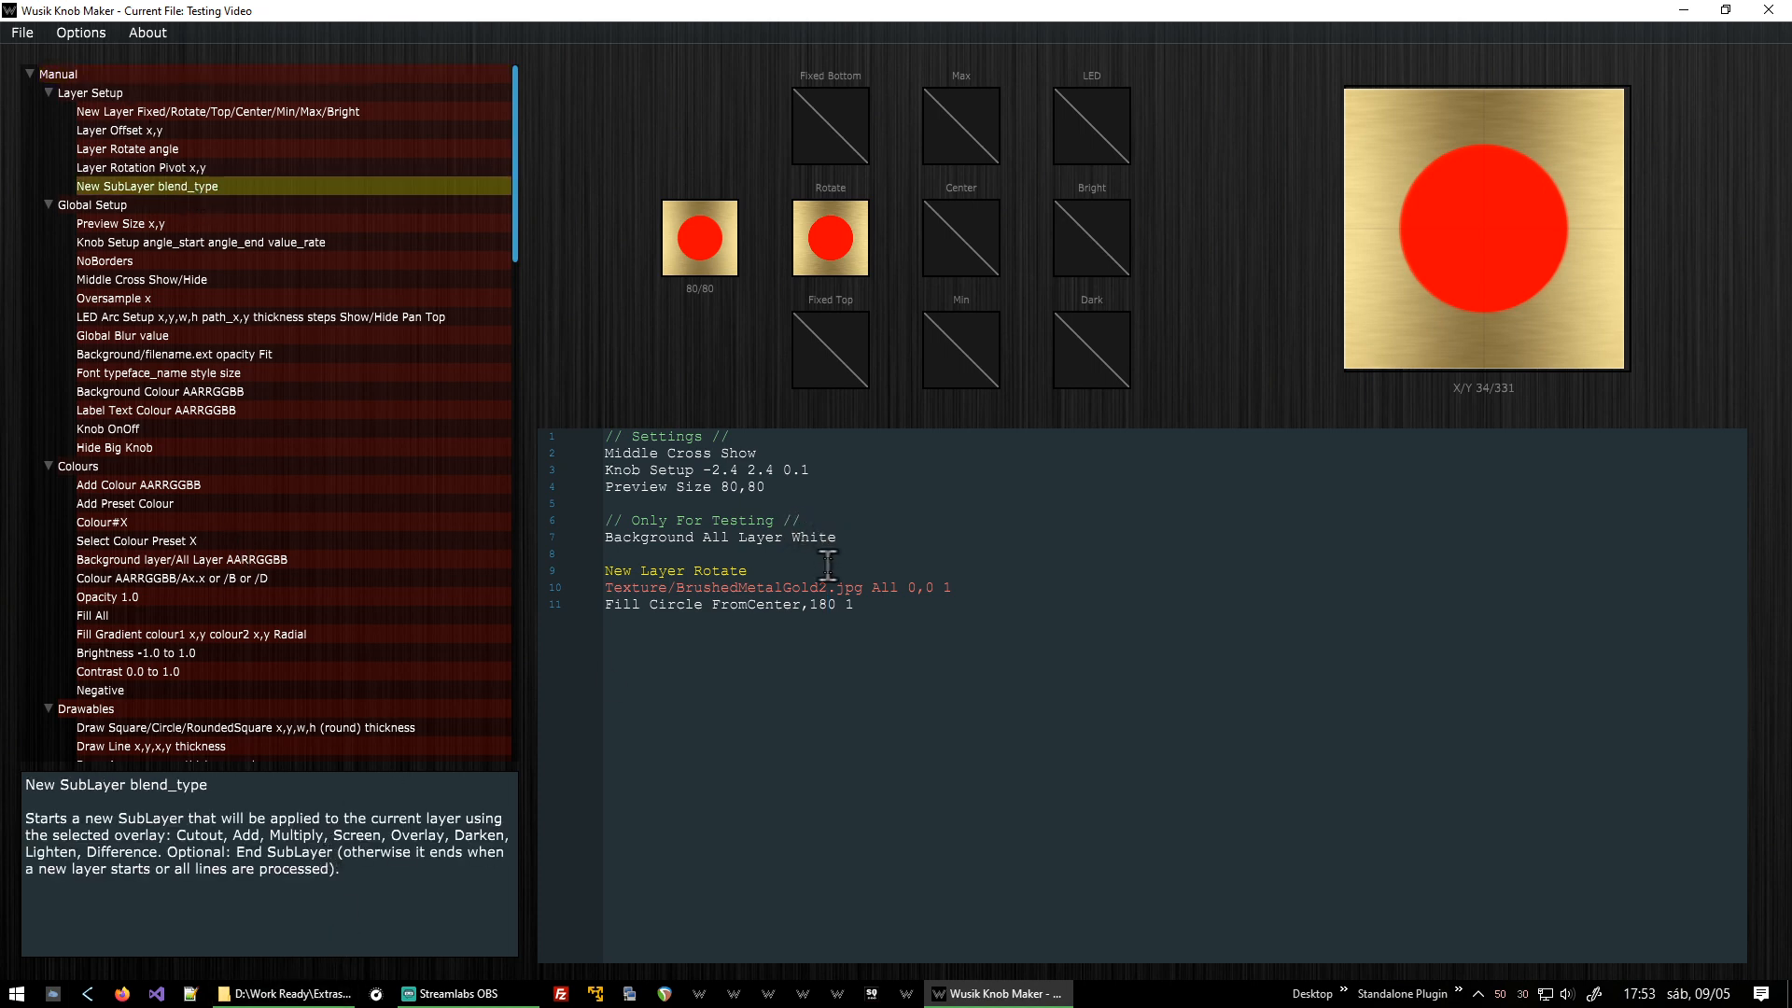
{"action": "left_click", "coordinate": [968, 580]}
{"action": "key", "text": "Return"}
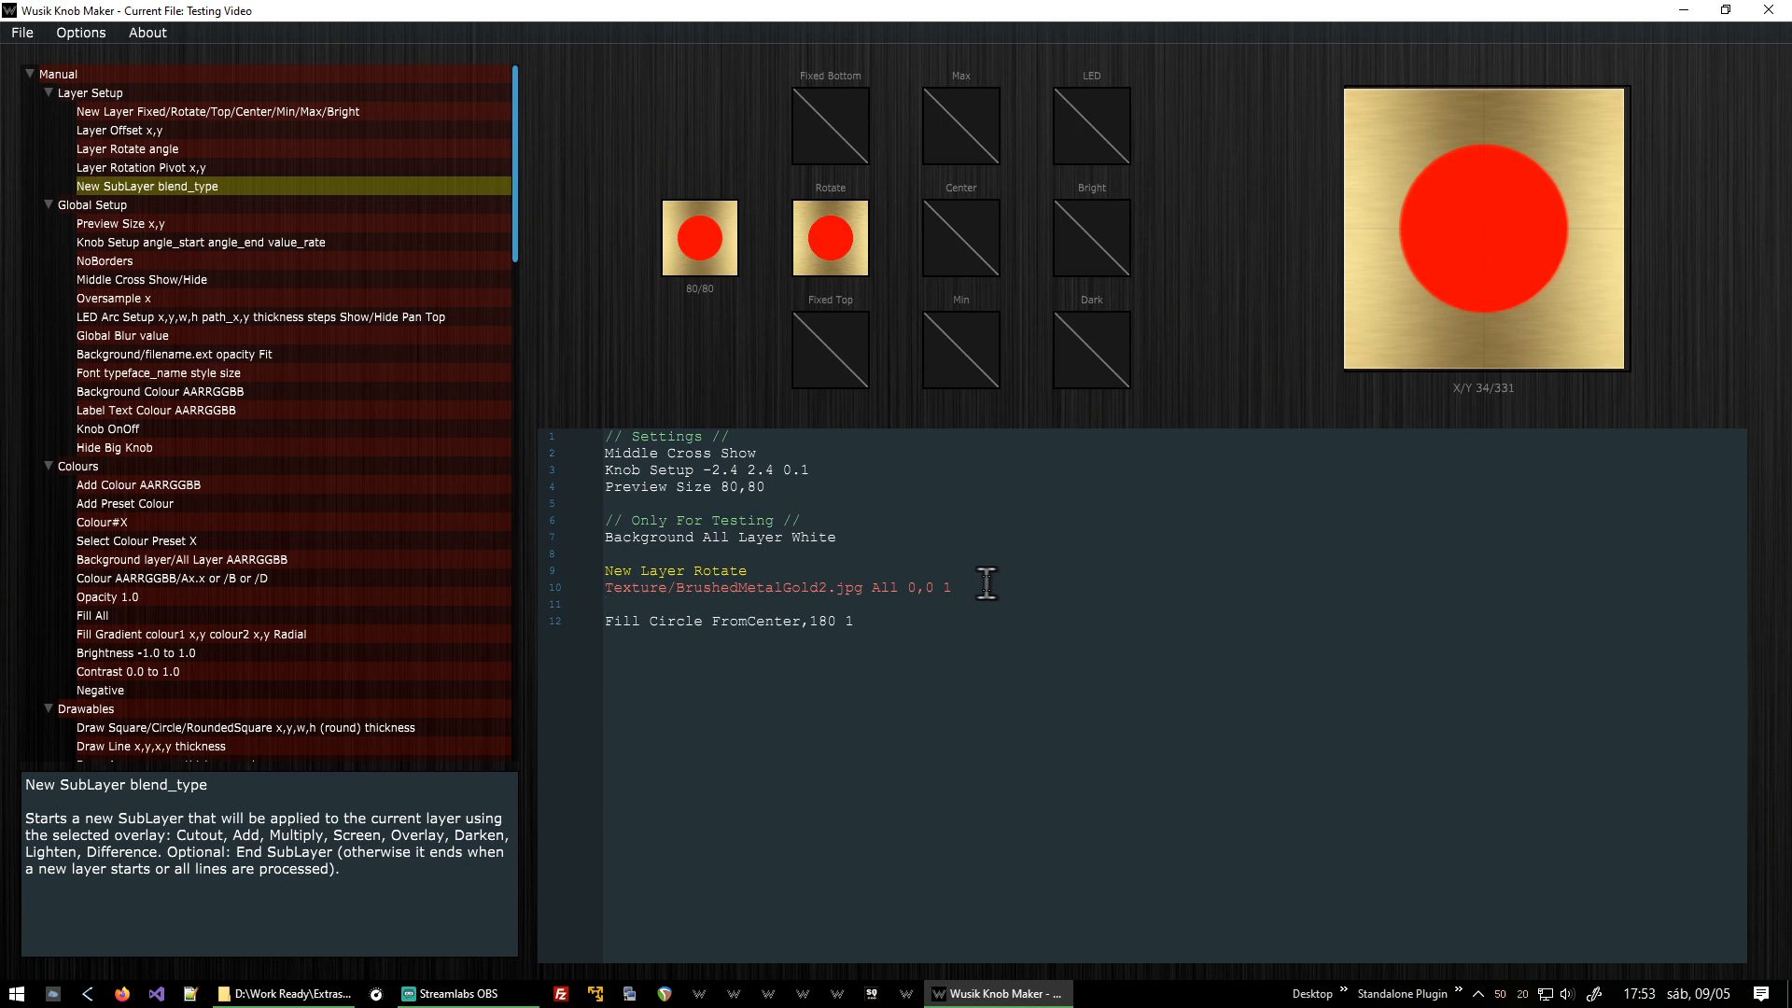
{"action": "double_click", "coordinate": [306, 185]}
{"action": "double_click", "coordinate": [764, 603]}
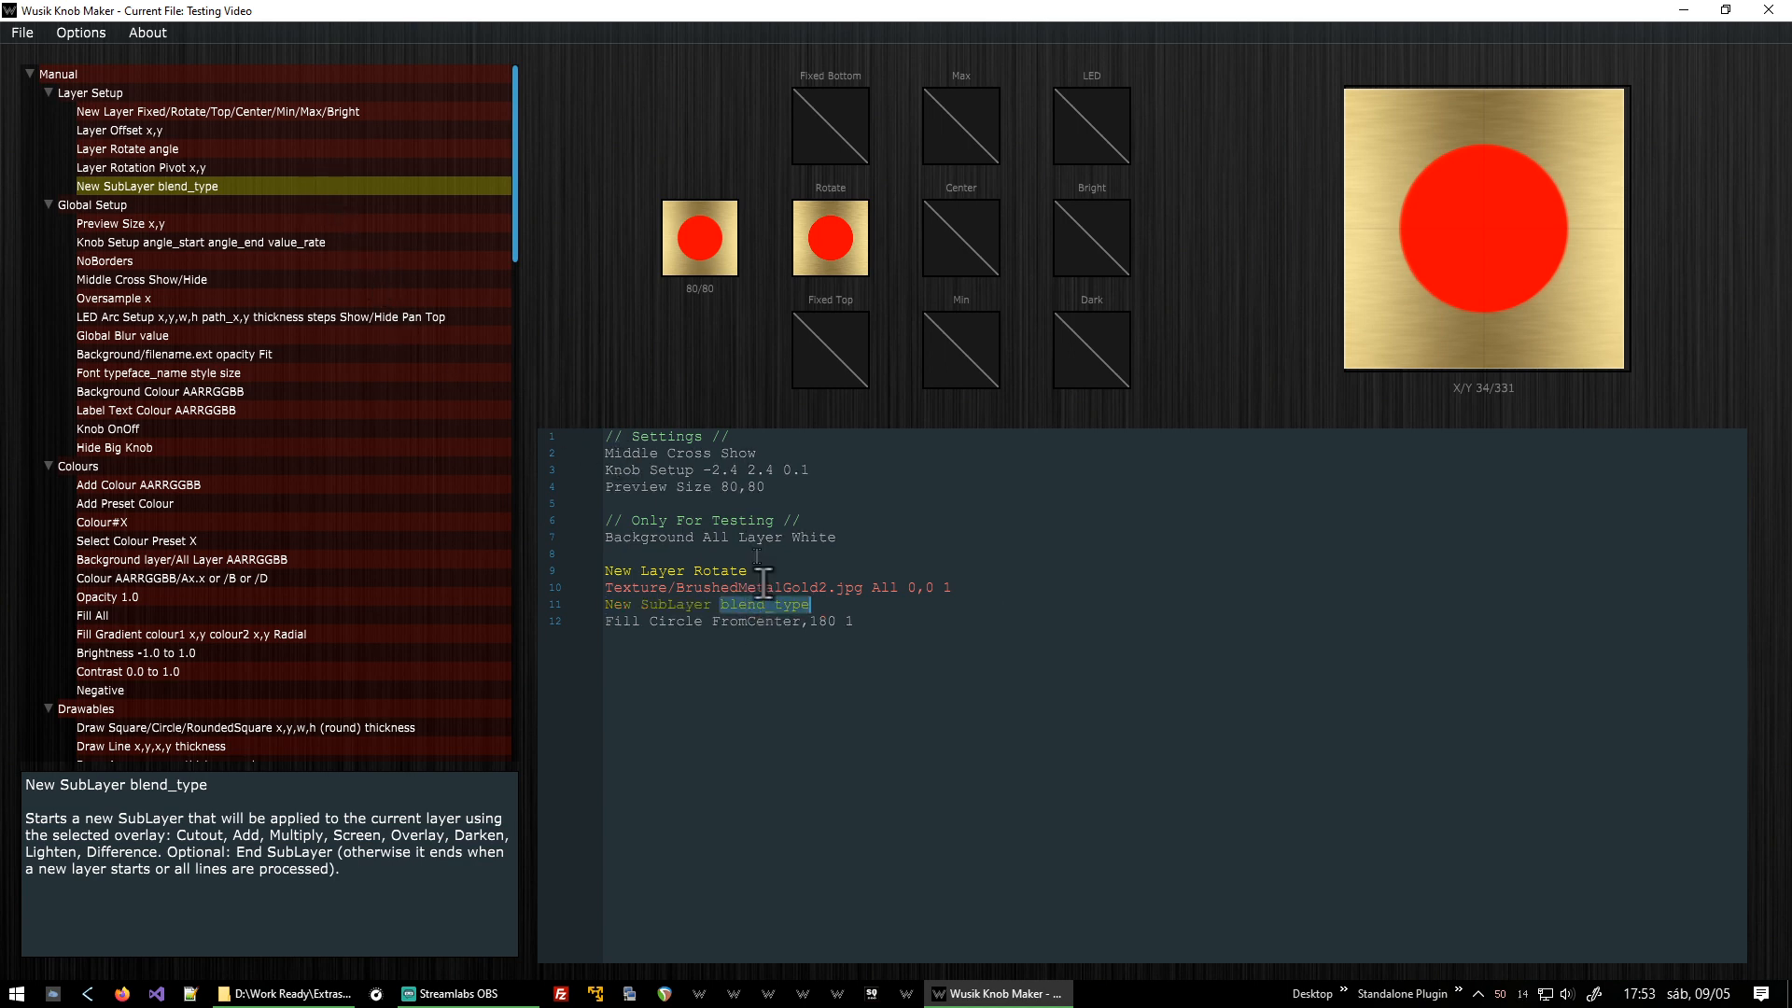
{"action": "type", "text": "Cutout"}
Indent the Fill Circle line inside the sublayer, close it with an End SubLayer line, and render the preview.
{"action": "key", "text": "Down"}
{"action": "key", "text": "Home"}
{"action": "key", "text": "Tab"}
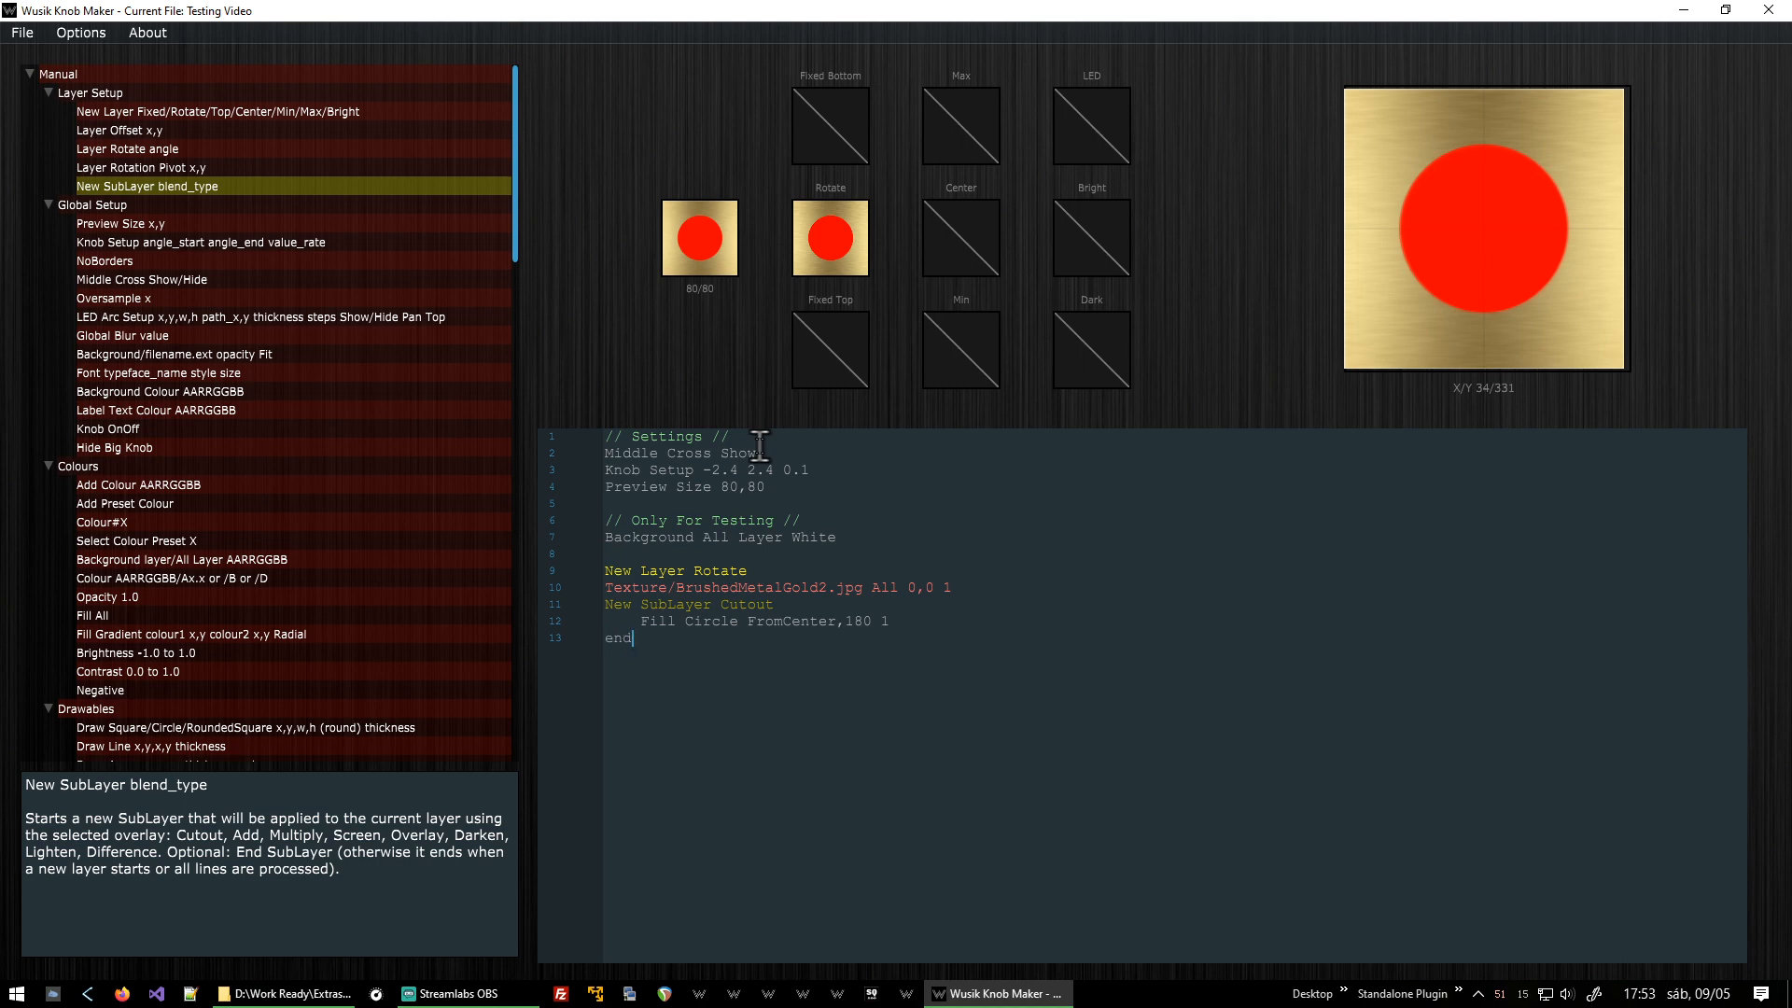
{"action": "type", "text": "End SubLAyer"}
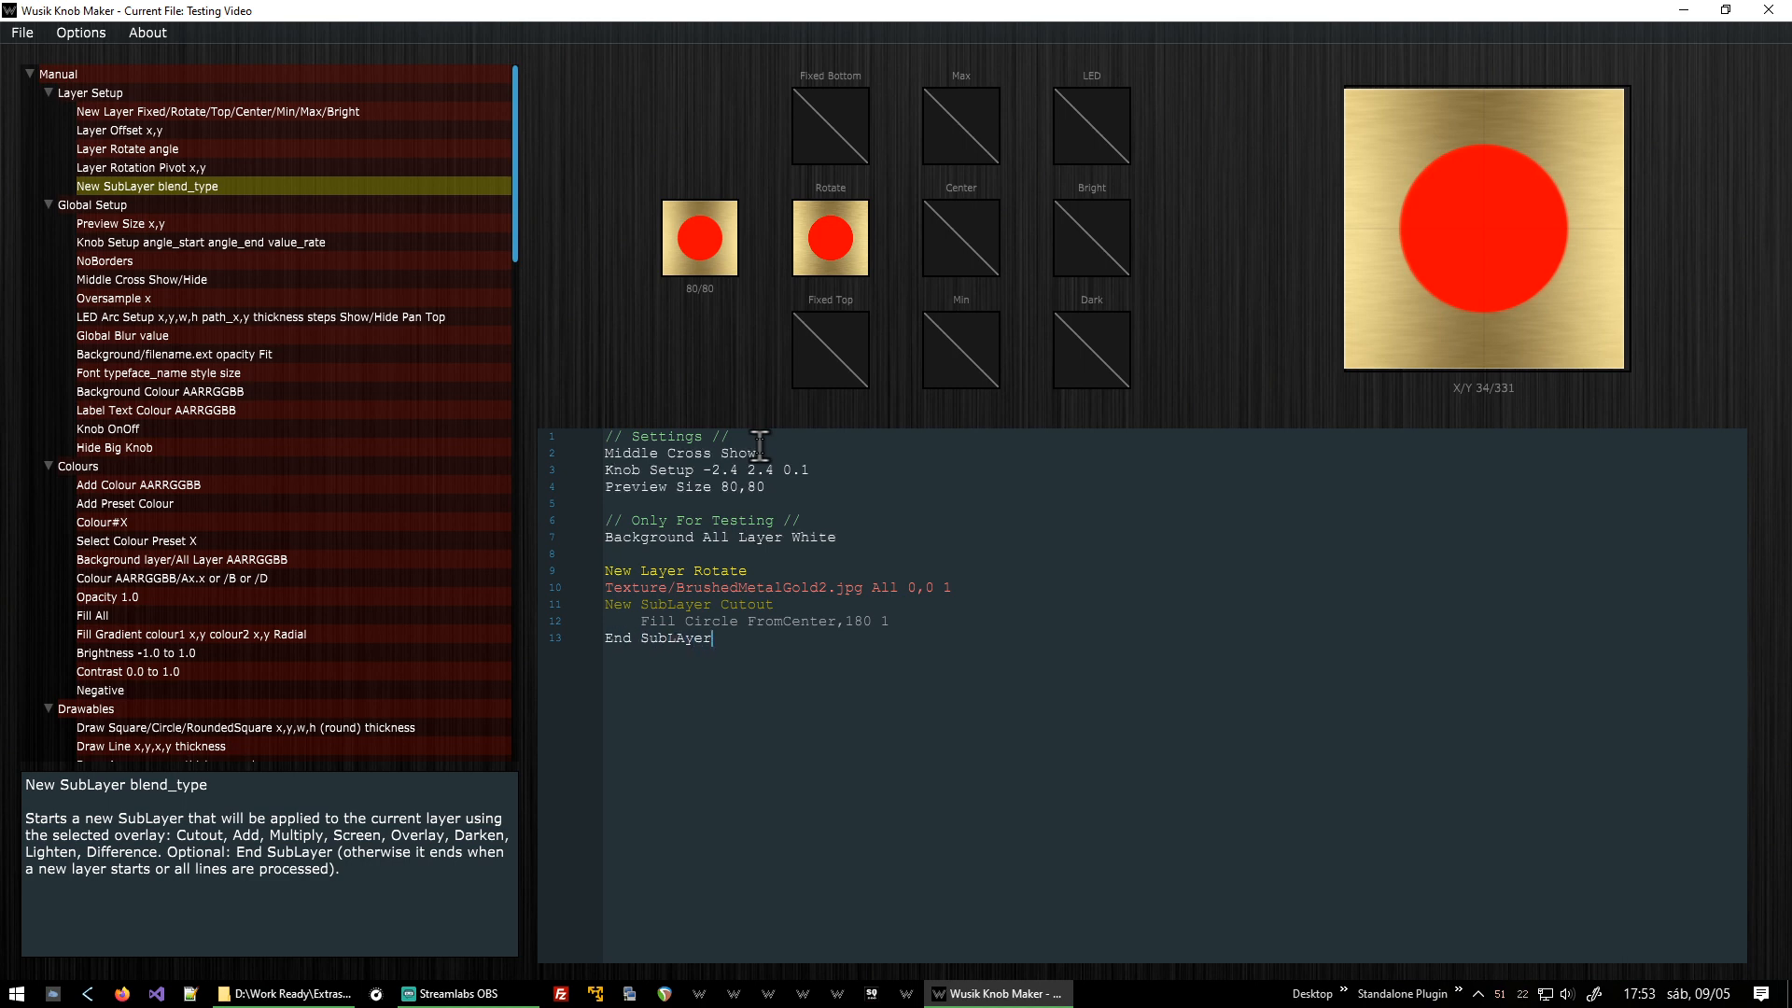
{"action": "key", "text": "Left"}
{"action": "key", "text": "Left"}
{"action": "type", "text": "a"}
{"action": "key", "text": "Delete"}
{"action": "type", "text": "6"}
{"action": "key", "text": "F5"}
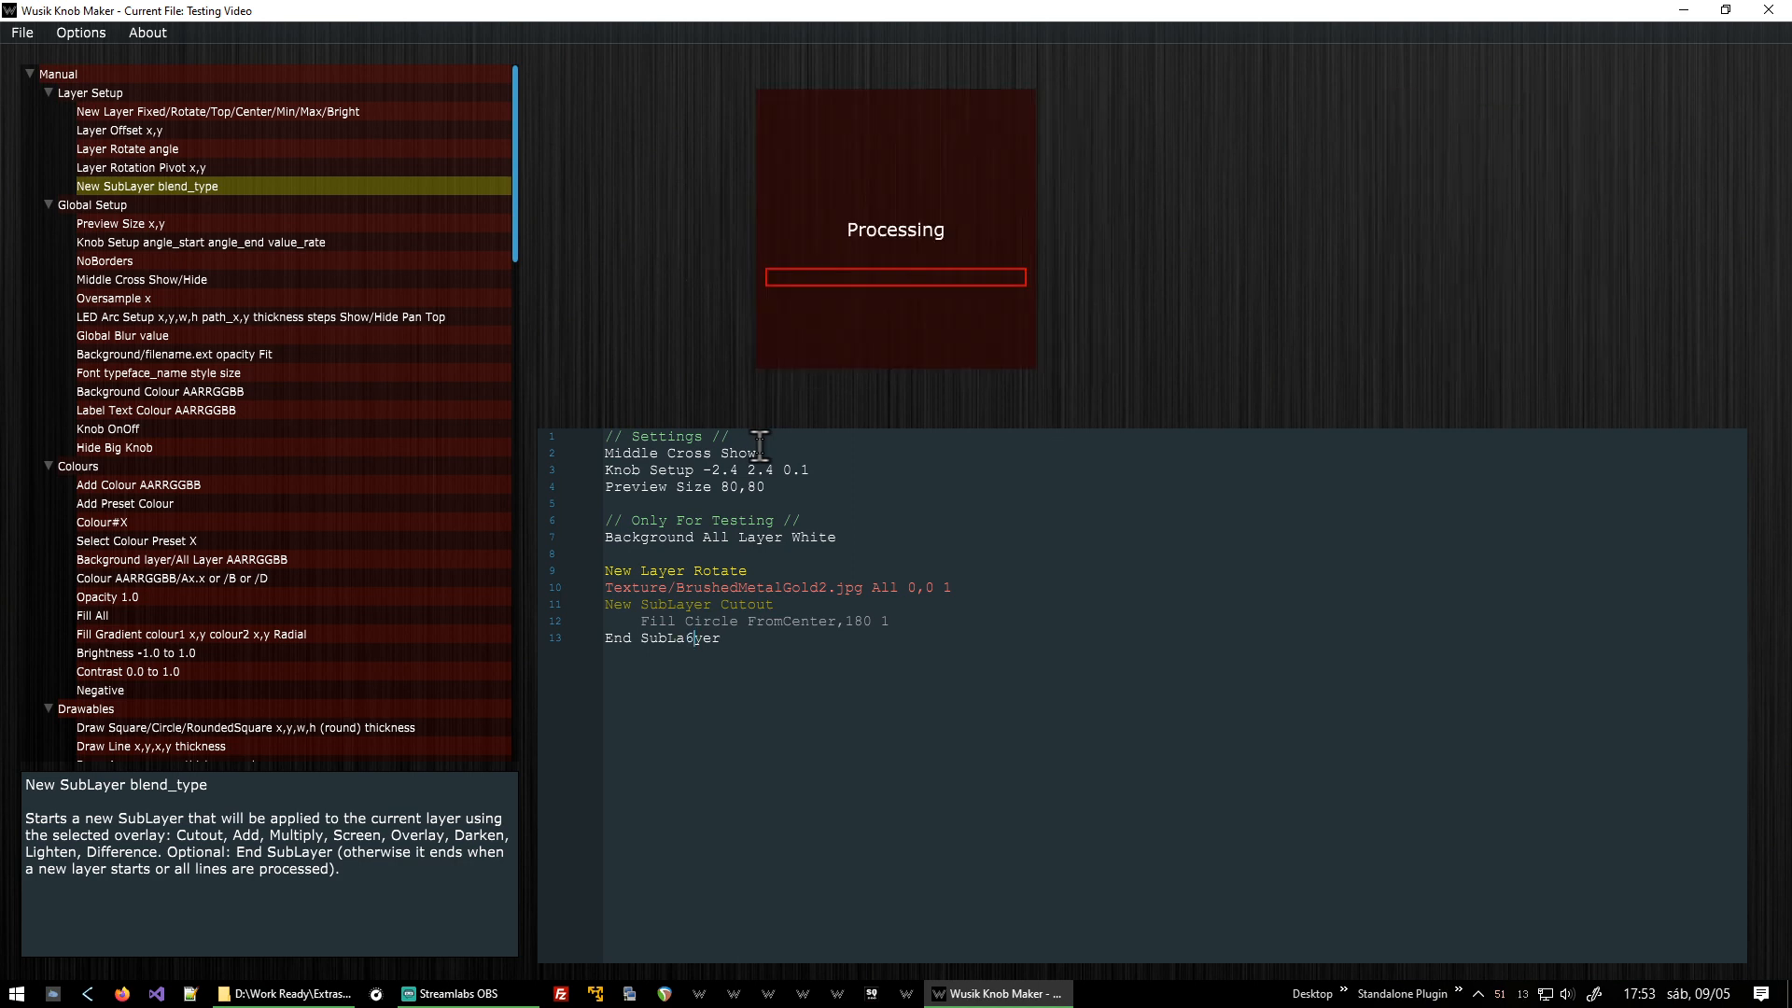
Select the texture and circle lines and turn the small knob preview to inspect the rotation.
{"action": "key", "text": "Up"}
{"action": "key", "text": "Up"}
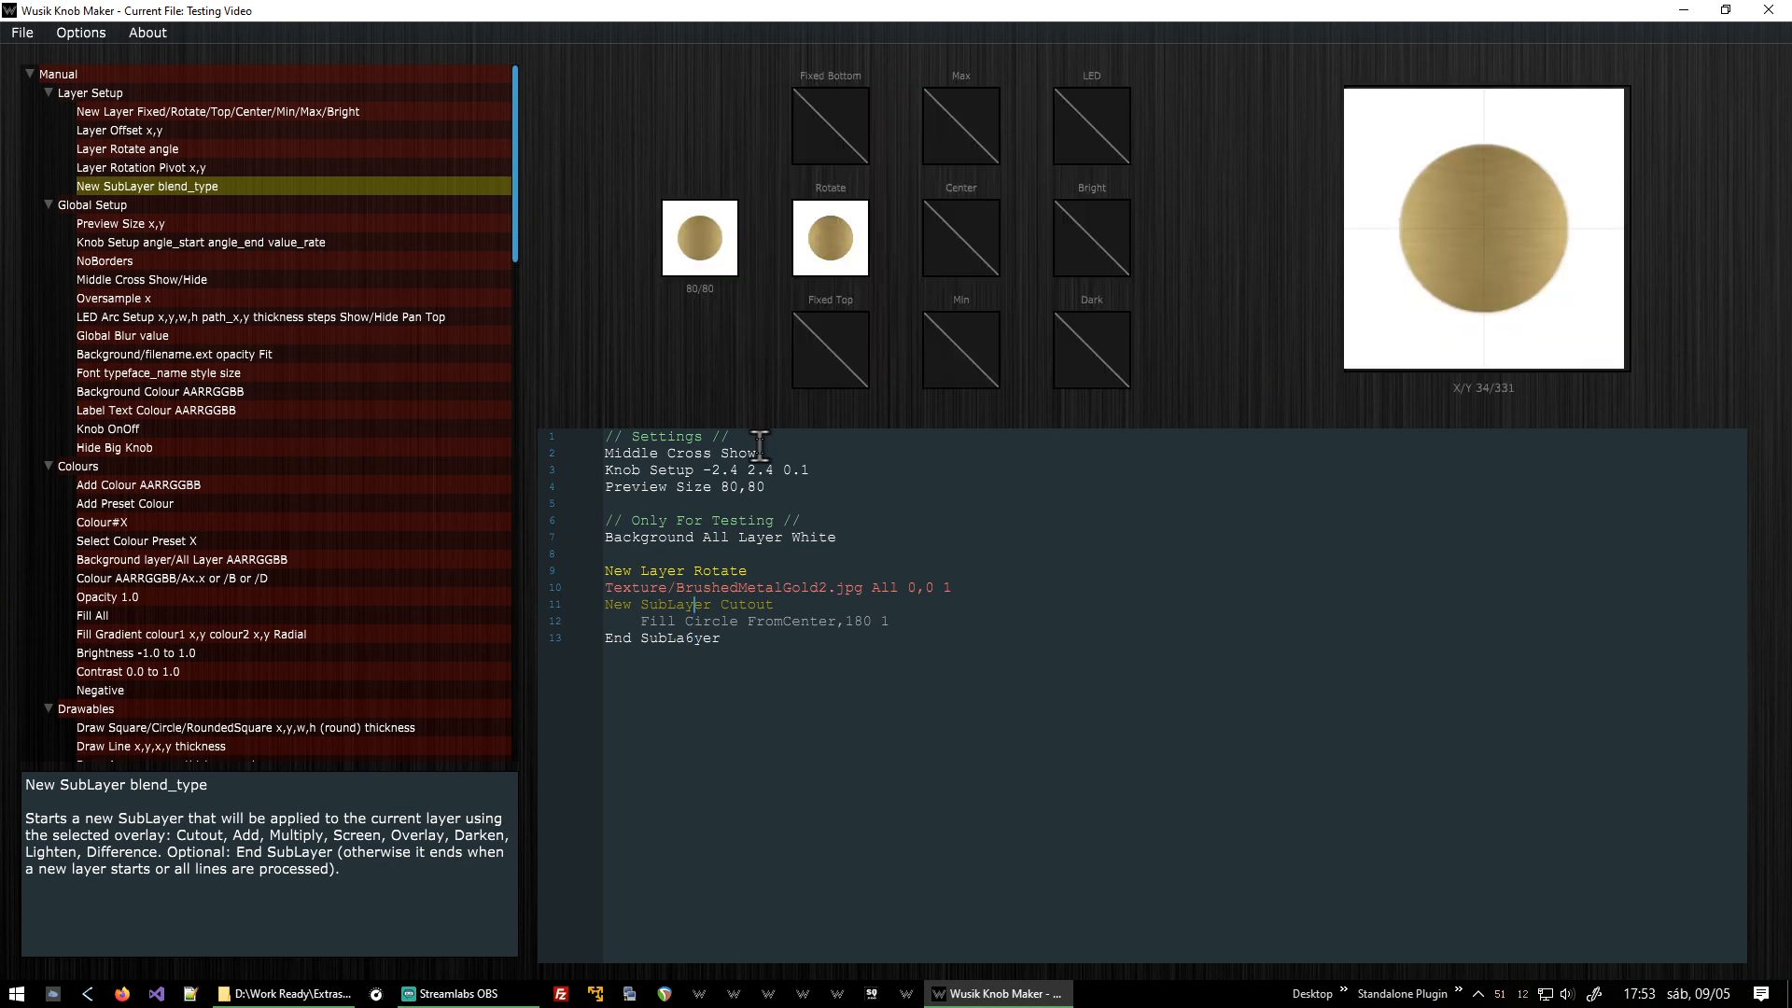
{"action": "key", "text": "Down"}
{"action": "key", "text": "shift+Home"}
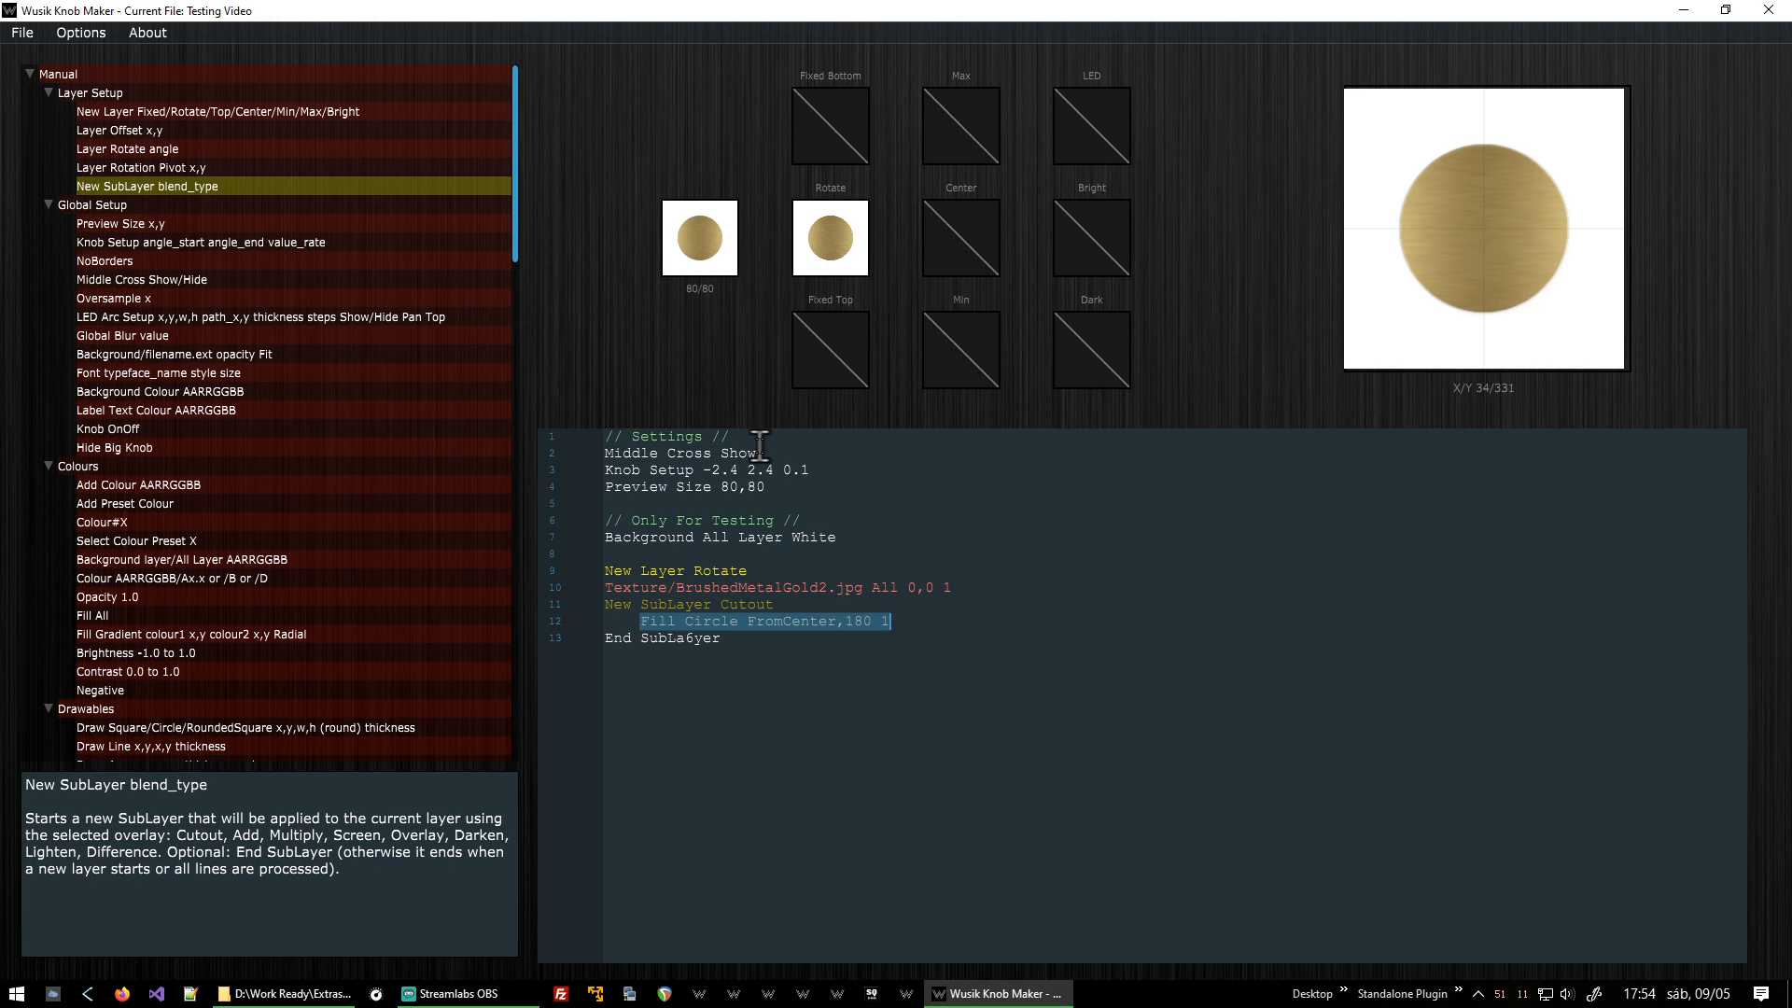
{"action": "key", "text": "Up"}
{"action": "key", "text": "shift+End"}
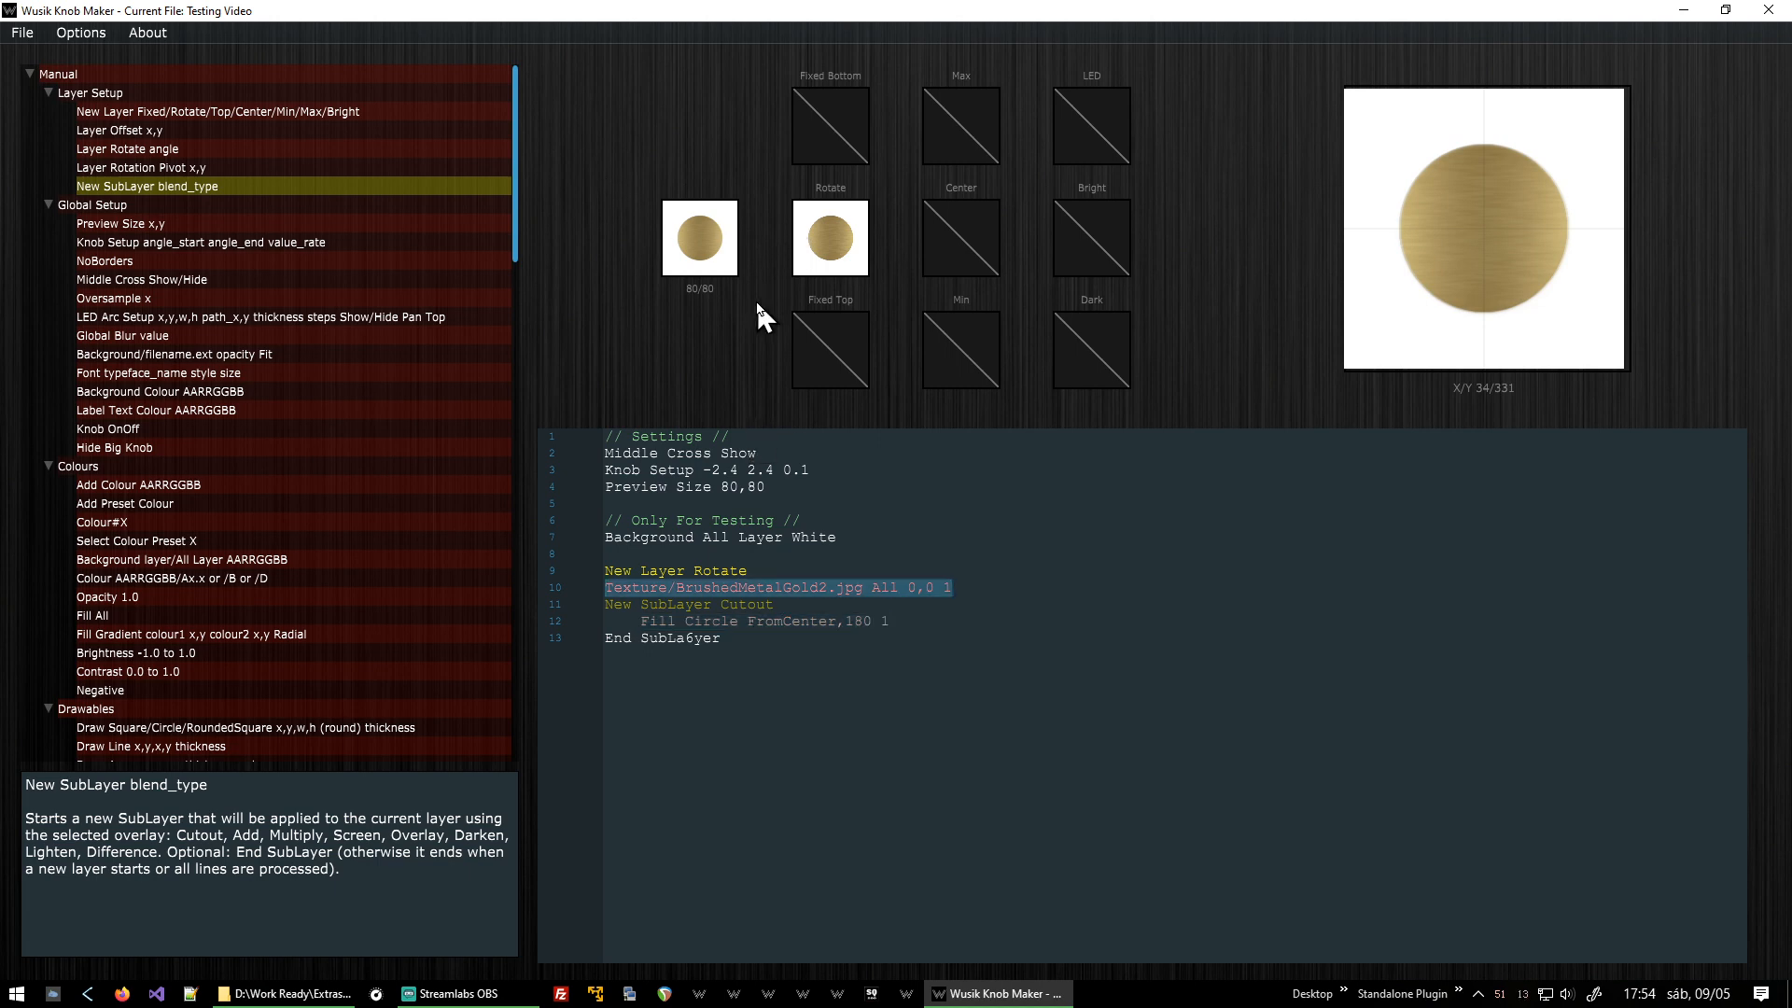
{"action": "left_click_drag", "start_coordinate": [723, 257], "coordinate": [676, 277]}
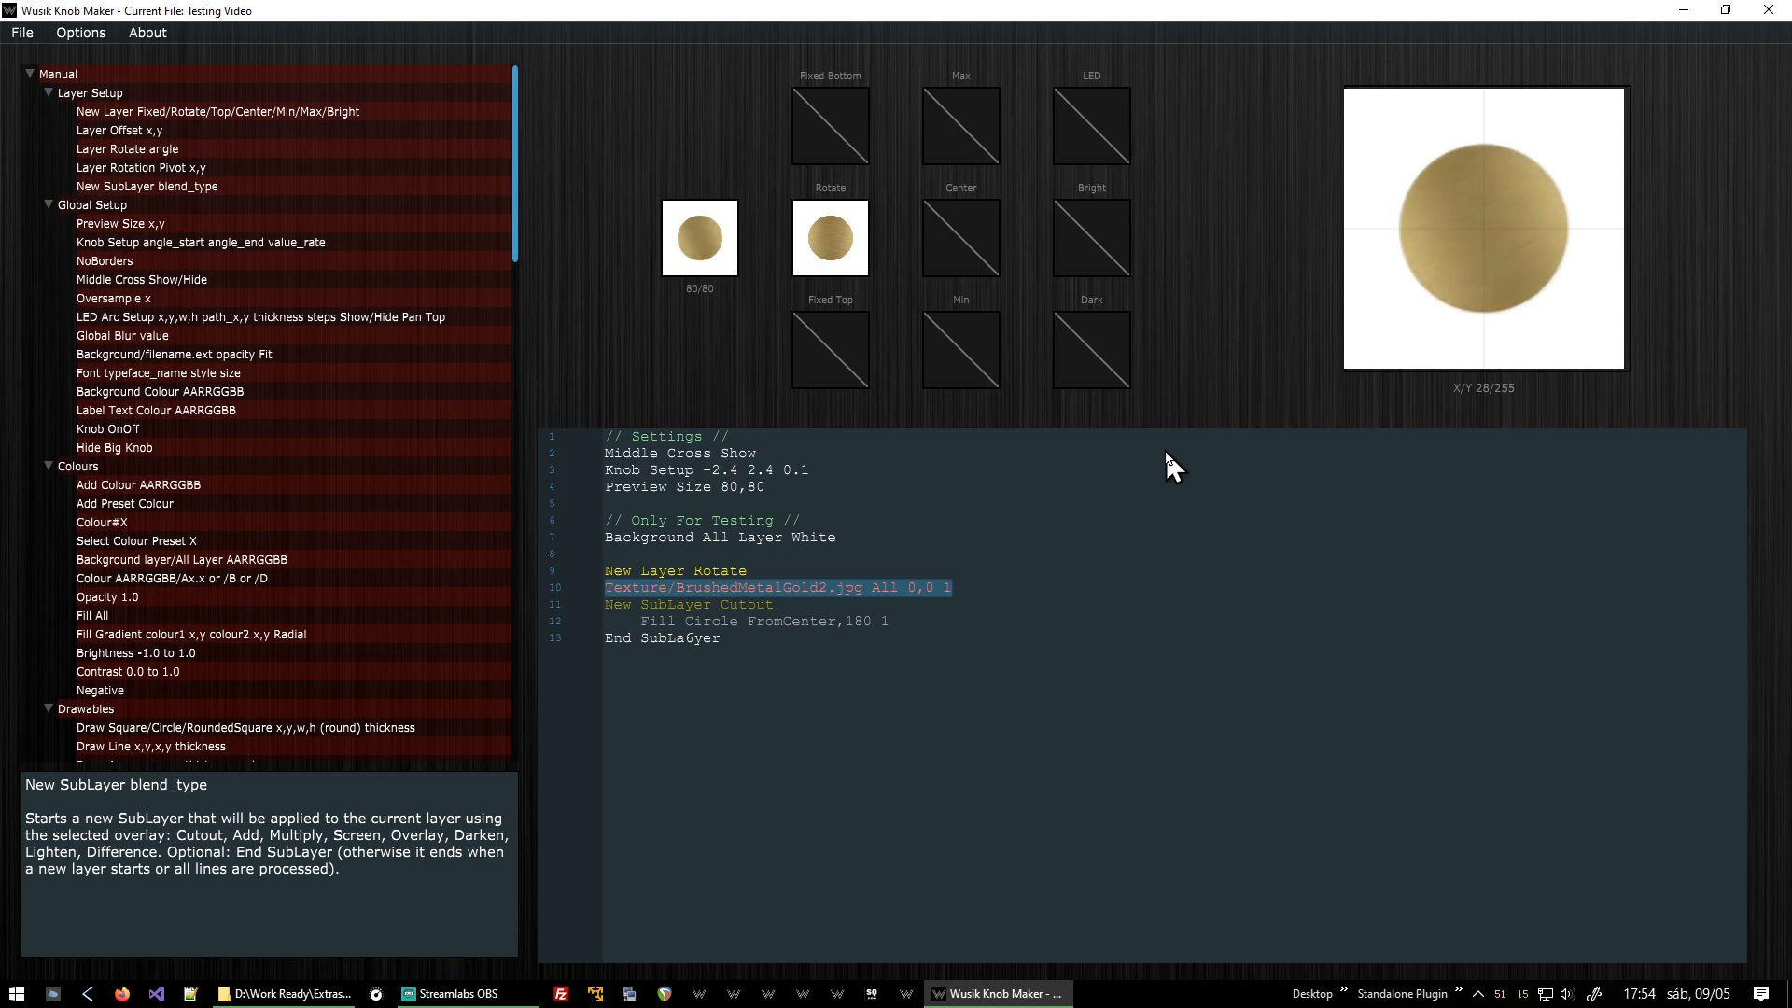
Examine the angle start, angle end and value rate values on the Knob Setup line.
{"action": "triple_click", "coordinate": [659, 472]}
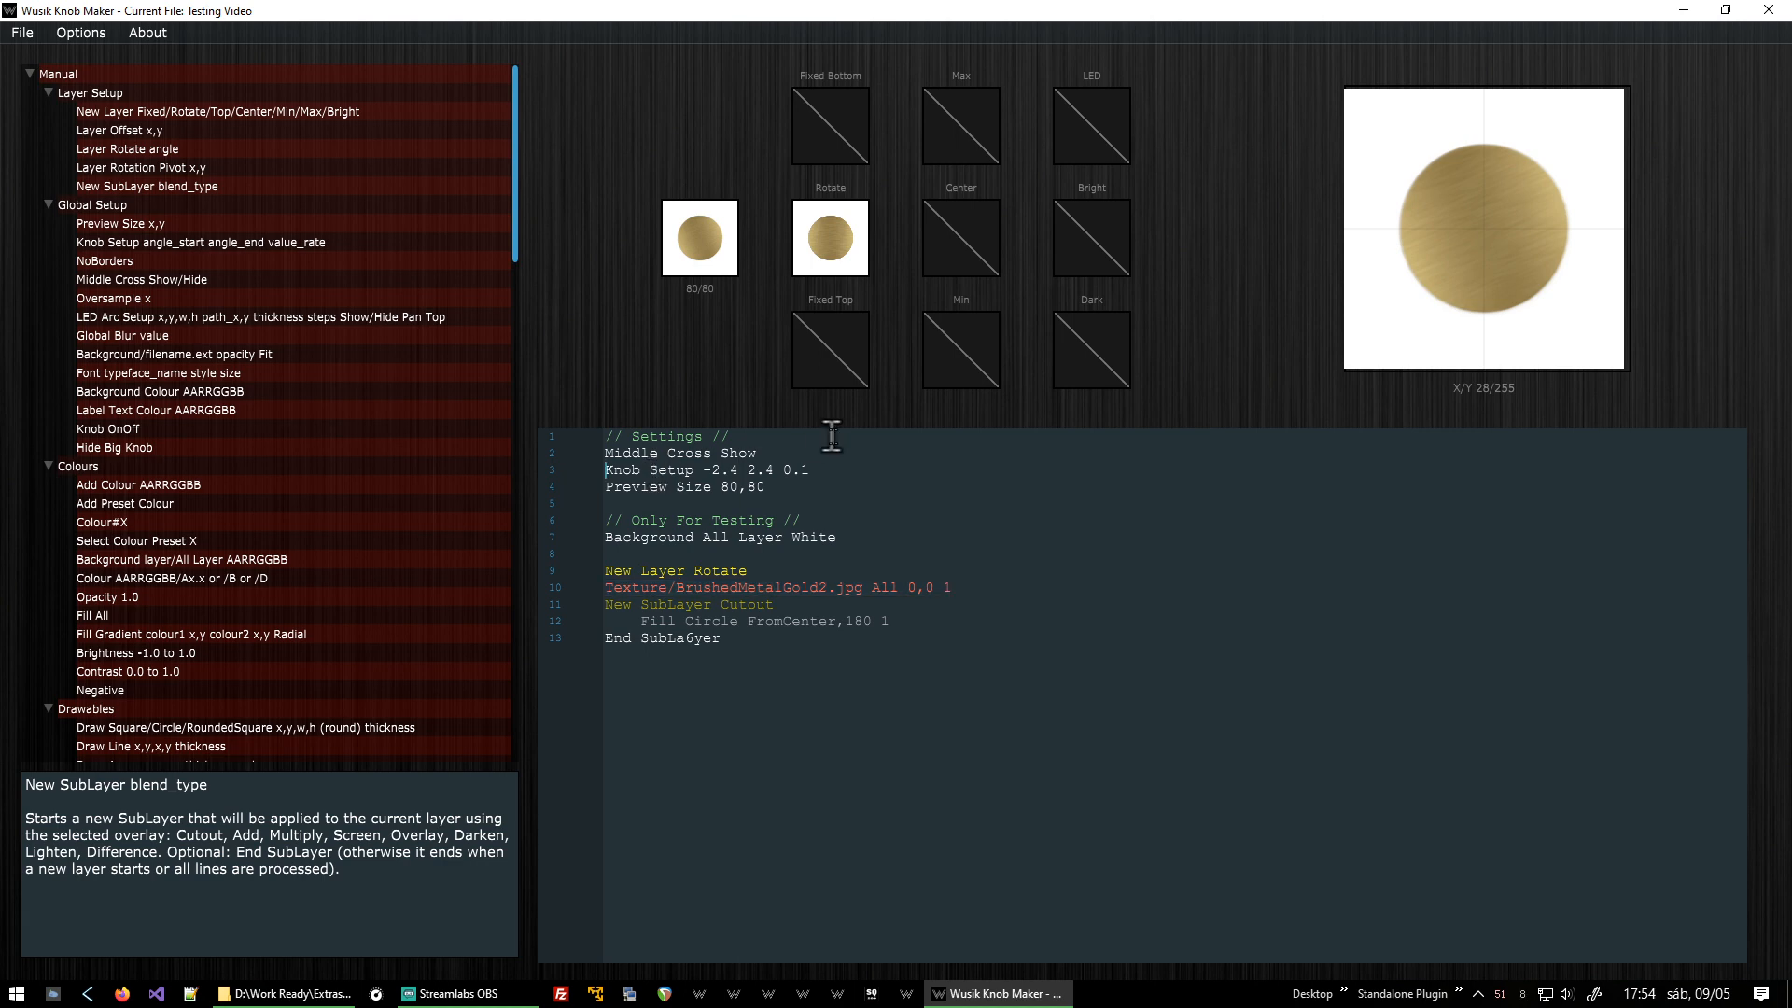
{"action": "left_click", "coordinate": [705, 471]}
{"action": "key", "text": "shift+Right"}
{"action": "key", "text": "shift+Right"}
{"action": "key", "text": "shift+Right"}
{"action": "key", "text": "shift+Right"}
{"action": "key", "text": "shift+Right"}
{"action": "key", "text": "Right"}
{"action": "key", "text": "Left"}
{"action": "key", "text": "shift+Right"}
{"action": "key", "text": "shift+Right"}
{"action": "key", "text": "shift+Right"}
{"action": "key", "text": "shift+Right"}
{"action": "key", "text": "End"}
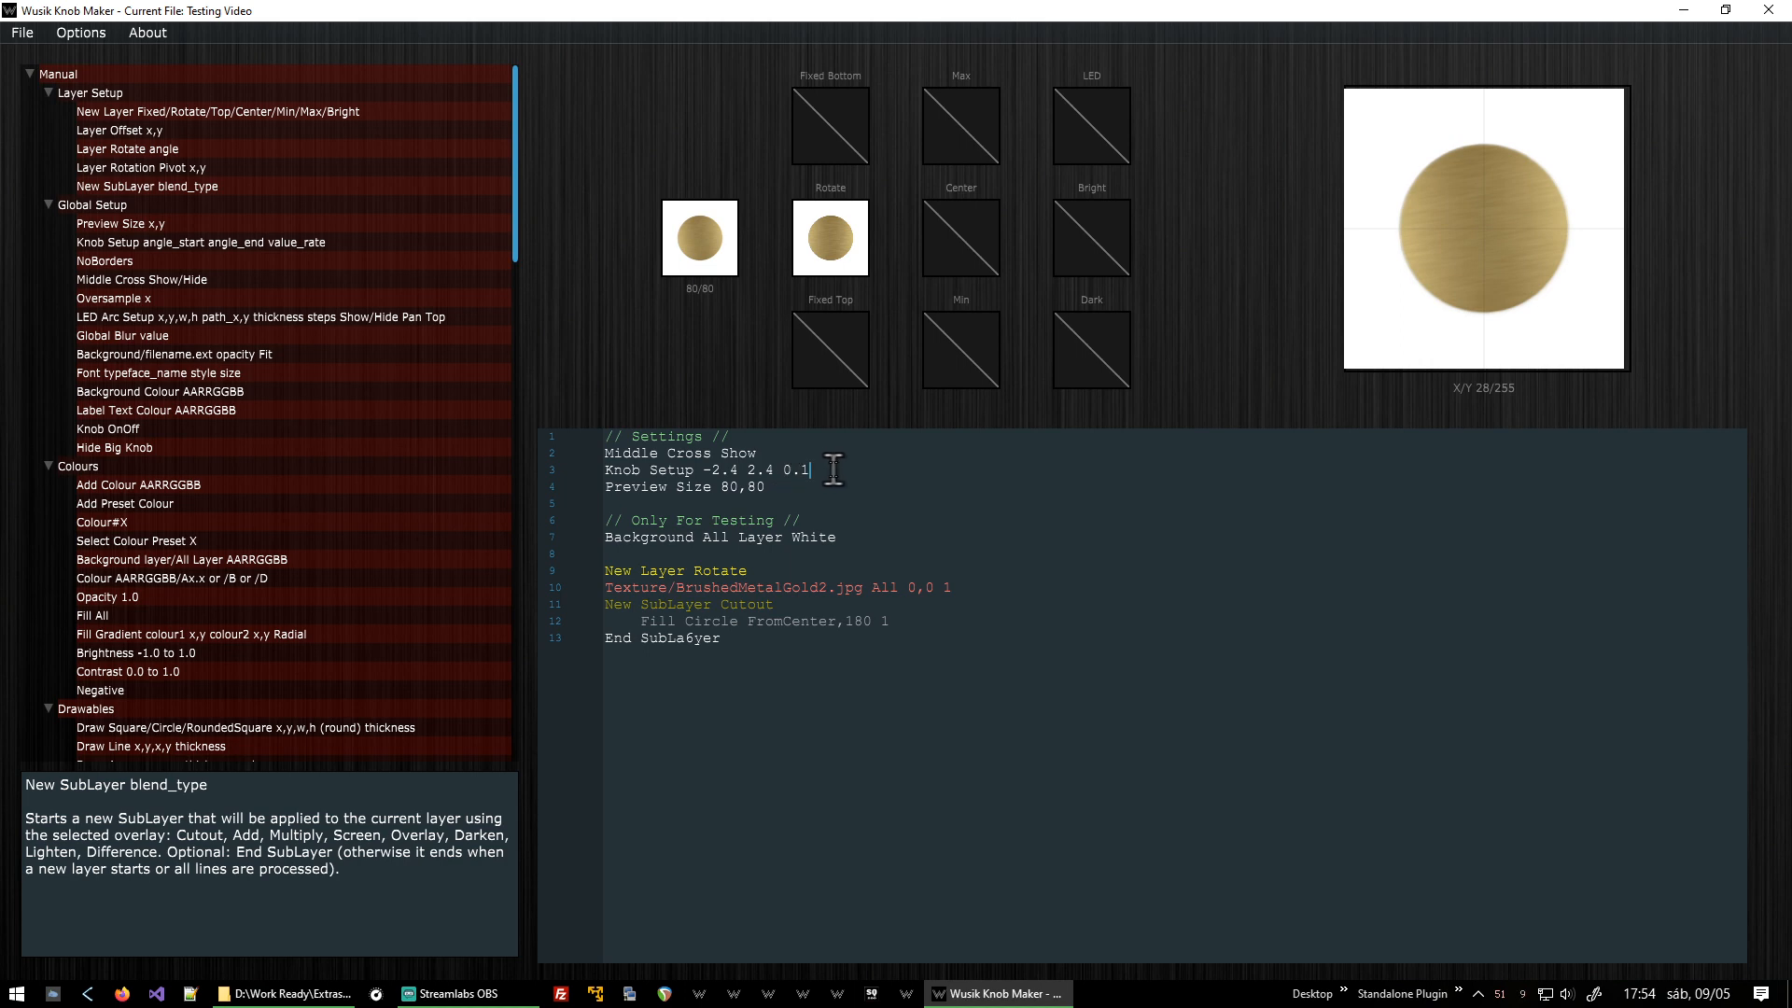
Compute (-2.4 - 2.4) / 0.1 in Calculator, then set the Knob Setup value rate to 0.05.
{"action": "key", "text": "super"}
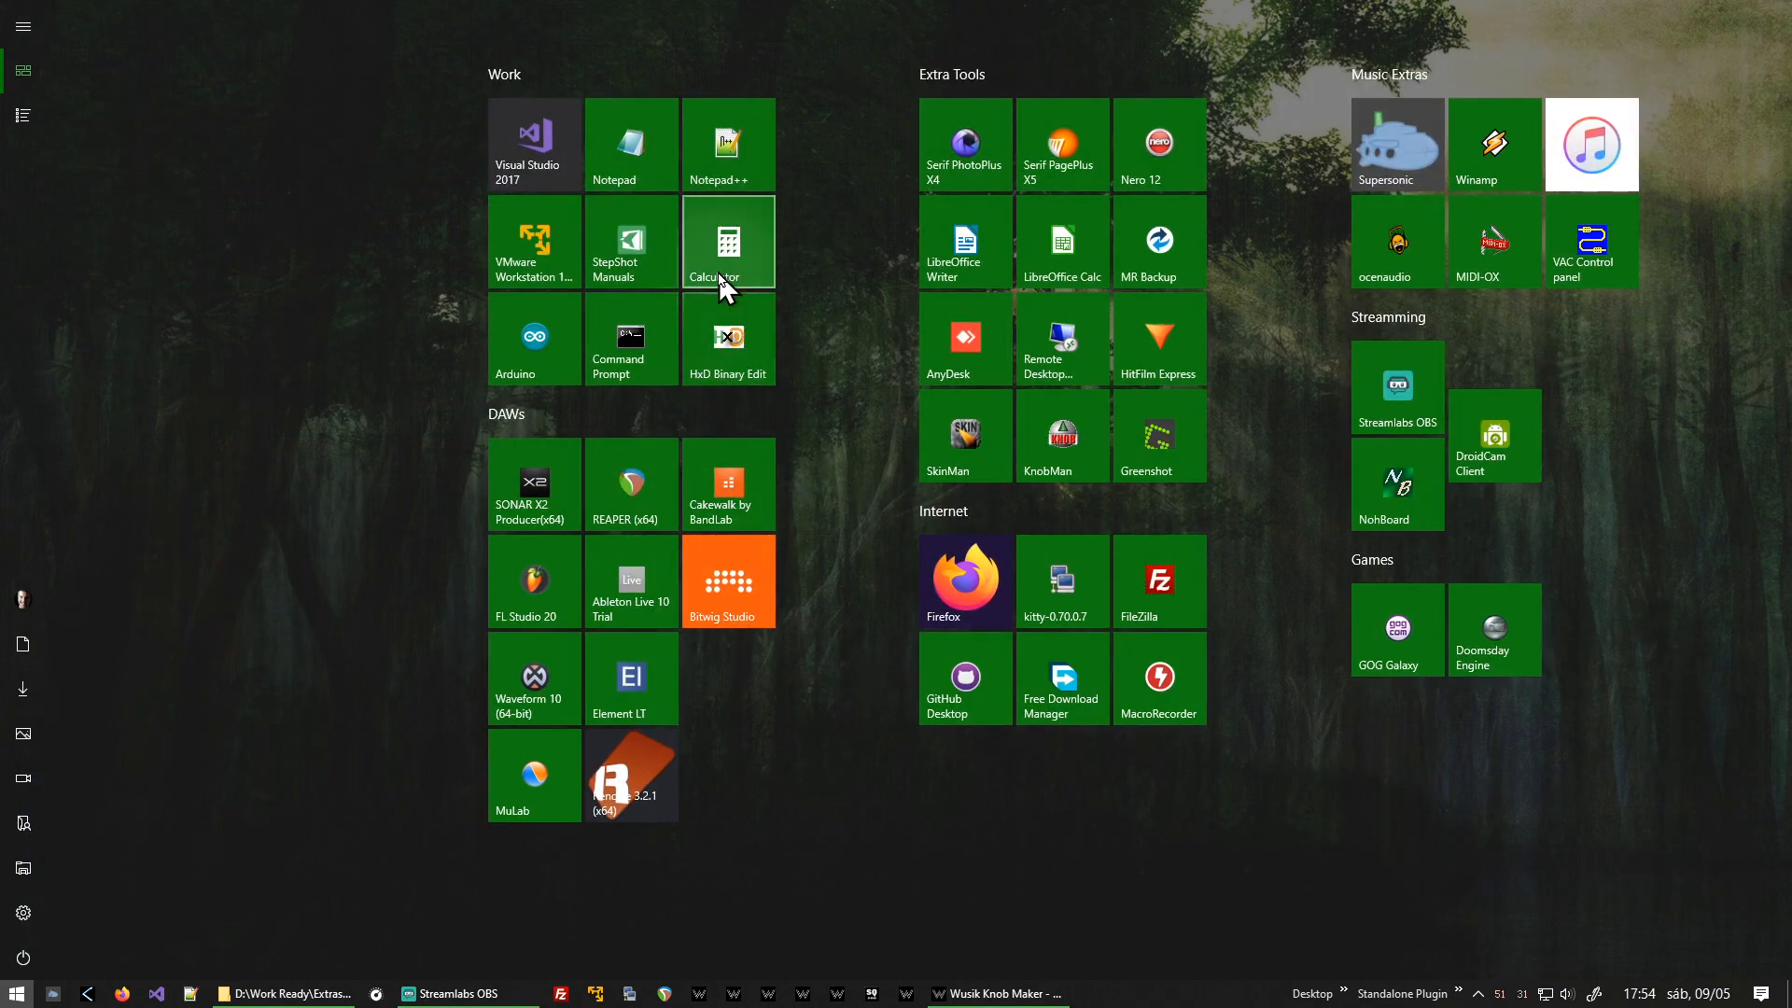
{"action": "left_click", "coordinate": [718, 276]}
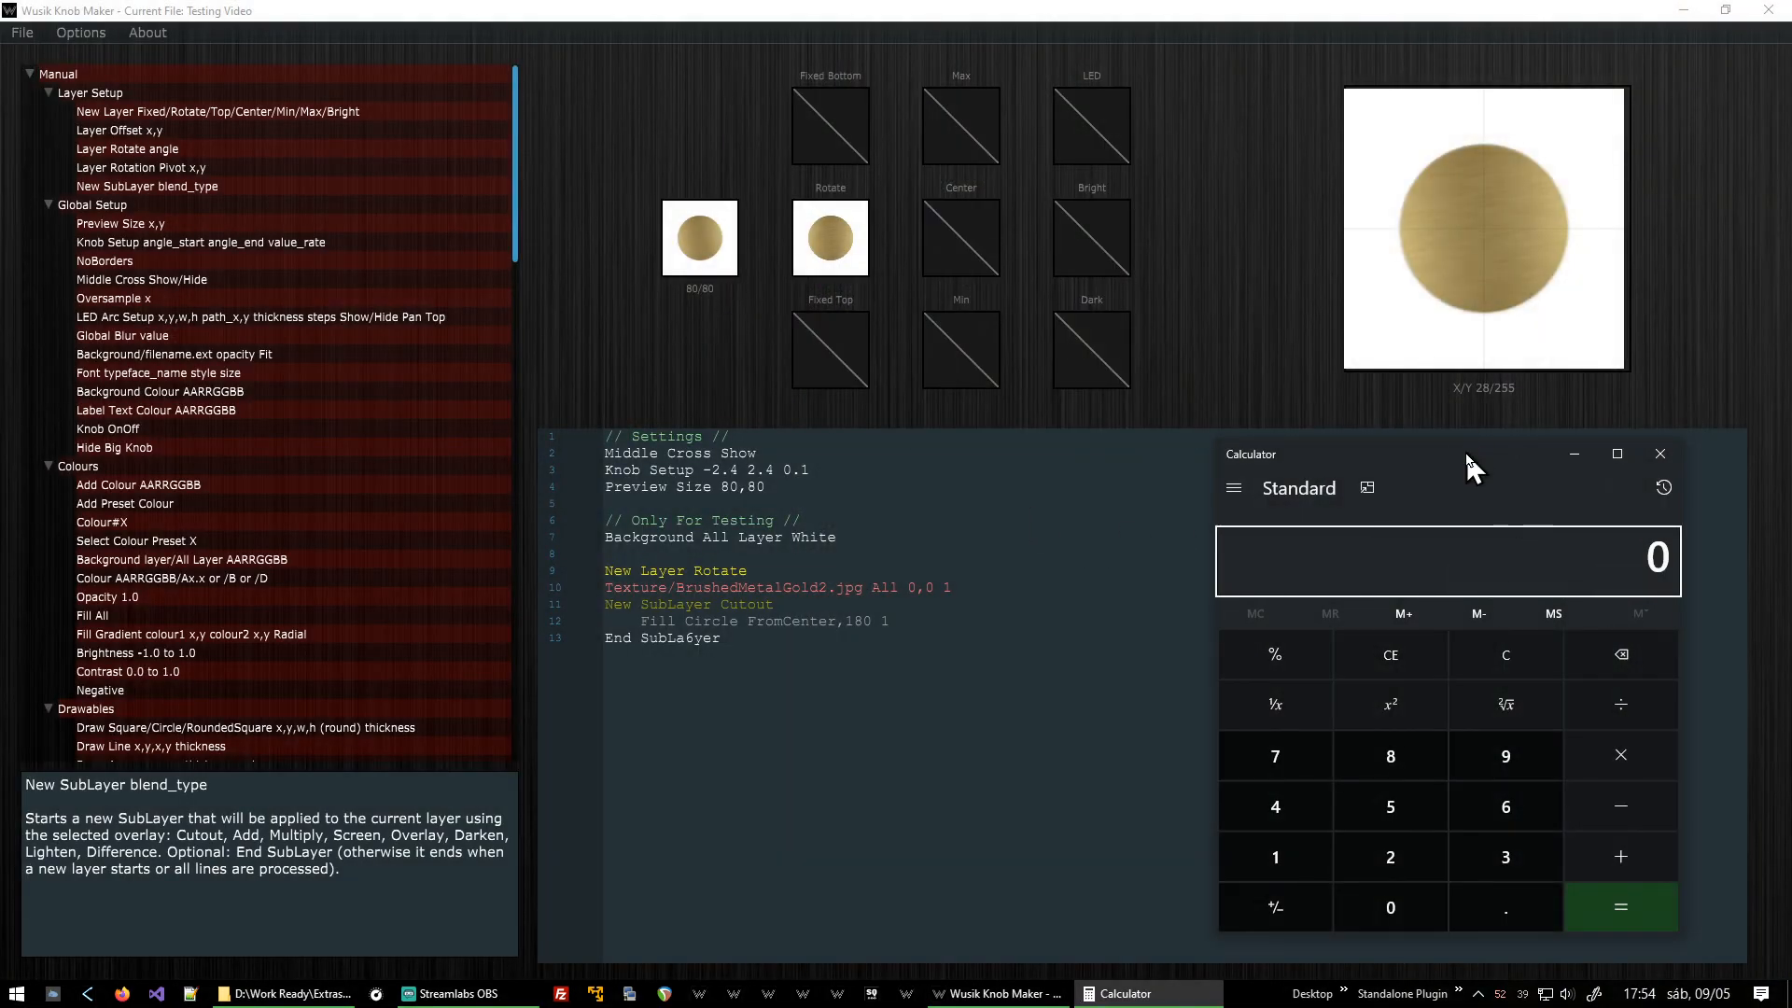
{"action": "left_click_drag", "start_coordinate": [1465, 450], "coordinate": [1396, 406]}
{"action": "type", "text": "-2.4"}
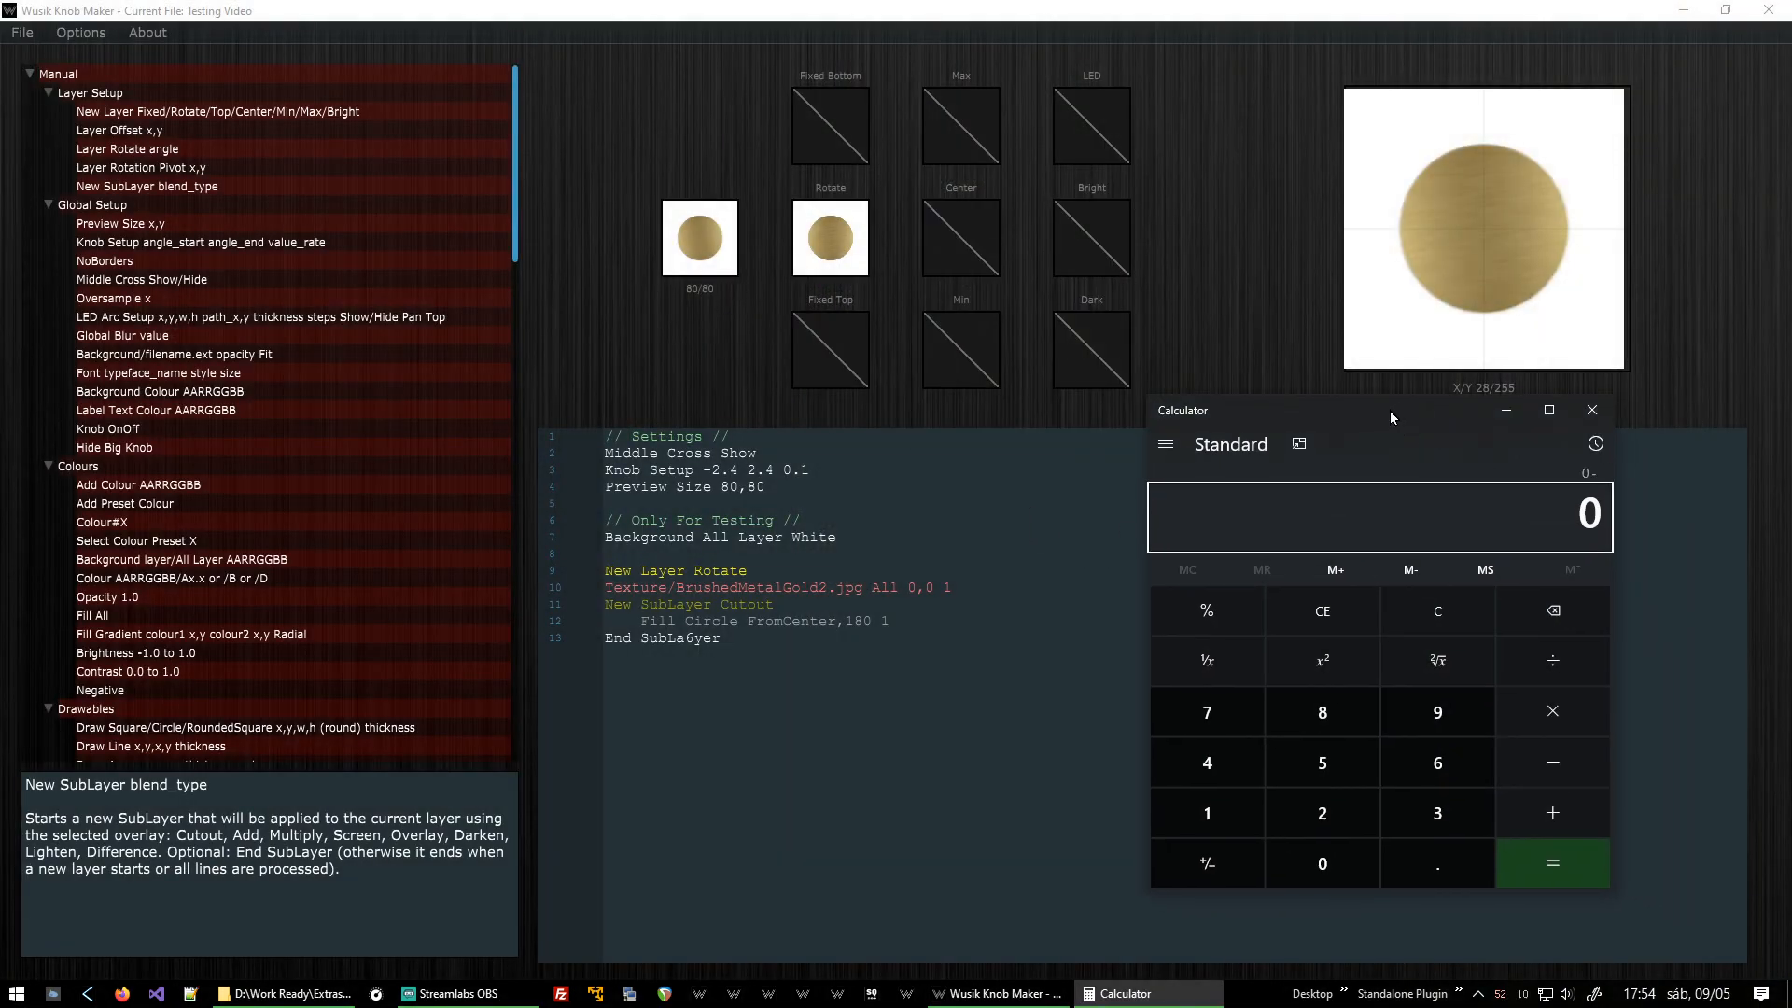
{"action": "key", "text": "Return"}
{"action": "key", "text": "minus"}
{"action": "type", "text": "2.4"}
{"action": "key", "text": "Return"}
{"action": "key", "text": "slash"}
{"action": "type", "text": "0.1"}
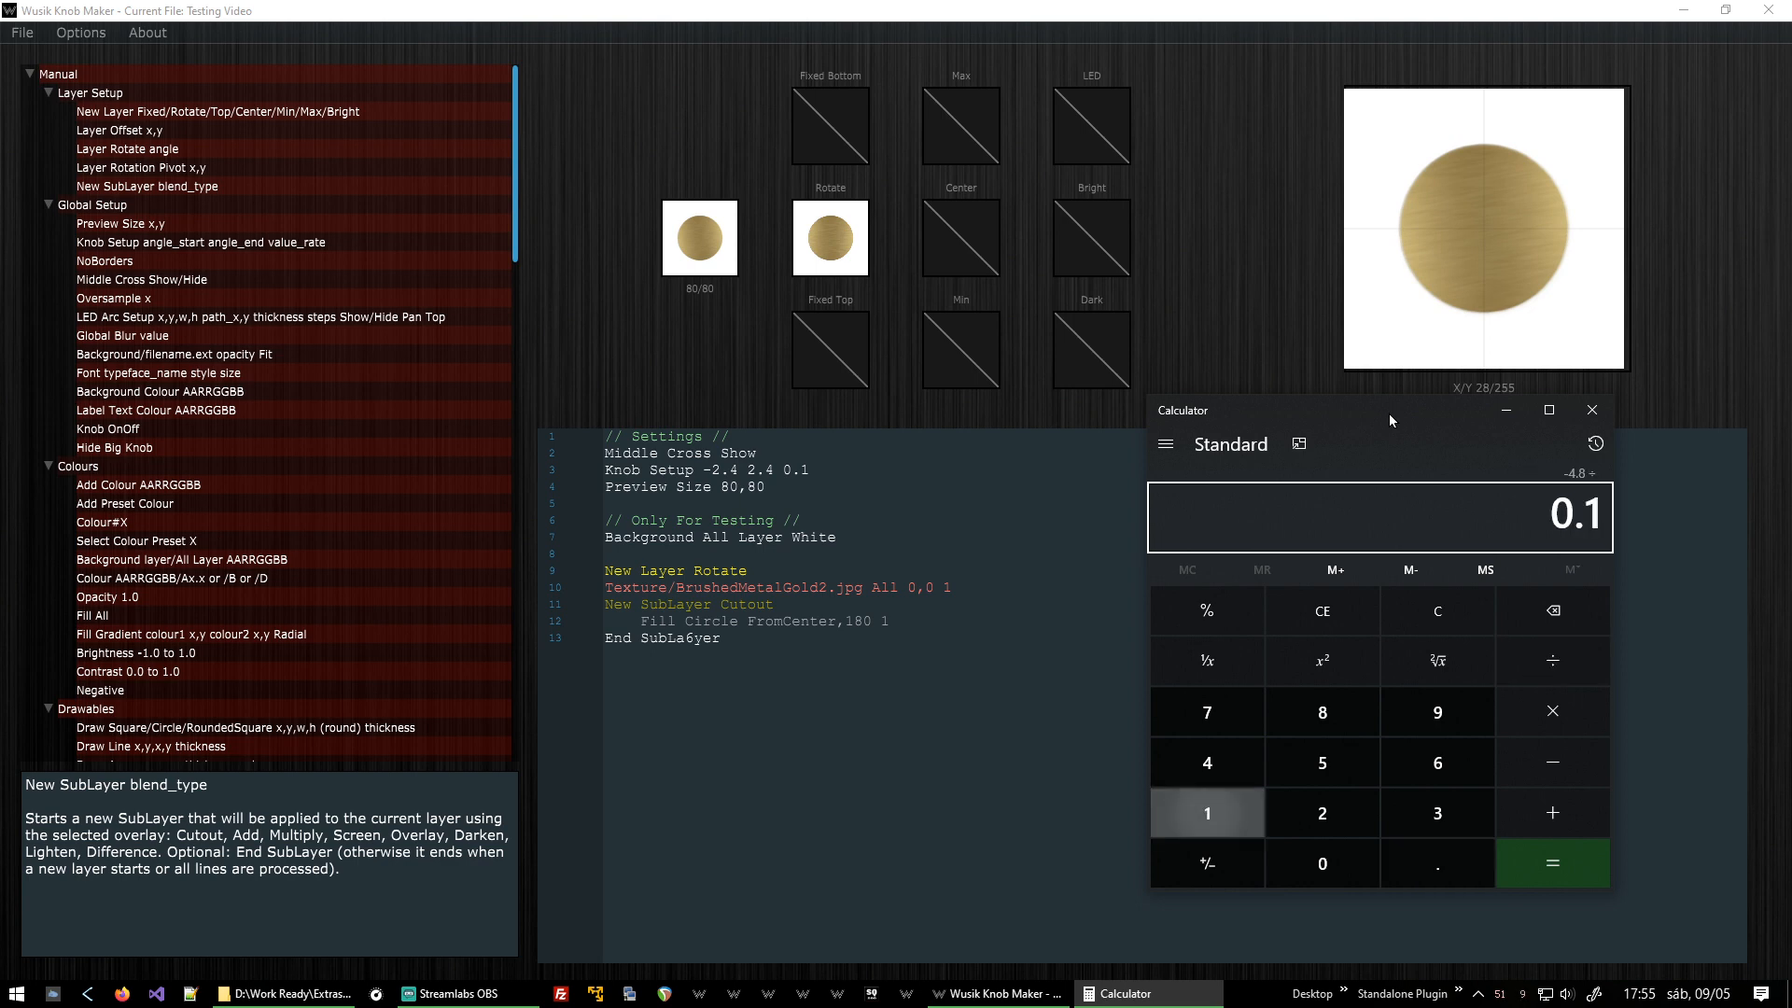
{"action": "key", "text": "Return"}
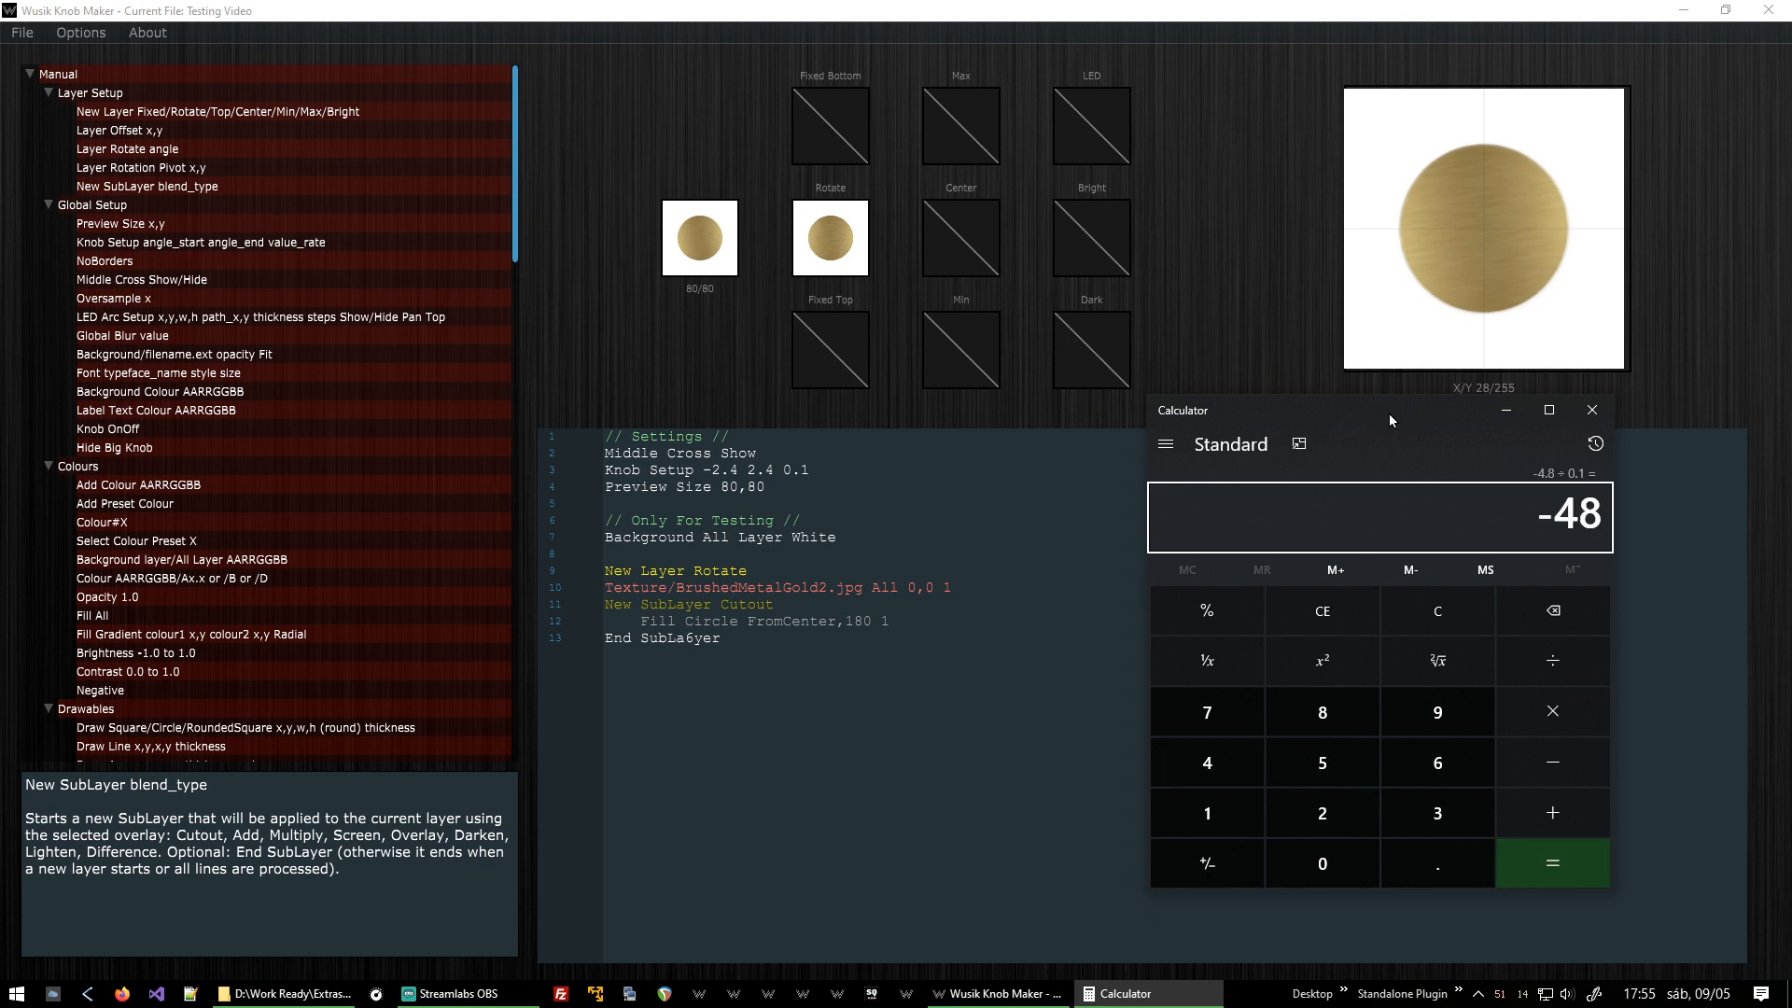
{"action": "key", "text": "alt+F4"}
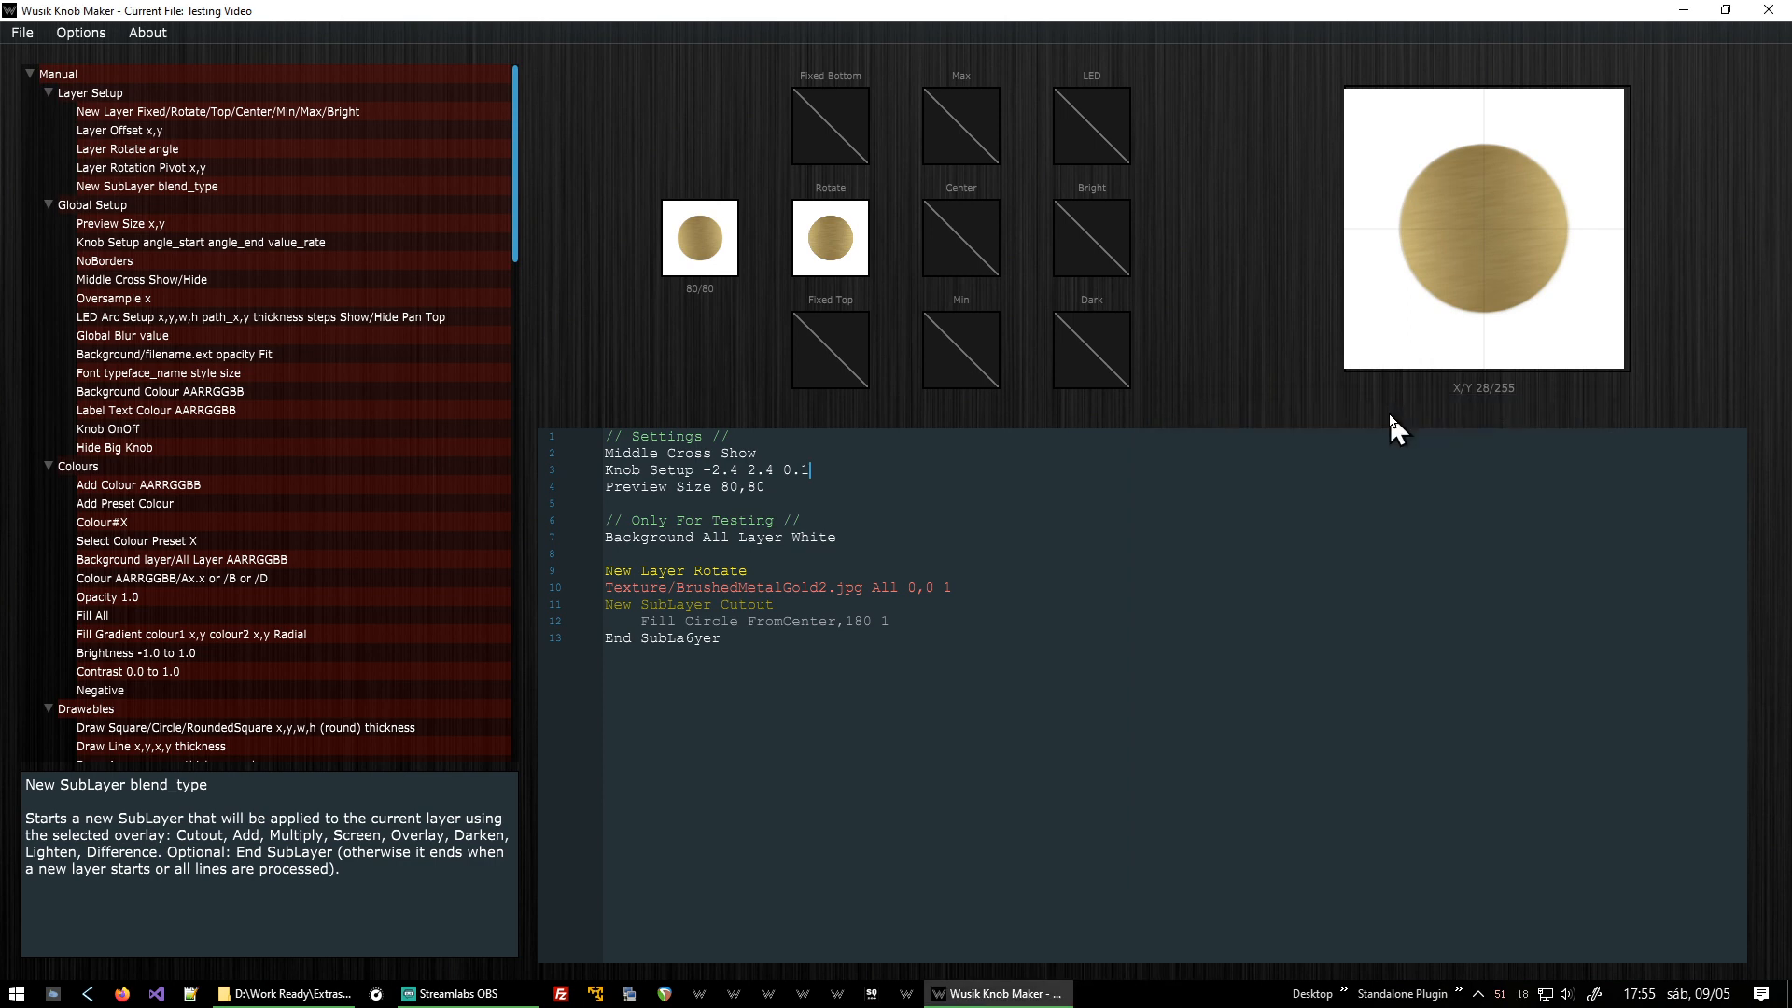
{"action": "type", "text": "5"}
{"action": "key", "text": "Delete"}
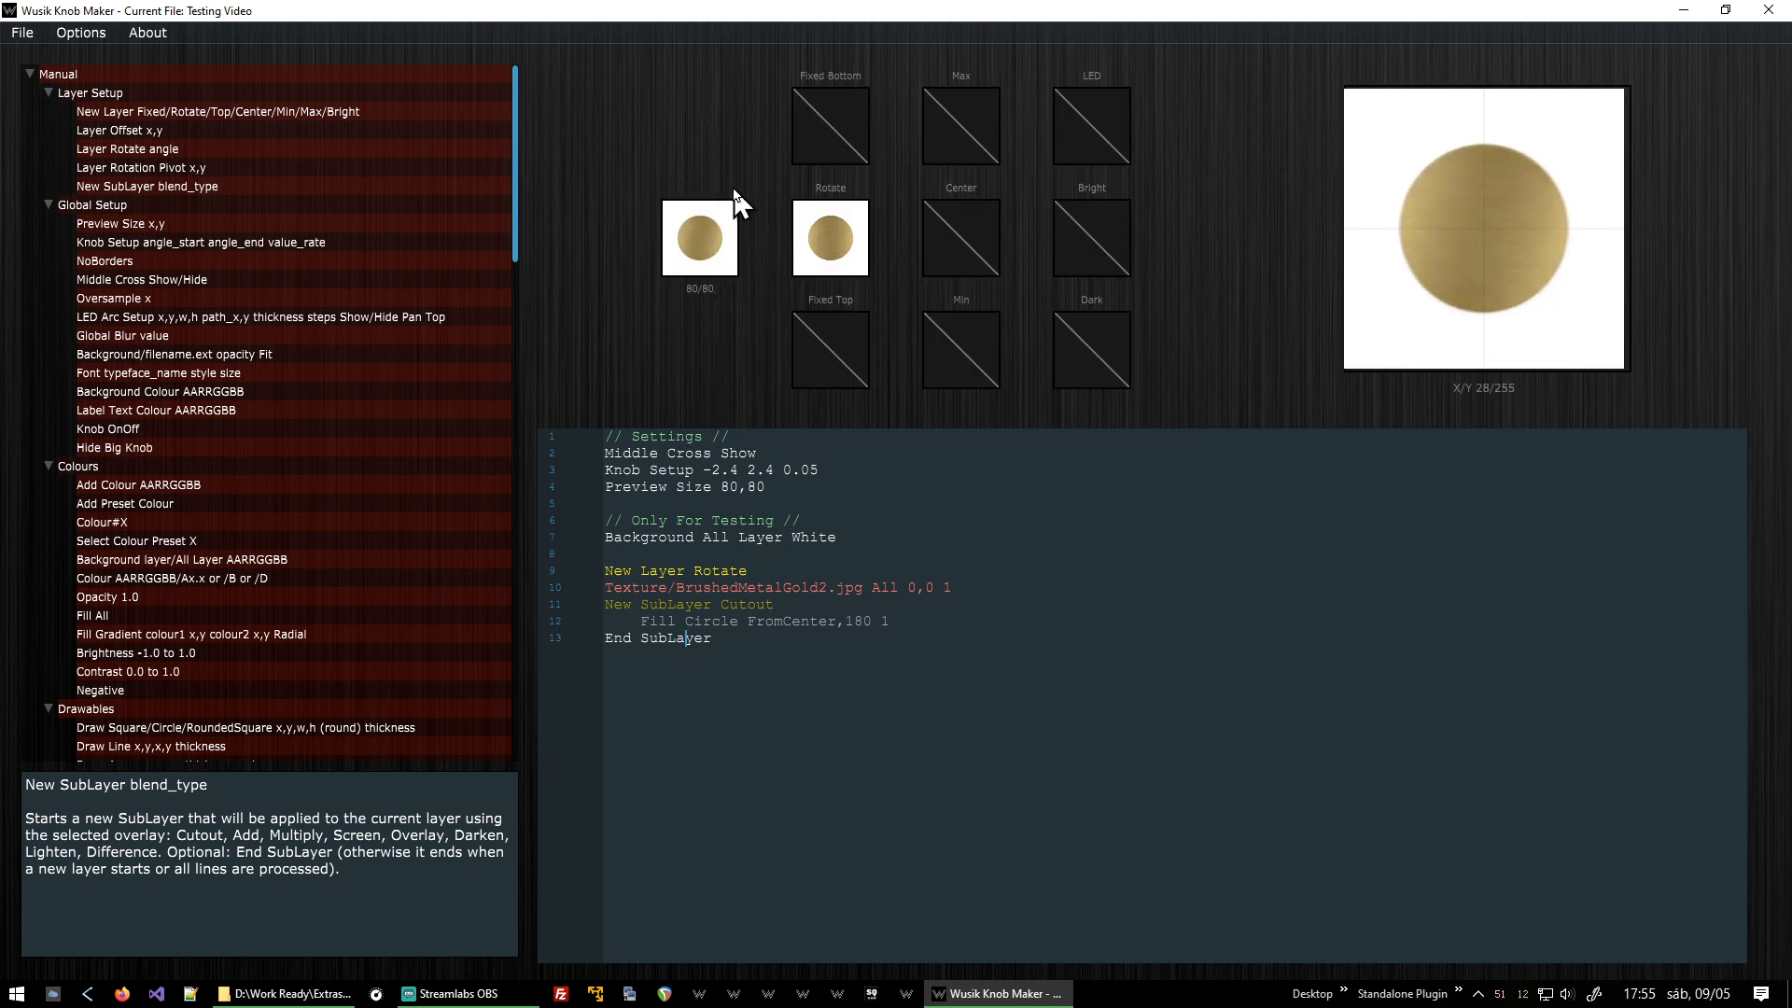
{"action": "left_click", "coordinate": [831, 659]}
{"action": "left_click", "coordinate": [1428, 203]}
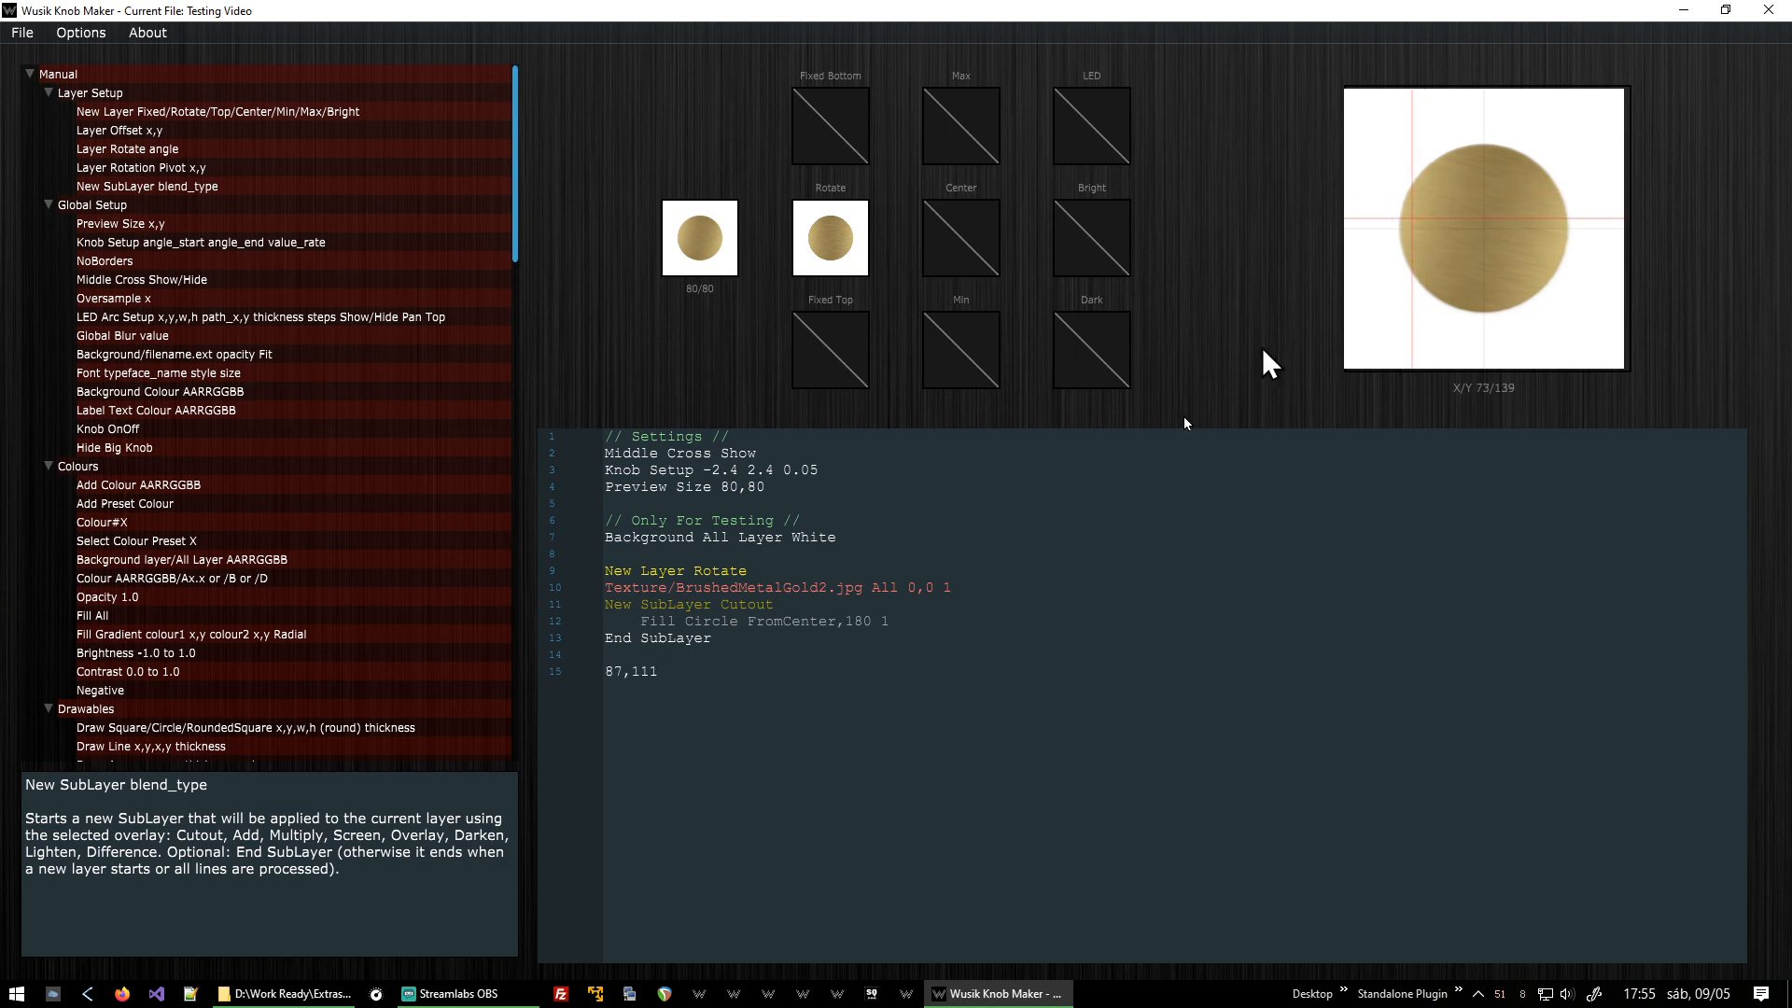
{"action": "key", "text": "shift+Home"}
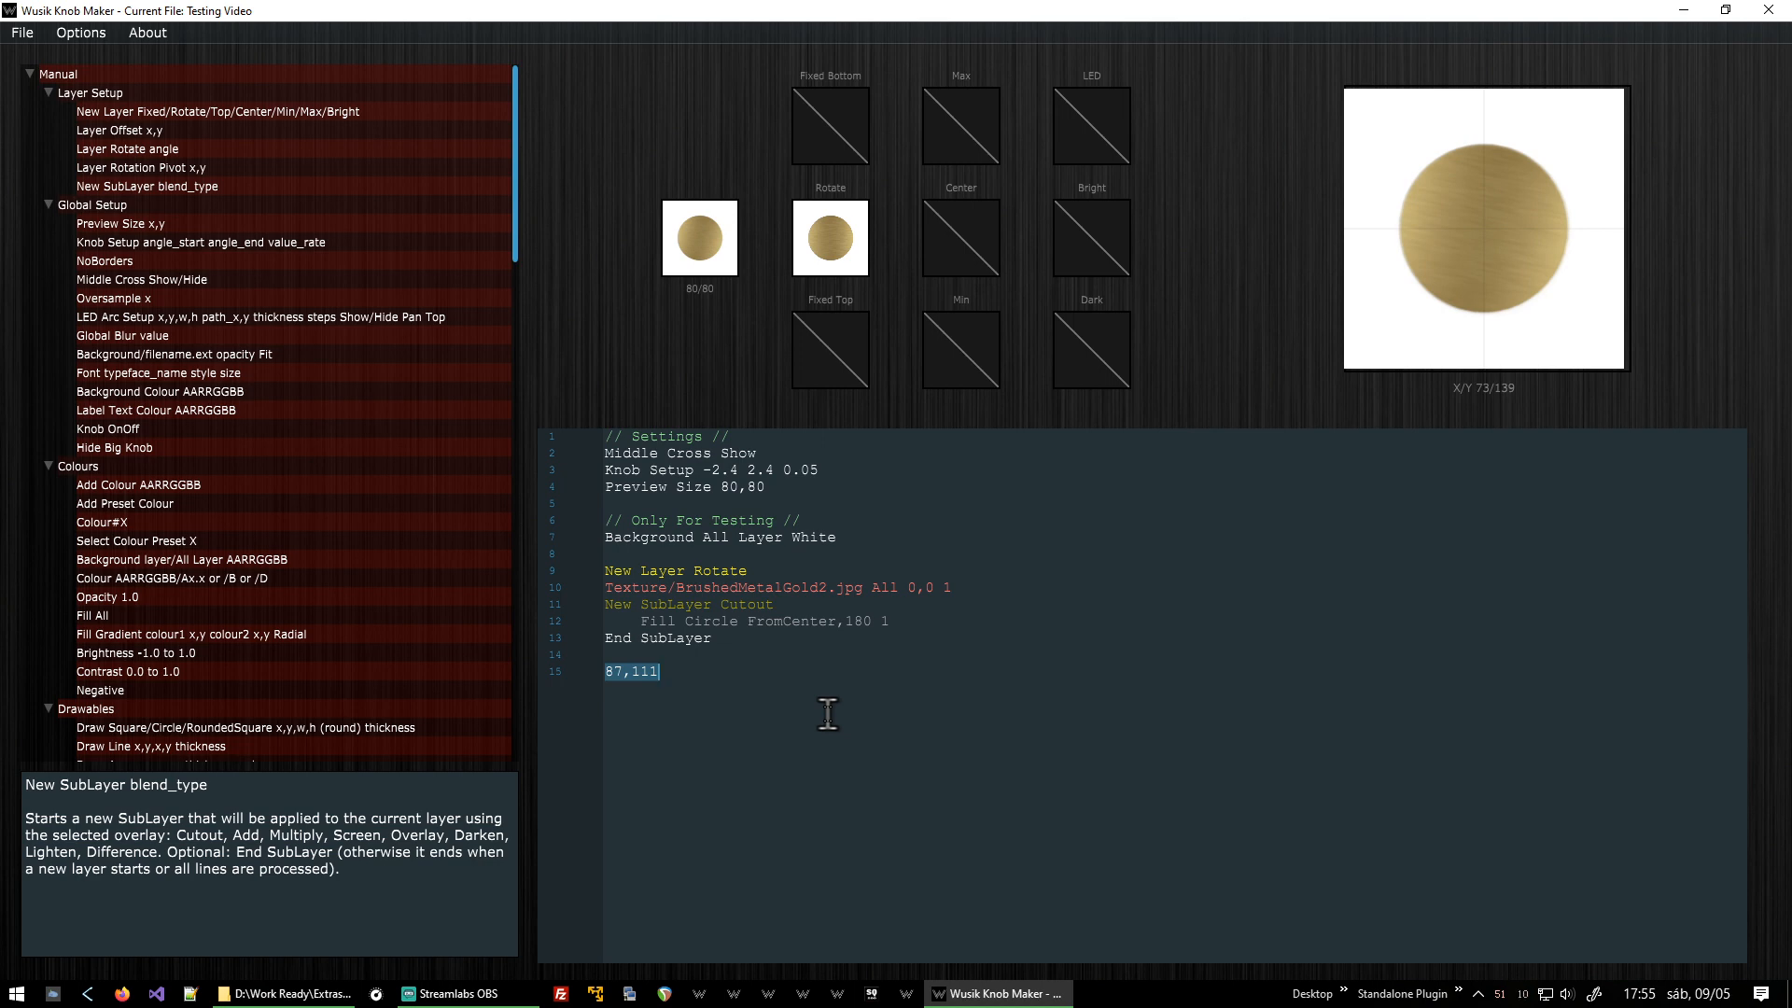
{"action": "key", "text": "ctrl+x"}
{"action": "left_click_drag", "start_coordinate": [691, 207], "coordinate": [691, 304]}
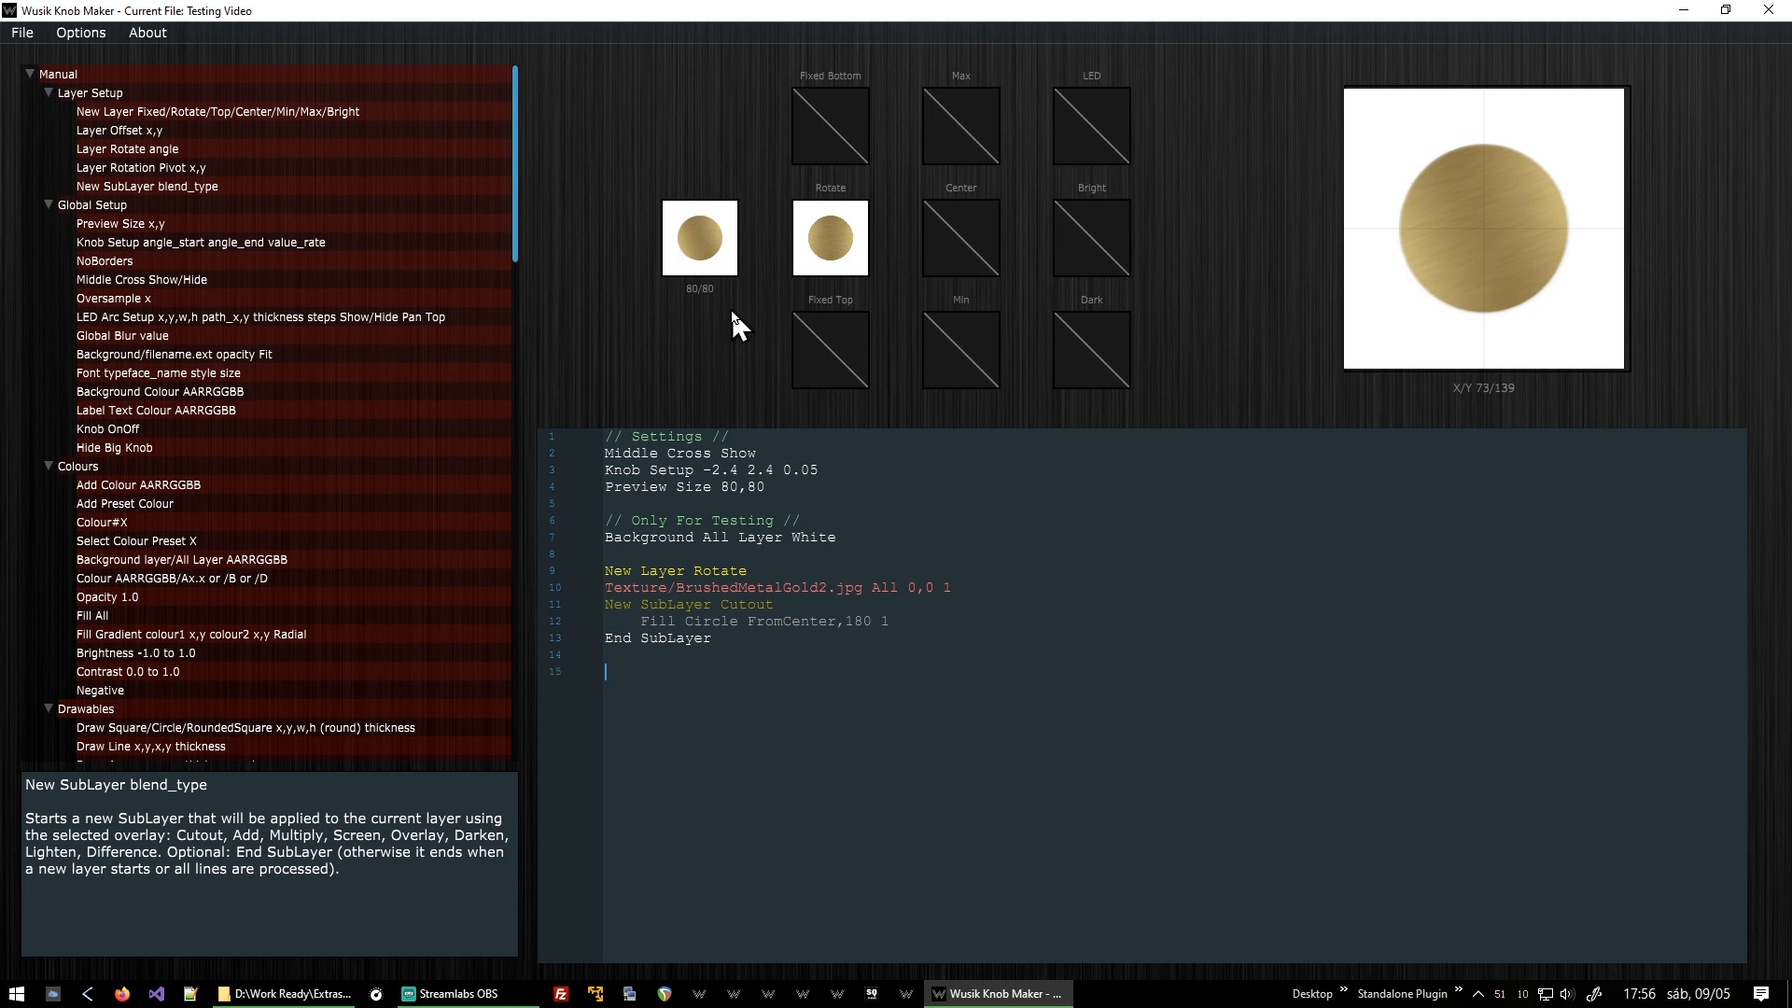
Duplicate the New Layer Rotate line at the end of the script to start a second rotating layer.
{"action": "key", "text": "Up"}
{"action": "key", "text": "Up"}
{"action": "key", "text": "Up"}
{"action": "key", "text": "Up"}
{"action": "key", "text": "shift+End"}
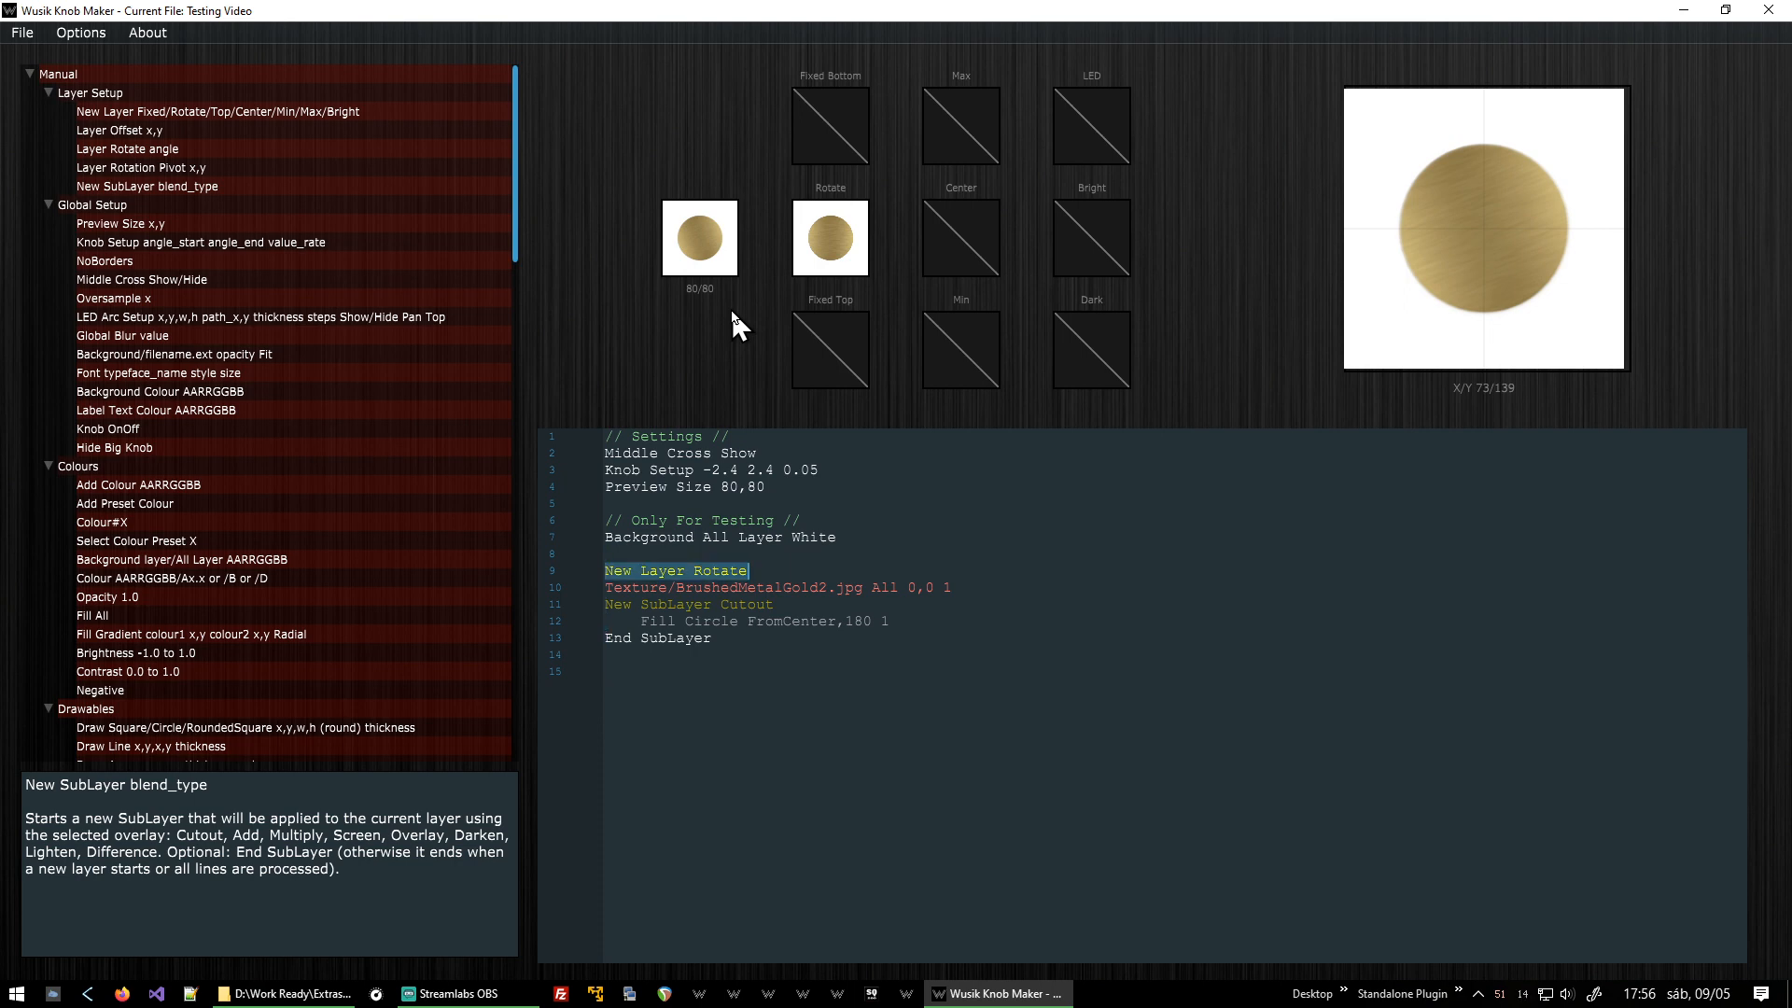
{"action": "key", "text": "ctrl+c"}
{"action": "key", "text": "ctrl+End"}
{"action": "key", "text": "ctrl+v"}
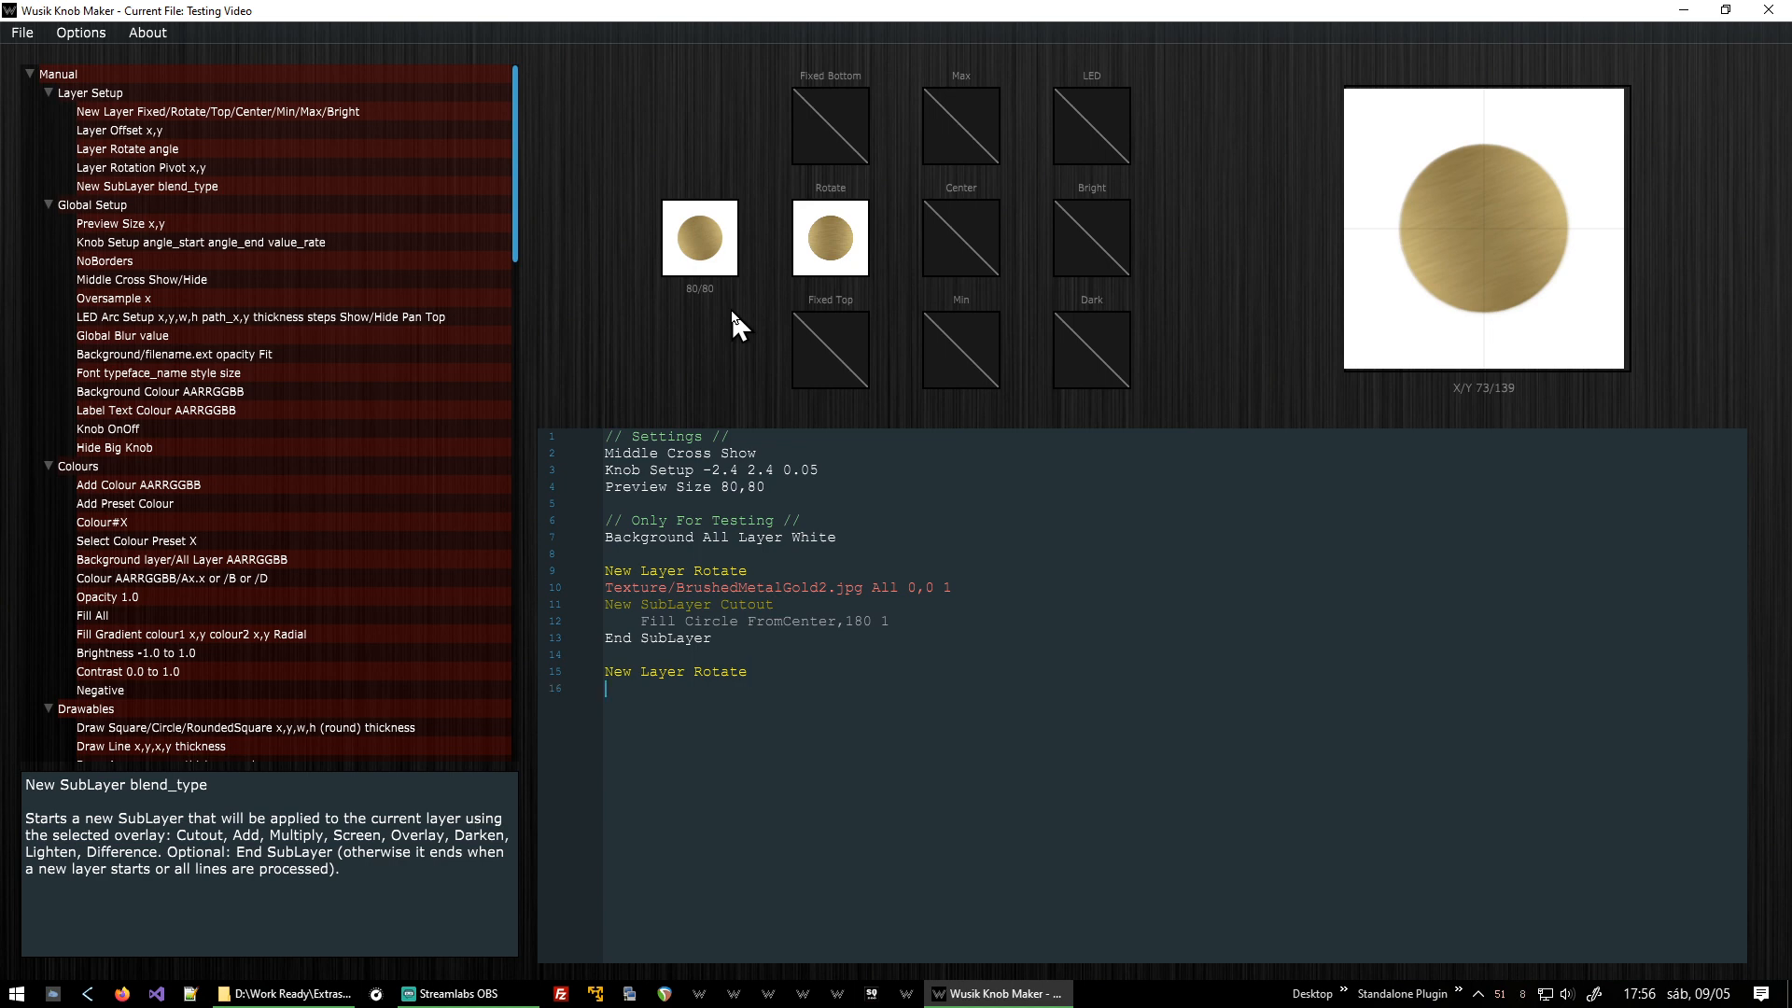
Add a Colour Black line and a Draw Circle FromCenter,180 line with thickness 4 to the new rotating layer.
{"action": "type", "text": "Colour Black "}
{"action": "type", "text": "Dra"}
{"action": "type", "text": "w Circle"}
{"action": "key", "text": "shift+End"}
{"action": "key", "text": "ctrl+c"}
{"action": "key", "text": "ctrl+End"}
{"action": "key", "text": "ctrl+shift+Left"}
{"action": "key", "text": "ctrl+v"}
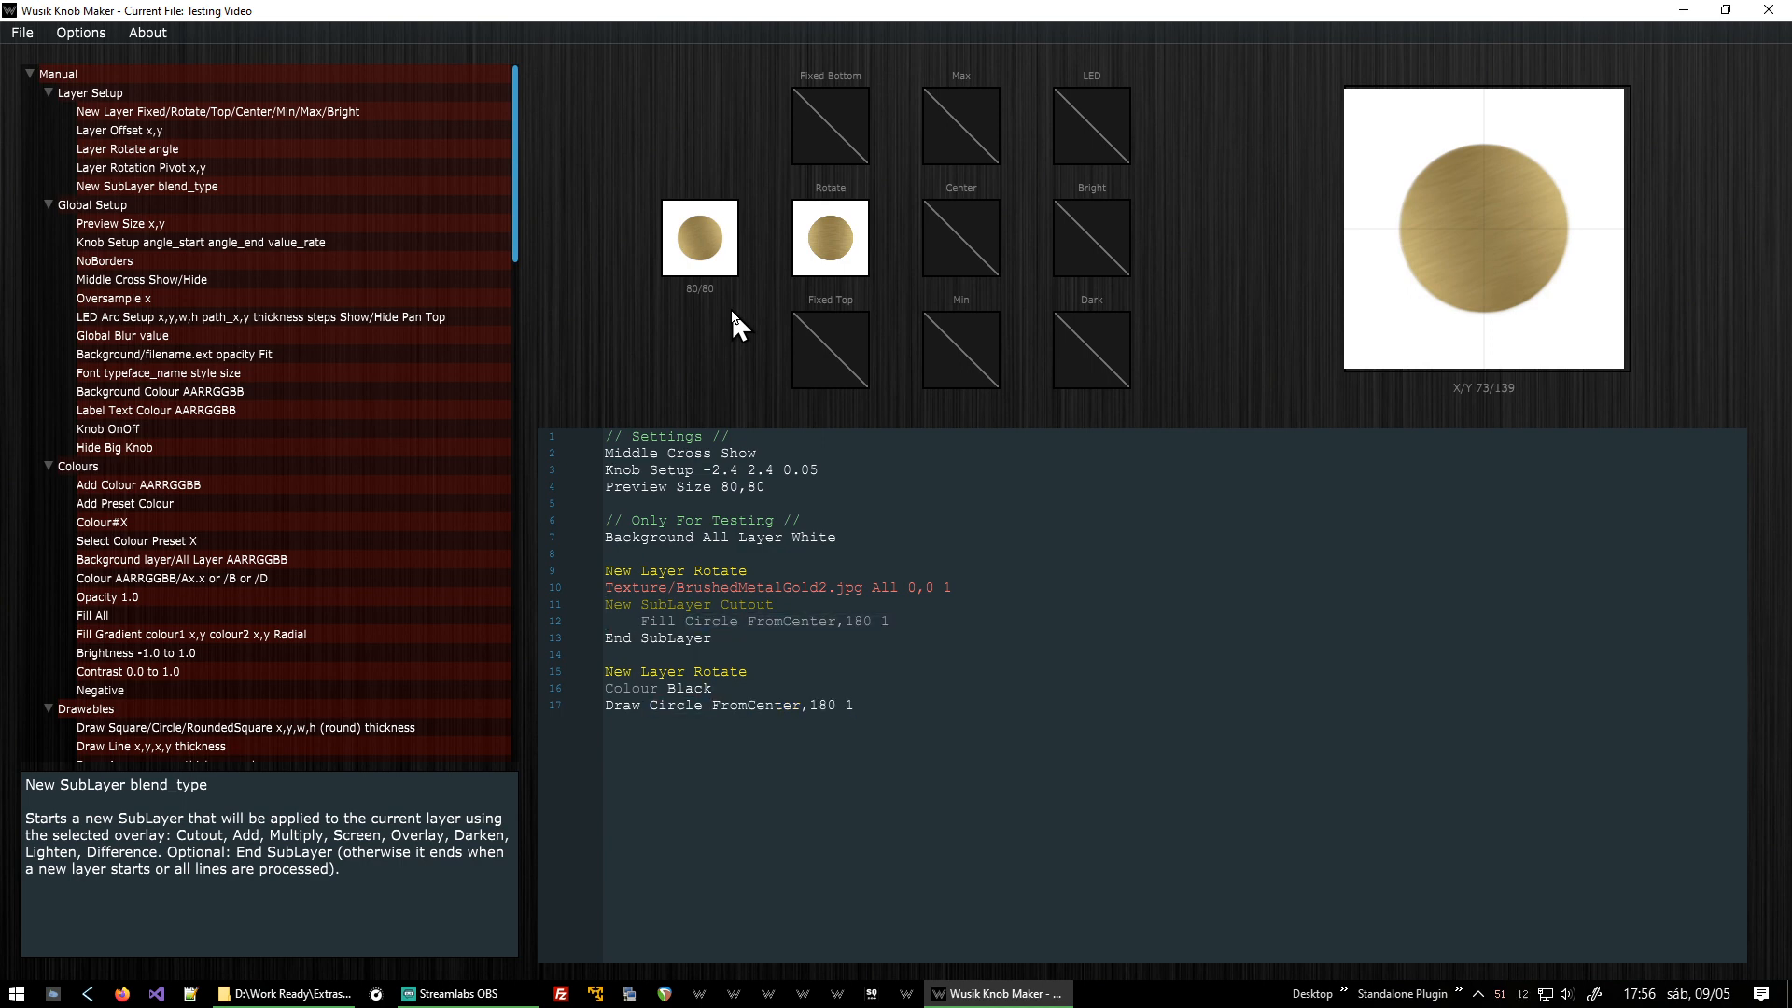
{"action": "key", "text": "BackSpace"}
{"action": "type", "text": "2"}
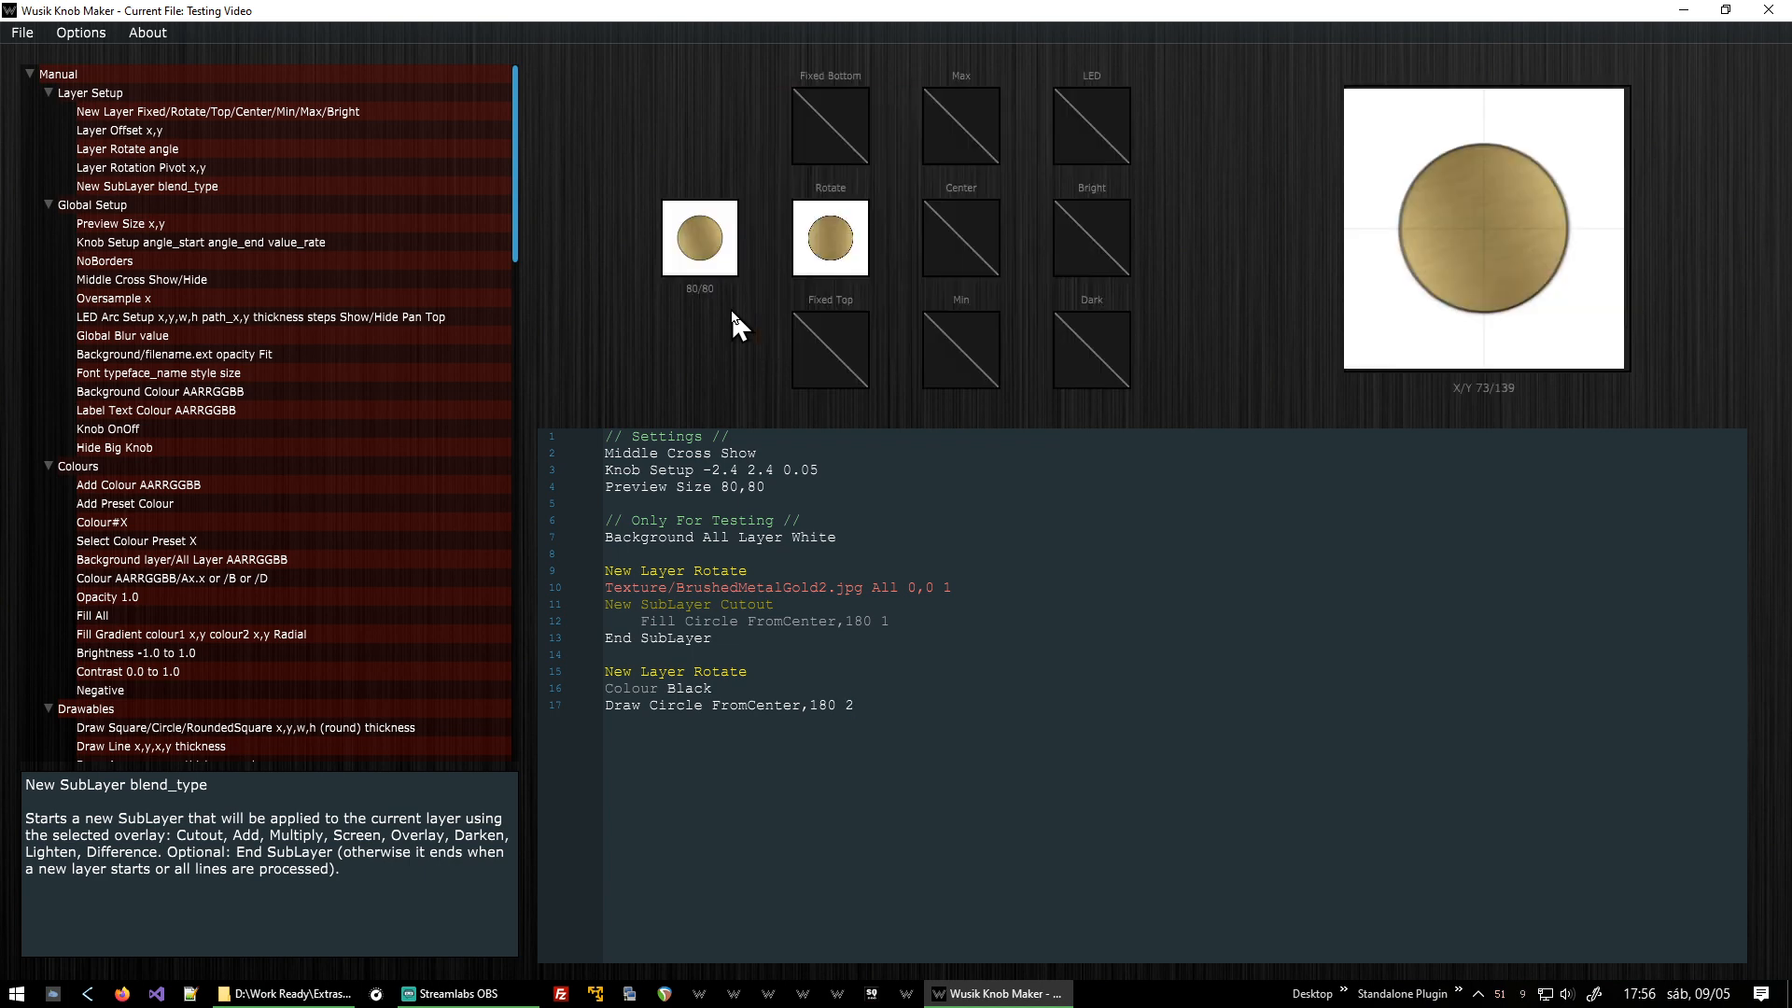
{"action": "key", "text": "BackSpace"}
{"action": "type", "text": "4"}
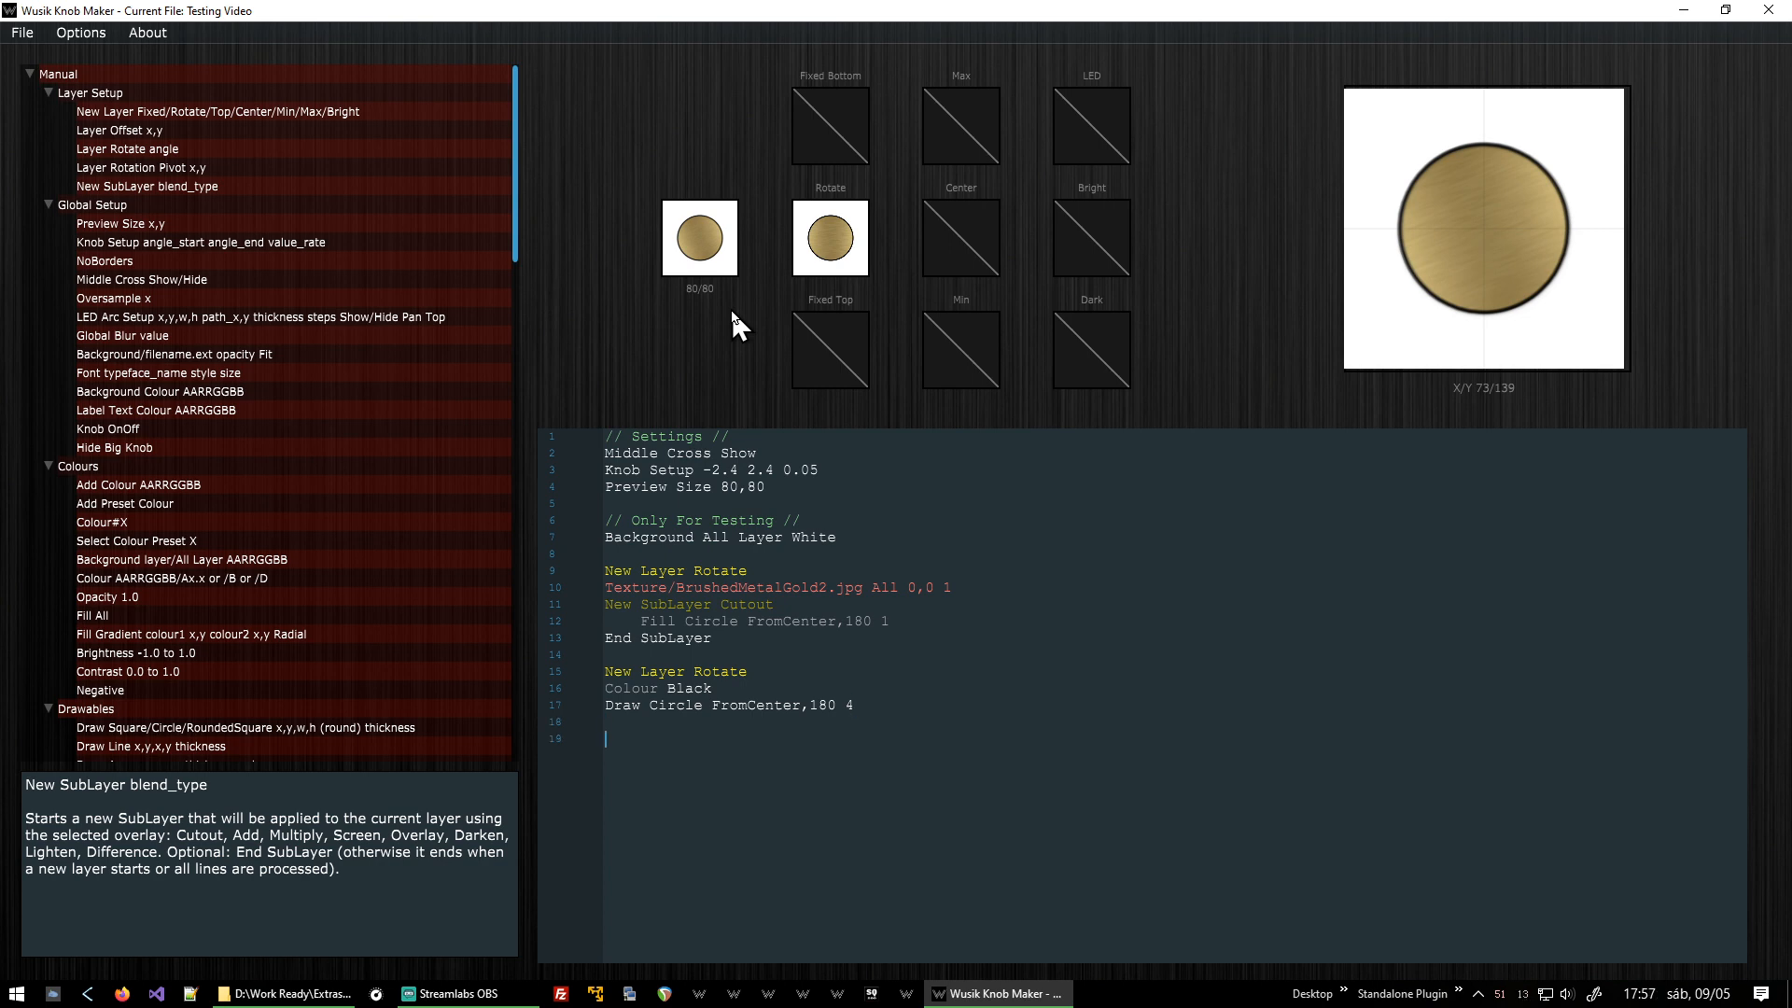
Start a New Layer Fixed at the end of the script and copy the Colour Black line beneath it.
{"action": "type", "text": "New Layer Fixed"}
{"action": "key", "text": "Up"}
{"action": "key", "text": "Up"}
{"action": "key", "text": "shift+End"}
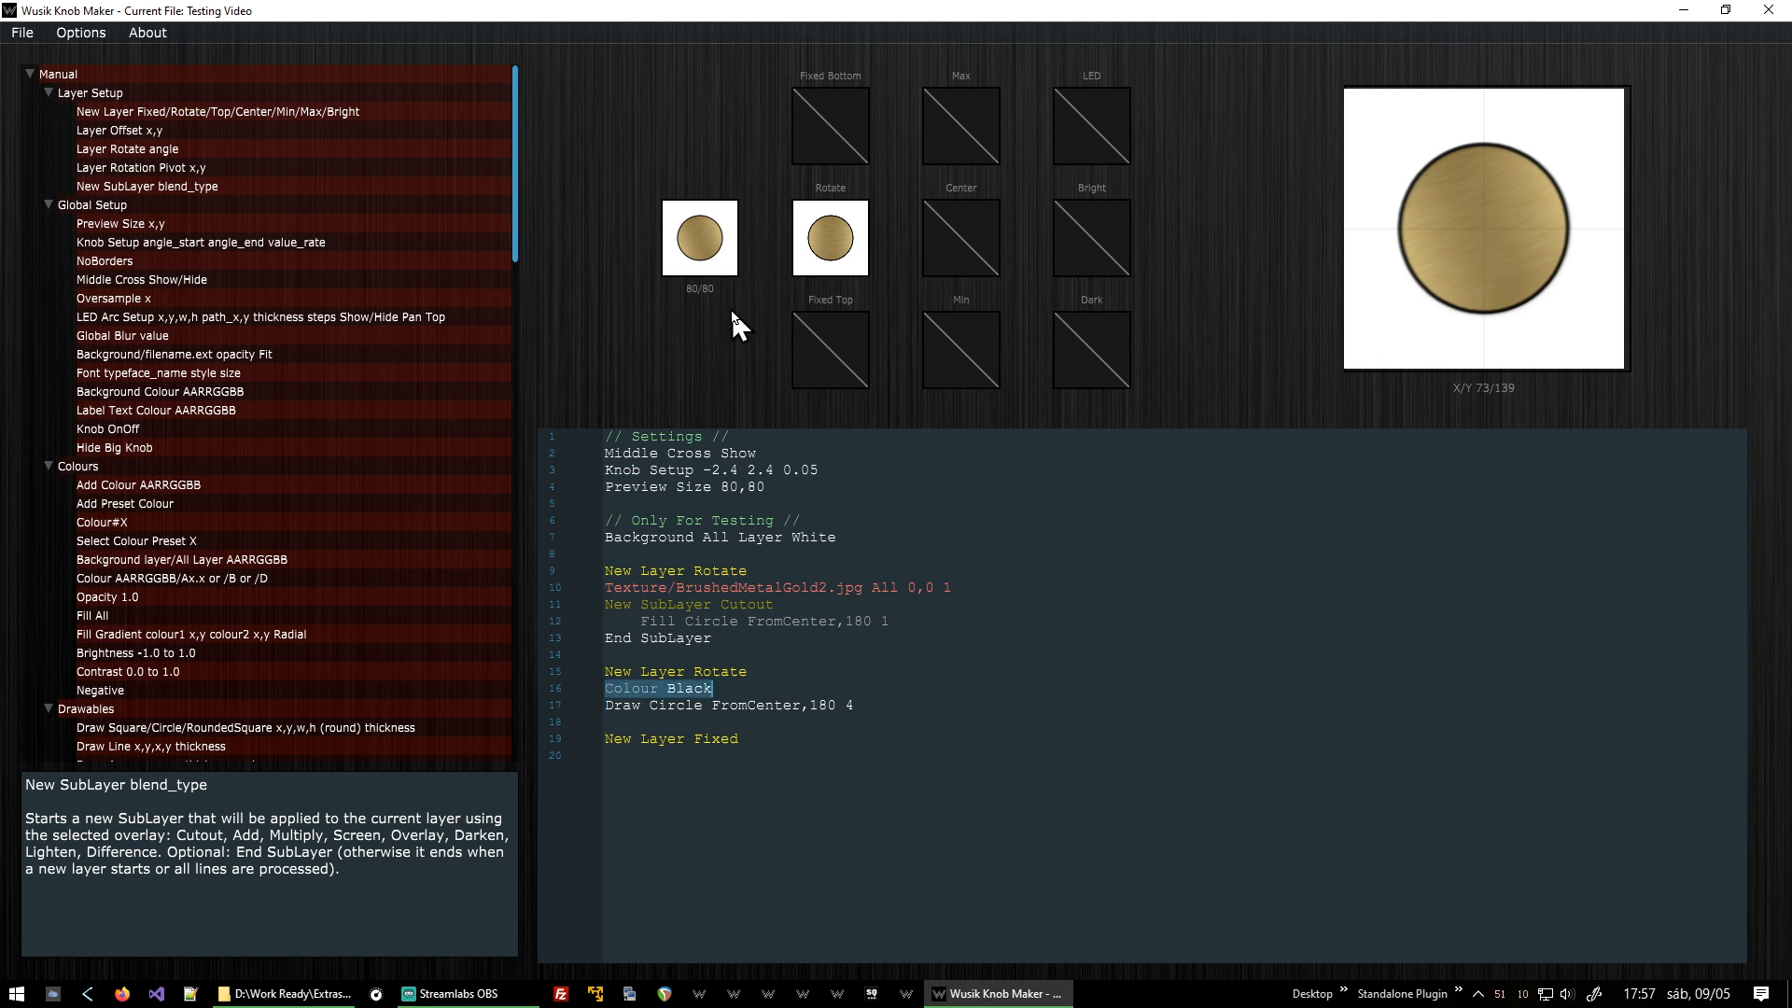
{"action": "key", "text": "ctrl+c"}
{"action": "key", "text": "Down"}
{"action": "key", "text": "Down"}
{"action": "key", "text": "Down"}
{"action": "key", "text": "Down"}
{"action": "key", "text": "ctrl+v"}
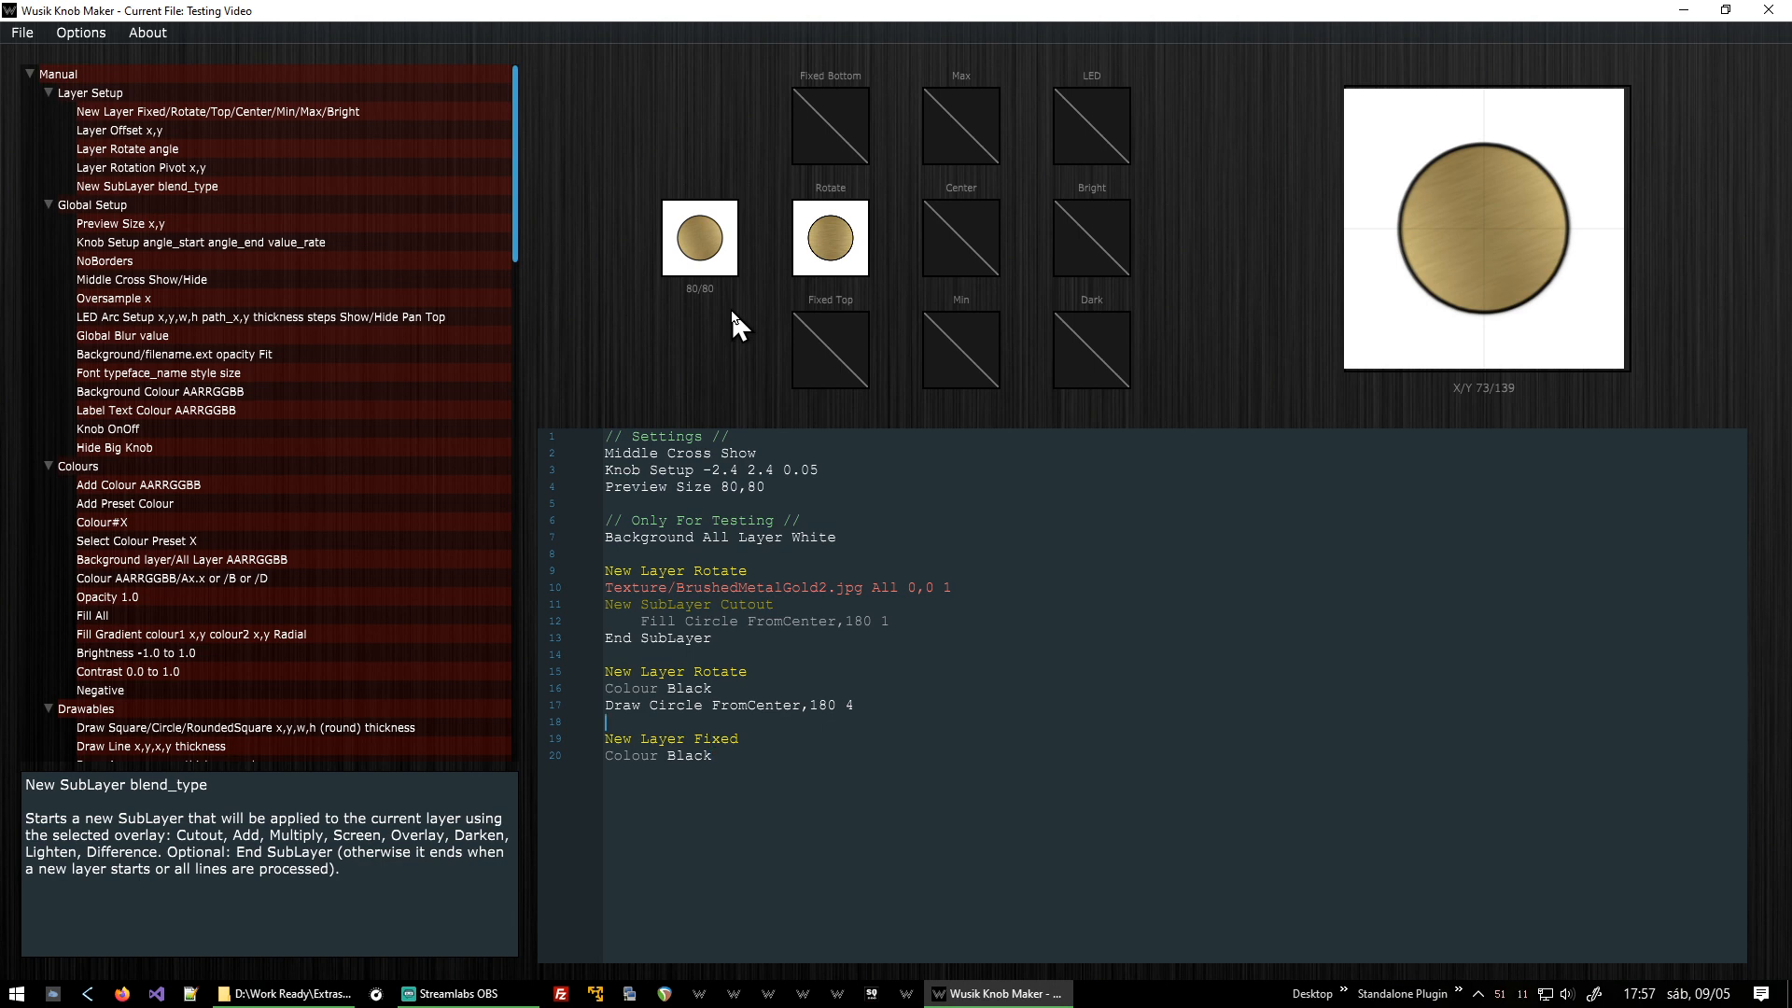
Copy the Draw Circle line into the fixed layer, change it to Fill Circle and set its last value to 8.
{"action": "key", "text": "Up"}
{"action": "key", "text": "Up"}
{"action": "key", "text": "Up"}
{"action": "key", "text": "Home"}
{"action": "key", "text": "shift+End"}
{"action": "key", "text": "ctrl+c"}
{"action": "key", "text": "Down"}
{"action": "key", "text": "Down"}
{"action": "key", "text": "Down"}
{"action": "key", "text": "ctrl+v"}
{"action": "key", "text": "Home"}
{"action": "key", "text": "ctrl+shift+Right"}
{"action": "type", "text": "Fill"}
{"action": "key", "text": "BackSpace"}
{"action": "type", "text": "8"}
Insert a Blur line into the fixed layer with kernel size 1, radius 5 and repeat 1.
{"action": "scroll", "coordinate": [177, 458], "scroll_direction": "down", "scroll_amount": 5}
{"action": "scroll", "coordinate": [307, 417], "scroll_direction": "down", "scroll_amount": 6}
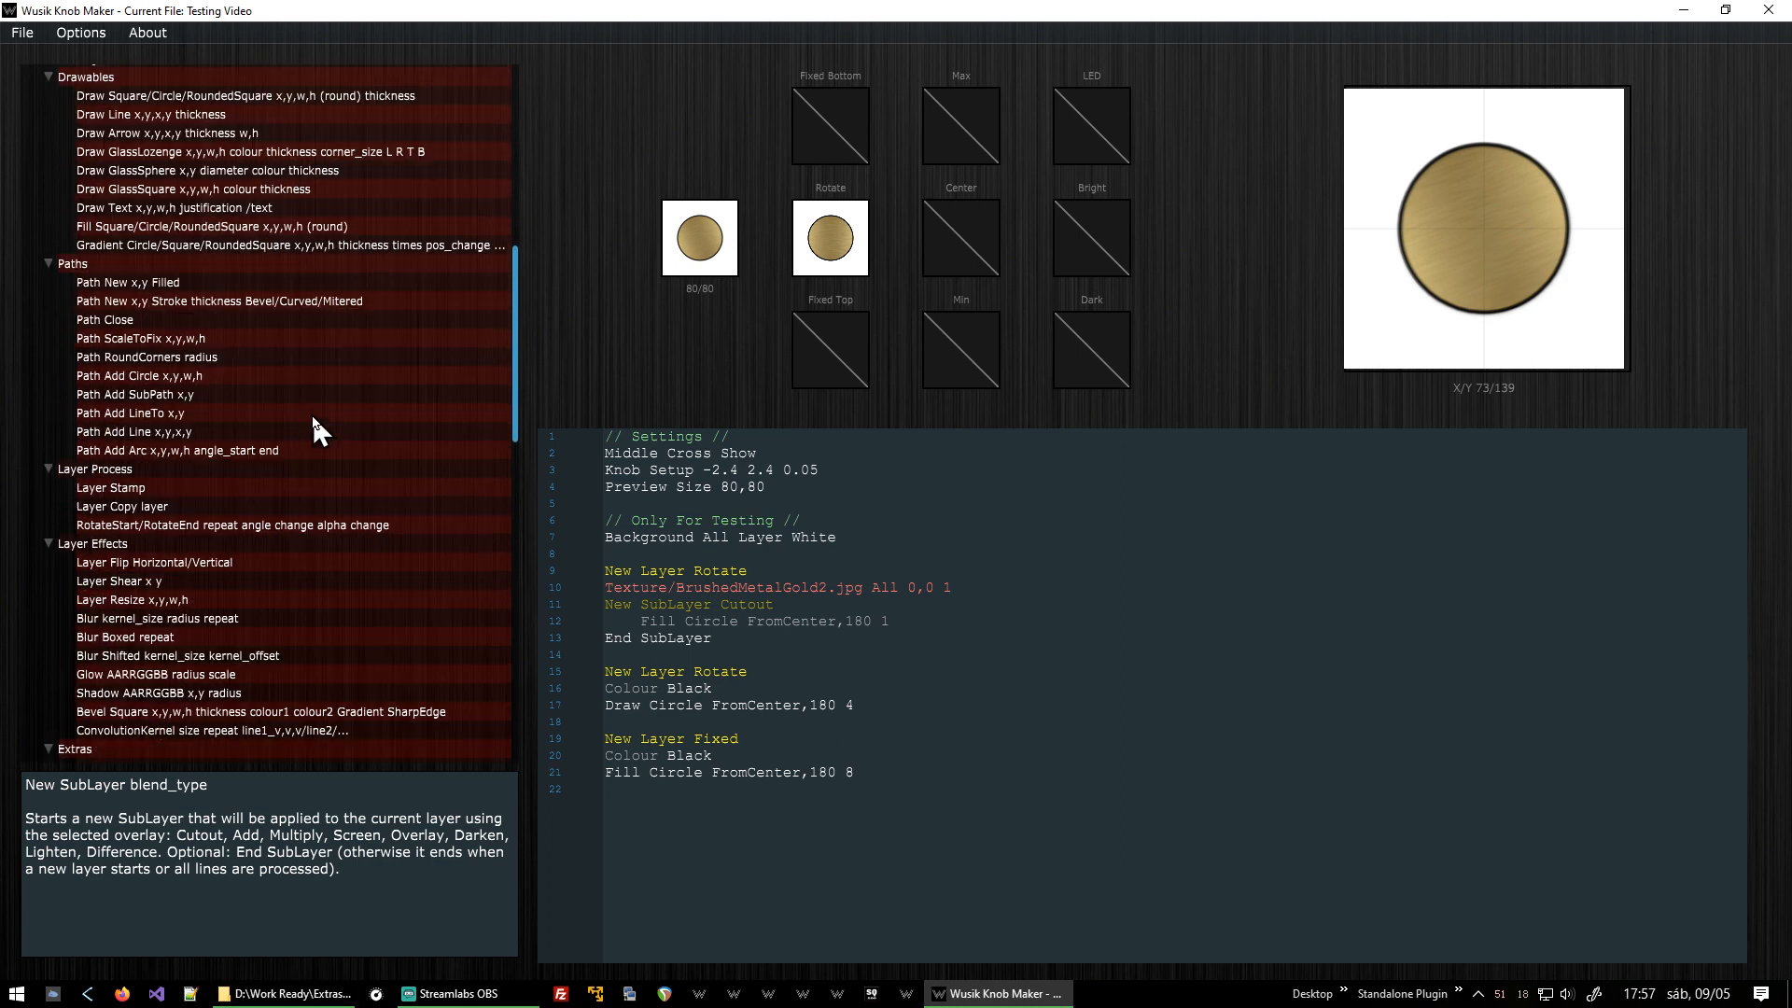
{"action": "double_click", "coordinate": [209, 620]}
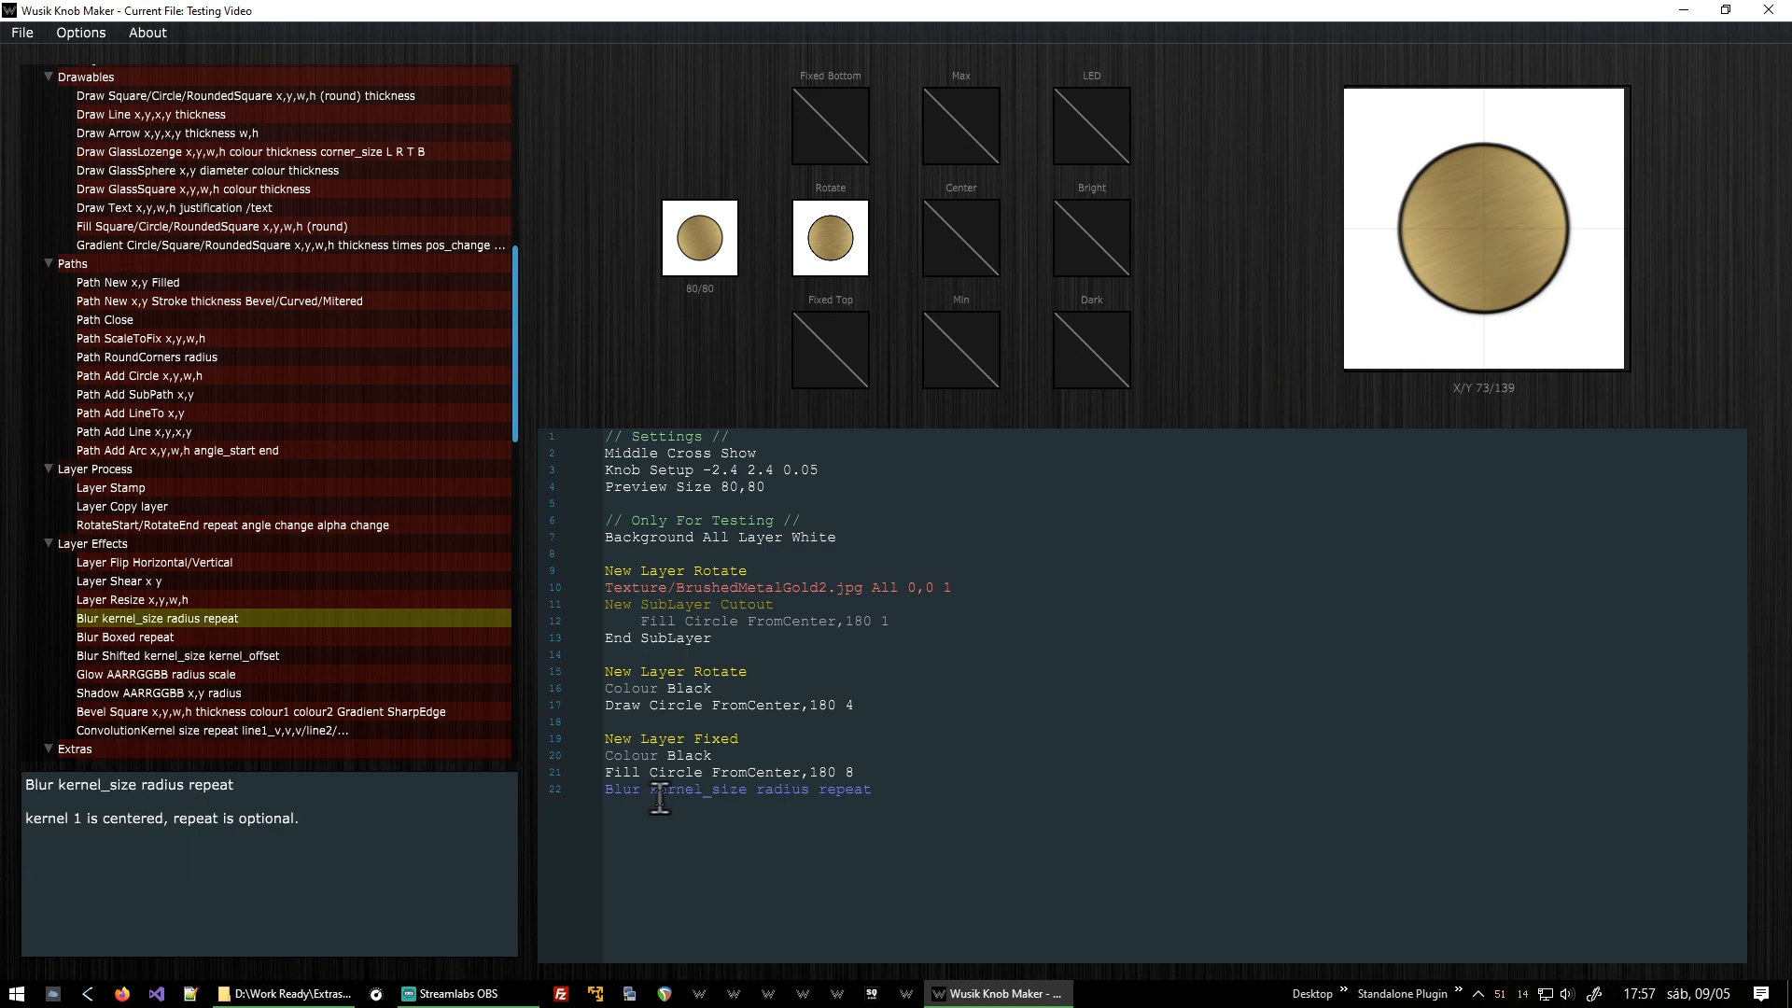
{"action": "double_click", "coordinate": [724, 790]}
{"action": "type", "text": "1"}
{"action": "key", "text": "ctrl+shift+Right"}
{"action": "key", "text": "shift+Left"}
{"action": "type", "text": "5"}
{"action": "key", "text": "Right"}
{"action": "key", "text": "ctrl+shift+Right"}
{"action": "type", "text": "1"}
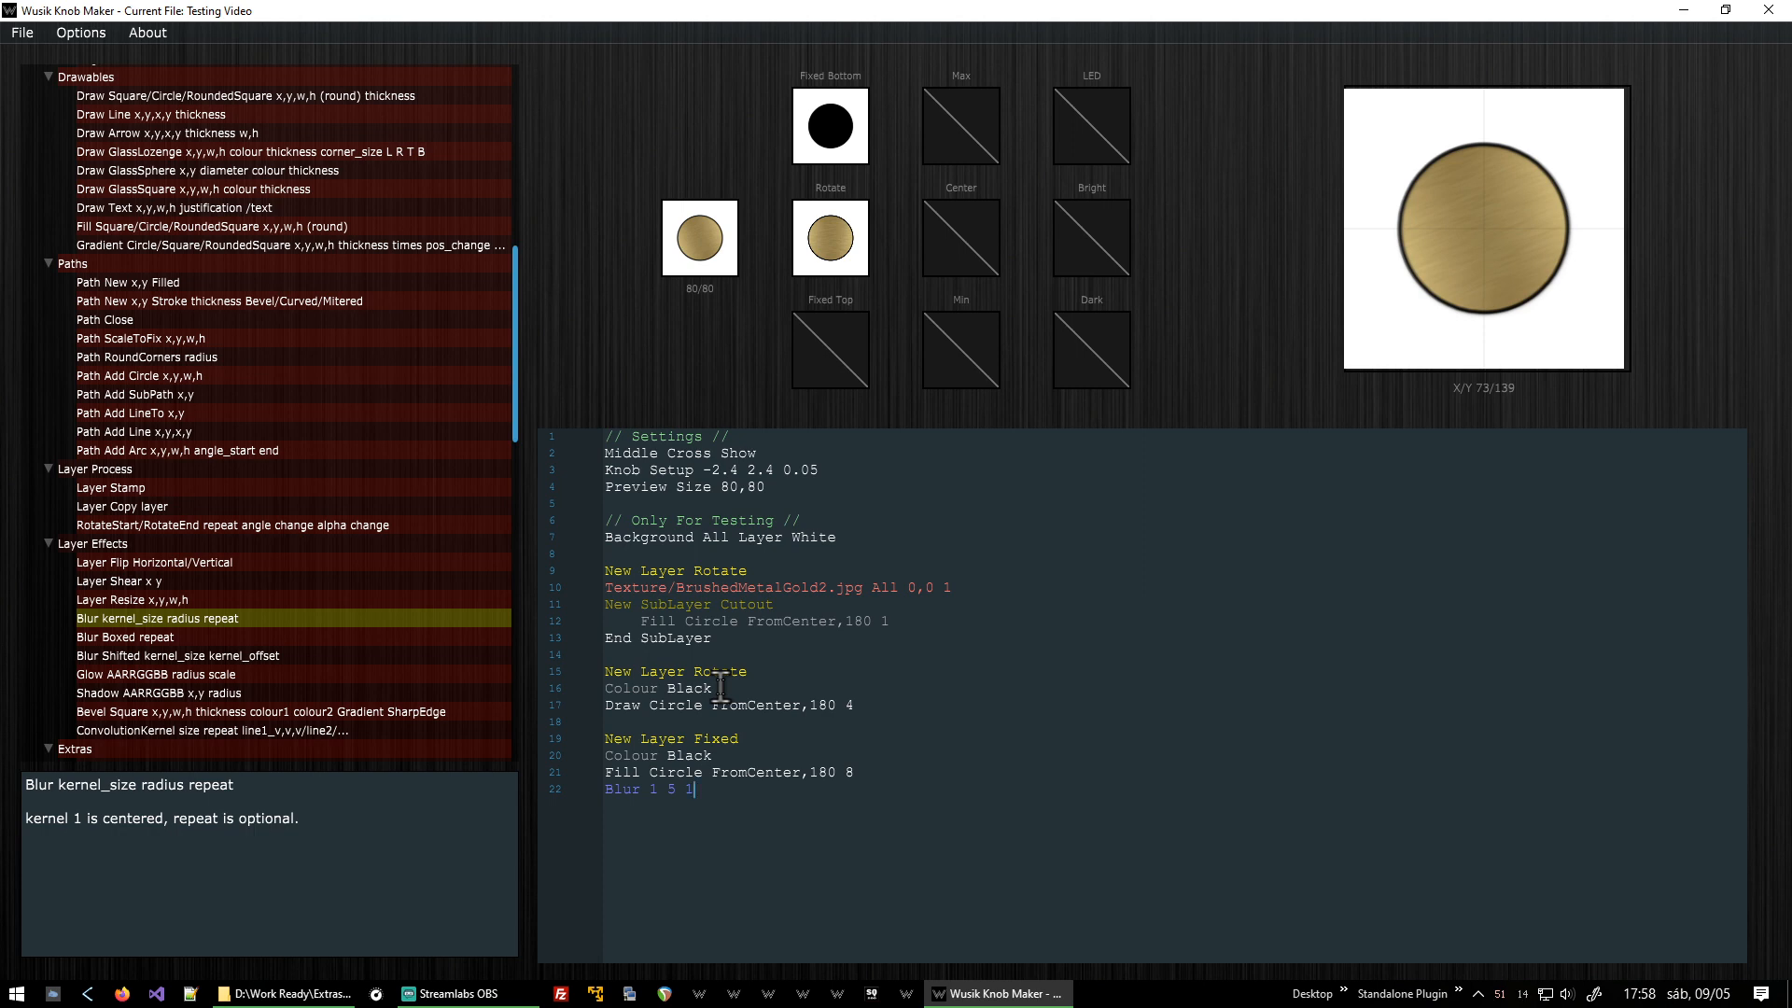
{"action": "key", "text": "Up"}
{"action": "type", "text": "0"}
Add a Layer Offset line of -8,8 to the fixed layer and set the Blur line's repeat value to 8.
{"action": "scroll", "coordinate": [270, 435], "scroll_direction": "up", "scroll_amount": 11}
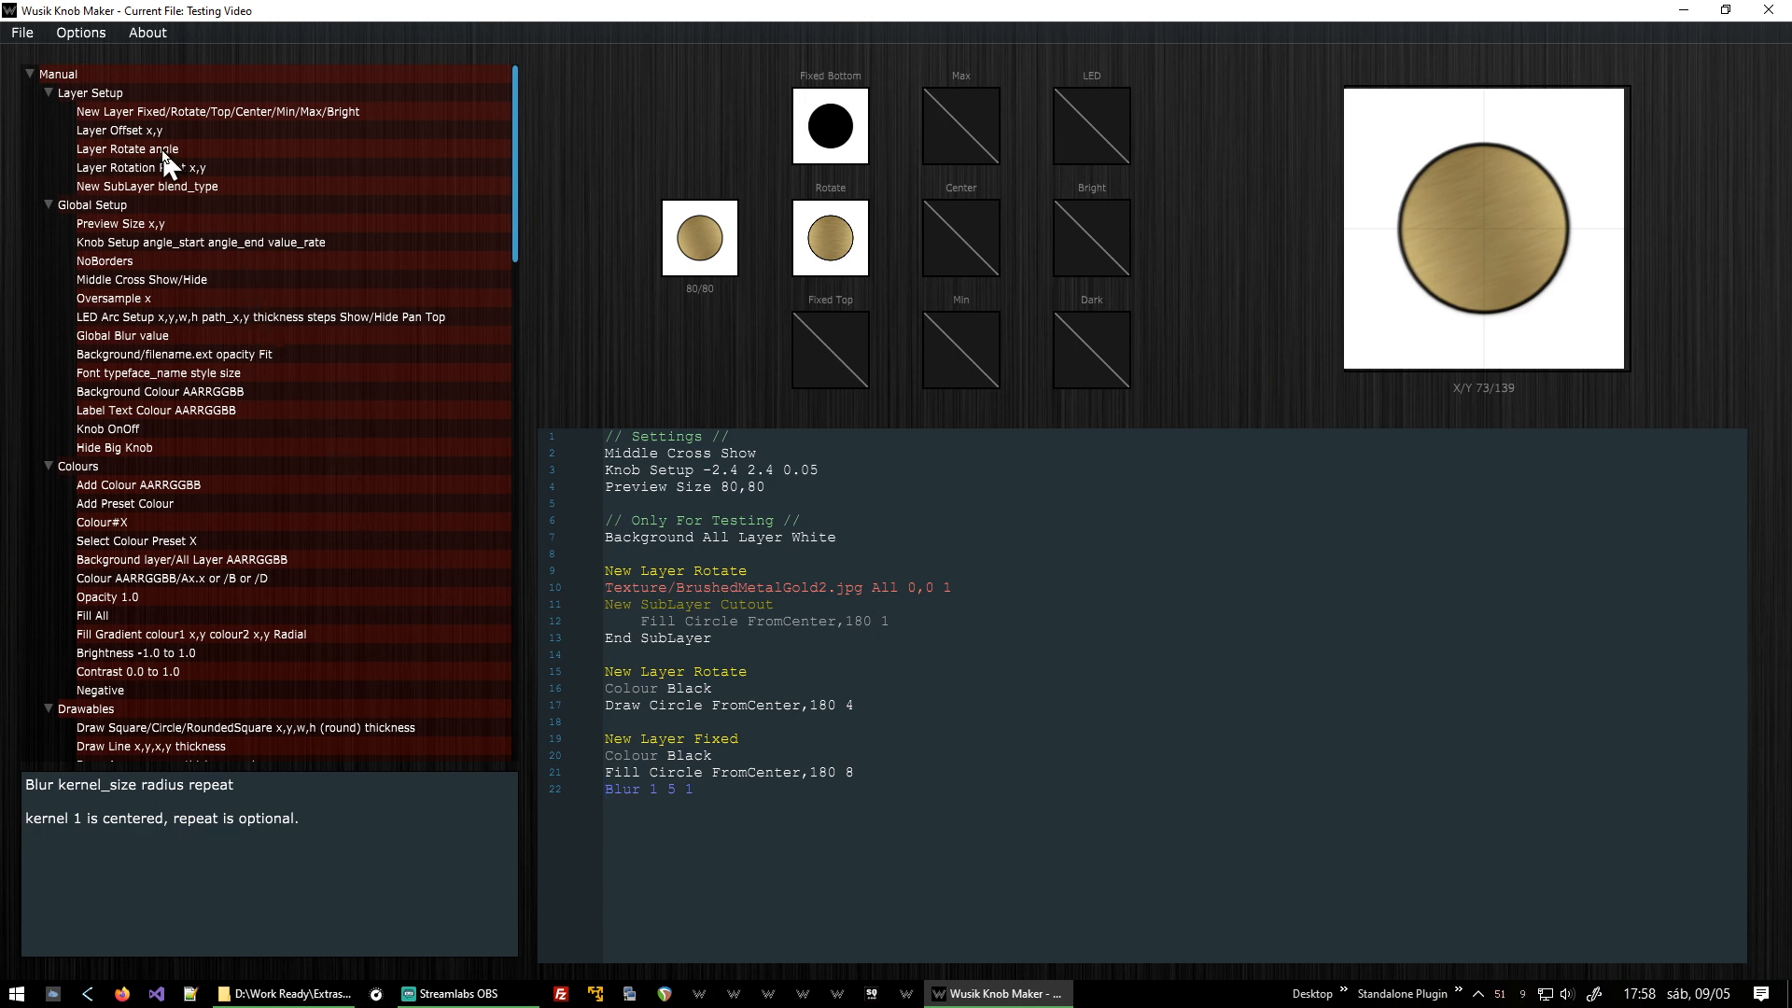
{"action": "key", "text": "Return"}
{"action": "double_click", "coordinate": [192, 126]}
{"action": "key", "text": "End"}
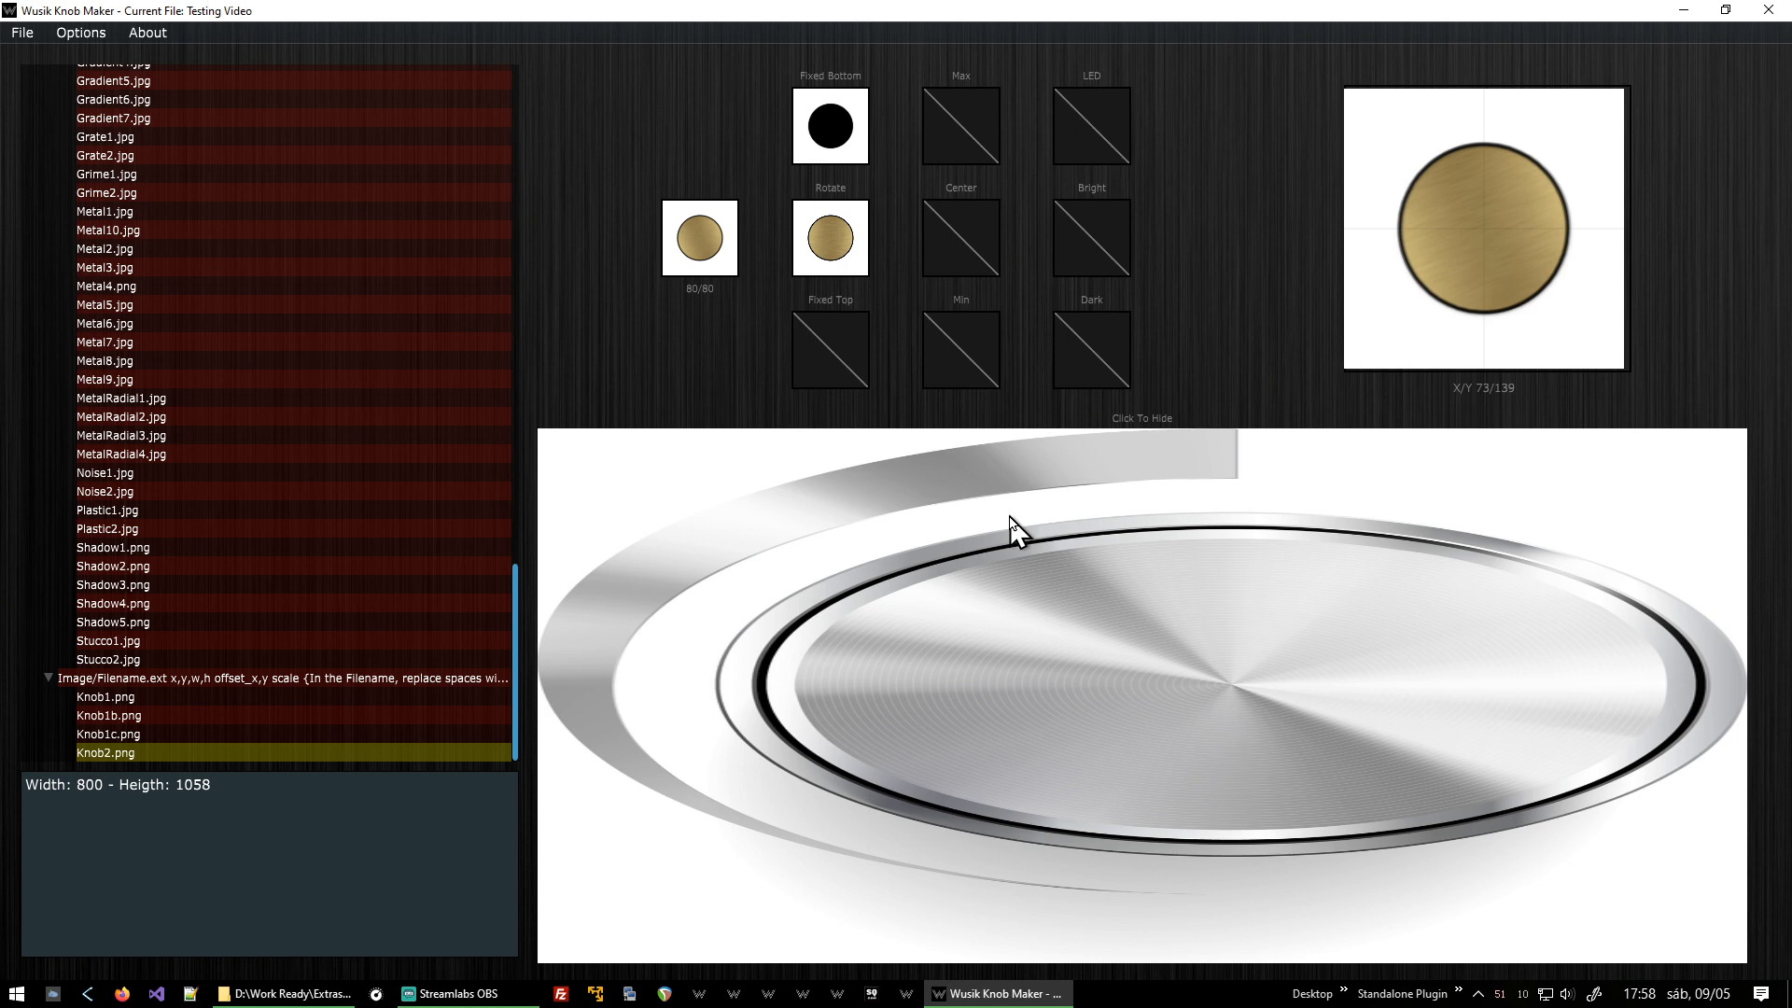
{"action": "left_click", "coordinate": [1010, 520]}
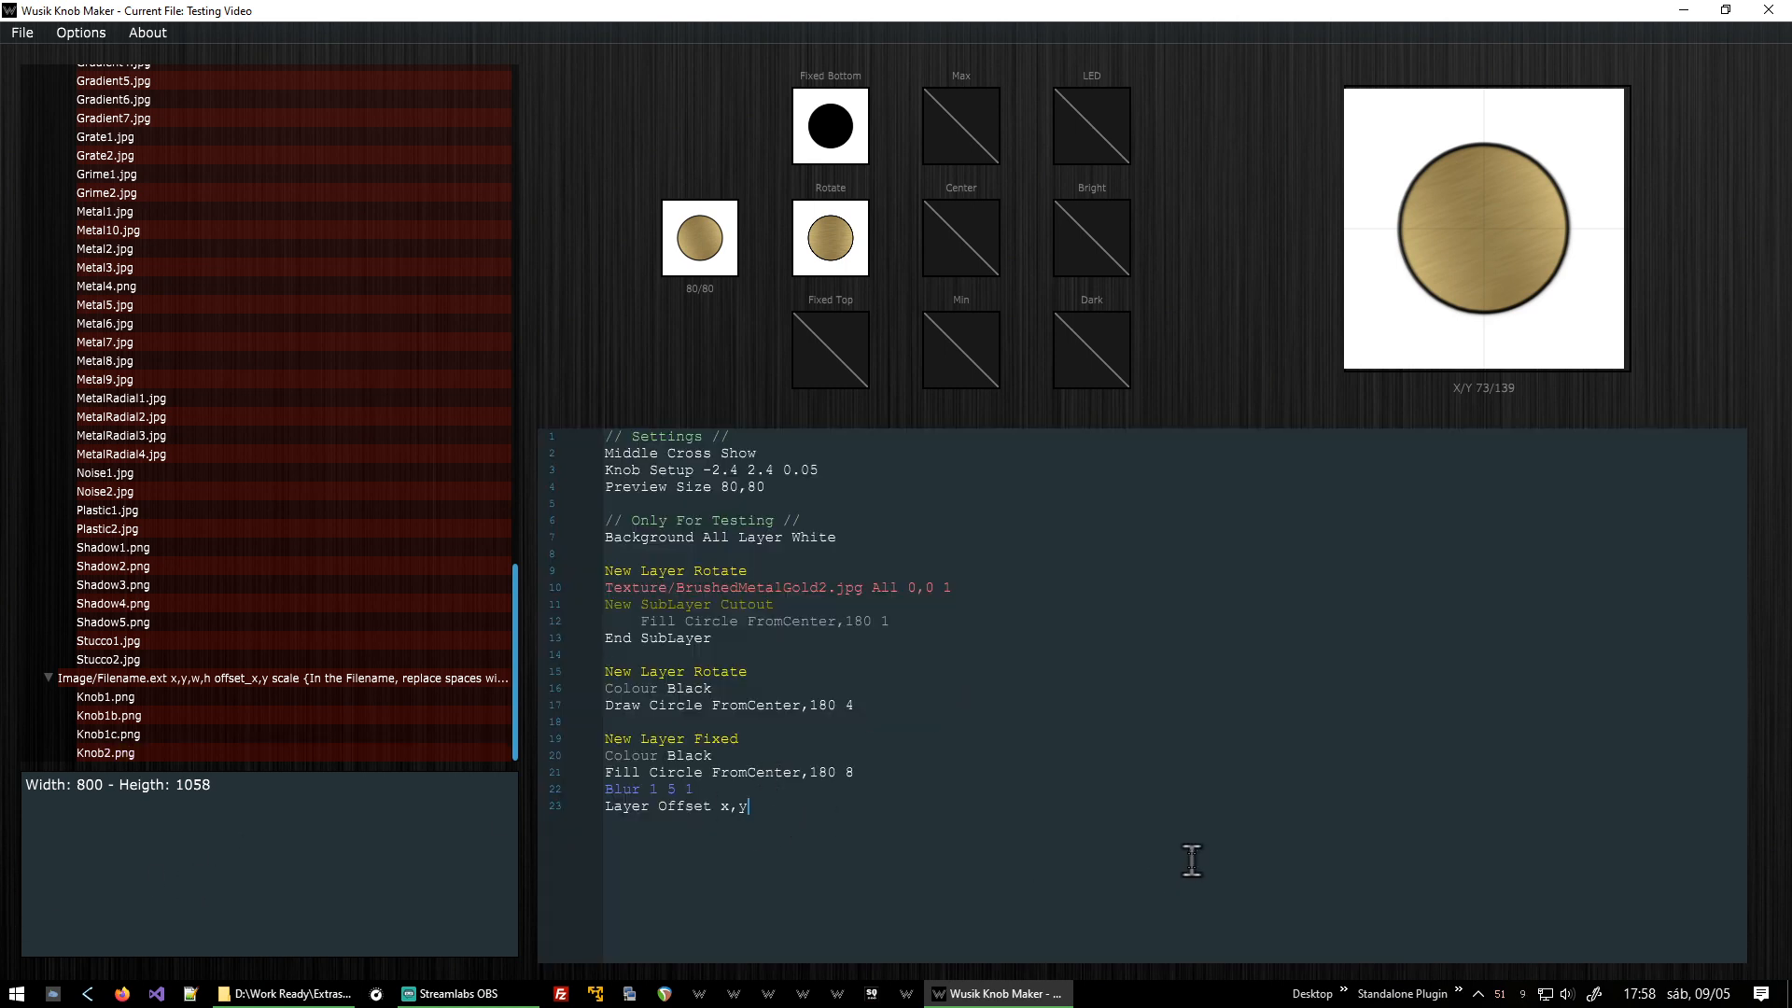
{"action": "key", "text": "BackSpace"}
{"action": "key", "text": "BackSpace"}
{"action": "key", "text": "BackSpace"}
{"action": "type", "text": "-"}
{"action": "type", "text": "89"}
{"action": "key", "text": "BackSpace"}
{"action": "type", "text": ",8"}
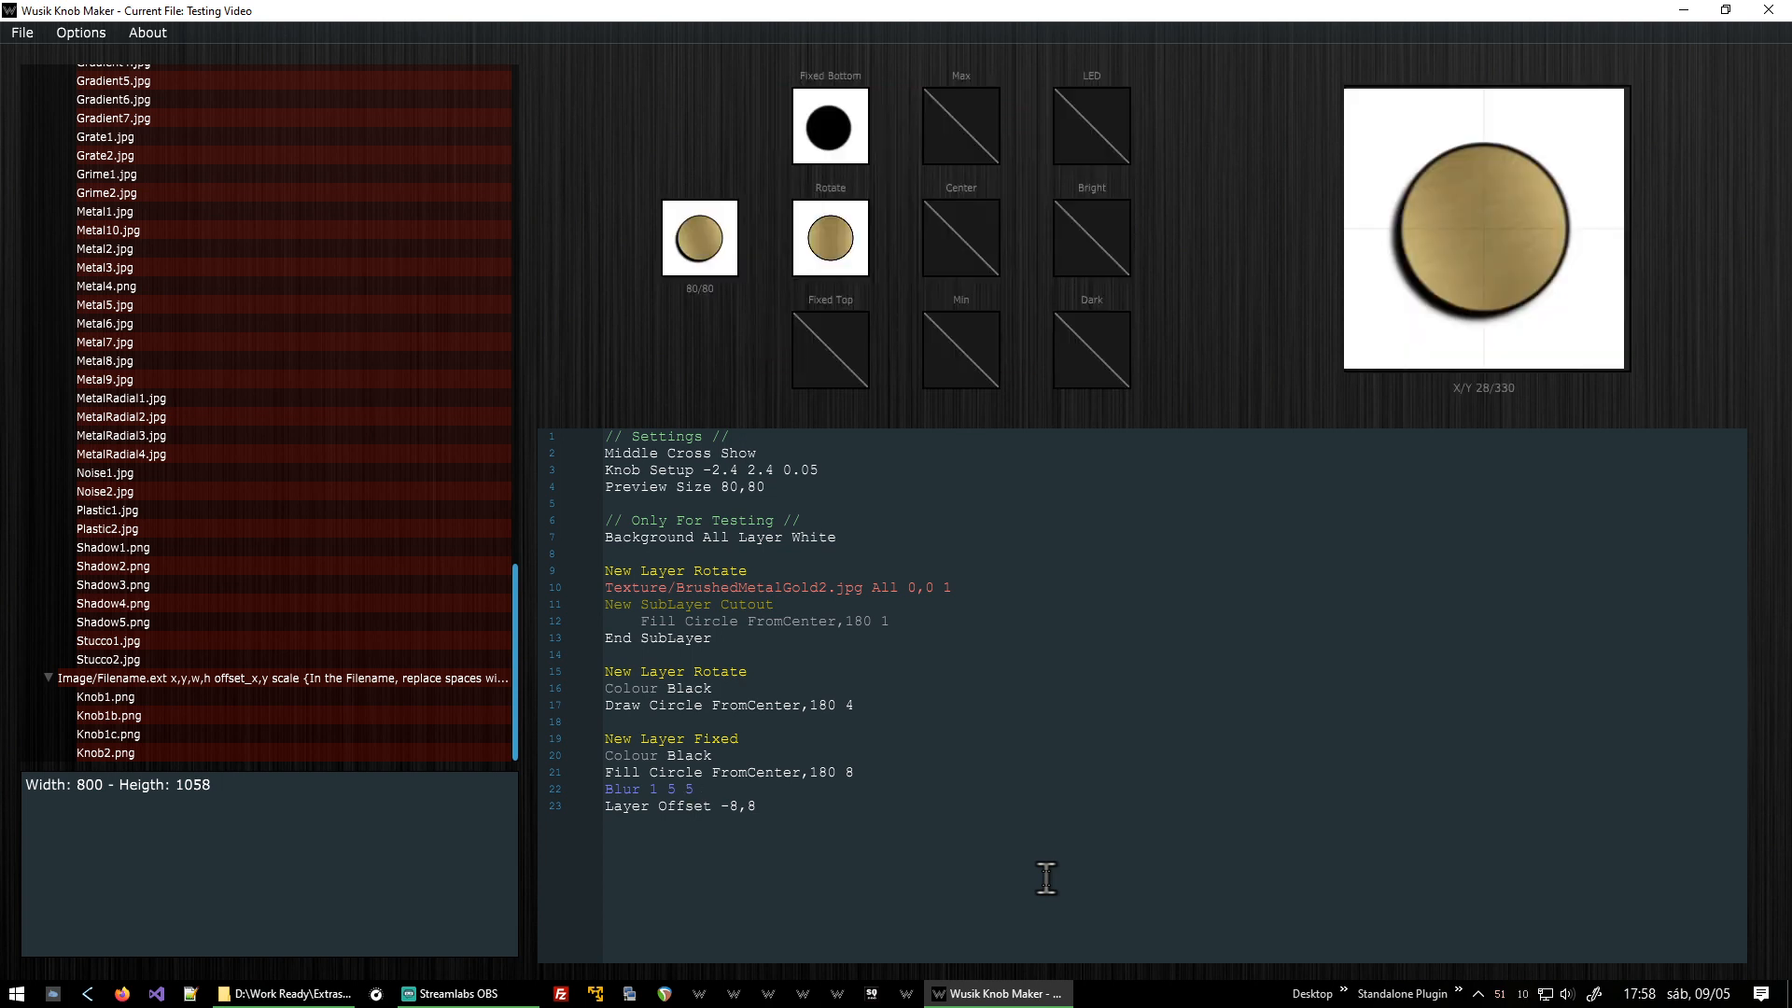
{"action": "key", "text": "BackSpace"}
{"action": "type", "text": "8"}
Add an Opacity line set to 0.6 to the fixed shadow layer.
{"action": "scroll", "coordinate": [152, 574], "scroll_direction": "up", "scroll_amount": 15}
{"action": "scroll", "coordinate": [150, 565], "scroll_direction": "up", "scroll_amount": 10}
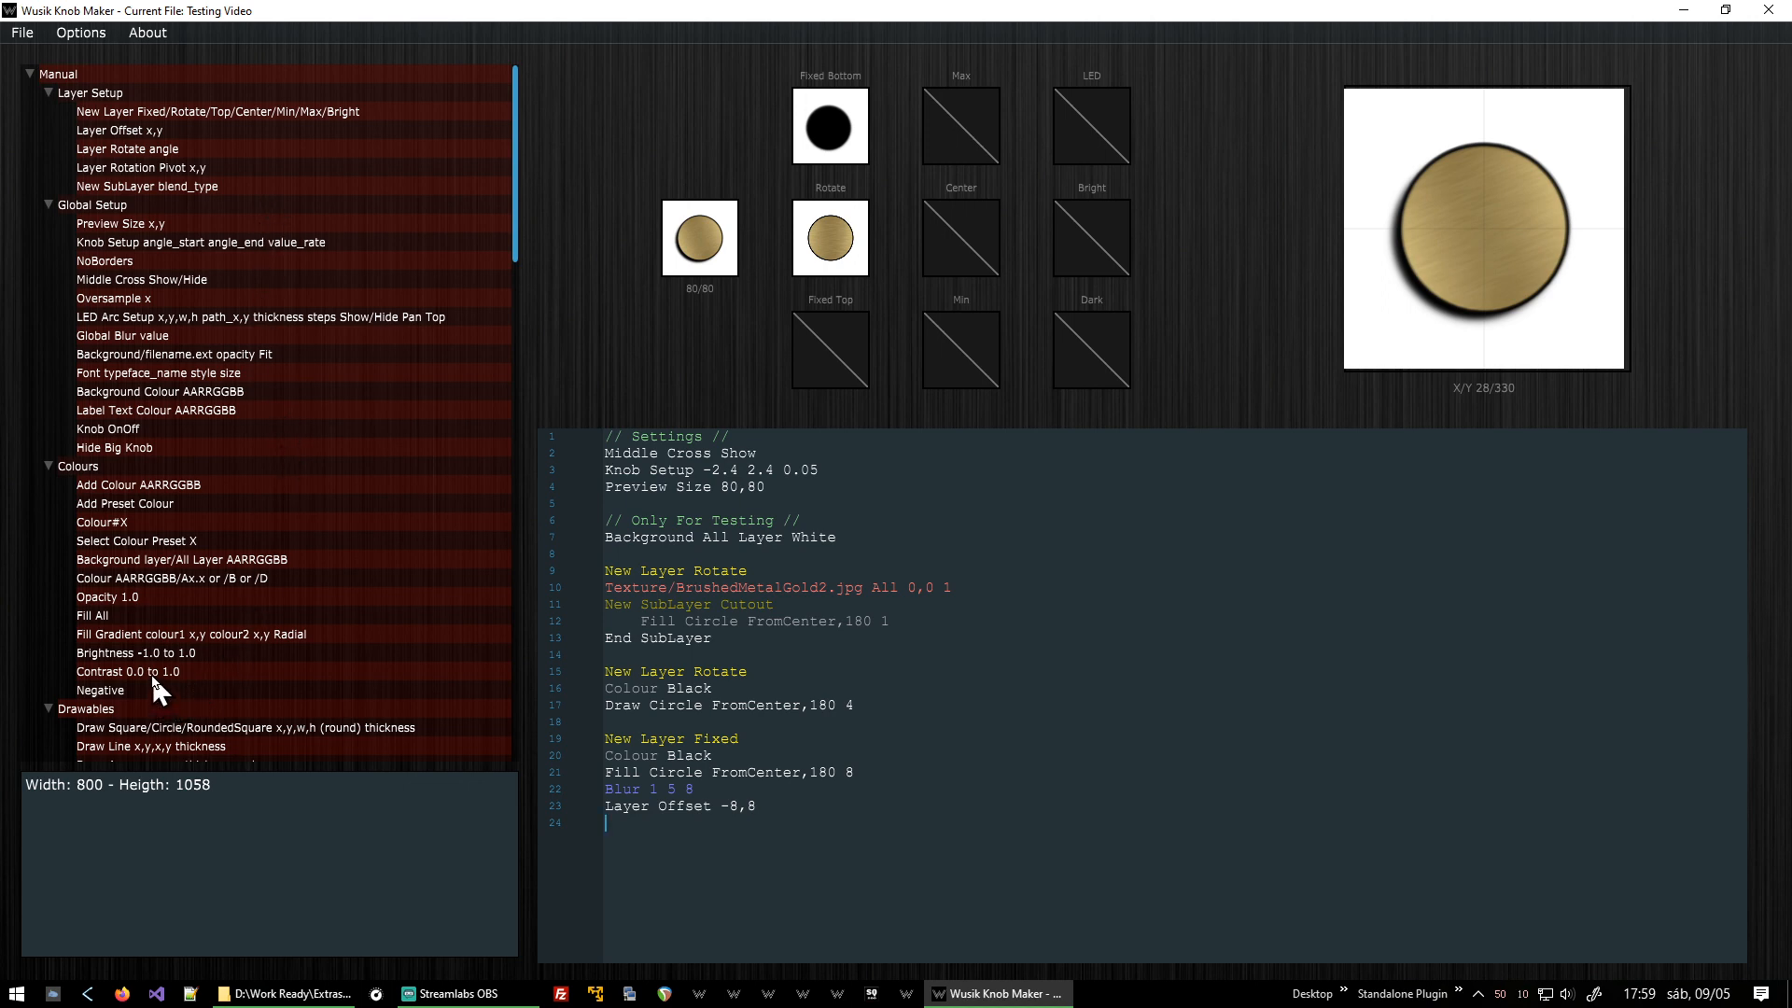
{"action": "double_click", "coordinate": [155, 597]}
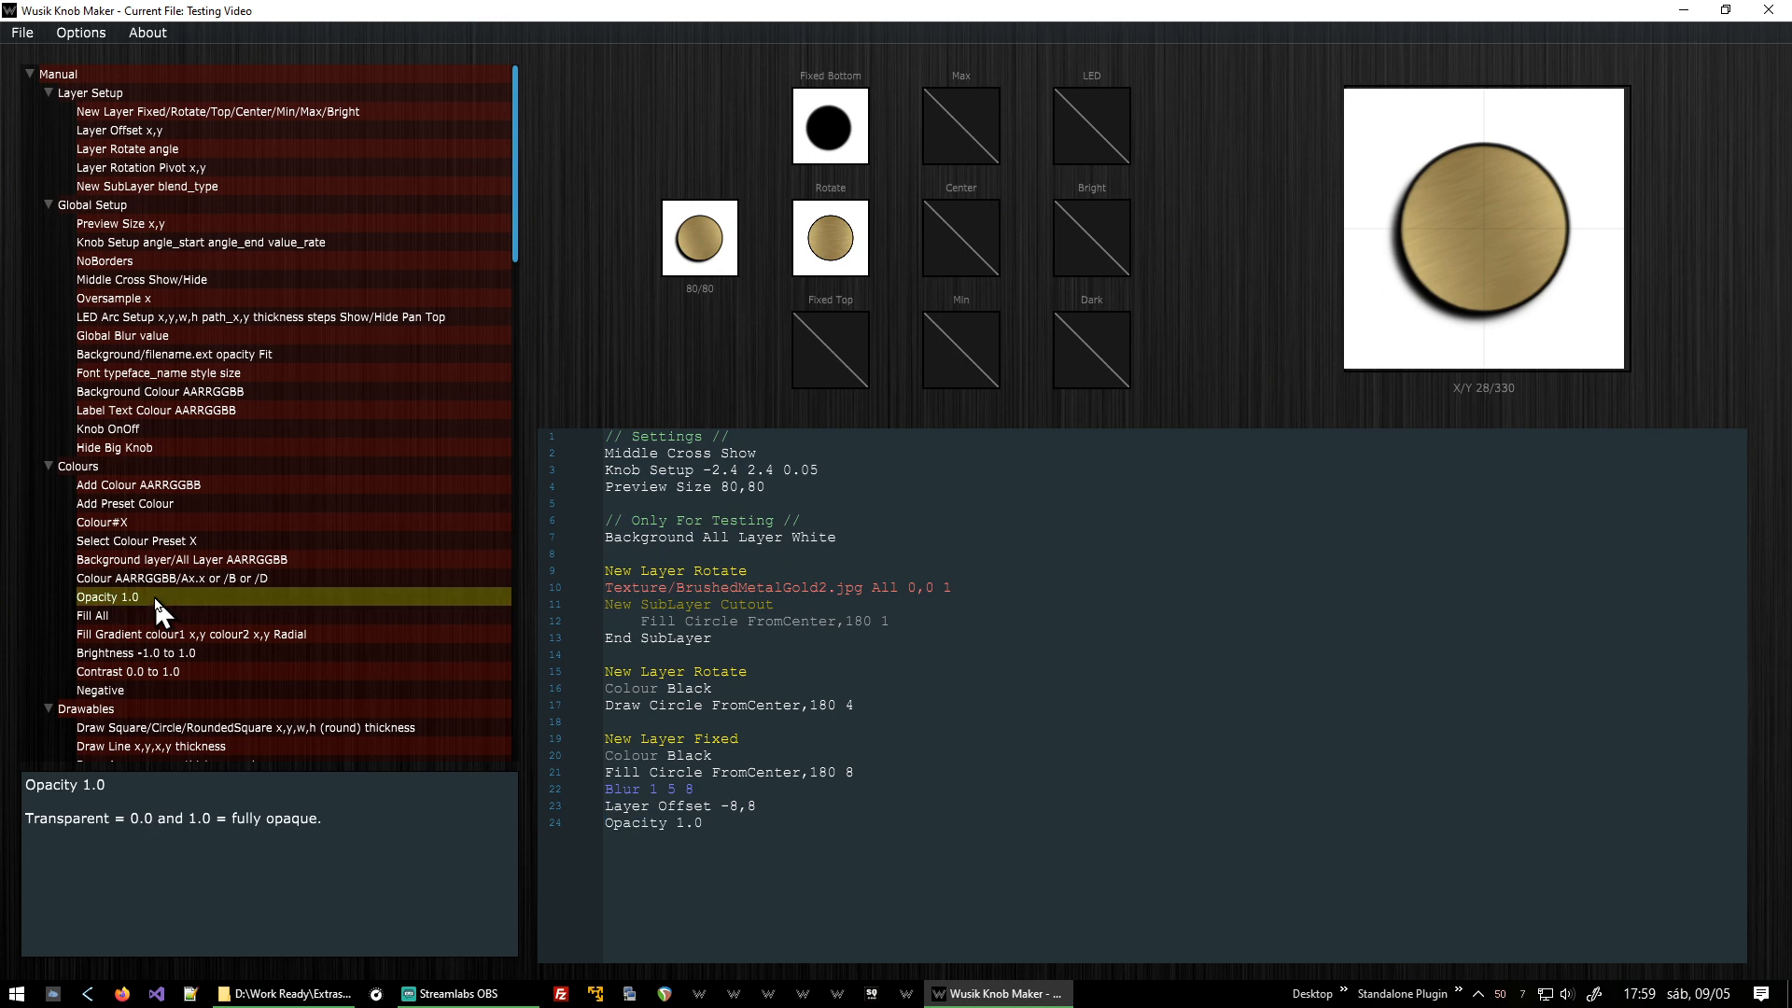
{"action": "key", "text": "BackSpace"}
{"action": "key", "text": "BackSpace"}
{"action": "key", "text": "BackSpace"}
{"action": "type", "text": "0.2"}
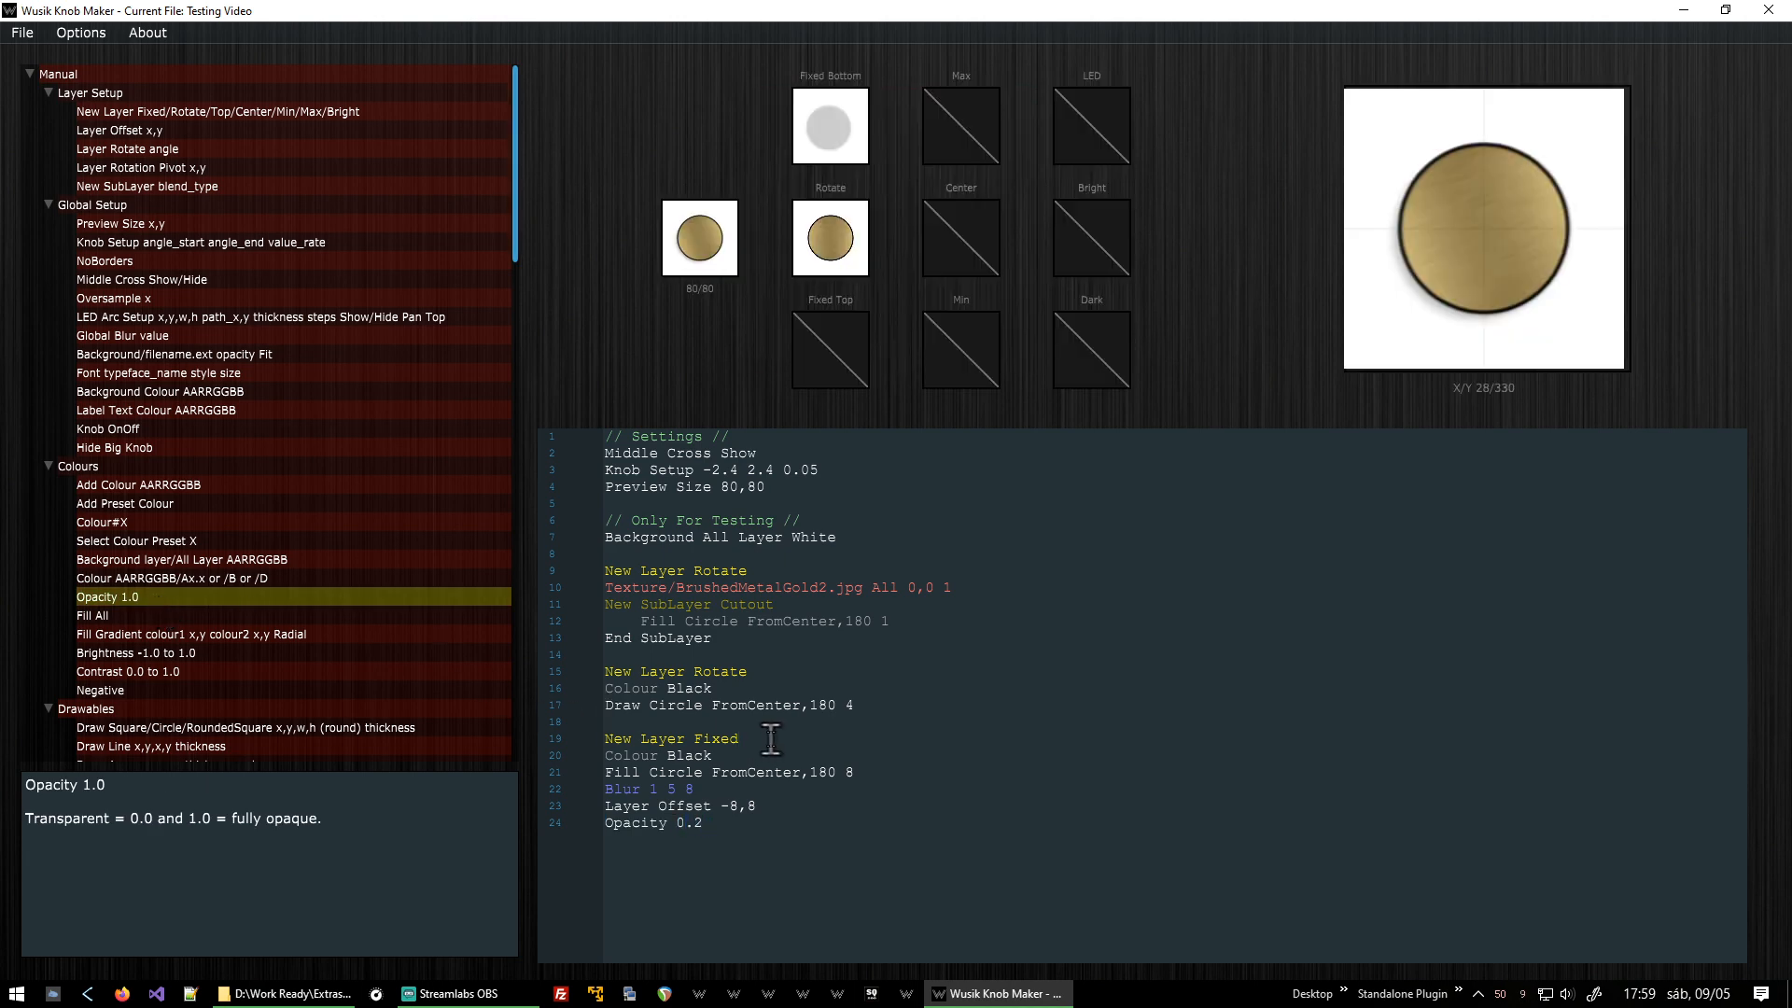
{"action": "key", "text": "BackSpace"}
{"action": "type", "text": "4"}
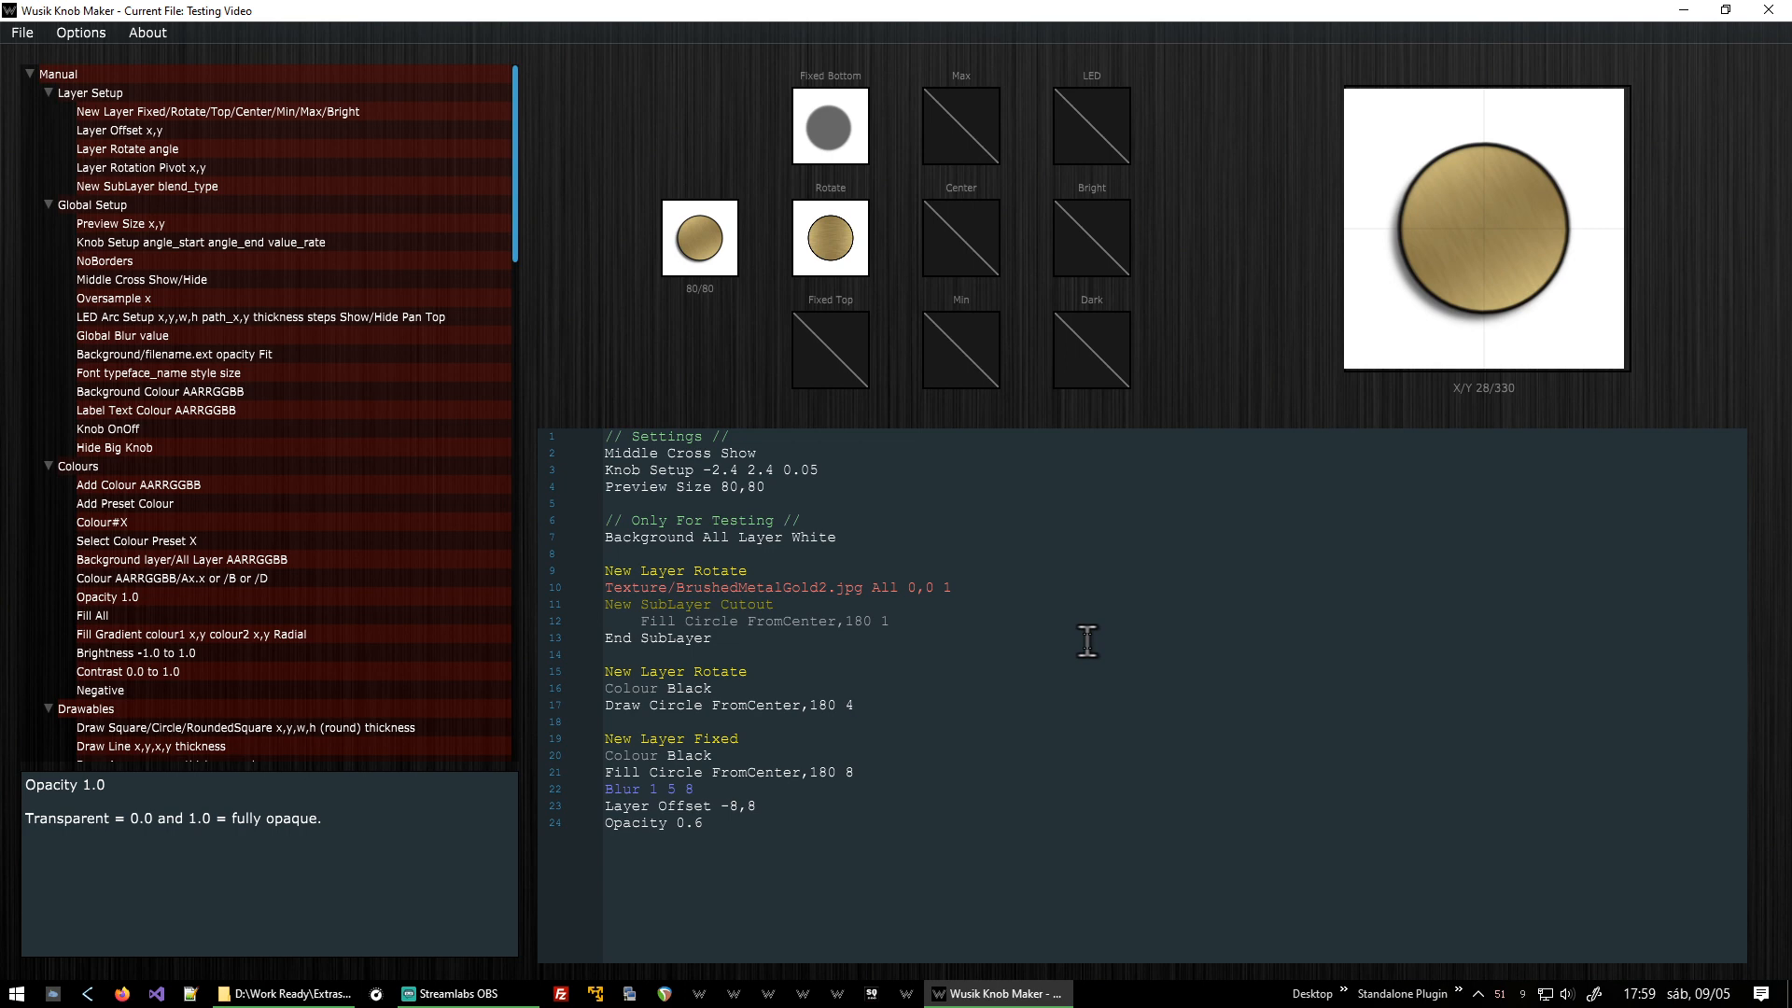
Add a Fill Circle line at 186,104 with size 12,12 and value 1 after the black border circle.
{"action": "key", "text": "Return"}
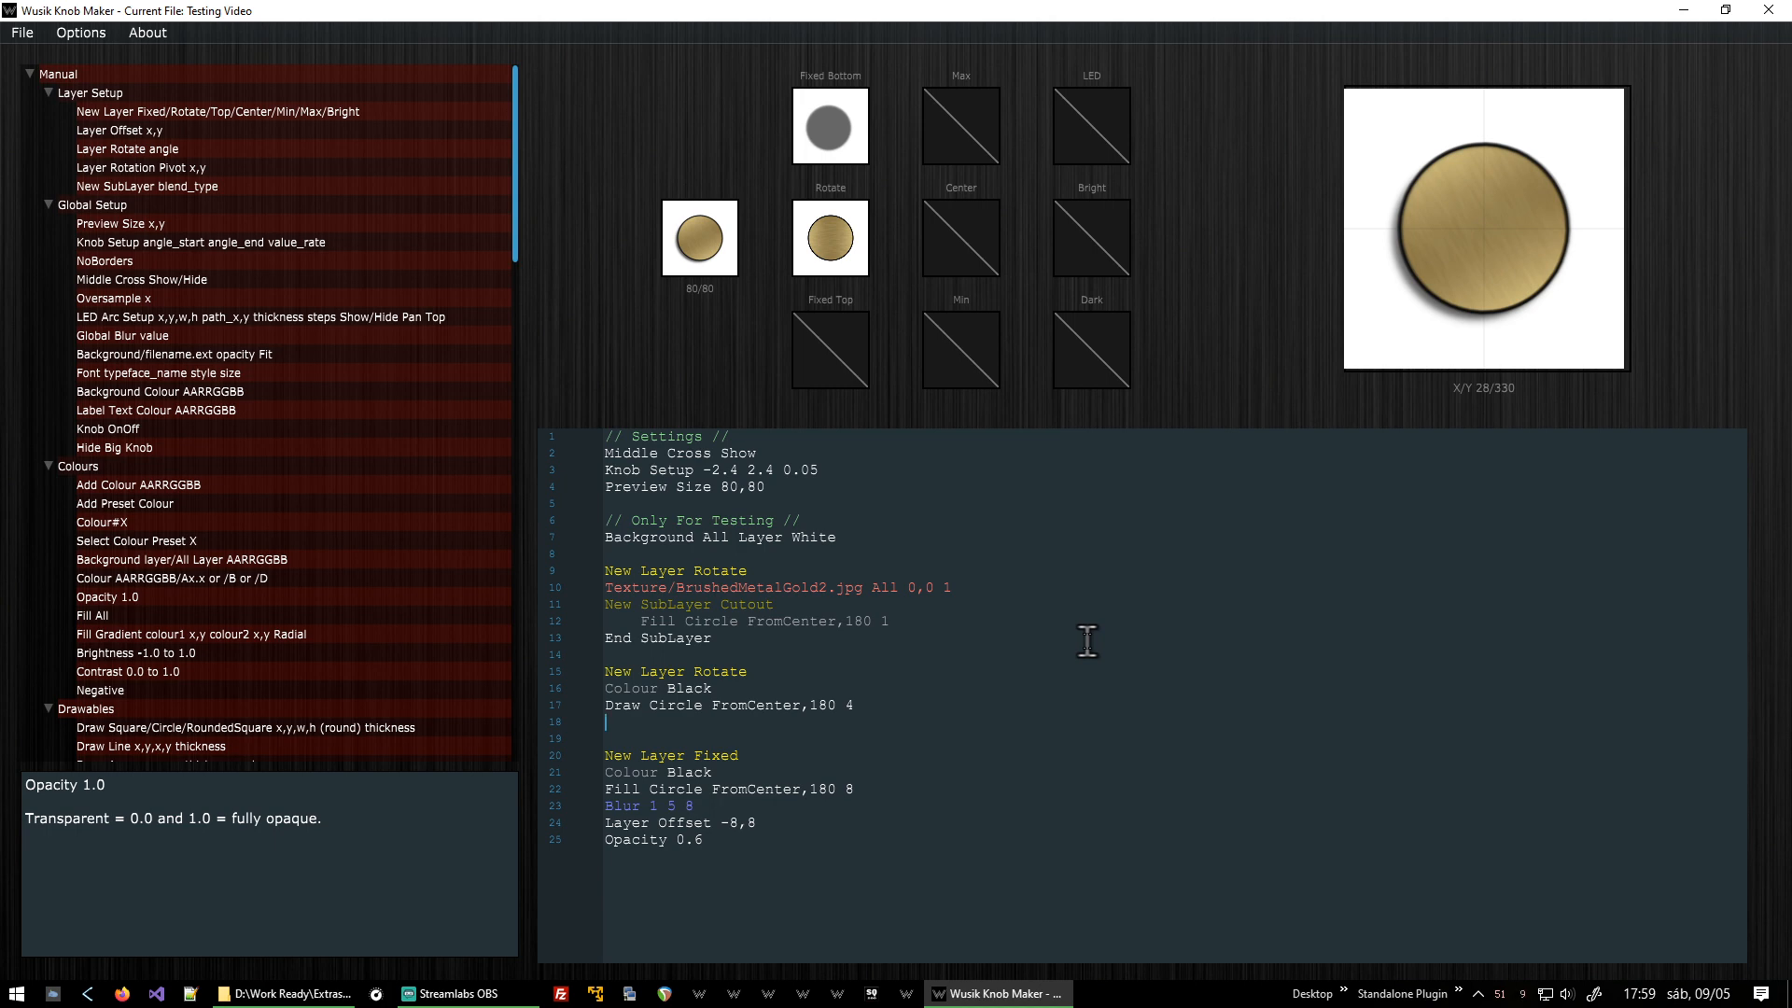
{"action": "type", "text": "Fill Circle"}
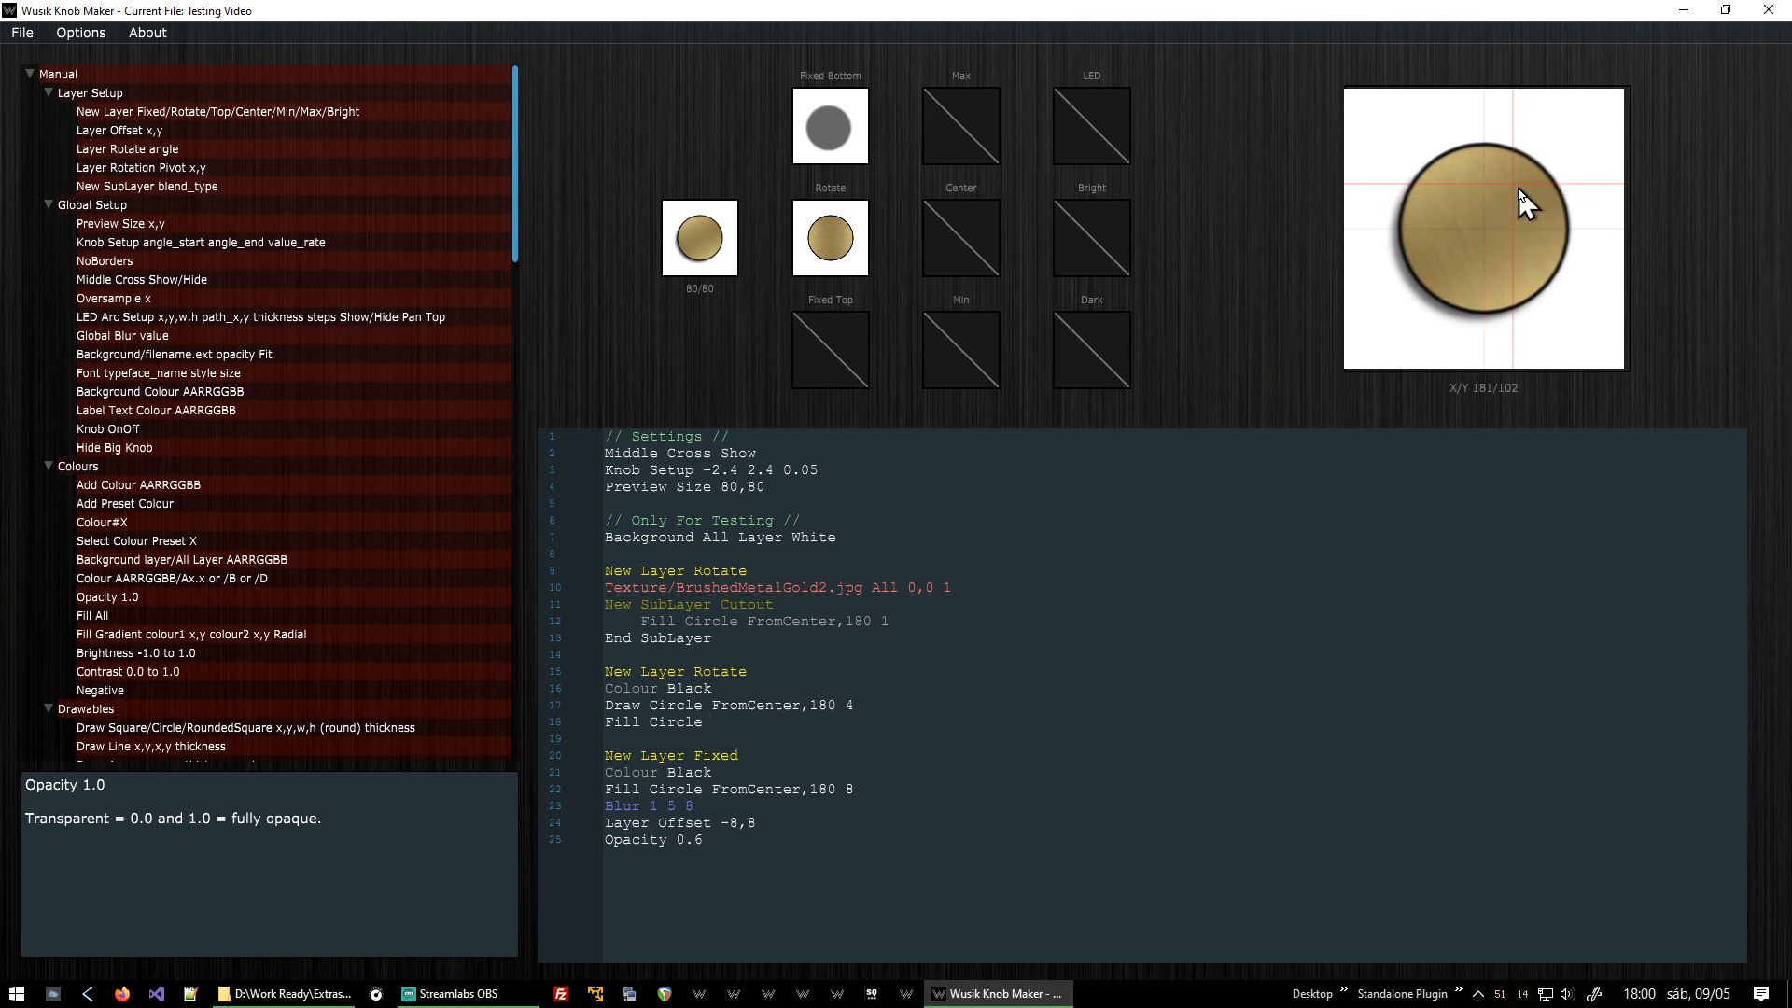
{"action": "left_click", "coordinate": [1523, 199]}
{"action": "type", "text": ",104,12,12 1"}
{"action": "key", "text": "Return"}
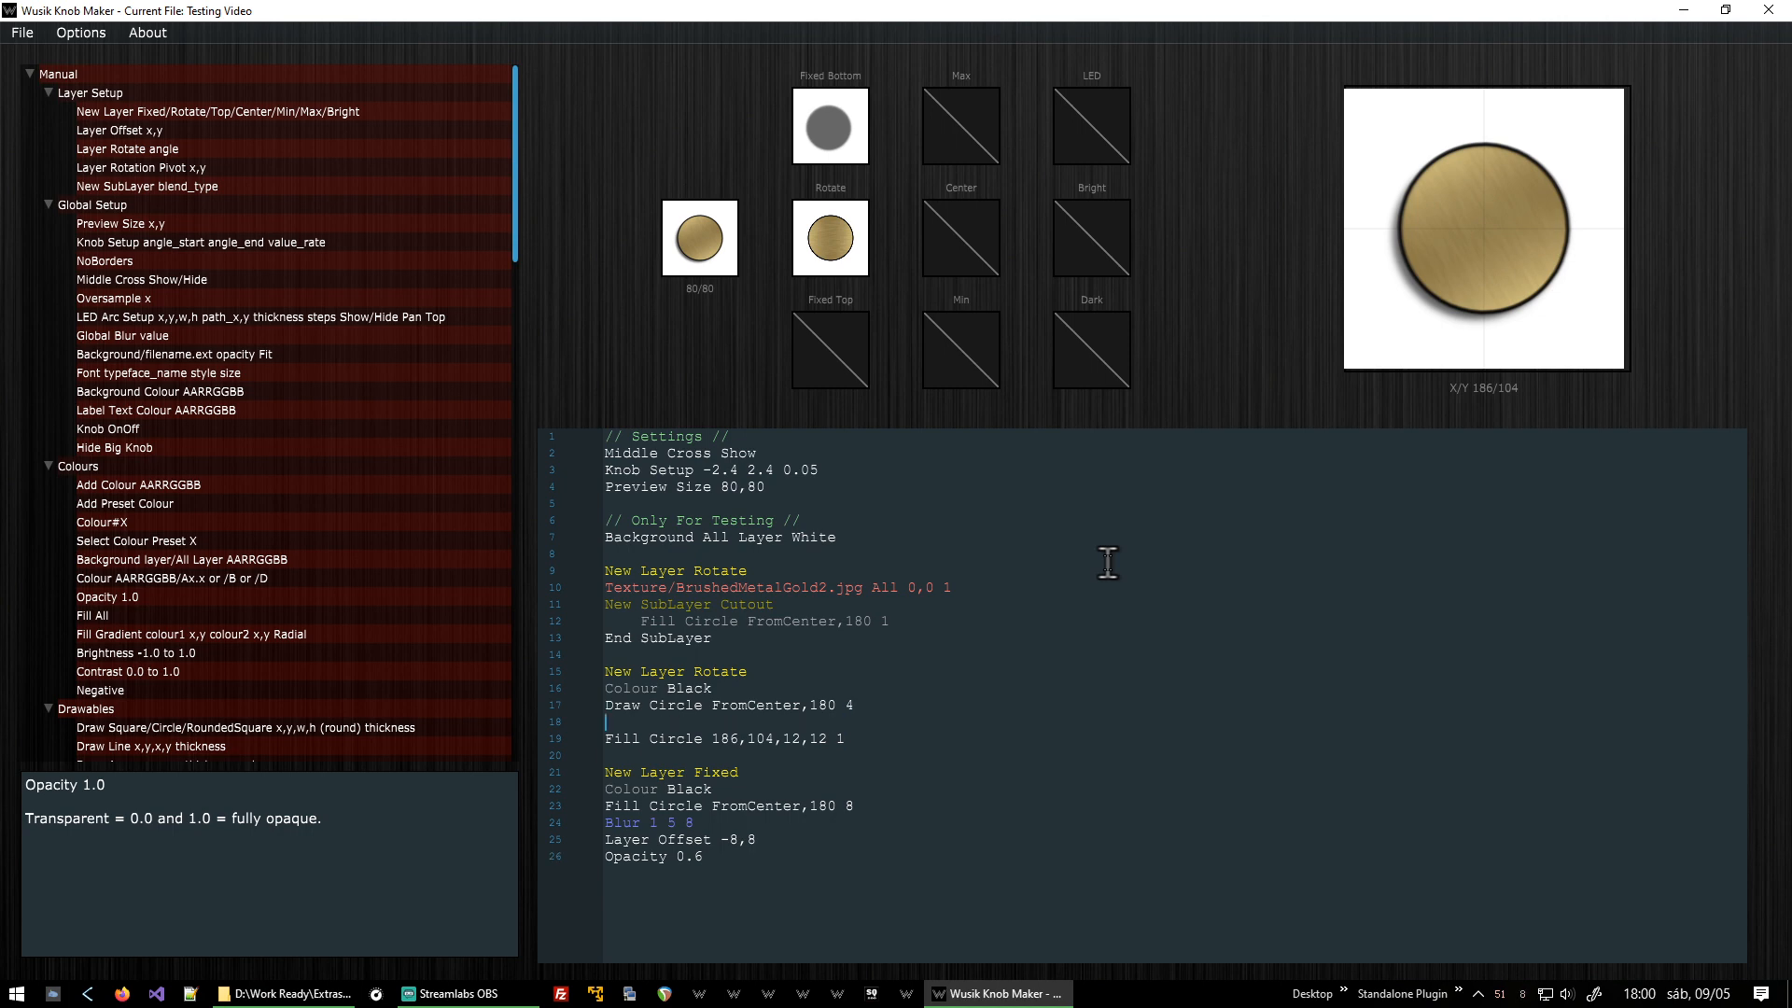
Put the small Fill Circle on its own New Layer Rotate with a Colour White line.
{"action": "key", "text": "Return"}
{"action": "key", "text": "shift+End"}
{"action": "key", "text": "Down"}
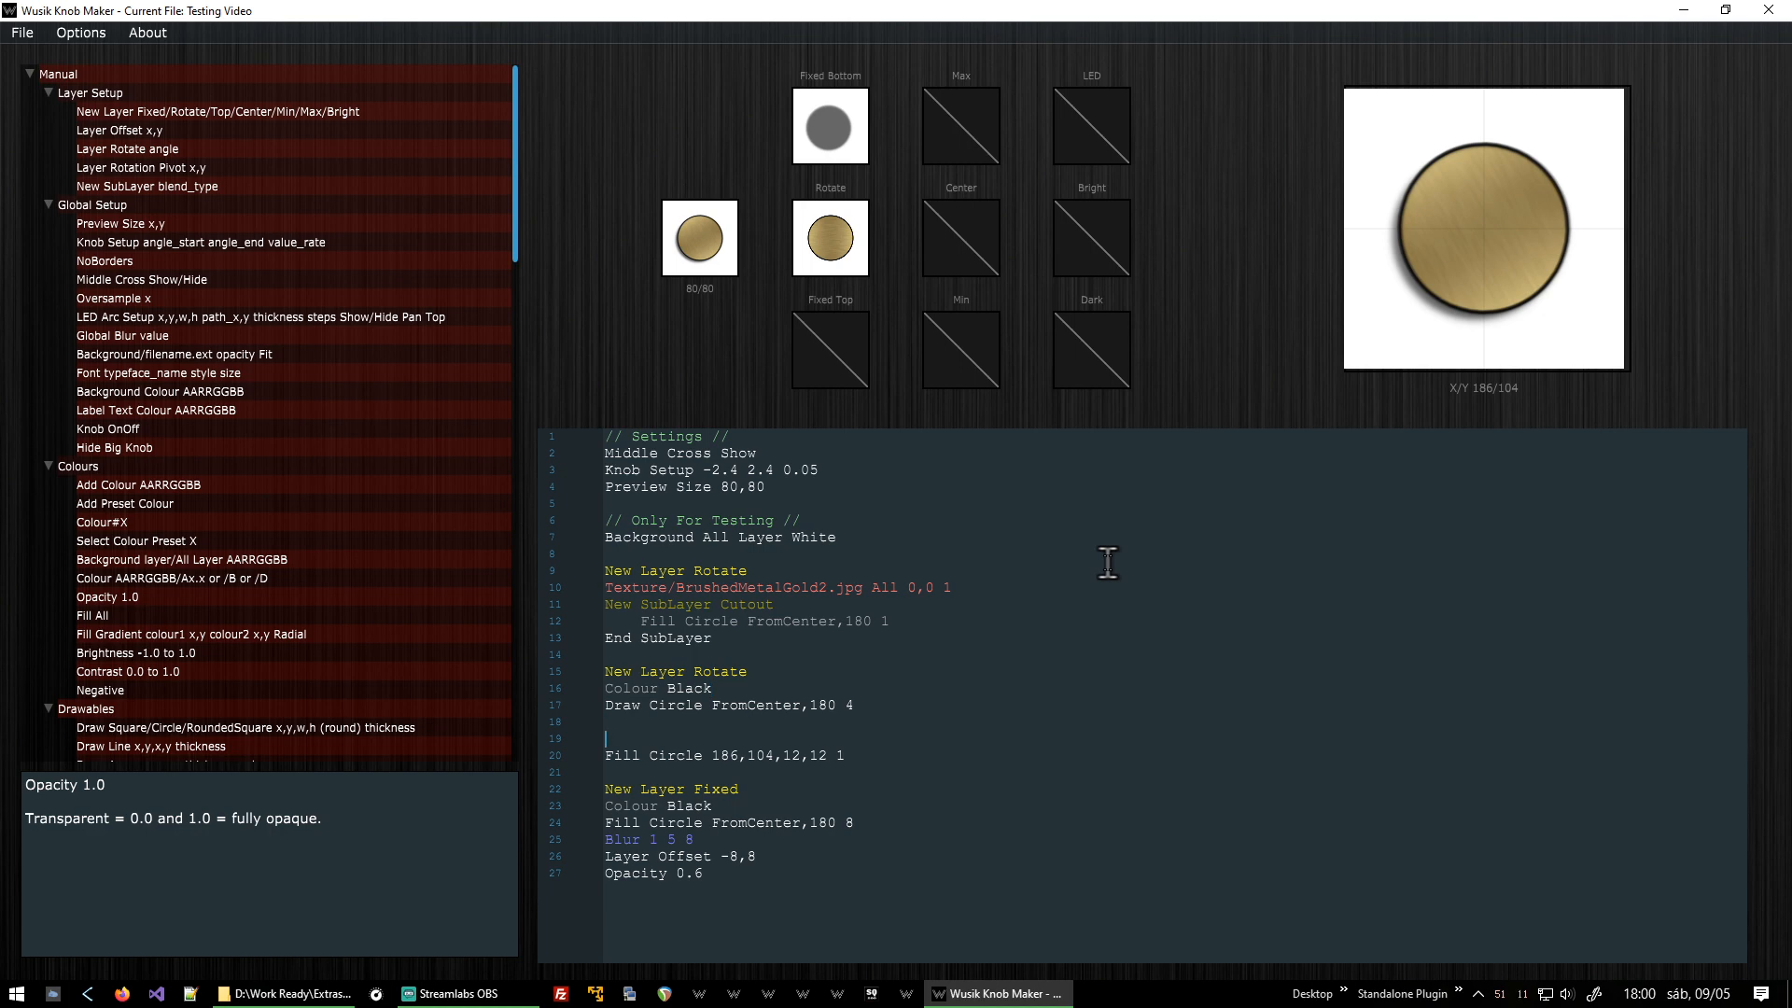
{"action": "key", "text": "ctrl+v"}
{"action": "key", "text": "Return"}
{"action": "type", "text": "Colour White"}
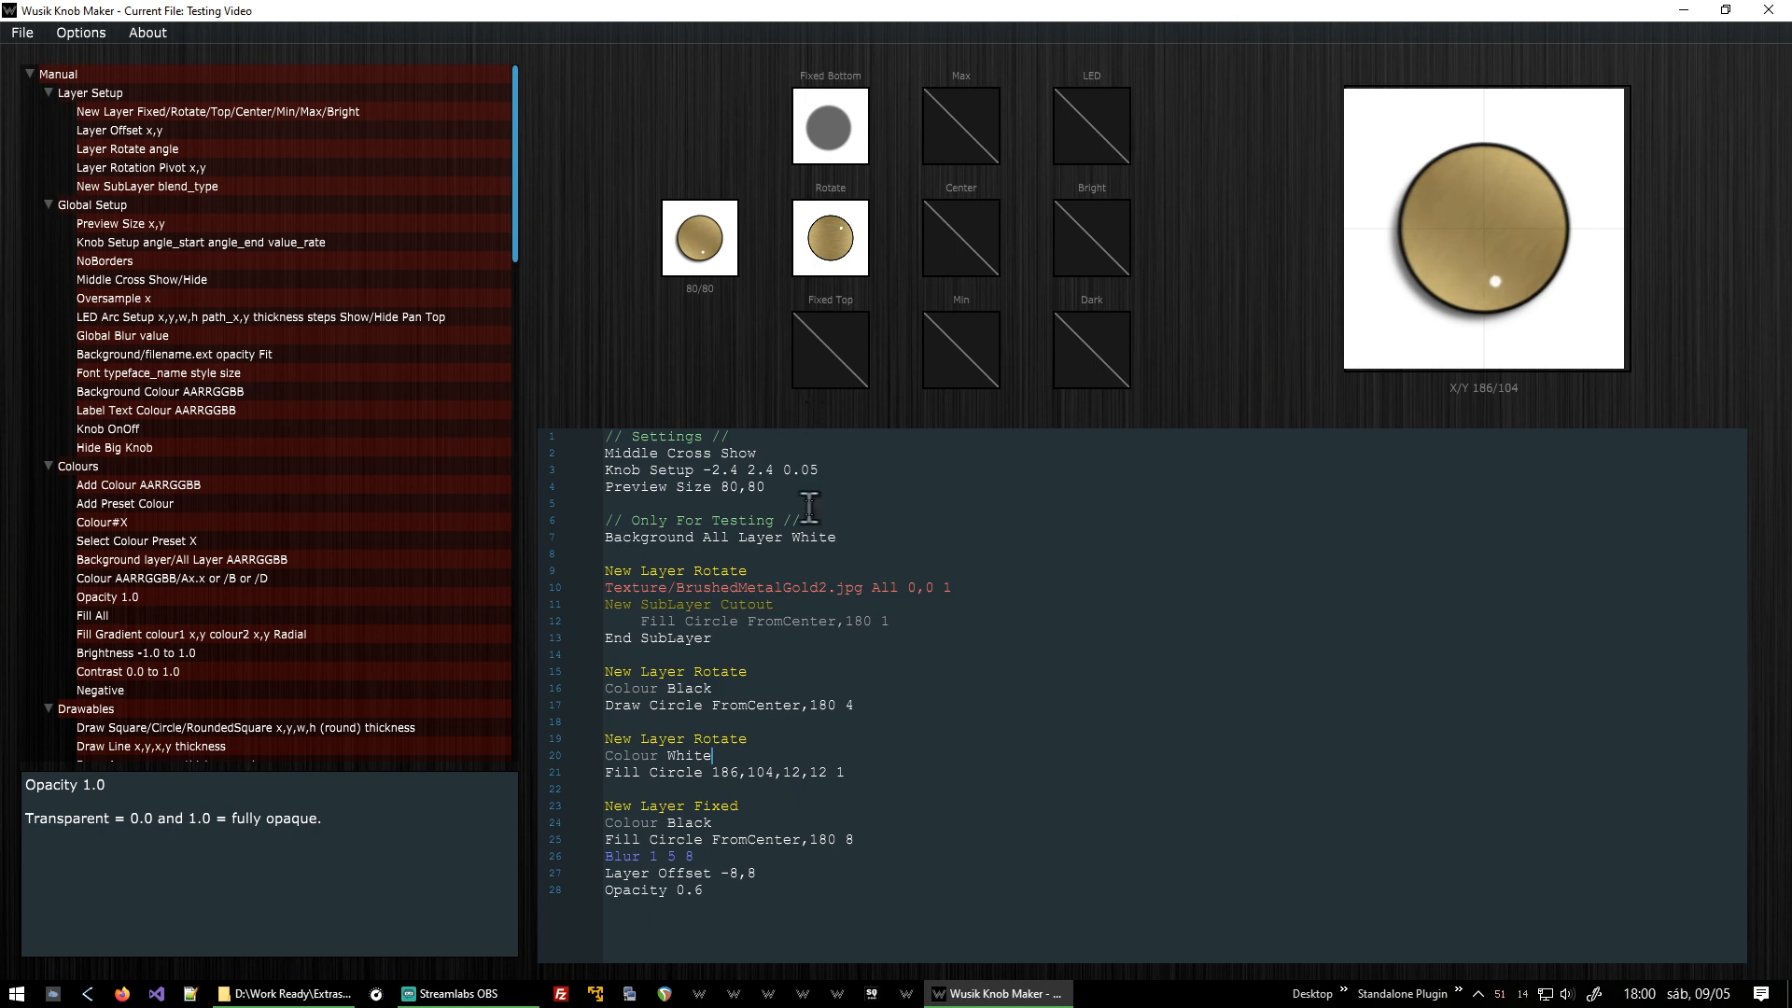
Set the Knob Setup value rate to 0.1.
{"action": "left_click", "coordinate": [826, 469]}
{"action": "key", "text": "BackSpace"}
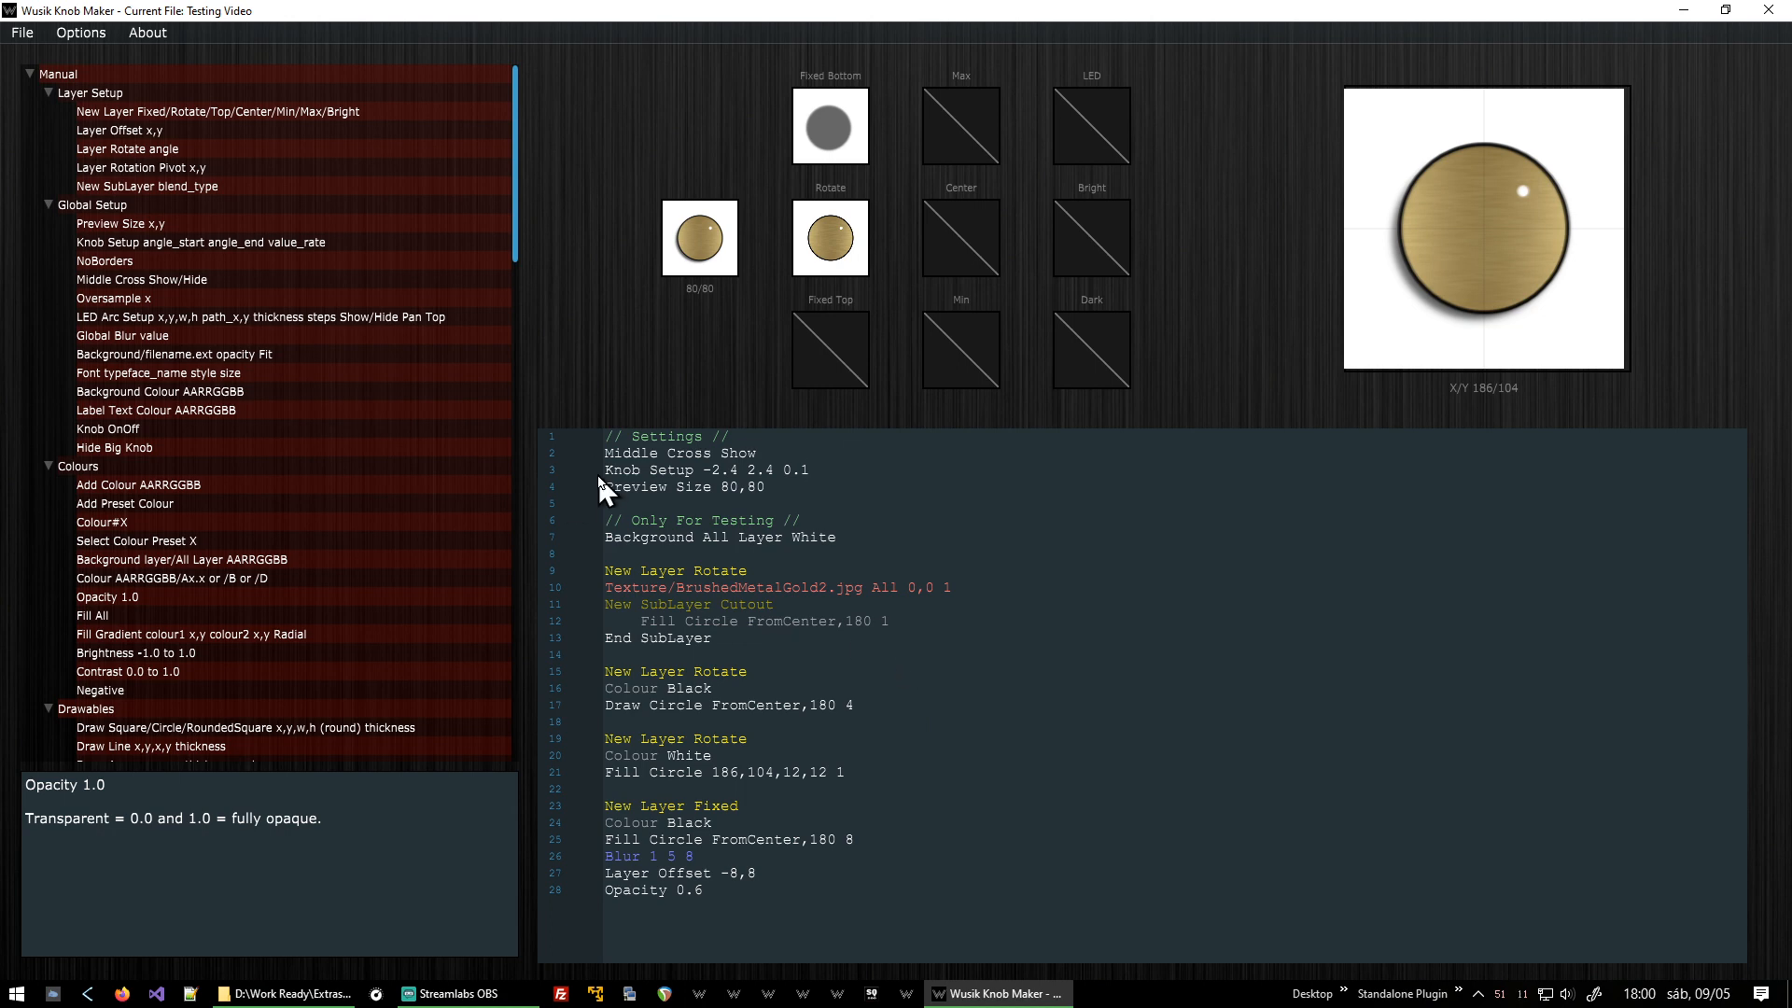
{"action": "left_click", "coordinate": [703, 471]}
{"action": "key", "text": "shift+Right"}
{"action": "key", "text": "shift+Right"}
{"action": "key", "text": "shift+Right"}
{"action": "key", "text": "Right"}
{"action": "key", "text": "shift+Right"}
{"action": "key", "text": "shift+Right"}
{"action": "key", "text": "shift+Right"}
{"action": "key", "text": "shift+Right"}
{"action": "key", "text": "Down"}
Change the white dot's Fill Circle to position 140,104 and size 20,20.
{"action": "left_click", "coordinate": [857, 773]}
{"action": "key", "text": "Left"}
{"action": "key", "text": "Left"}
{"action": "key", "text": "Left"}
{"action": "key", "text": "shift+Left"}
{"action": "key", "text": "shift+Left"}
{"action": "key", "text": "shift+Left"}
{"action": "key", "text": "shift+Left"}
{"action": "key", "text": "shift+Left"}
{"action": "key", "text": "shift+Left"}
{"action": "key", "text": "shift+Left"}
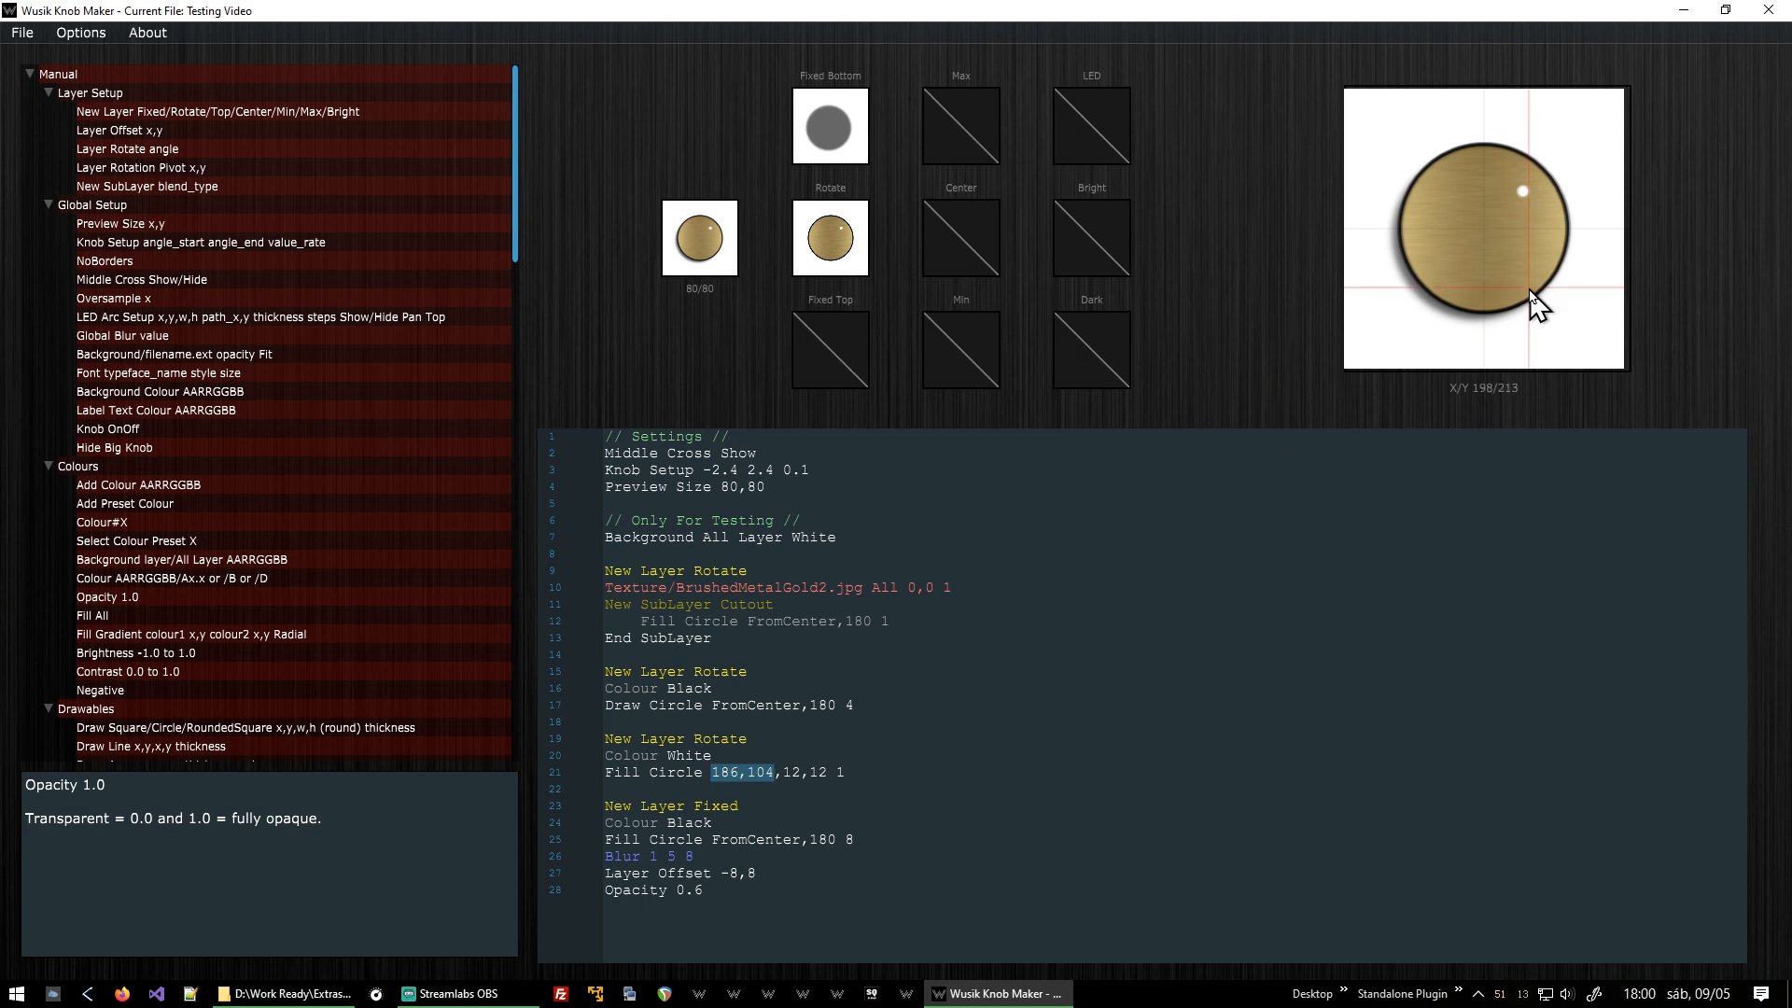
{"action": "key", "text": "Left"}
{"action": "key", "text": "Right"}
{"action": "key", "text": "Delete"}
{"action": "key", "text": "Delete"}
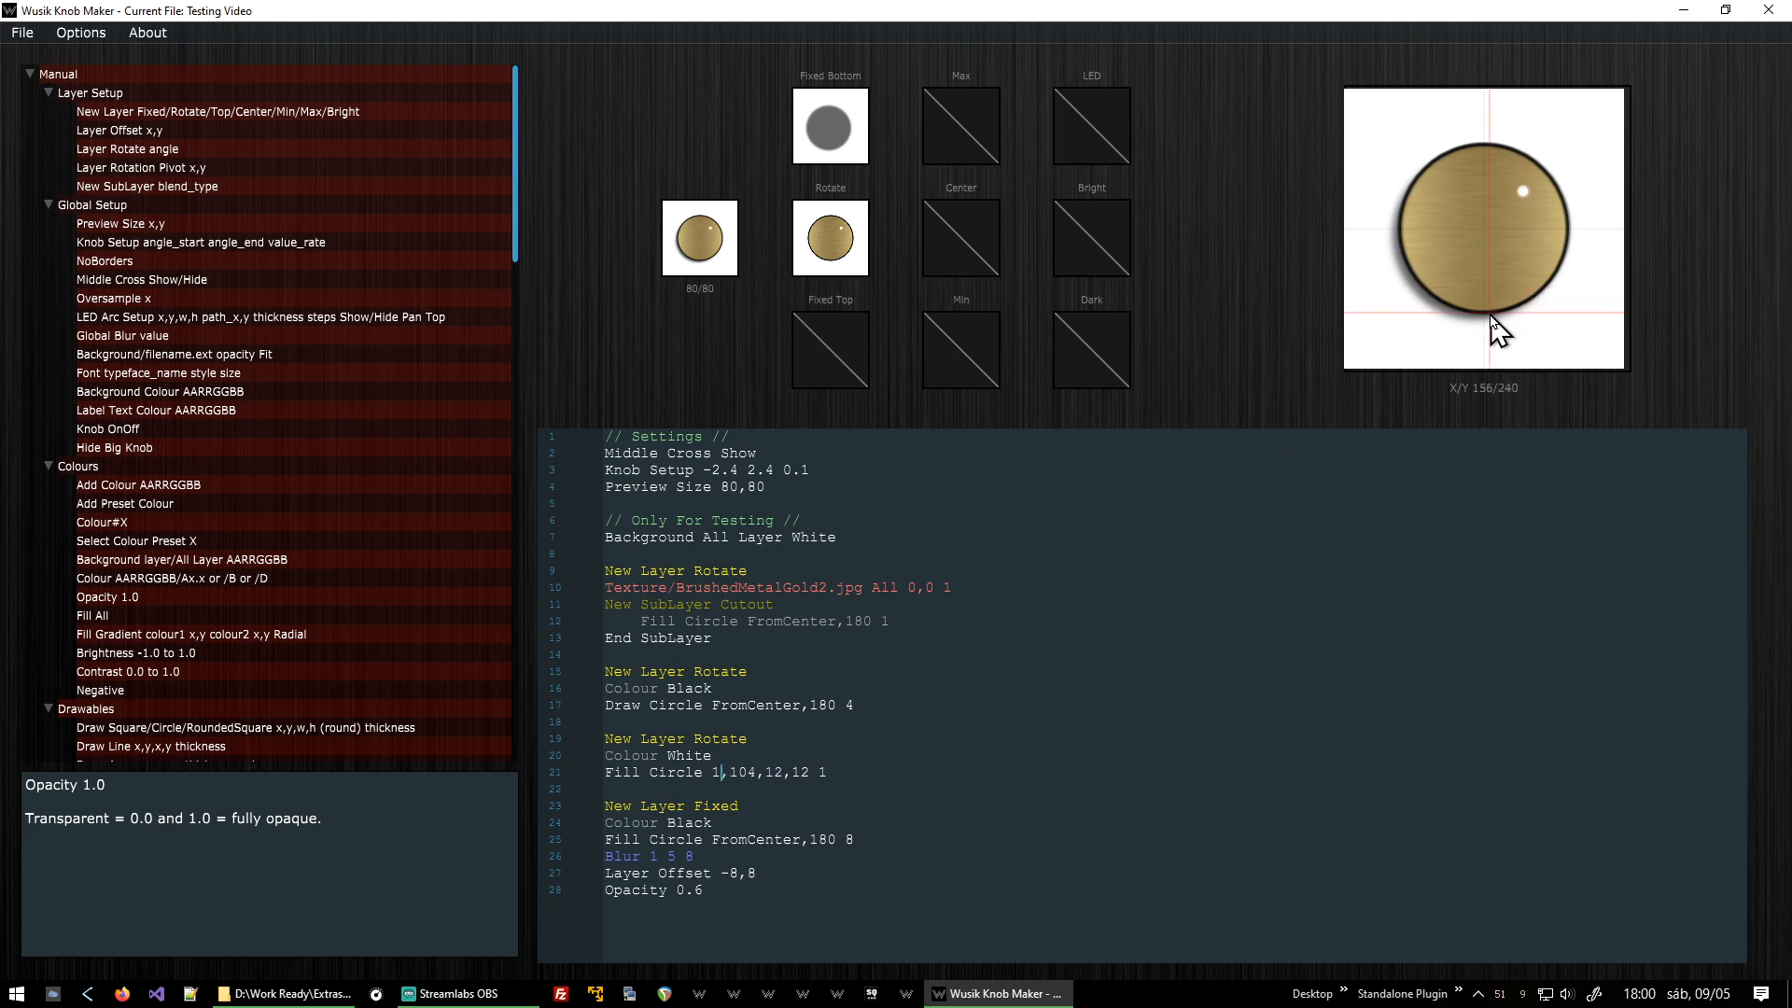
{"action": "type", "text": "40"}
{"action": "key", "text": "Delete"}
{"action": "key", "text": "Delete"}
{"action": "type", "text": "20"}
{"action": "key", "text": "Delete"}
{"action": "key", "text": "Delete"}
{"action": "type", "text": "20"}
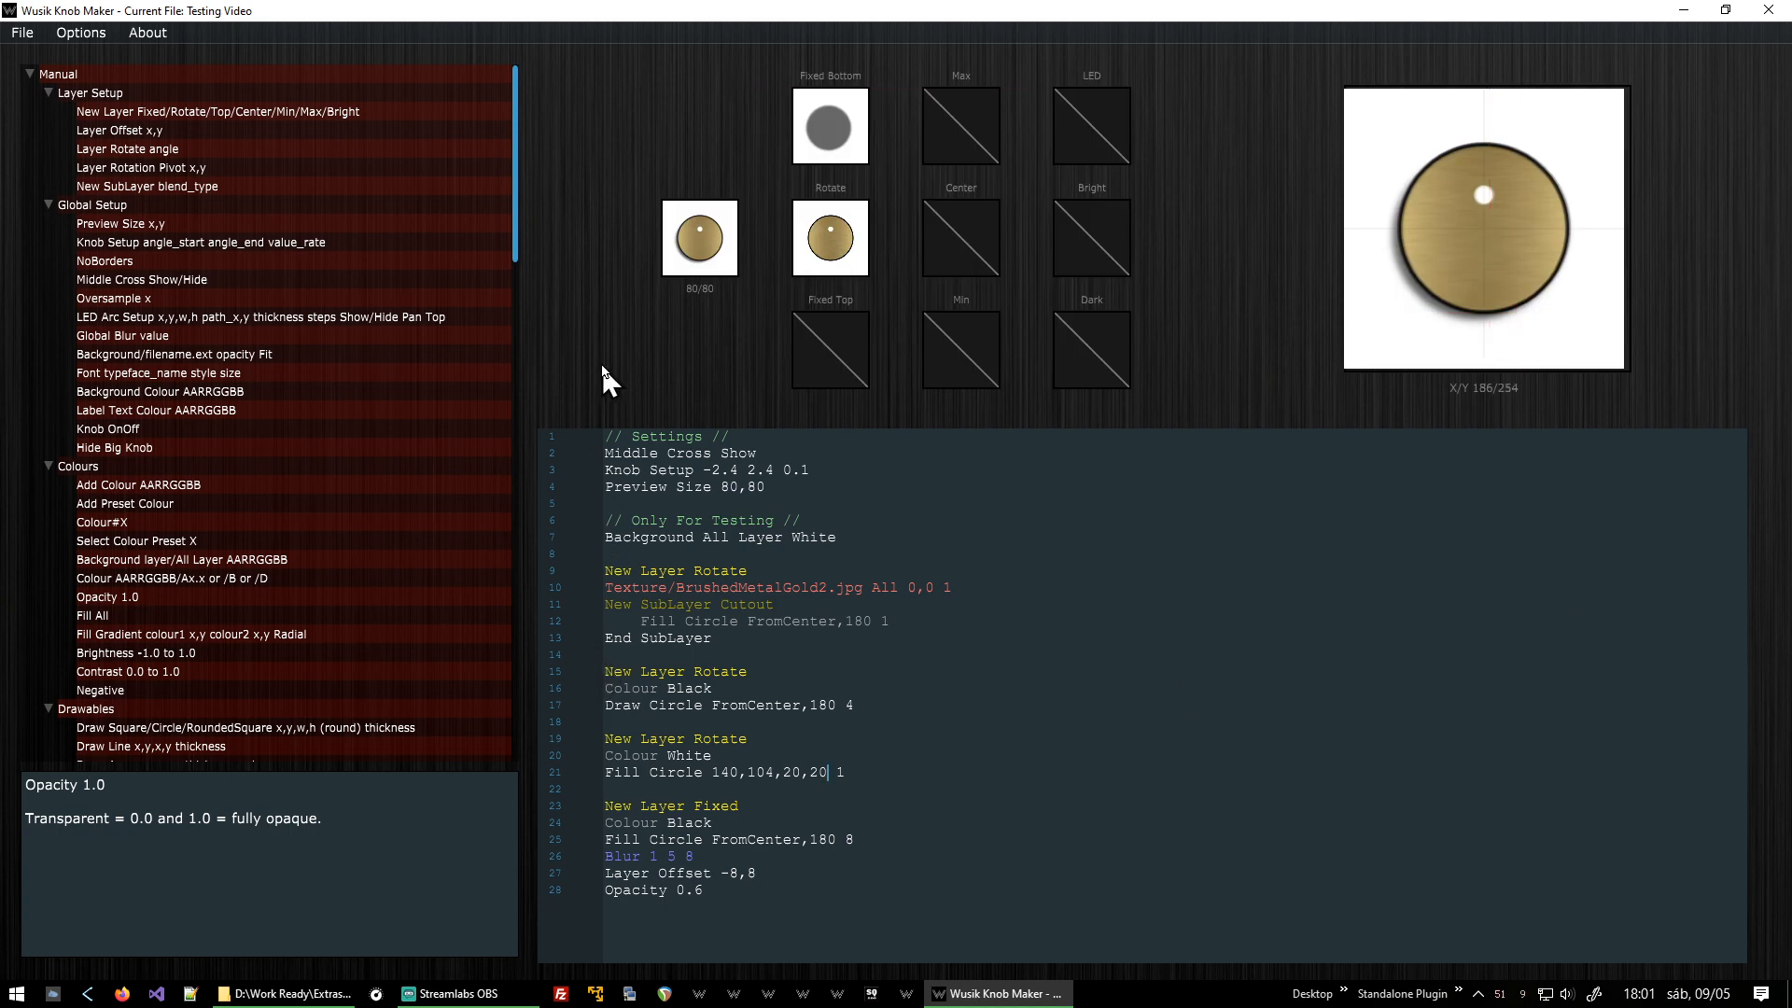
Set the white dot's vertical position to 78 after turning the small knob preview to check it.
{"action": "left_click_drag", "start_coordinate": [678, 215], "coordinate": [774, 373]}
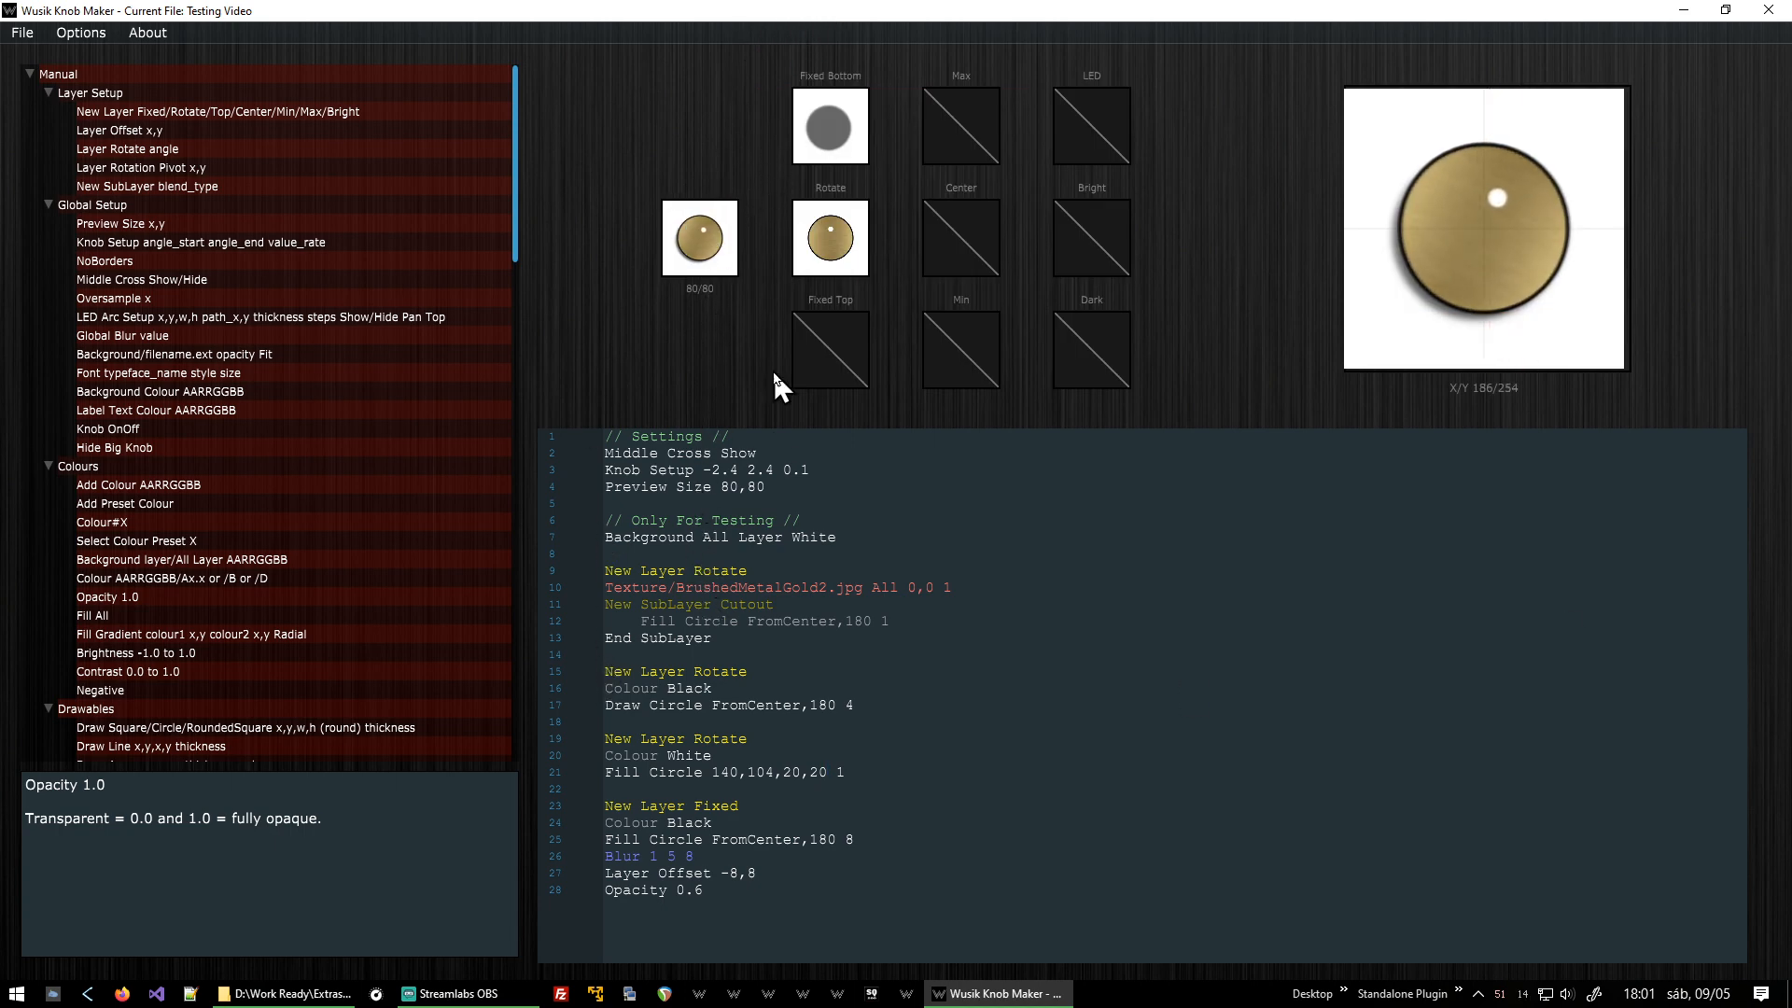
{"action": "double_click", "coordinate": [679, 235]}
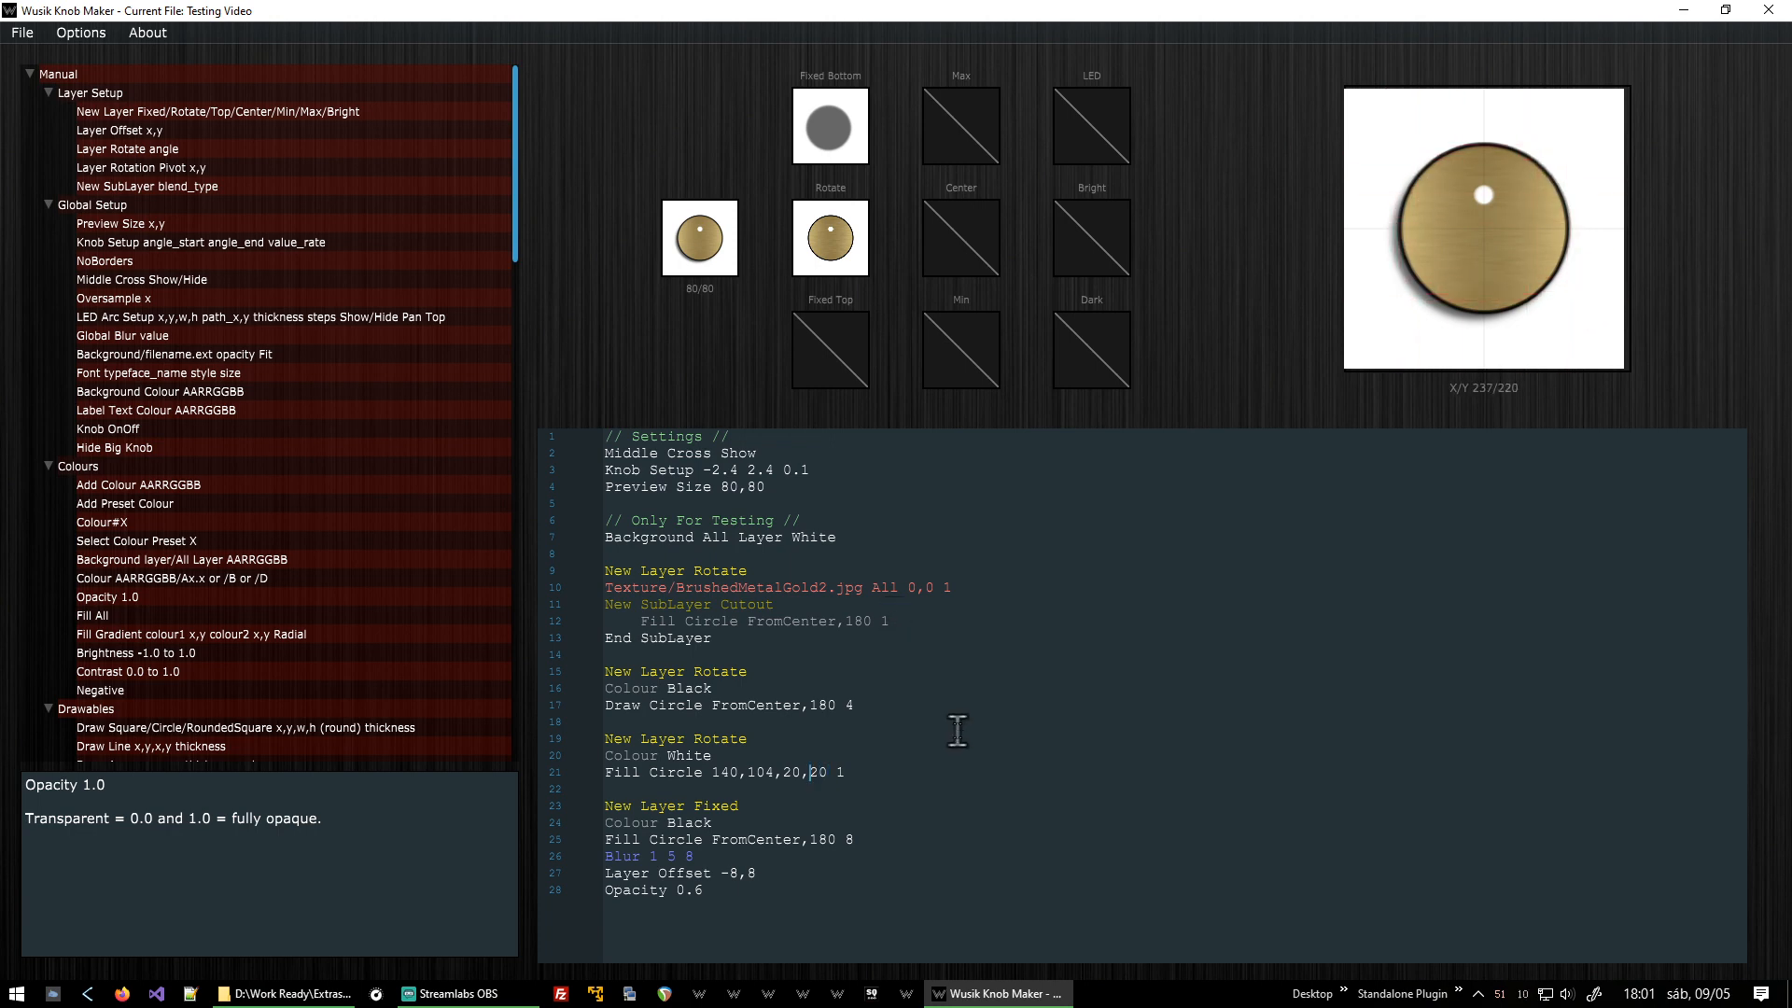
{"action": "key", "text": "Left"}
{"action": "key", "text": "BackSpace"}
{"action": "key", "text": "BackSpace"}
{"action": "key", "text": "BackSpace"}
{"action": "type", "text": "72"}
{"action": "key", "text": "BackSpace"}
{"action": "type", "text": "8"}
Add a Colour Black line below the white dot's Fill Circle line.
{"action": "key", "text": "End"}
{"action": "key", "text": "Return"}
{"action": "type", "text": "Colour"}
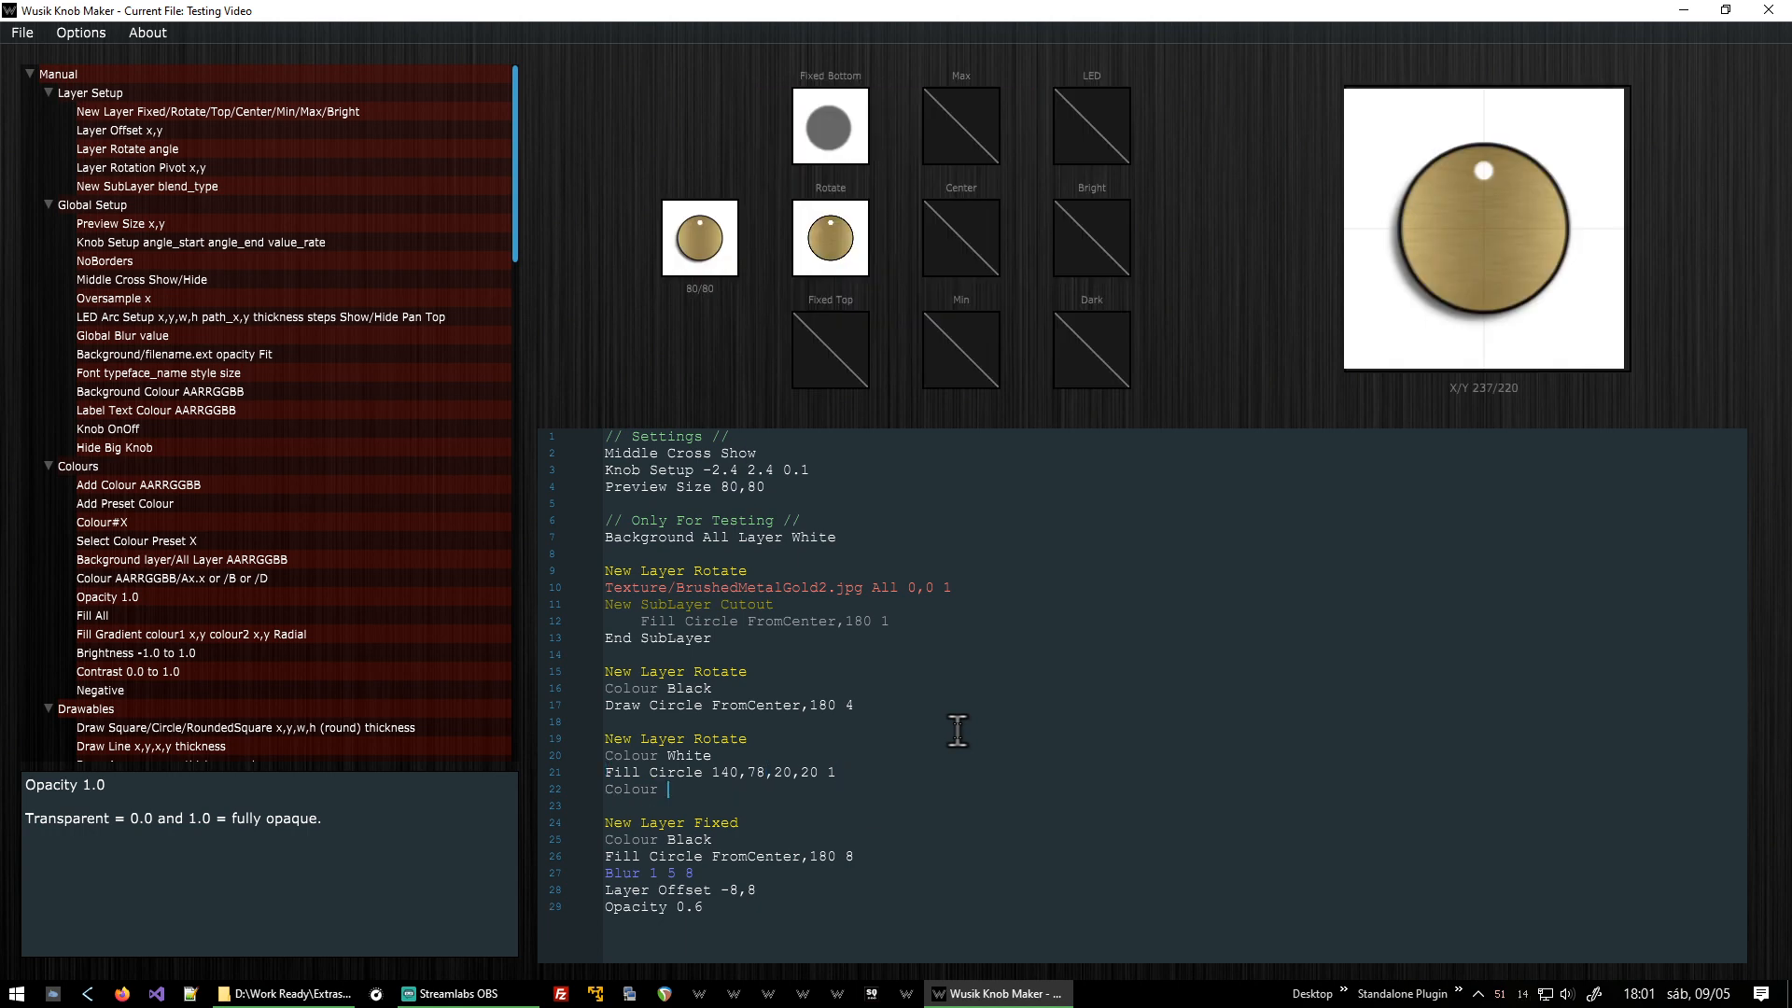
{"action": "key", "text": "shift+Home"}
{"action": "key", "text": "BackSpace"}
{"action": "type", "text": "Colour"}
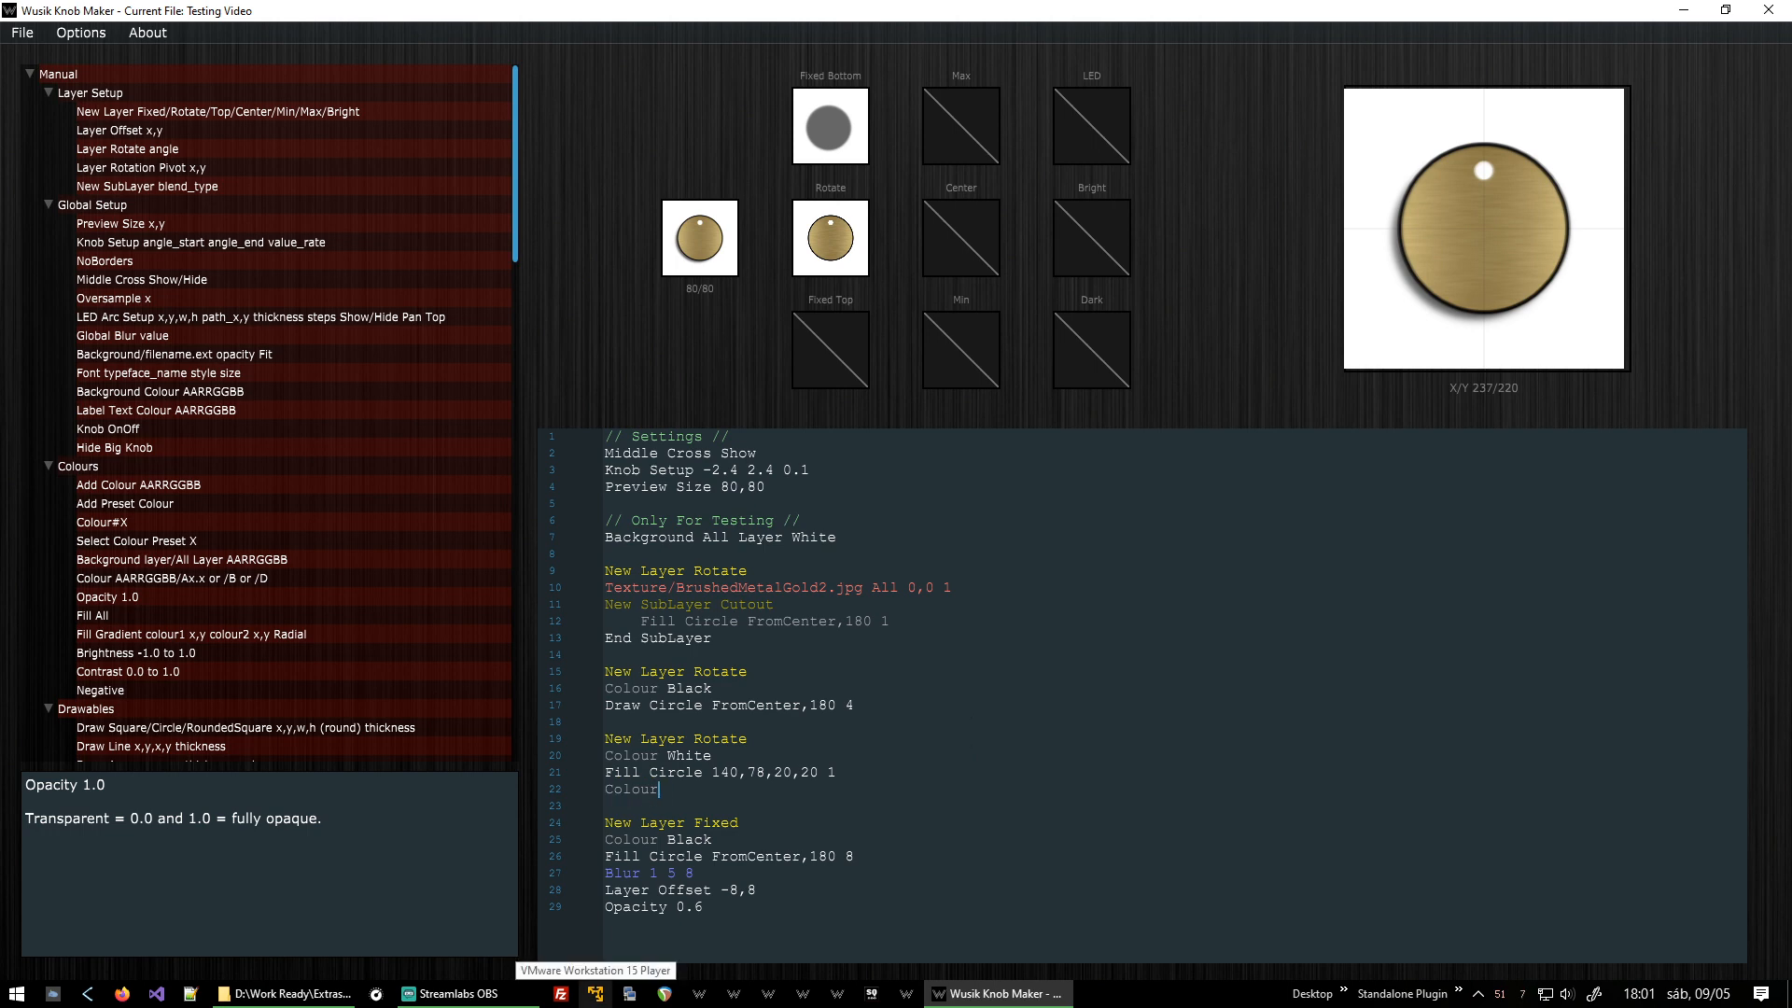
{"action": "type", "text": " Black"}
Duplicate the white dot's circle line below the black colour and turn it into Draw Circle 140,78,20,20 2 as an outline.
{"action": "key", "text": "Return"}
{"action": "type", "text": "Fill Circle 140,78,20,20 1"}
{"action": "key", "text": "Home"}
{"action": "key", "text": "ctrl+shift+Right"}
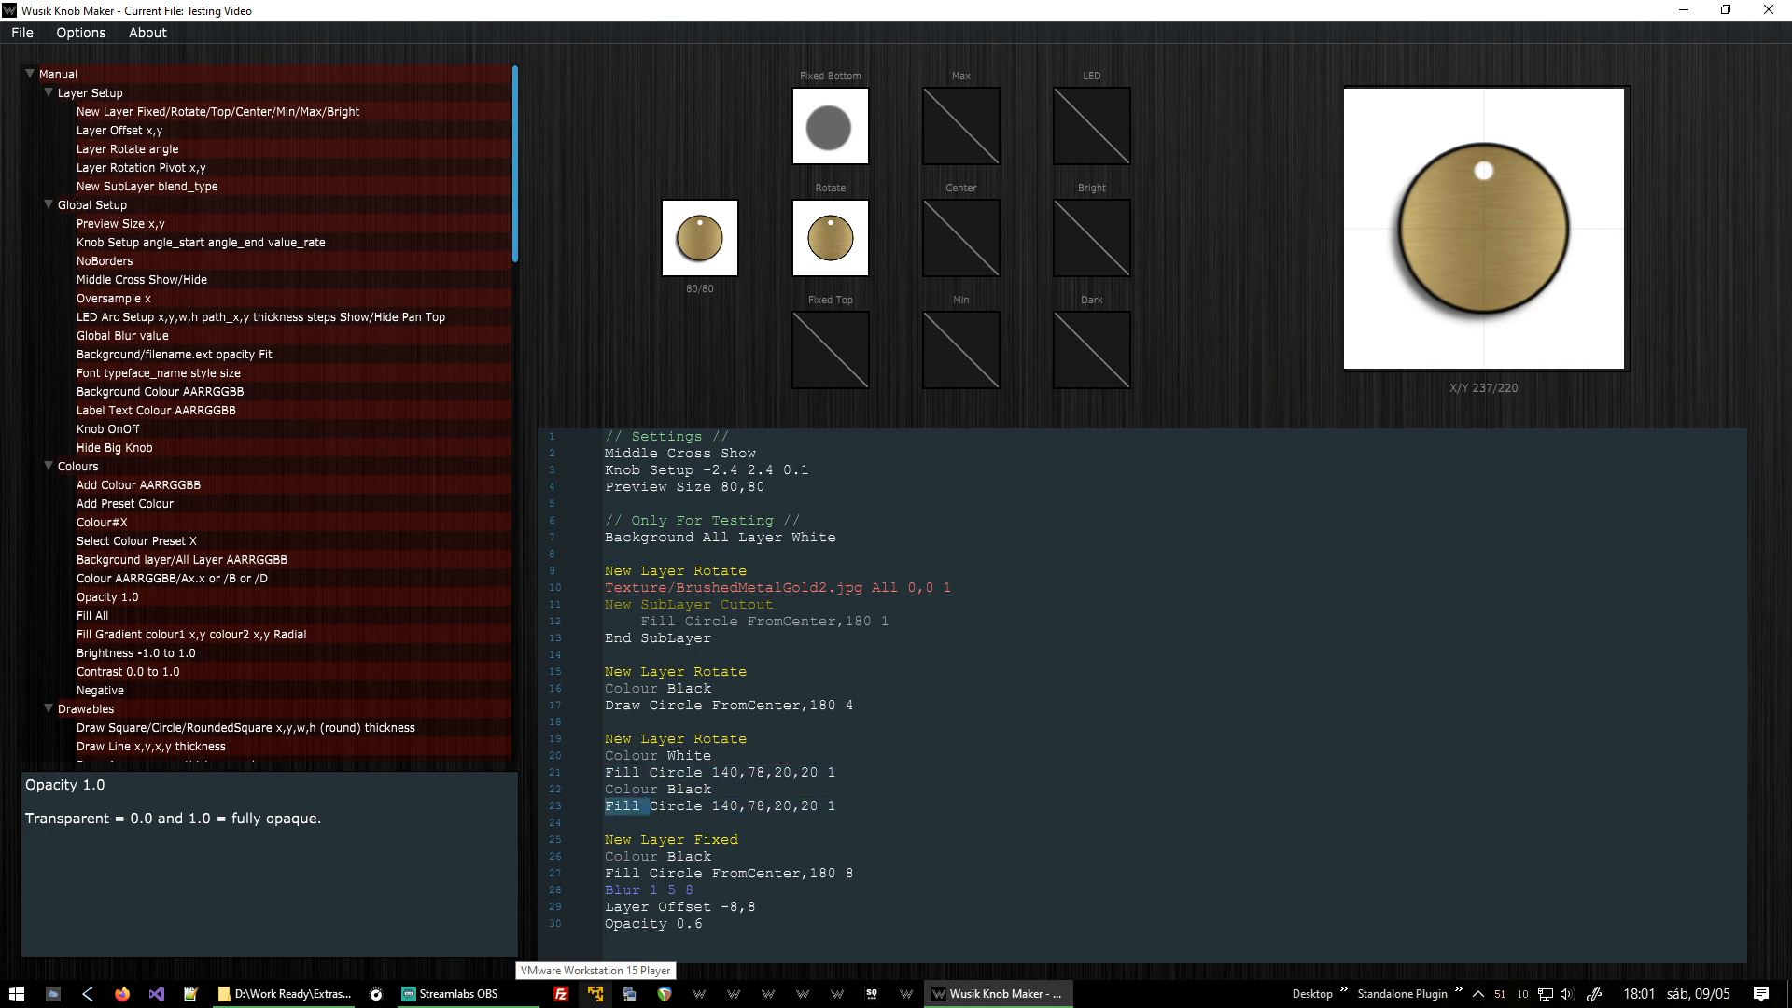
{"action": "type", "text": "Draw"}
{"action": "key", "text": "End"}
{"action": "key", "text": "BackSpace"}
{"action": "type", "text": "2"}
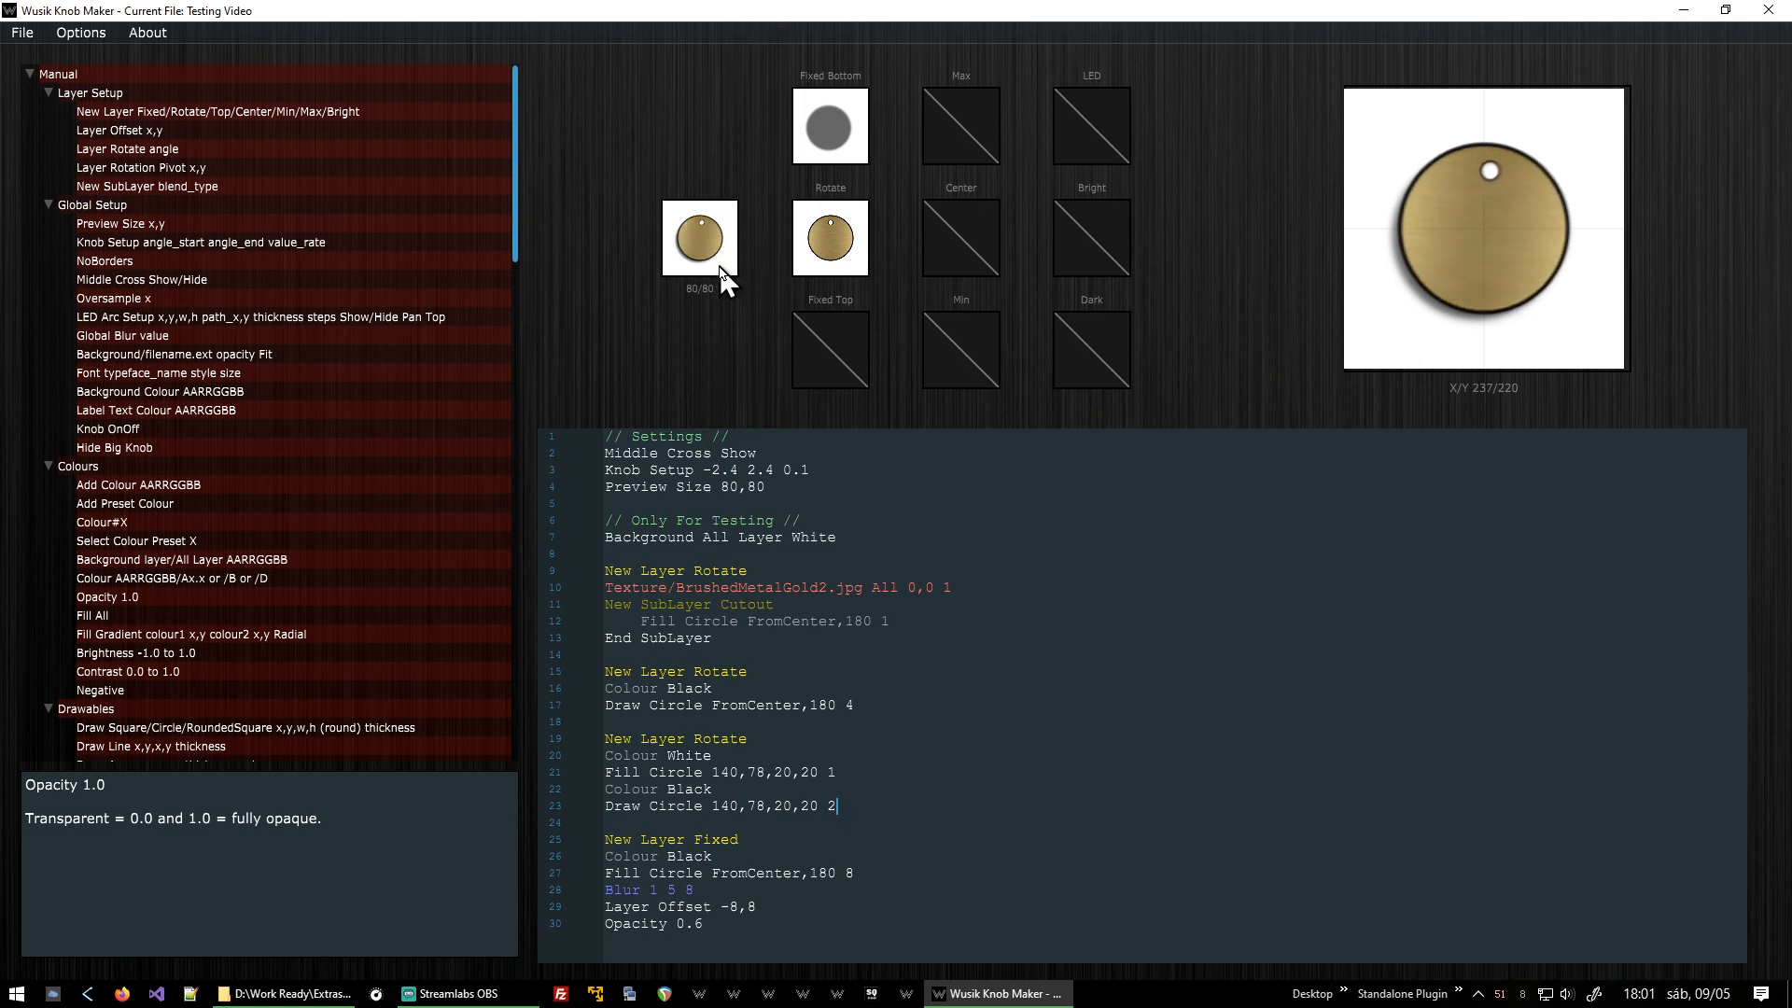
Enlarge the white dot's fill and outline circles to 40,40 at position 130,78.
{"action": "key", "text": "Up"}
{"action": "key", "text": "Up"}
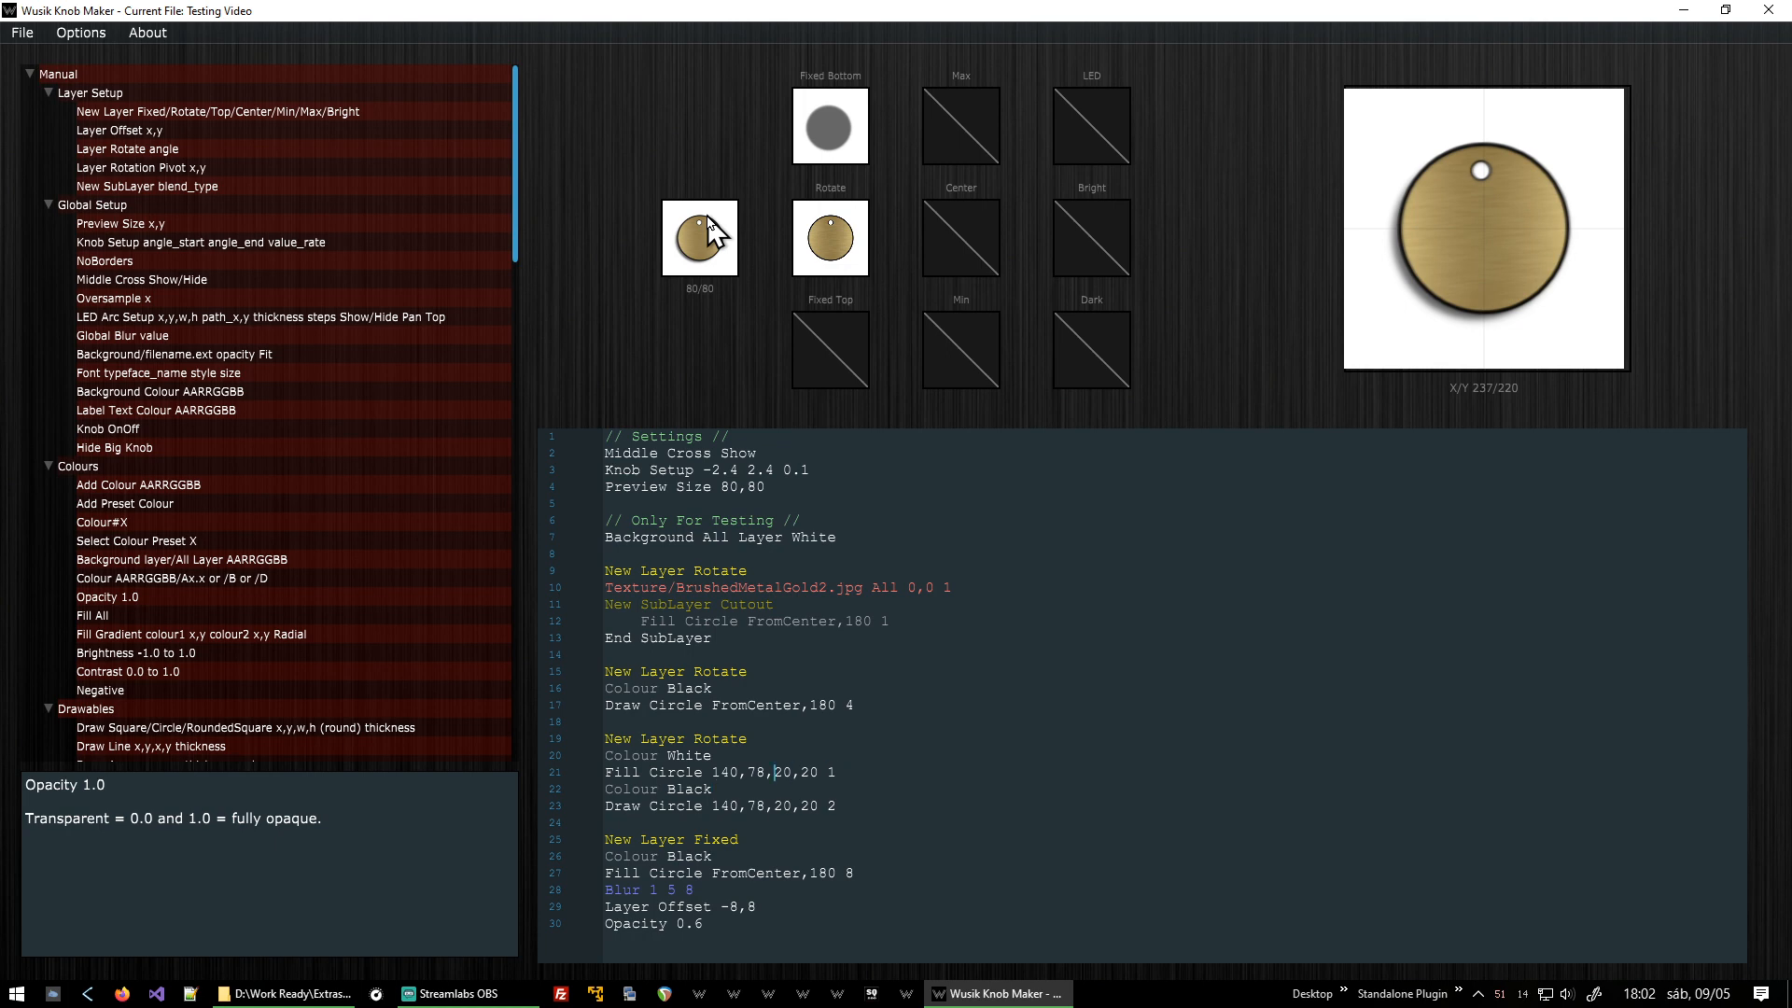
{"action": "key", "text": "BackSpace"}
{"action": "type", "text": "4"}
{"action": "key", "text": "BackSpace"}
{"action": "type", "text": "4"}
{"action": "key", "text": "Down"}
{"action": "key", "text": "Down"}
{"action": "key", "text": "BackSpace"}
{"action": "type", "text": "4"}
{"action": "key", "text": "Left"}
{"action": "key", "text": "Left"}
{"action": "key", "text": "Left"}
{"action": "key", "text": "shift+Right"}
{"action": "key", "text": "shift+Right"}
{"action": "key", "text": "Left"}
{"action": "key", "text": "Left"}
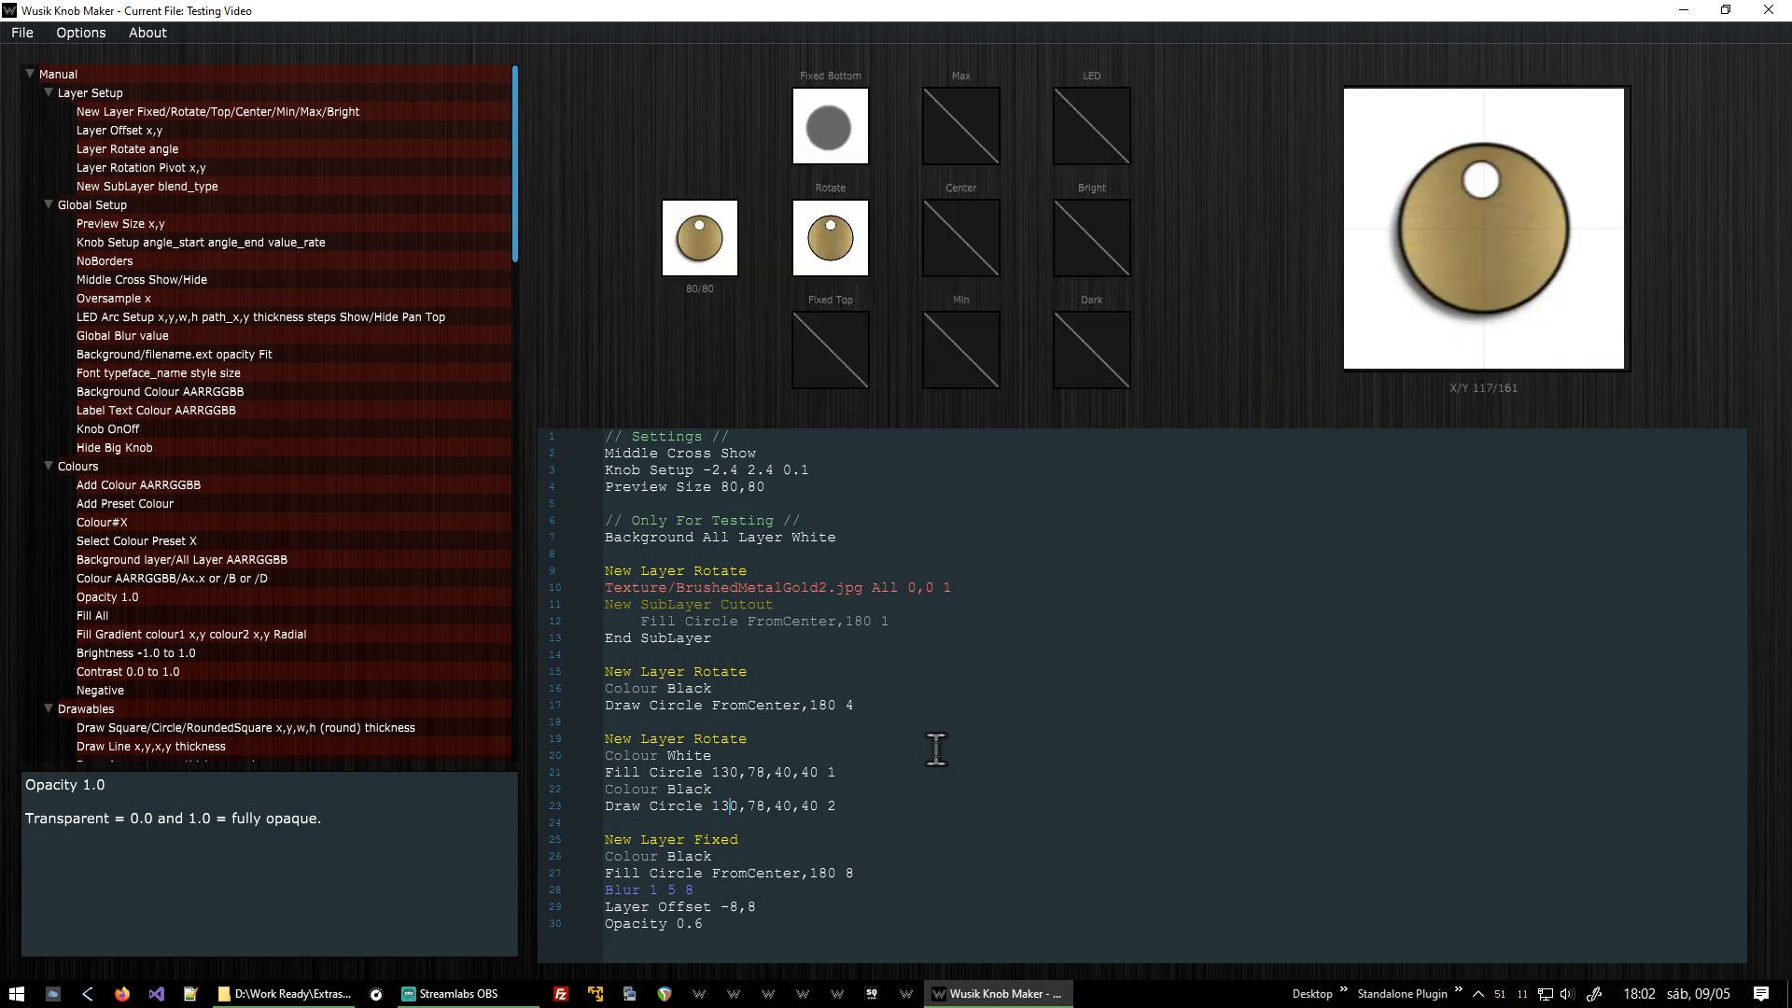
Turn the small knob preview and browse the manual to read the Gradient Circle command description.
{"action": "left_click_drag", "start_coordinate": [717, 269], "coordinate": [736, 188]}
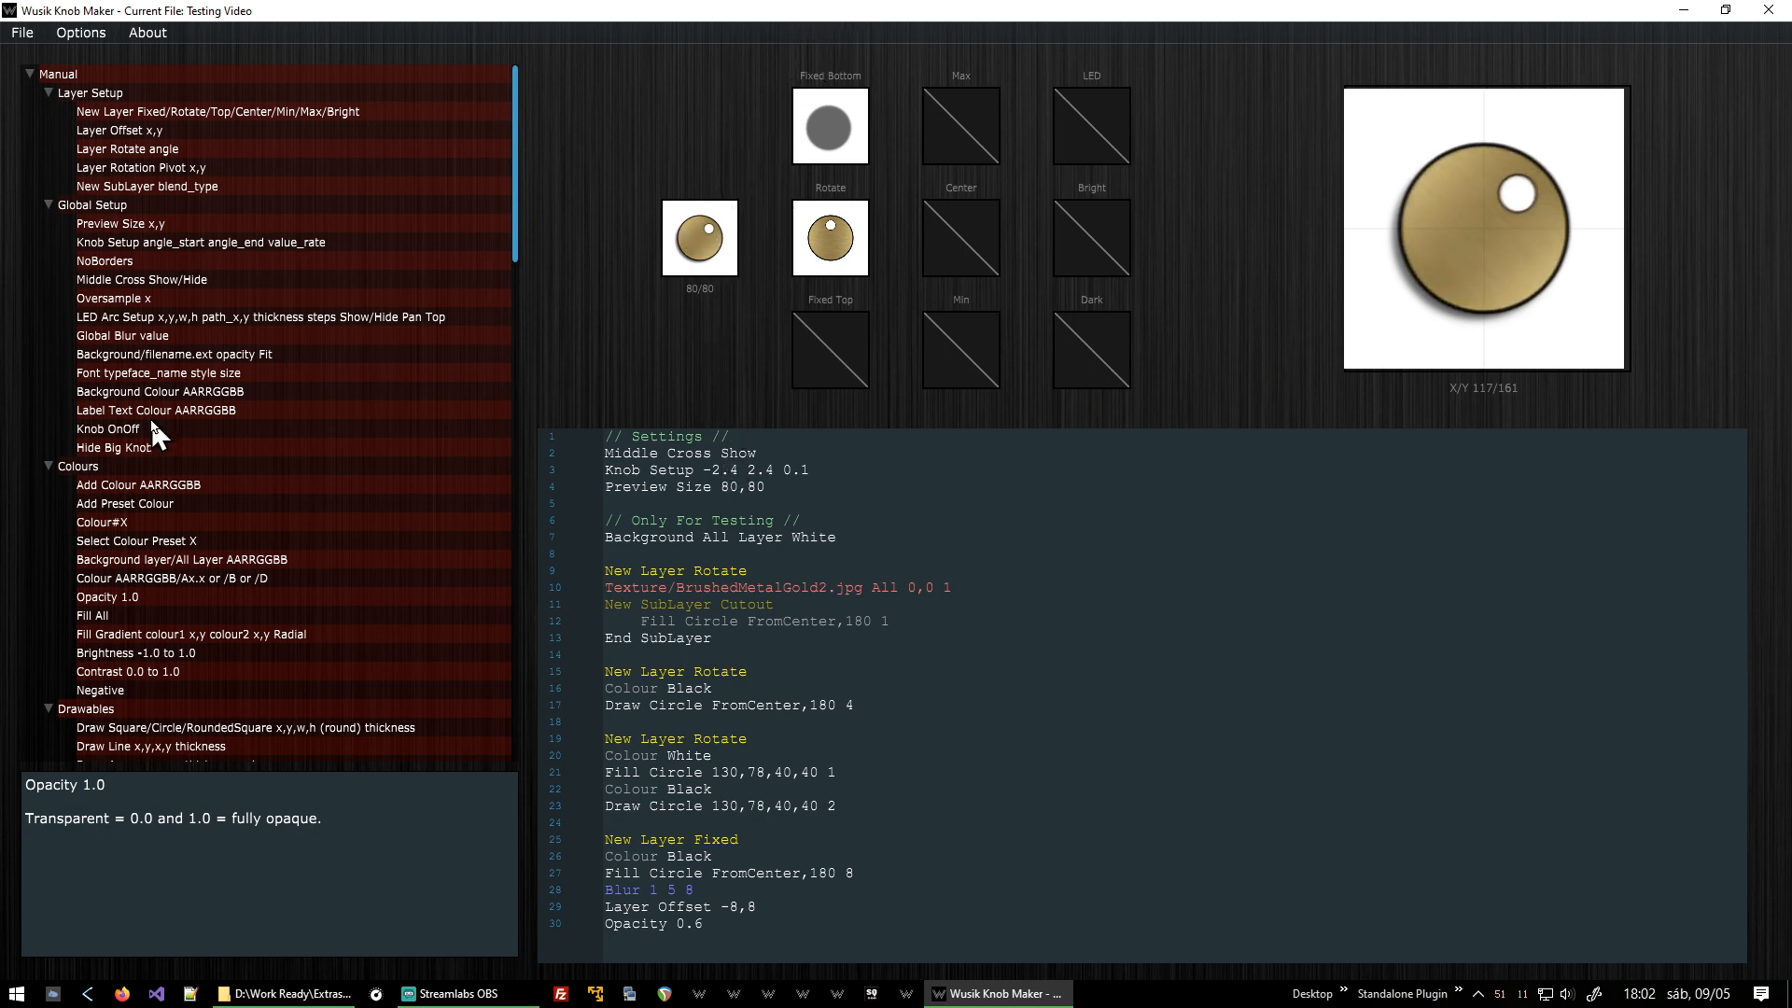
{"action": "scroll", "coordinate": [280, 410], "scroll_direction": "down", "scroll_amount": 9}
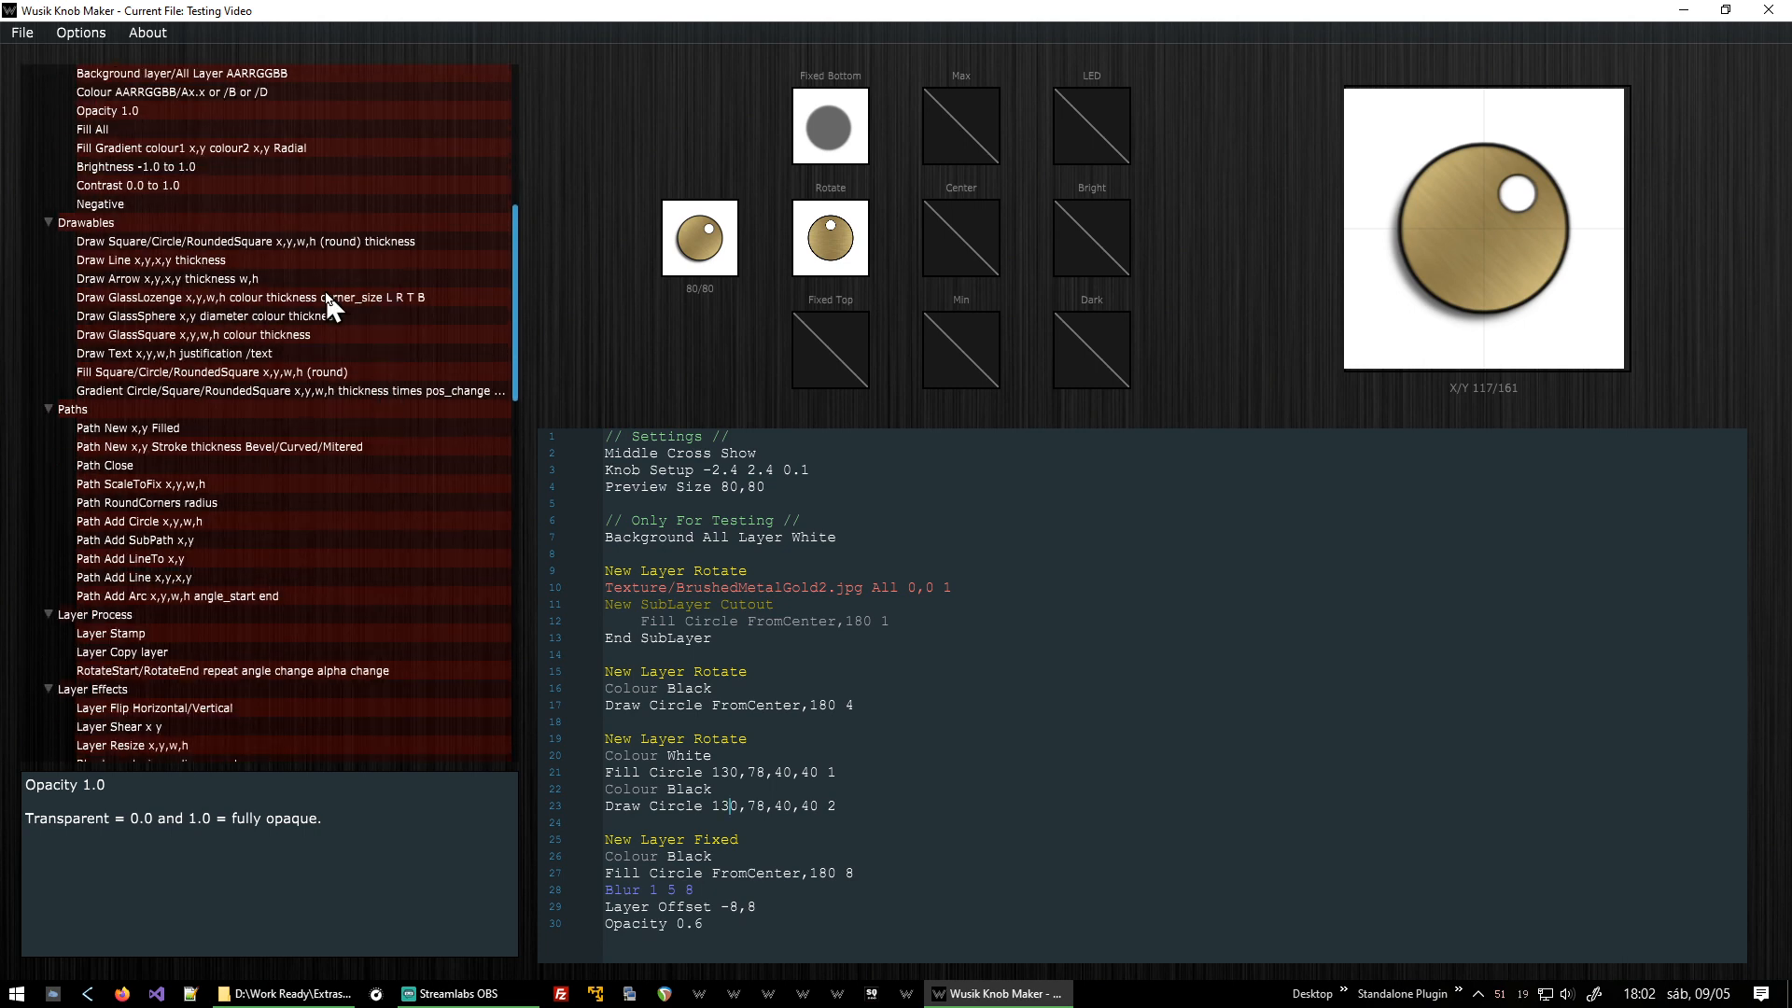
{"action": "scroll", "coordinate": [462, 332], "scroll_direction": "down", "scroll_amount": 2}
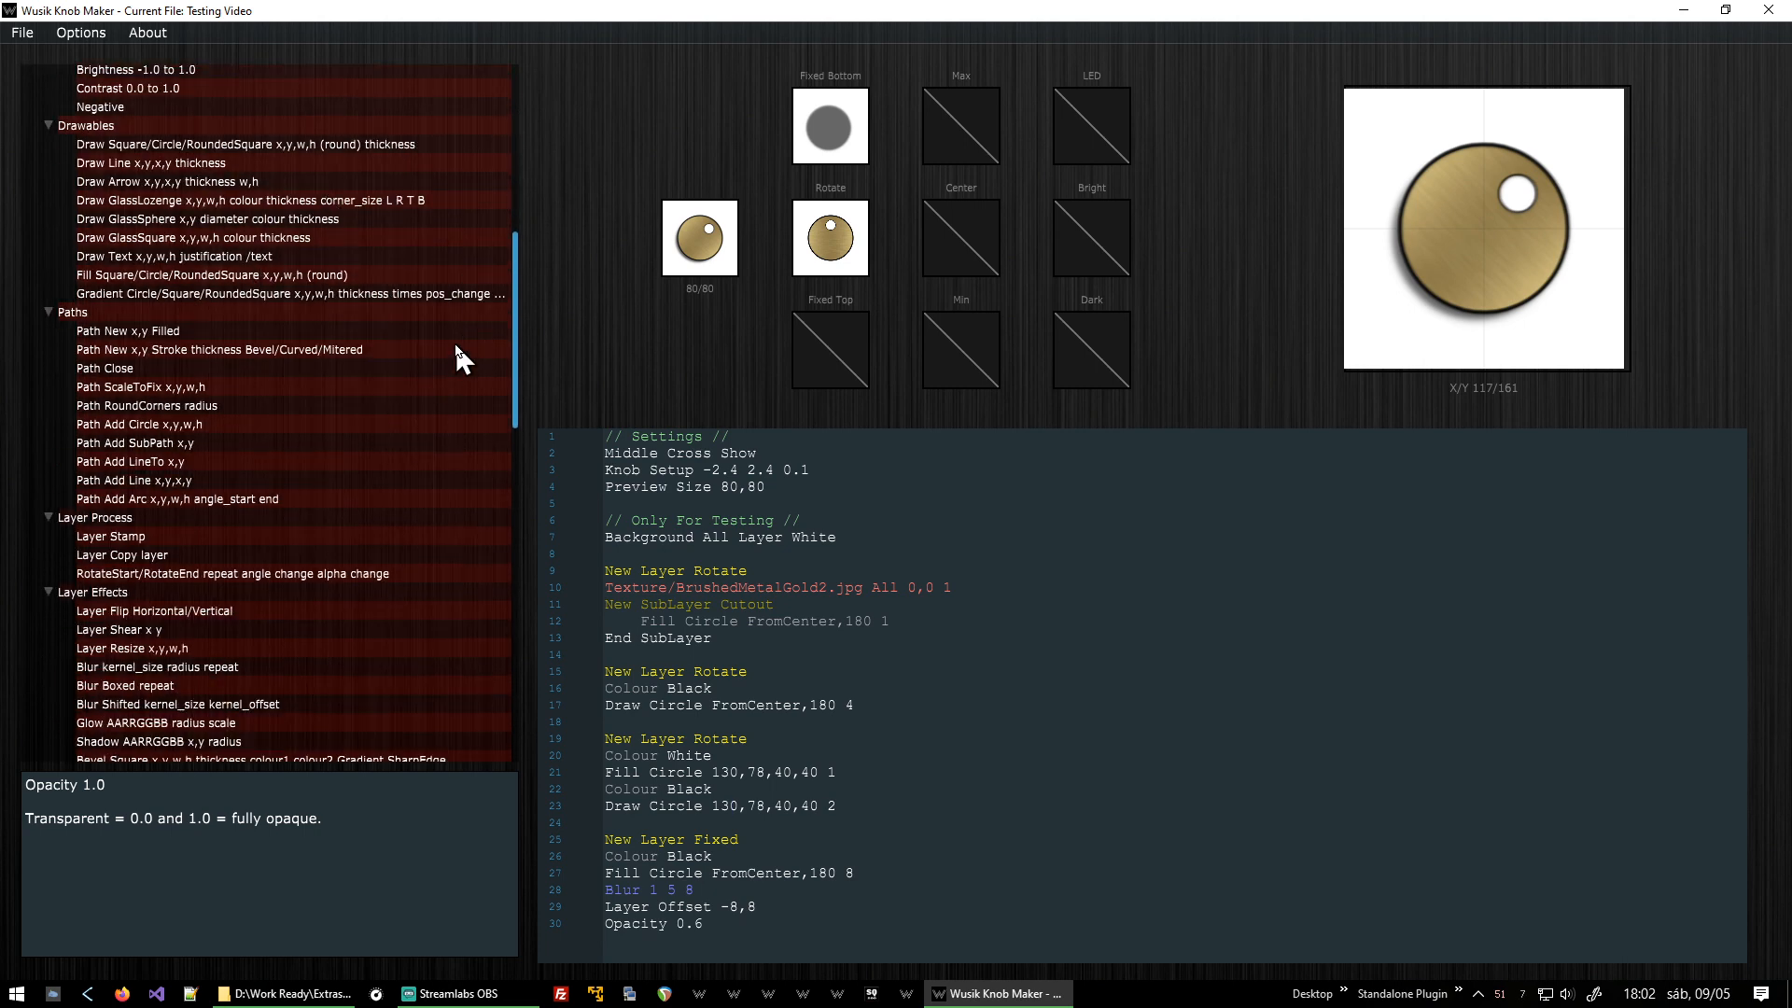
{"action": "scroll", "coordinate": [457, 348], "scroll_direction": "down", "scroll_amount": 3}
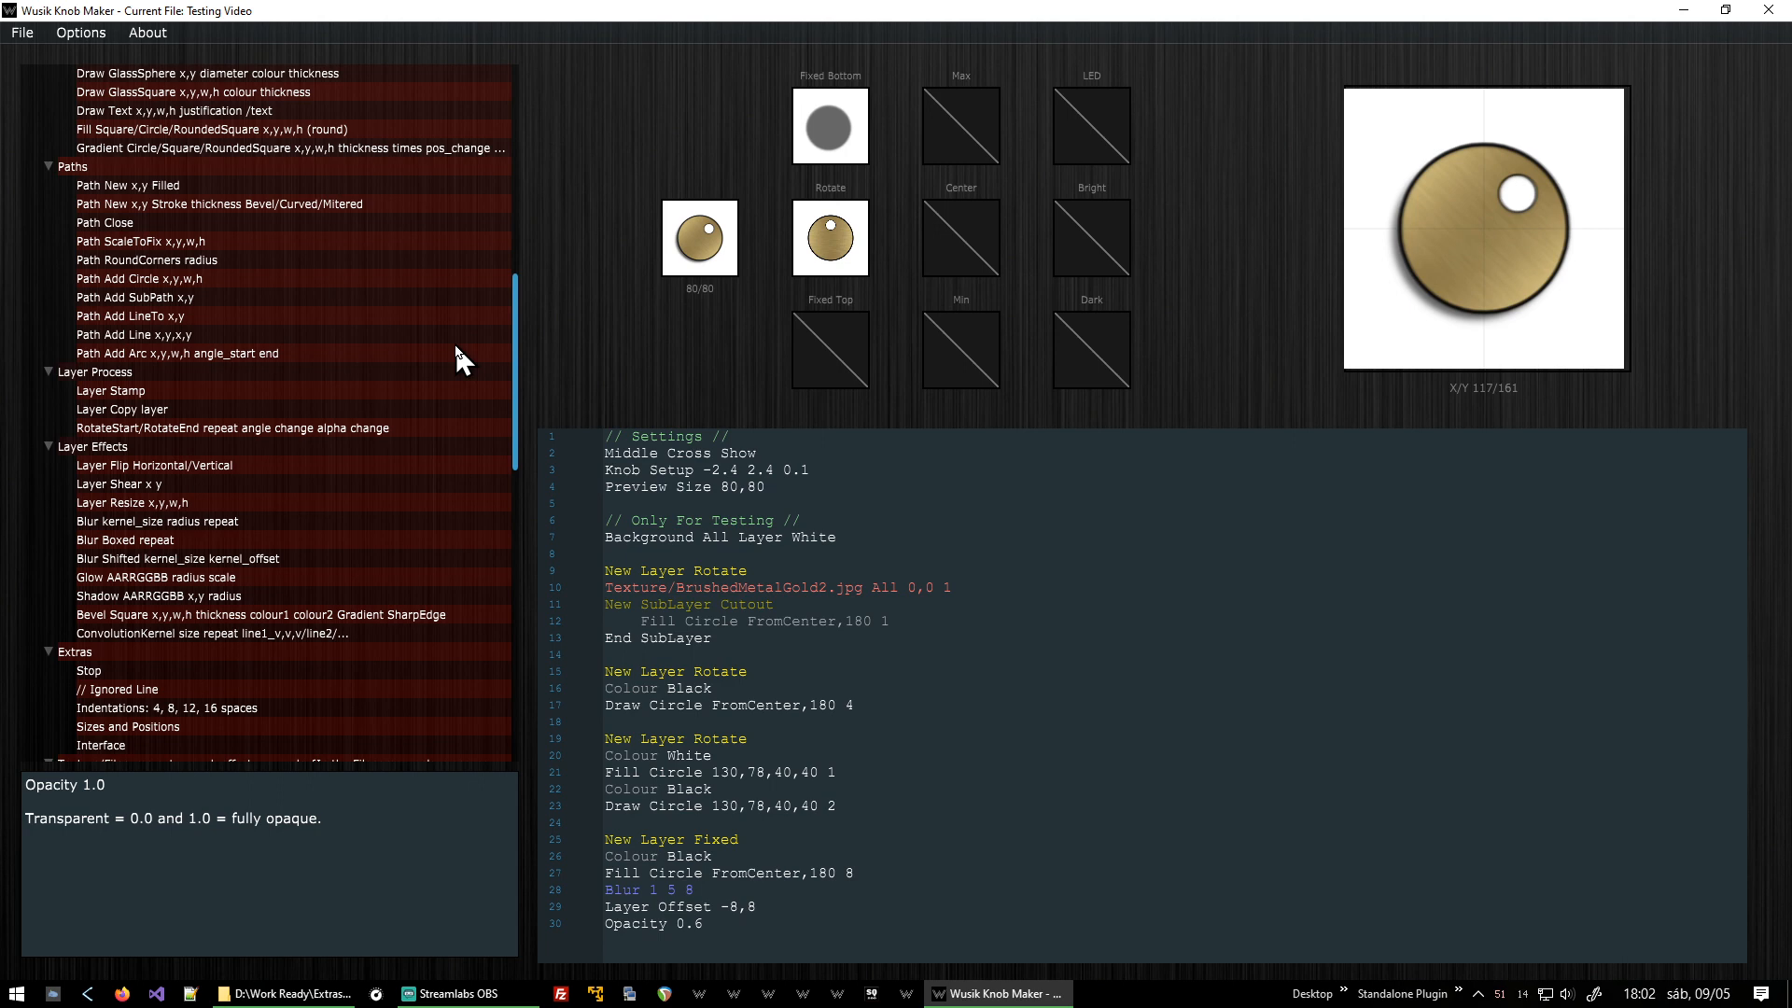
{"action": "scroll", "coordinate": [457, 358], "scroll_direction": "down", "scroll_amount": 1}
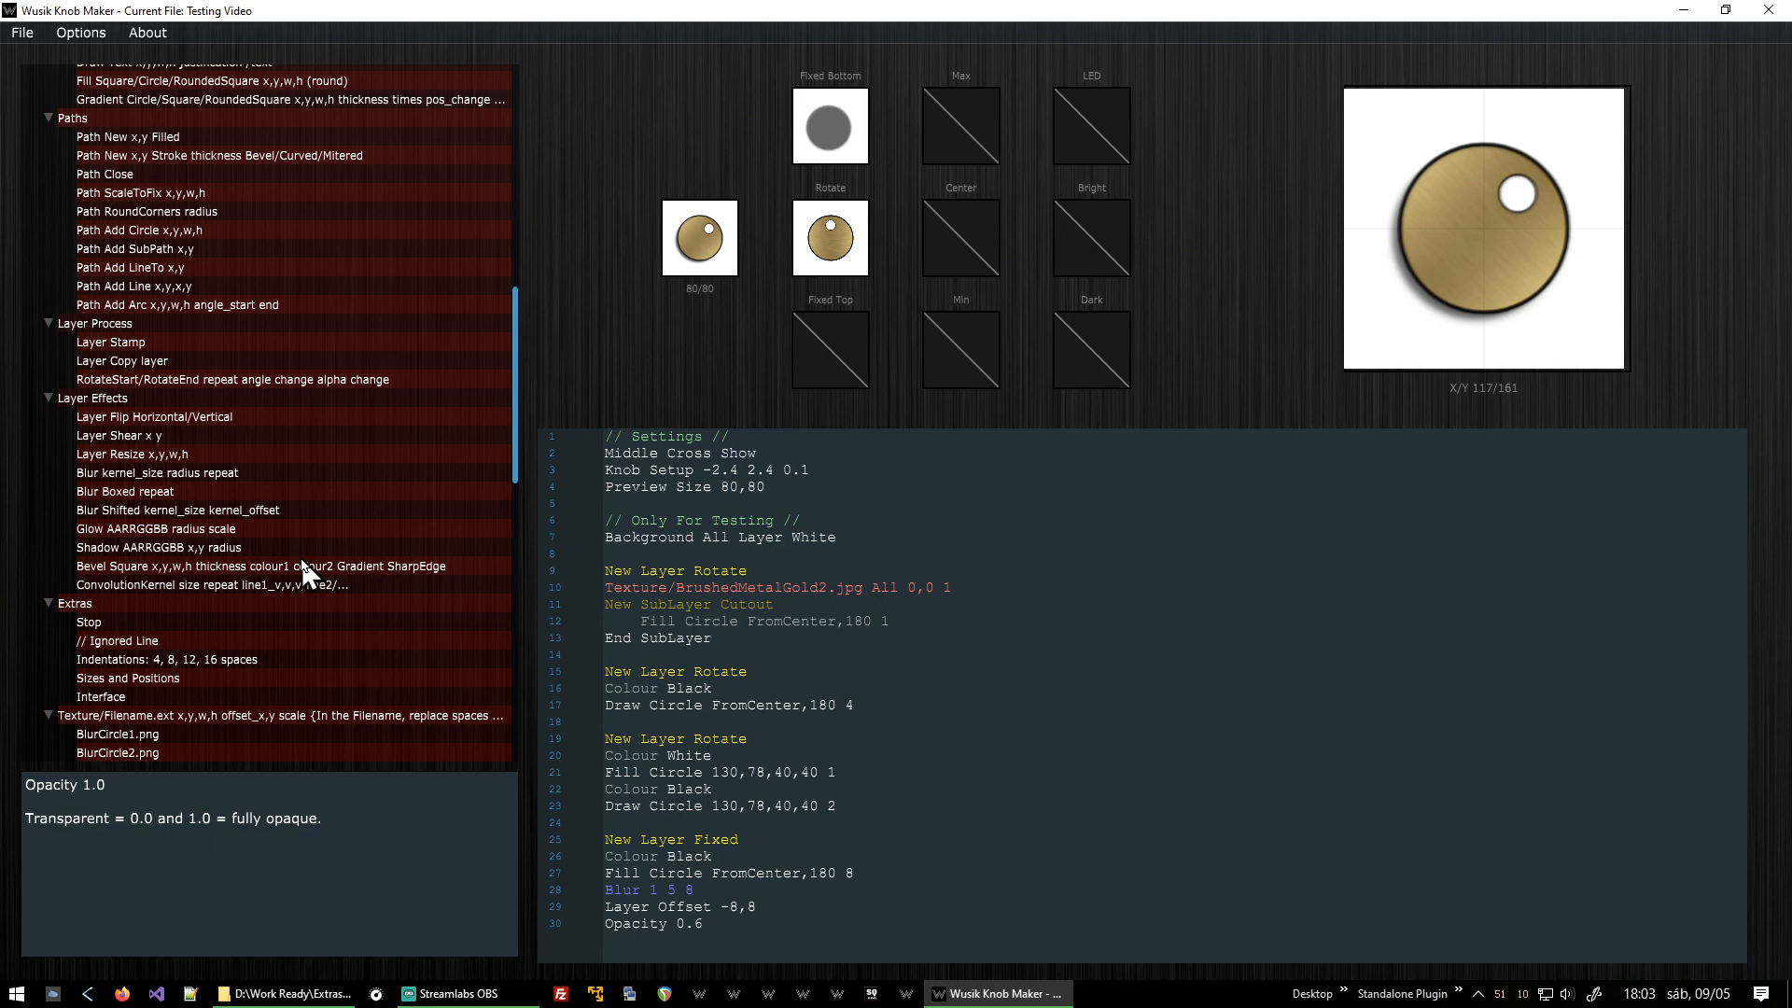
{"action": "scroll", "coordinate": [300, 560], "scroll_direction": "up", "scroll_amount": 5}
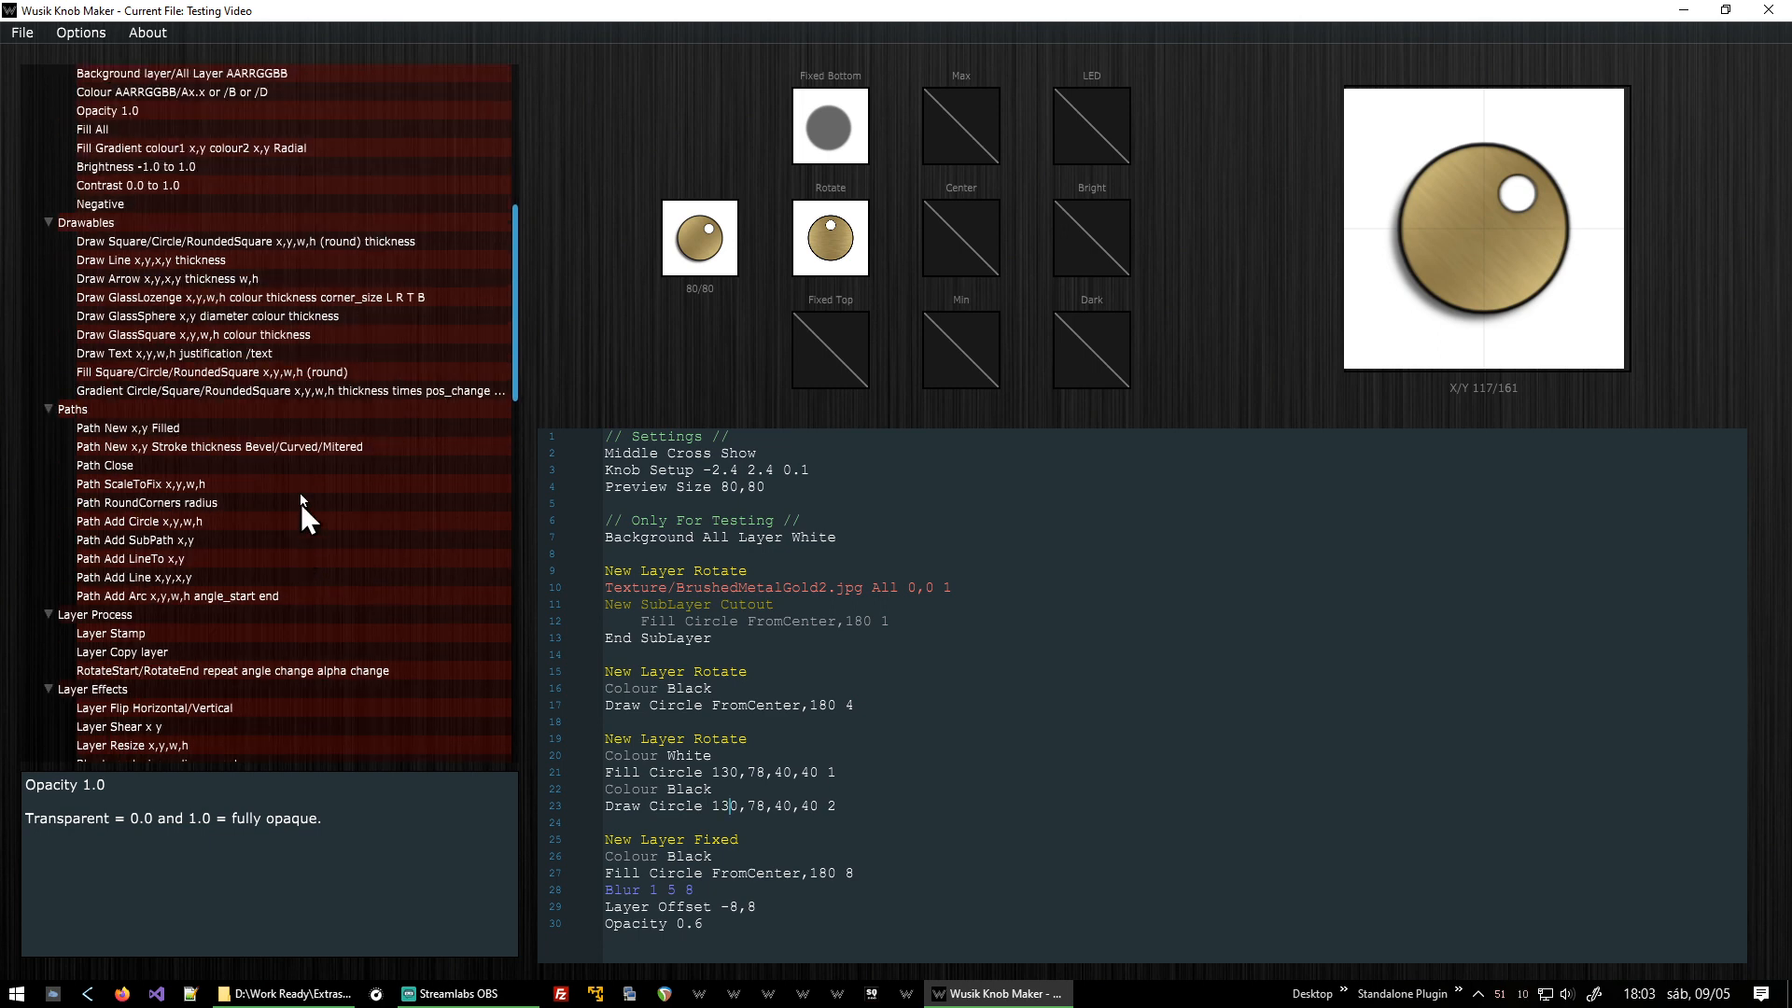
{"action": "left_click", "coordinate": [294, 390]}
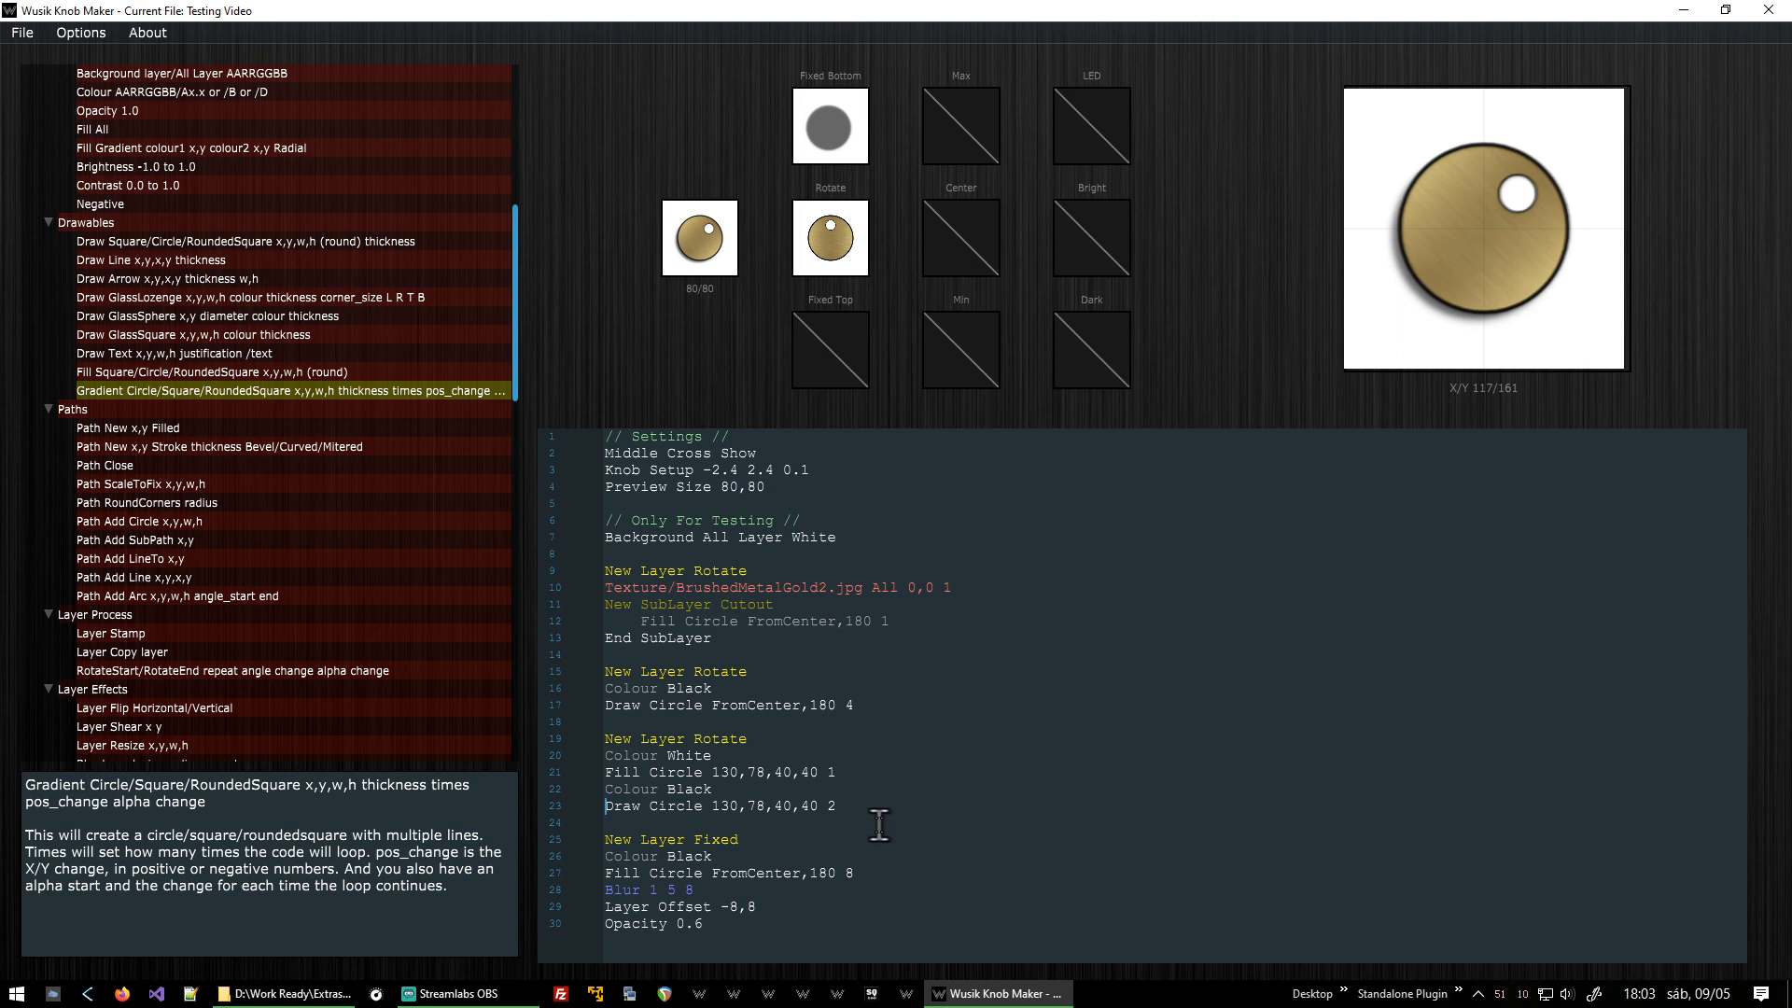
Comment out the Draw Circle outline line and insert a Gradient Circle command below it.
{"action": "type", "text": "//"}
{"action": "key", "text": "Return"}
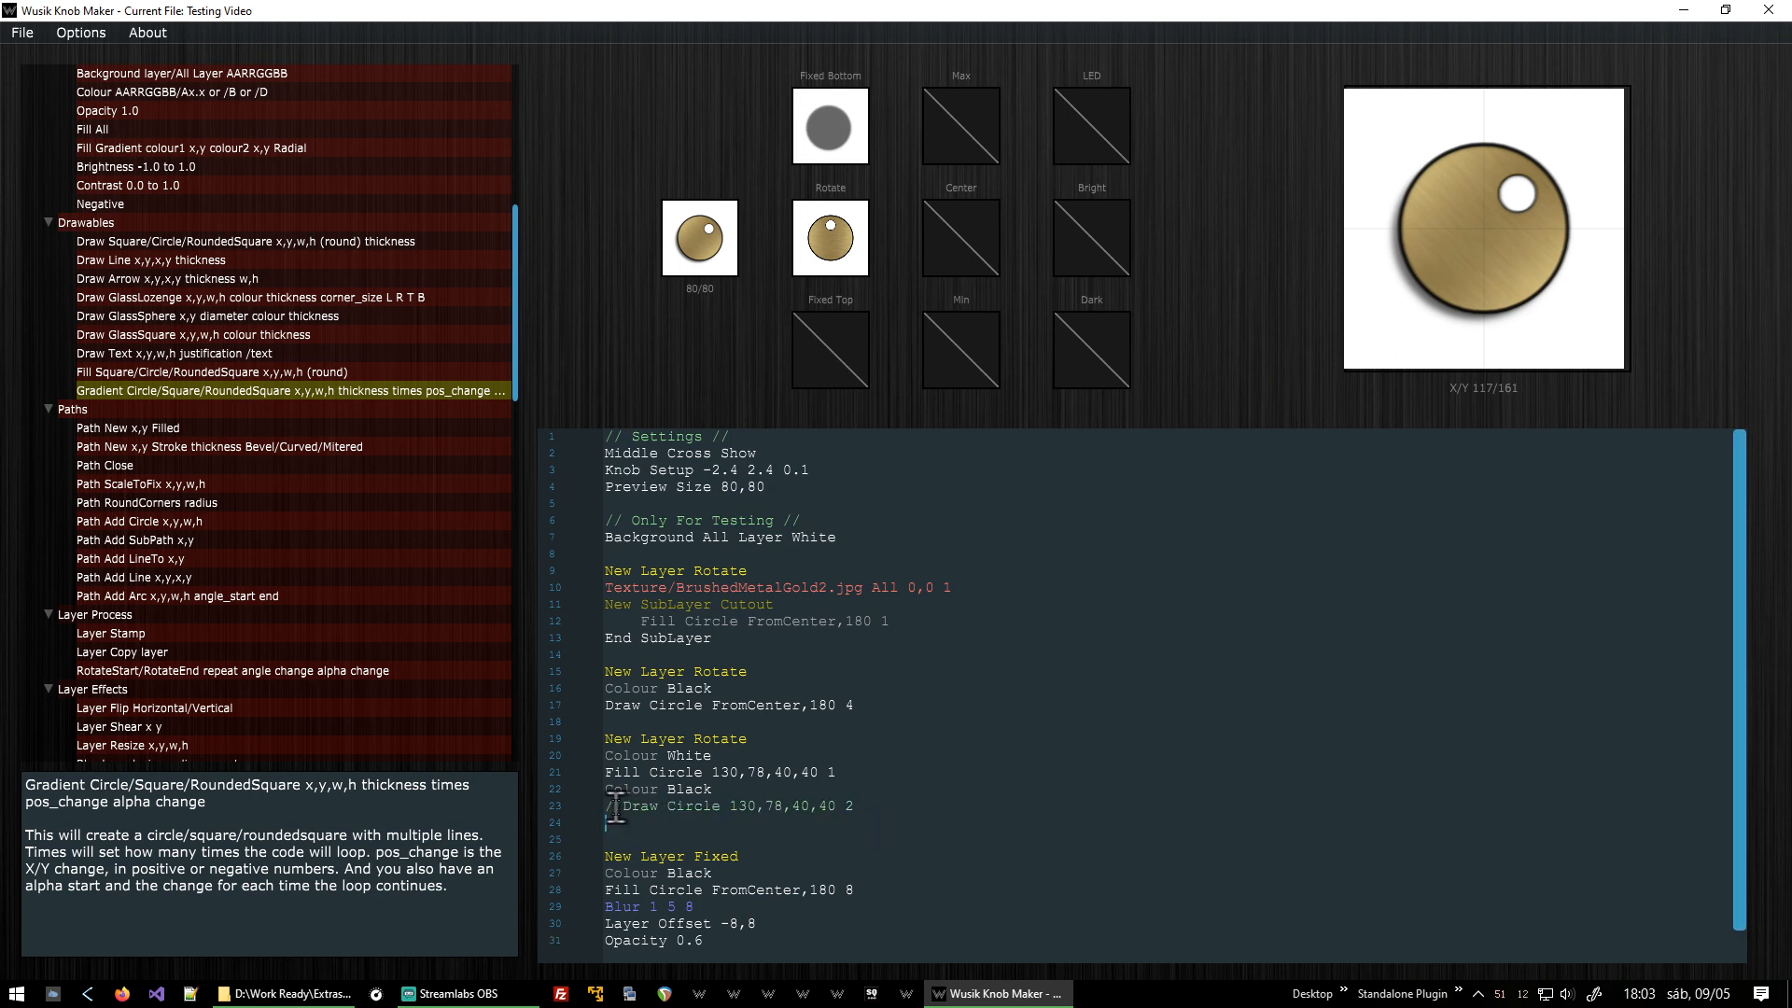
{"action": "double_click", "coordinate": [300, 391]}
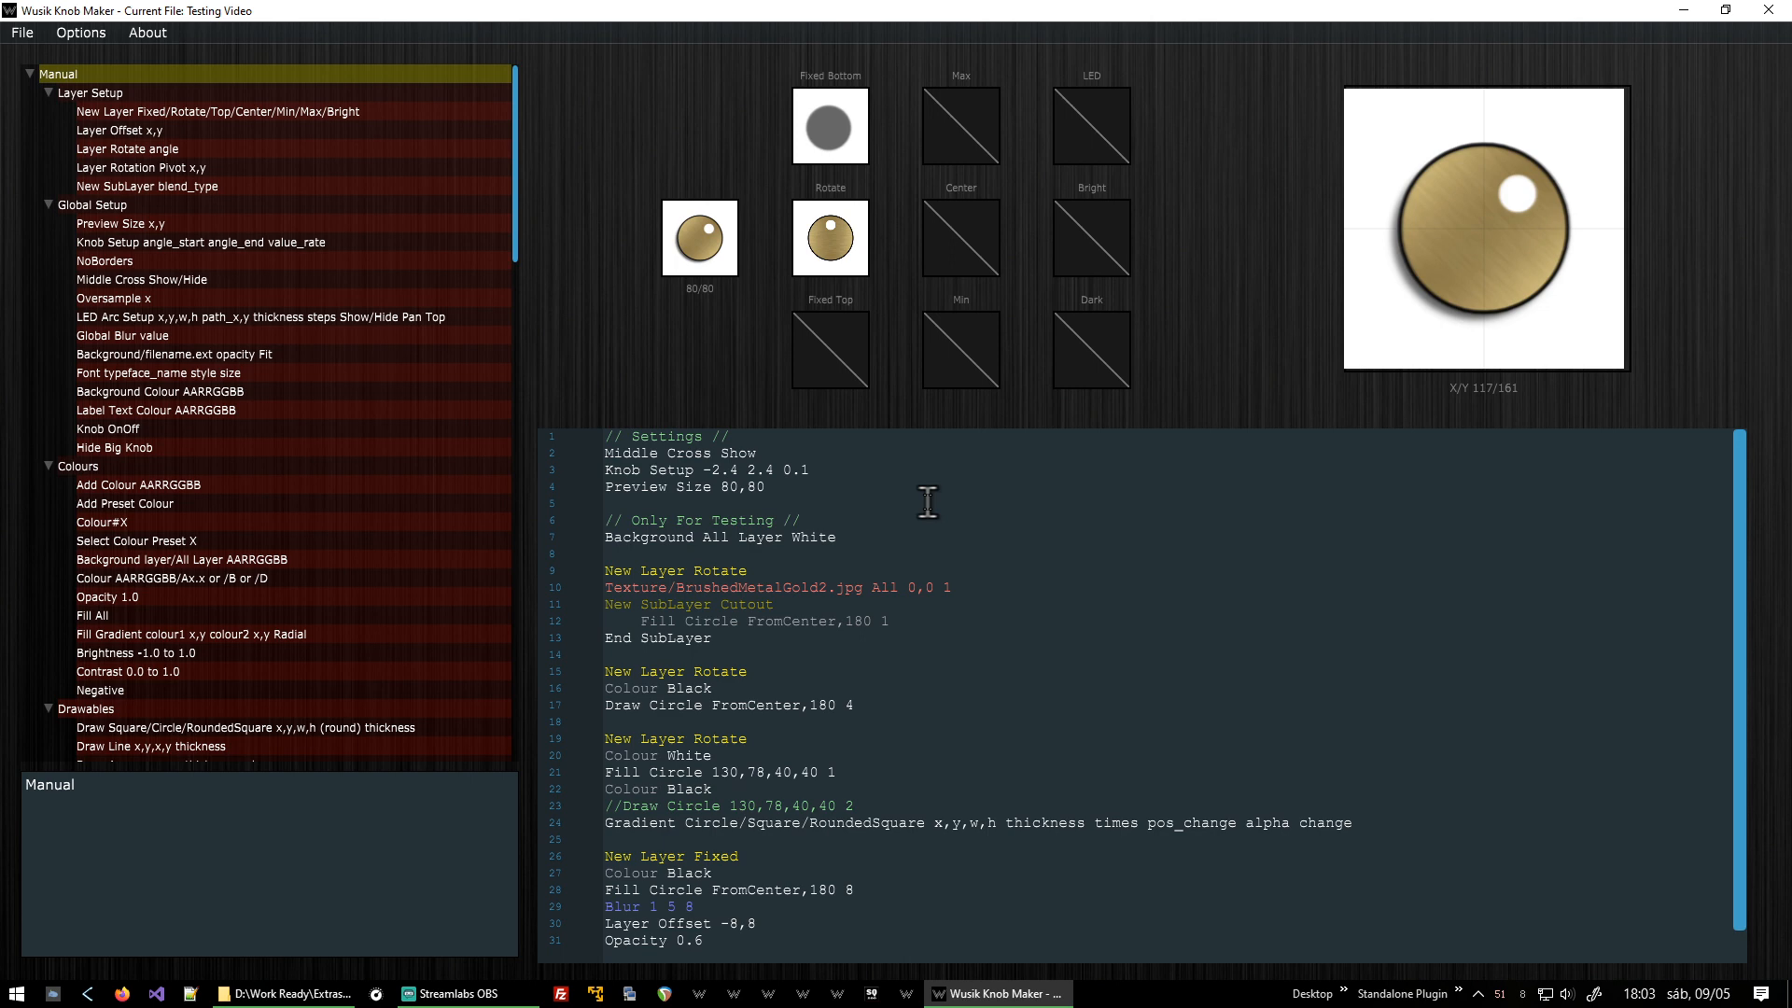
{"action": "double_click", "coordinate": [759, 827]}
{"action": "key", "text": "ctrl+shift+Right"}
{"action": "key", "text": "BackSpace"}
{"action": "key", "text": "BackSpace"}
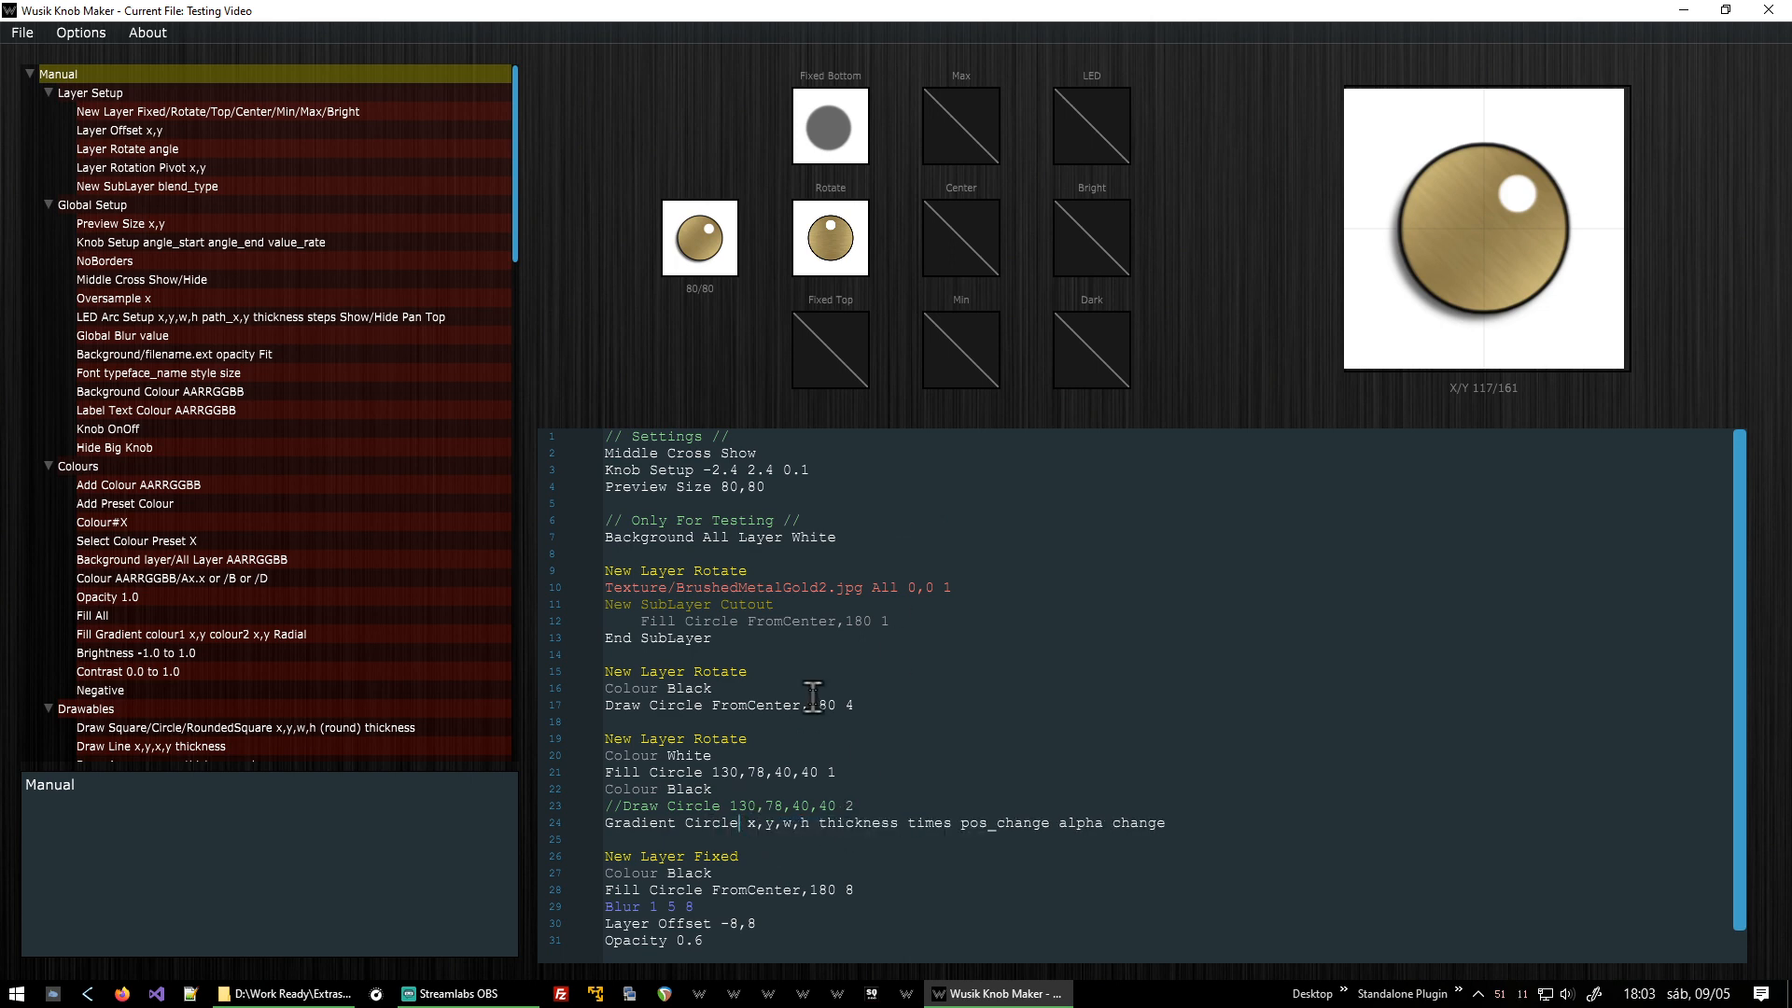
Fill in the Gradient Circle's position and size 130,78,40,40 and a thickness of 2.
{"action": "key", "text": "Up"}
{"action": "key", "text": "Left"}
{"action": "key", "text": "shift+End"}
{"action": "key", "text": "ctrl+c"}
{"action": "key", "text": "Down"}
{"action": "key", "text": "shift+Left"}
{"action": "key", "text": "shift+Left"}
{"action": "key", "text": "shift+Left"}
{"action": "key", "text": "shift+Left"}
{"action": "key", "text": "shift+Left"}
{"action": "key", "text": "shift+Left"}
{"action": "key", "text": "shift+Left"}
{"action": "key", "text": "ctrl+v"}
{"action": "key", "text": "ctrl+shift+Right"}
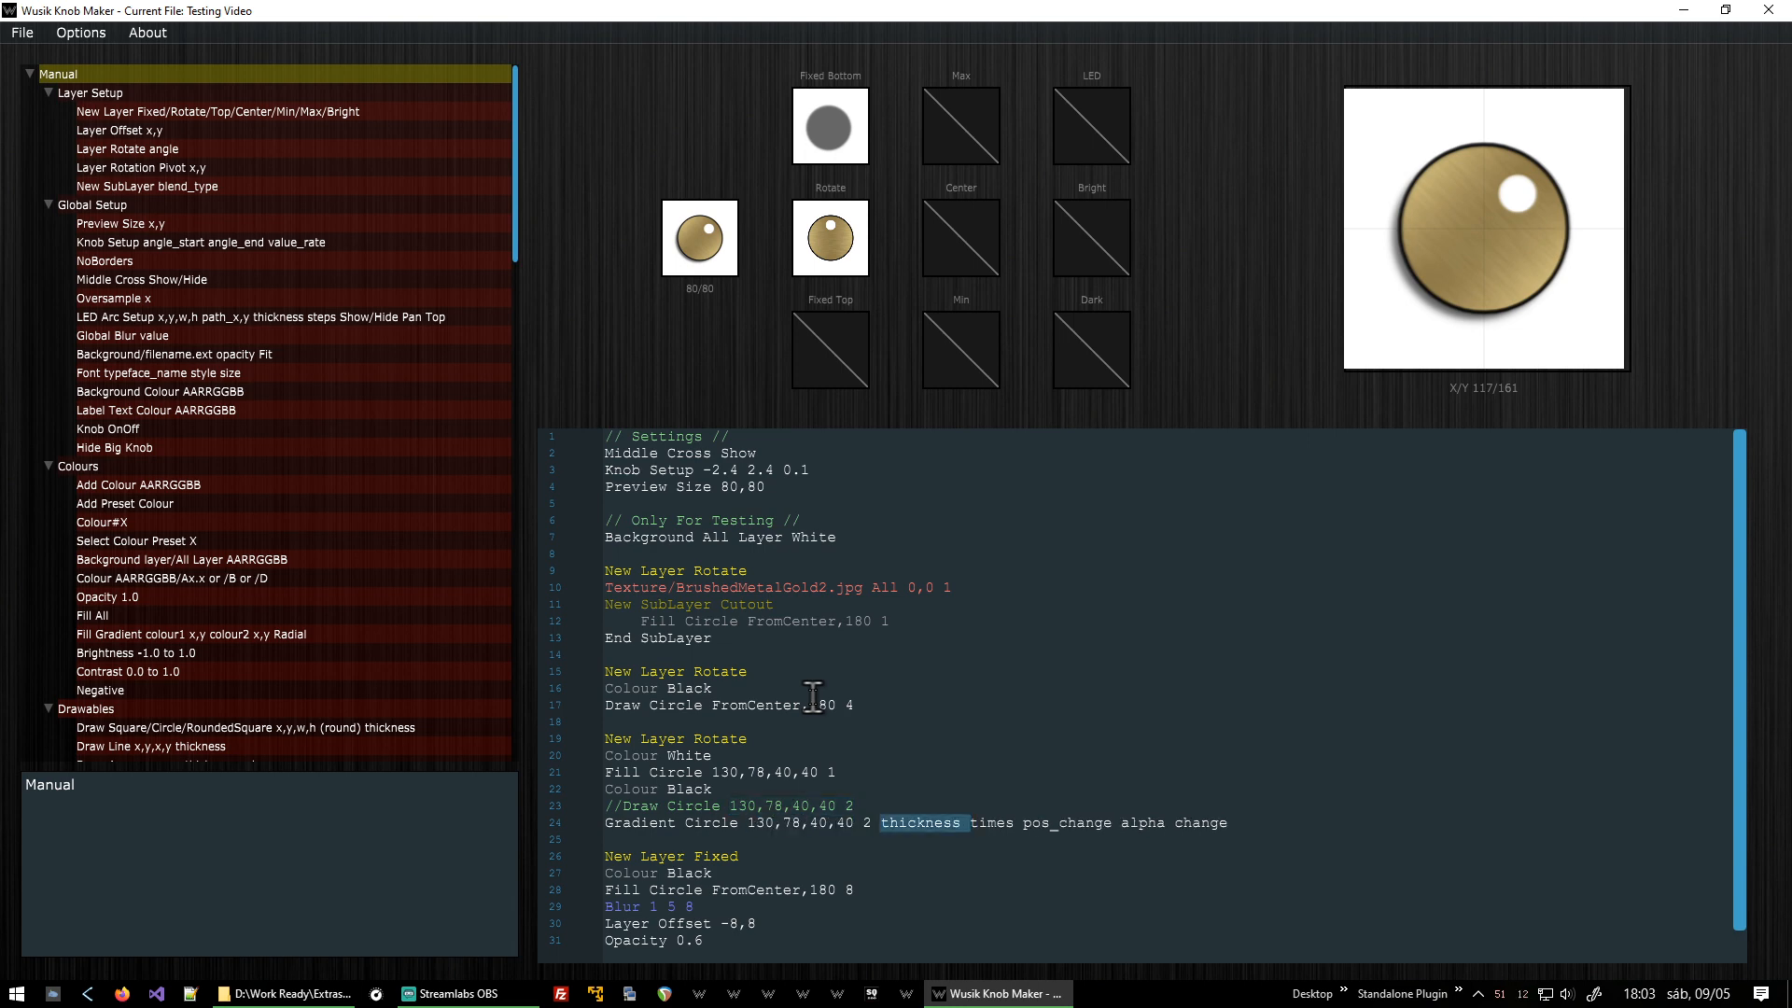
{"action": "key", "text": "Delete"}
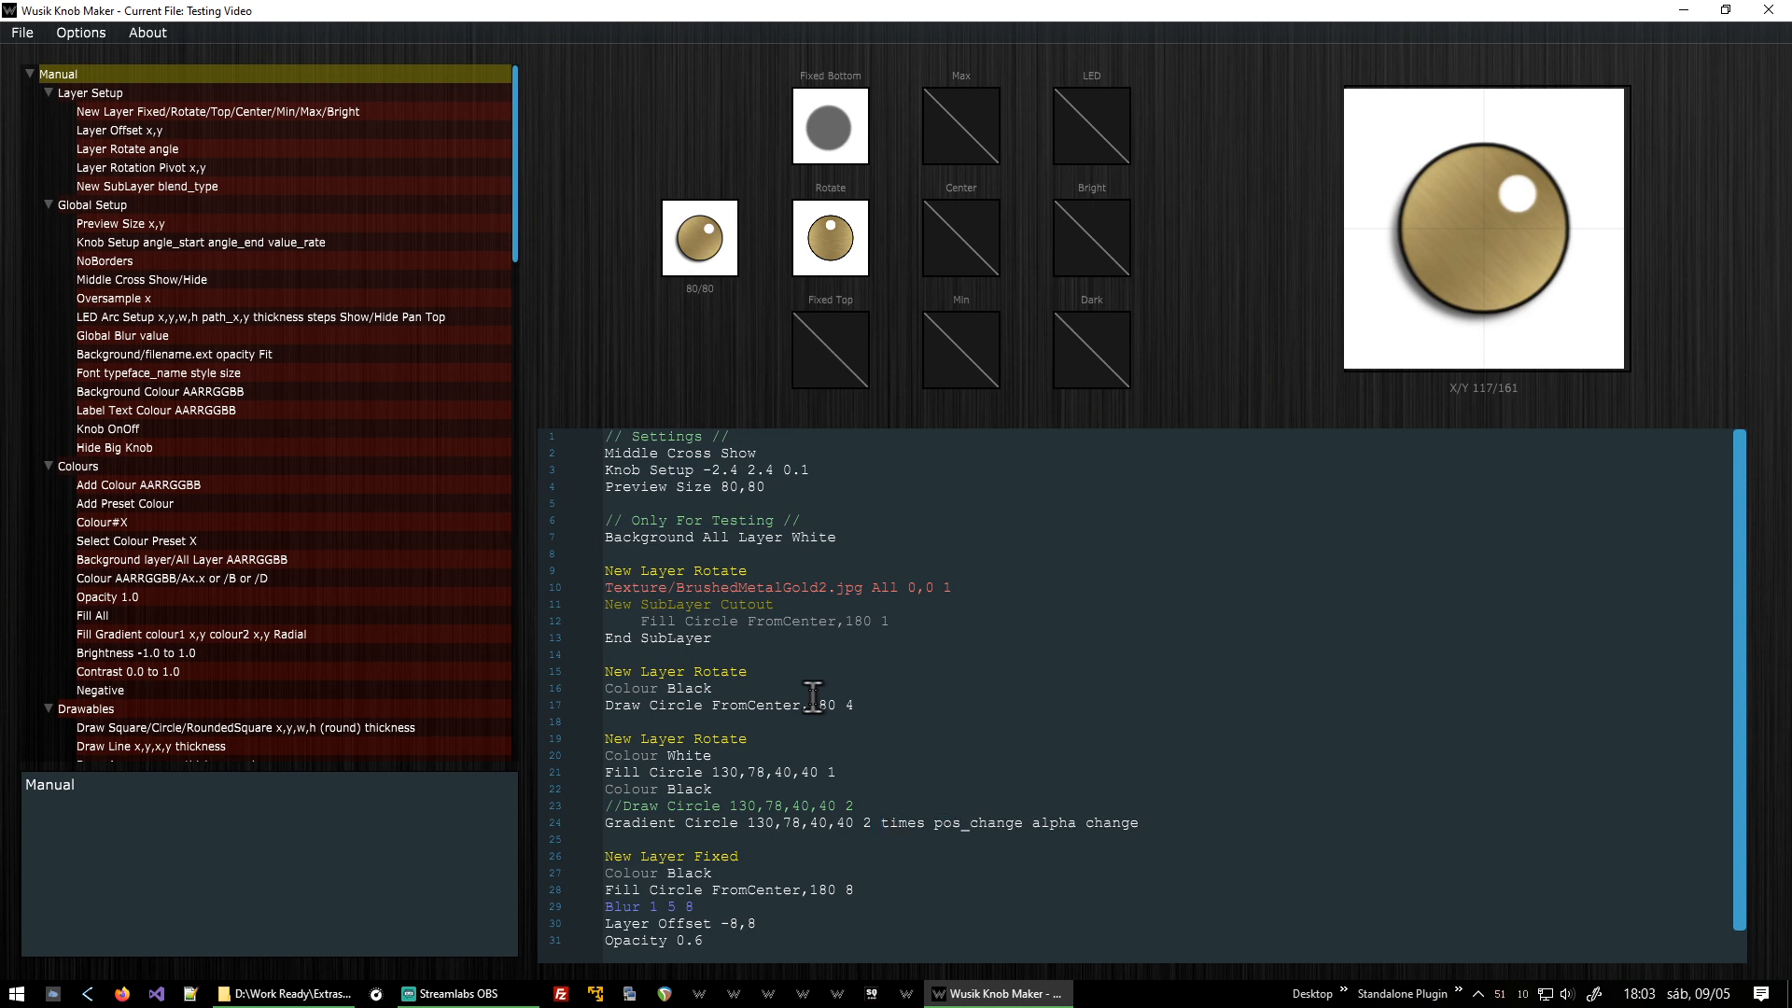
Set the gradient's times to 10 and pos_change to -1.
{"action": "key", "text": "ctrl+shift+Right"}
{"action": "key", "text": "shift+Left"}
{"action": "scroll", "coordinate": [367, 291], "scroll_direction": "down", "scroll_amount": 5}
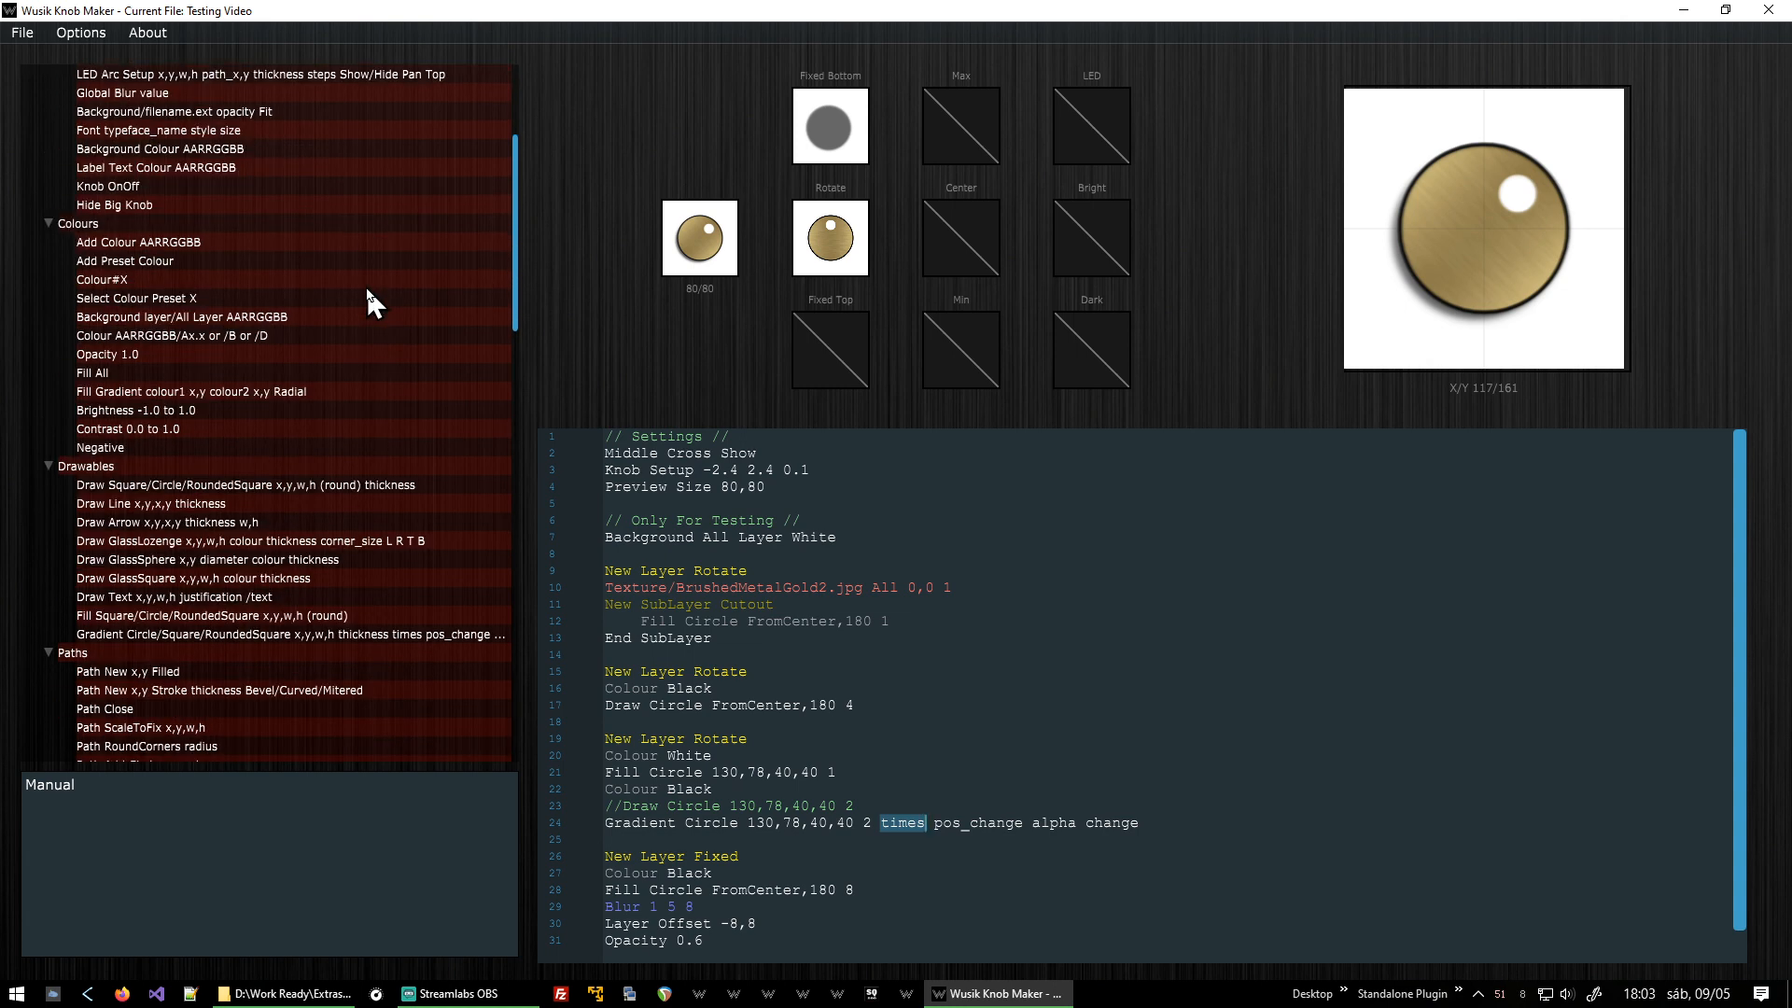
{"action": "scroll", "coordinate": [326, 594], "scroll_direction": "down", "scroll_amount": 2}
{"action": "left_click", "coordinate": [364, 541]}
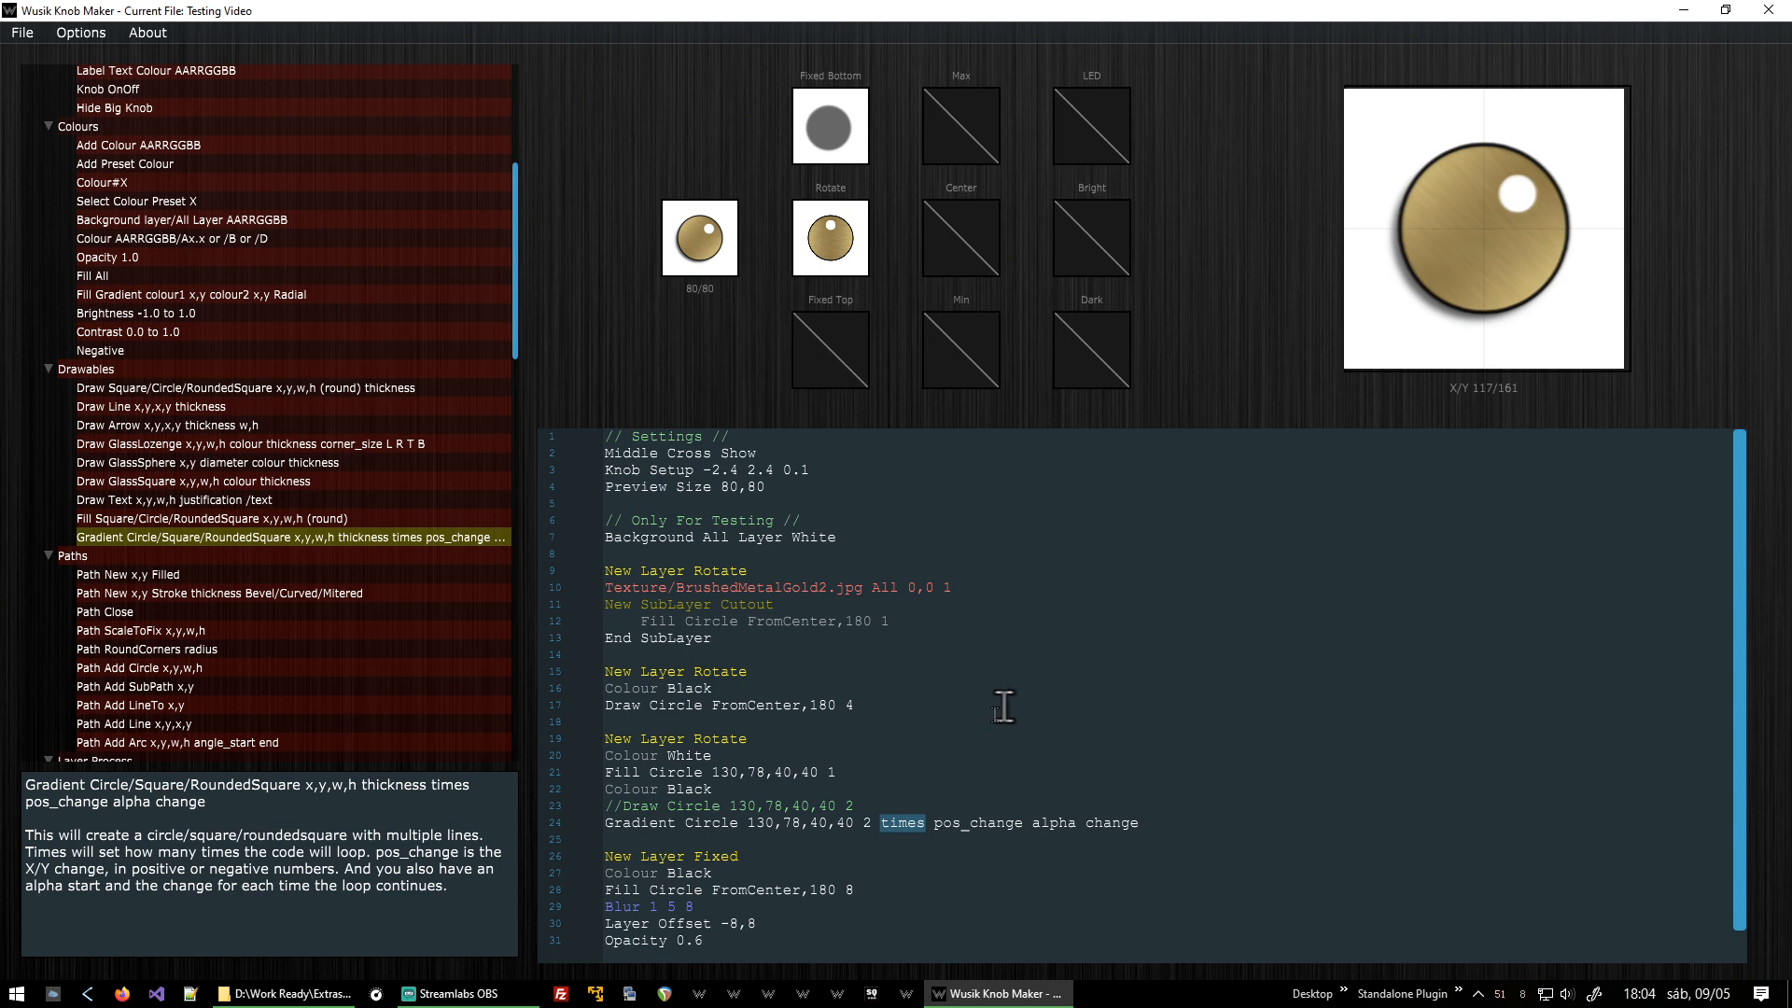
{"action": "double_click", "coordinate": [920, 822]}
{"action": "type", "text": "10"}
{"action": "key", "text": "Right"}
{"action": "key", "text": "ctrl+shift+Right"}
{"action": "key", "text": "shift+Left"}
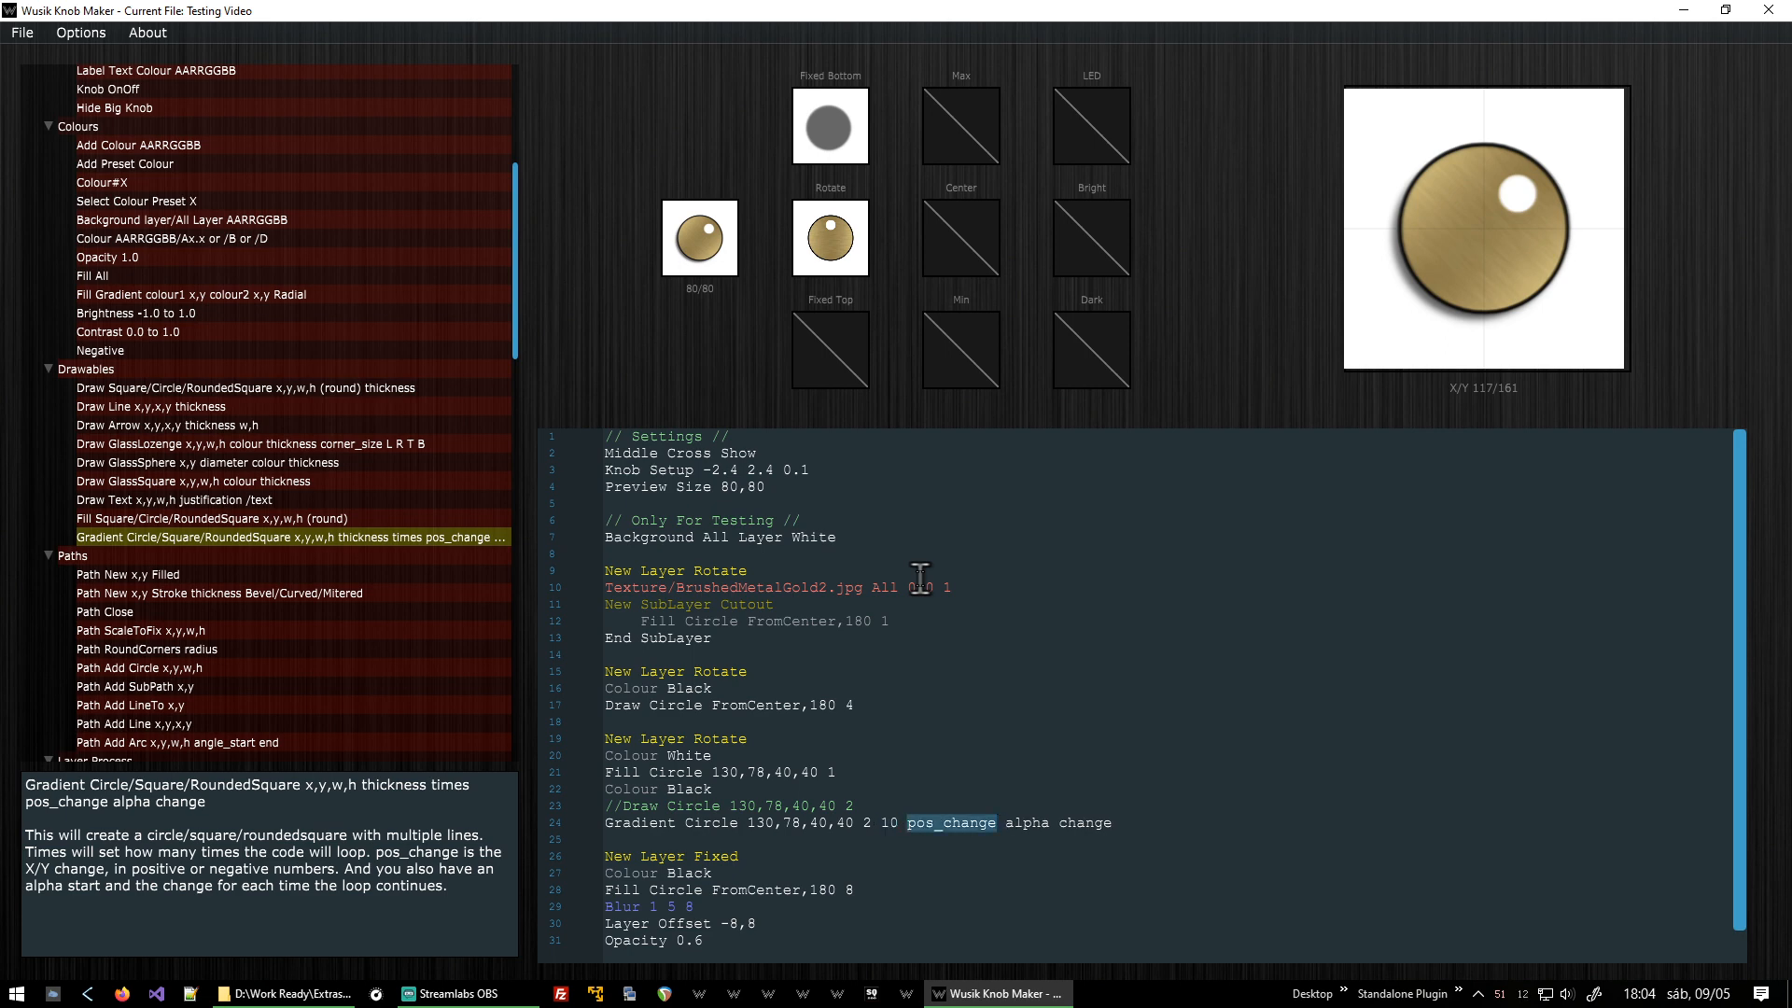
{"action": "type", "text": "-1"}
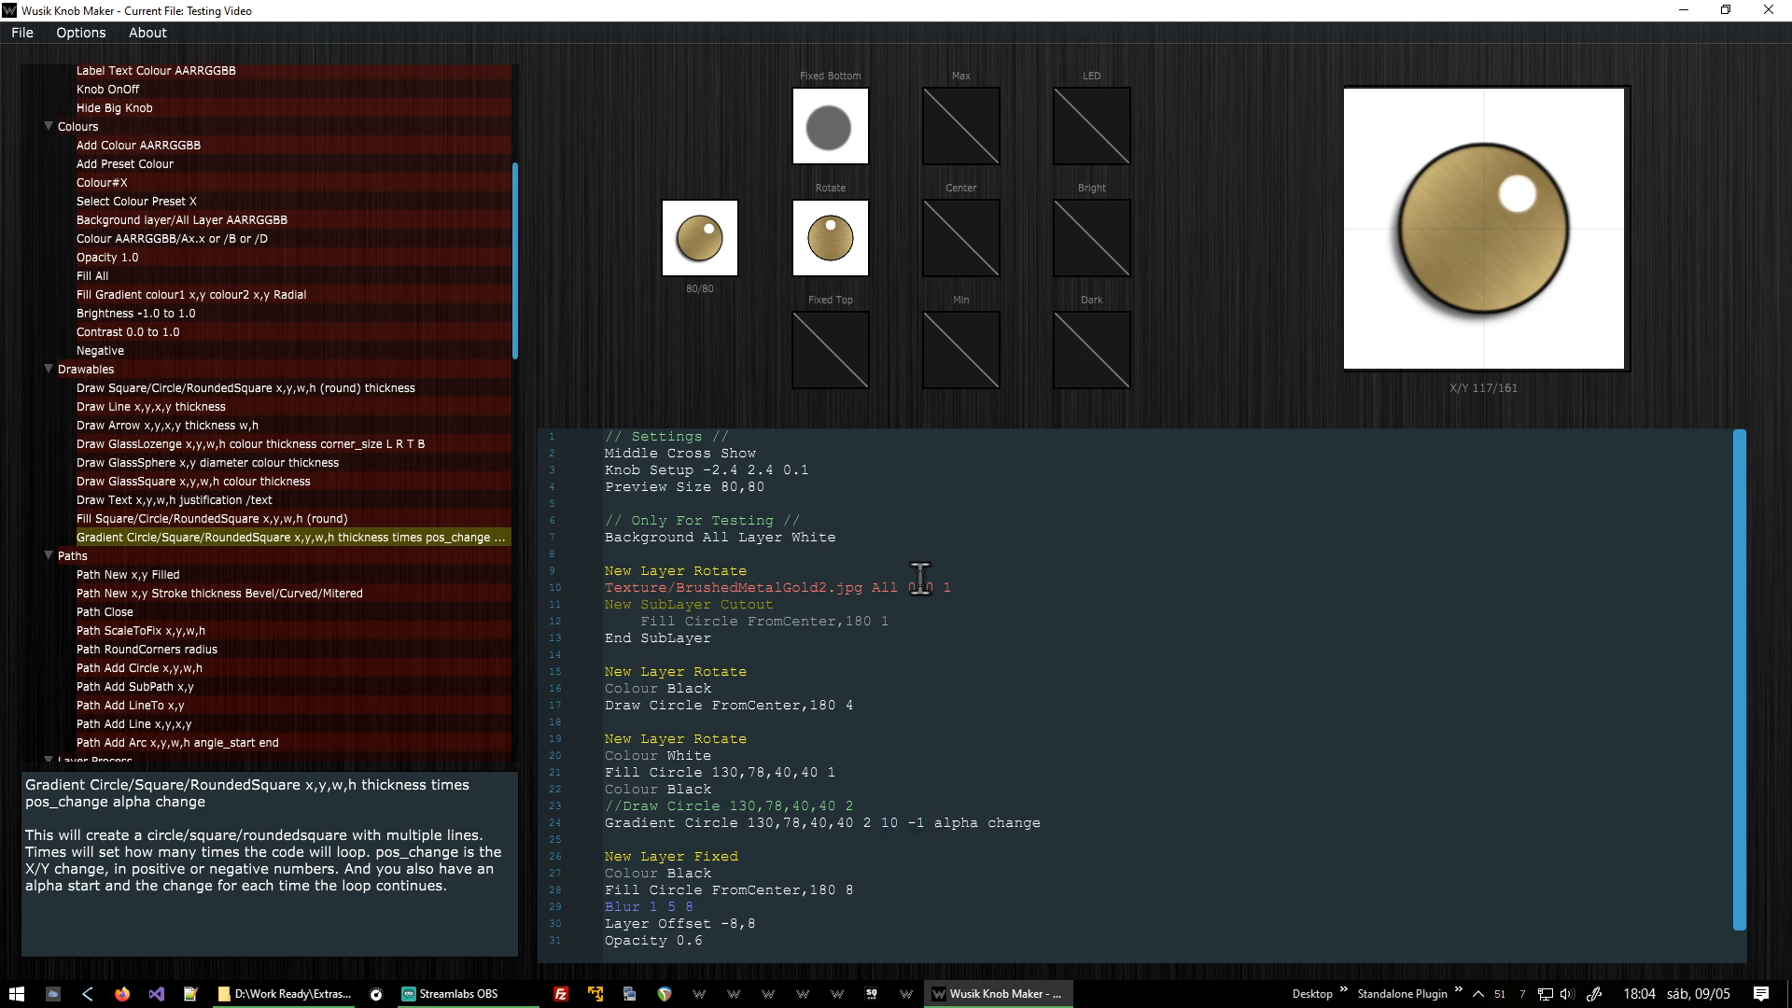
Set the gradient's times to 40, pos_change to 1, alpha start to 0.6 and alpha change to 0.05.
{"action": "key", "text": "Right"}
{"action": "key", "text": "ctrl+shift+Right"}
{"action": "key", "text": "shift+Left"}
{"action": "type", "text": "1.0"}
{"action": "key", "text": "ctrl+shift+Left"}
{"action": "type", "text": ".1"}
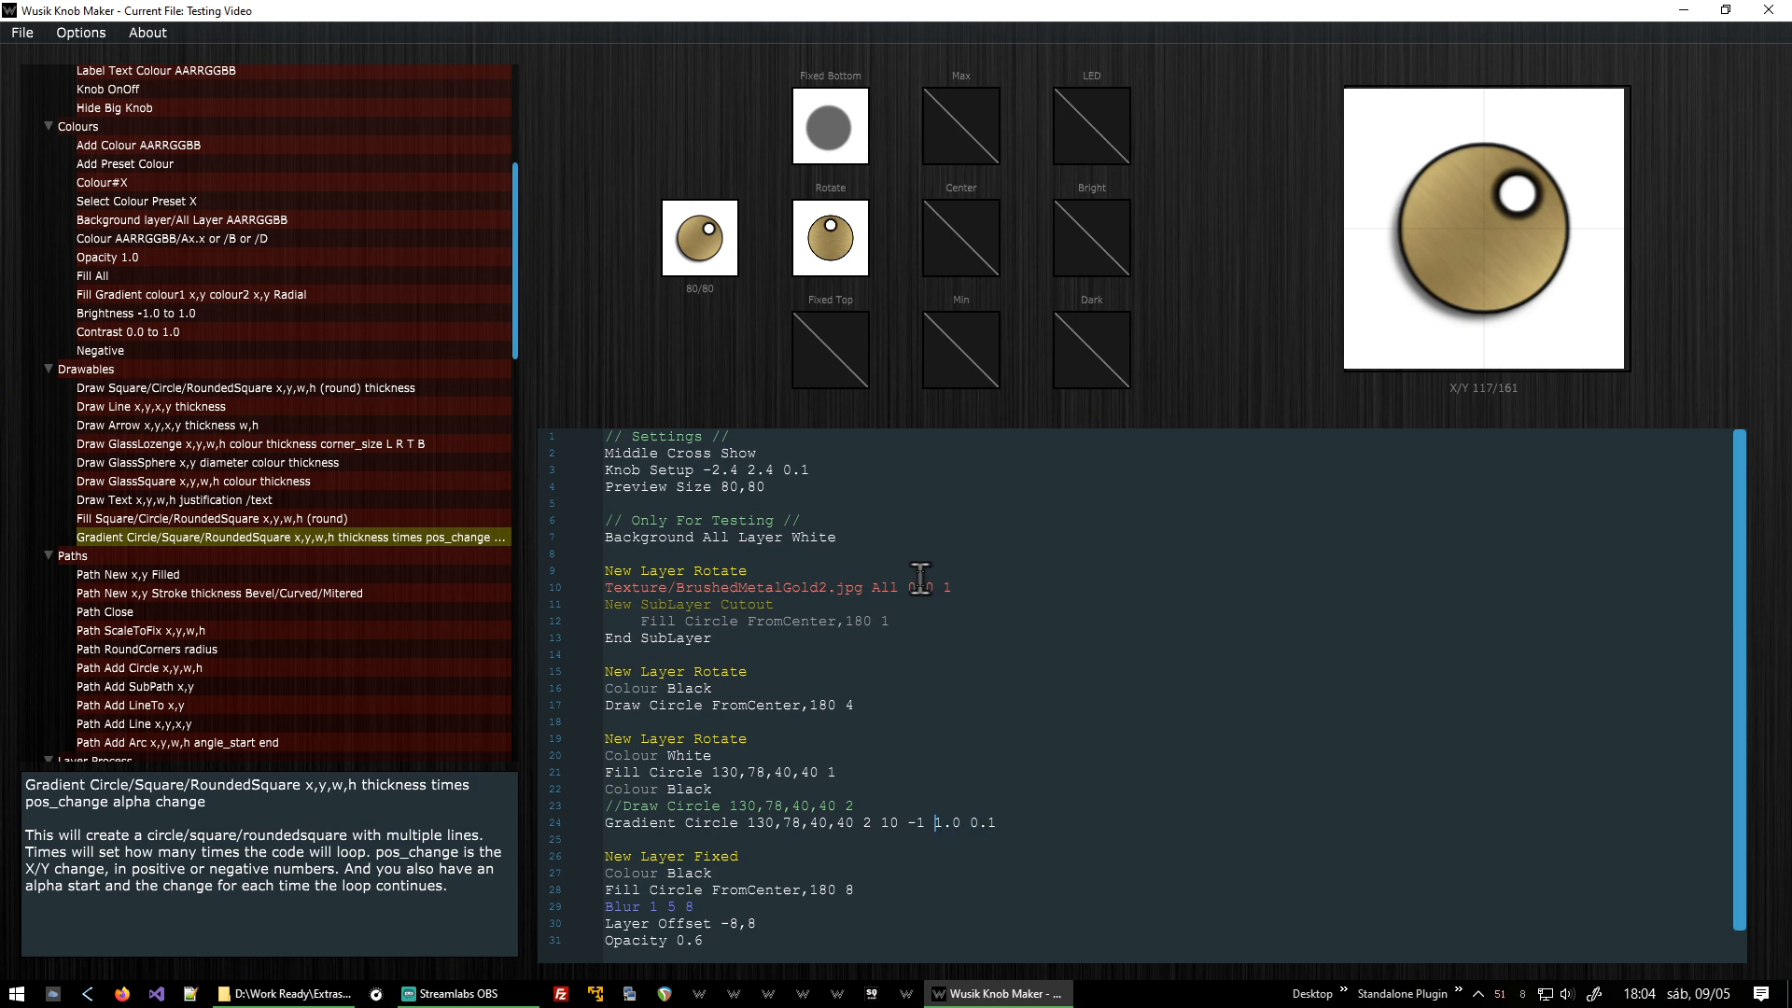
{"action": "key", "text": "BackSpace"}
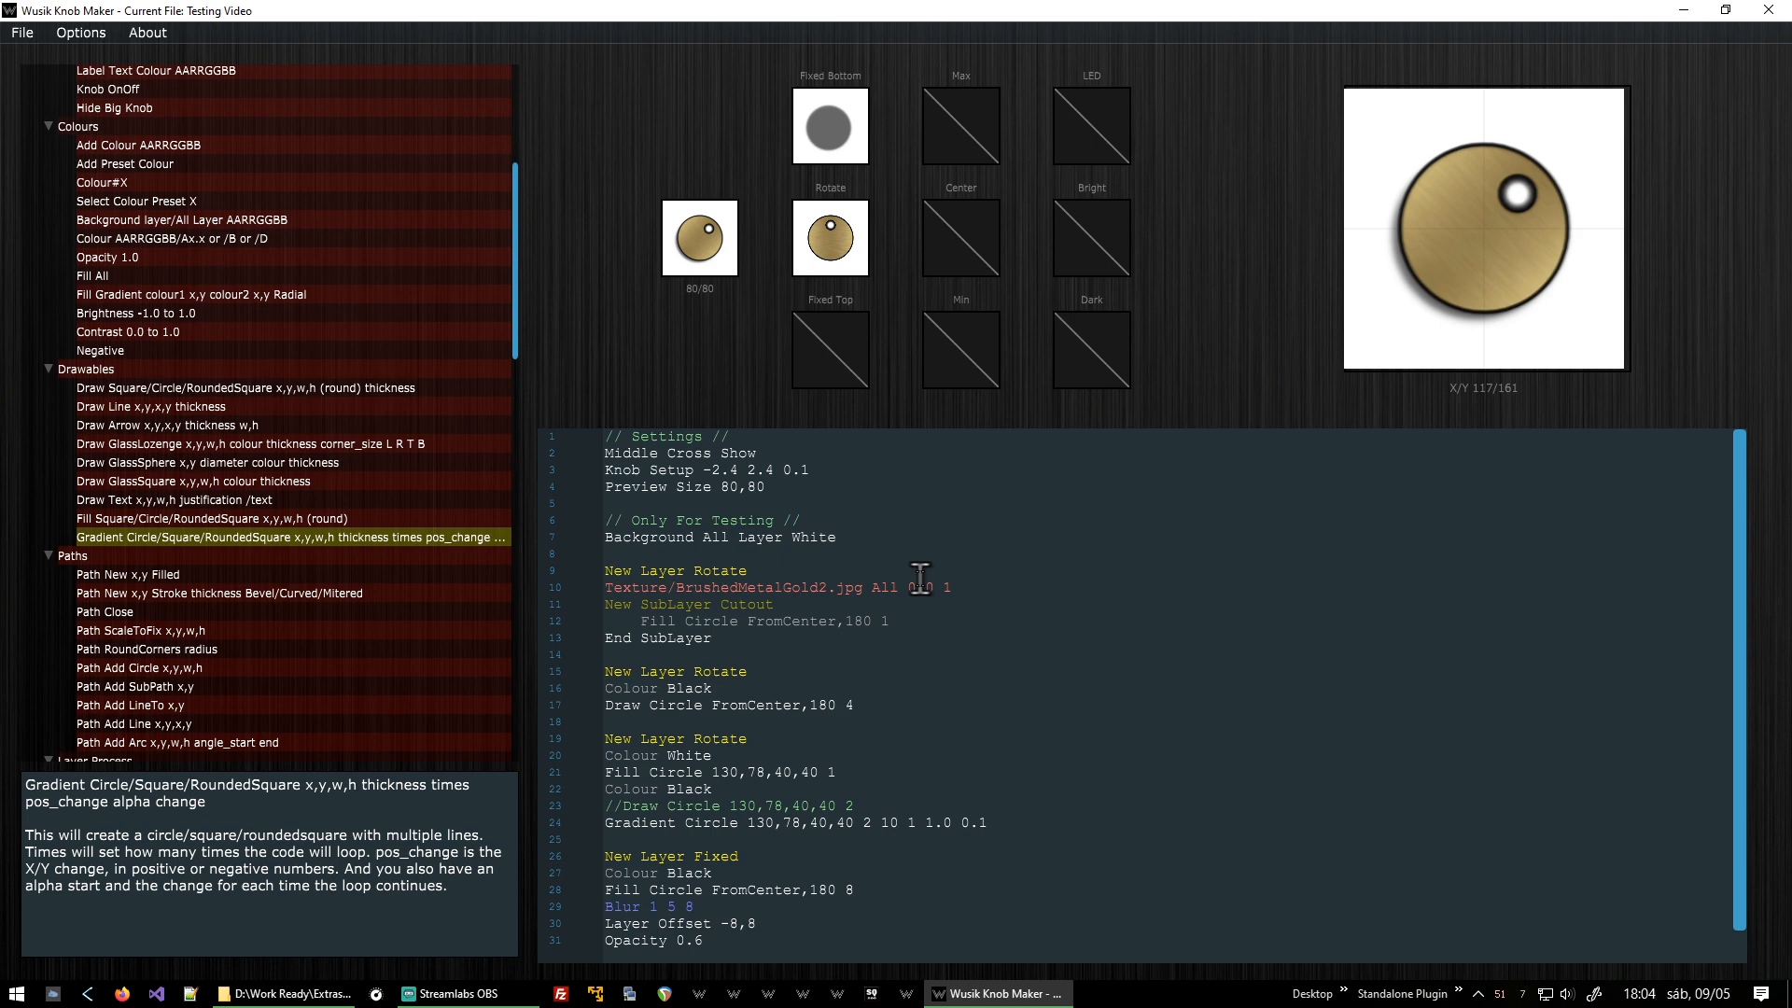
{"action": "key", "text": "BackSpace"}
{"action": "type", "text": "0"}
{"action": "key", "text": "Right"}
{"action": "key", "text": "Delete"}
{"action": "type", "text": "6"}
{"action": "key", "text": "BackSpace"}
{"action": "type", "text": "4"}
{"action": "key", "text": "BackSpace"}
{"action": "type", "text": "01"}
{"action": "key", "text": "shift+Left"}
{"action": "key", "text": "shift+Left"}
{"action": "key", "text": "shift+Left"}
{"action": "key", "text": "shift+Left"}
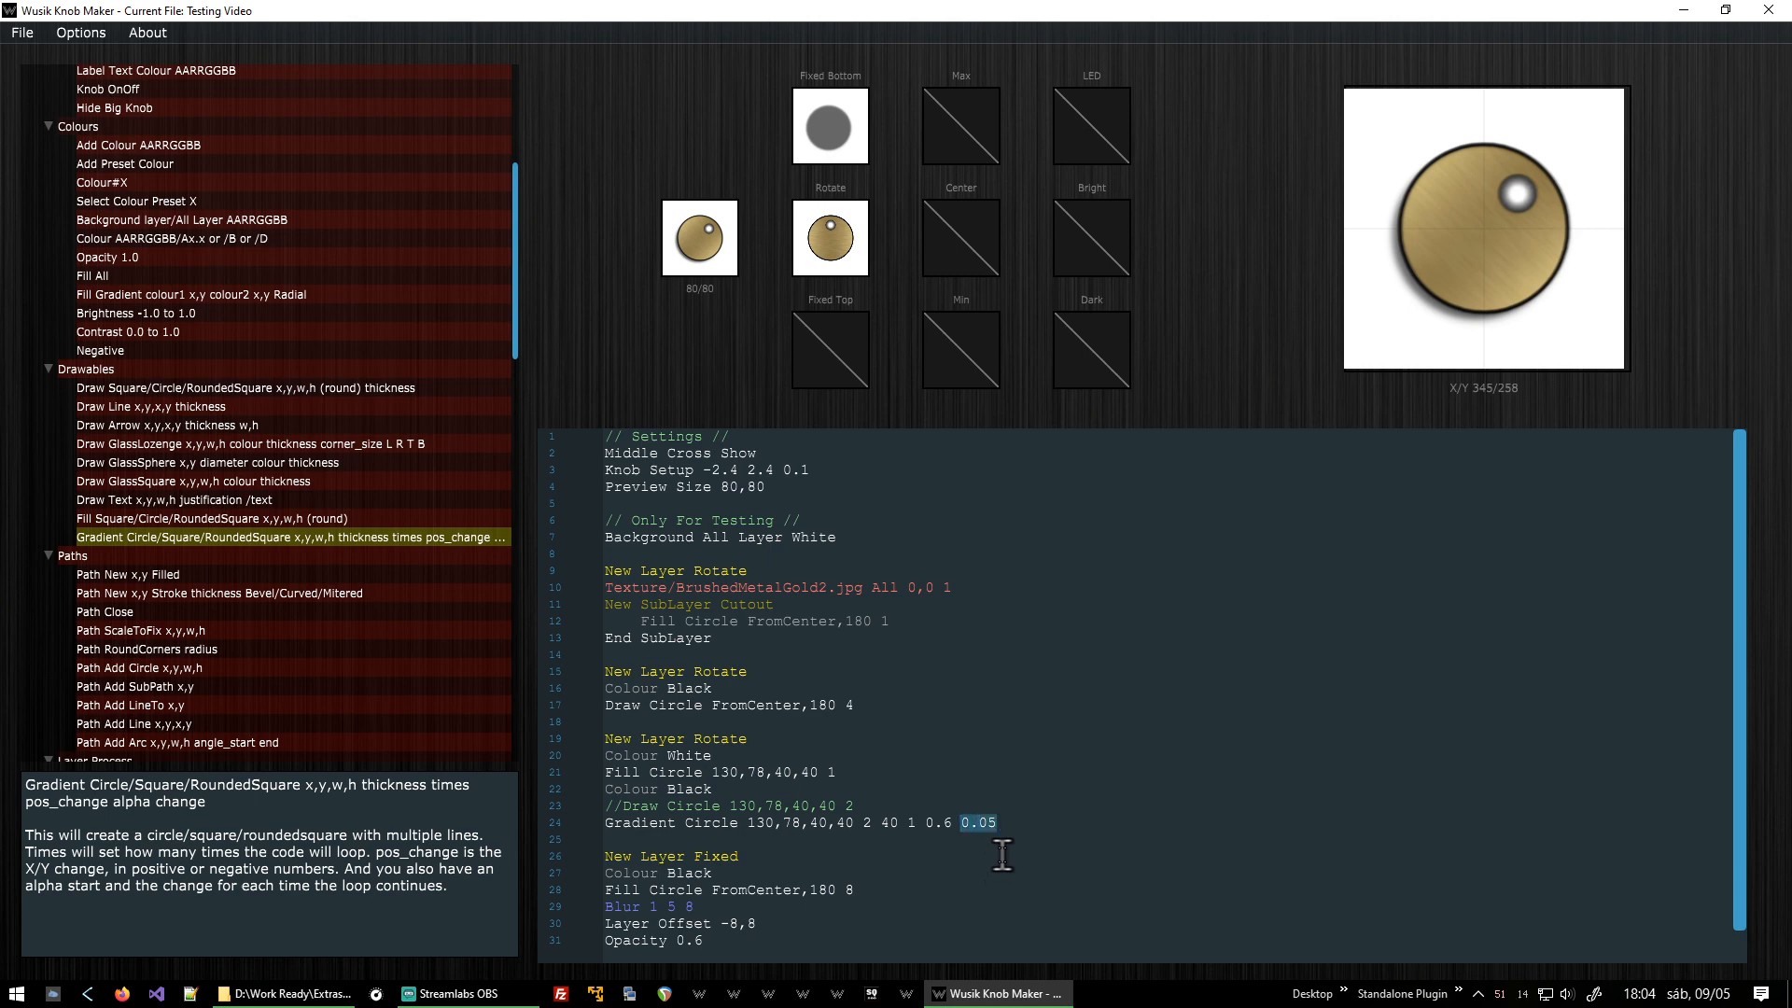
Try the gradient with thickness 1 and alpha start 1.0, refreshing the preview.
{"action": "key", "text": "Left"}
{"action": "key", "text": "Left"}
{"action": "key", "text": "Left"}
{"action": "key", "text": "shift+Left"}
{"action": "key", "text": "shift+Left"}
{"action": "key", "text": "shift+Left"}
{"action": "key", "text": "Left"}
{"action": "key", "text": "Left"}
{"action": "key", "text": "shift+Right"}
{"action": "key", "text": "Right"}
{"action": "key", "text": "Right"}
{"action": "key", "text": "shift+Right"}
{"action": "key", "text": "shift+Right"}
{"action": "key", "text": "Right"}
{"action": "key", "text": "shift+Right"}
{"action": "key", "text": "Left"}
{"action": "key", "text": "Left"}
{"action": "key", "text": "Left"}
{"action": "key", "text": "Left"}
{"action": "key", "text": "F5"}
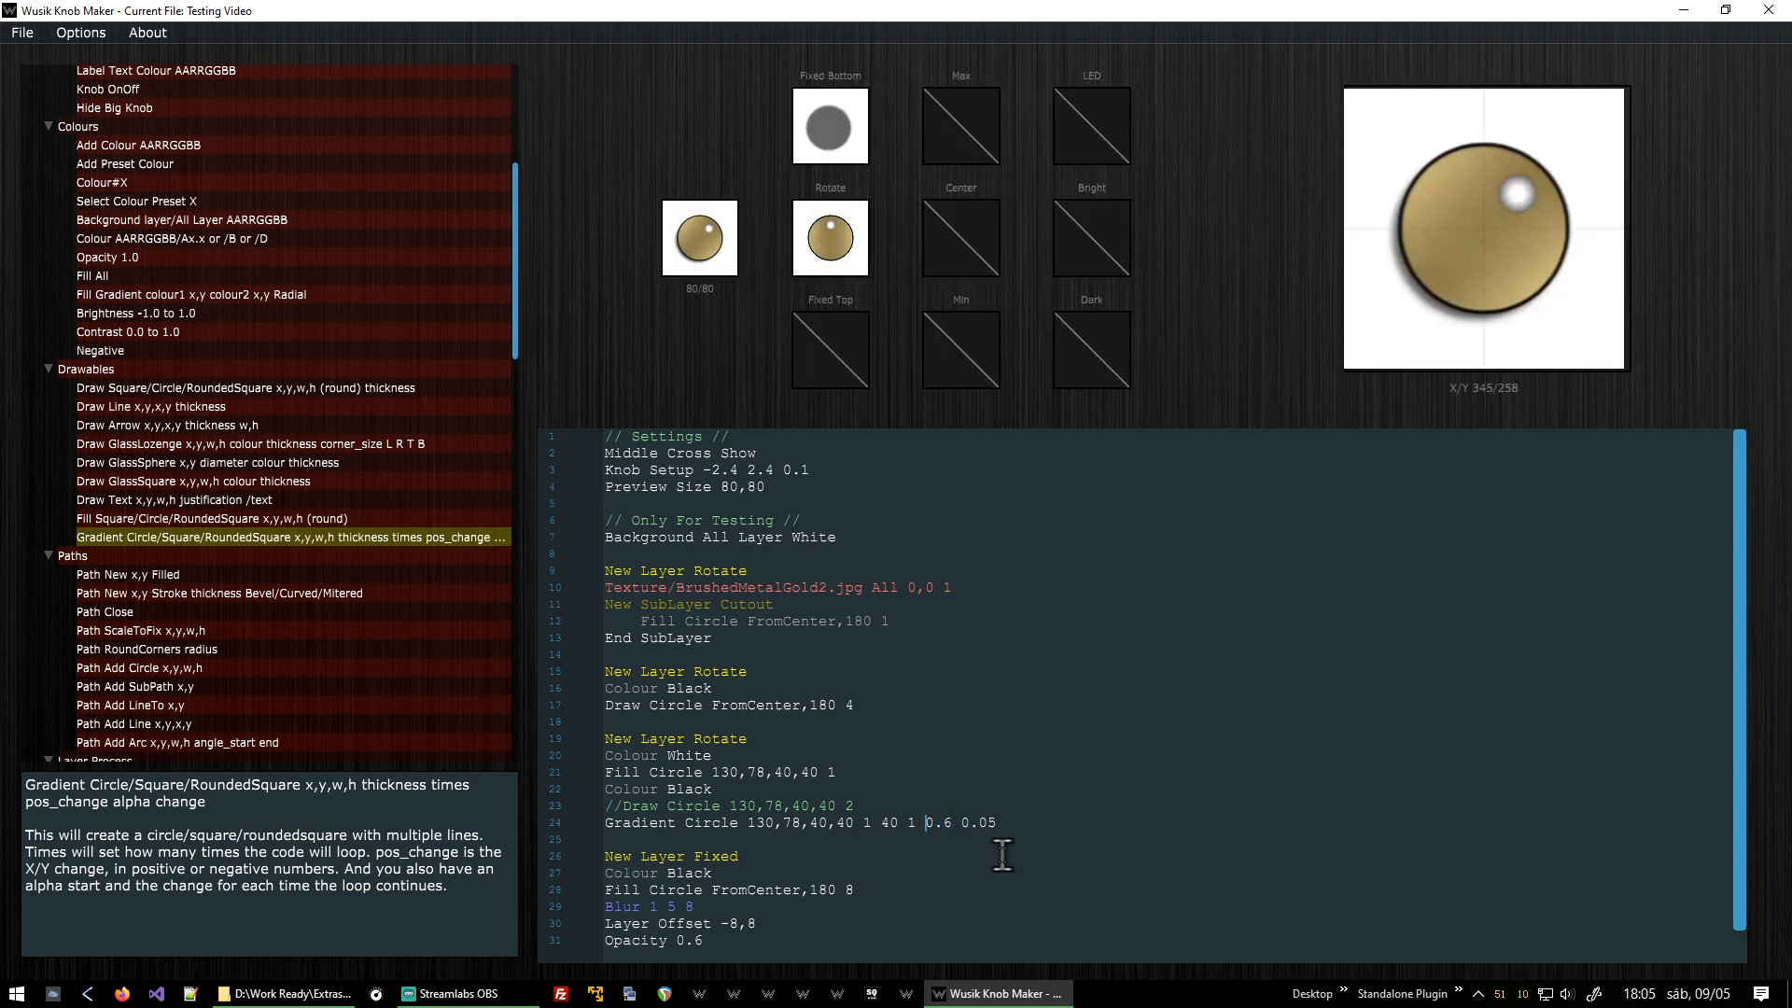
{"action": "key", "text": "Delete"}
{"action": "key", "text": "Delete"}
{"action": "key", "text": "Delete"}
{"action": "type", "text": "1.0"}
{"action": "key", "text": "F5"}
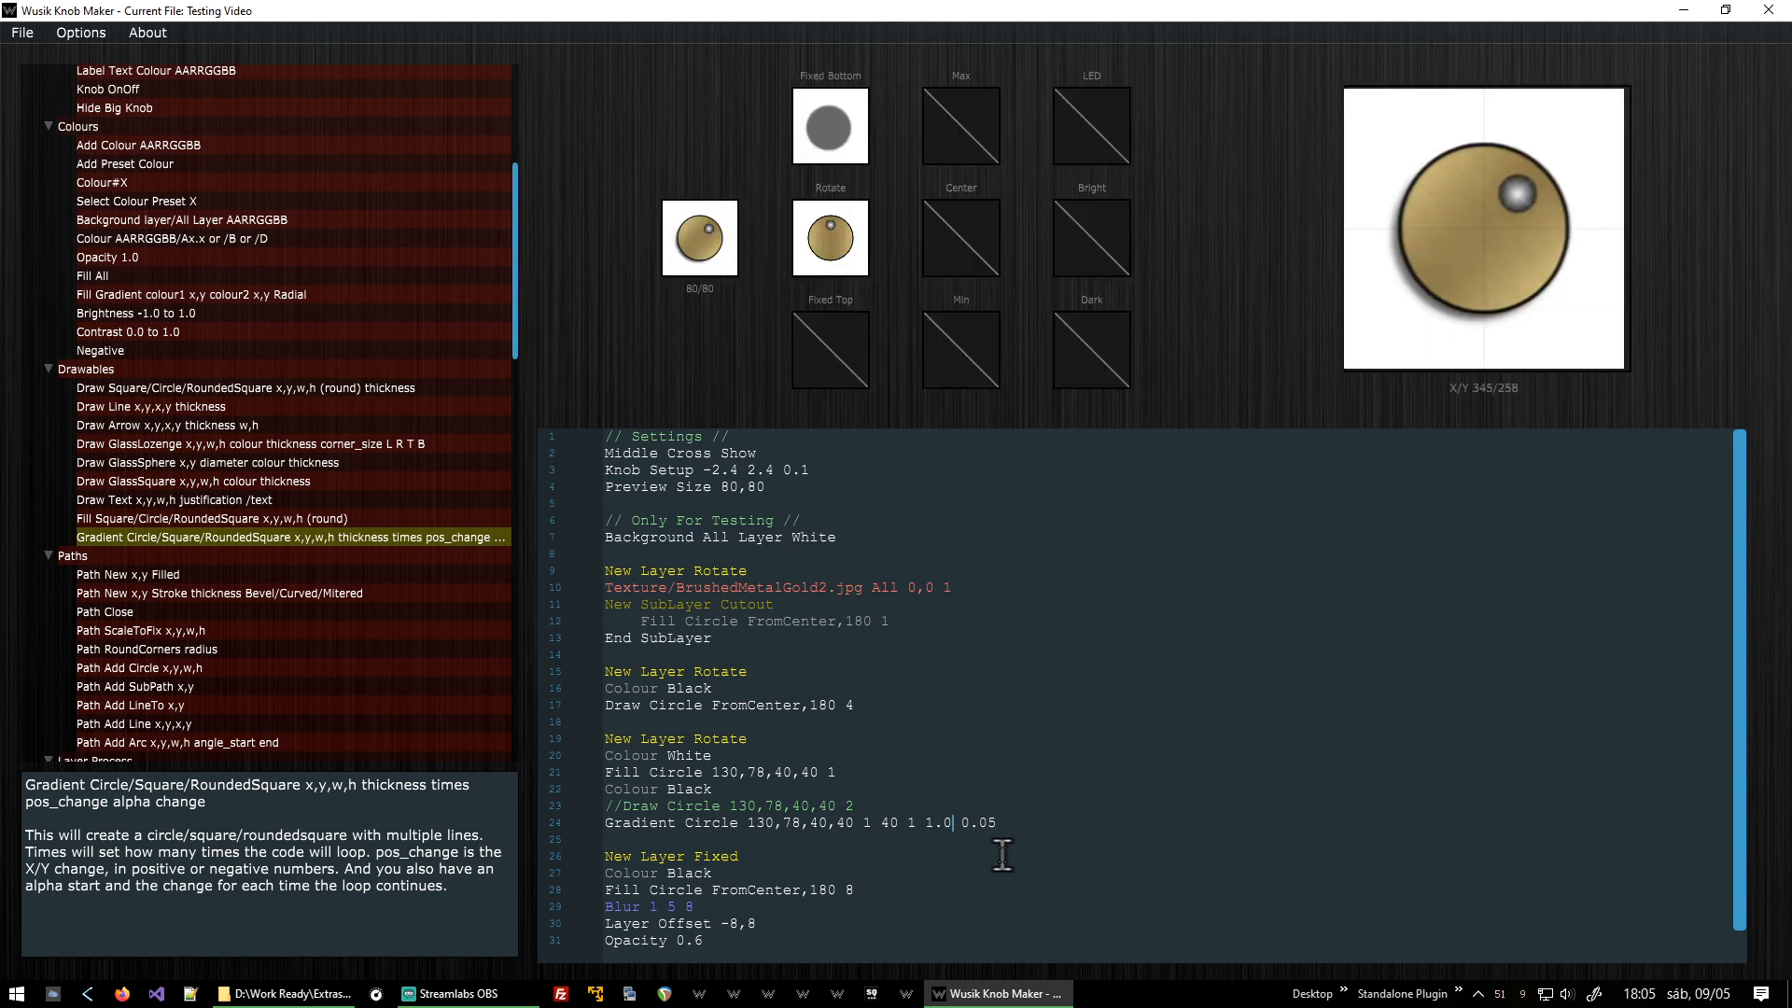
Set the gradient to thickness 2, 20 times and alpha start 0.6, refreshing the preview.
{"action": "key", "text": "Delete"}
{"action": "type", "text": "2"}
{"action": "key", "text": "F5"}
{"action": "key", "text": "BackSpace"}
{"action": "type", "text": "2"}
{"action": "key", "text": "F5"}
{"action": "key", "text": "Delete"}
{"action": "key", "text": "Delete"}
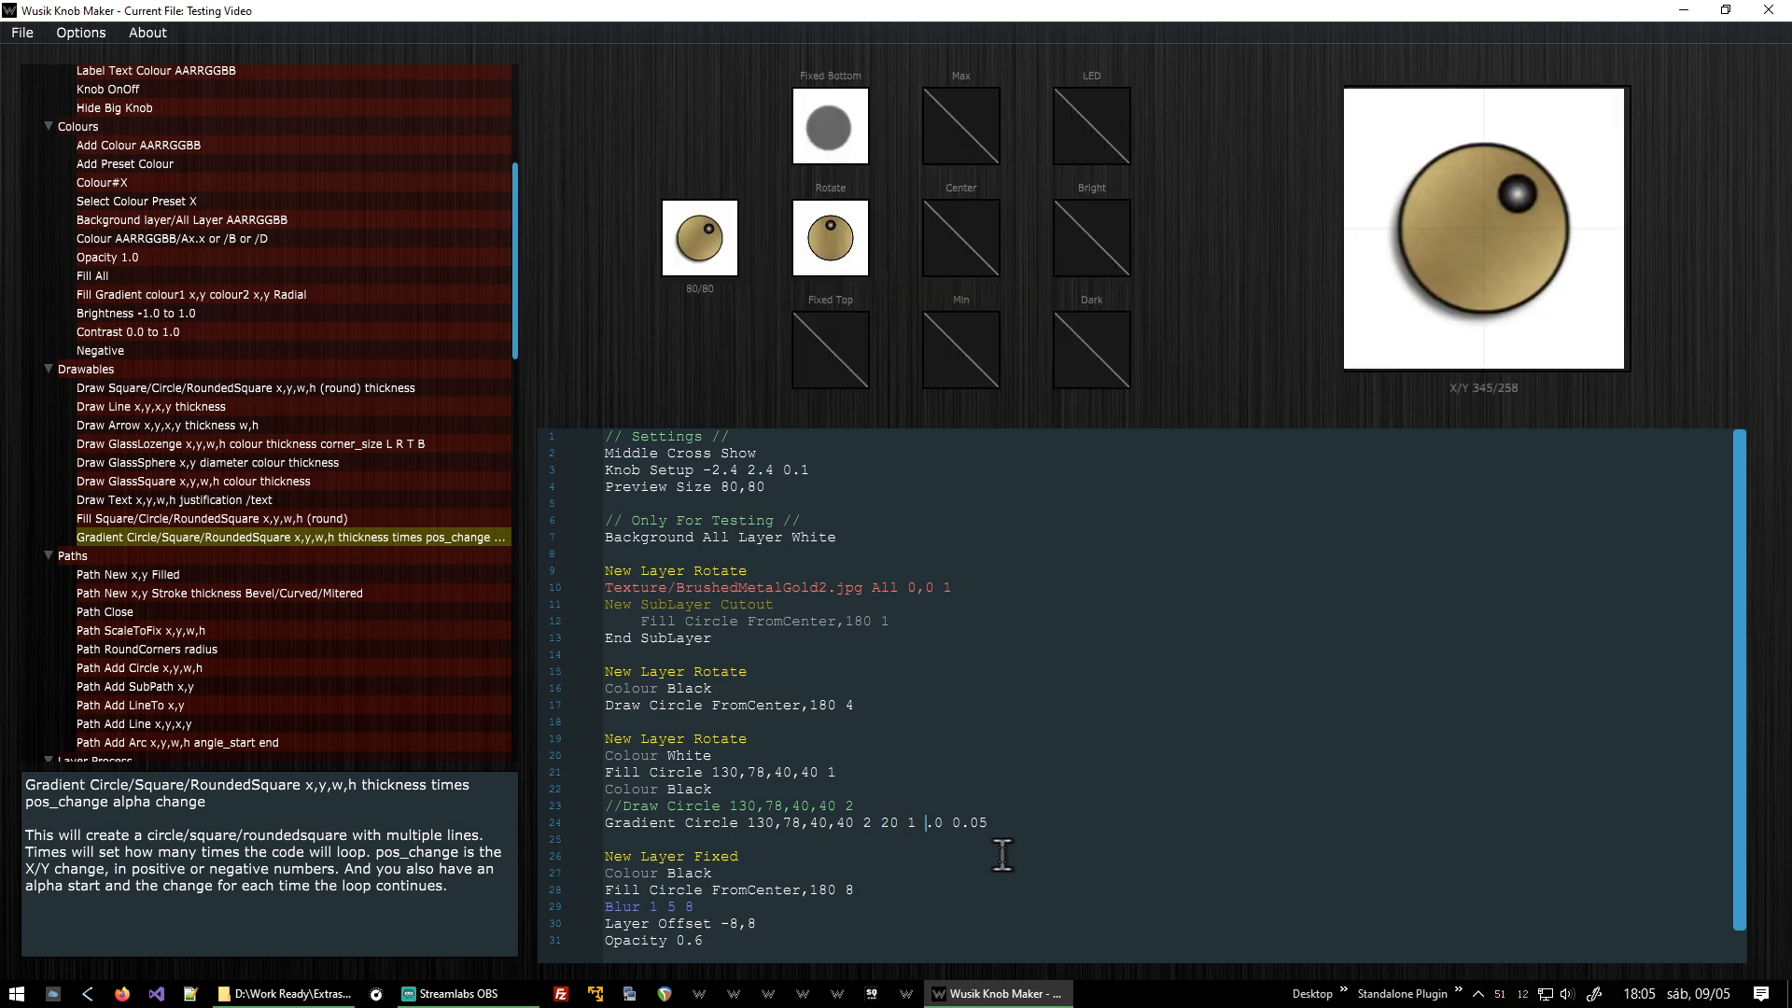
{"action": "key", "text": "BackSpace"}
{"action": "type", "text": "0.0"}
{"action": "type", "text": "6"}
{"action": "key", "text": "F5"}
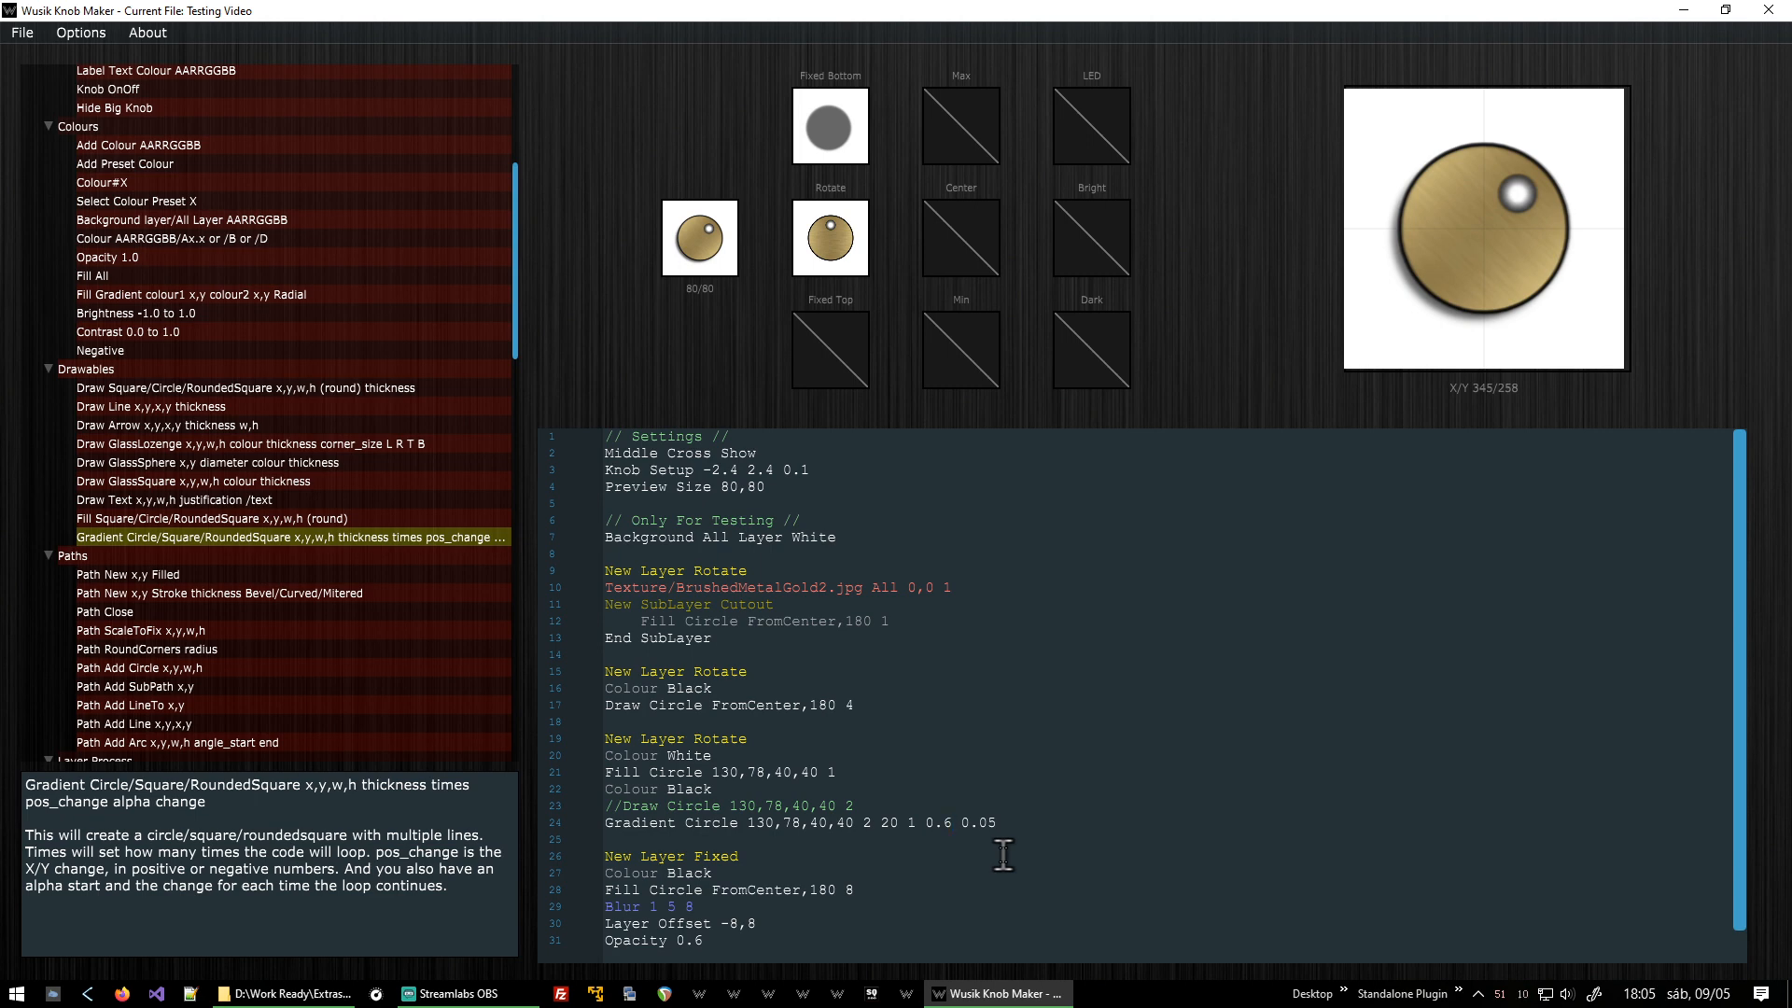
Add a Middle Cross Hide line to the settings section.
{"action": "left_click_drag", "start_coordinate": [680, 211], "coordinate": [787, 149]}
{"action": "scroll", "coordinate": [392, 355], "scroll_direction": "up", "scroll_amount": 6}
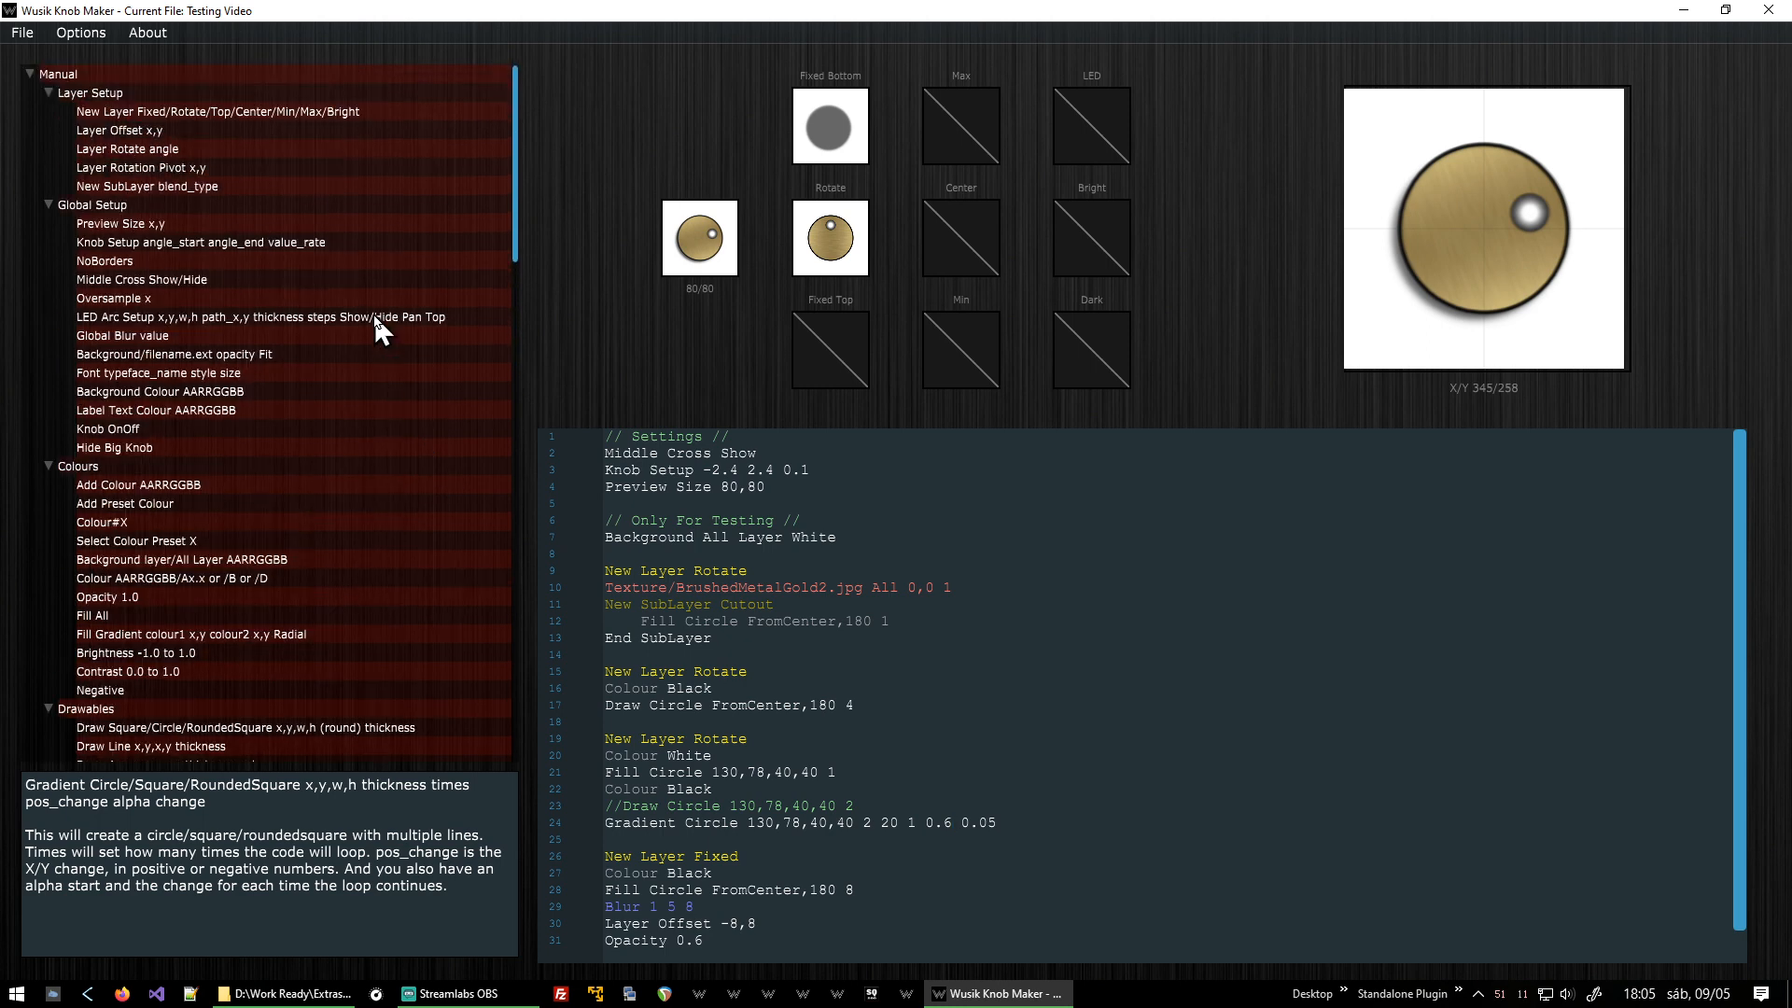
{"action": "scroll", "coordinate": [374, 318], "scroll_direction": "down", "scroll_amount": 10}
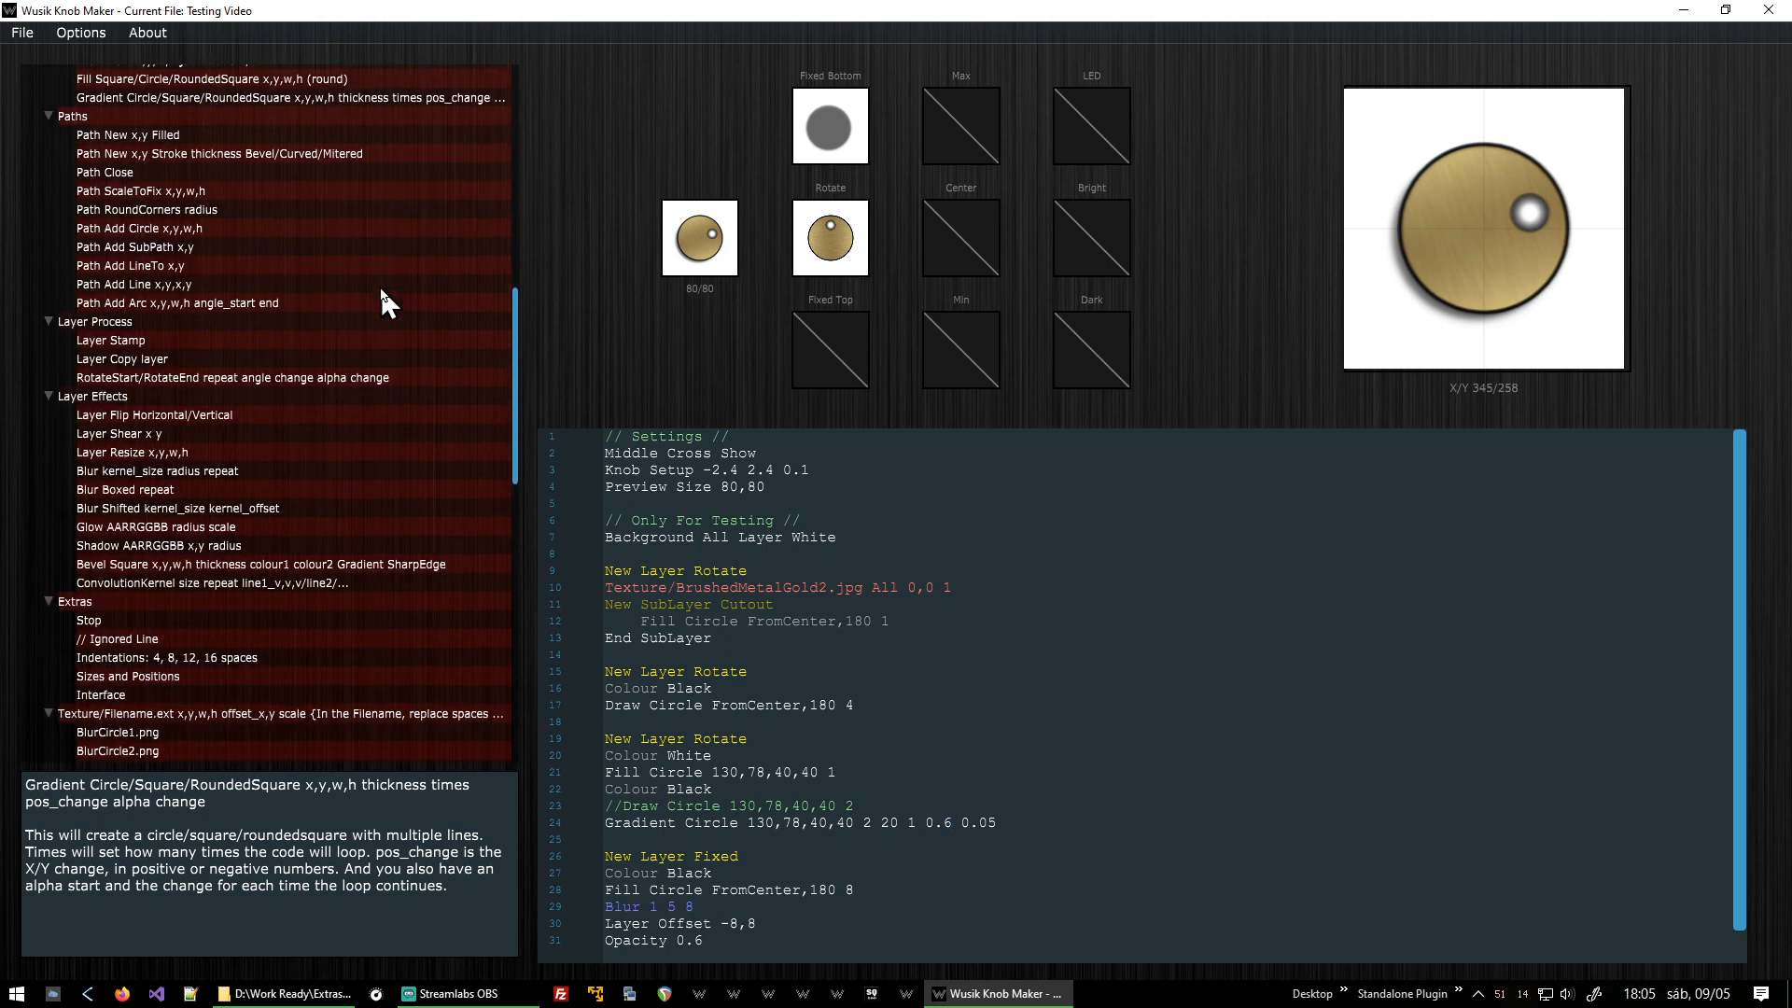
{"action": "scroll", "coordinate": [381, 292], "scroll_direction": "up", "scroll_amount": 10}
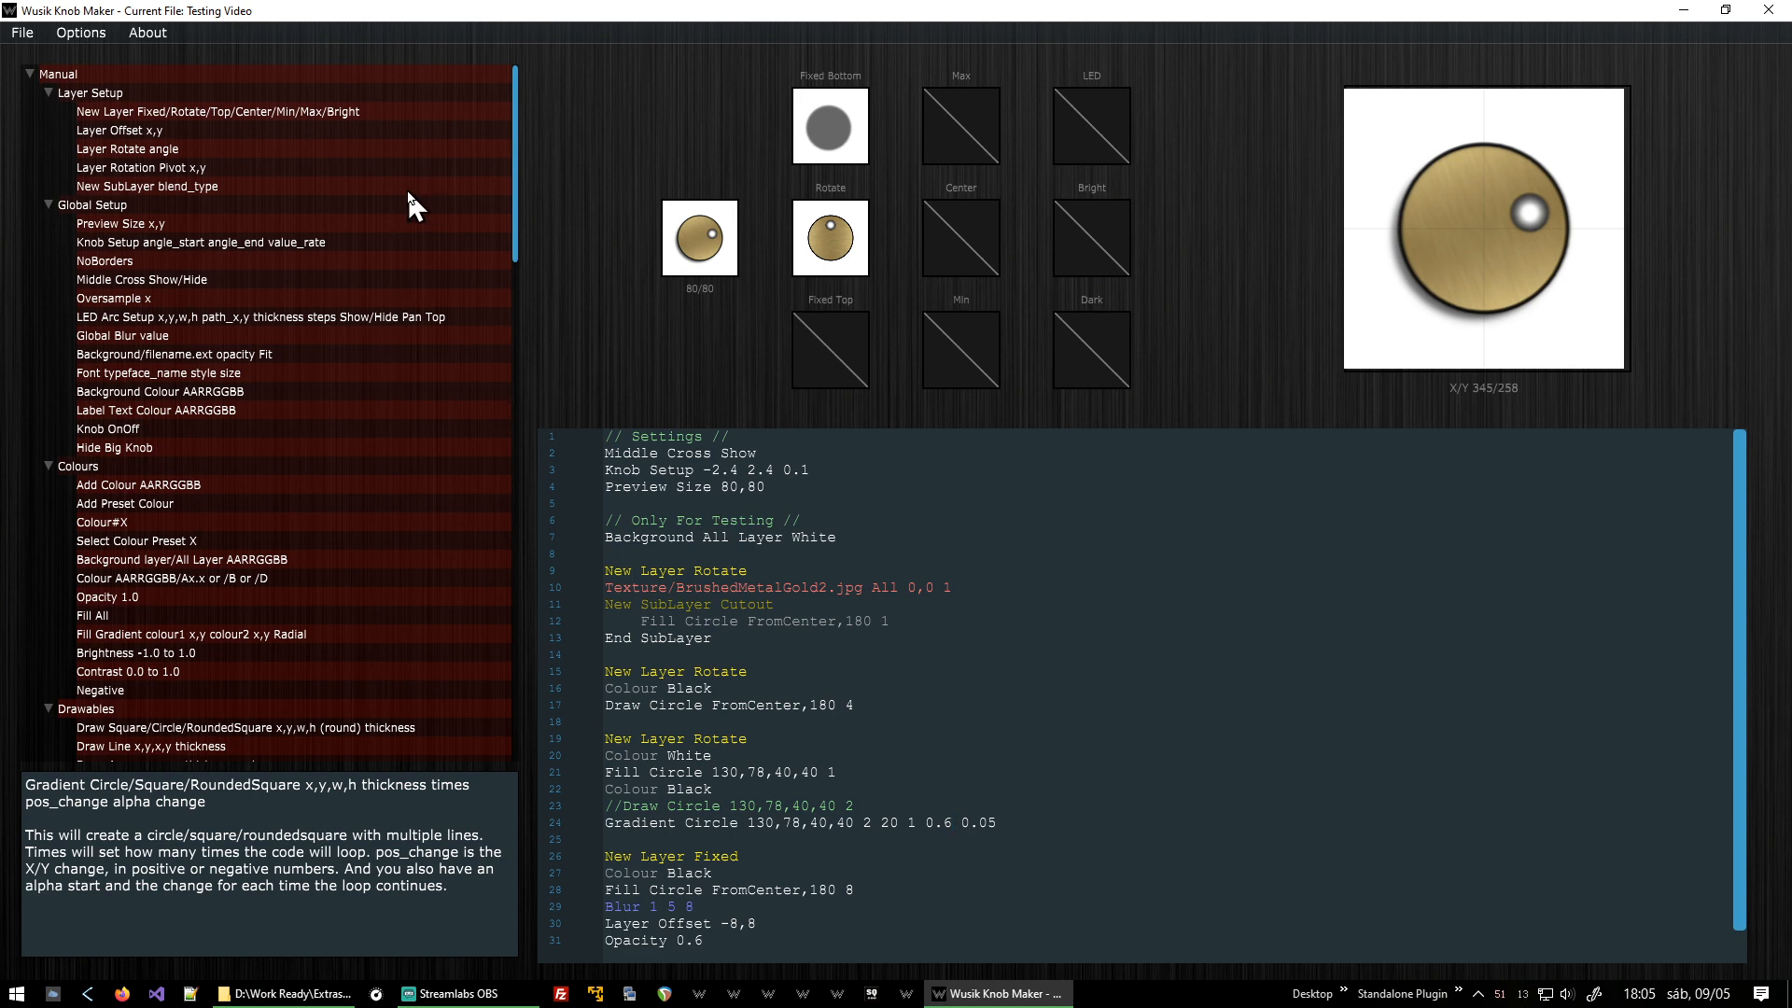
{"action": "left_click", "coordinate": [160, 263]}
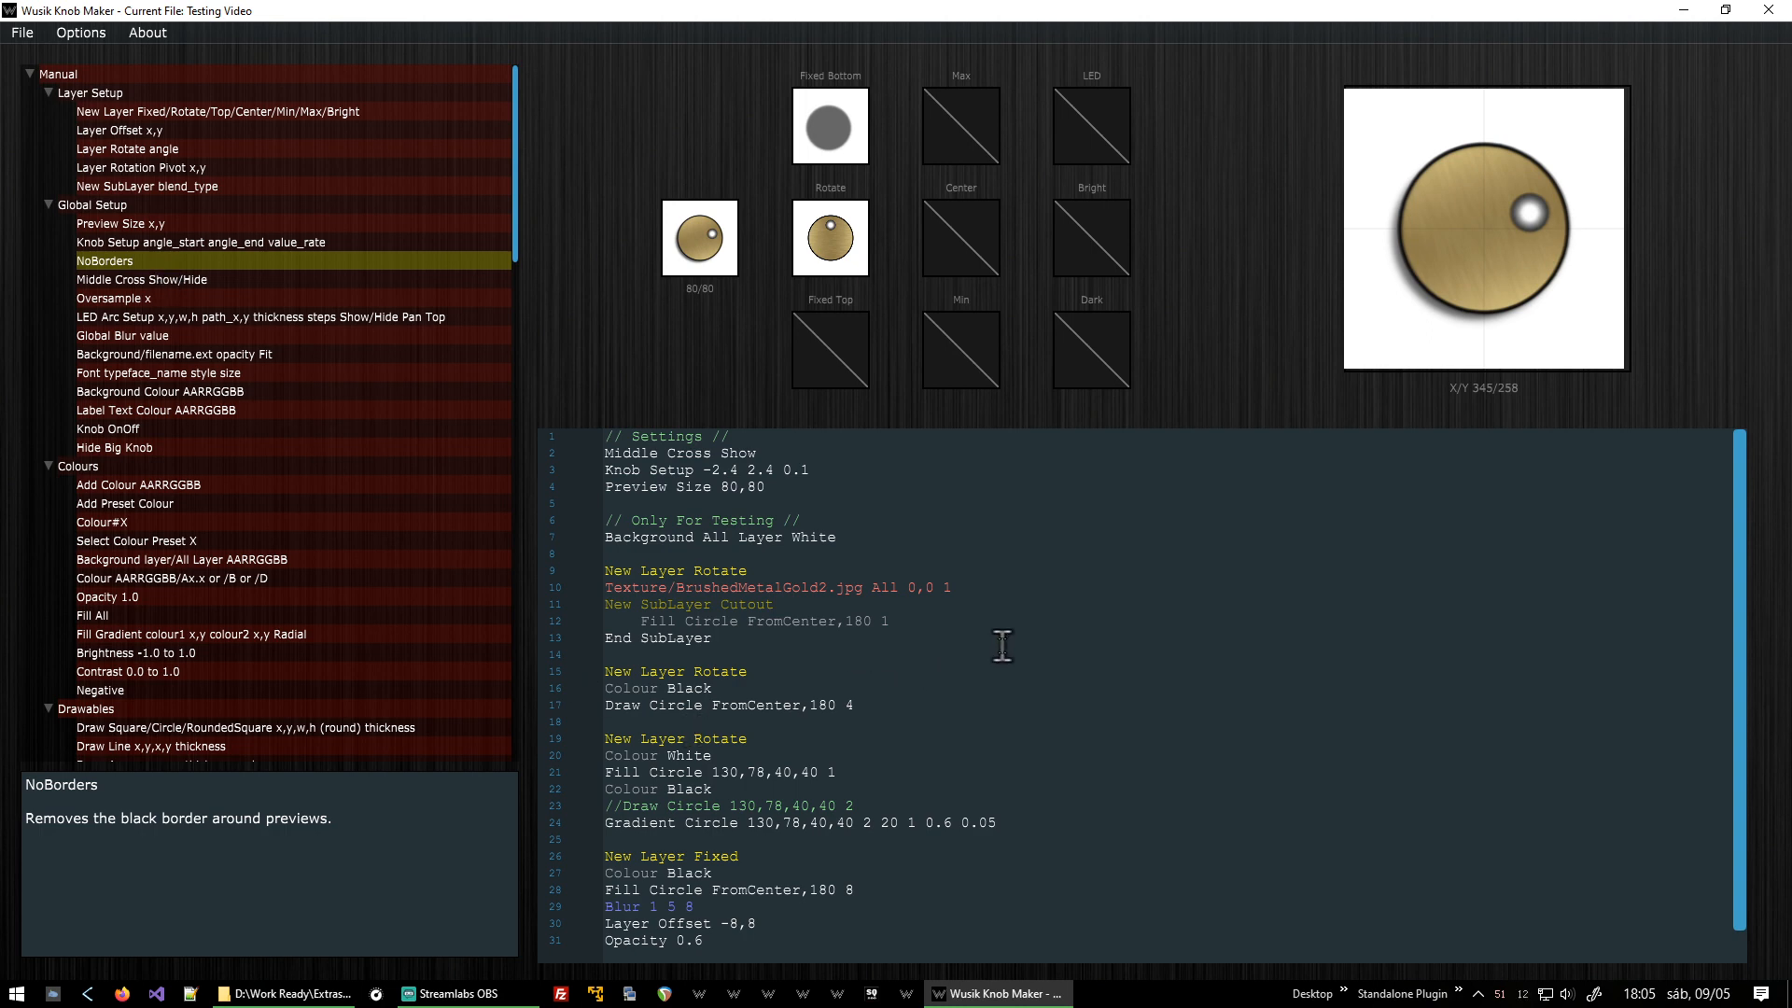
{"action": "key", "text": "ctrl+Home"}
{"action": "key", "text": "End"}
{"action": "left_click", "coordinate": [237, 276]}
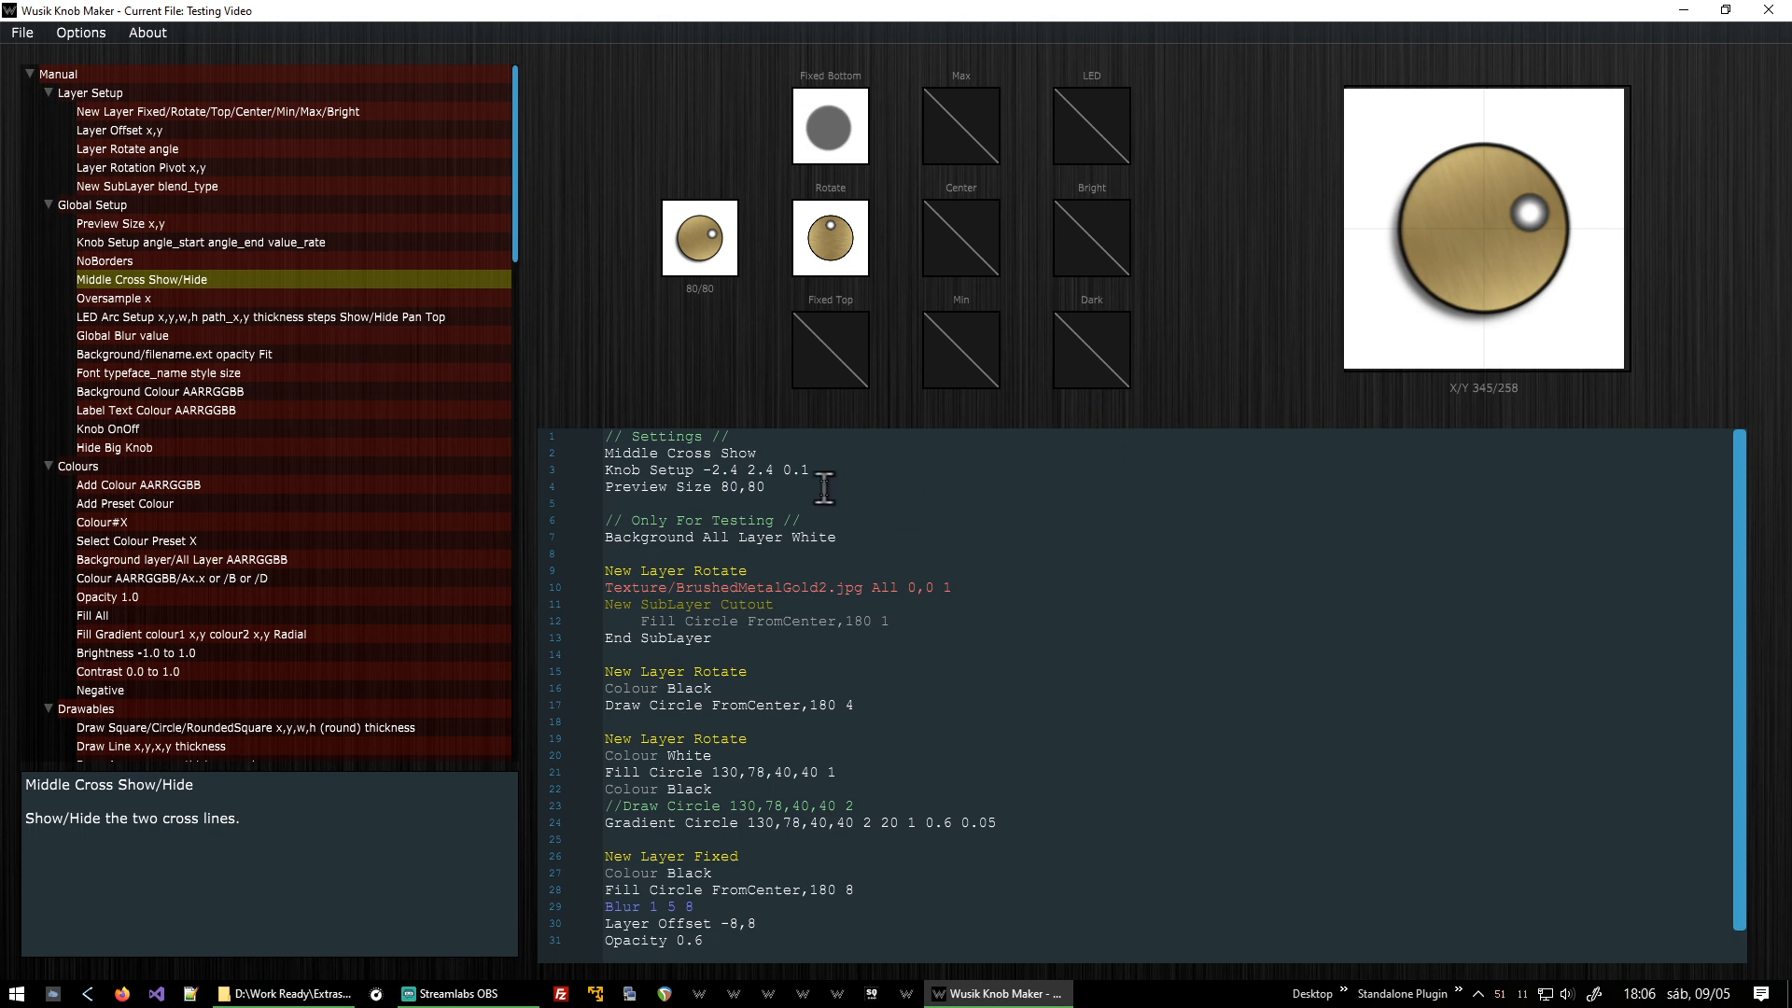
{"action": "key", "text": "Return"}
{"action": "double_click", "coordinate": [394, 280]}
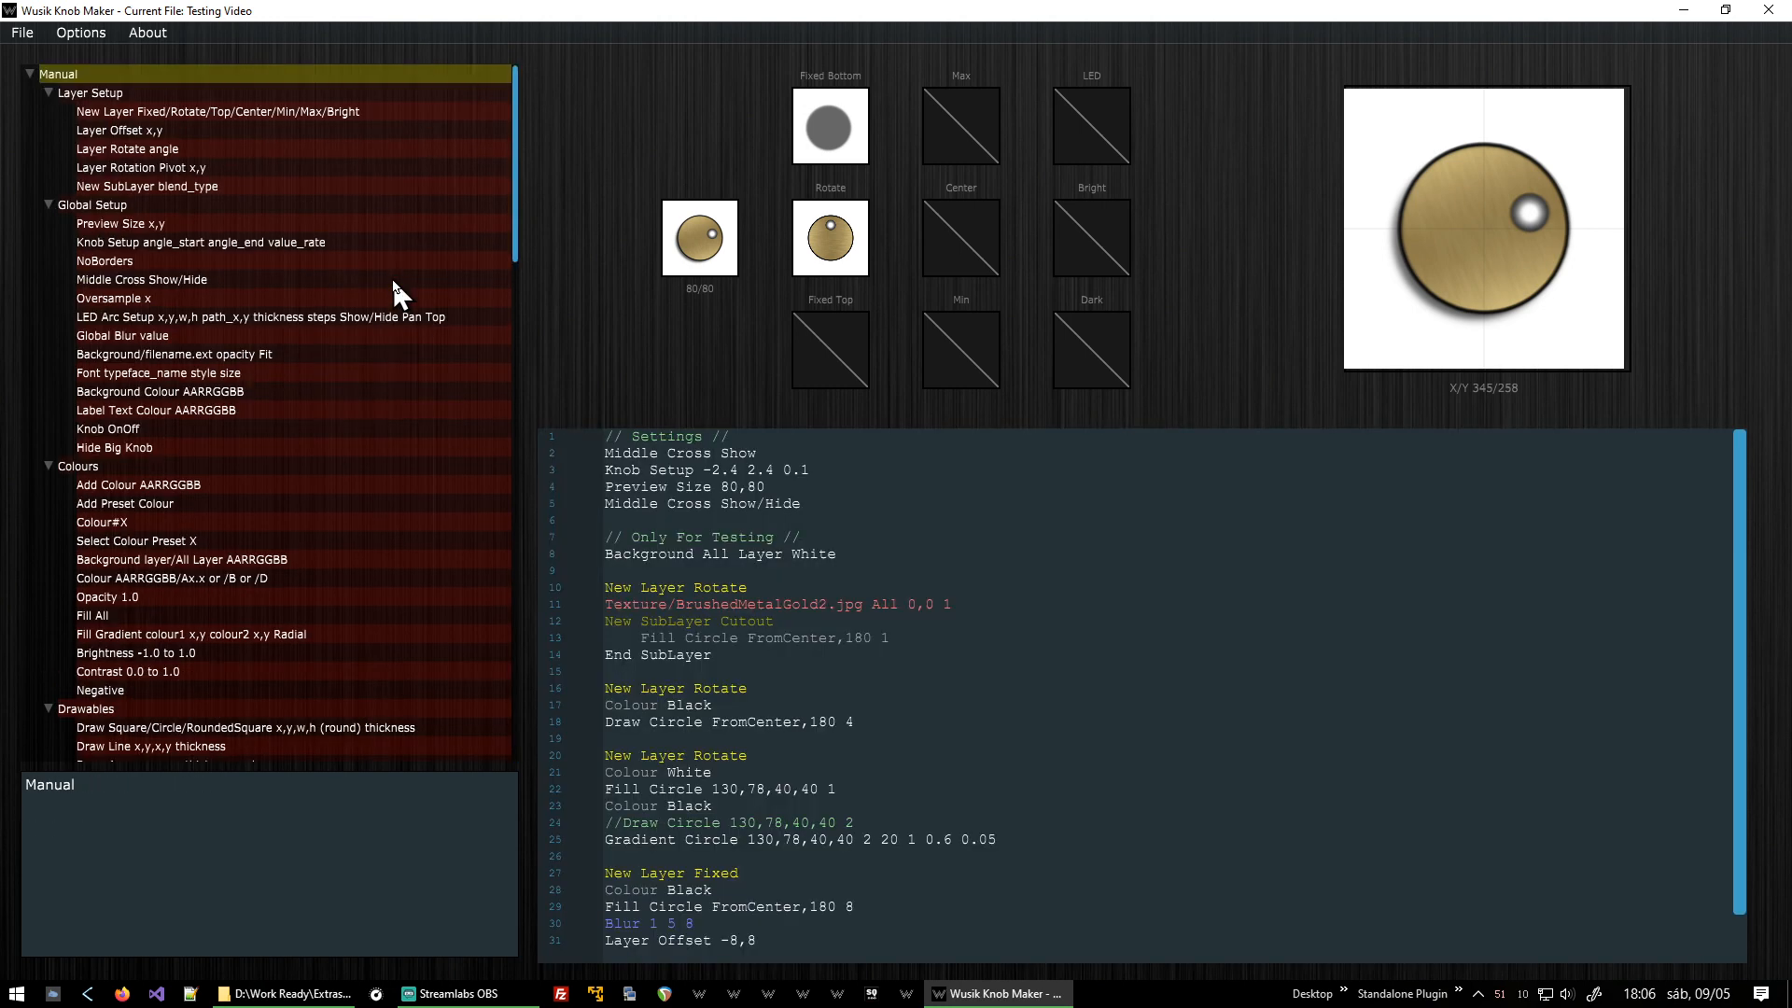
{"action": "double_click", "coordinate": [736, 504]}
{"action": "key", "text": "BackSpace"}
{"action": "key", "text": "Delete"}
{"action": "key", "text": "Return"}
Add a Global Blur 2 setting below the Middle Cross Hide line.
{"action": "left_click", "coordinate": [203, 335]}
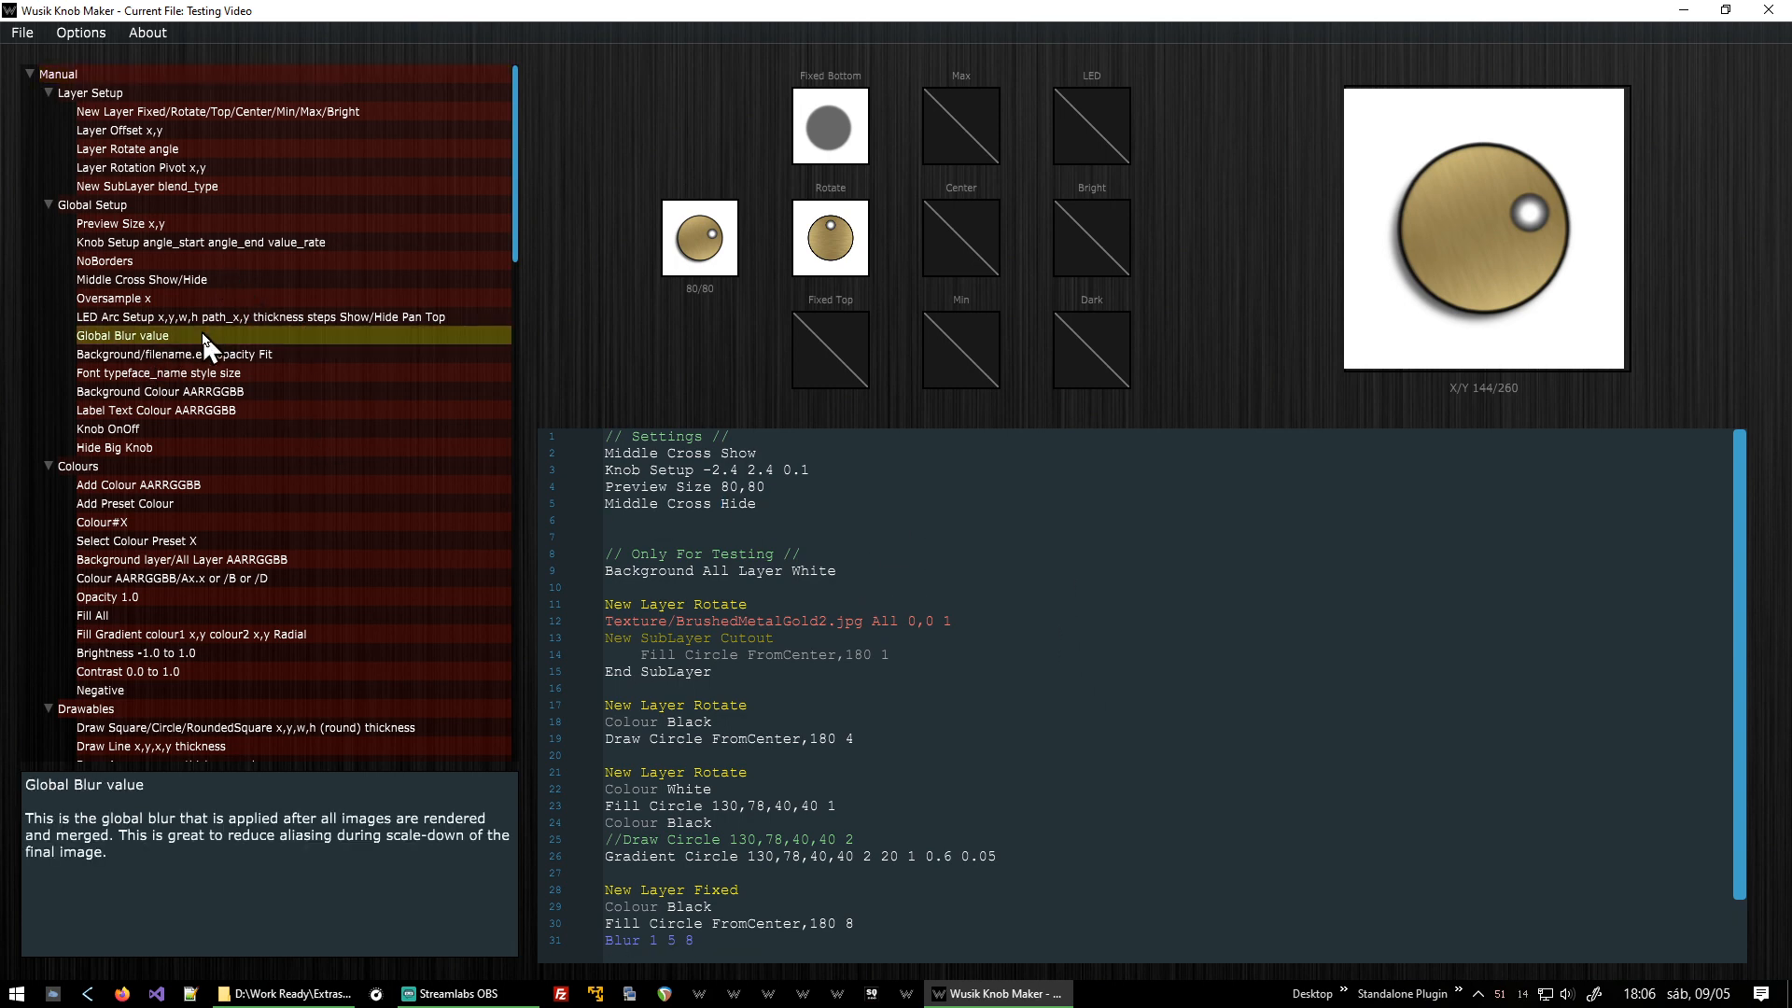
{"action": "double_click", "coordinate": [203, 335]}
{"action": "key", "text": "ctrl+BackSpace"}
{"action": "type", "text": "2"}
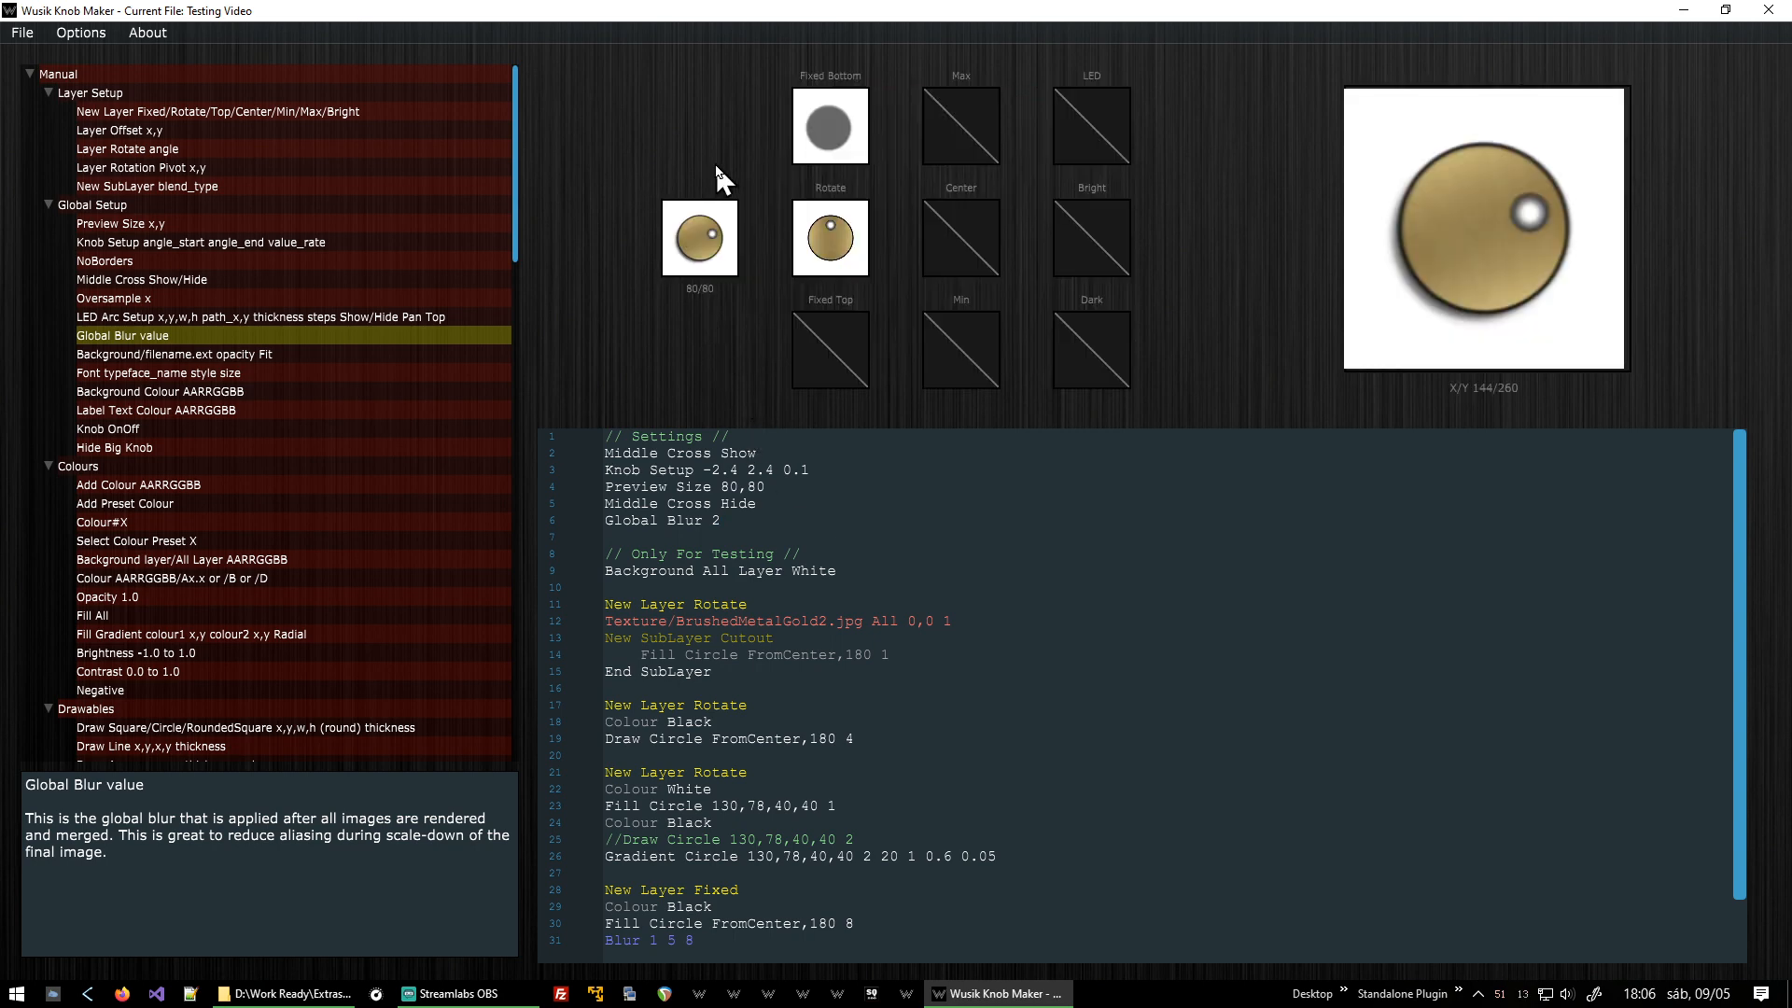
Rotate the knob previews to check how the indicator dot moves.
{"action": "left_click_drag", "start_coordinate": [715, 210], "coordinate": [767, 11]}
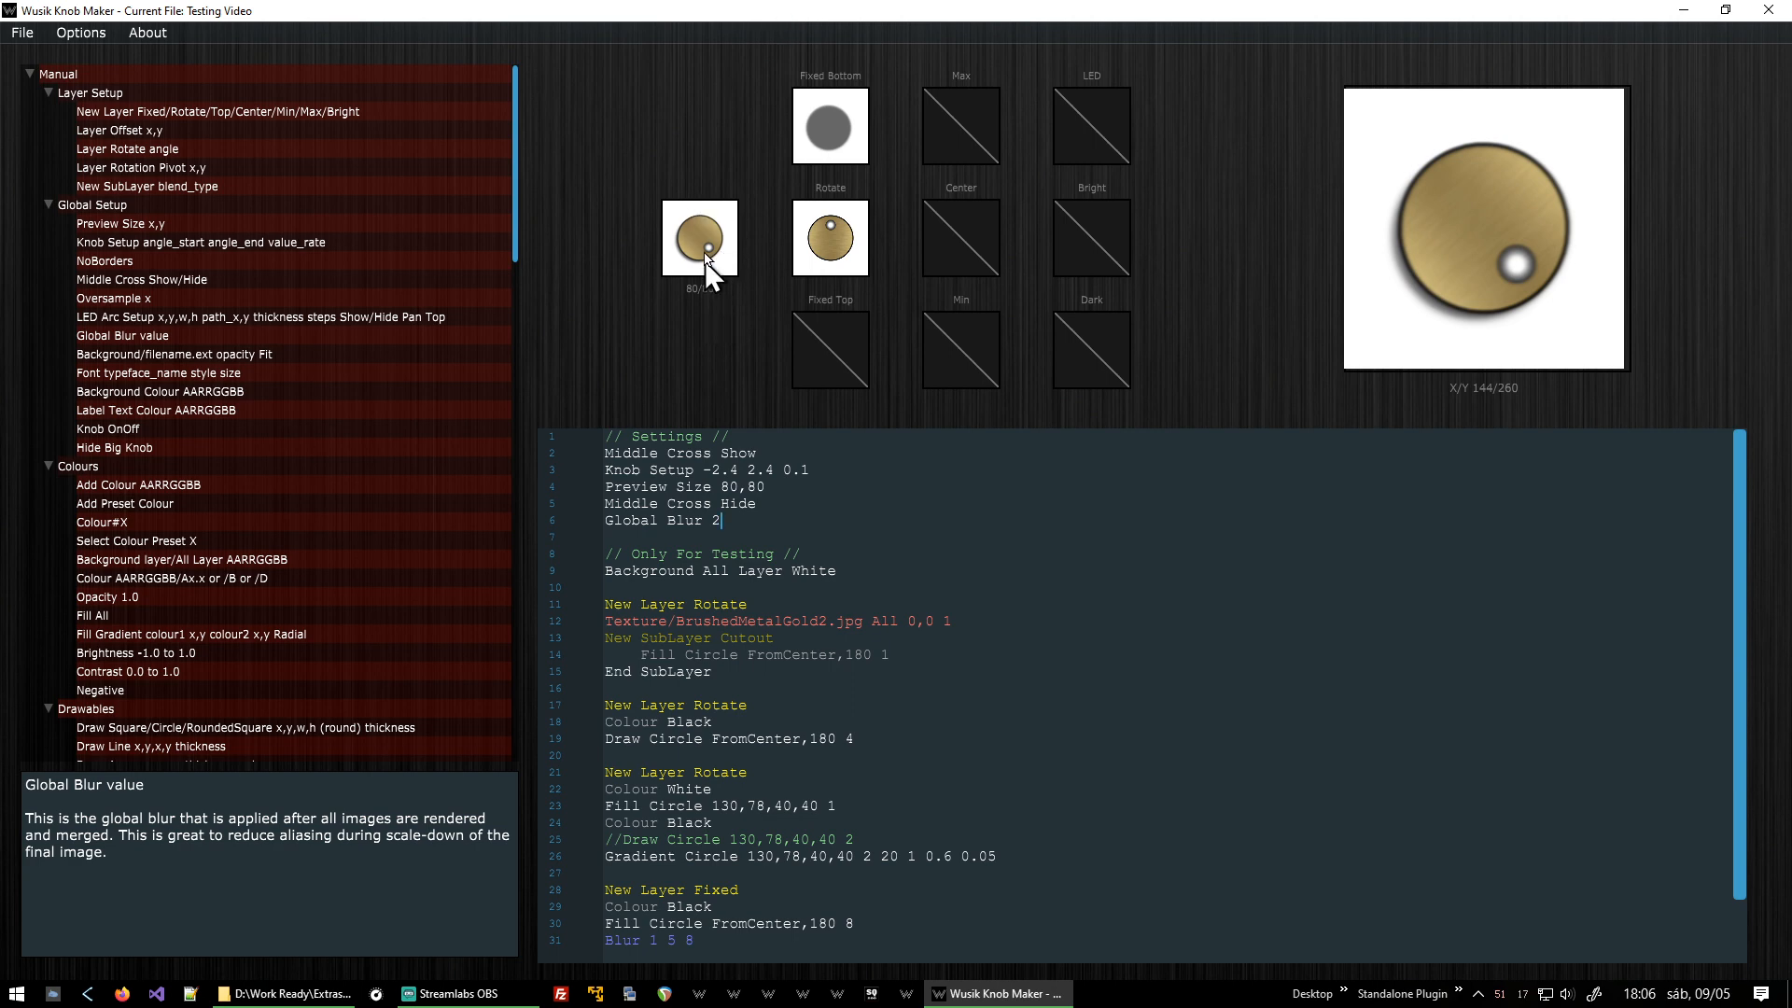
{"action": "left_click_drag", "start_coordinate": [700, 250], "coordinate": [724, 410]}
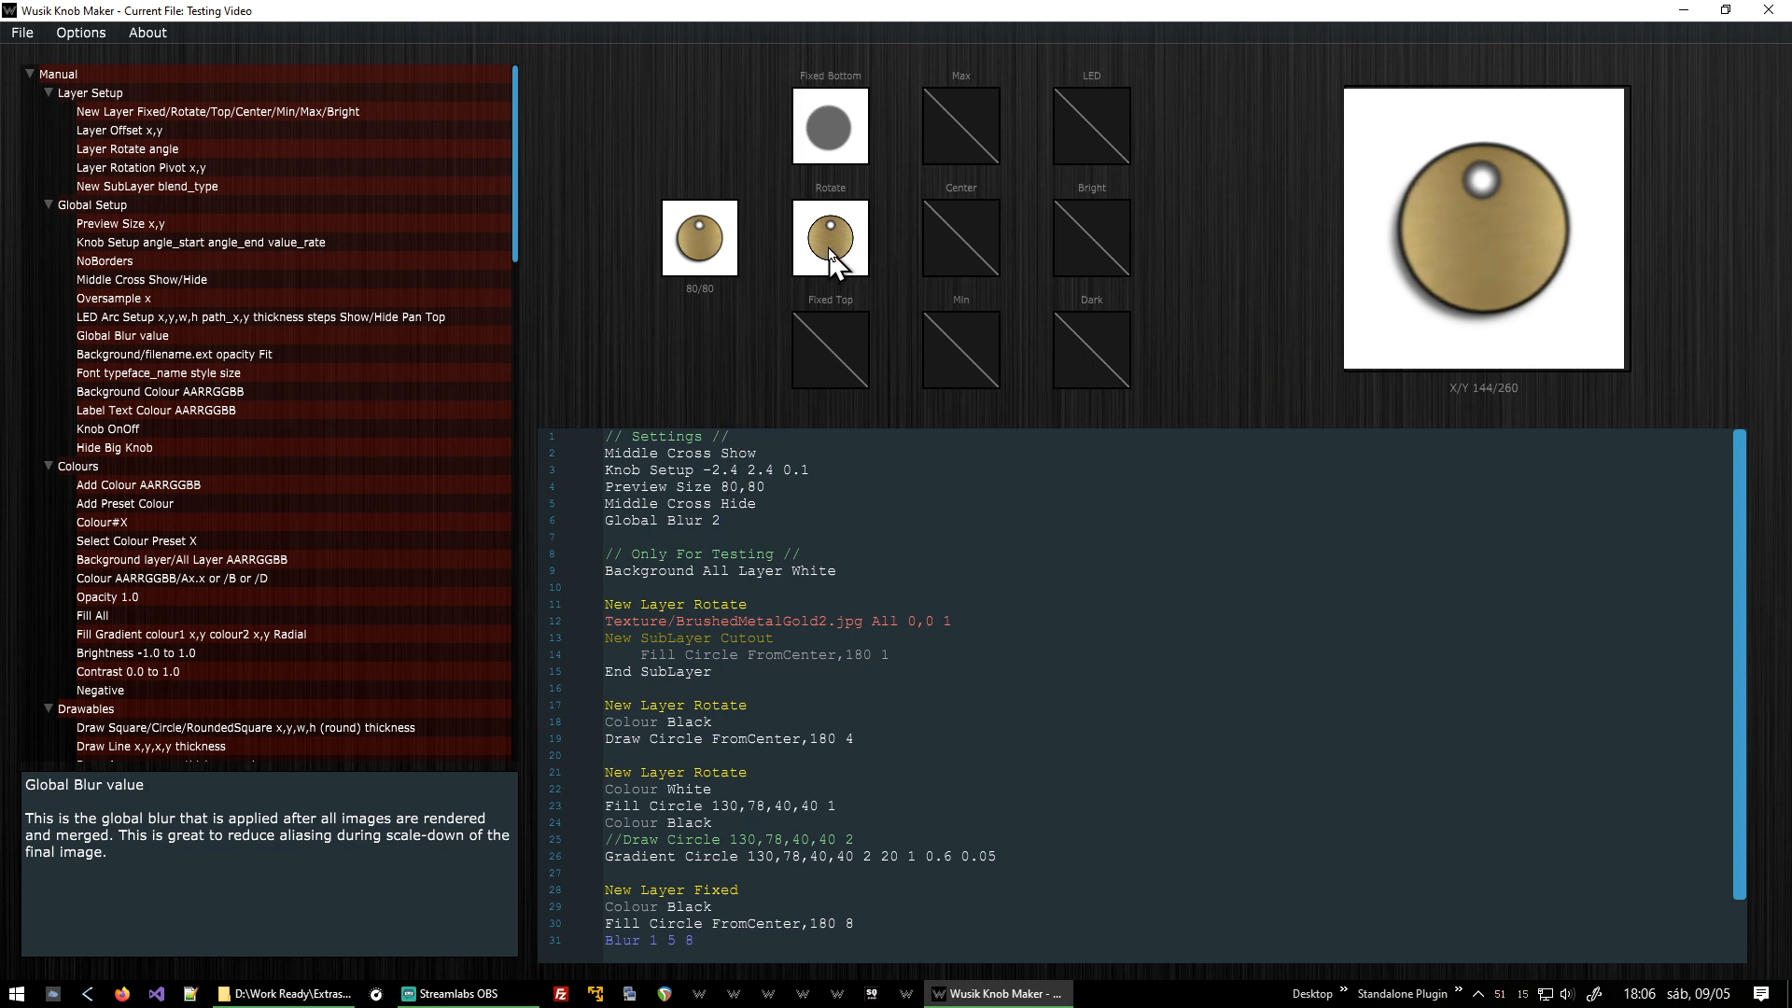
{"action": "mouse_move", "coordinate": [838, 244]}
{"action": "left_mouse_down"}
{"action": "mouse_move", "coordinate": [851, 230]}
{"action": "mouse_move", "coordinate": [843, 257]}
{"action": "left_mouse_up"}
{"action": "left_click_drag", "start_coordinate": [719, 260], "coordinate": [745, 183]}
Set the global blur to 0, then delete the Global Blur line from the settings section entirely.
{"action": "key", "text": "BackSpace"}
{"action": "type", "text": "0"}
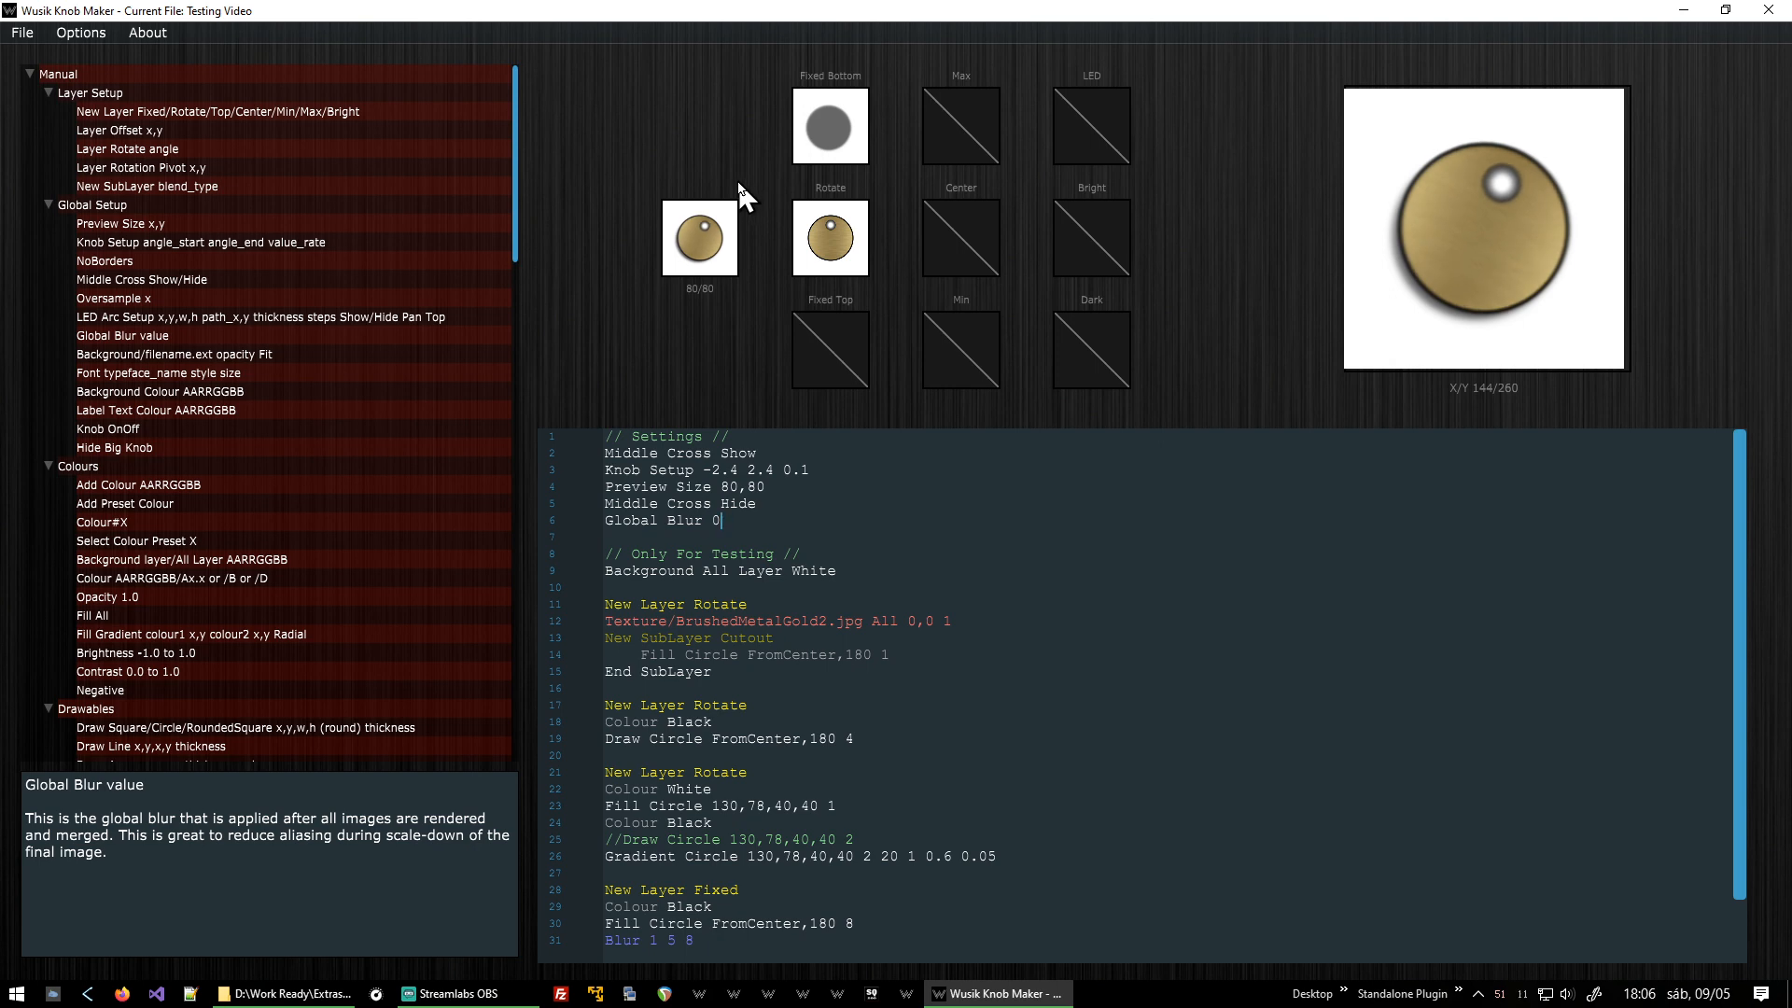
{"action": "left_click_drag", "start_coordinate": [712, 268], "coordinate": [766, 276]}
{"action": "key", "text": "BackSpace"}
{"action": "key", "text": "Home"}
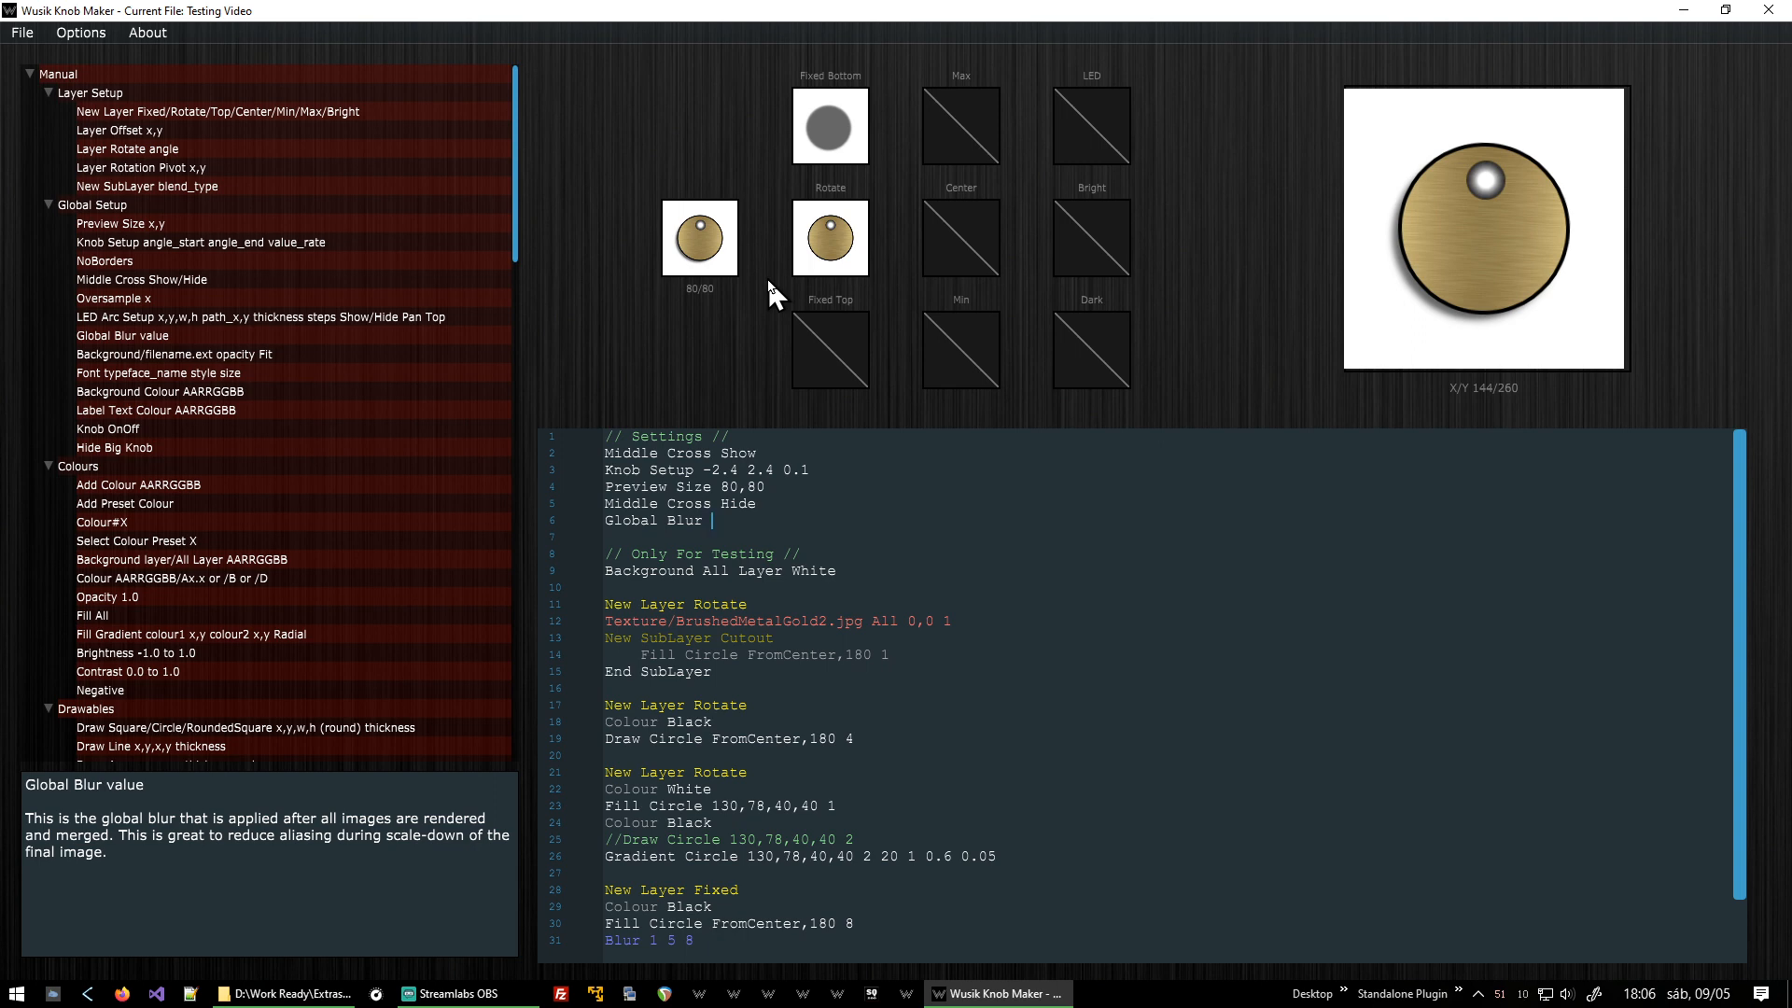
{"action": "key", "text": "shift+End"}
{"action": "key", "text": "Delete"}
{"action": "key", "text": "Delete"}
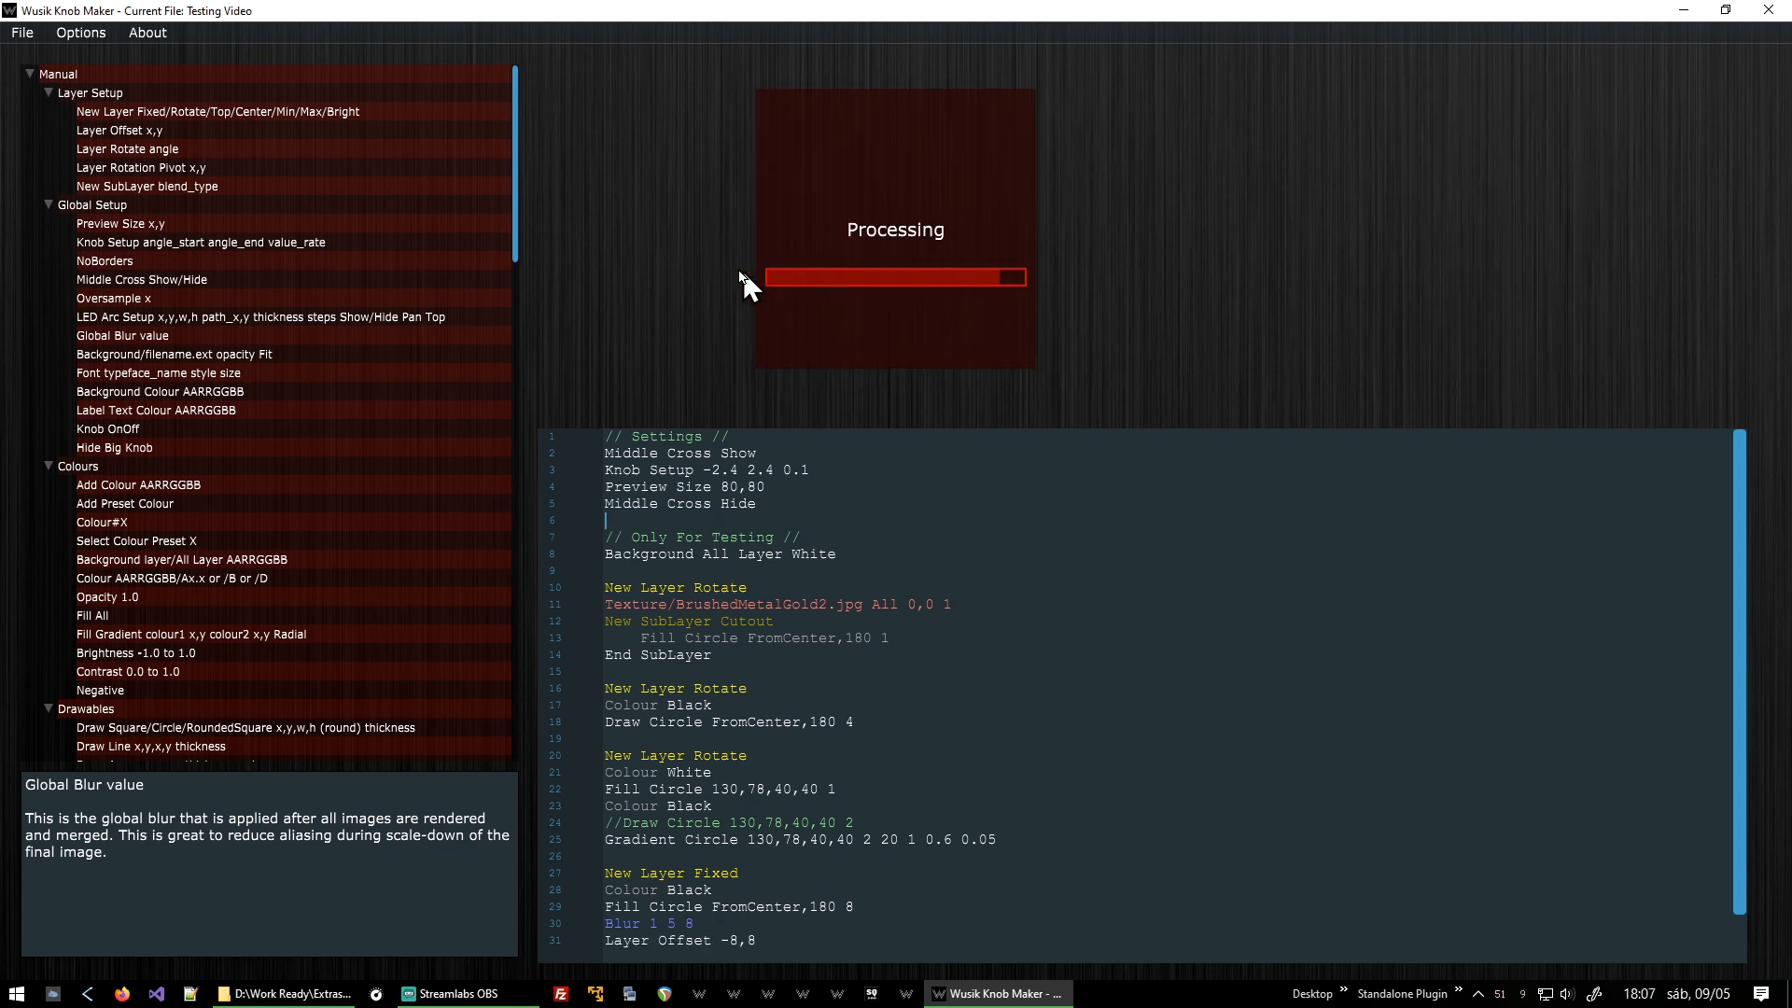
Insert a Background/filename.ext opacity Fit line on a new line below Middle Cross Hide.
{"action": "left_click_drag", "start_coordinate": [724, 264], "coordinate": [798, 2]}
{"action": "mouse_move", "coordinate": [706, 226]}
{"action": "left_mouse_down"}
{"action": "mouse_move", "coordinate": [728, 562]}
{"action": "mouse_move", "coordinate": [732, 222]}
{"action": "mouse_move", "coordinate": [728, 285]}
{"action": "mouse_move", "coordinate": [727, 240]}
{"action": "left_mouse_up"}
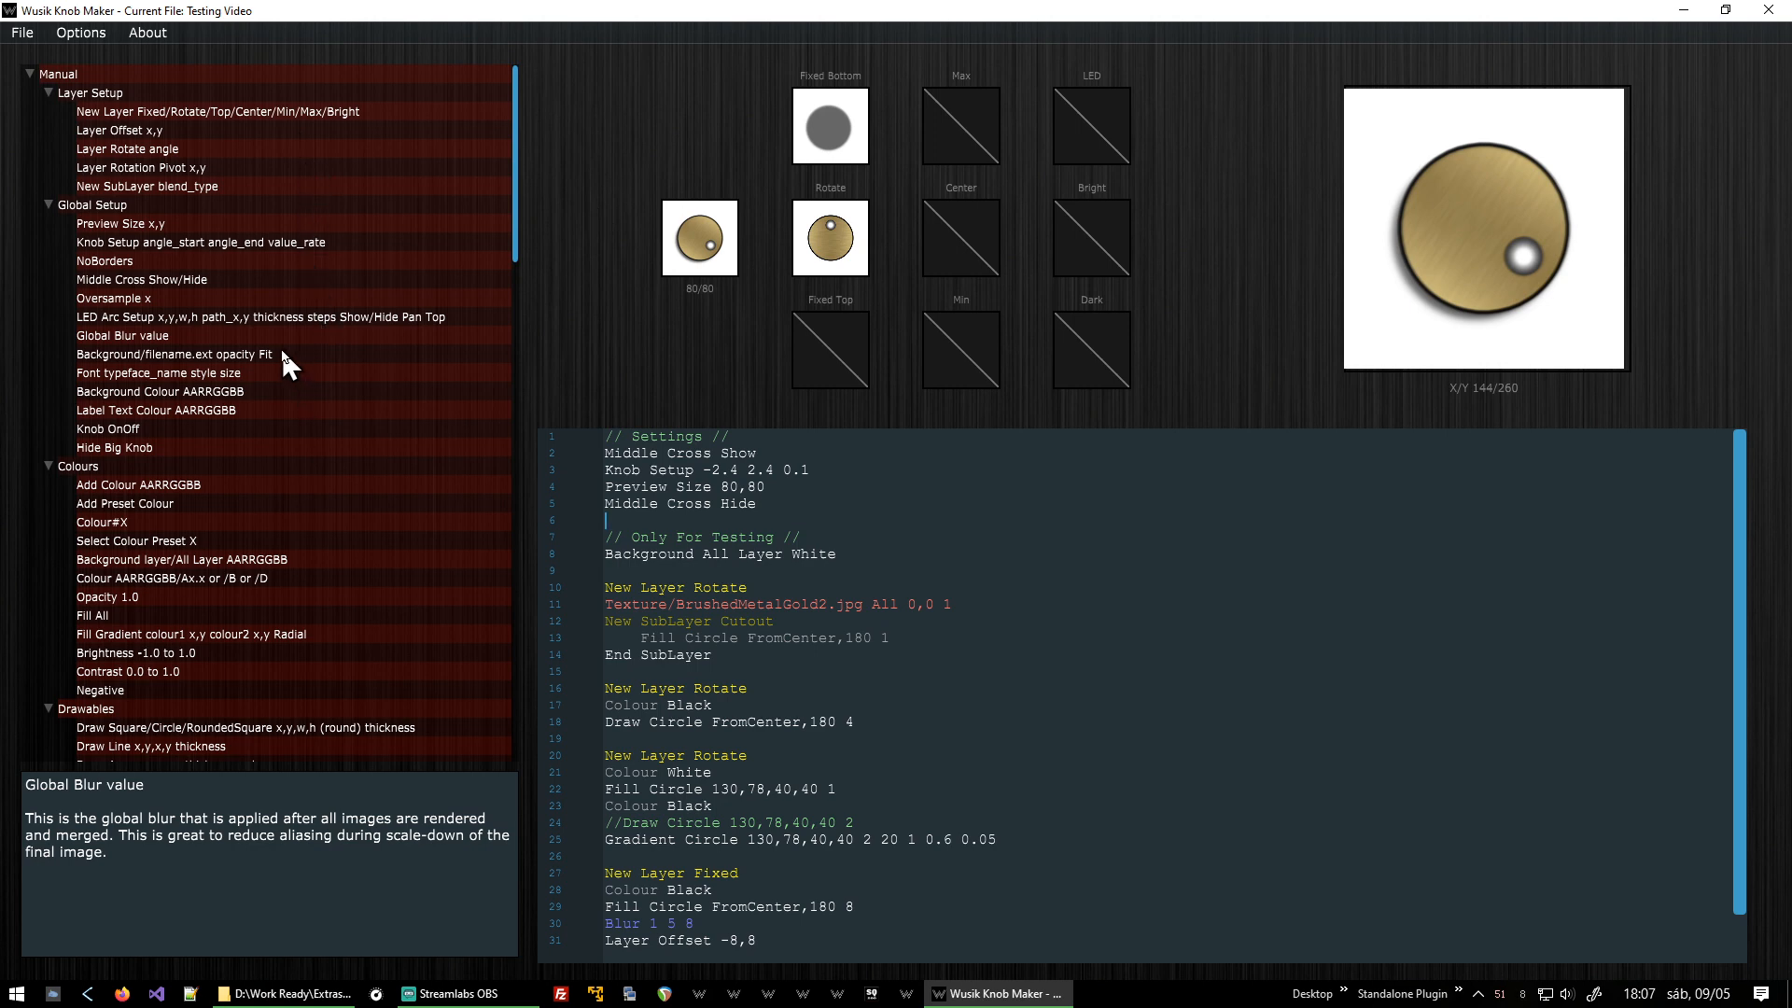
{"action": "left_click", "coordinate": [839, 515]}
{"action": "key", "text": "Return"}
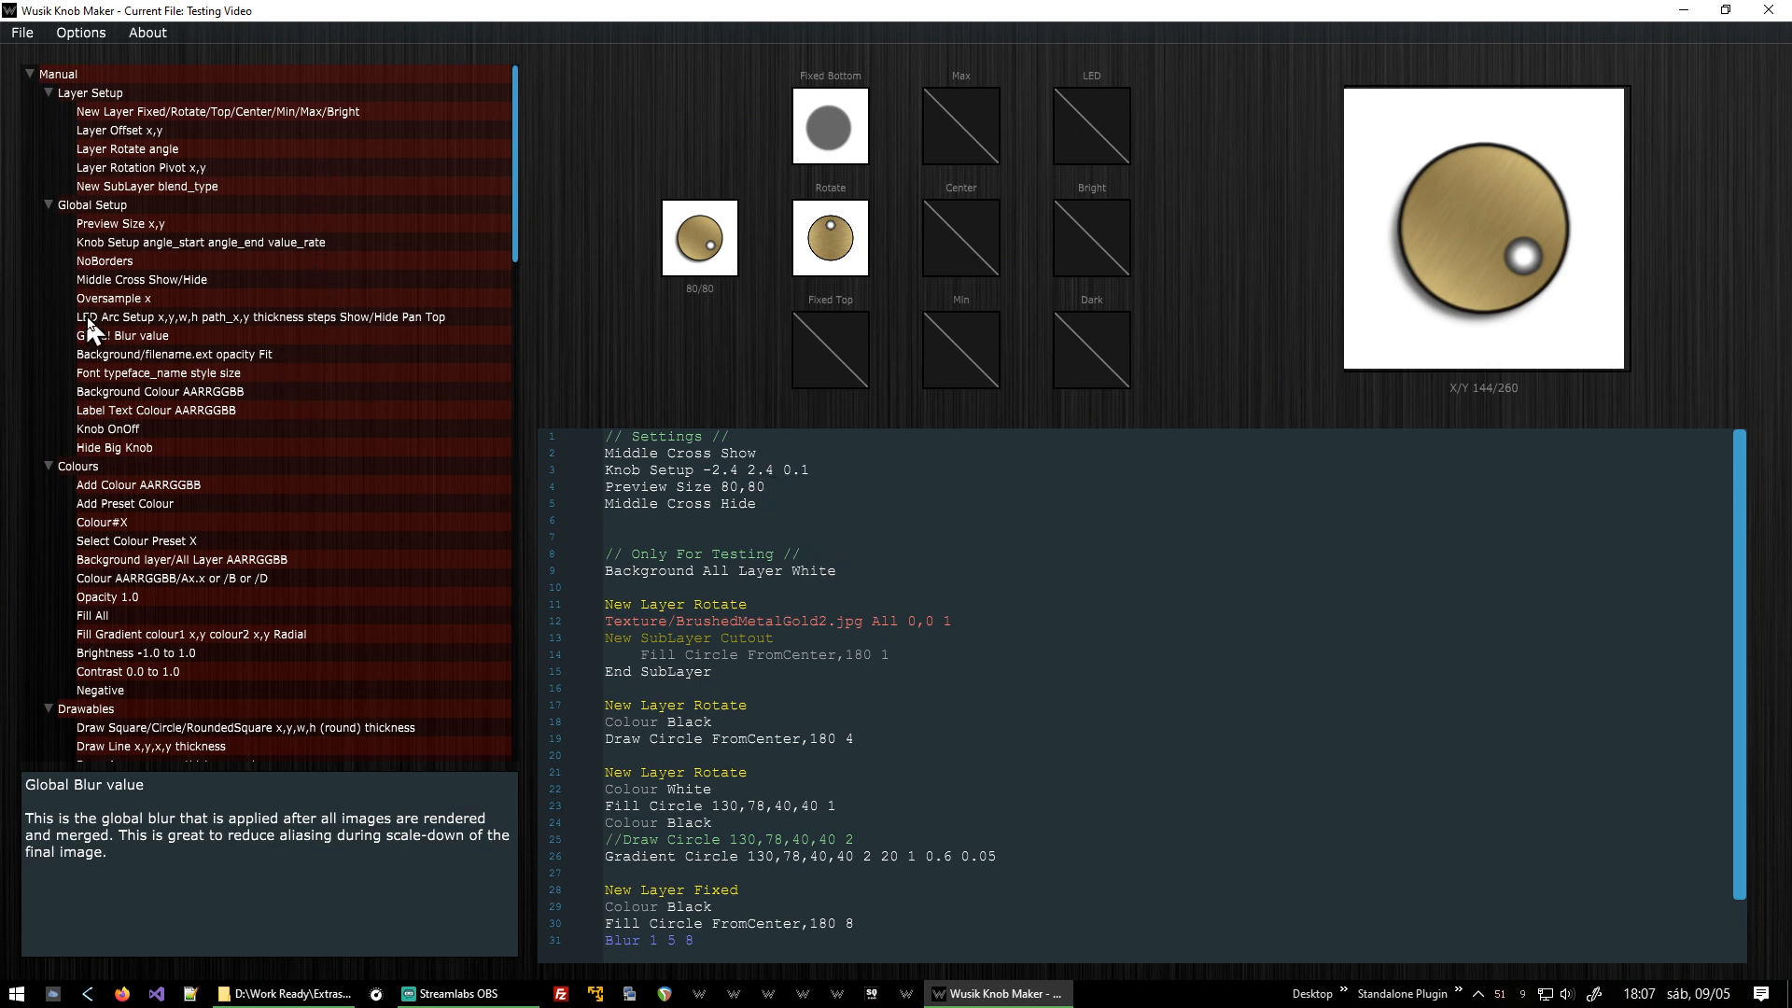
{"action": "double_click", "coordinate": [272, 355]}
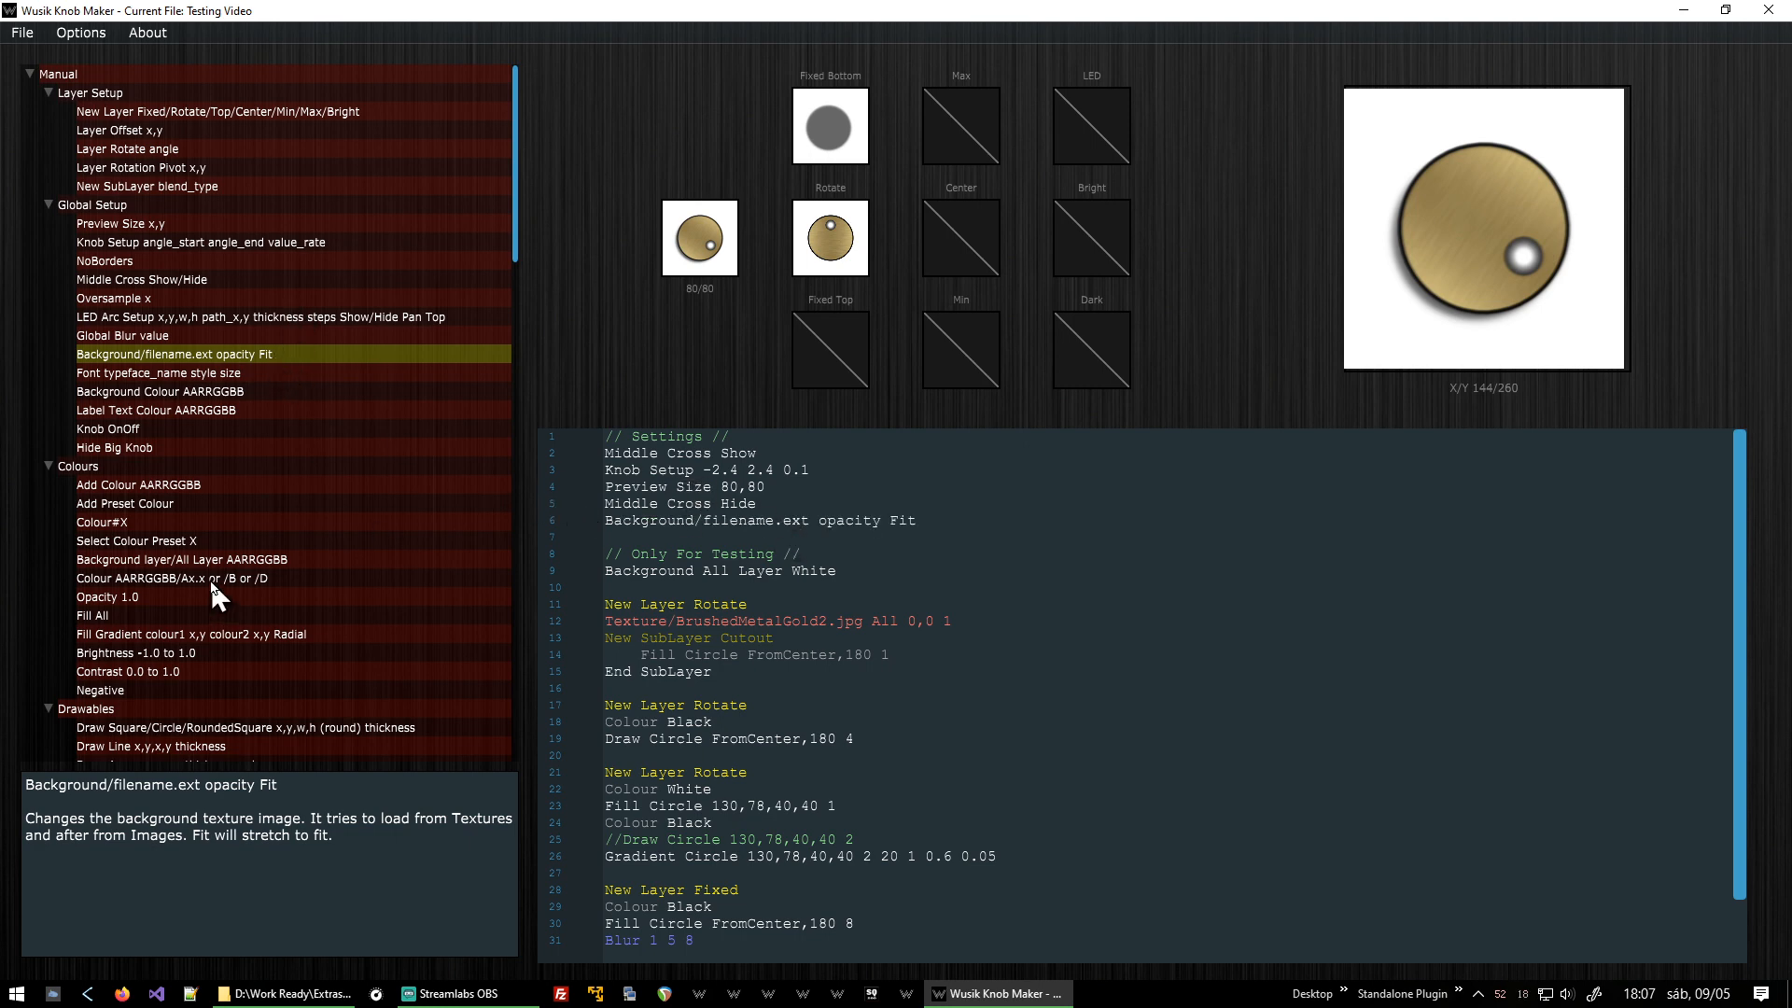
Browse the texture list, previewing the Grate and Grime images.
{"action": "scroll", "coordinate": [225, 558], "scroll_direction": "down", "scroll_amount": 20}
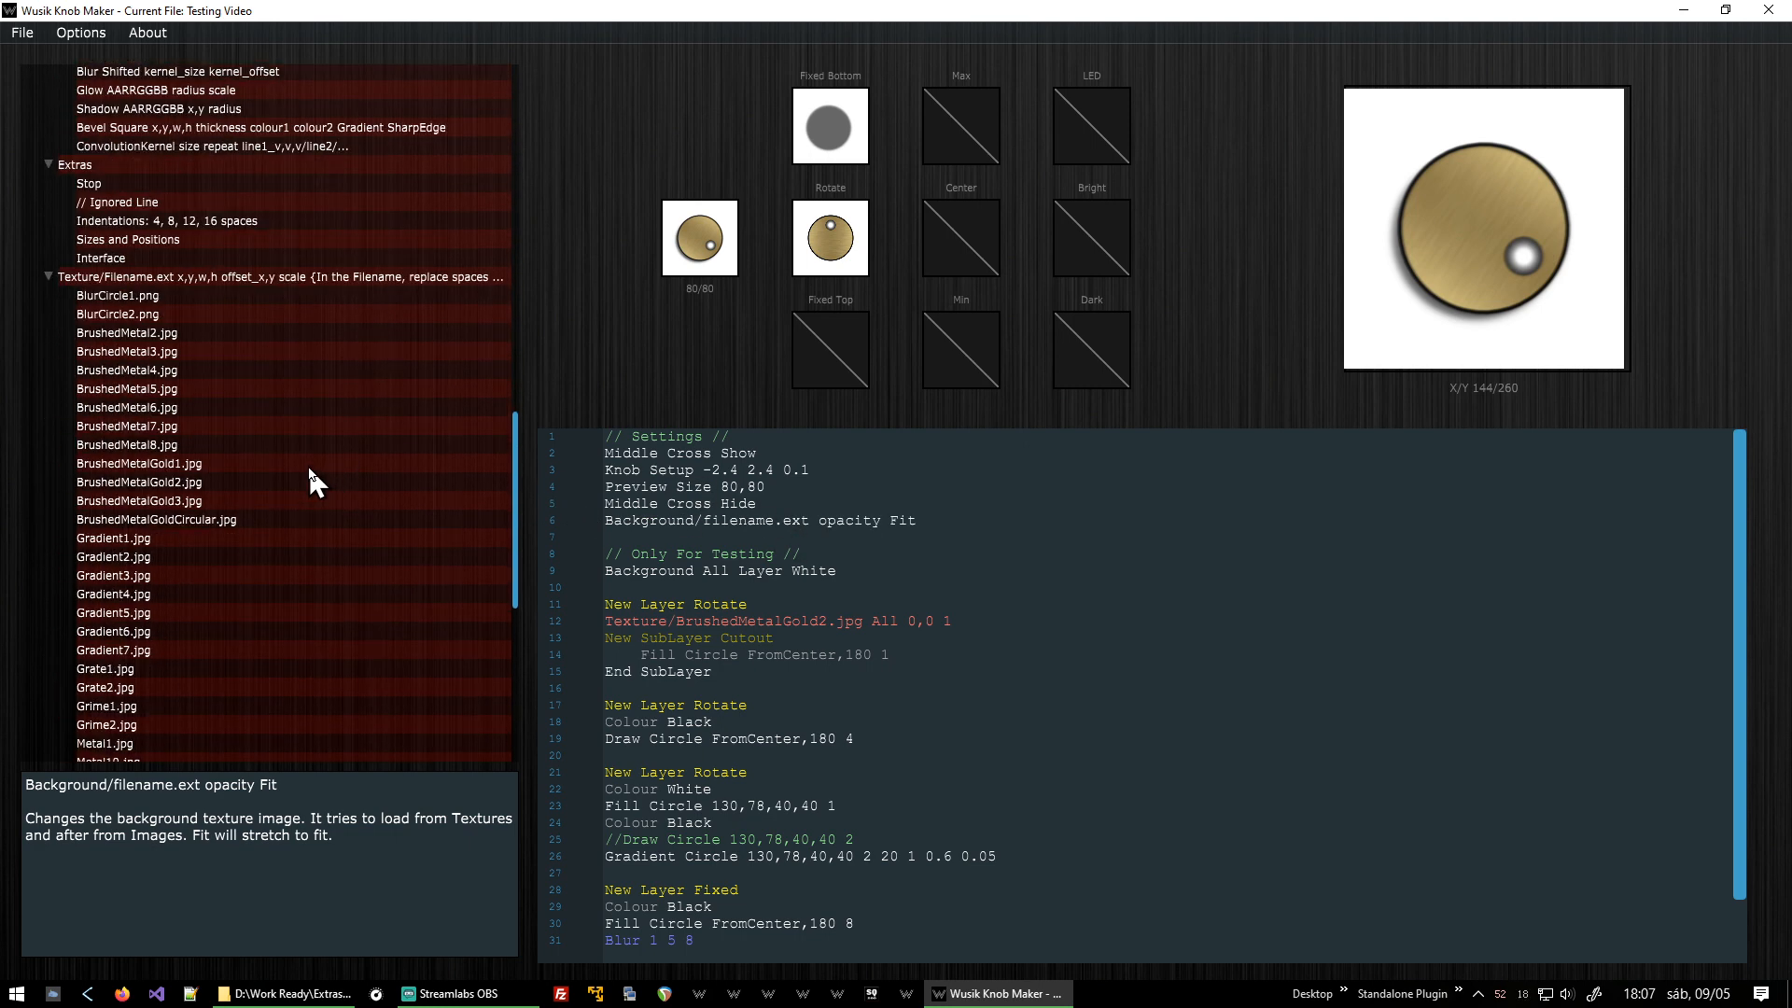
{"action": "scroll", "coordinate": [307, 474], "scroll_direction": "down", "scroll_amount": 4}
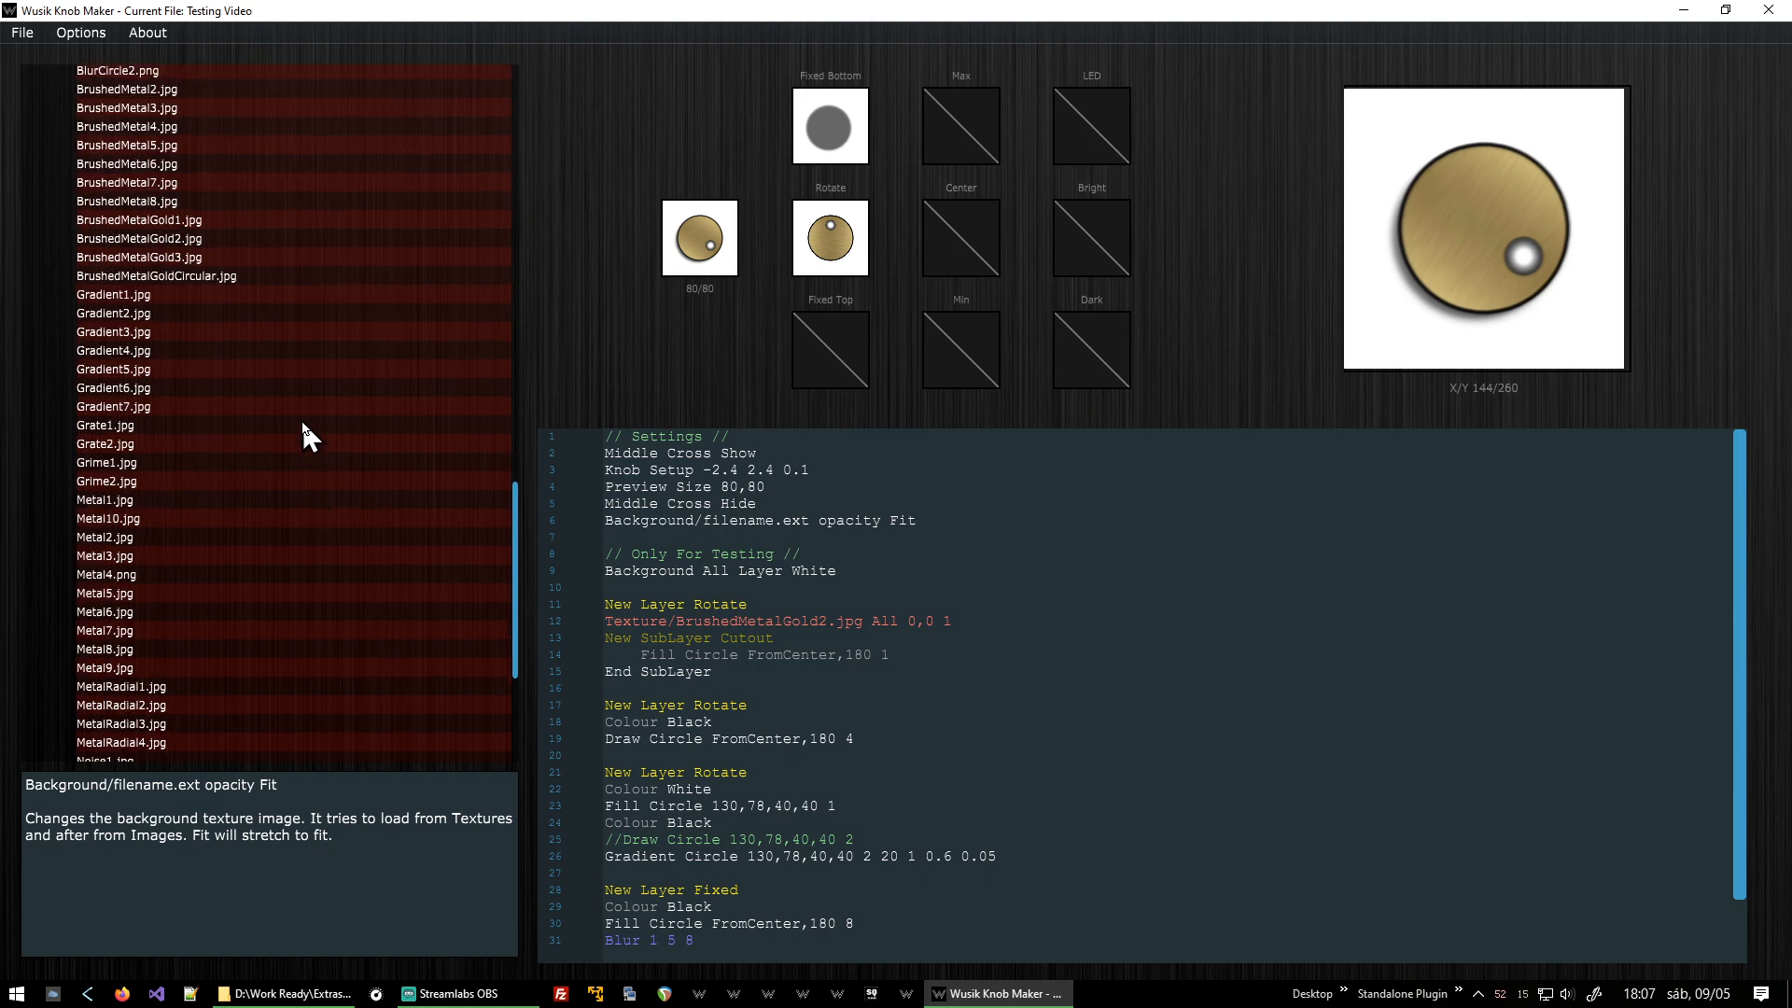
{"action": "left_click", "coordinate": [300, 422]}
{"action": "left_click", "coordinate": [310, 443]}
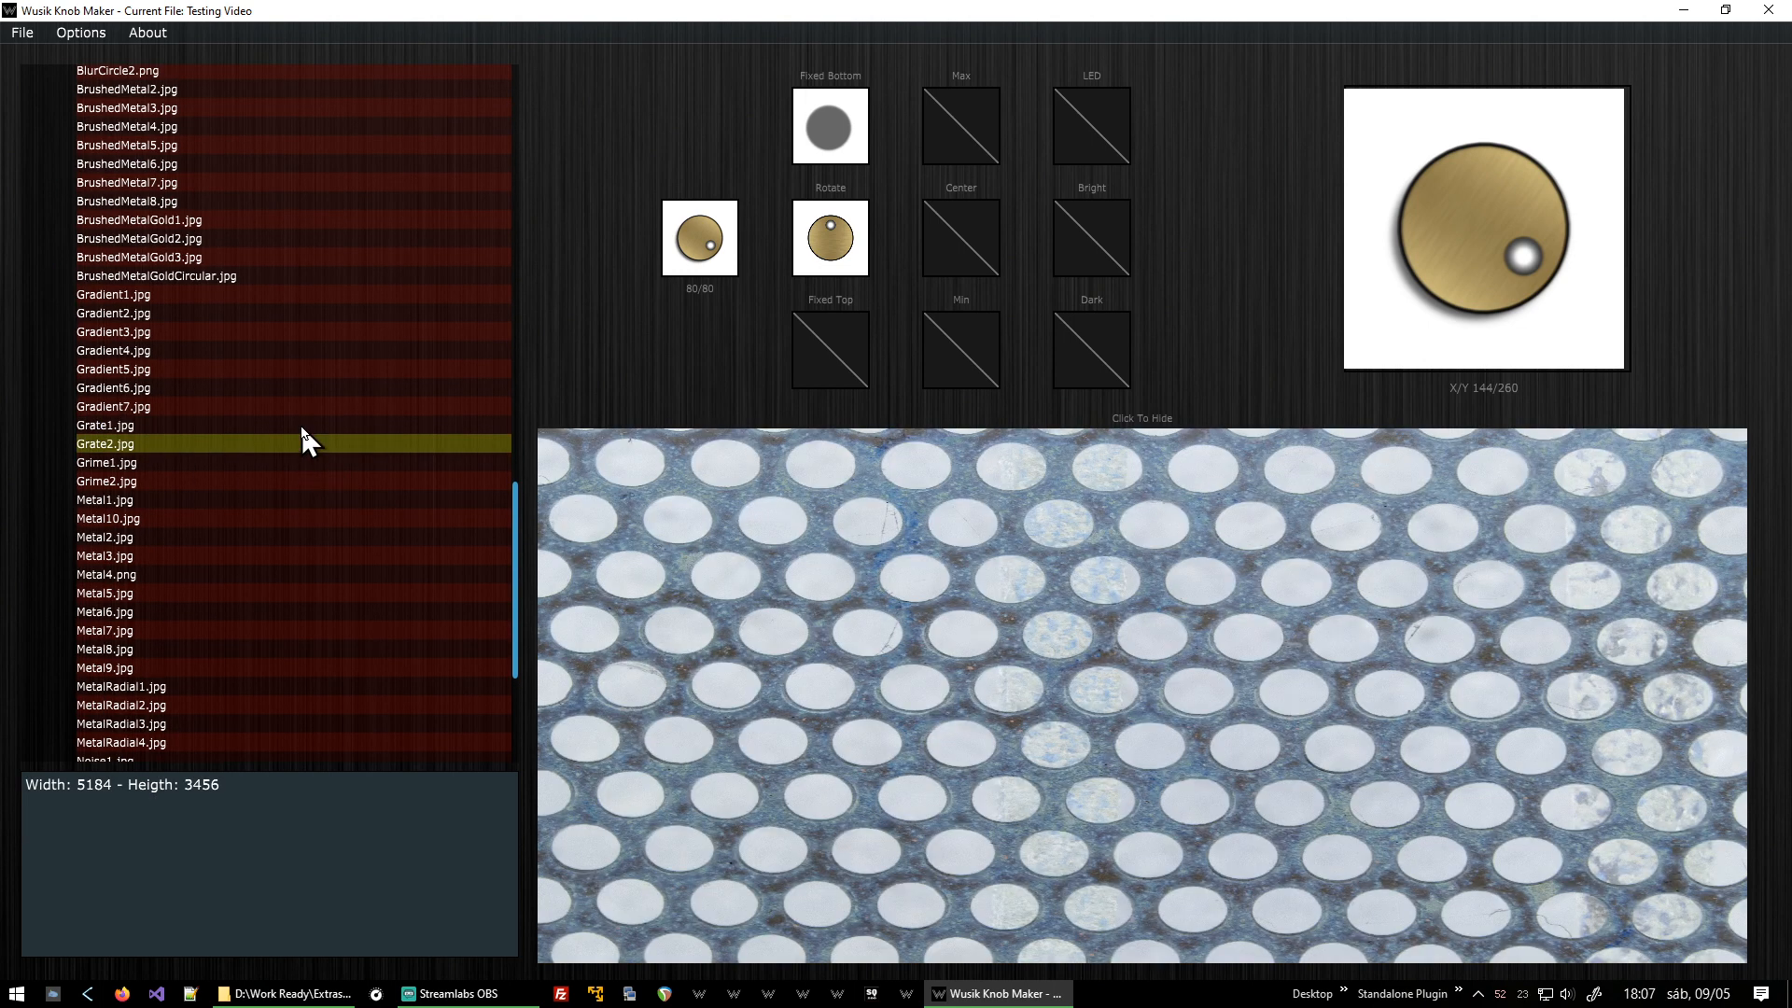
{"action": "left_click", "coordinate": [378, 463]}
{"action": "key", "text": "Down"}
{"action": "key", "text": "Down"}
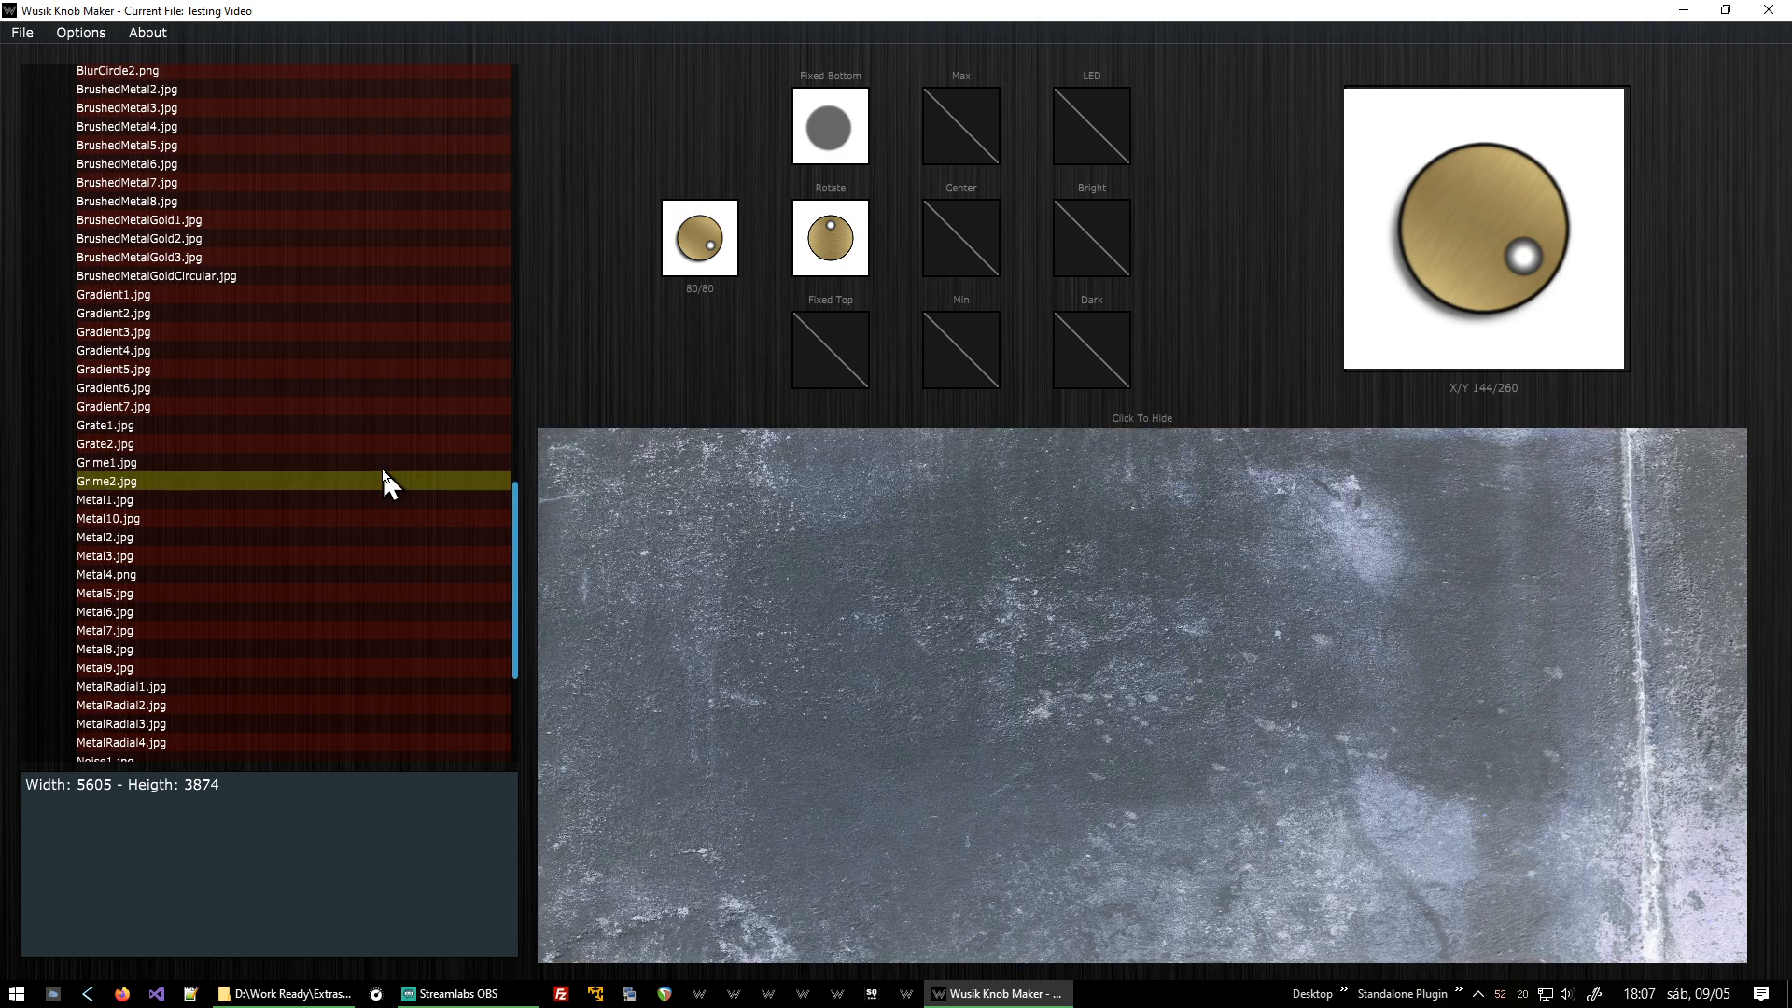
{"action": "key", "text": "Up"}
Replace the background placeholder filename with Grime2.jpg, keeping Fit.
{"action": "left_click", "coordinate": [877, 578]}
{"action": "double_click", "coordinate": [736, 521]}
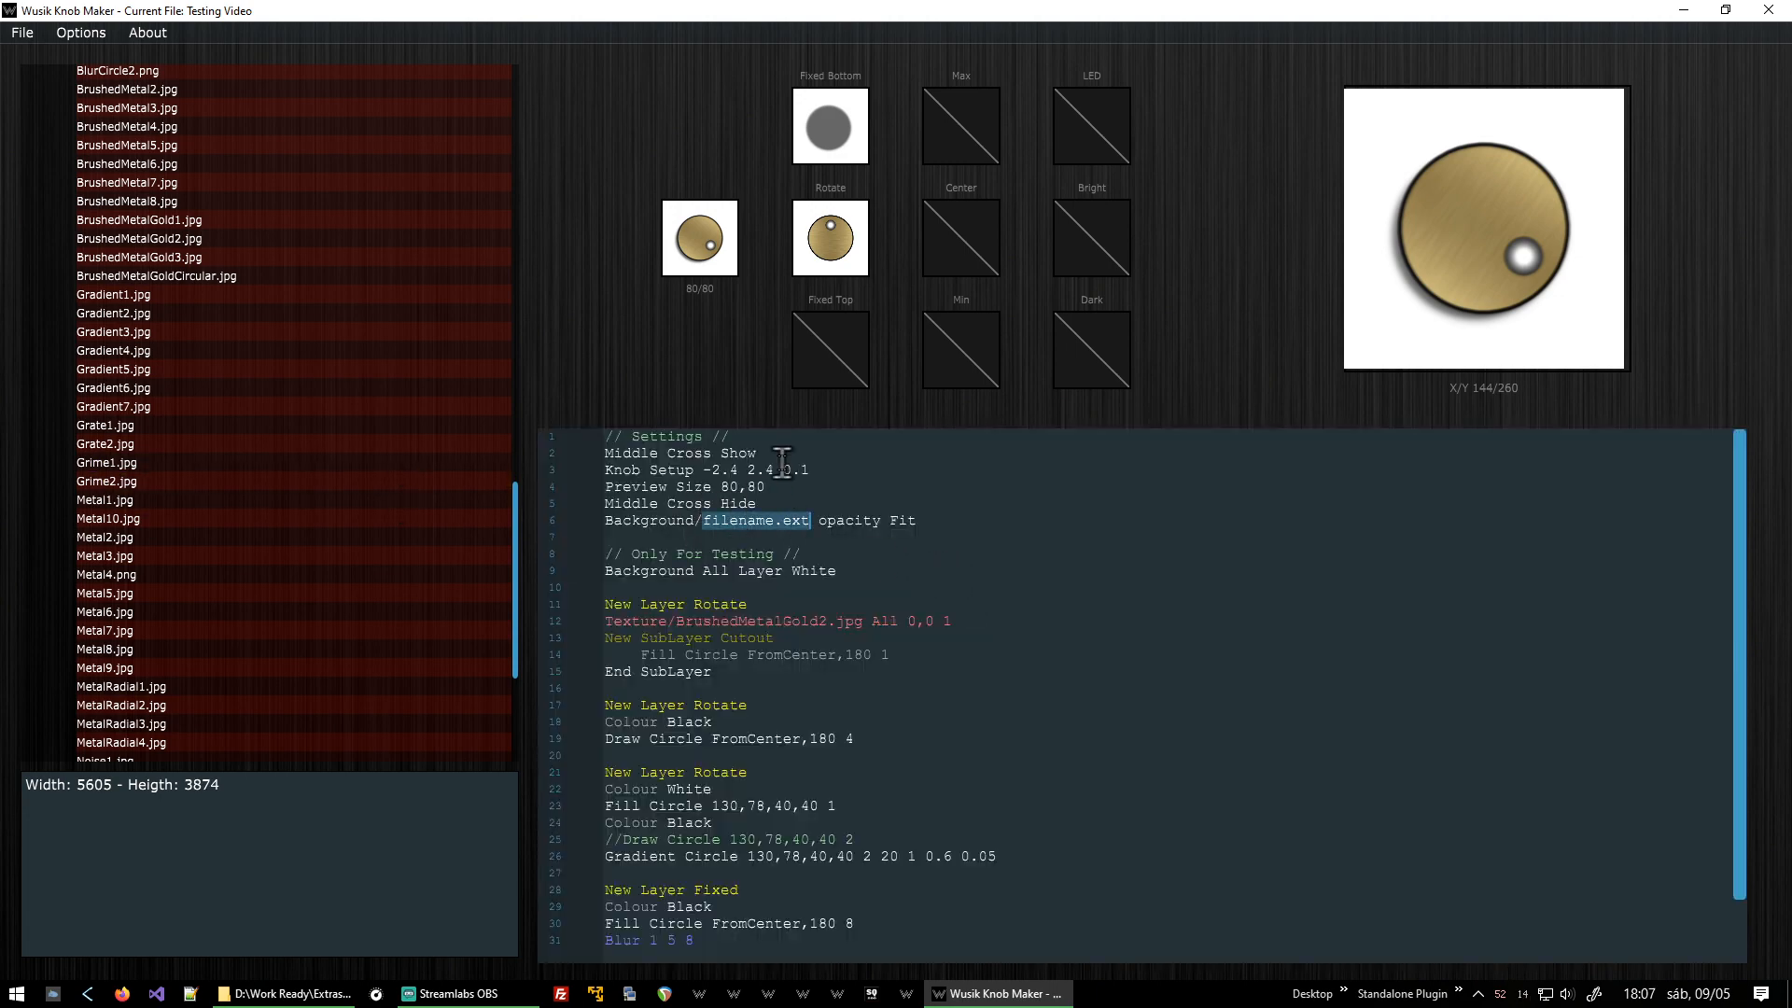
{"action": "key", "text": "Delete"}
{"action": "key", "text": "Delete"}
{"action": "key", "text": "Delete"}
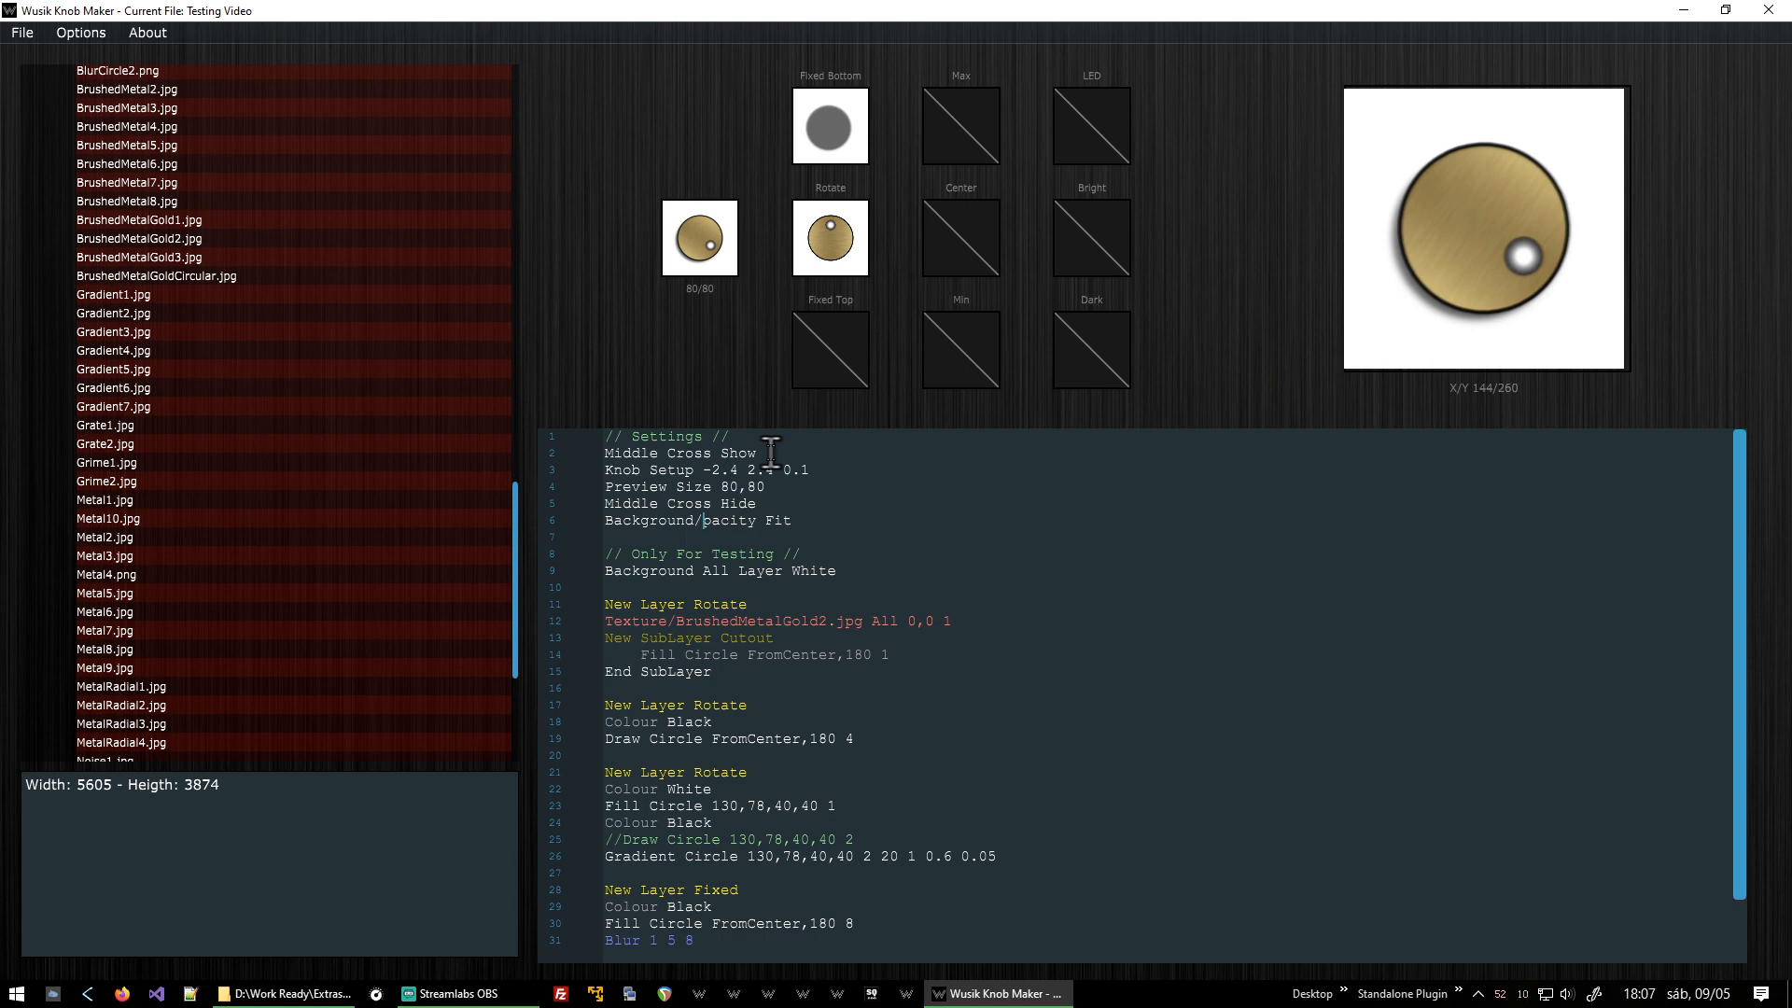
{"action": "key", "text": "shift+End"}
{"action": "key", "text": "Delete"}
{"action": "type", "text": "Grime2.jpg"}
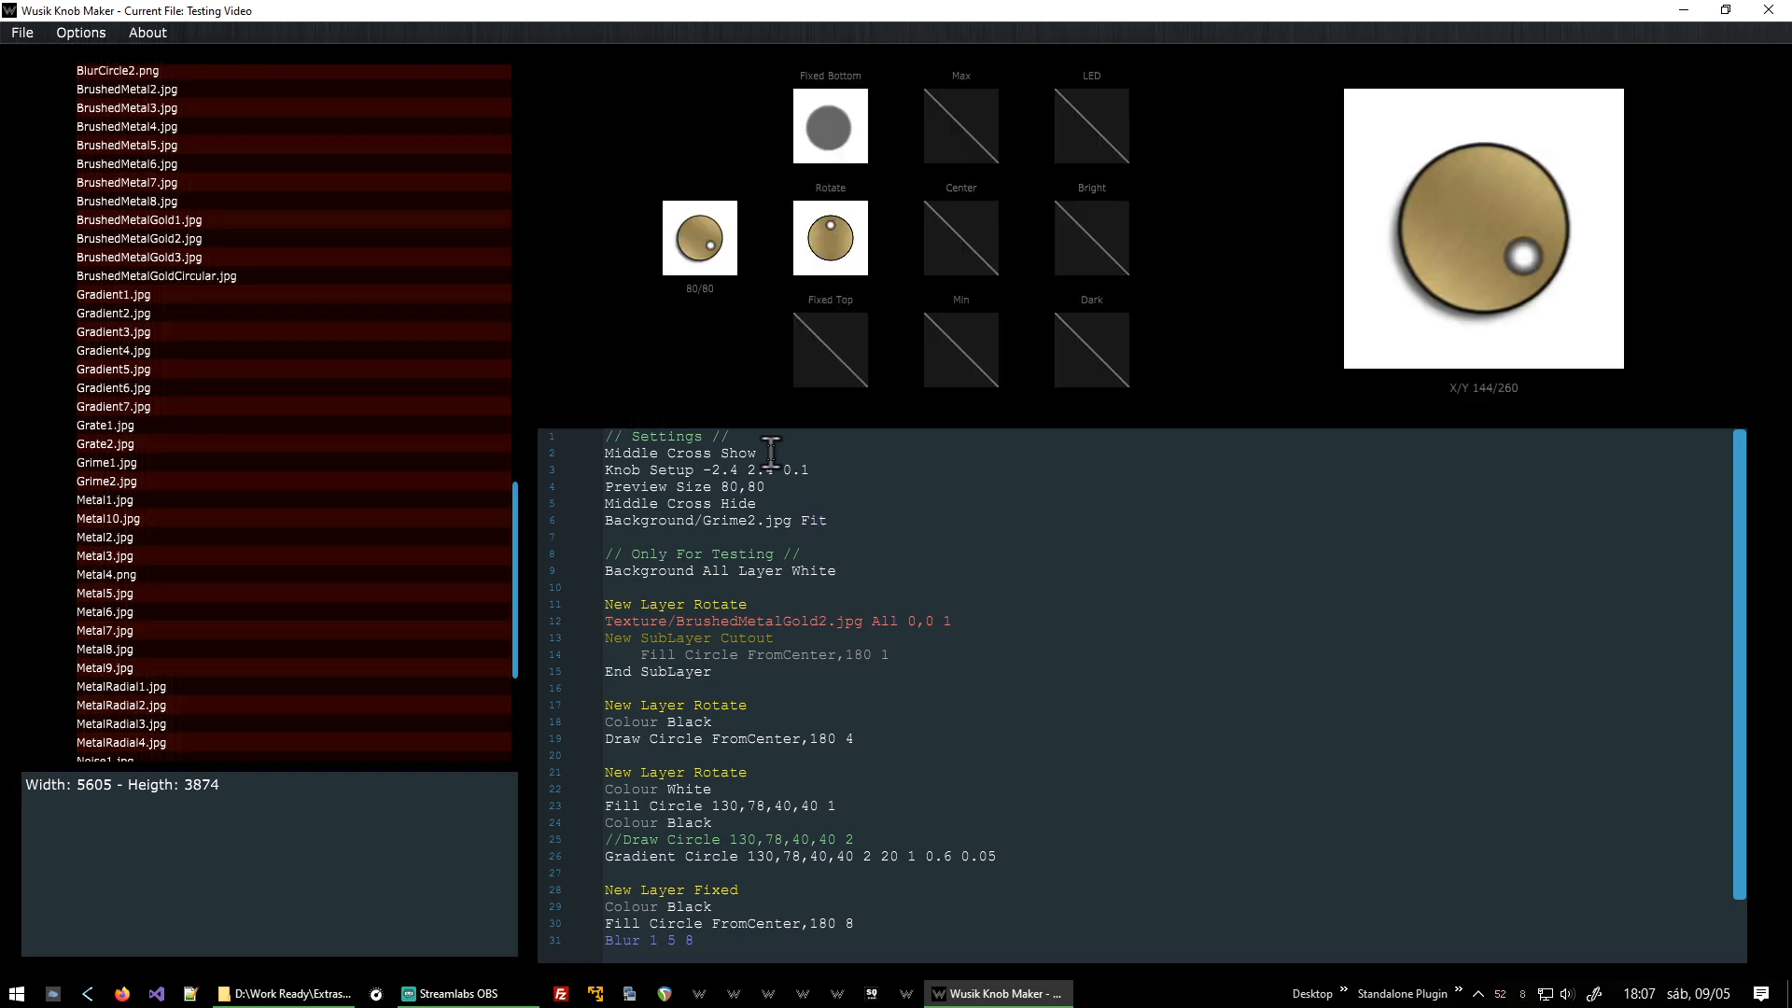
Set the background texture opacity to 1.0.
{"action": "scroll", "coordinate": [233, 342], "scroll_direction": "up", "scroll_amount": 15}
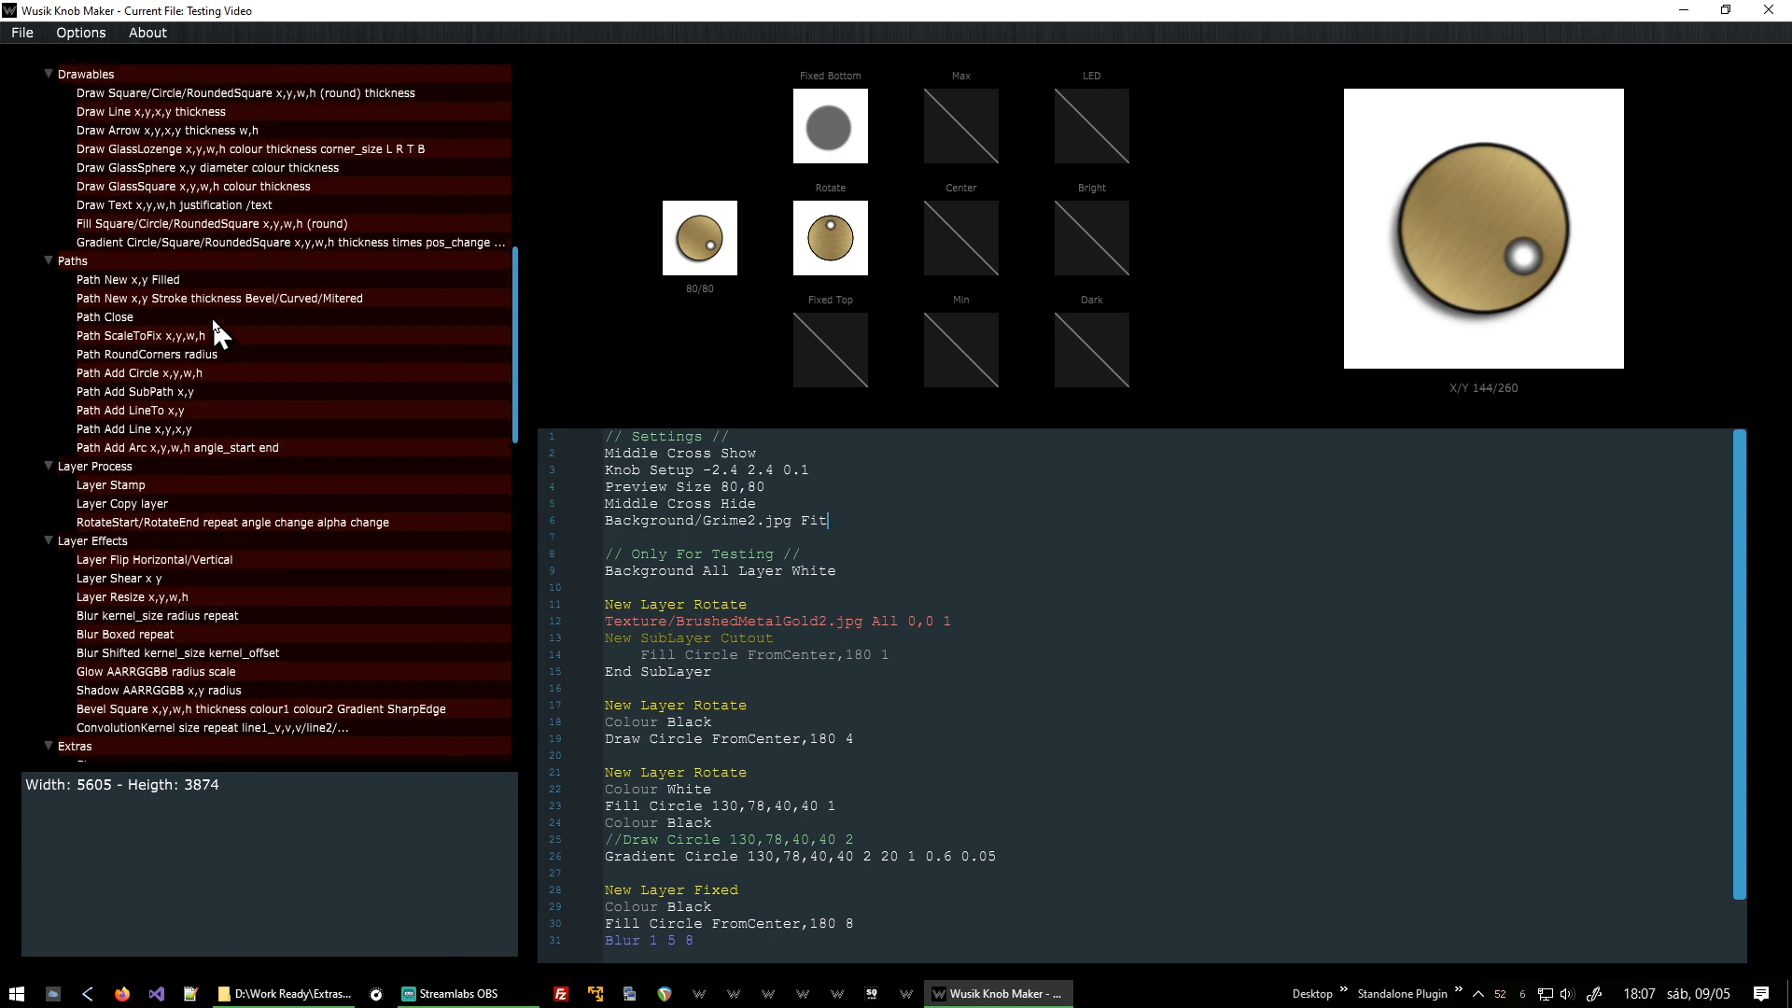
{"action": "scroll", "coordinate": [213, 315], "scroll_direction": "up", "scroll_amount": 10}
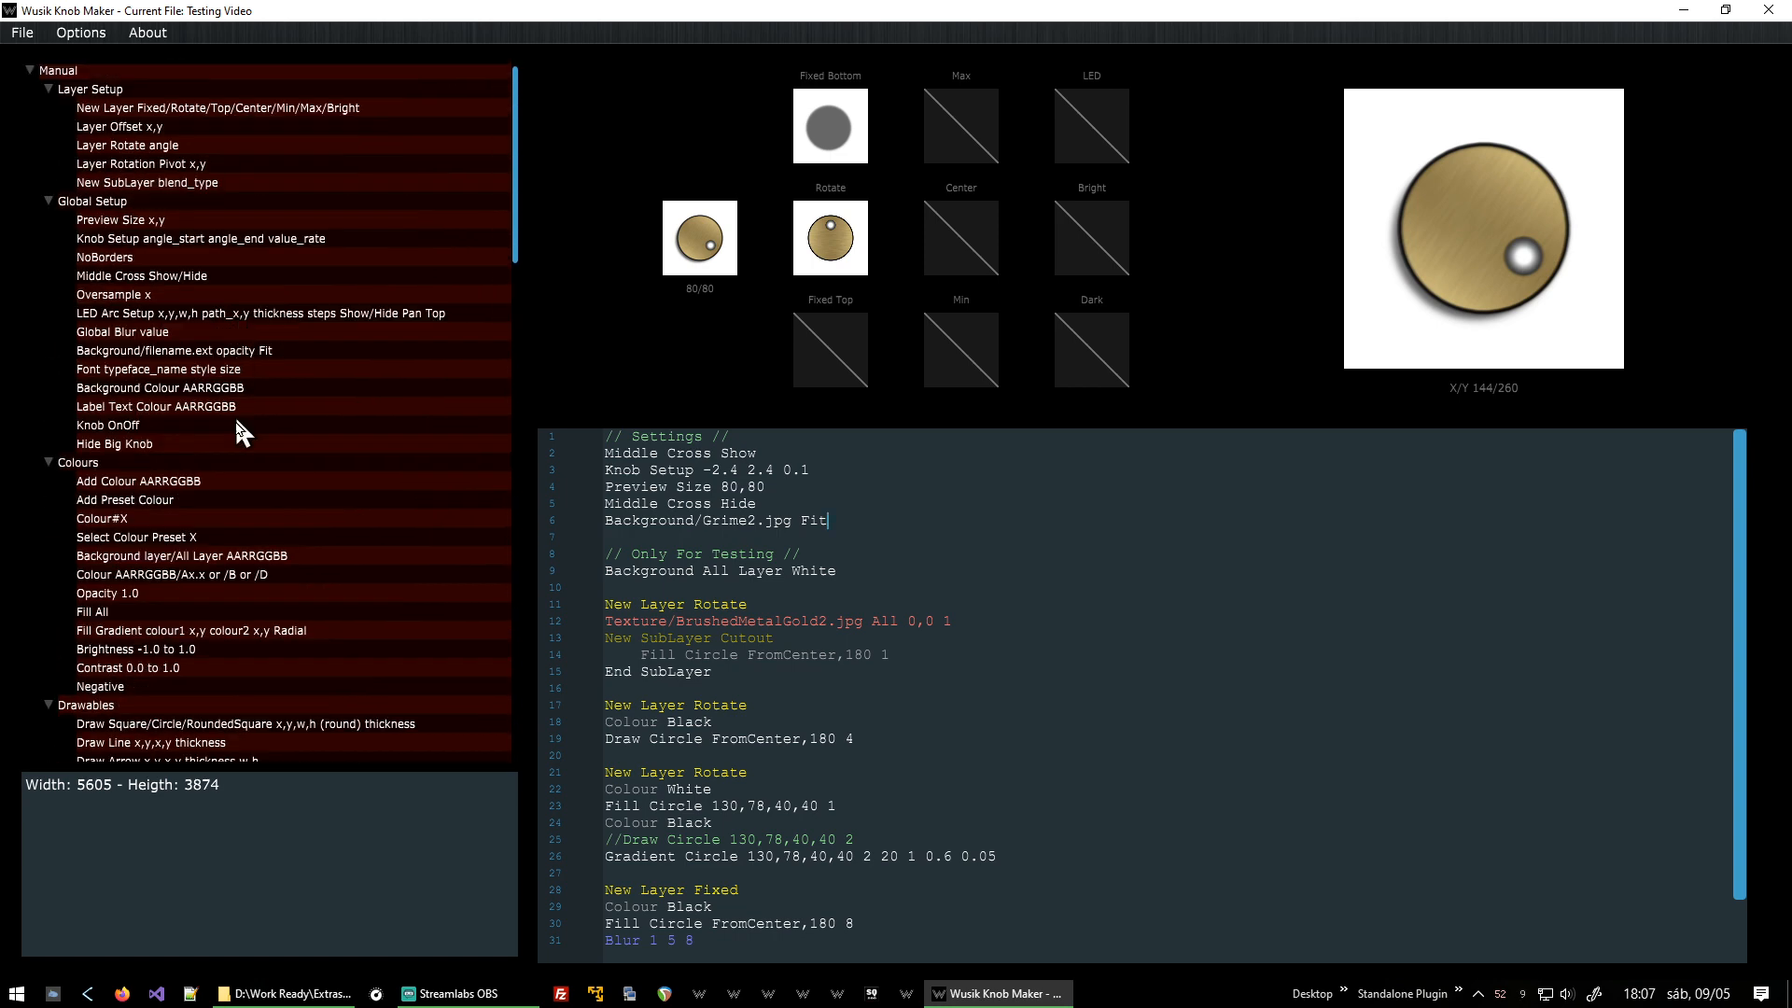
{"action": "scroll", "coordinate": [294, 547], "scroll_direction": "up", "scroll_amount": 1}
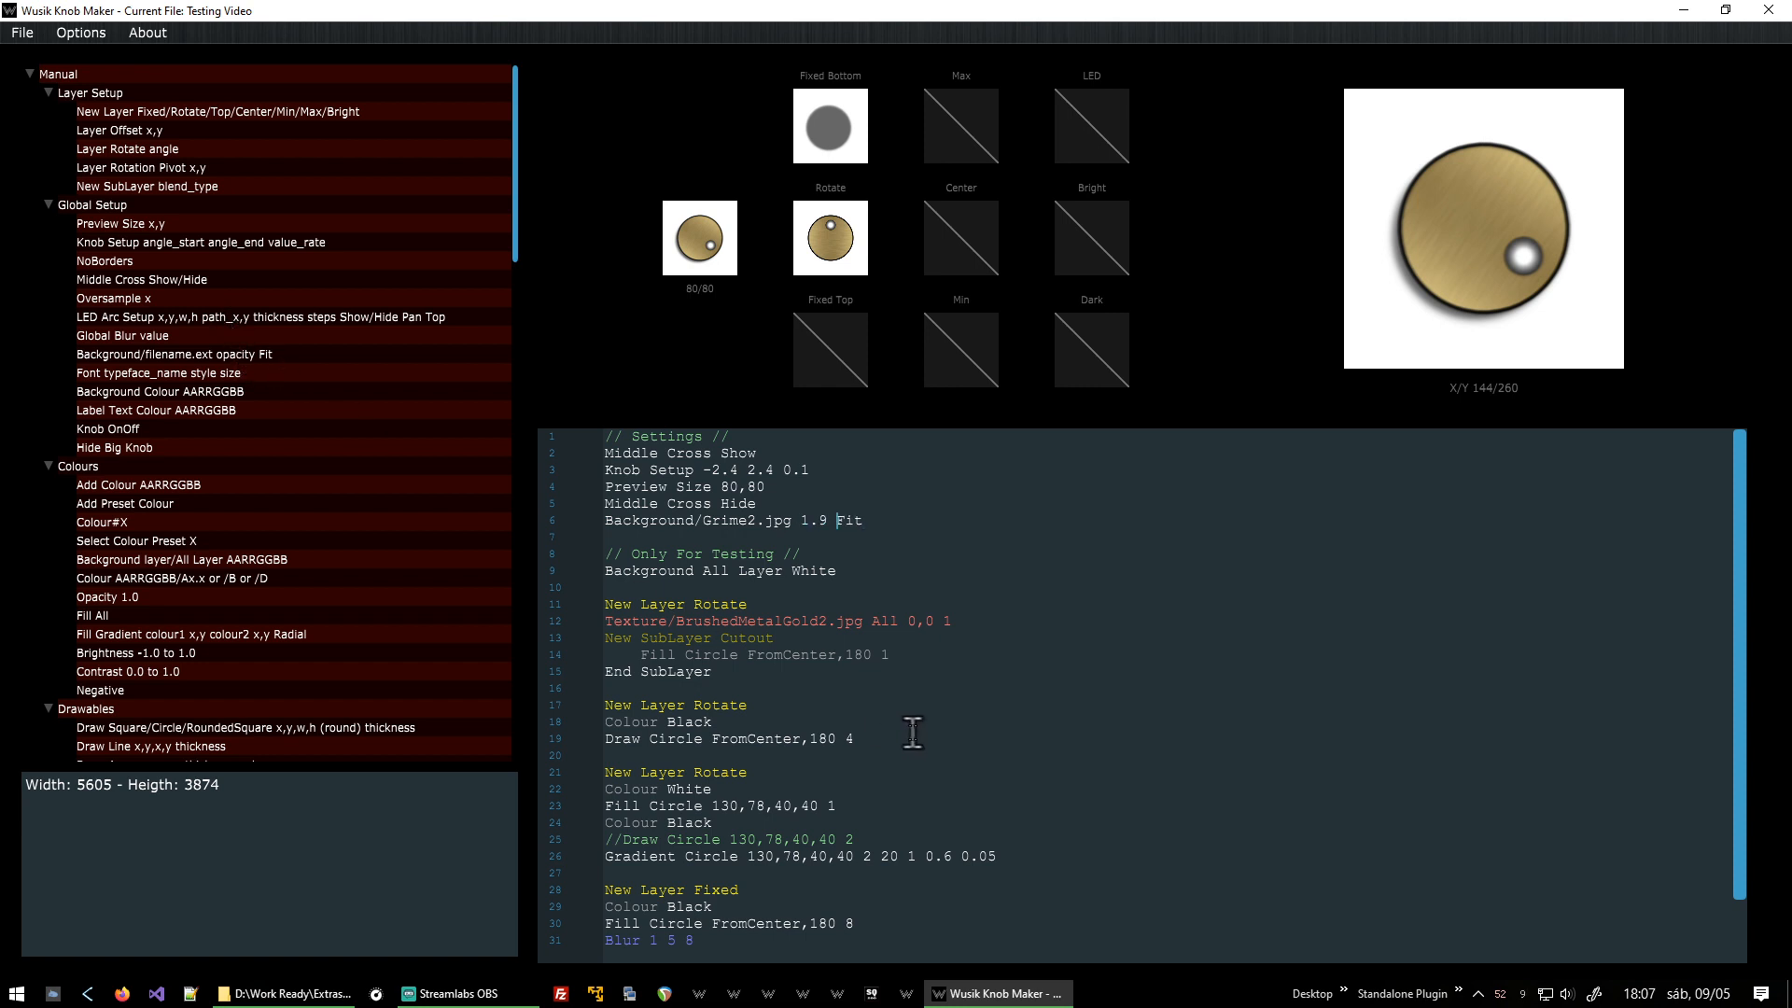
{"action": "key", "text": "BackSpace"}
{"action": "left_click", "coordinate": [276, 356]}
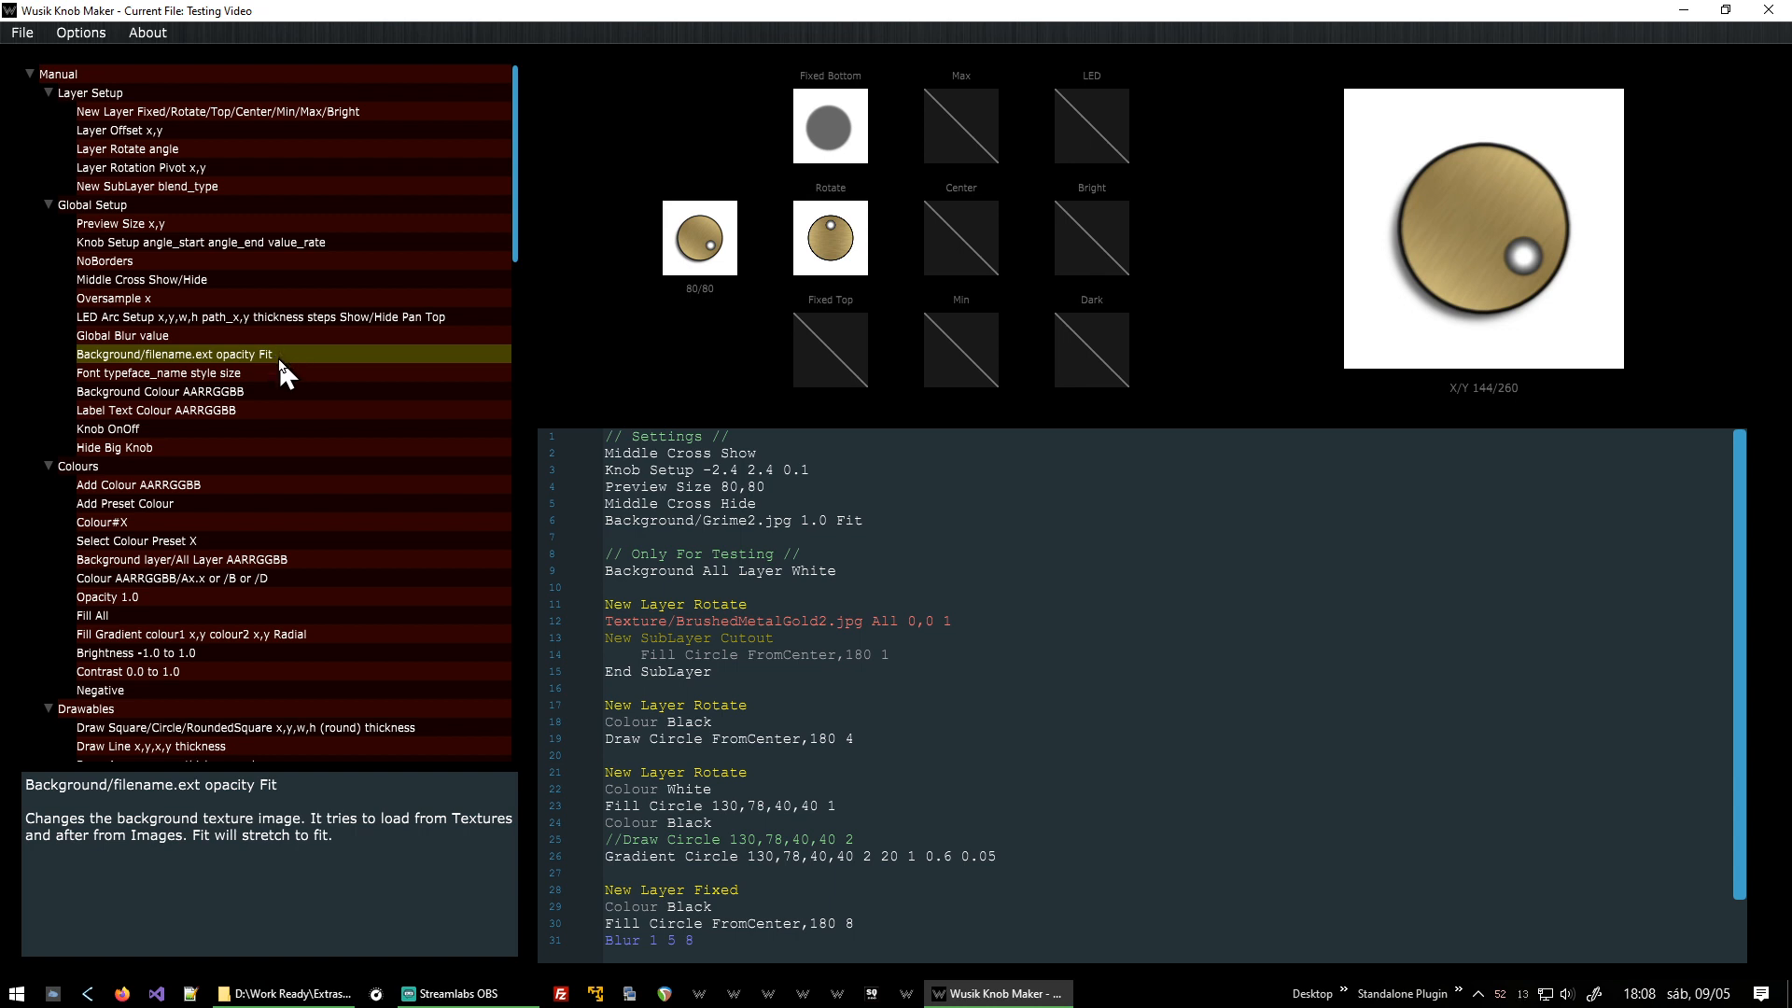
Temporarily comment out the Background All Layer White testing line, then restore it.
{"action": "scroll", "coordinate": [299, 380], "scroll_direction": "down", "scroll_amount": 20}
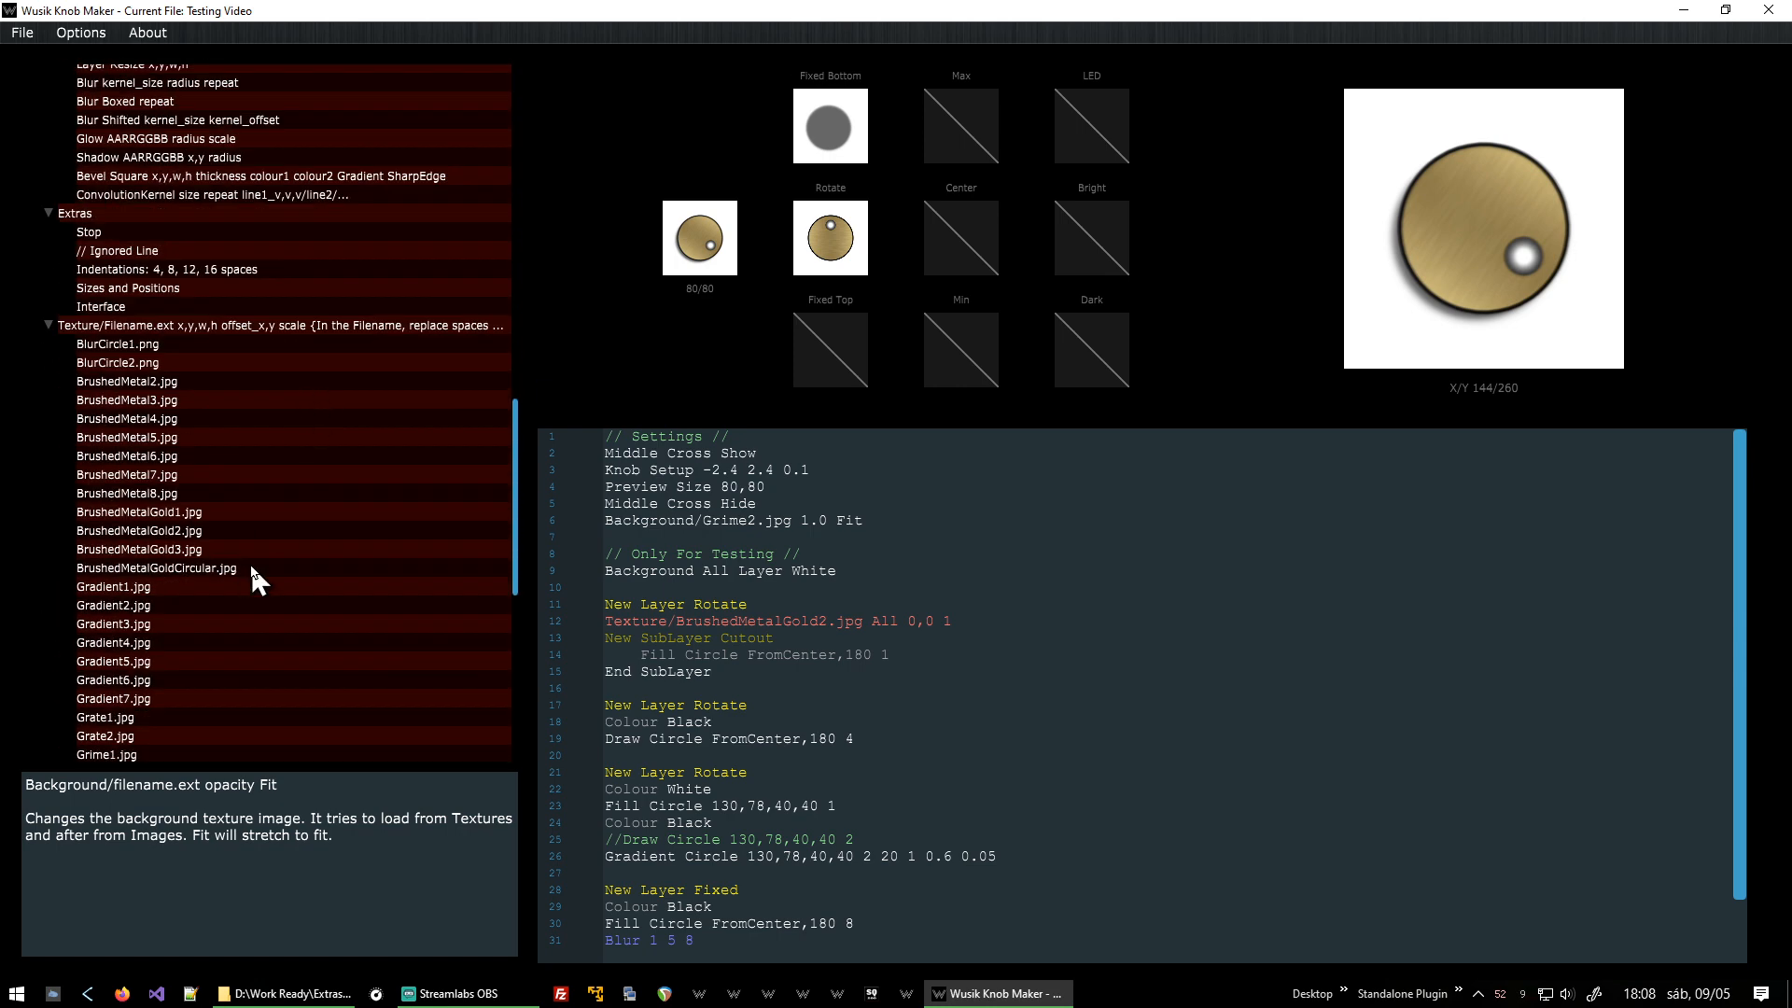
{"action": "scroll", "coordinate": [250, 568], "scroll_direction": "down", "scroll_amount": 3}
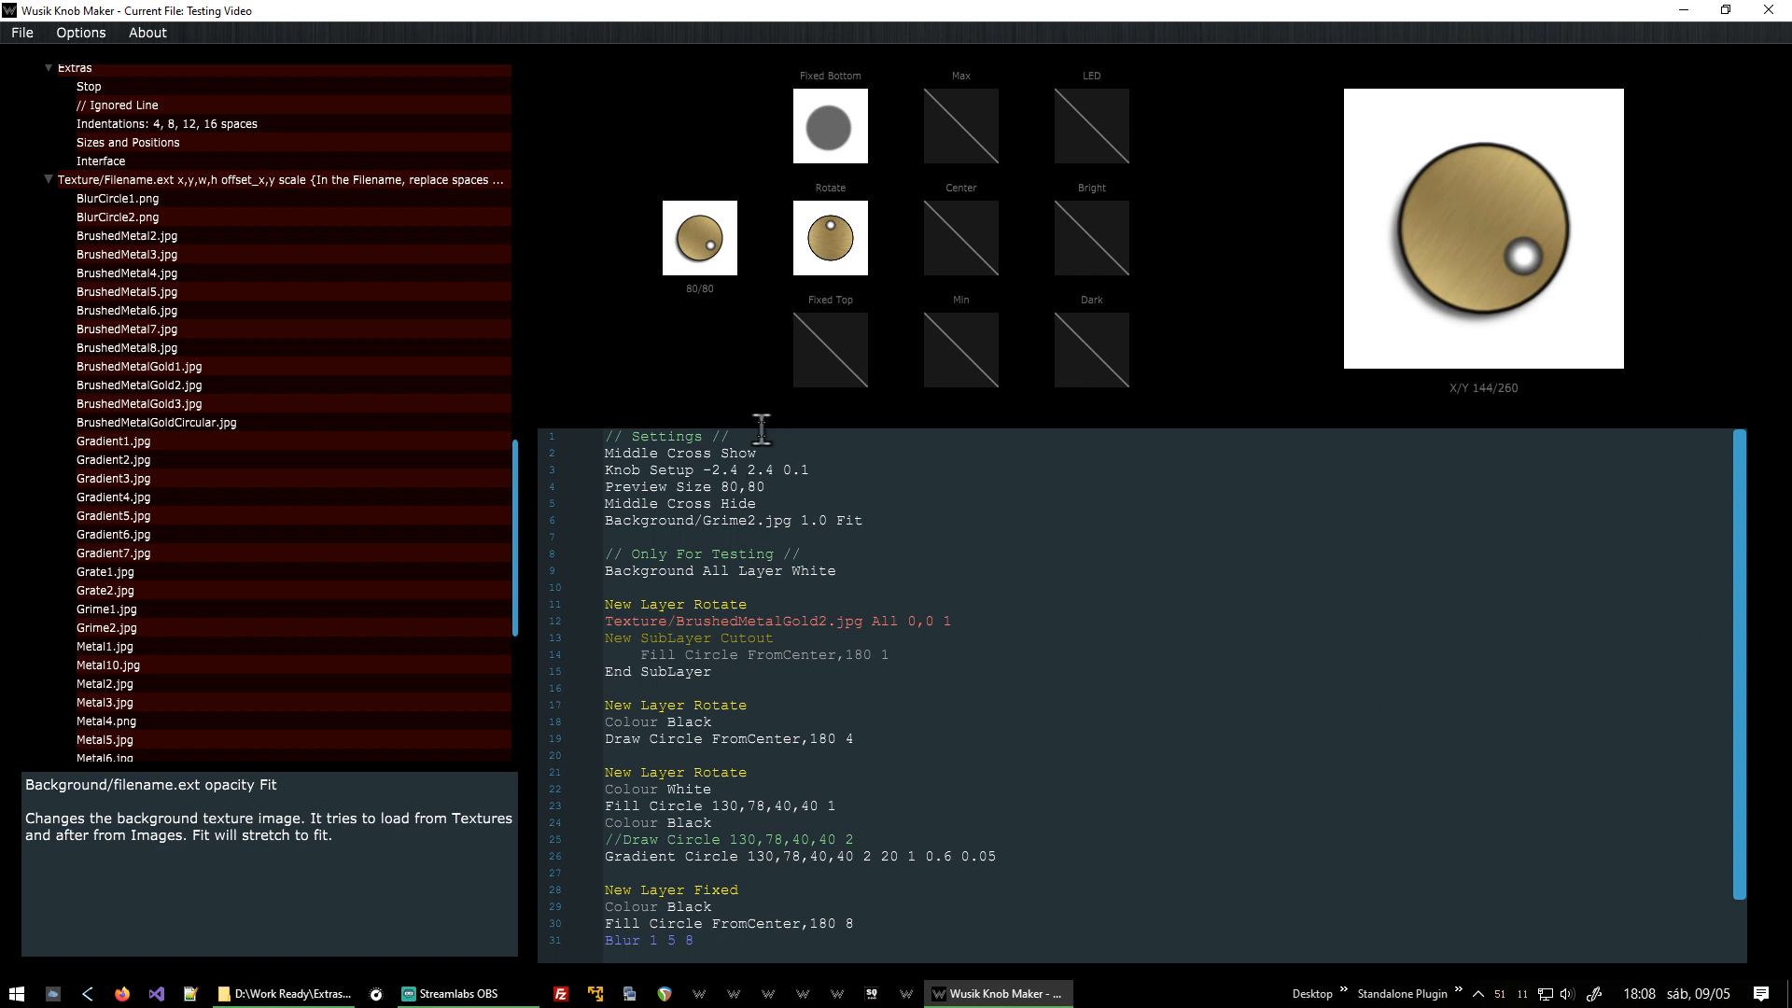
{"action": "left_click", "coordinate": [986, 523]}
{"action": "type", "text": "//"}
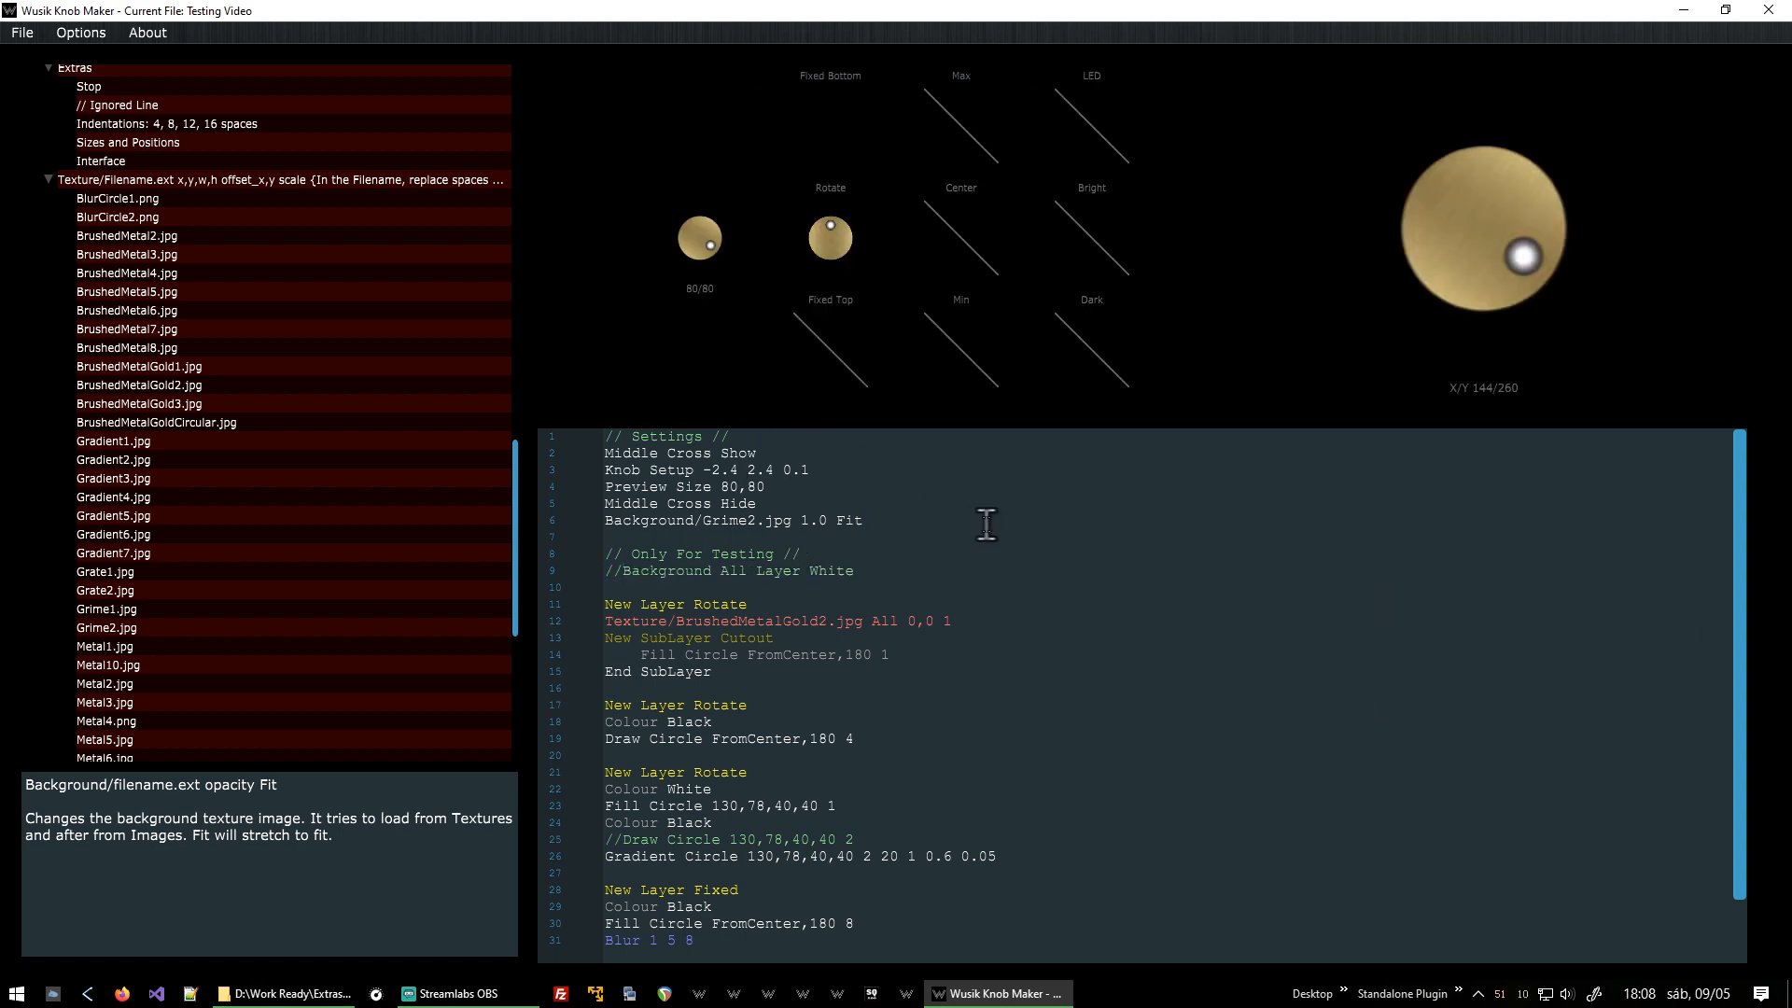
{"action": "key", "text": "BackSpace"}
{"action": "key", "text": "BackSpace"}
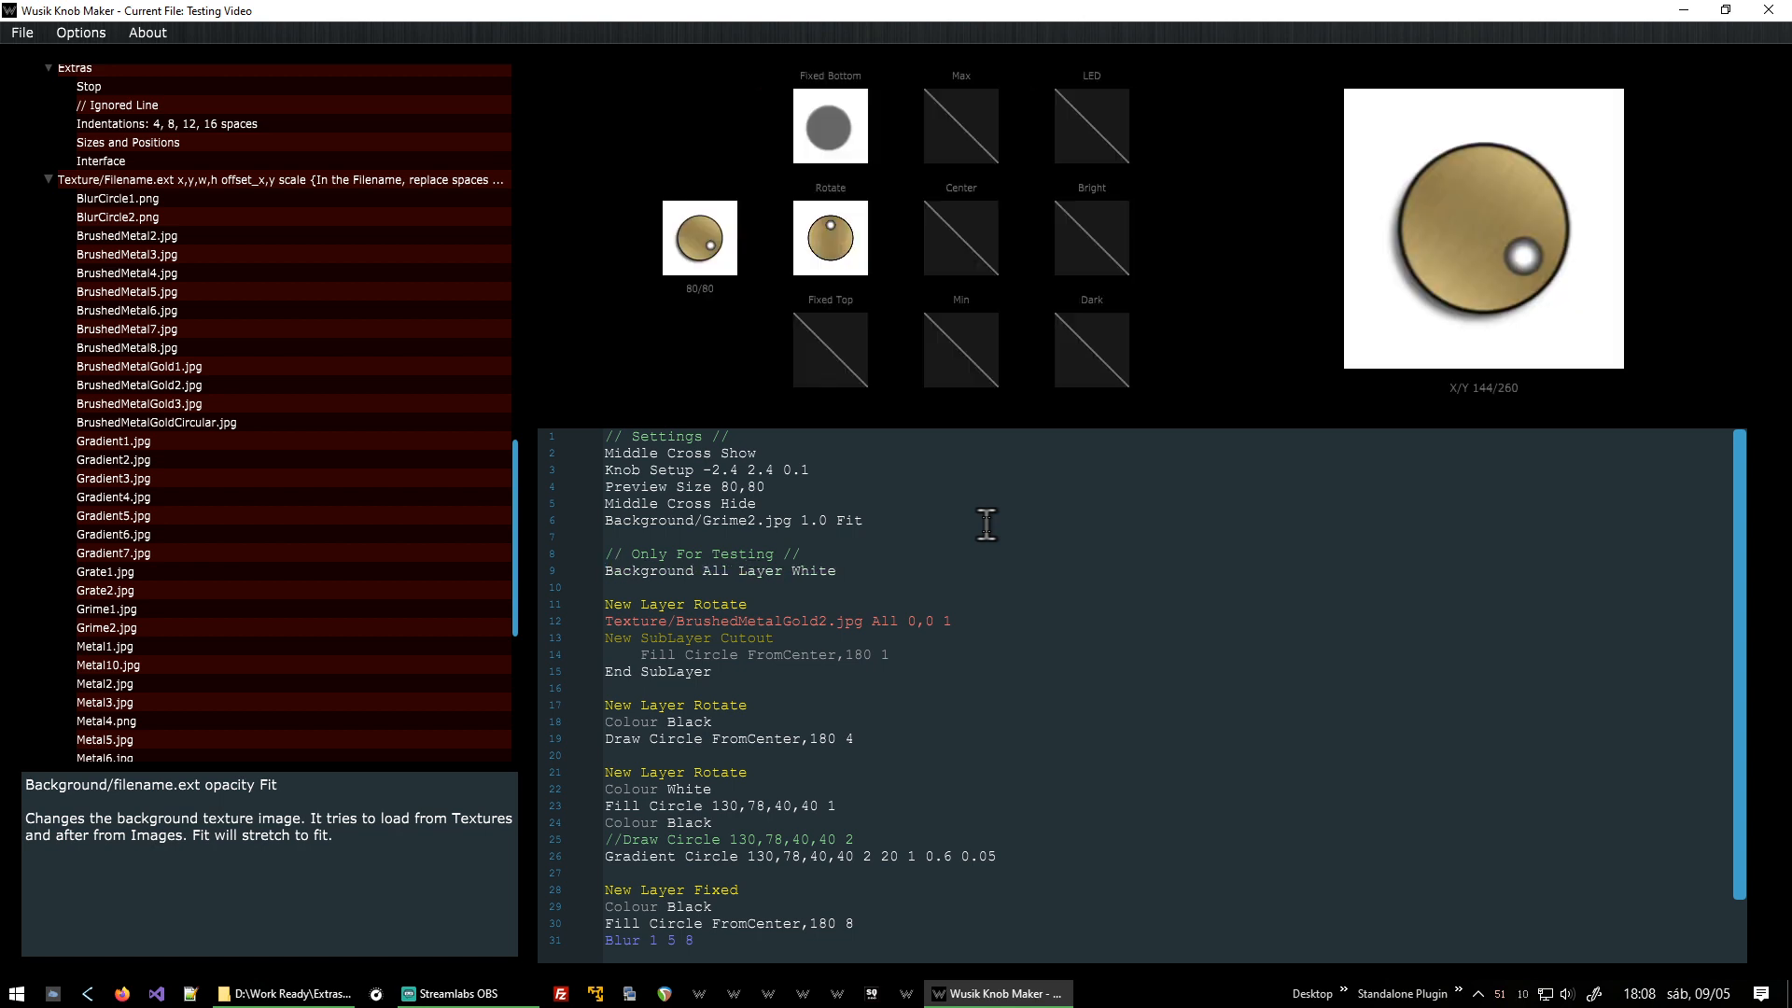
Save the script and open the Silver Knob 4 customized.wknob example file.
{"action": "key", "text": "F2"}
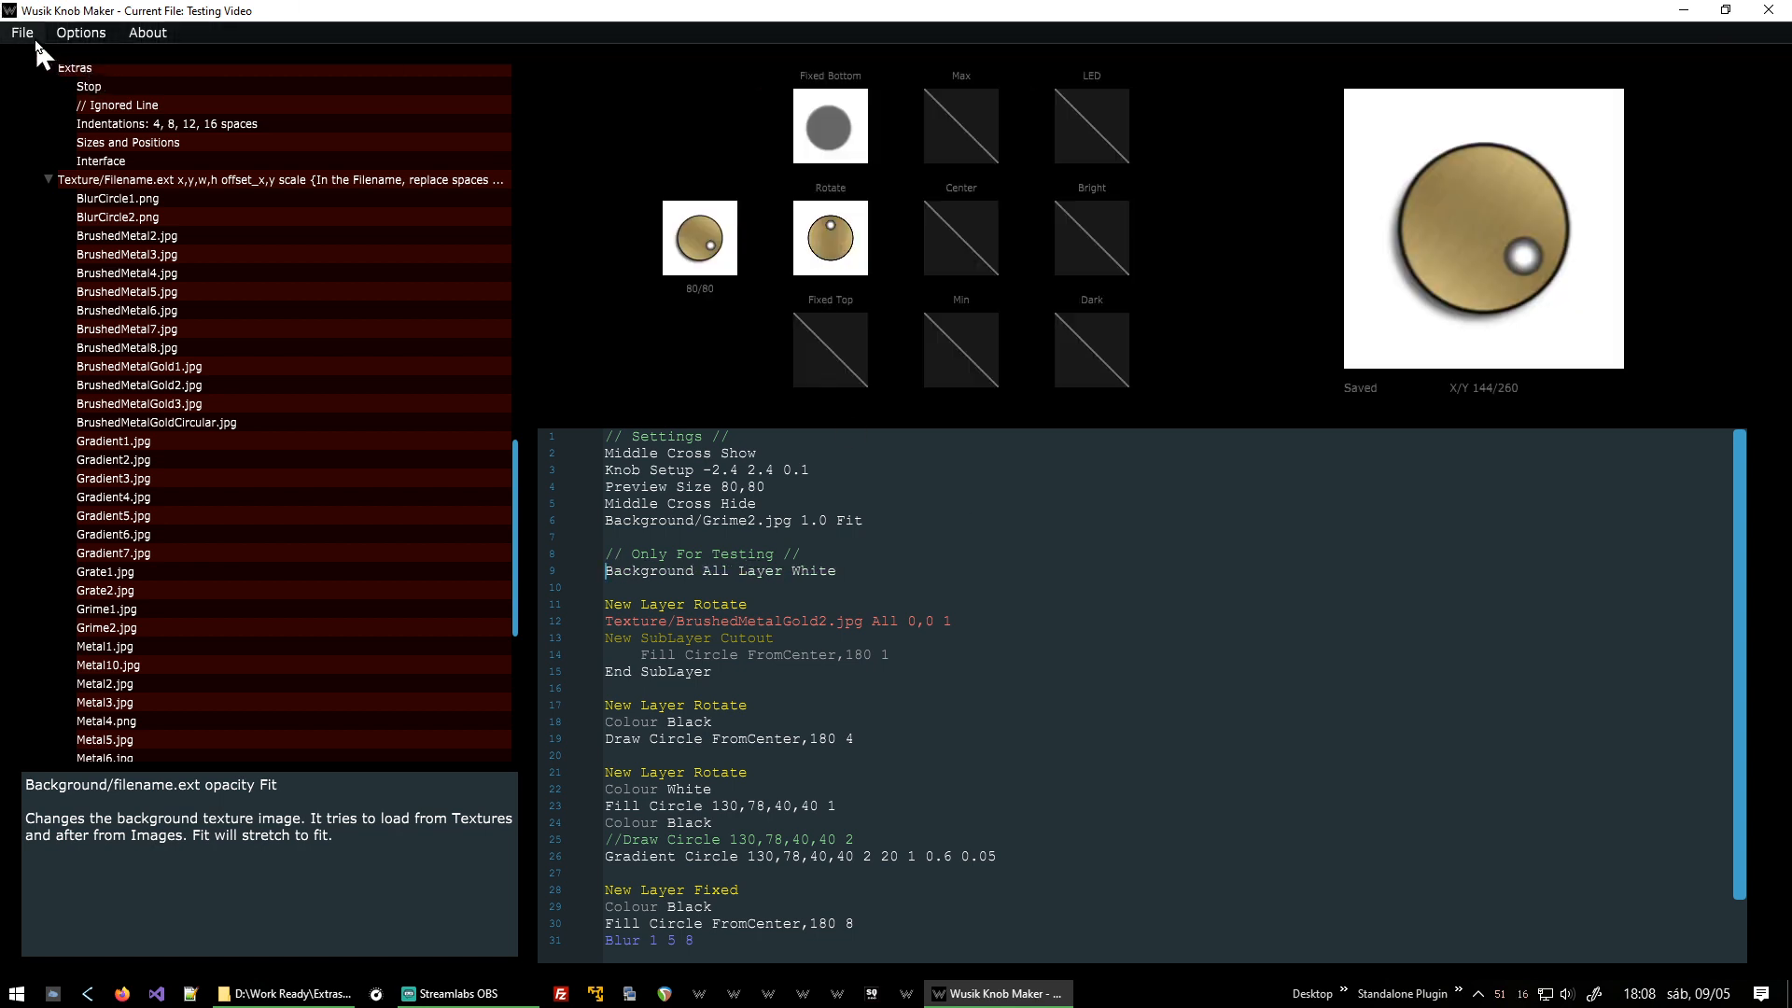
{"action": "left_click", "coordinate": [28, 39]}
{"action": "left_click", "coordinate": [51, 58]}
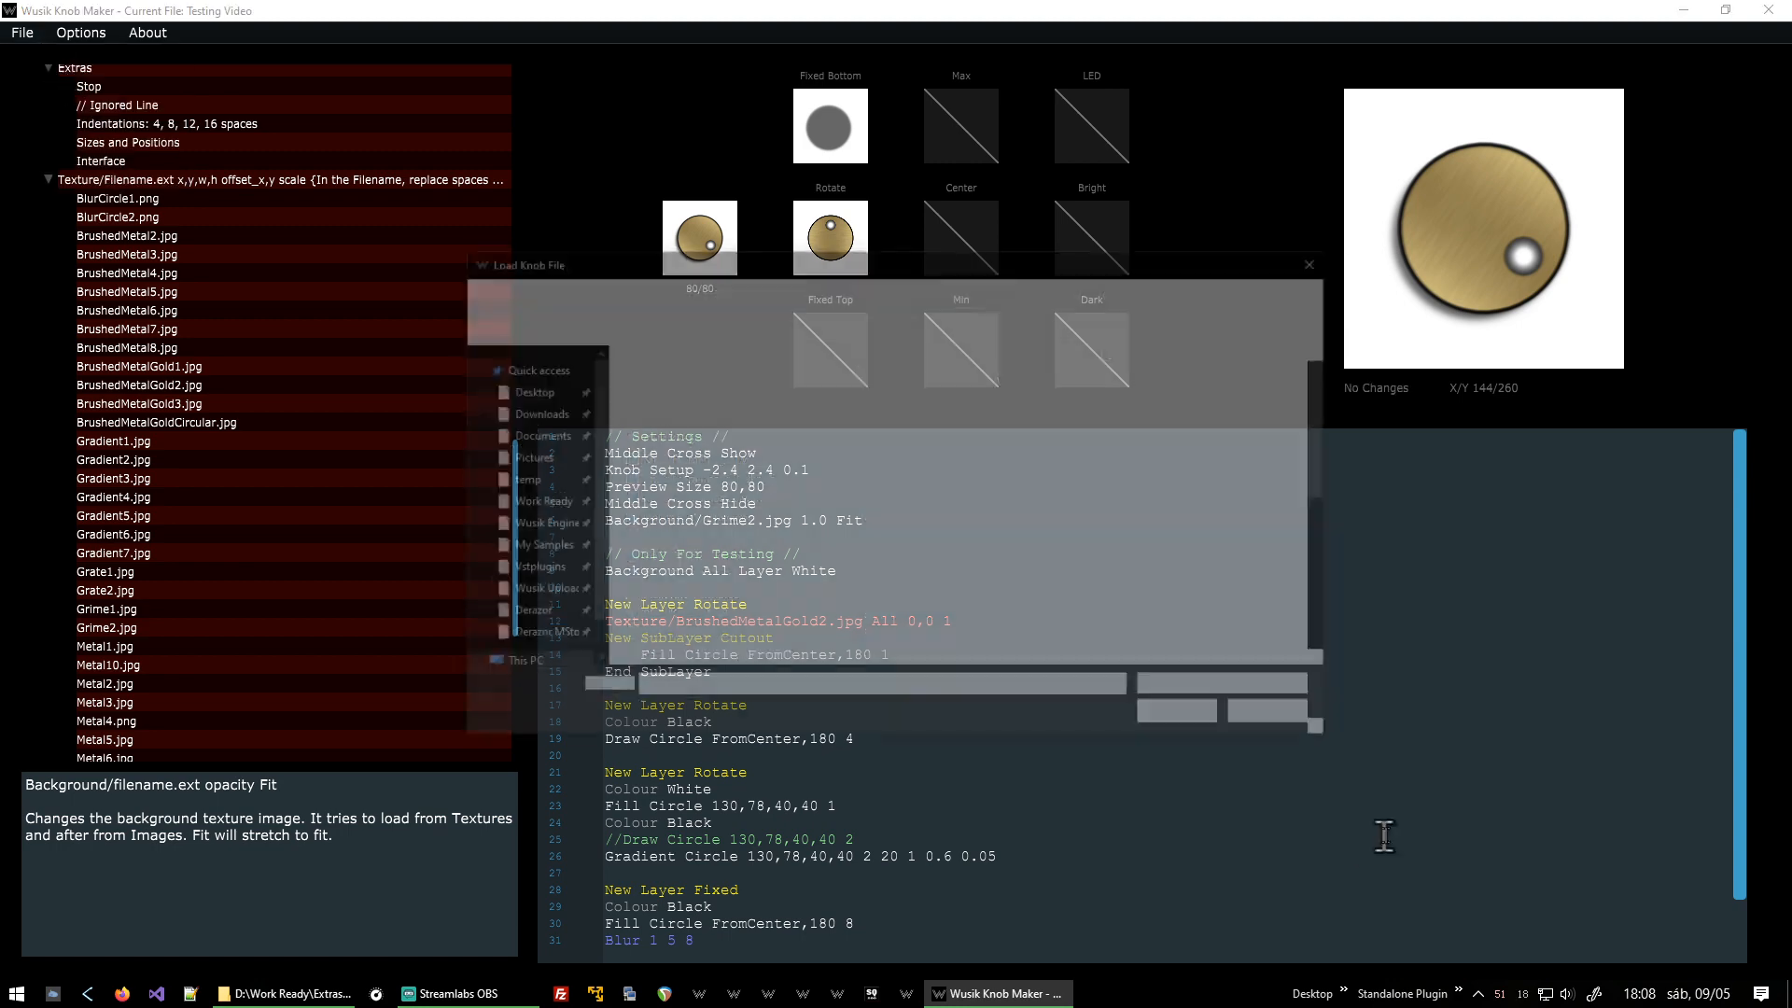
{"action": "scroll", "coordinate": [1067, 585], "scroll_direction": "down", "scroll_amount": 6}
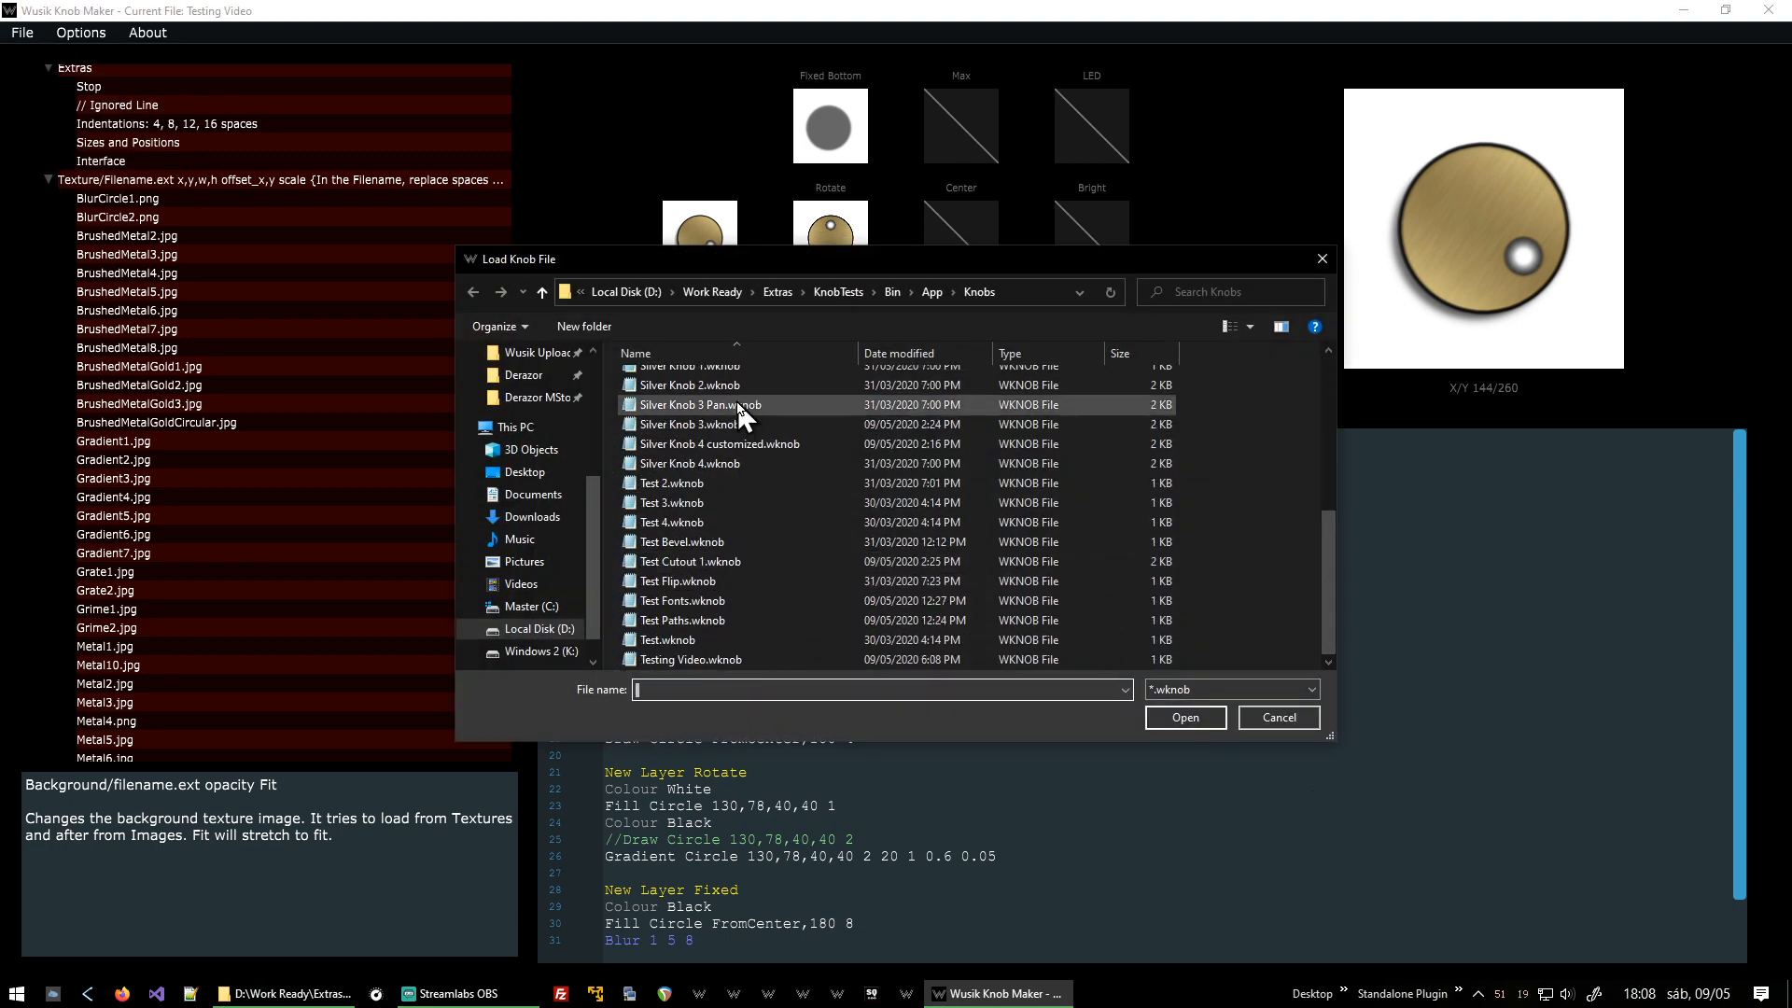
{"action": "left_click", "coordinate": [750, 446]}
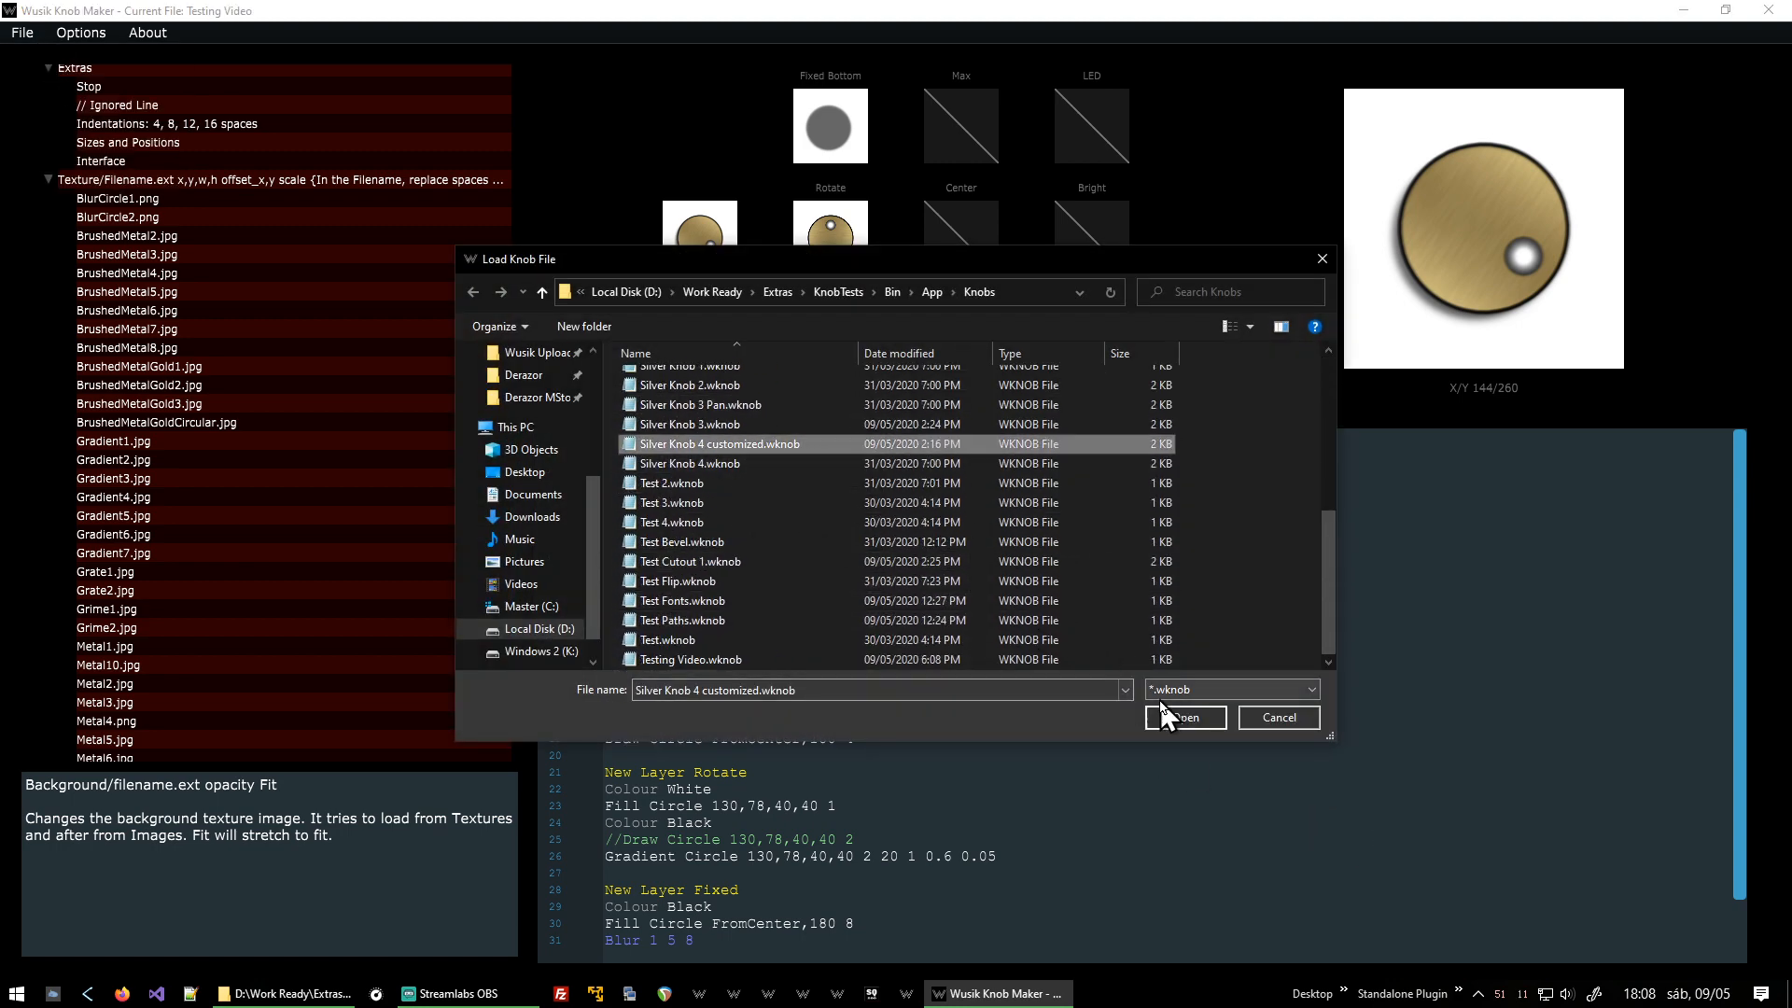
{"action": "left_click", "coordinate": [1183, 718]}
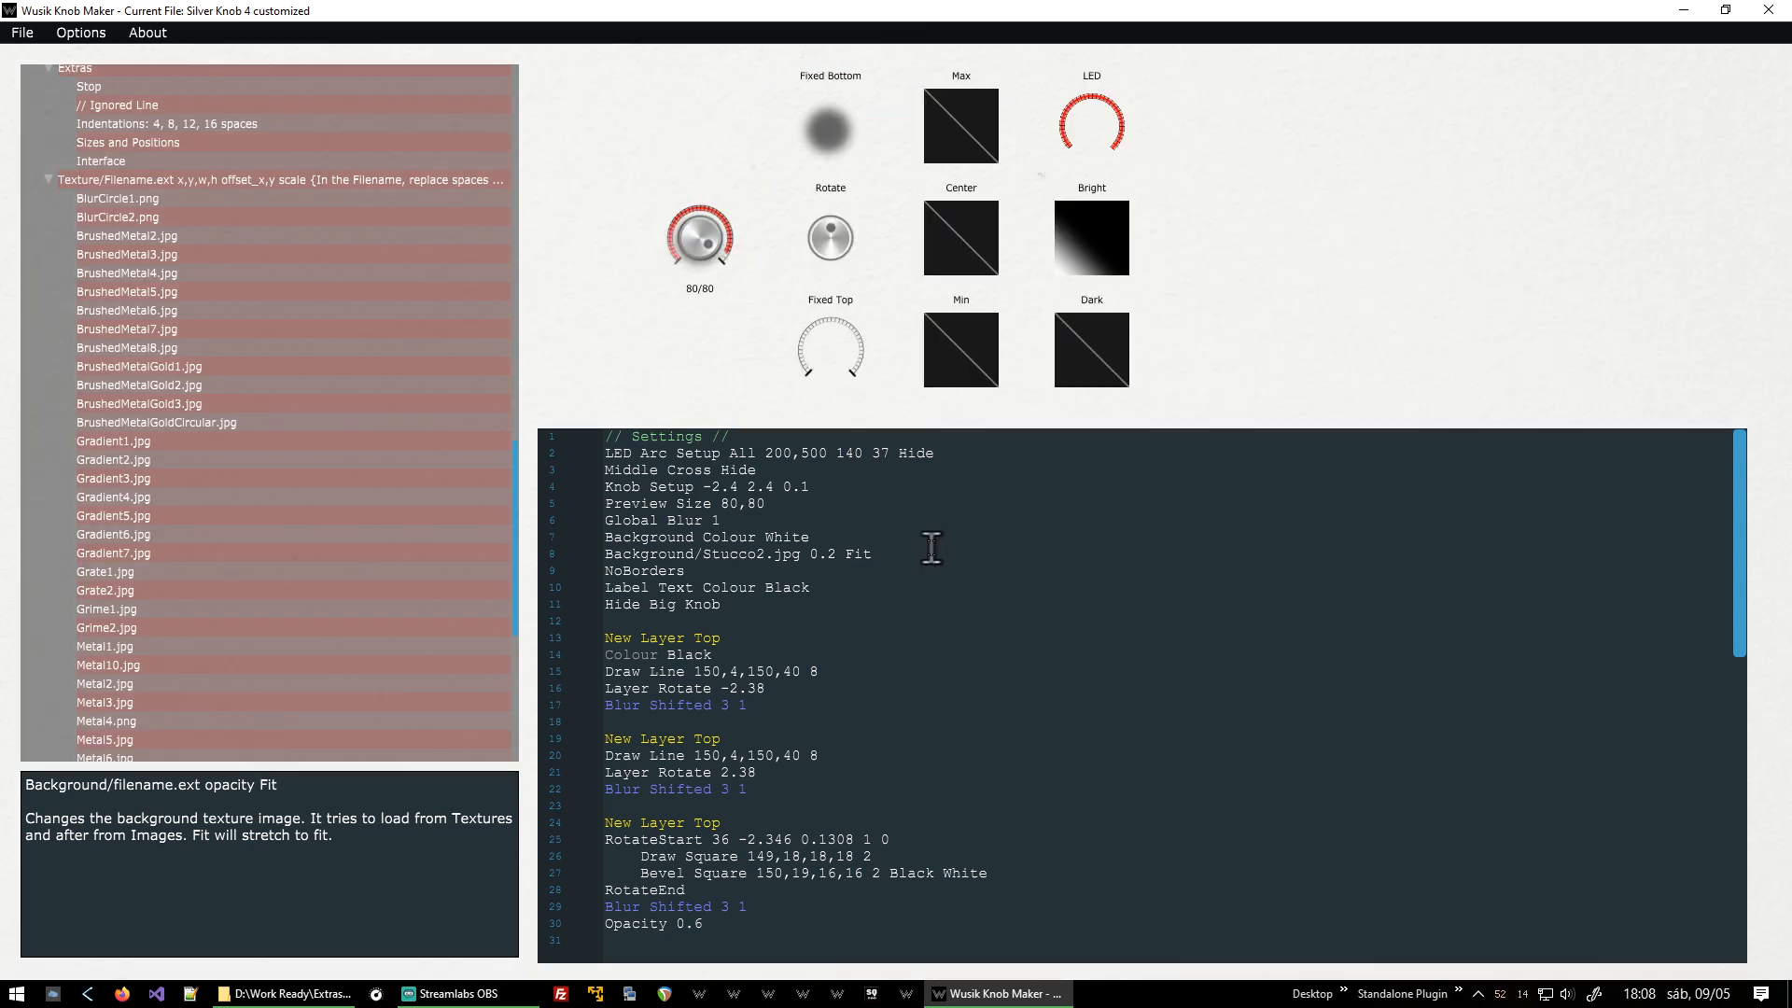
Inspect the example's background texture line, then reopen Testing Video.wknob.
{"action": "key", "text": "shift+End"}
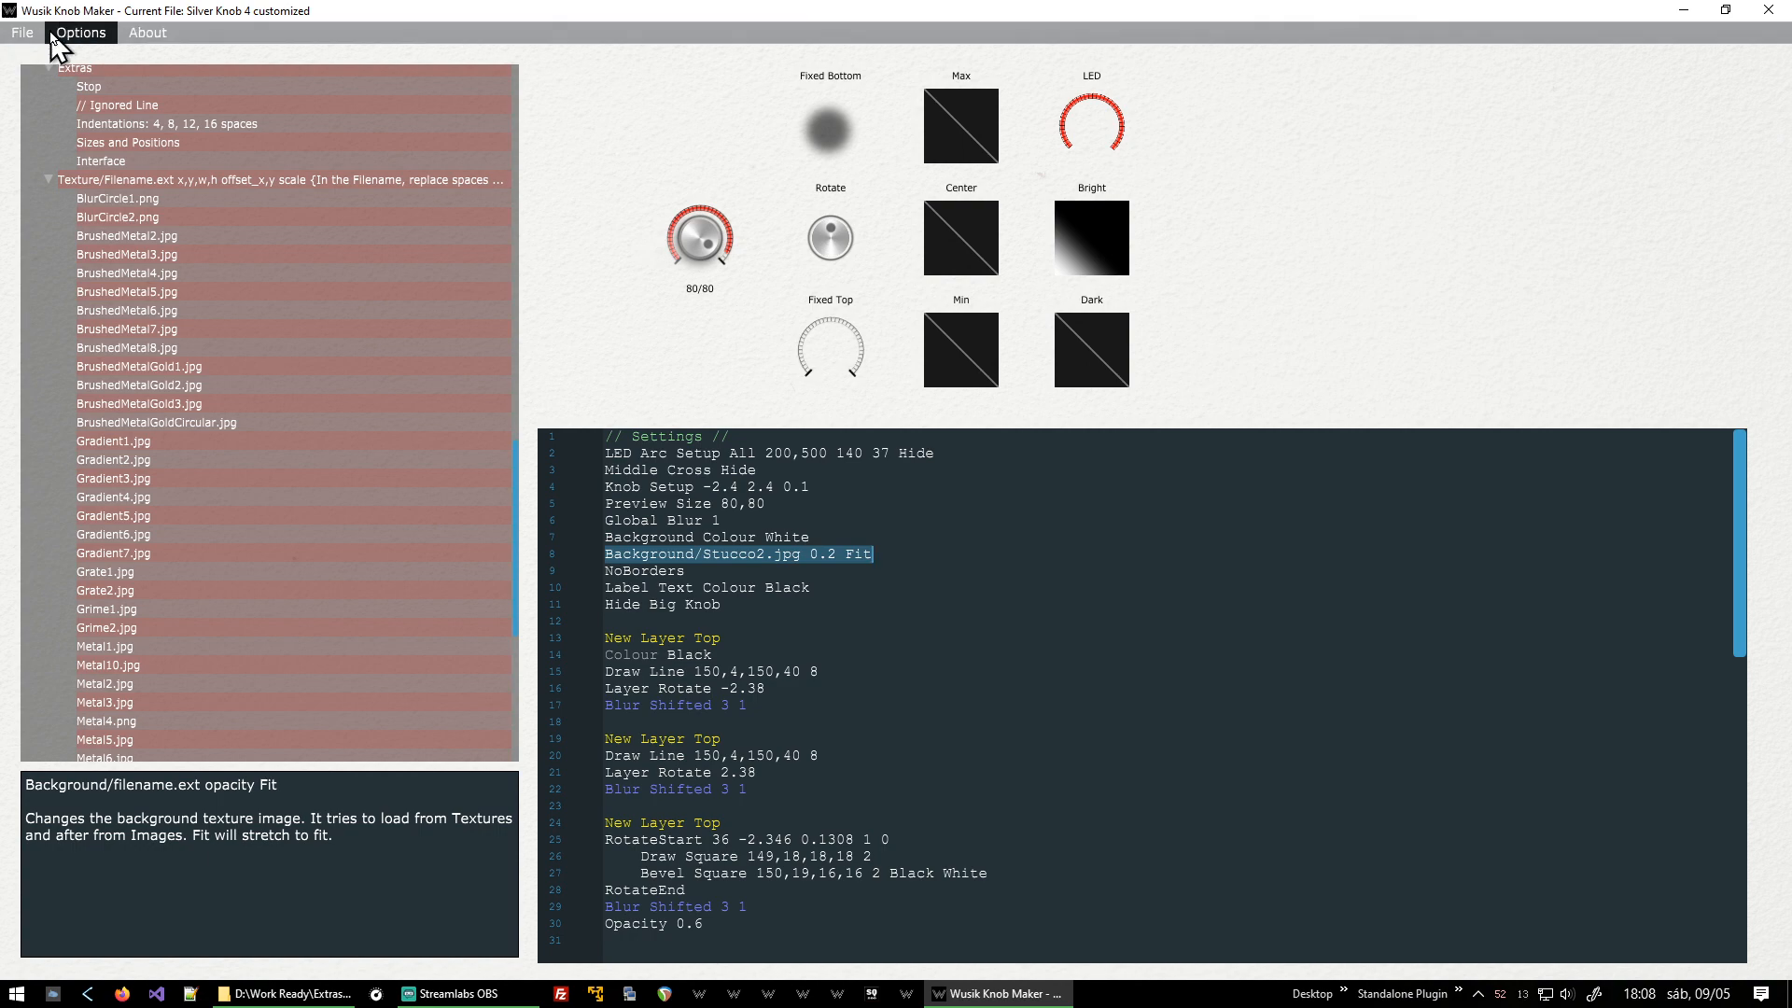
{"action": "key", "text": "ctrl+o"}
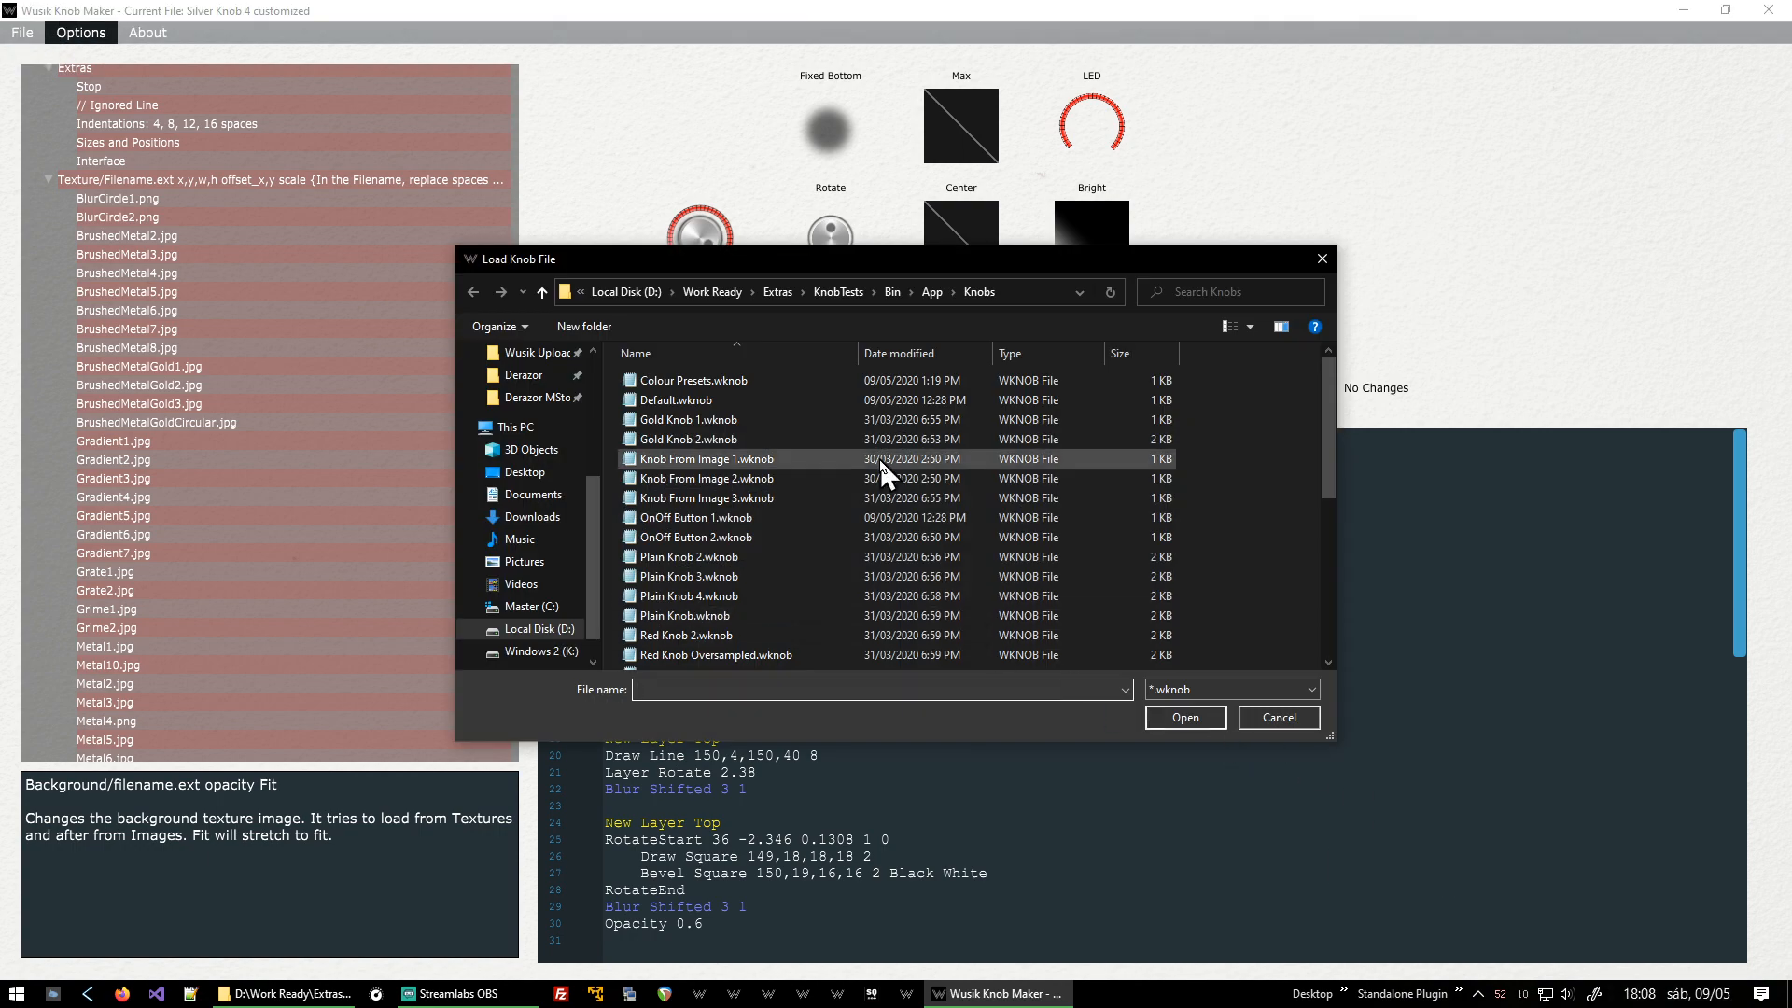
{"action": "scroll", "coordinate": [884, 438], "scroll_direction": "down", "scroll_amount": 6}
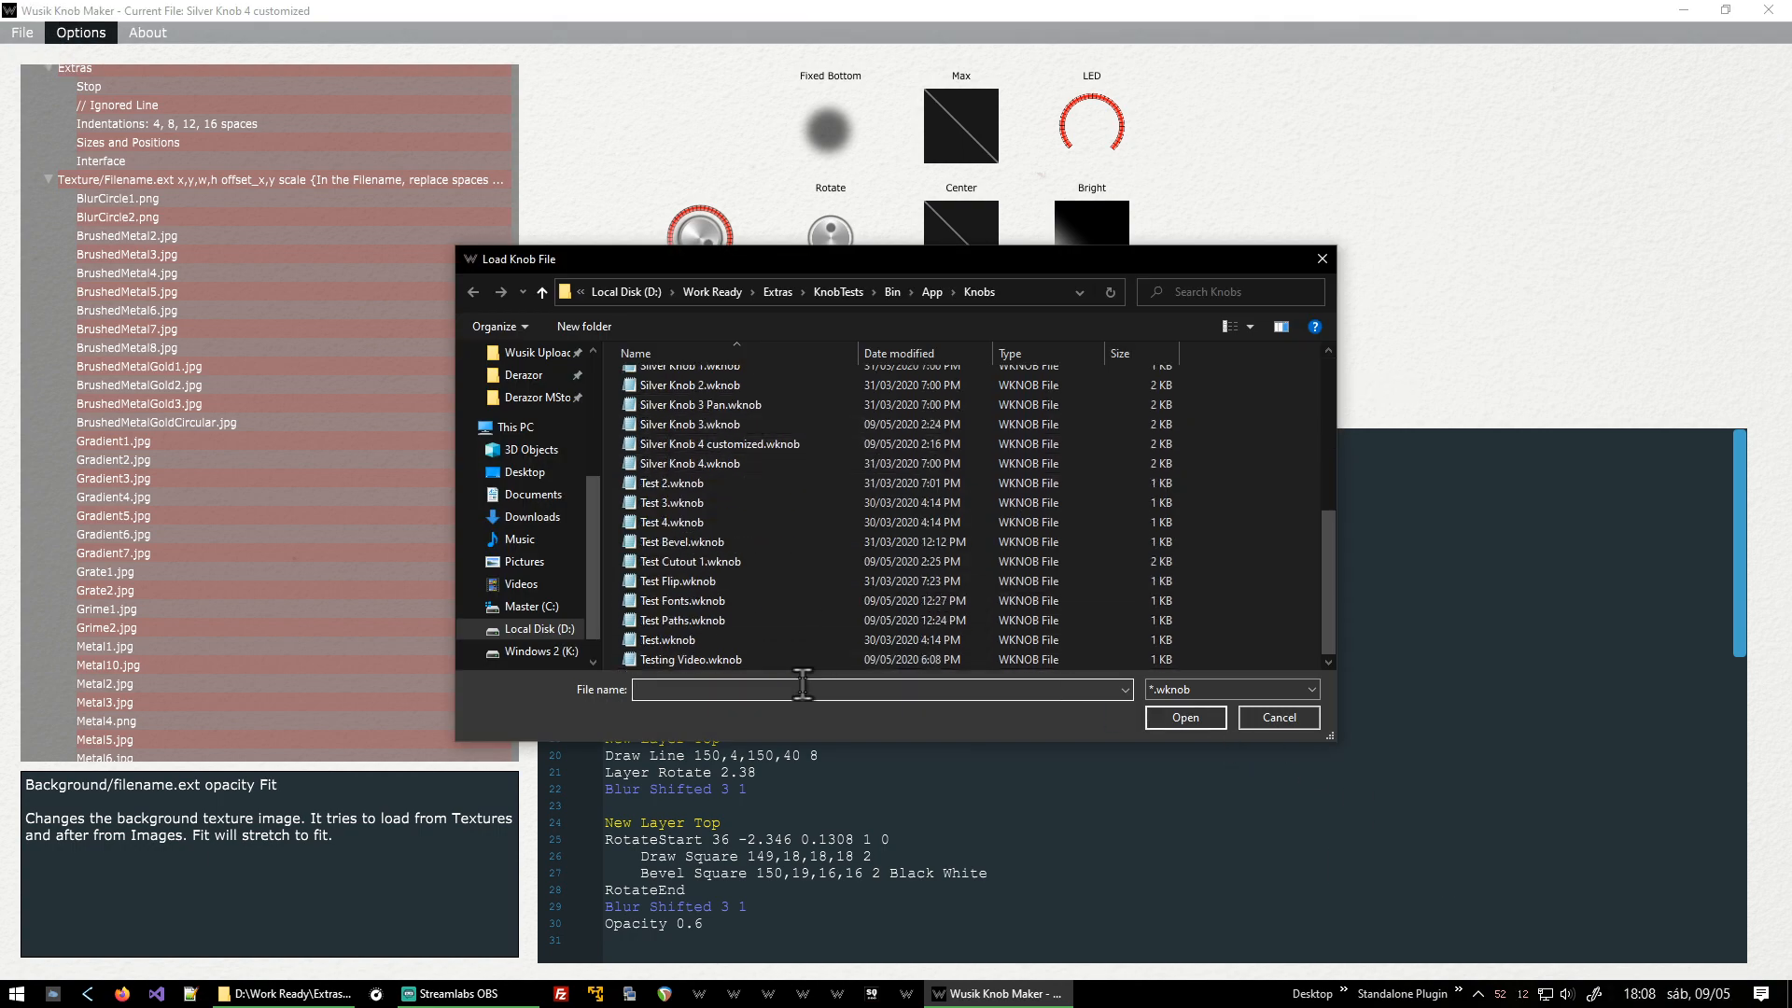
{"action": "double_click", "coordinate": [793, 661]}
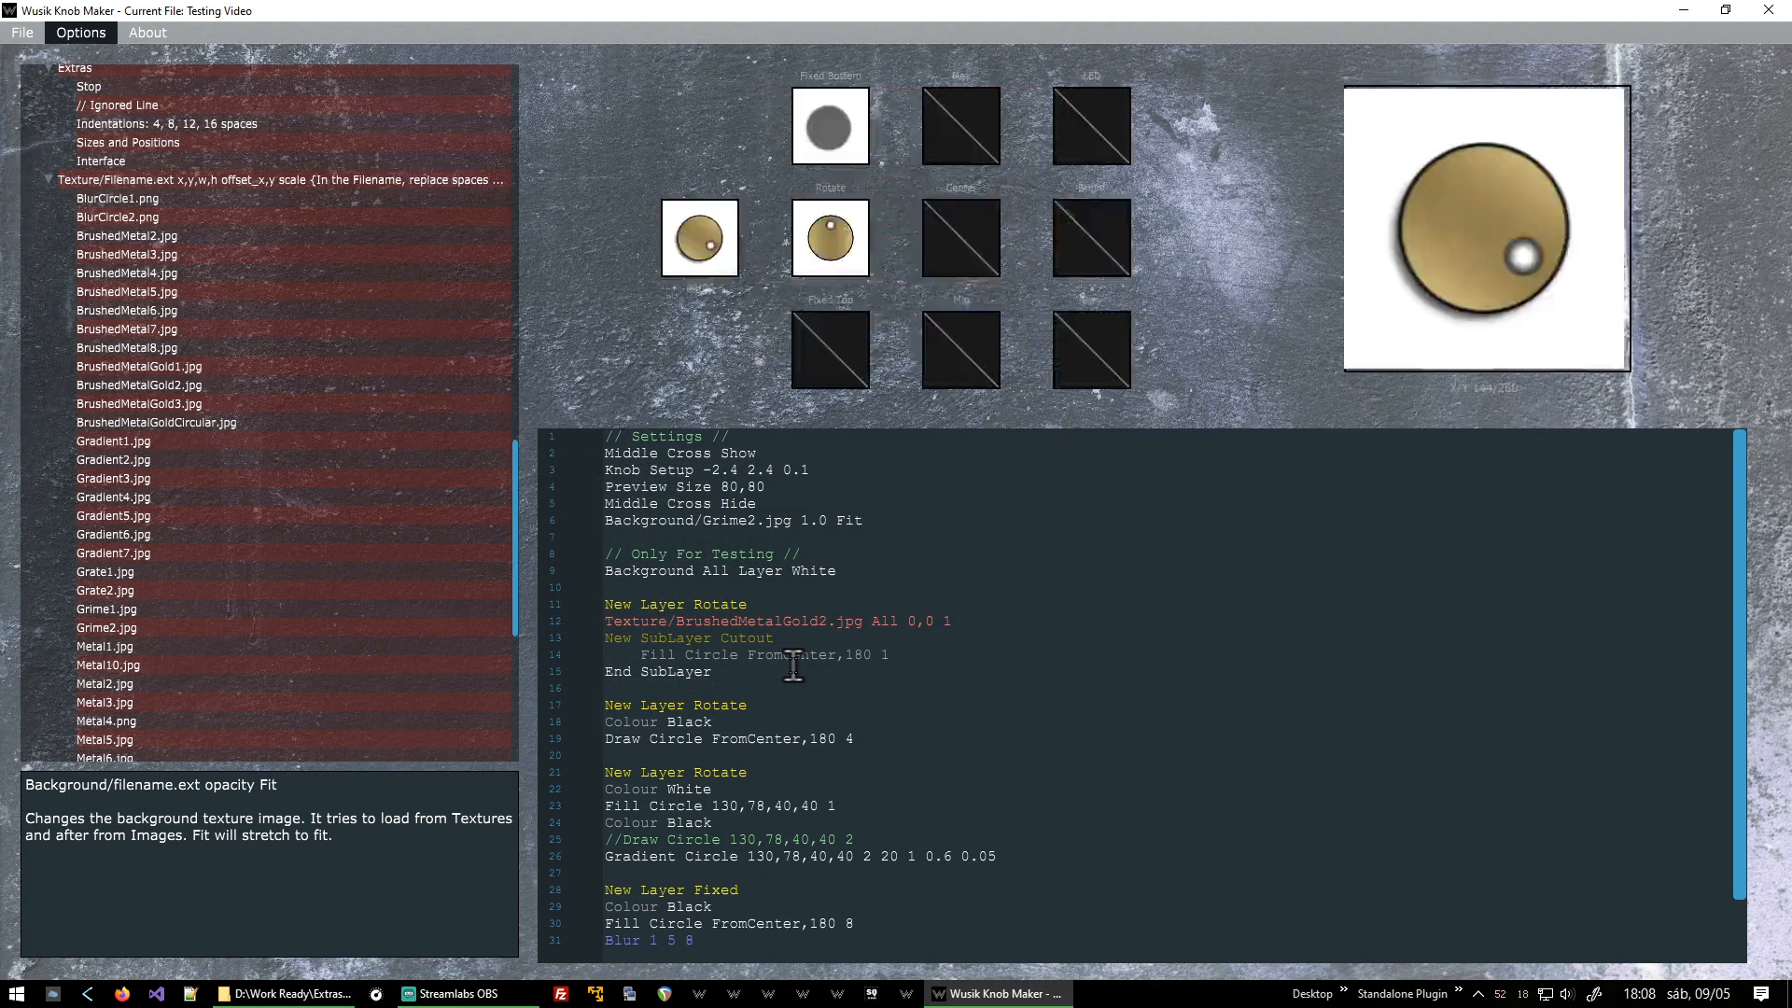
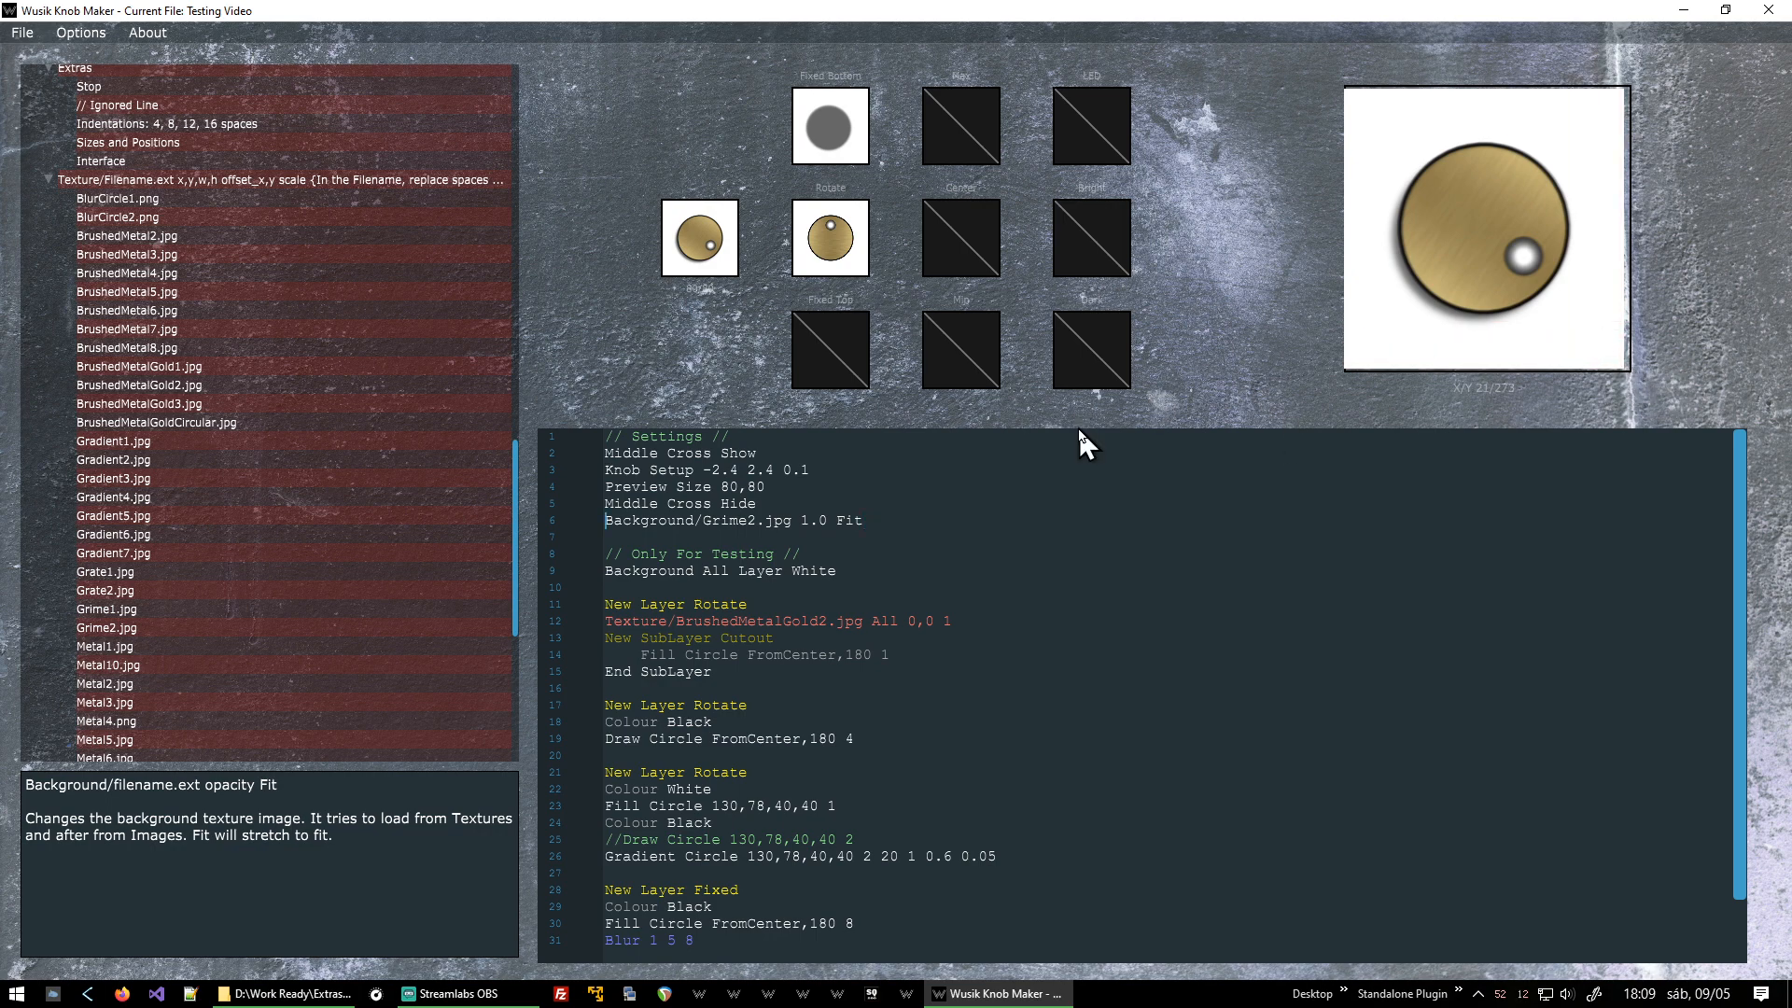
Set the background texture opacity to 0.2 and reprocess the knob.
{"action": "key", "text": "Left"}
{"action": "key", "text": "Left"}
{"action": "key", "text": "Left"}
{"action": "key", "text": "Left"}
{"action": "key", "text": "Left"}
{"action": "key", "text": "Left"}
{"action": "key", "text": "BackSpace"}
{"action": "type", "text": "0"}
{"action": "key", "text": "Right"}
{"action": "key", "text": "Right"}
{"action": "key", "text": "BackSpace"}
{"action": "type", "text": "2"}
{"action": "key", "text": "F5"}
{"action": "key", "text": "F5"}
{"action": "key", "text": "F5"}
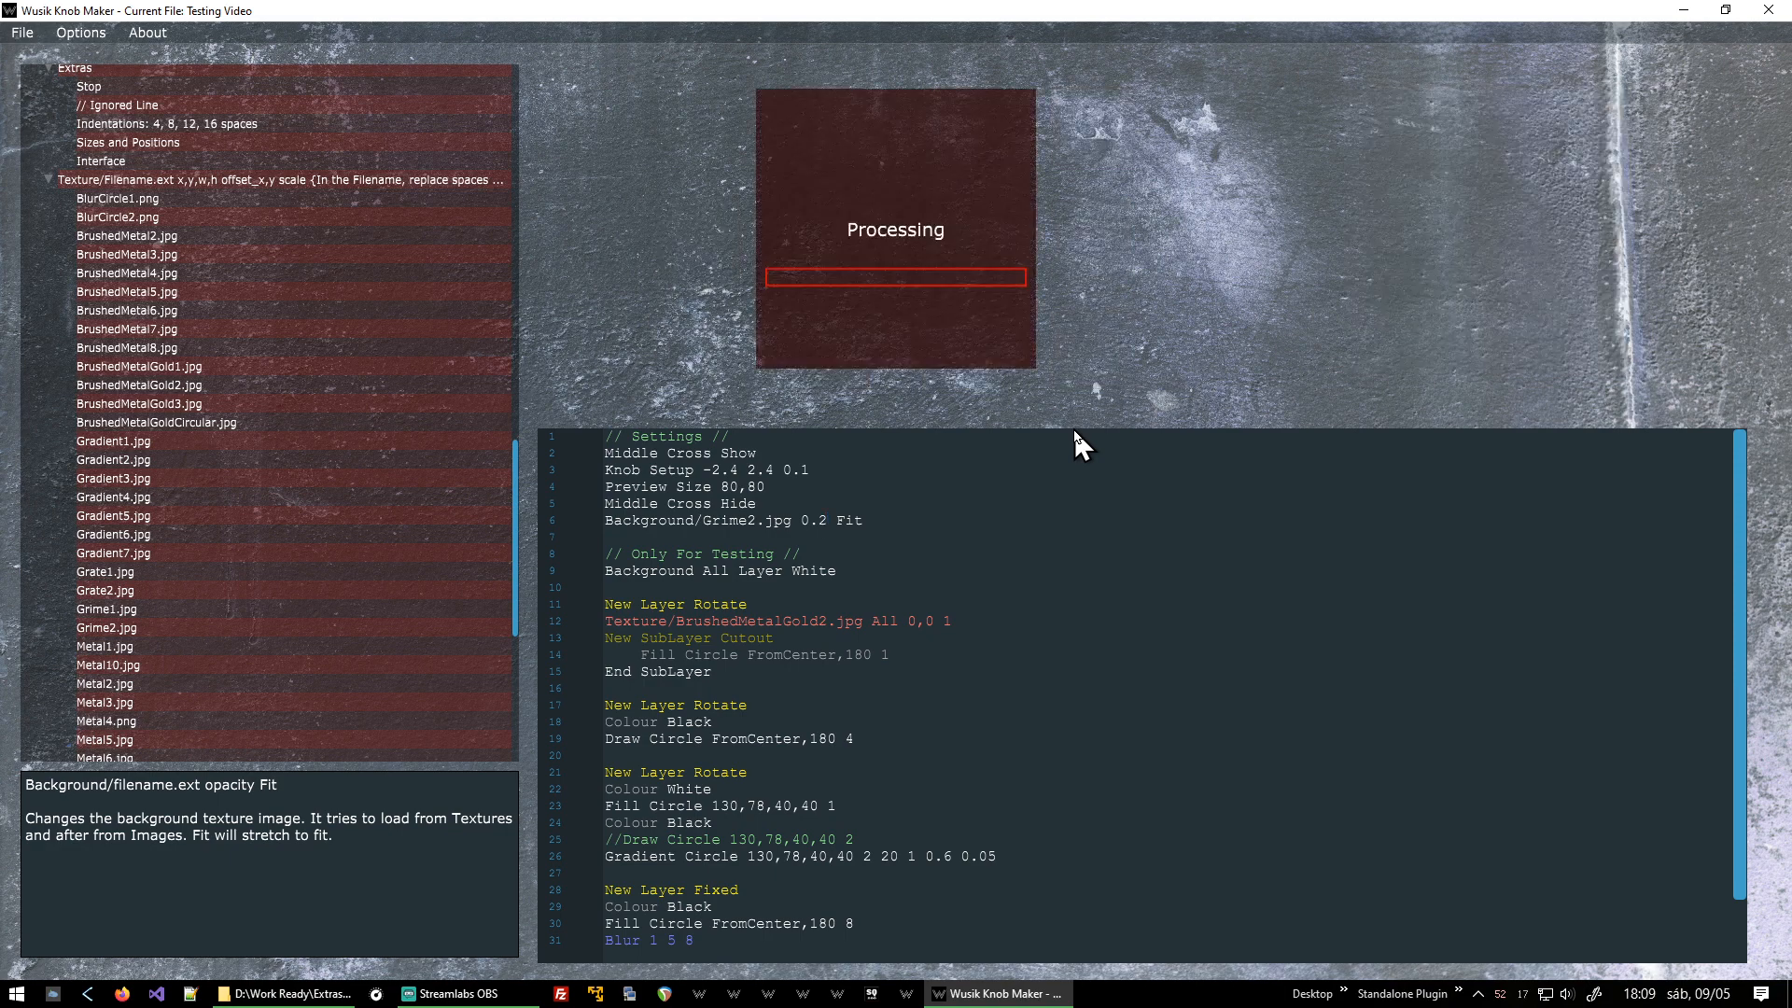
Save the script and reload the Testing Video.wknob file.
{"action": "key", "text": "ctrl+s"}
{"action": "key", "text": "ctrl+o"}
{"action": "scroll", "coordinate": [1004, 607], "scroll_direction": "down", "scroll_amount": 6}
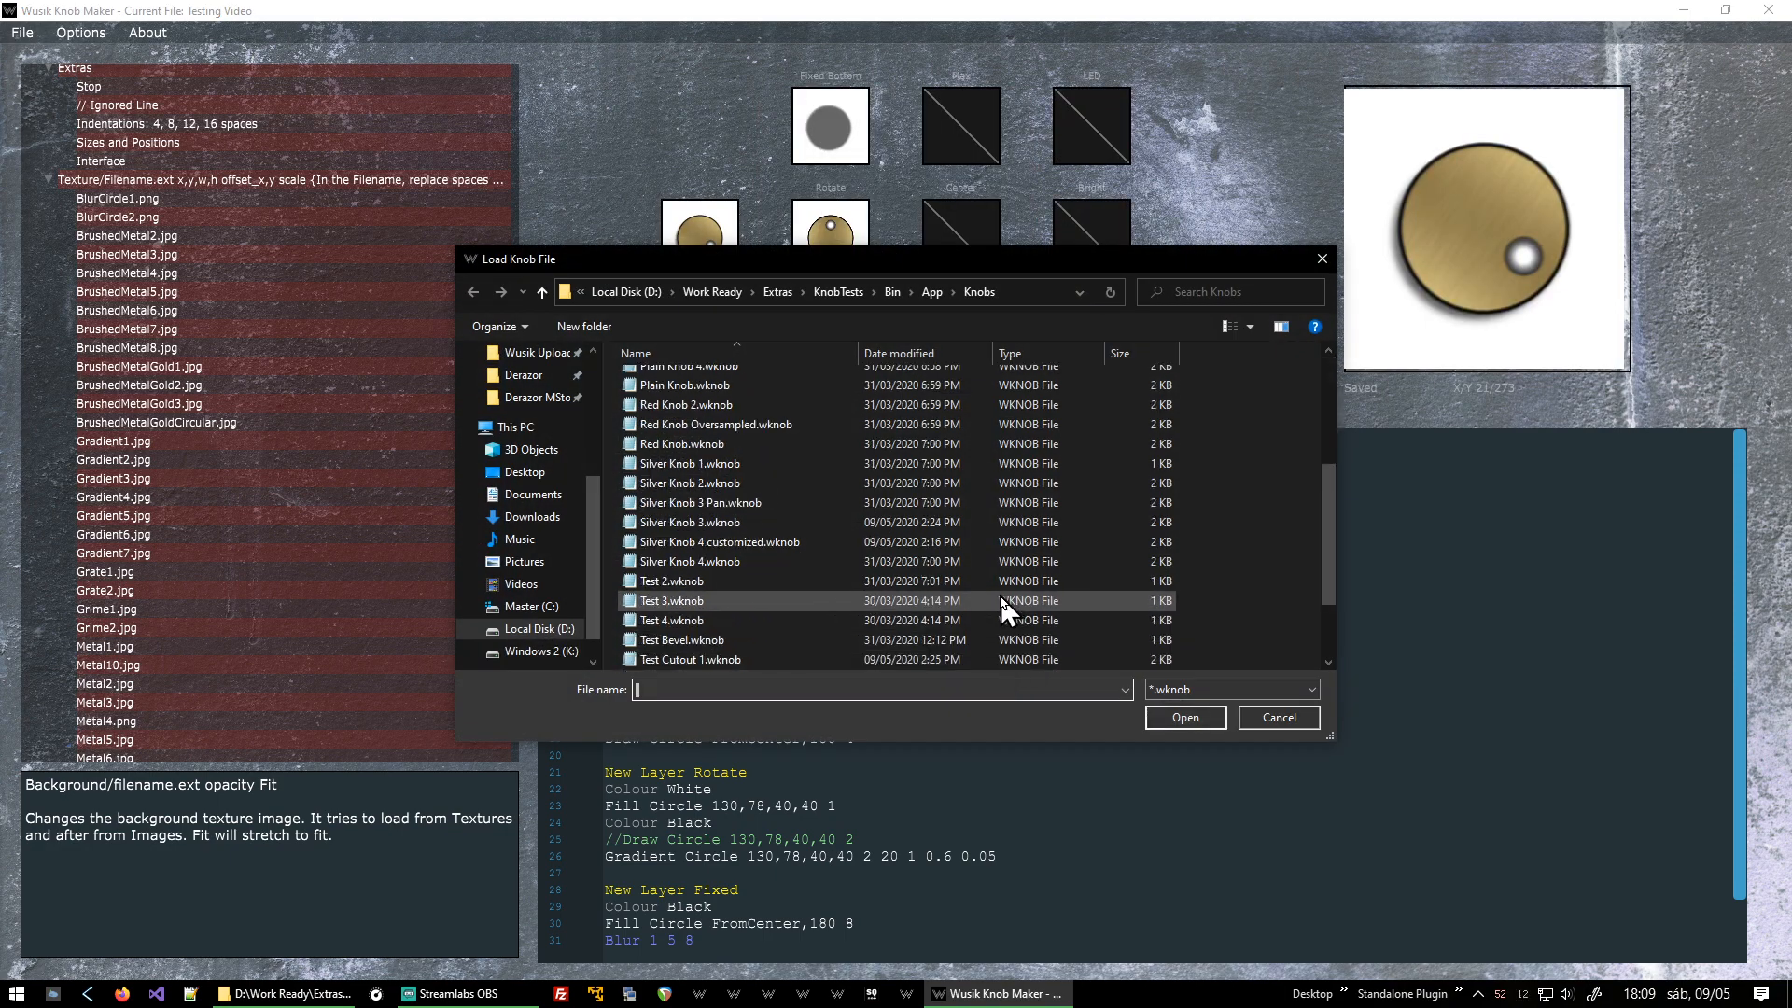
{"action": "double_click", "coordinate": [774, 656]}
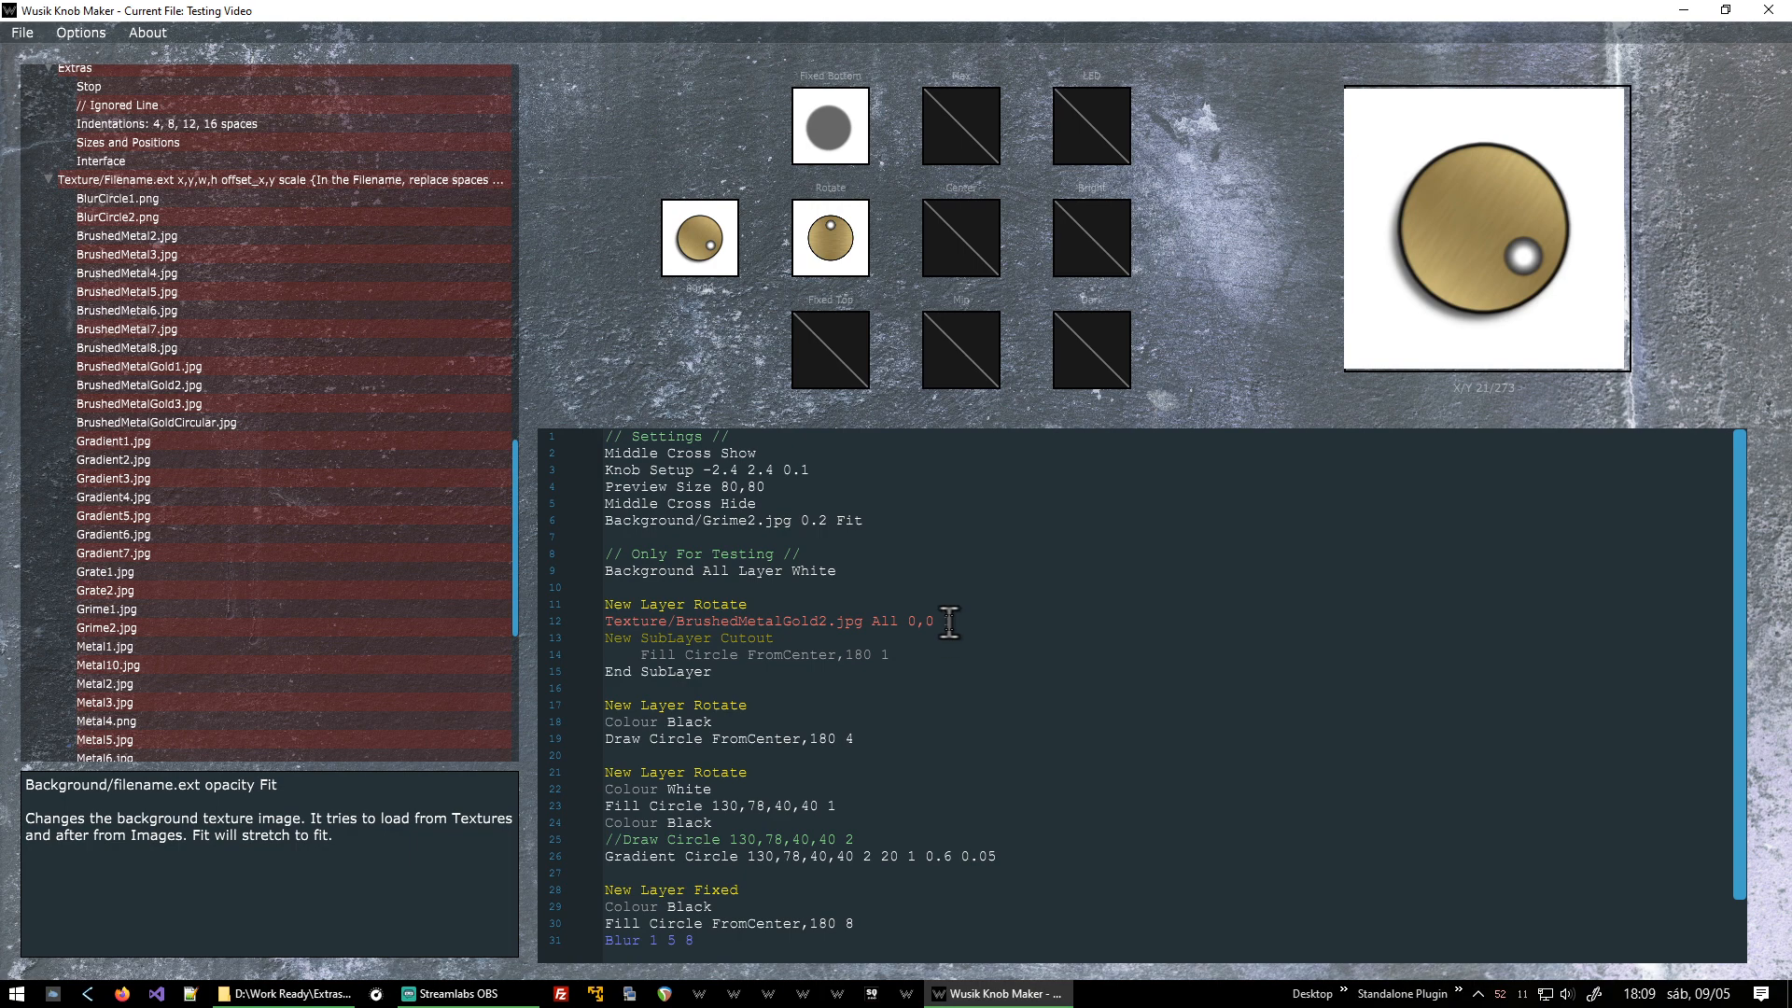
Delete the Middle Cross Hide and Background/Grime2.jpg 0.2 Fit lines from the settings section.
{"action": "left_click", "coordinate": [1001, 520]}
{"action": "key", "text": "shift+Home"}
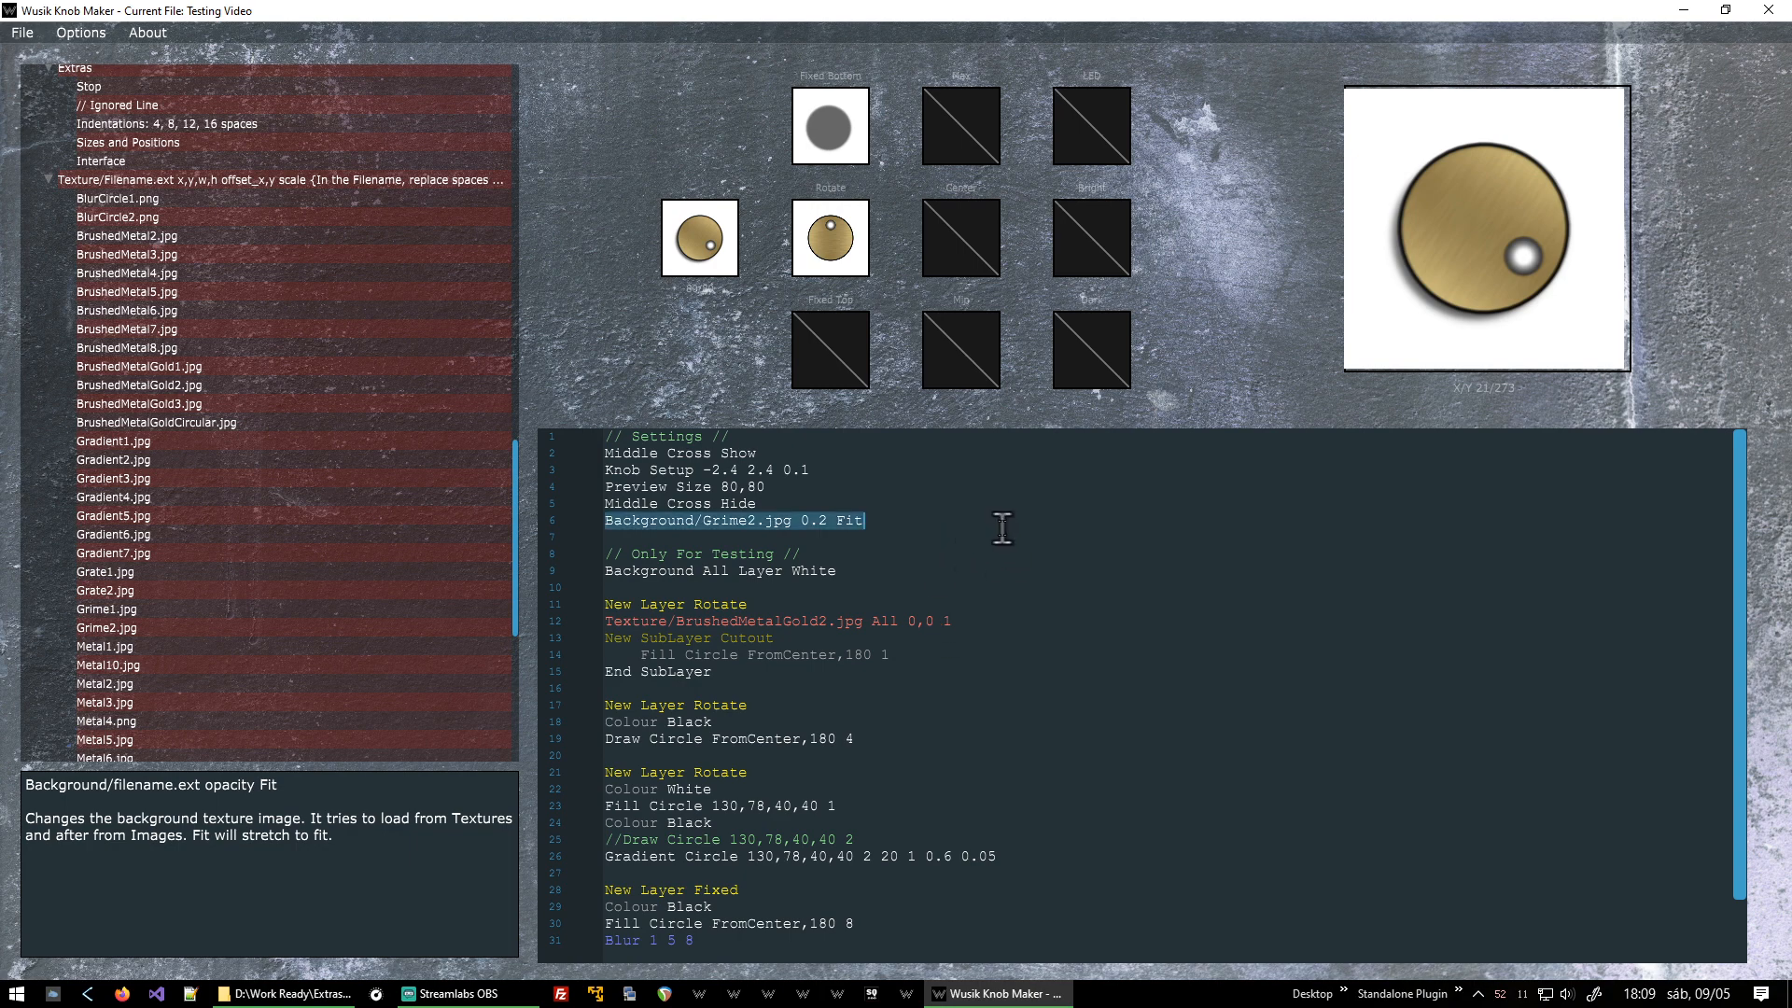
{"action": "key", "text": "BackSpace"}
{"action": "key", "text": "BackSpace"}
{"action": "key", "text": "shift+Home"}
{"action": "key", "text": "BackSpace"}
{"action": "key", "text": "Delete"}
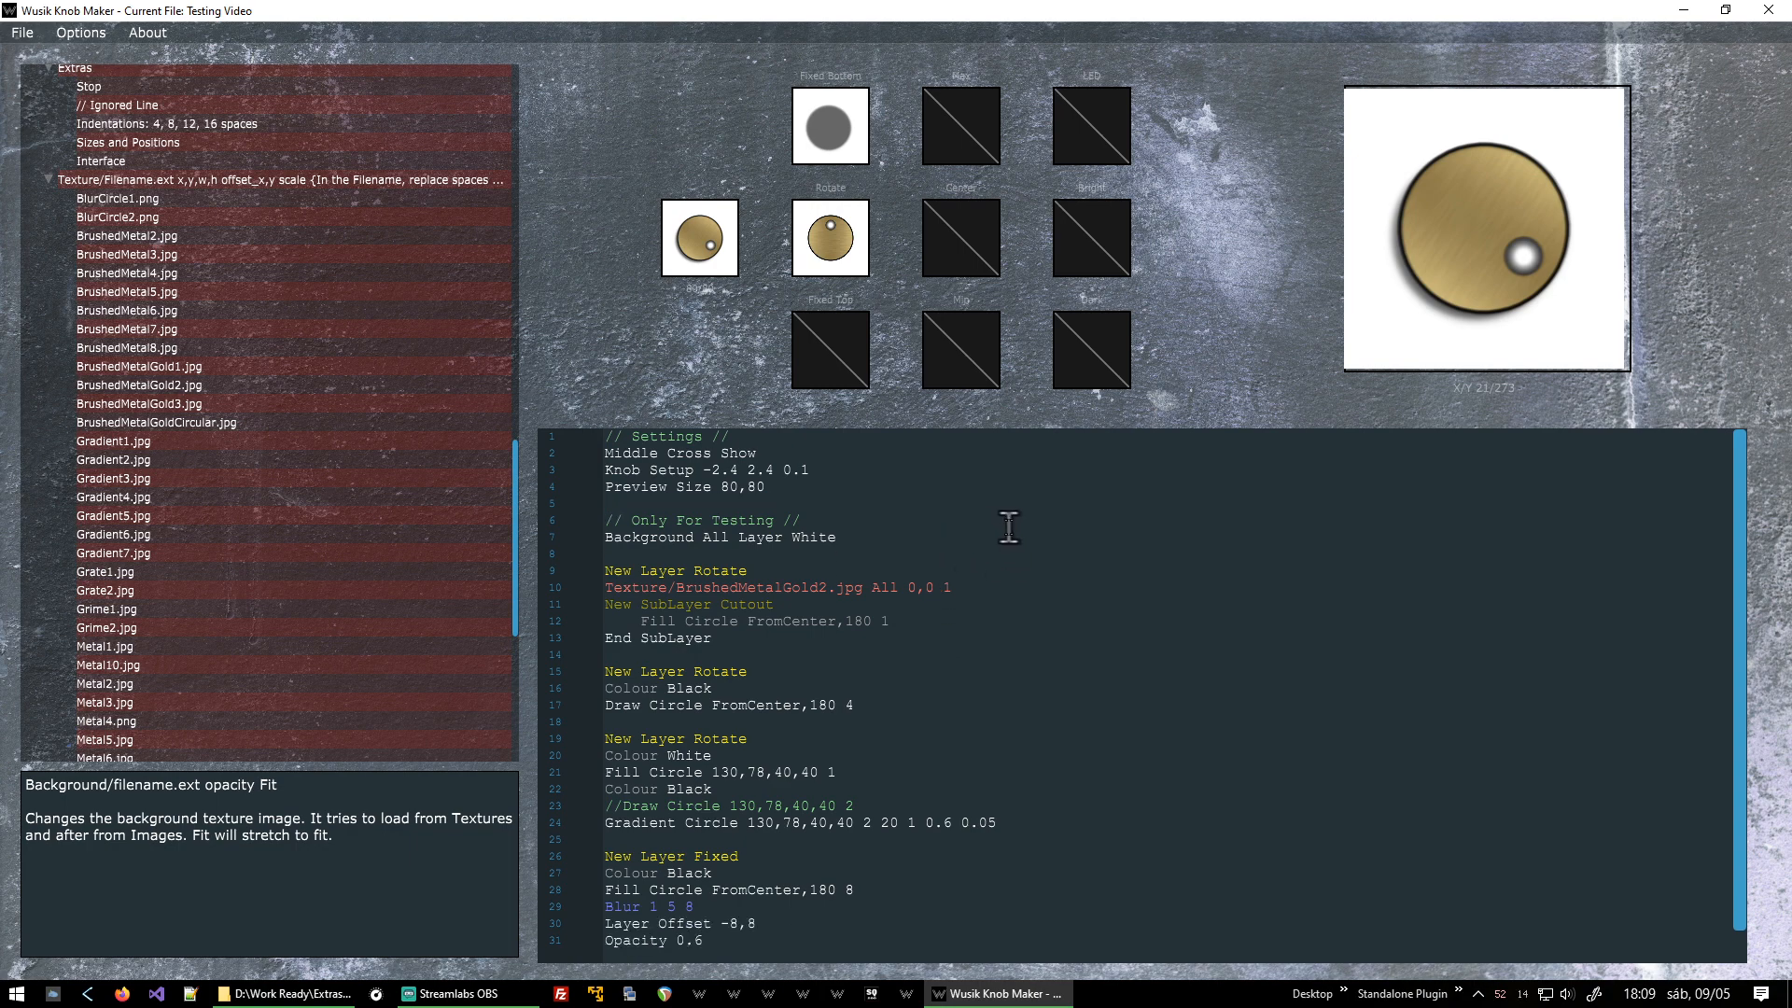
Examine the gold texture layer line and its cutout sublayer lines by selecting them.
{"action": "scroll", "coordinate": [1025, 537], "scroll_direction": "down", "scroll_amount": 1}
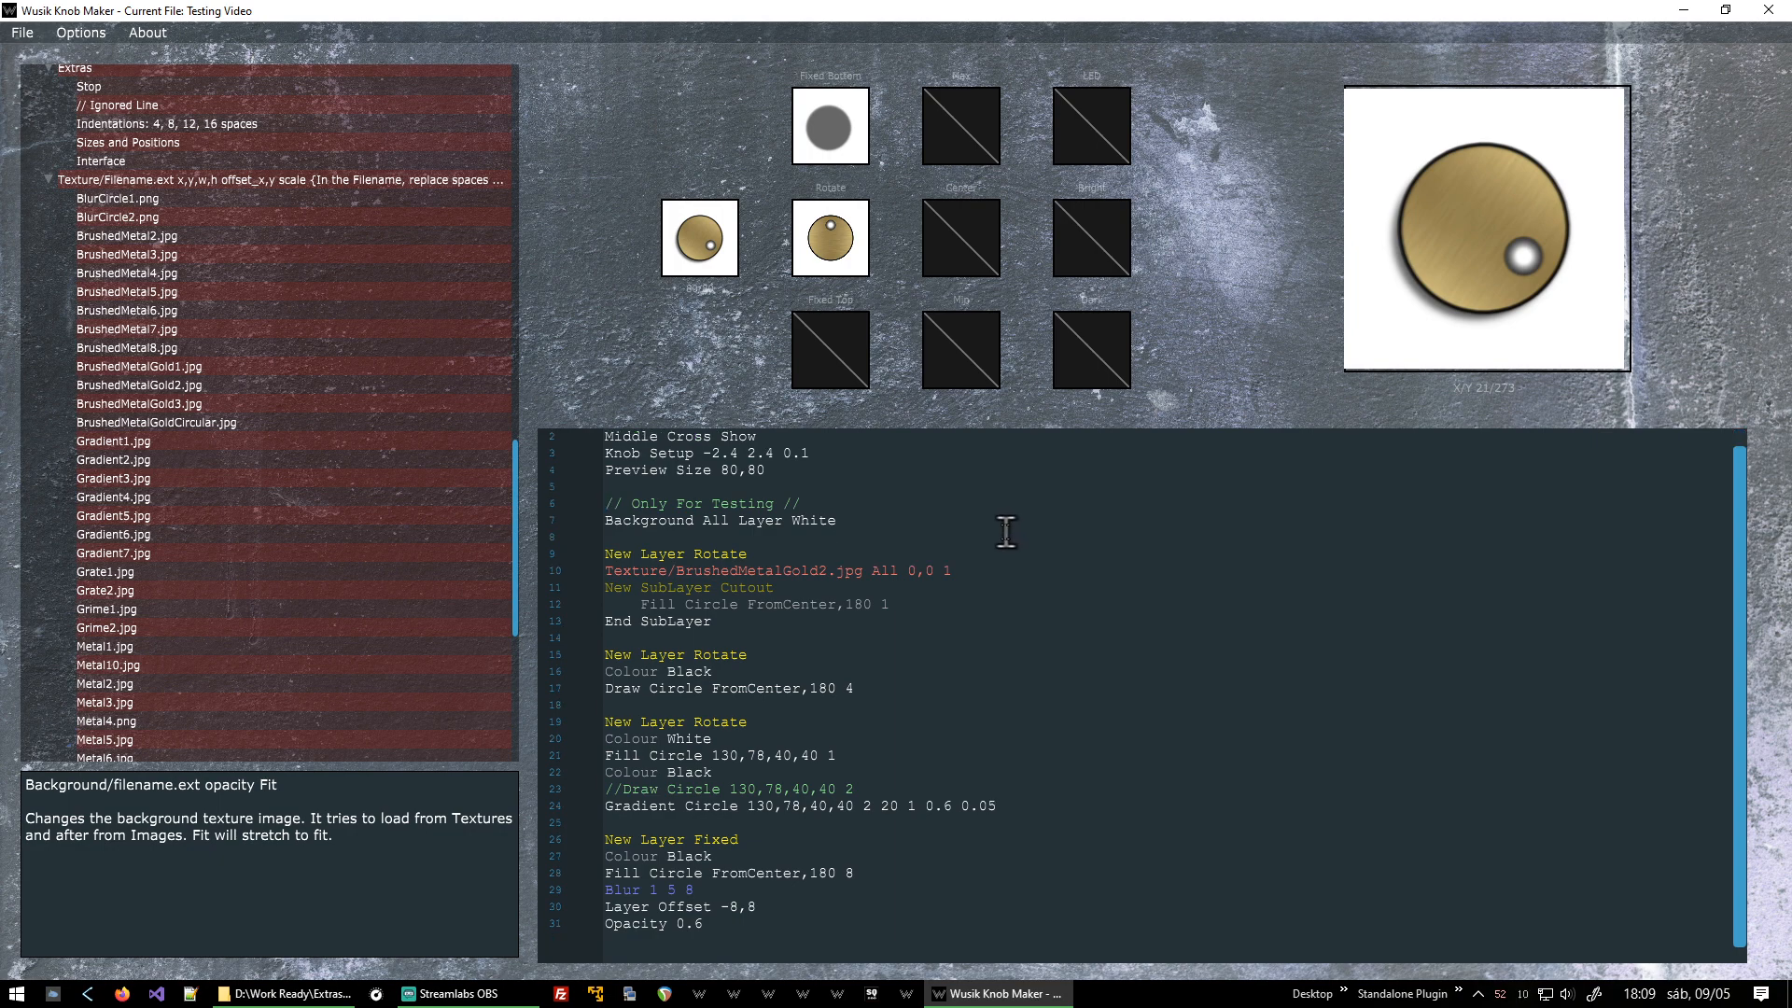
{"action": "left_click", "coordinate": [1018, 583]}
{"action": "key", "text": "Home"}
{"action": "key", "text": "Up"}
{"action": "key", "text": "shift+End"}
{"action": "left_click", "coordinate": [1018, 579]}
{"action": "key", "text": "Home"}
{"action": "key", "text": "shift+Down"}
{"action": "key", "text": "shift+Down"}
{"action": "key", "text": "shift+Down"}
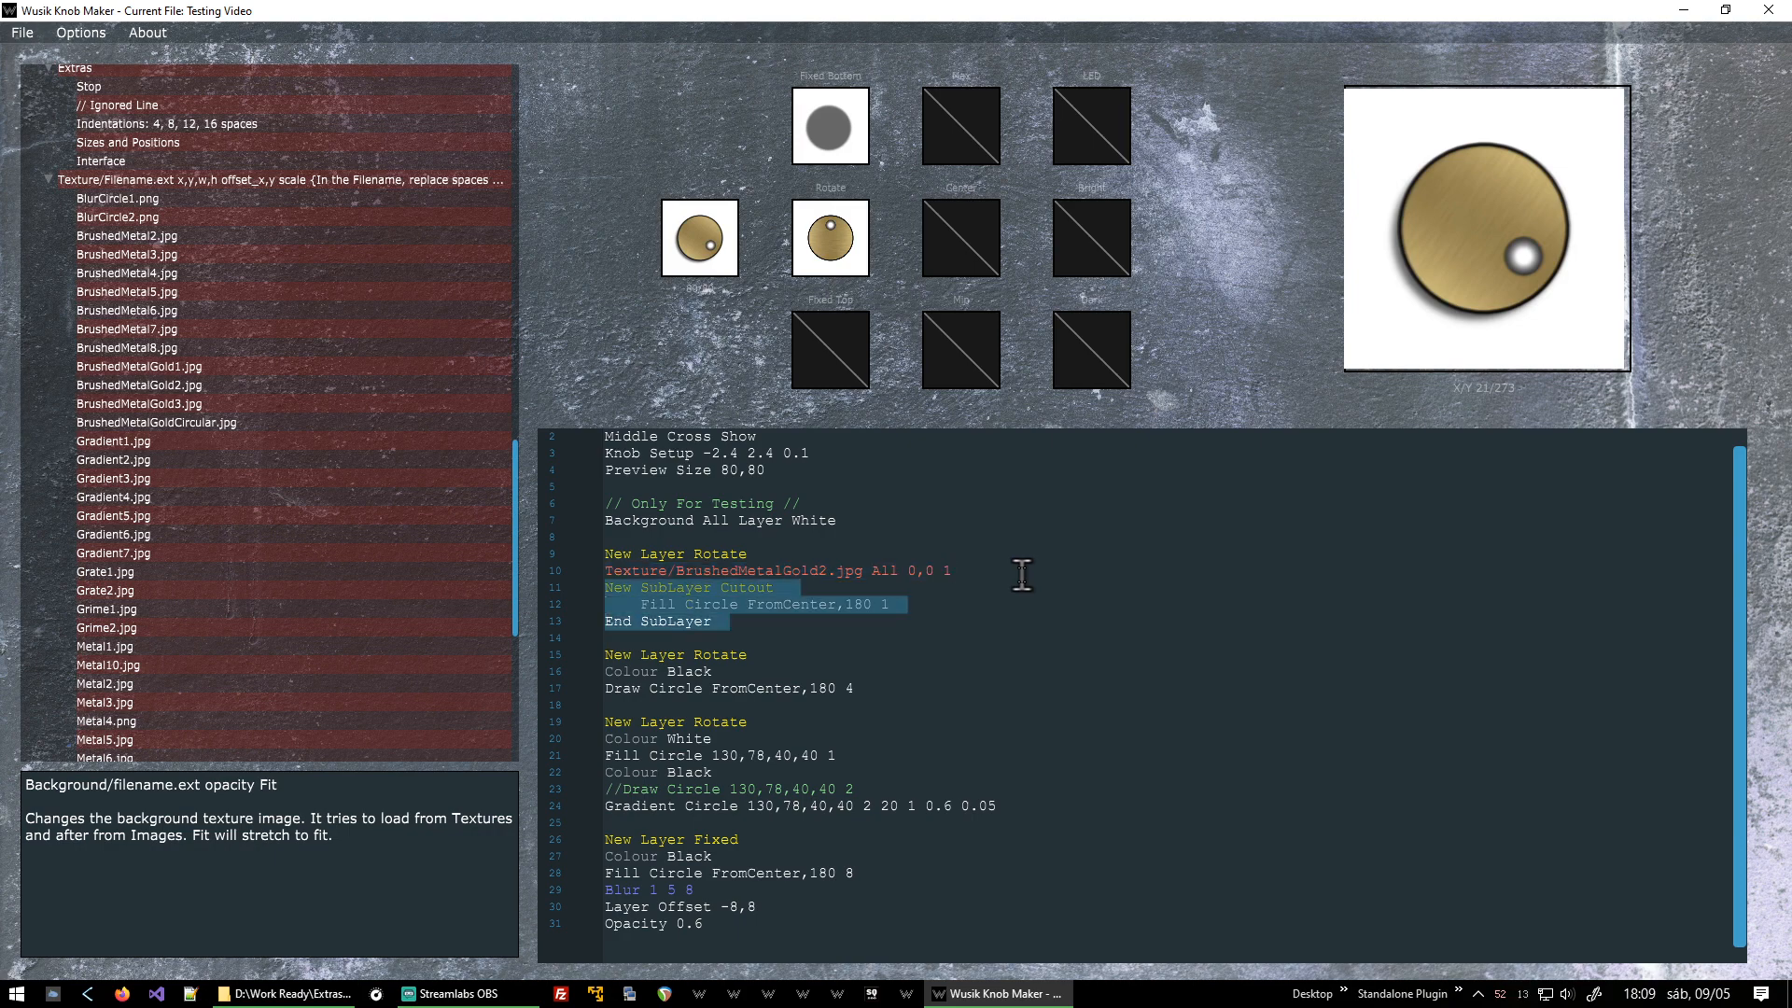
{"action": "left_click", "coordinate": [793, 616]}
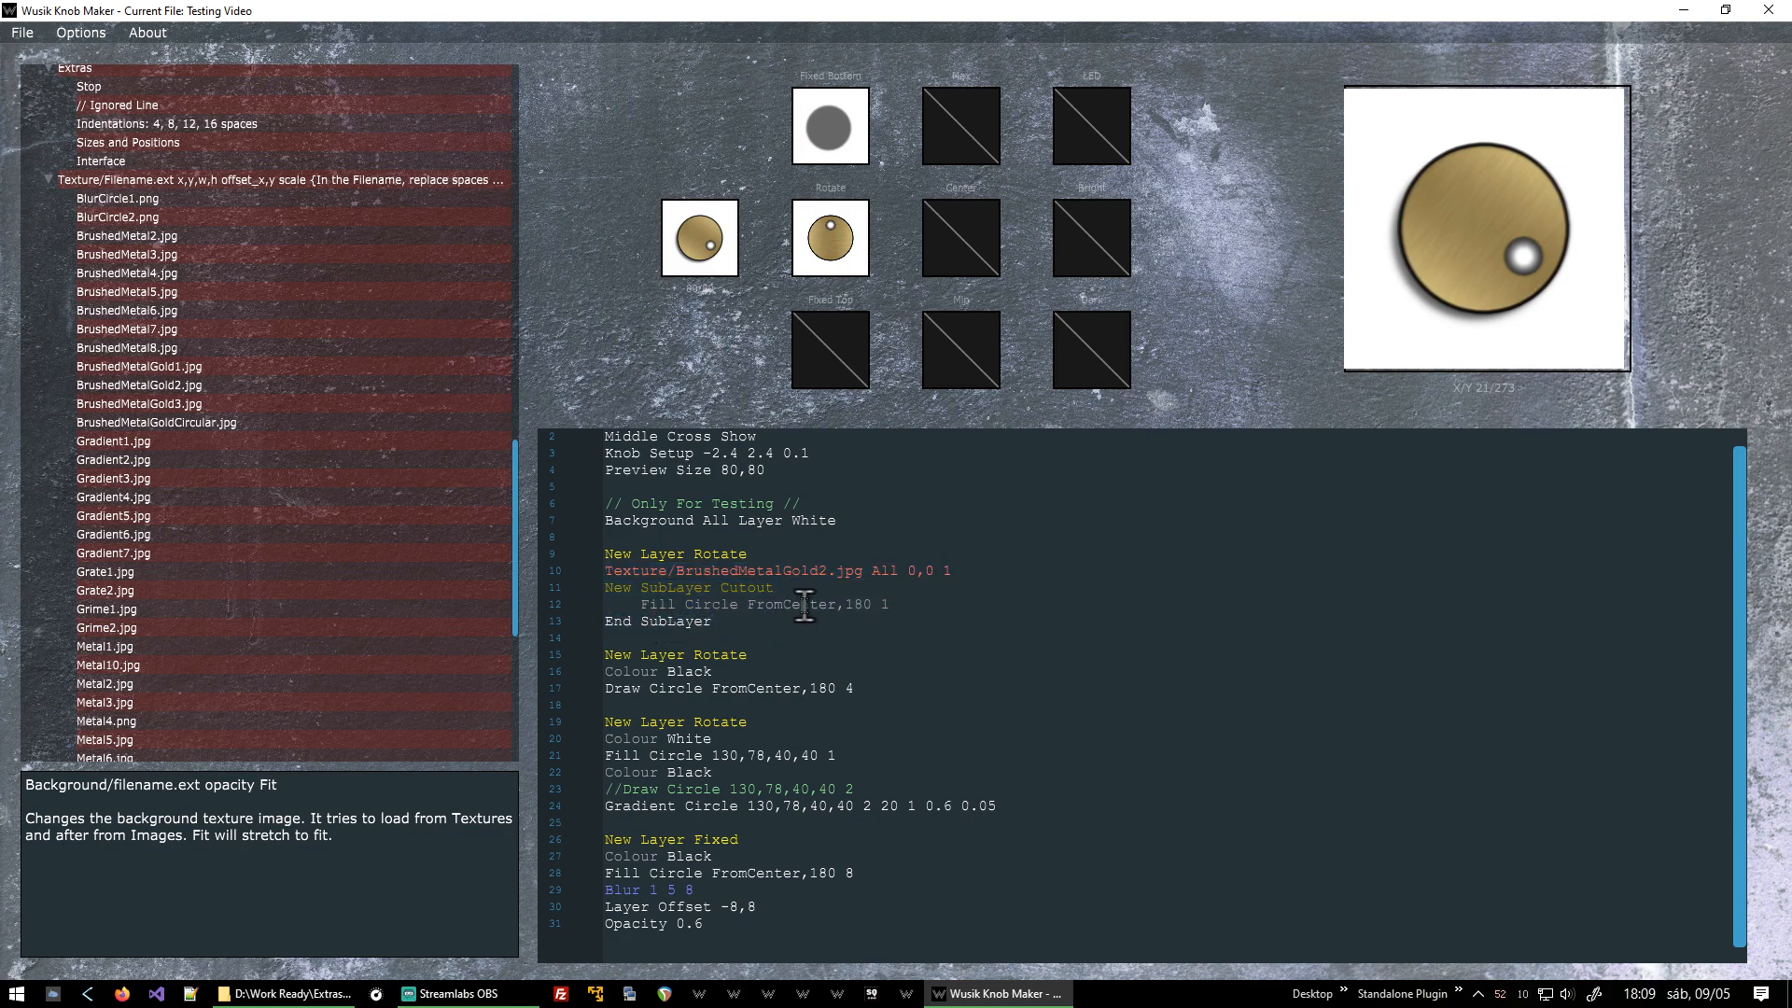
{"action": "double_click", "coordinate": [805, 605]}
{"action": "triple_click", "coordinate": [805, 605]}
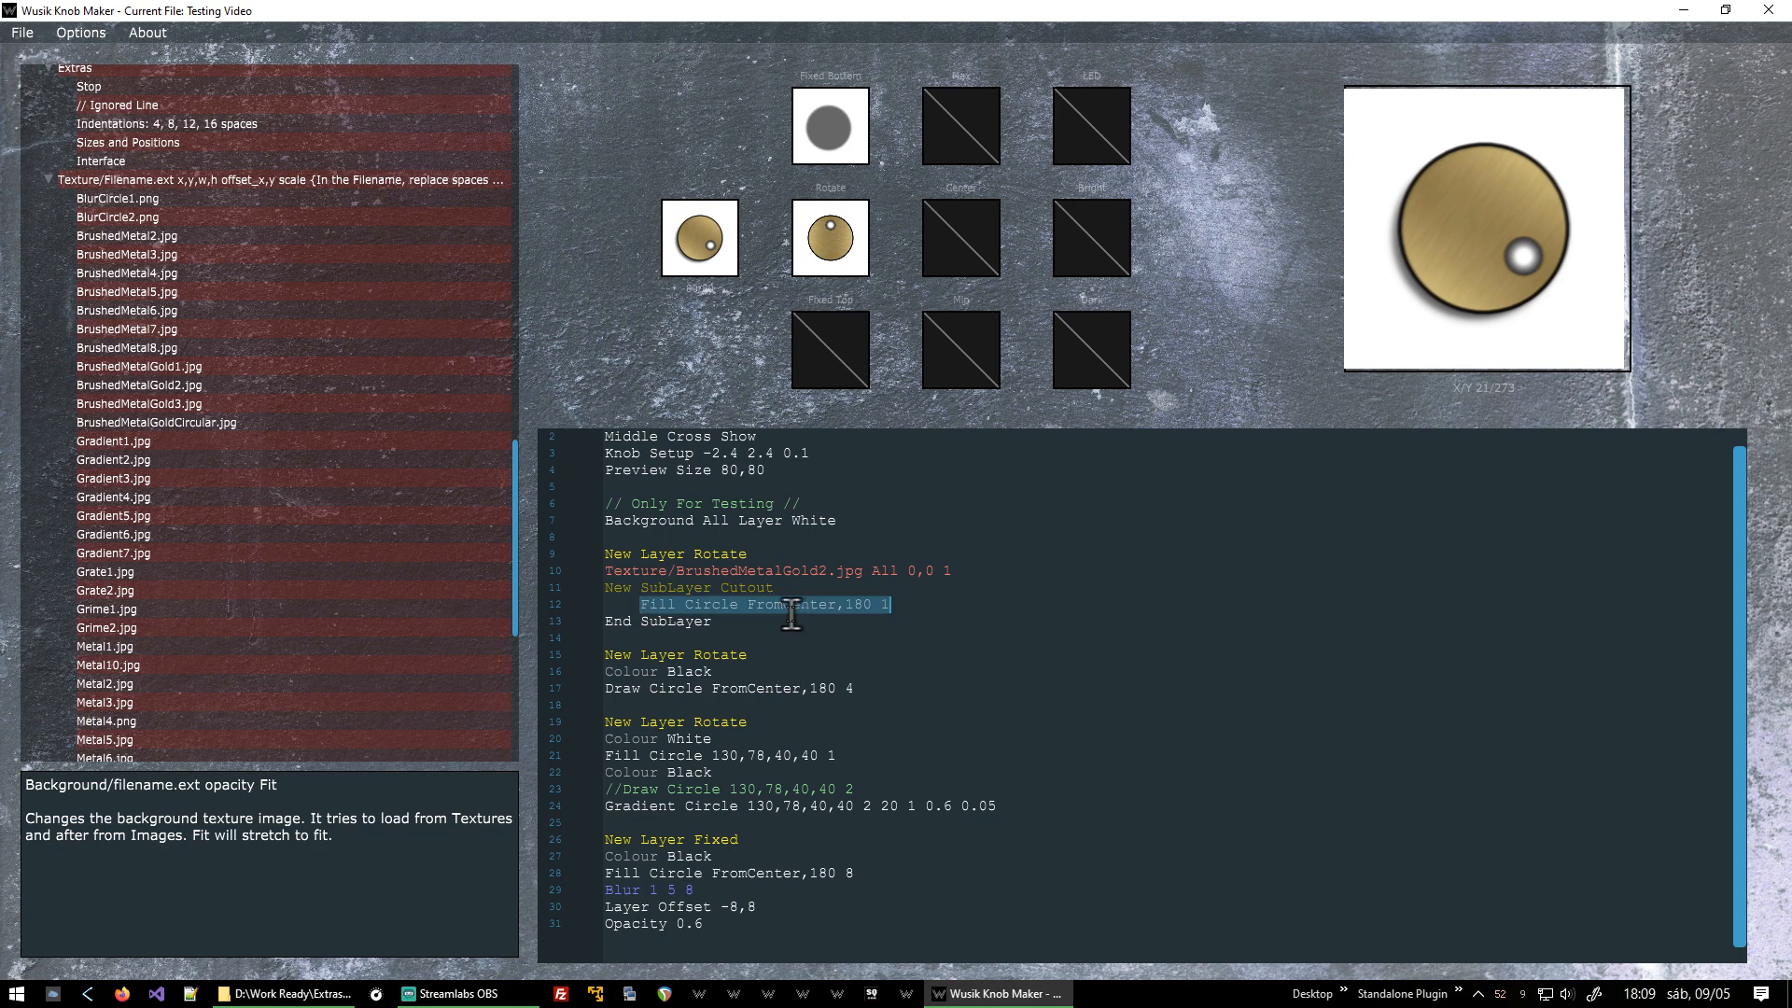
{"action": "key", "text": "Up"}
{"action": "key", "text": "Up"}
{"action": "key", "text": "Home"}
{"action": "key", "text": "shift+End"}
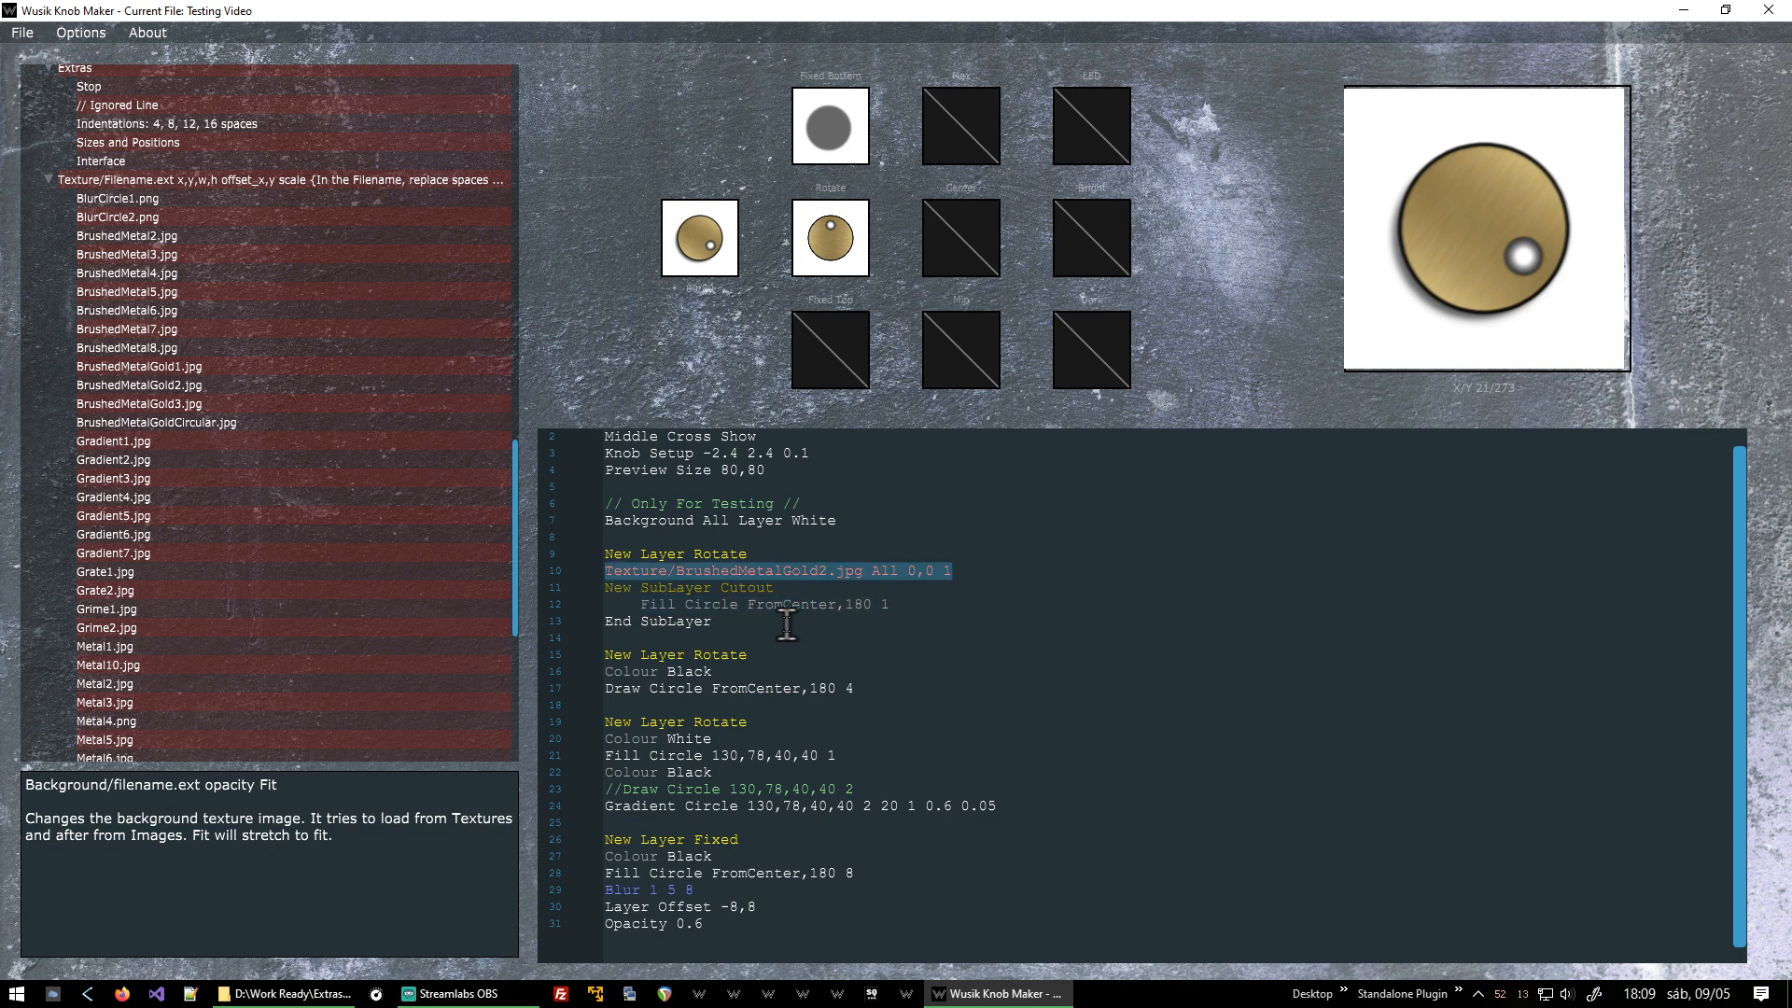
{"action": "left_click", "coordinate": [867, 702]}
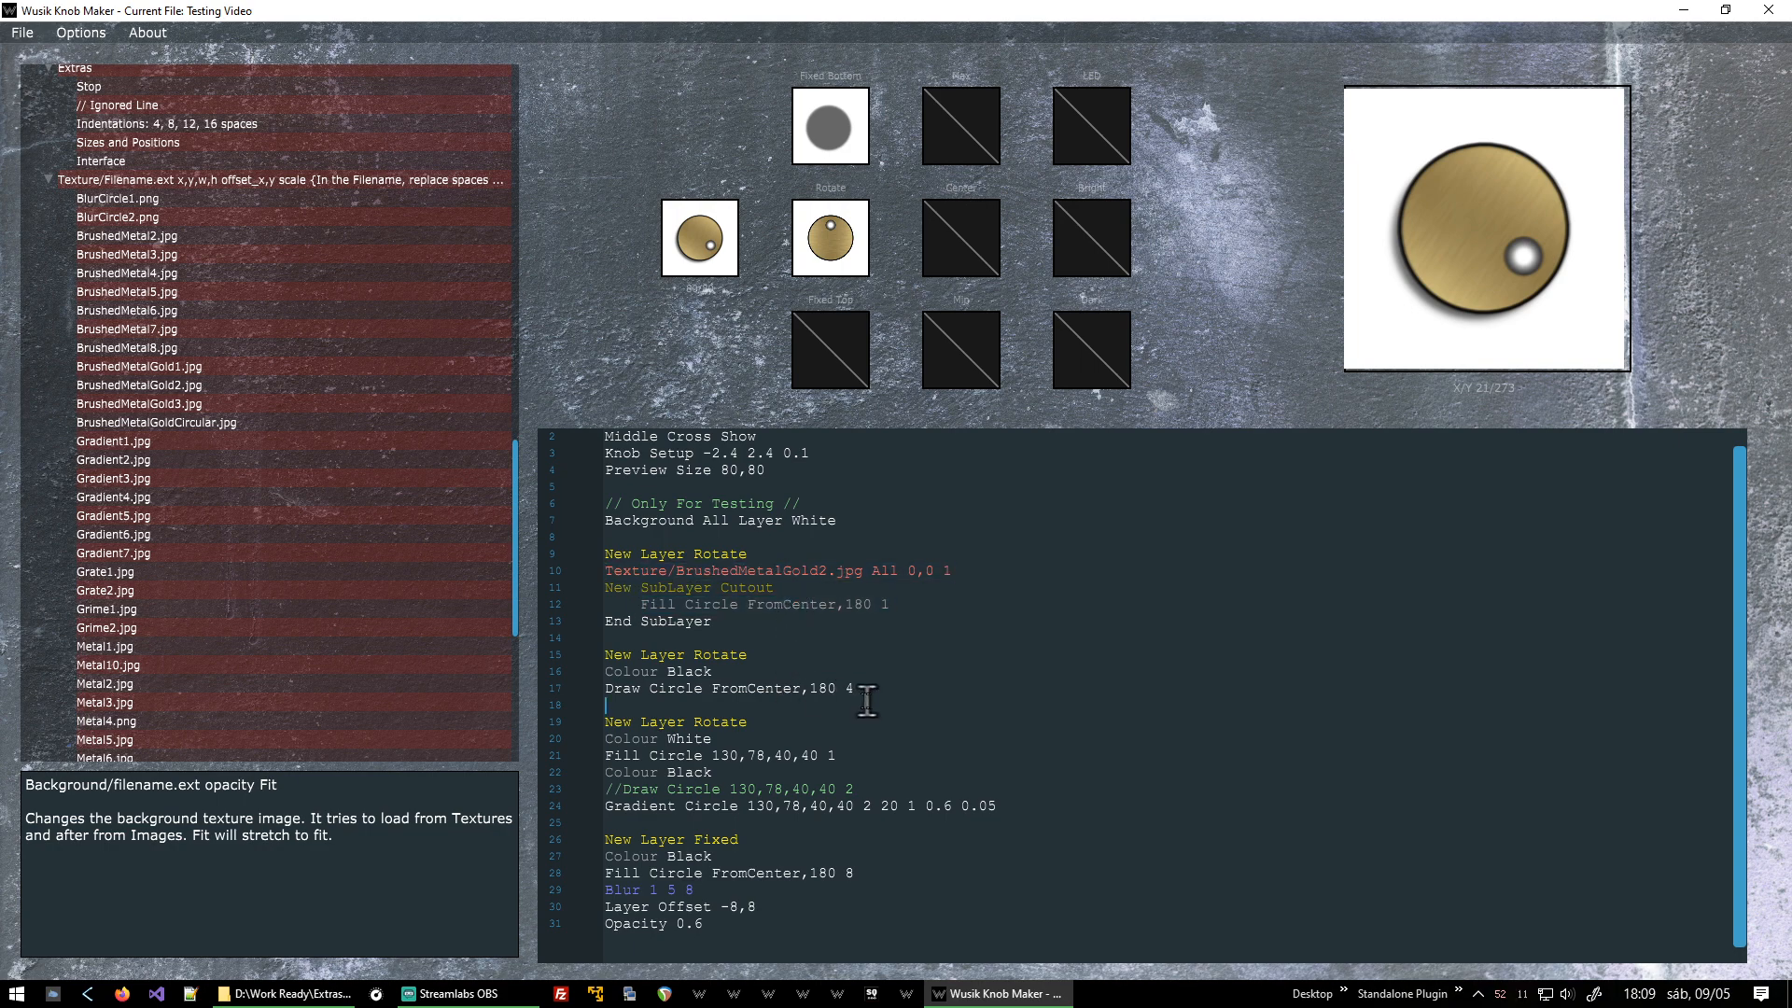
Delete the commented-out Draw Circle line from the indicator dot layer.
{"action": "triple_click", "coordinate": [901, 786]}
{"action": "key", "text": "Delete"}
{"action": "key", "text": "Delete"}
{"action": "left_click", "coordinate": [808, 825]}
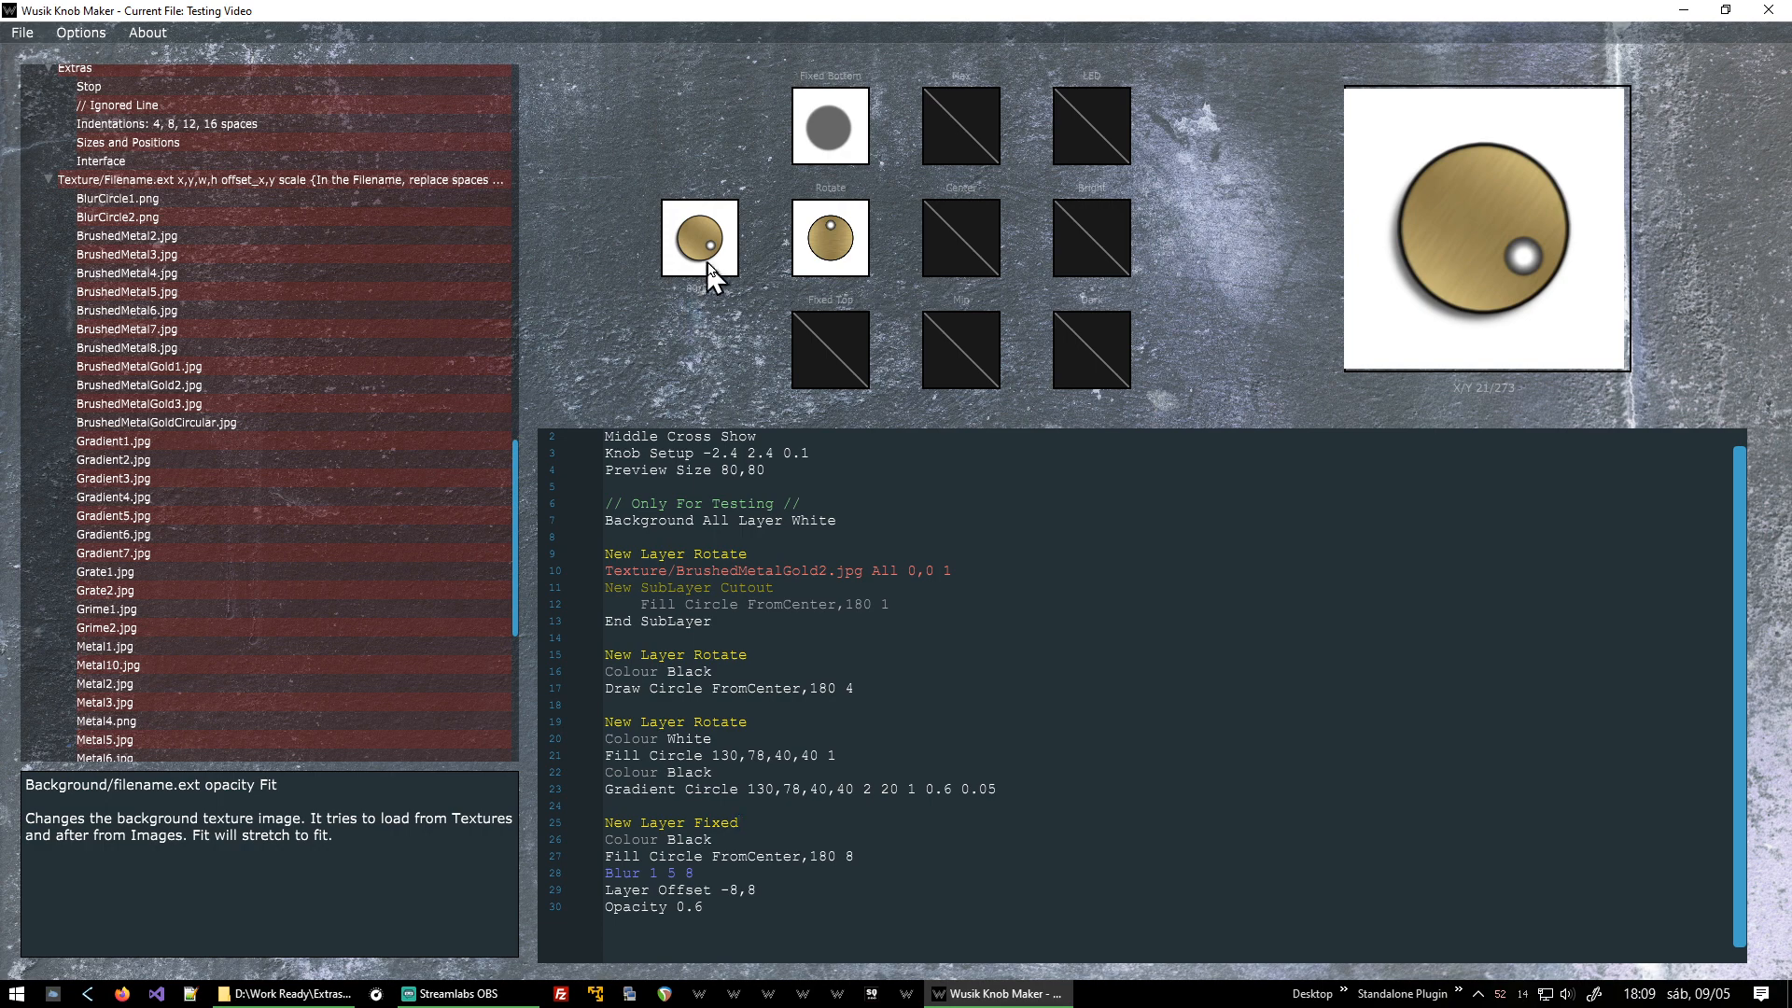
Replace the fixed shadow layer's Black colour with FFAFB016 from the colour picker and reprocess the knob.
{"action": "mouse_move", "coordinate": [704, 264]}
{"action": "left_mouse_down"}
{"action": "mouse_move", "coordinate": [718, 816]}
{"action": "mouse_move", "coordinate": [726, 284]}
{"action": "left_mouse_up"}
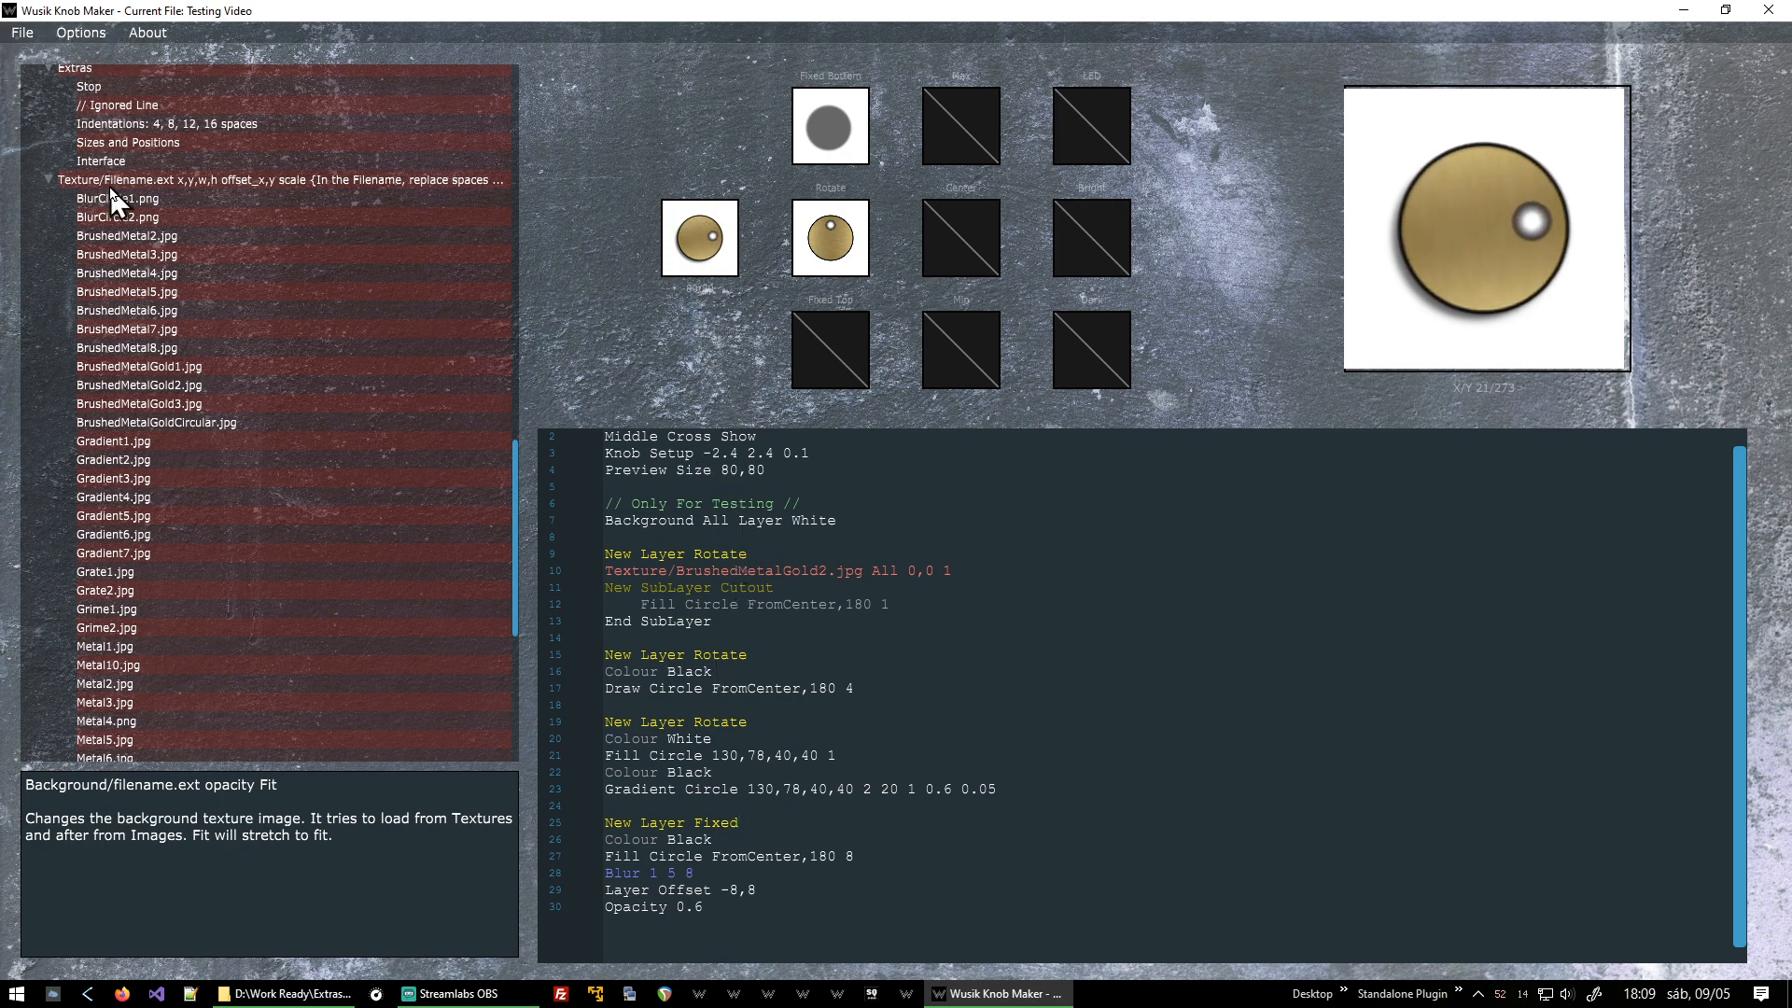
{"action": "left_click", "coordinate": [843, 910]}
{"action": "left_click", "coordinate": [82, 34]}
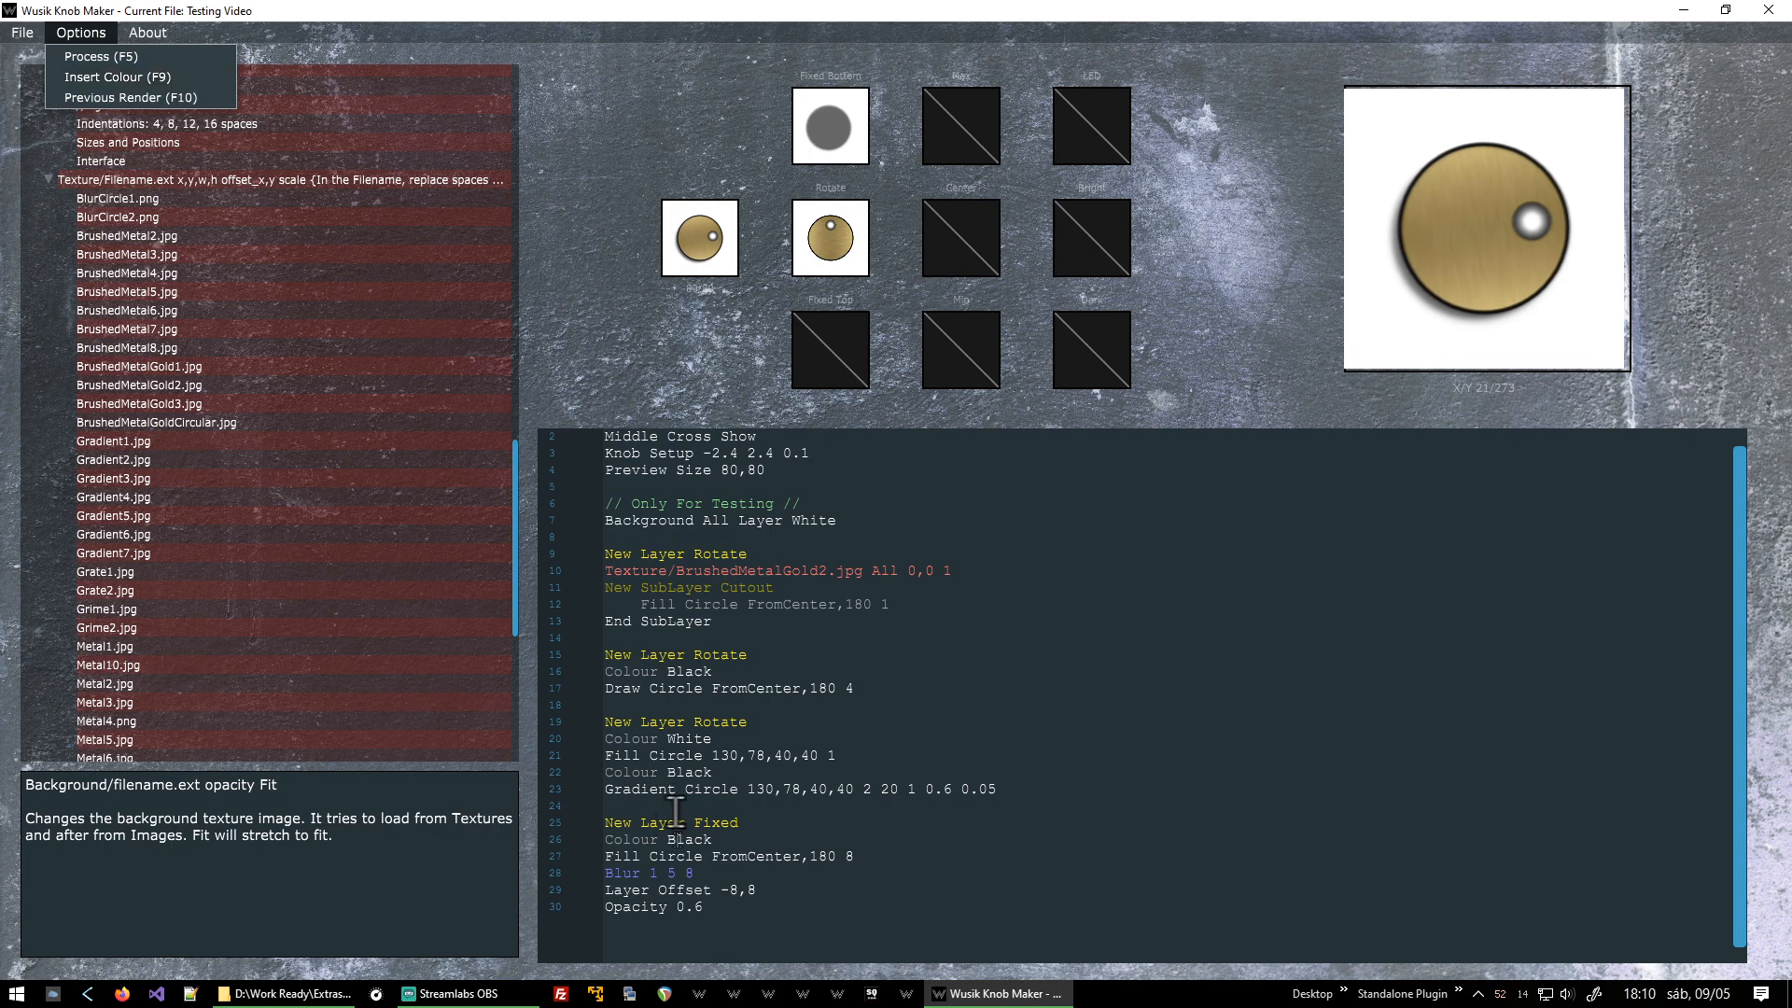
{"action": "left_click", "coordinate": [809, 900]}
{"action": "key", "text": "Up"}
{"action": "key", "text": "Up"}
{"action": "key", "text": "Up"}
{"action": "key", "text": "Up"}
{"action": "key", "text": "Right"}
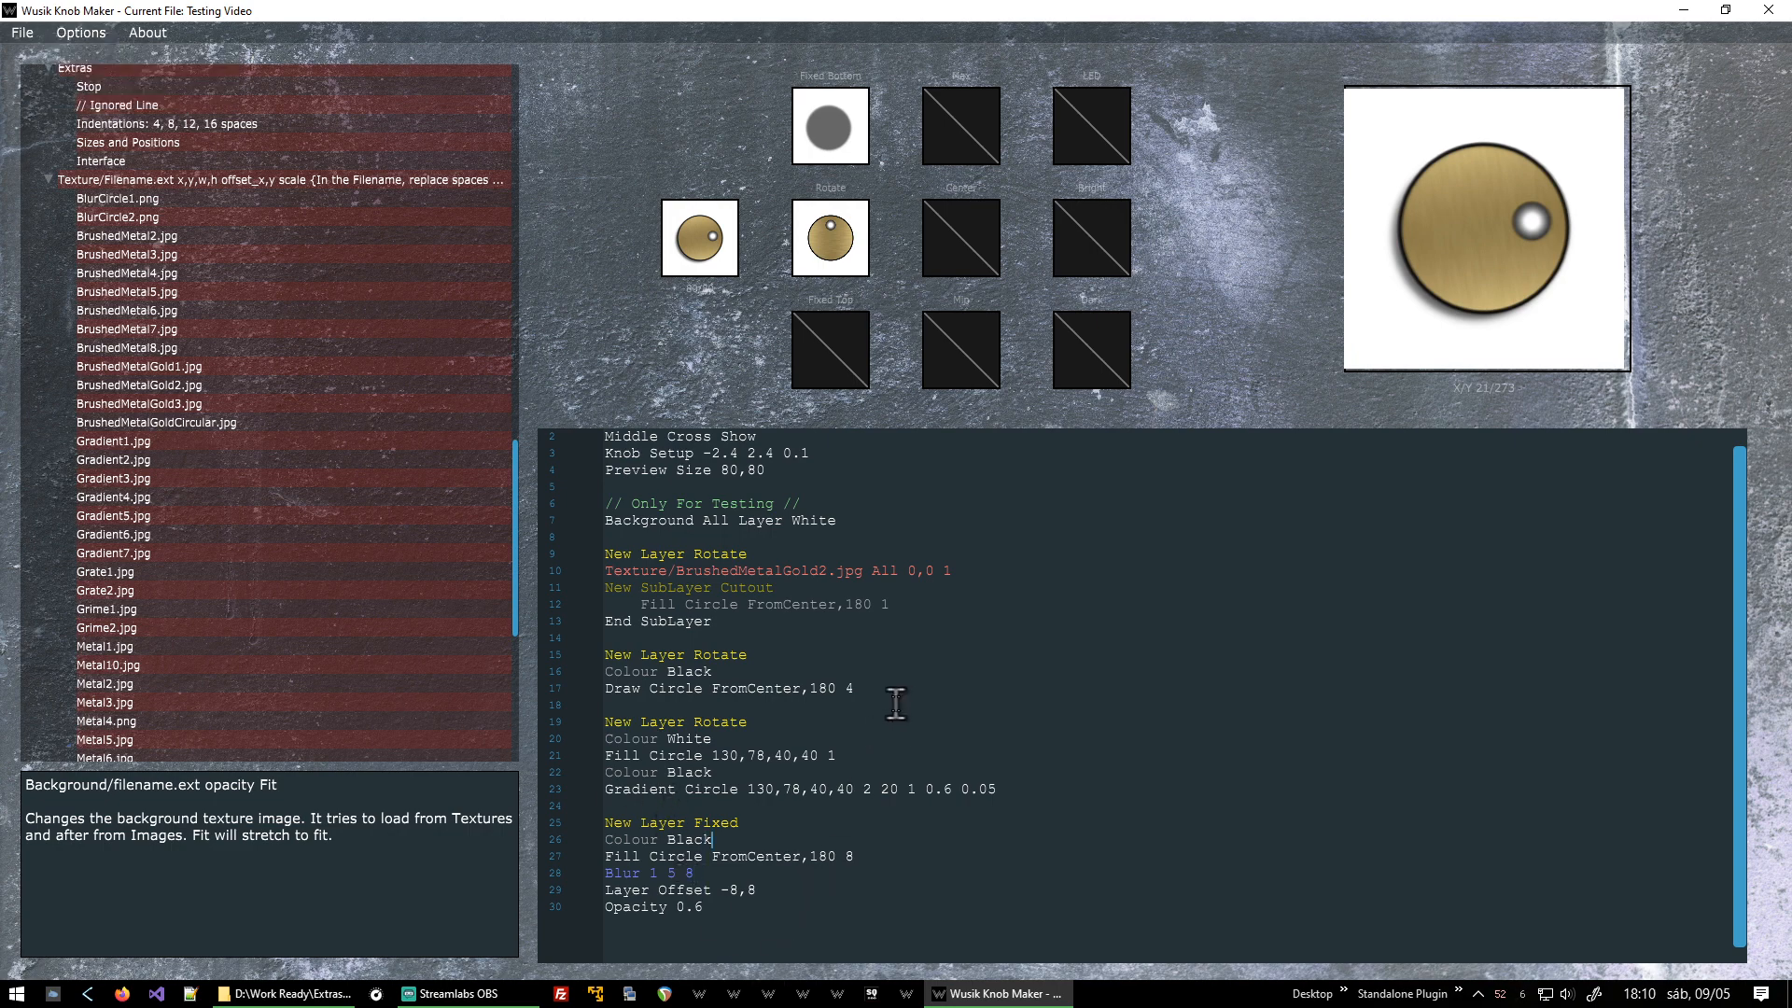
{"action": "key", "text": "ctrl+shift+Left"}
{"action": "key", "text": "BackSpace"}
{"action": "key", "text": "F2"}
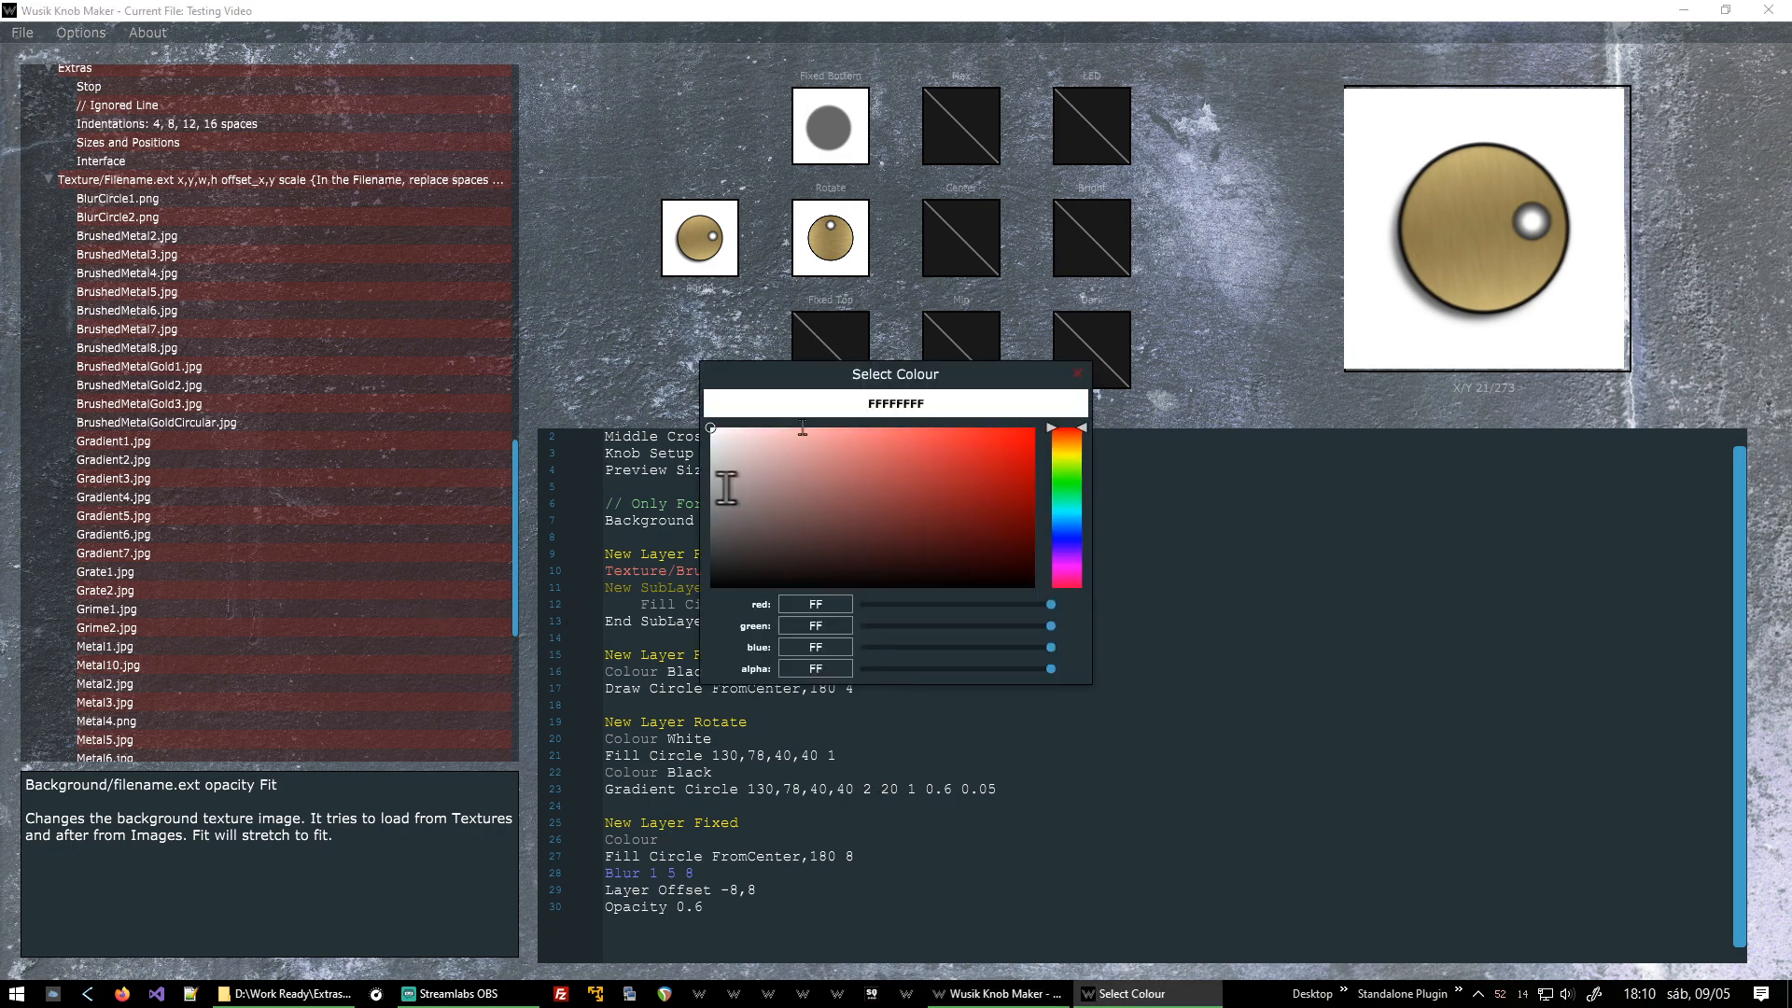
{"action": "left_click", "coordinate": [1068, 459]}
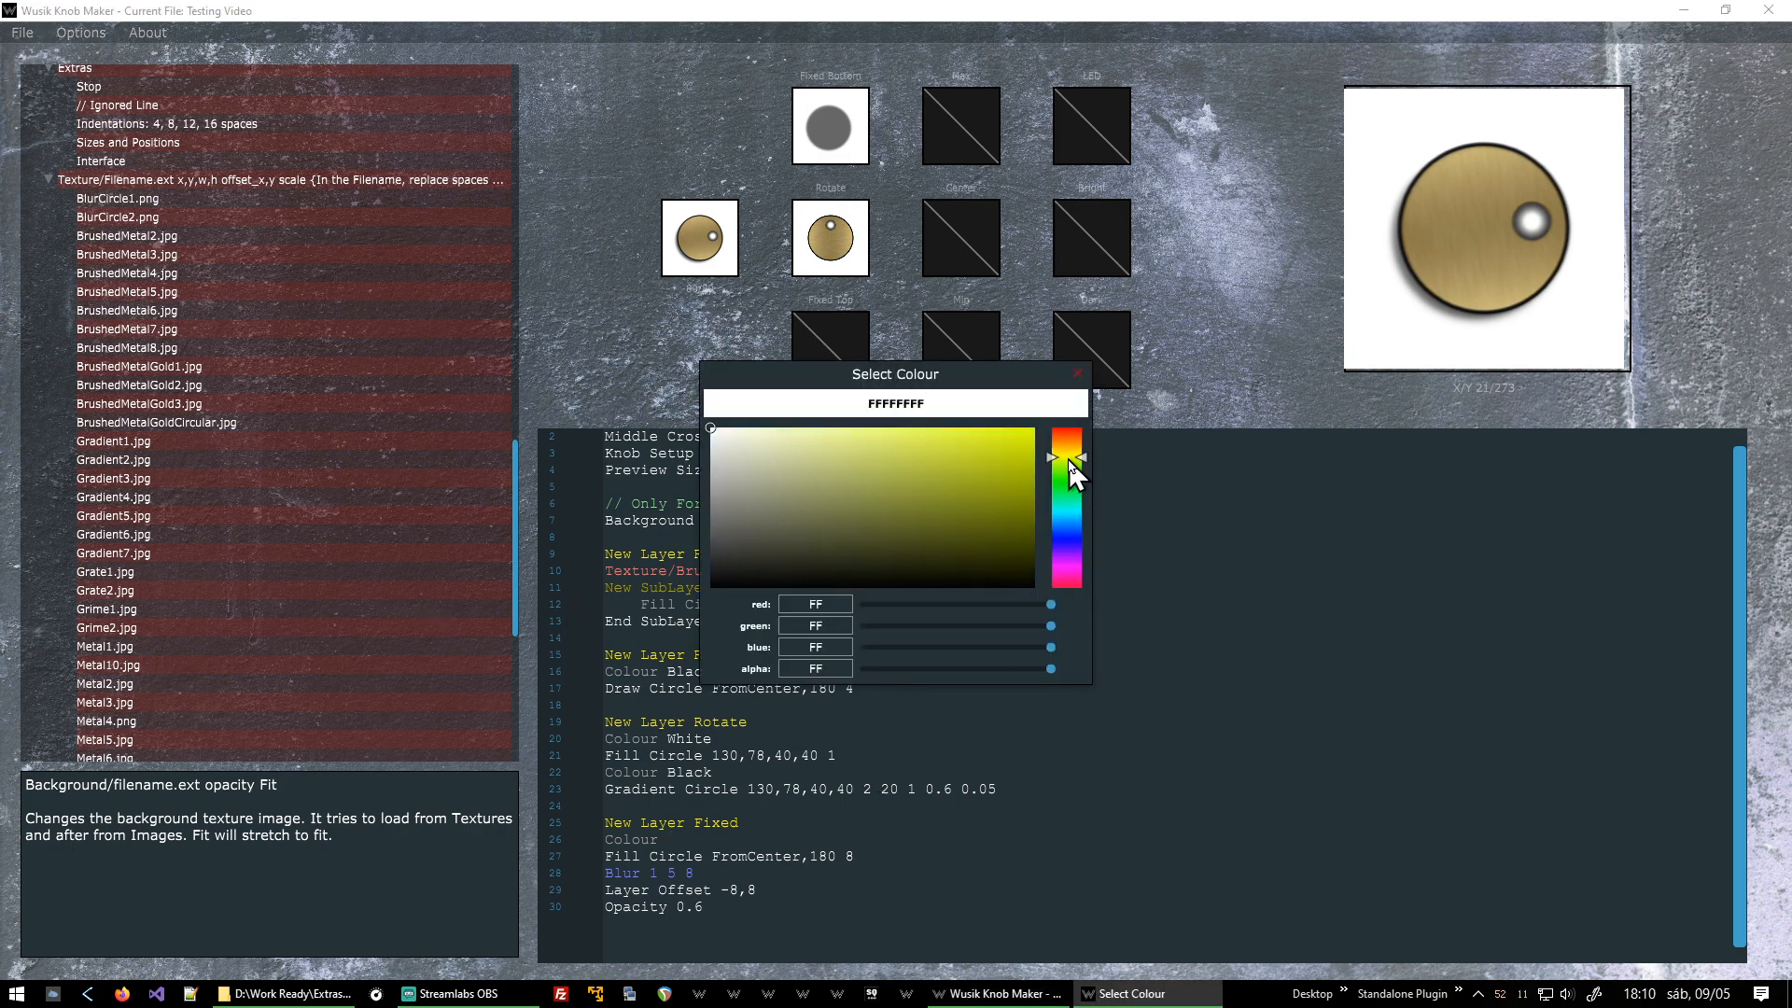
{"action": "left_click", "coordinate": [993, 478]}
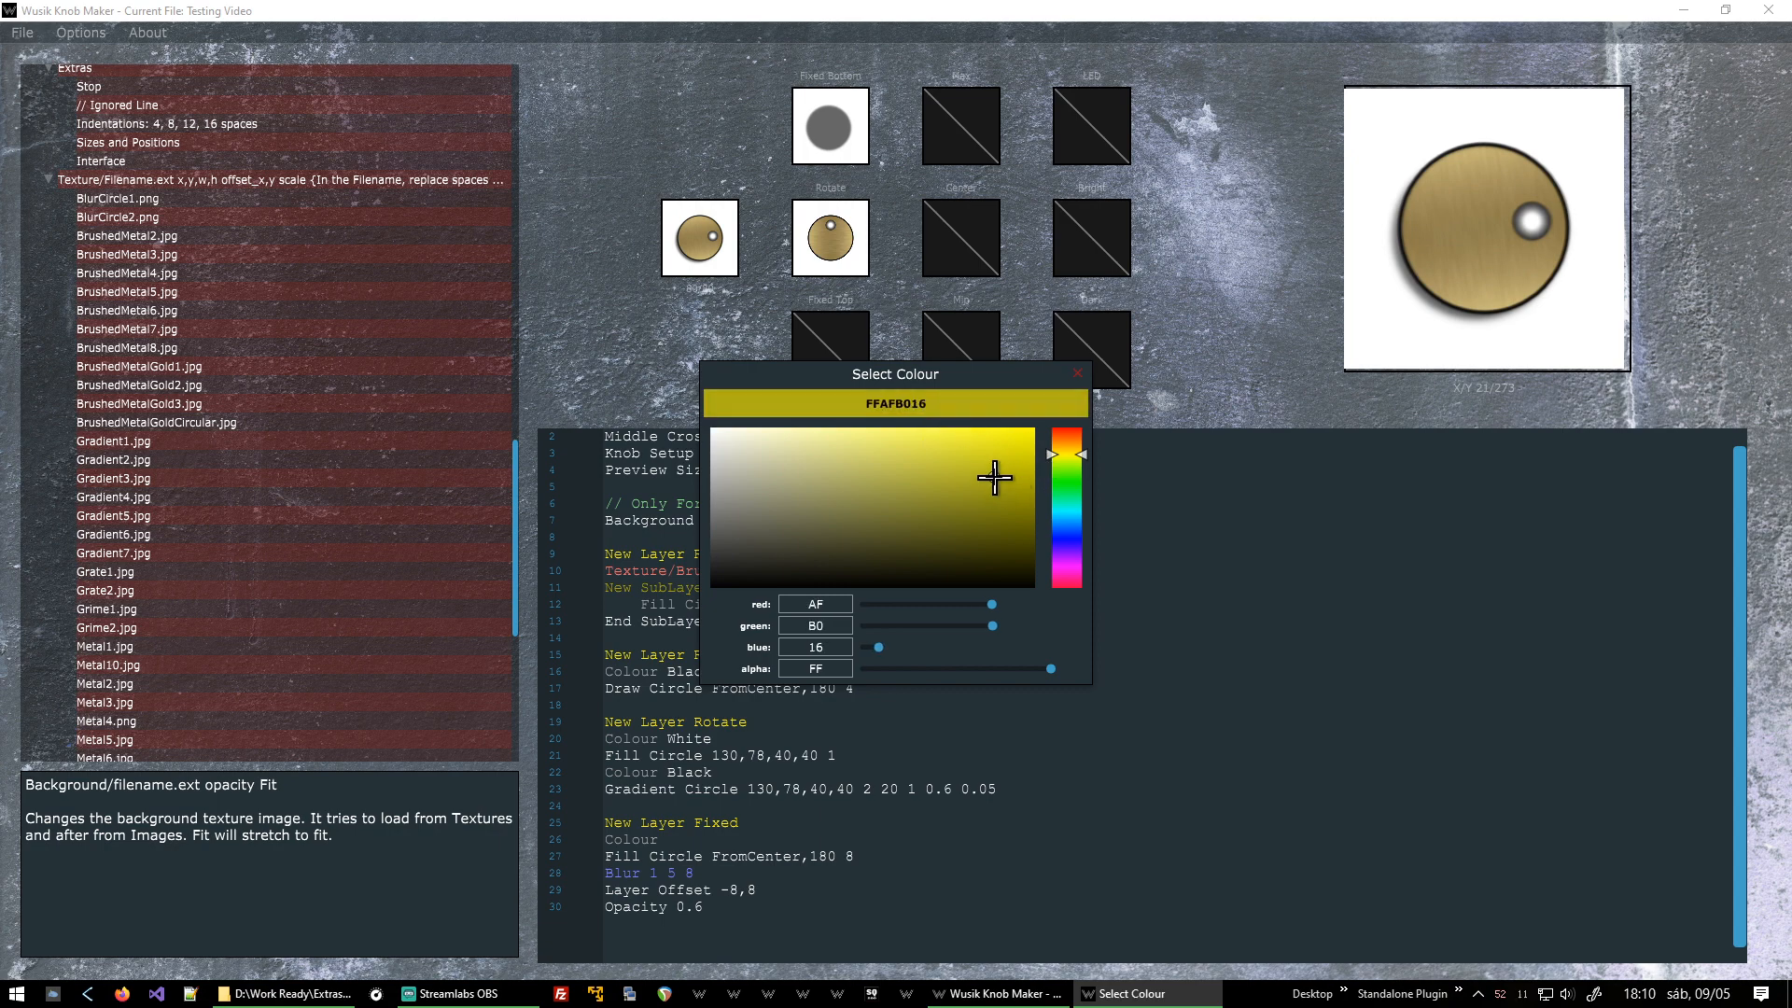
{"action": "left_click", "coordinate": [1078, 374]}
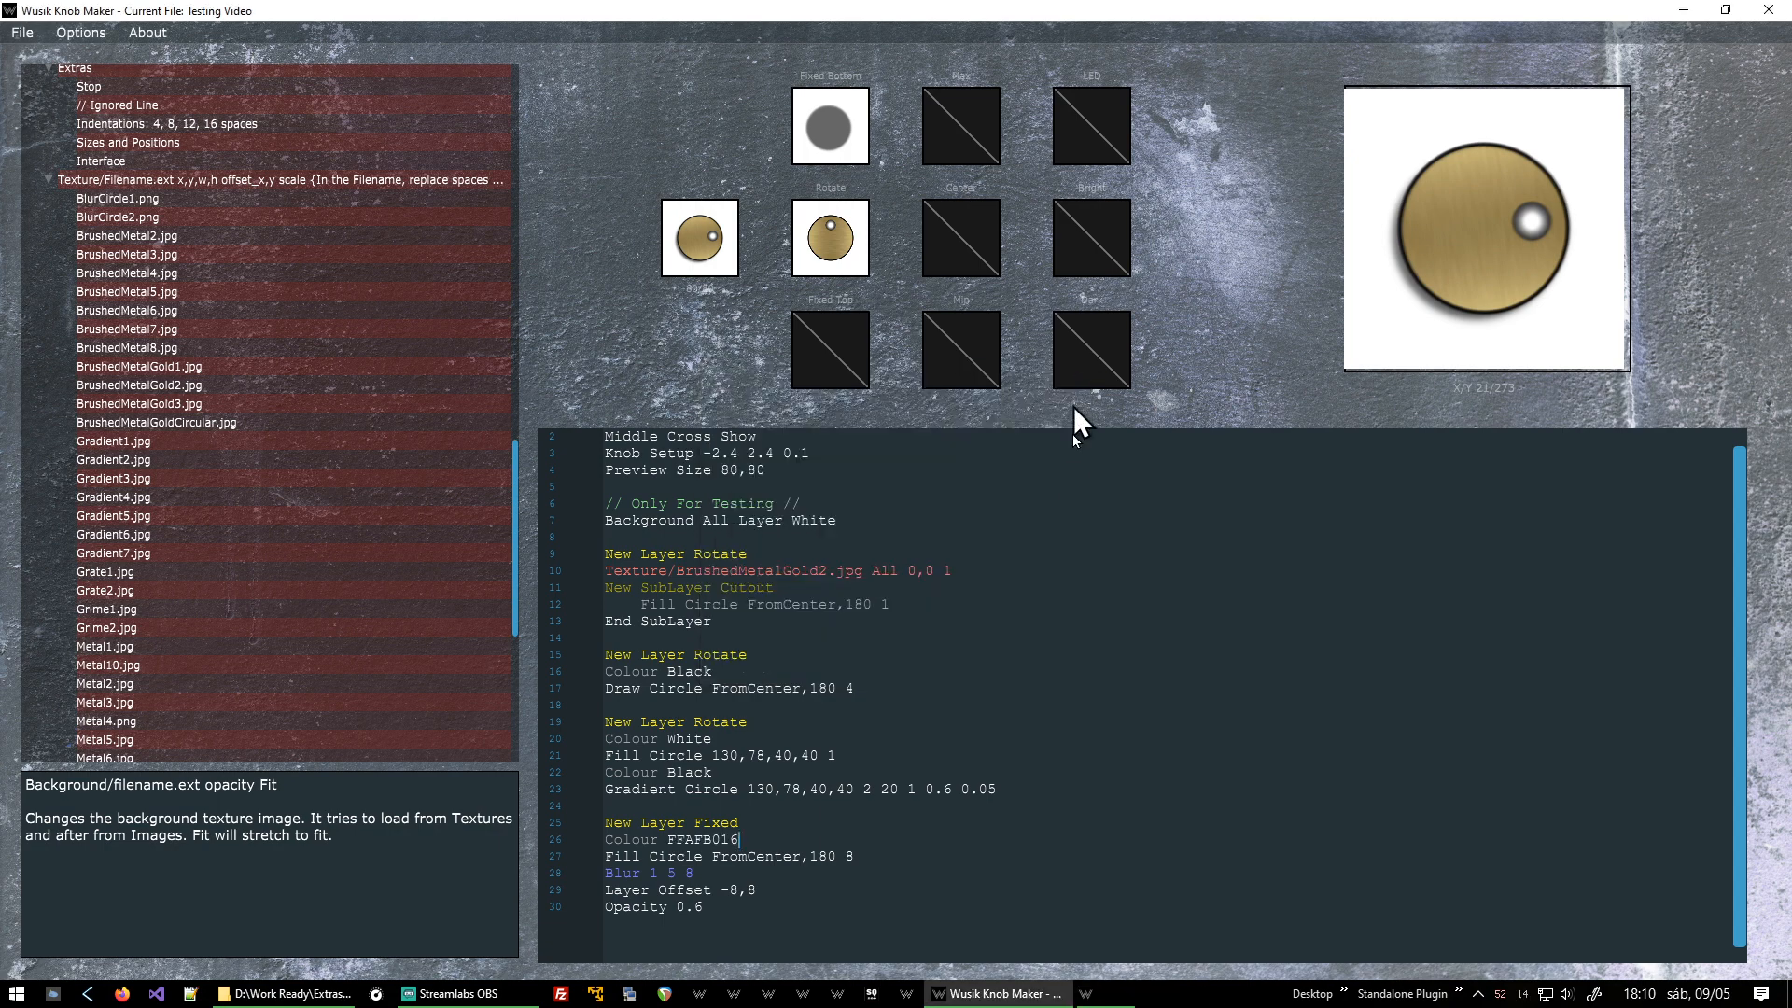
{"action": "key", "text": "F5"}
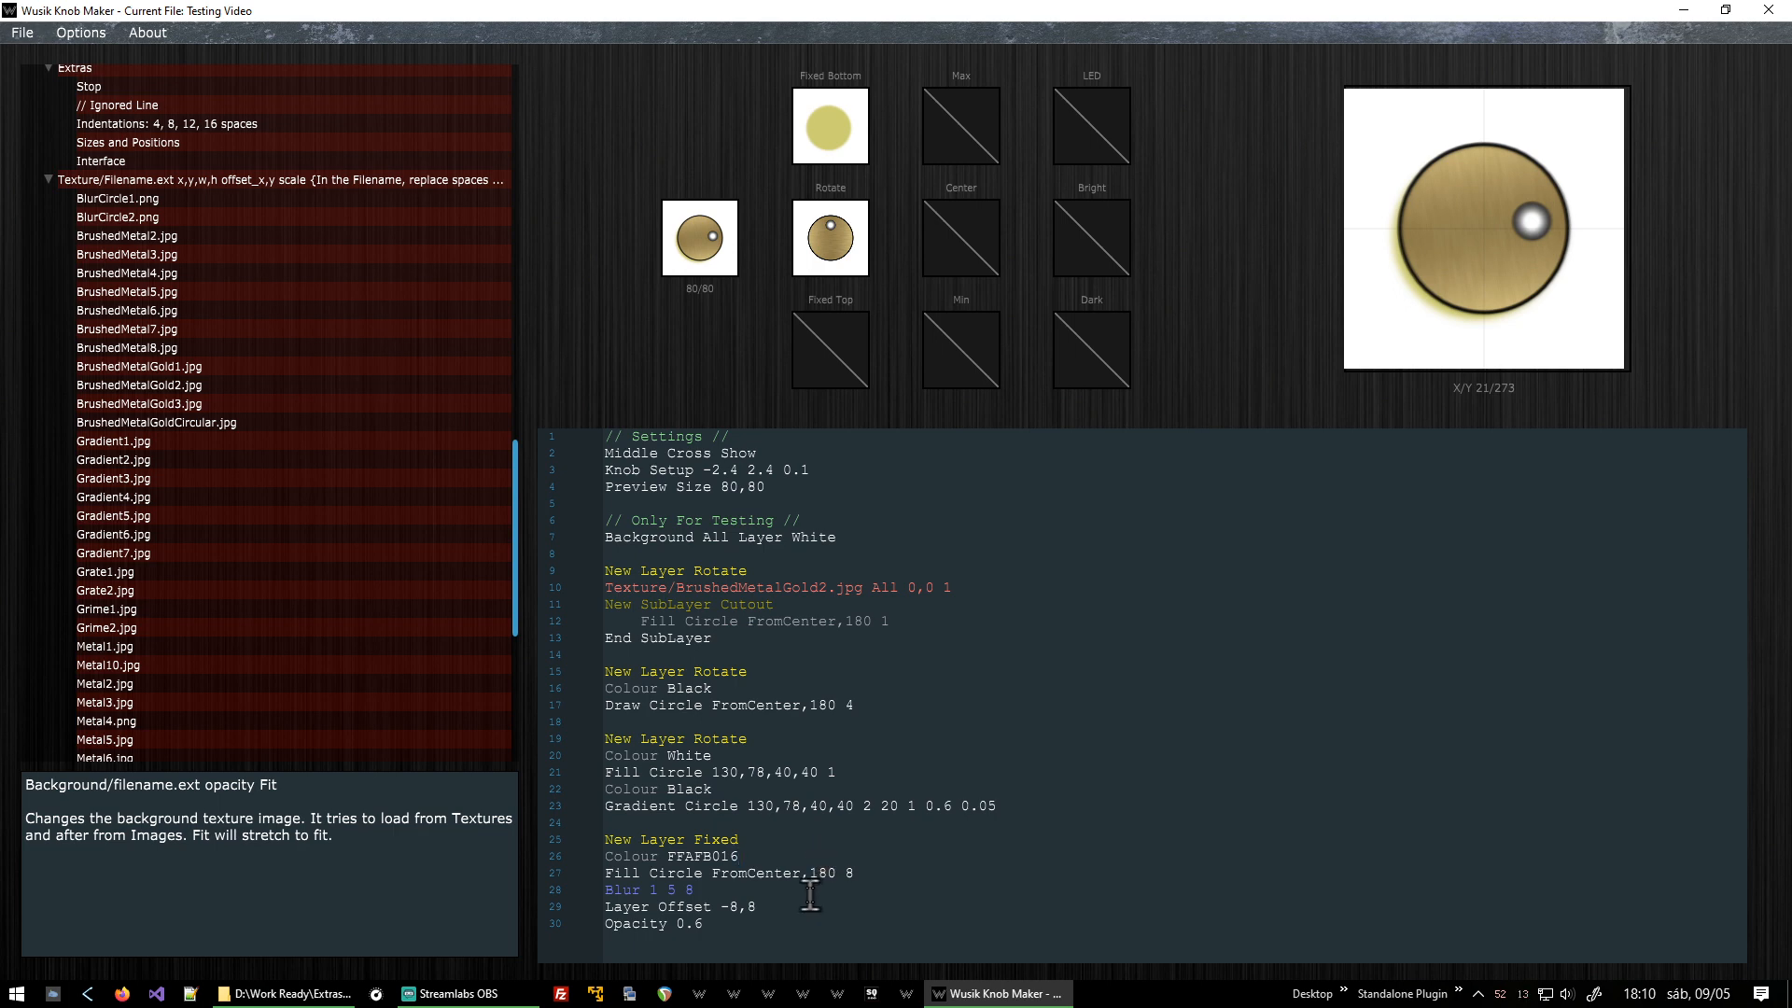
Restore the shadow layer's colour to Black and set the indicator's gradient colour to FFAFB016.
{"action": "key", "text": "ctrl+shift+Left"}
{"action": "type", "text": "Bl"}
{"action": "key", "text": "ctrl+z"}
{"action": "key", "text": "ctrl+z"}
{"action": "key", "text": "ctrl+shift+Left"}
{"action": "key", "text": "ctrl+c"}
{"action": "key", "text": "BackSpace"}
{"action": "type", "text": "Black"}
{"action": "key", "text": "ctrl+shift+Left"}
{"action": "key", "text": "ctrl+v"}
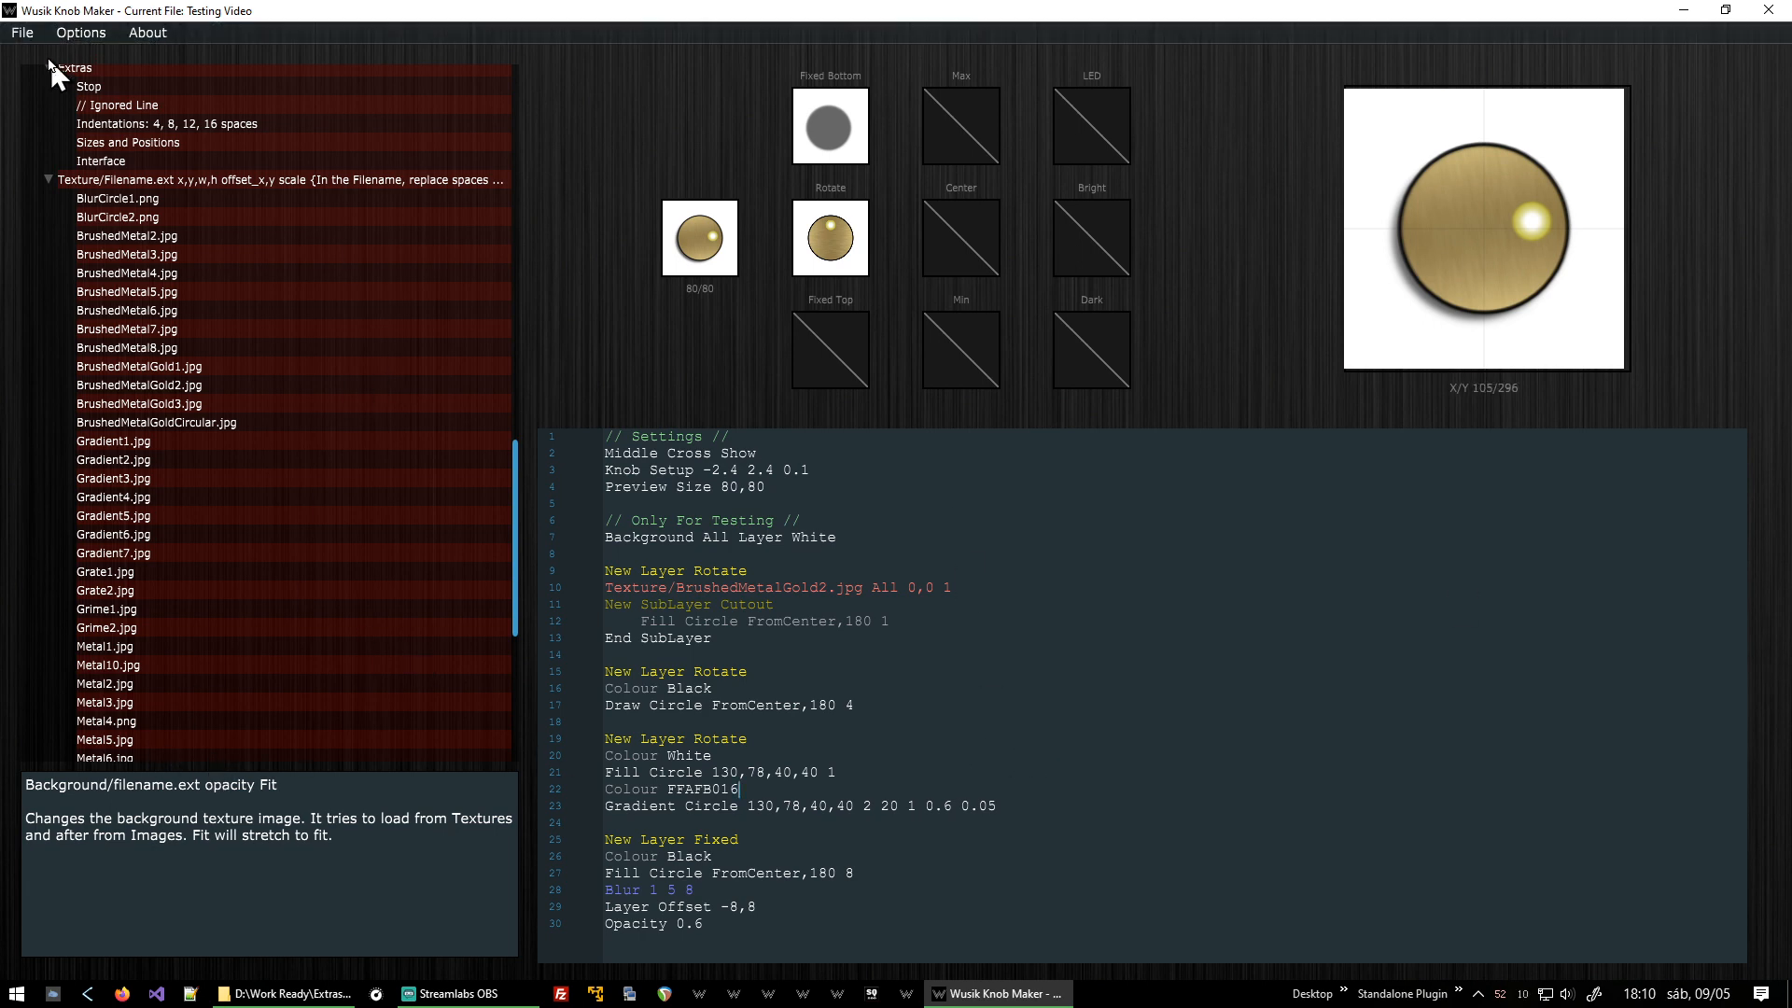
Show the previous render to compare it with the current knob.
{"action": "left_click", "coordinate": [62, 37]}
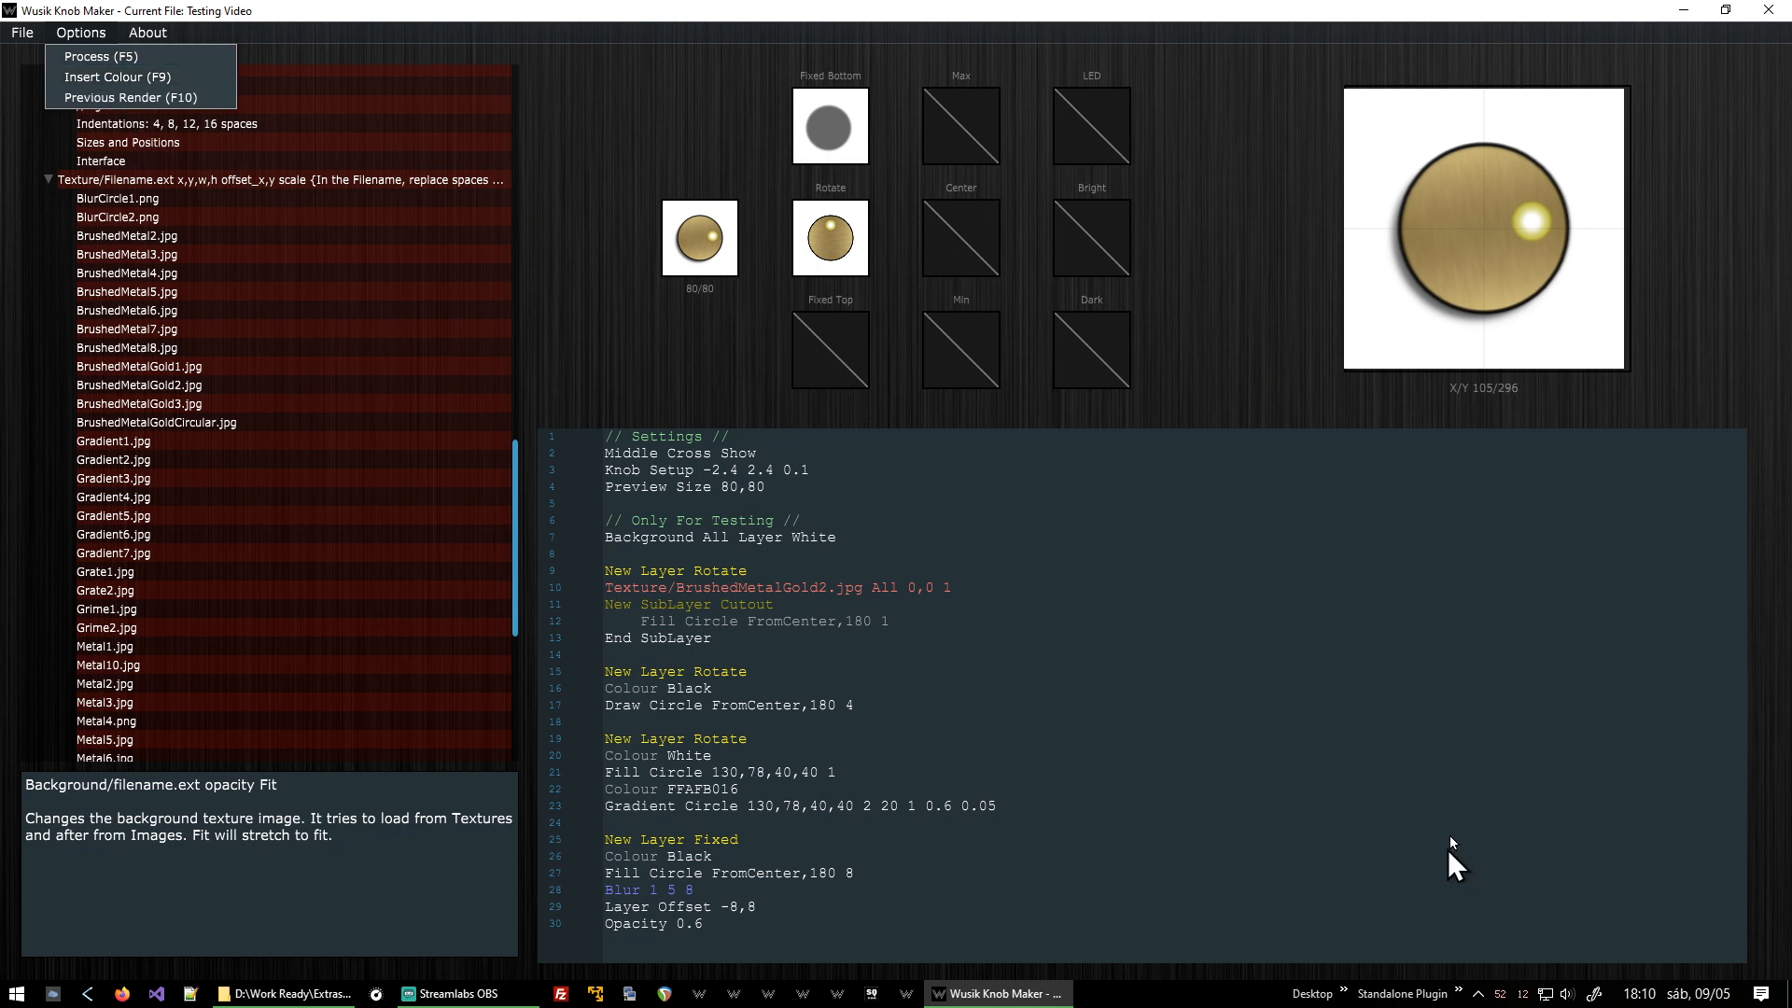
{"action": "left_click", "coordinate": [1061, 328]}
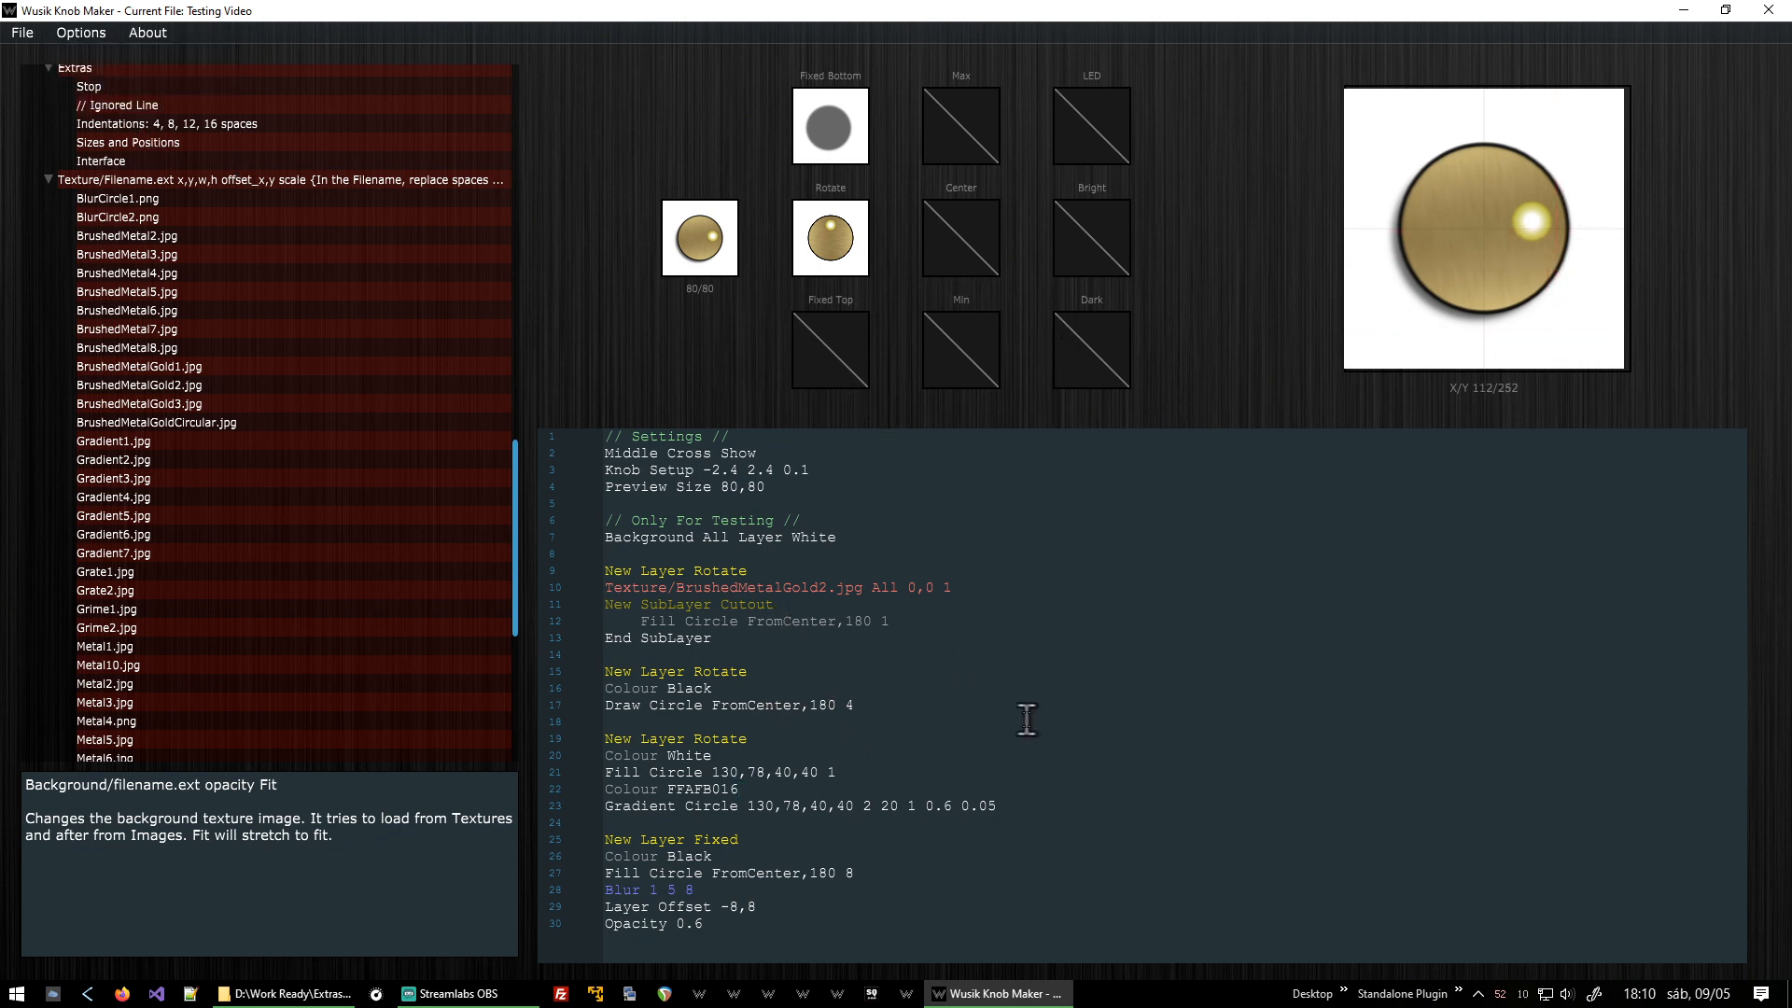
{"action": "key", "text": "F6"}
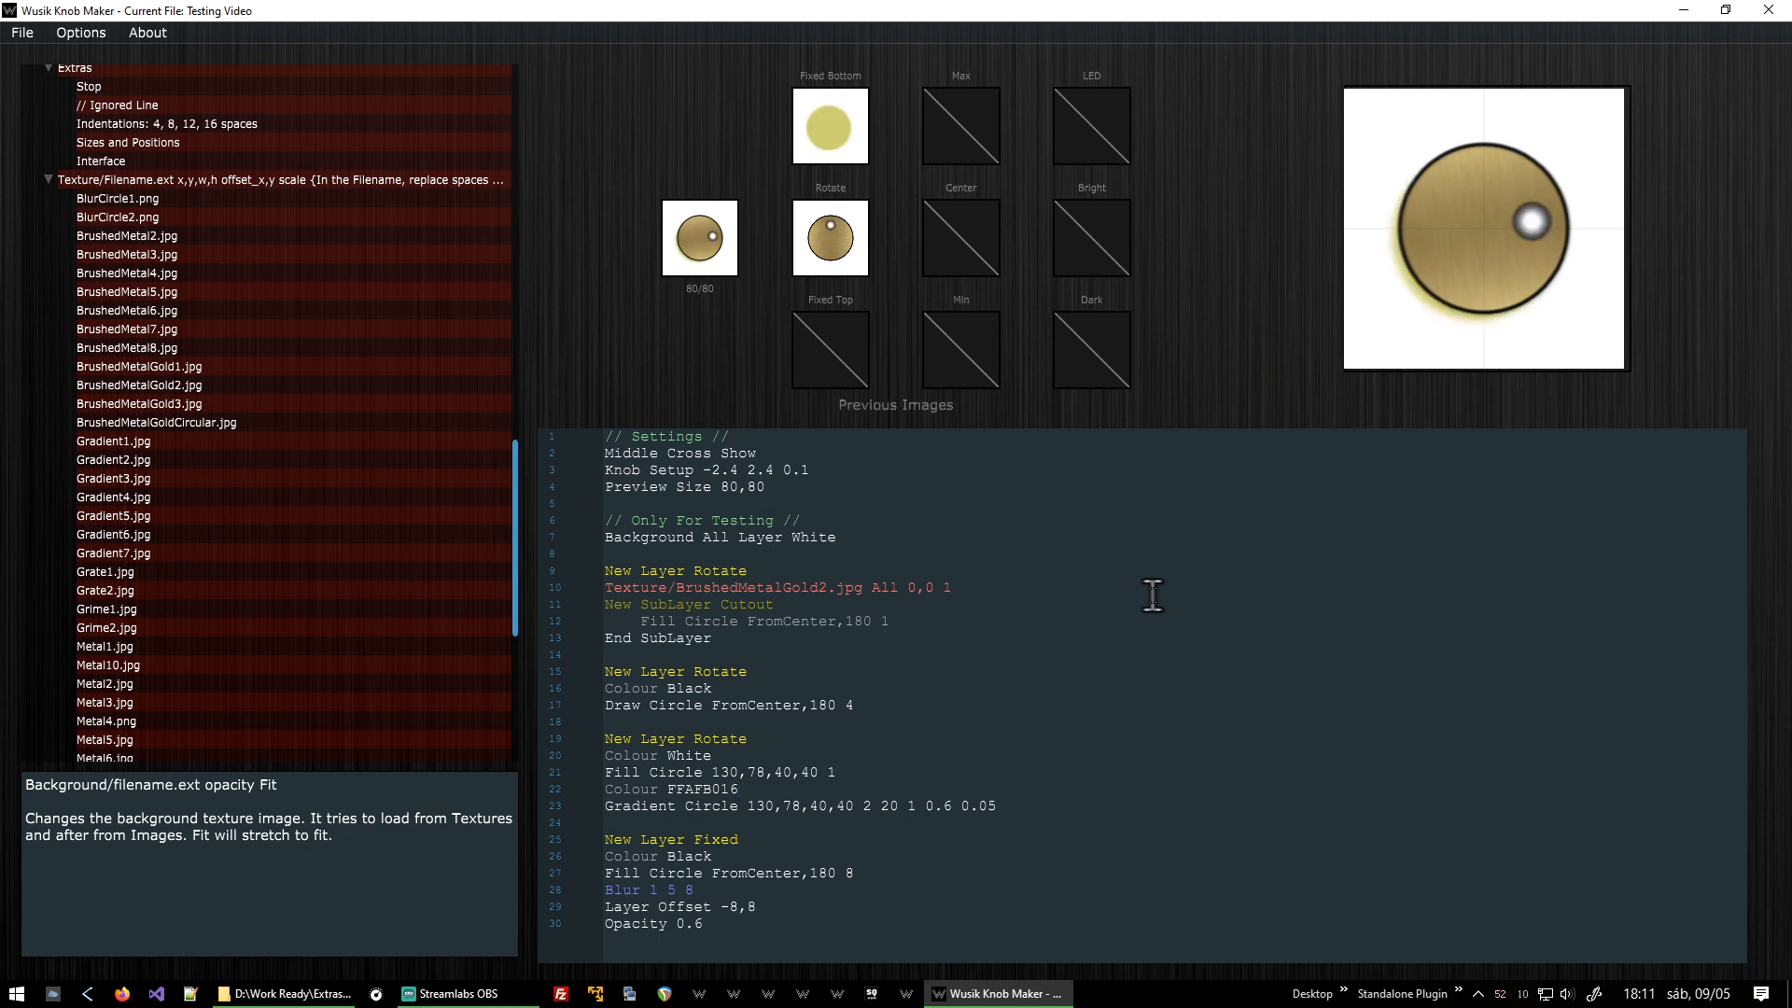
Export the knob as an animated PNG strip named c:\temp\knob1.png.
{"action": "left_click", "coordinate": [82, 36]}
{"action": "mouse_move", "coordinate": [24, 39]}
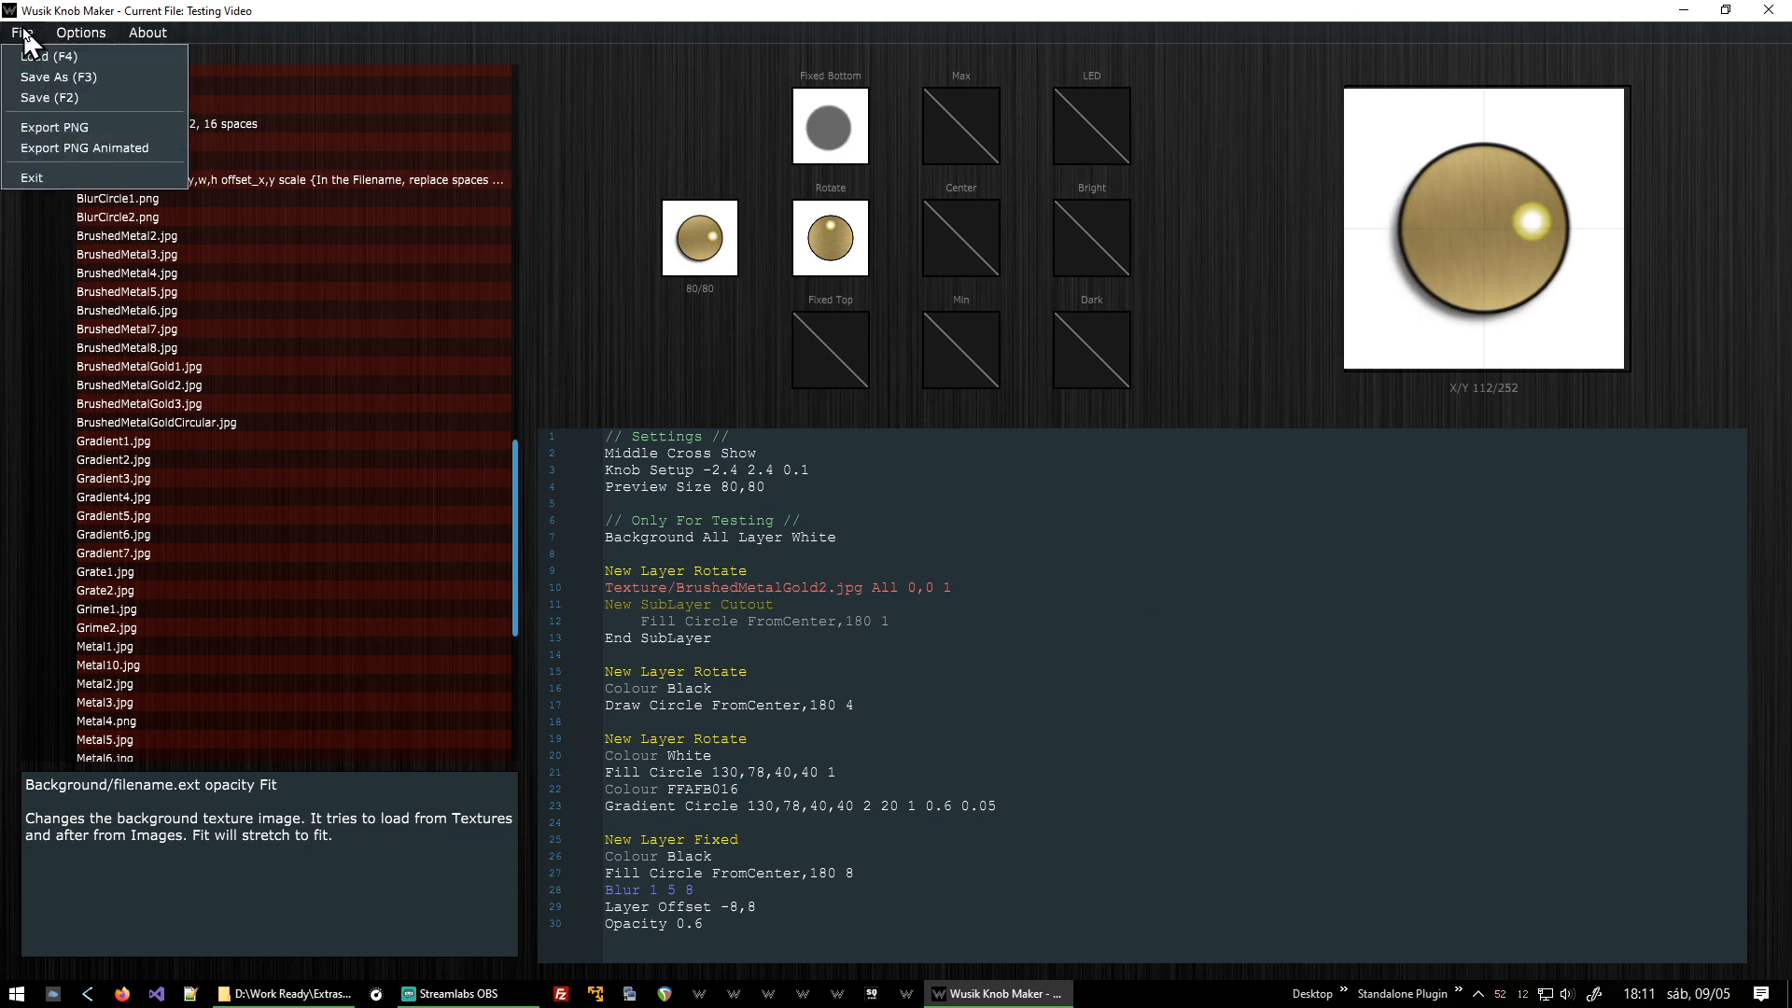
{"action": "left_click", "coordinate": [142, 149]}
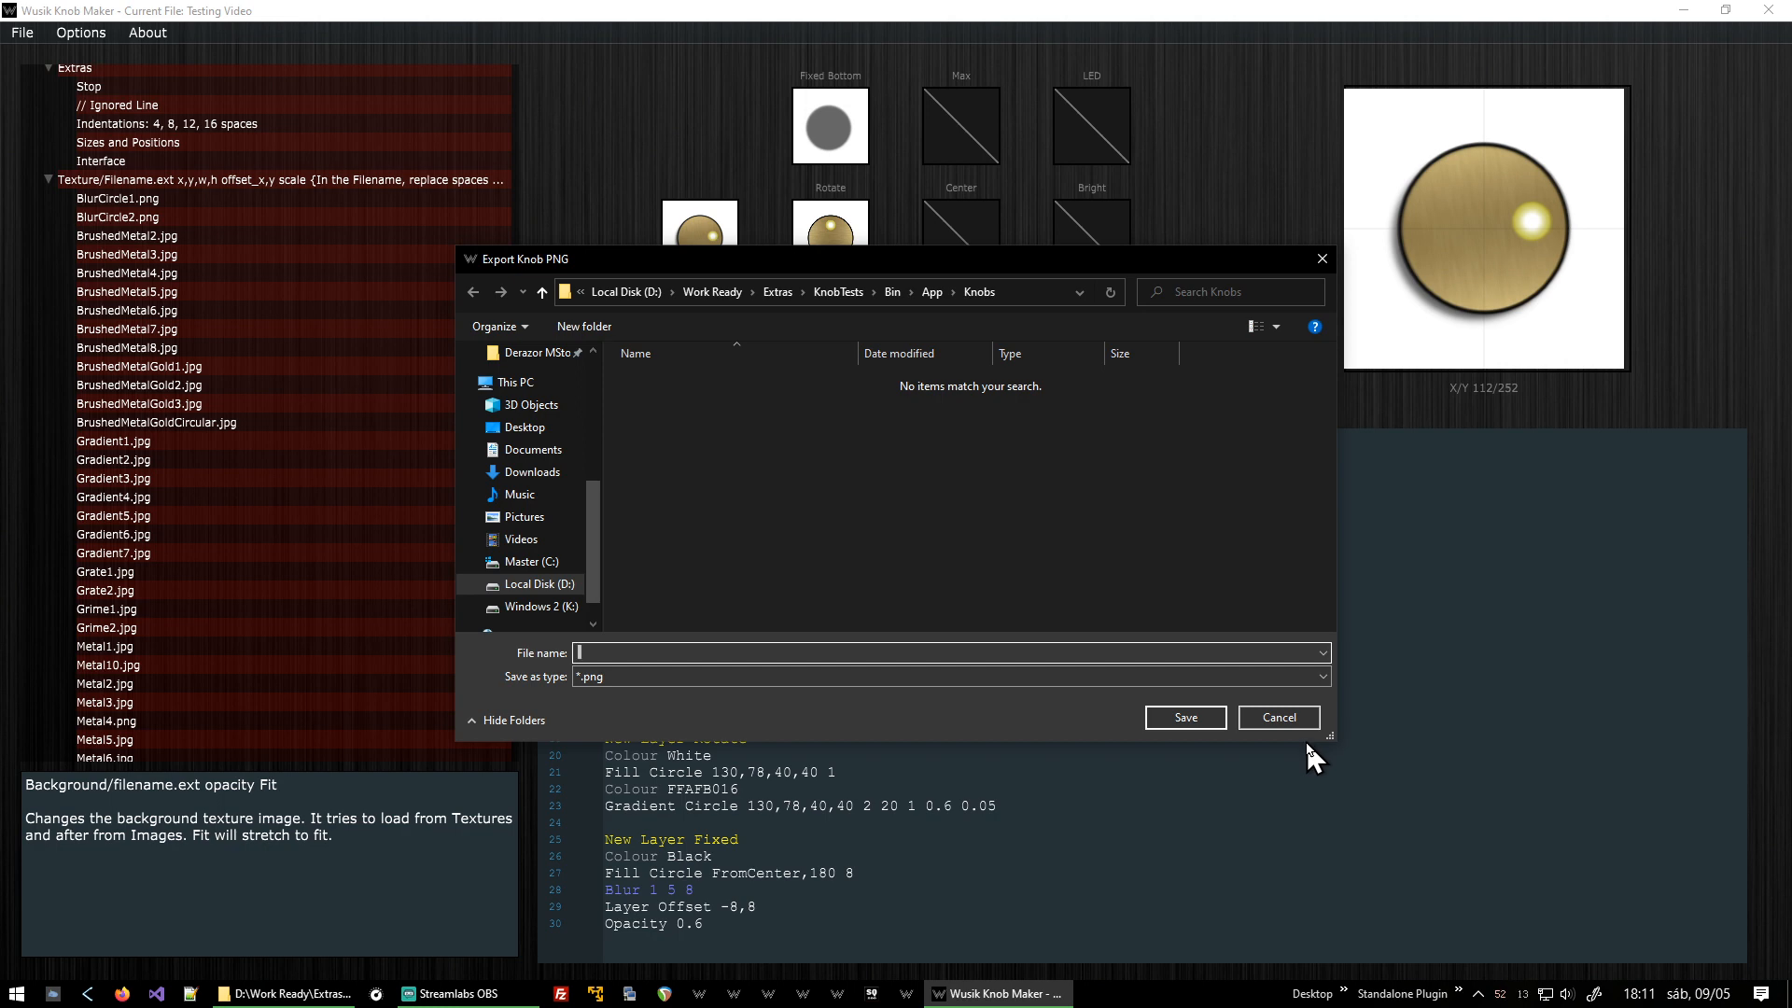
{"action": "type", "text": "c:\\temp\\knob1"}
{"action": "key", "text": "Return"}
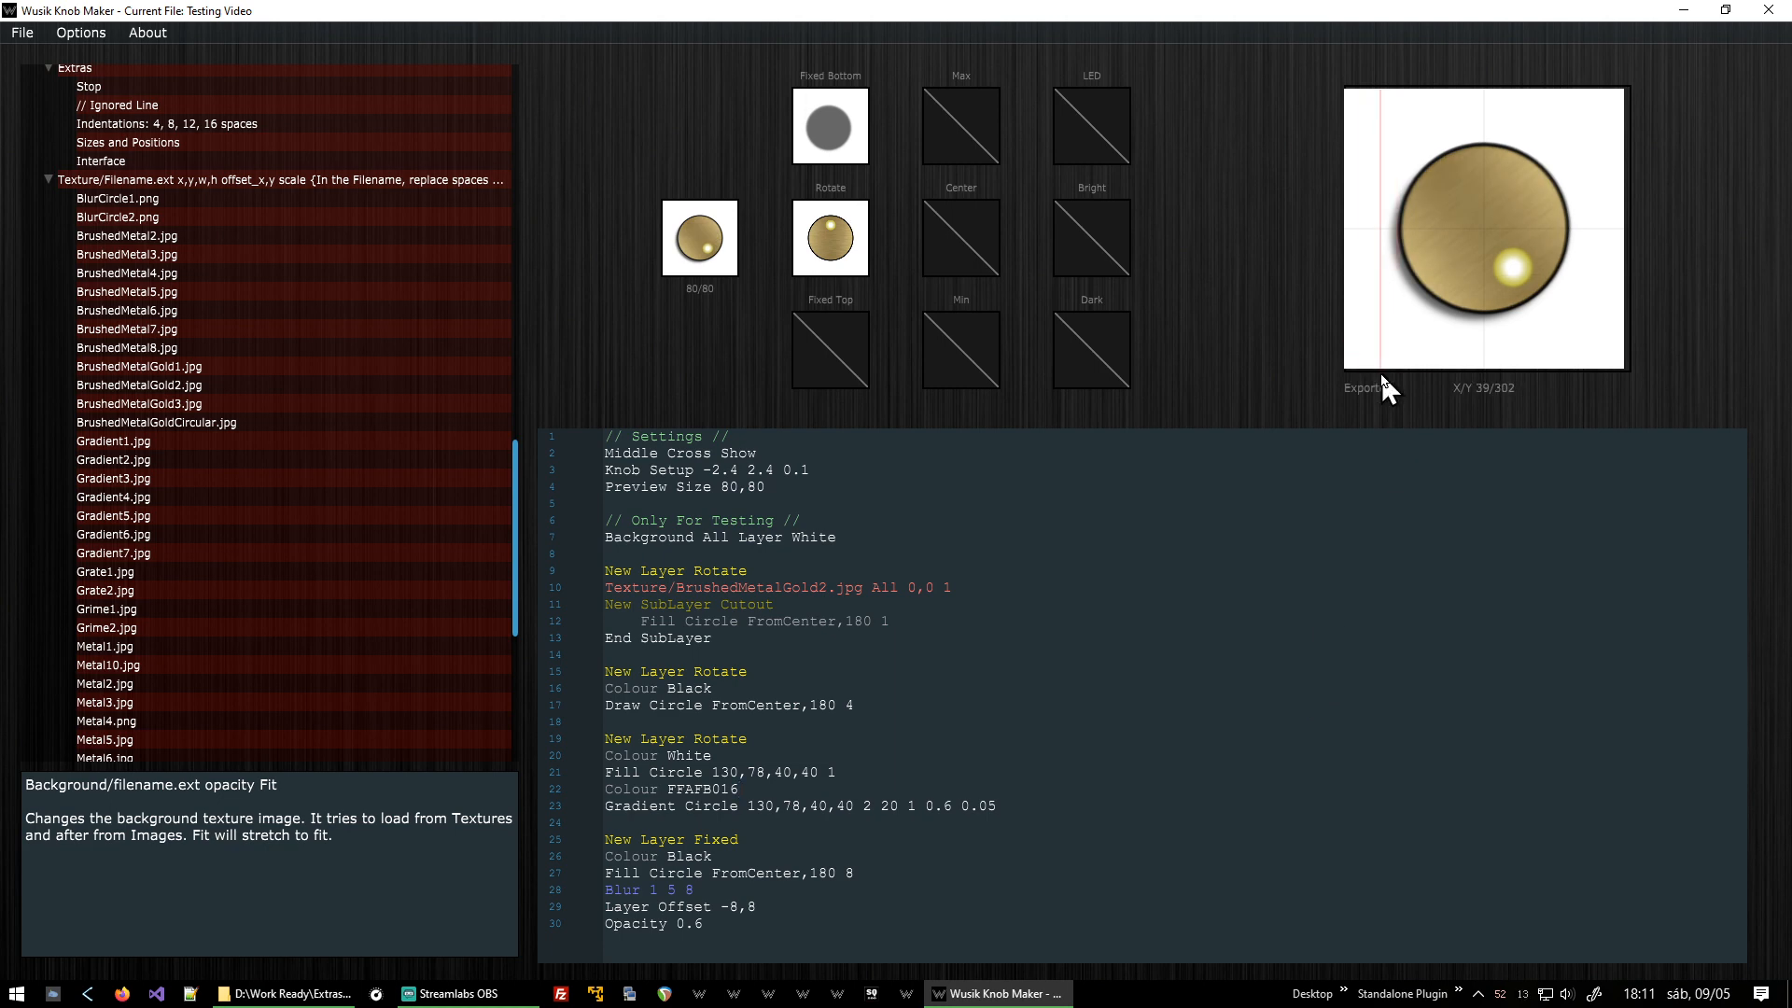
Open c:\temp\knob1.png in Photos and scroll through the exported knob frames.
{"action": "key", "text": "super+r"}
{"action": "type", "text": "c:\\t"}
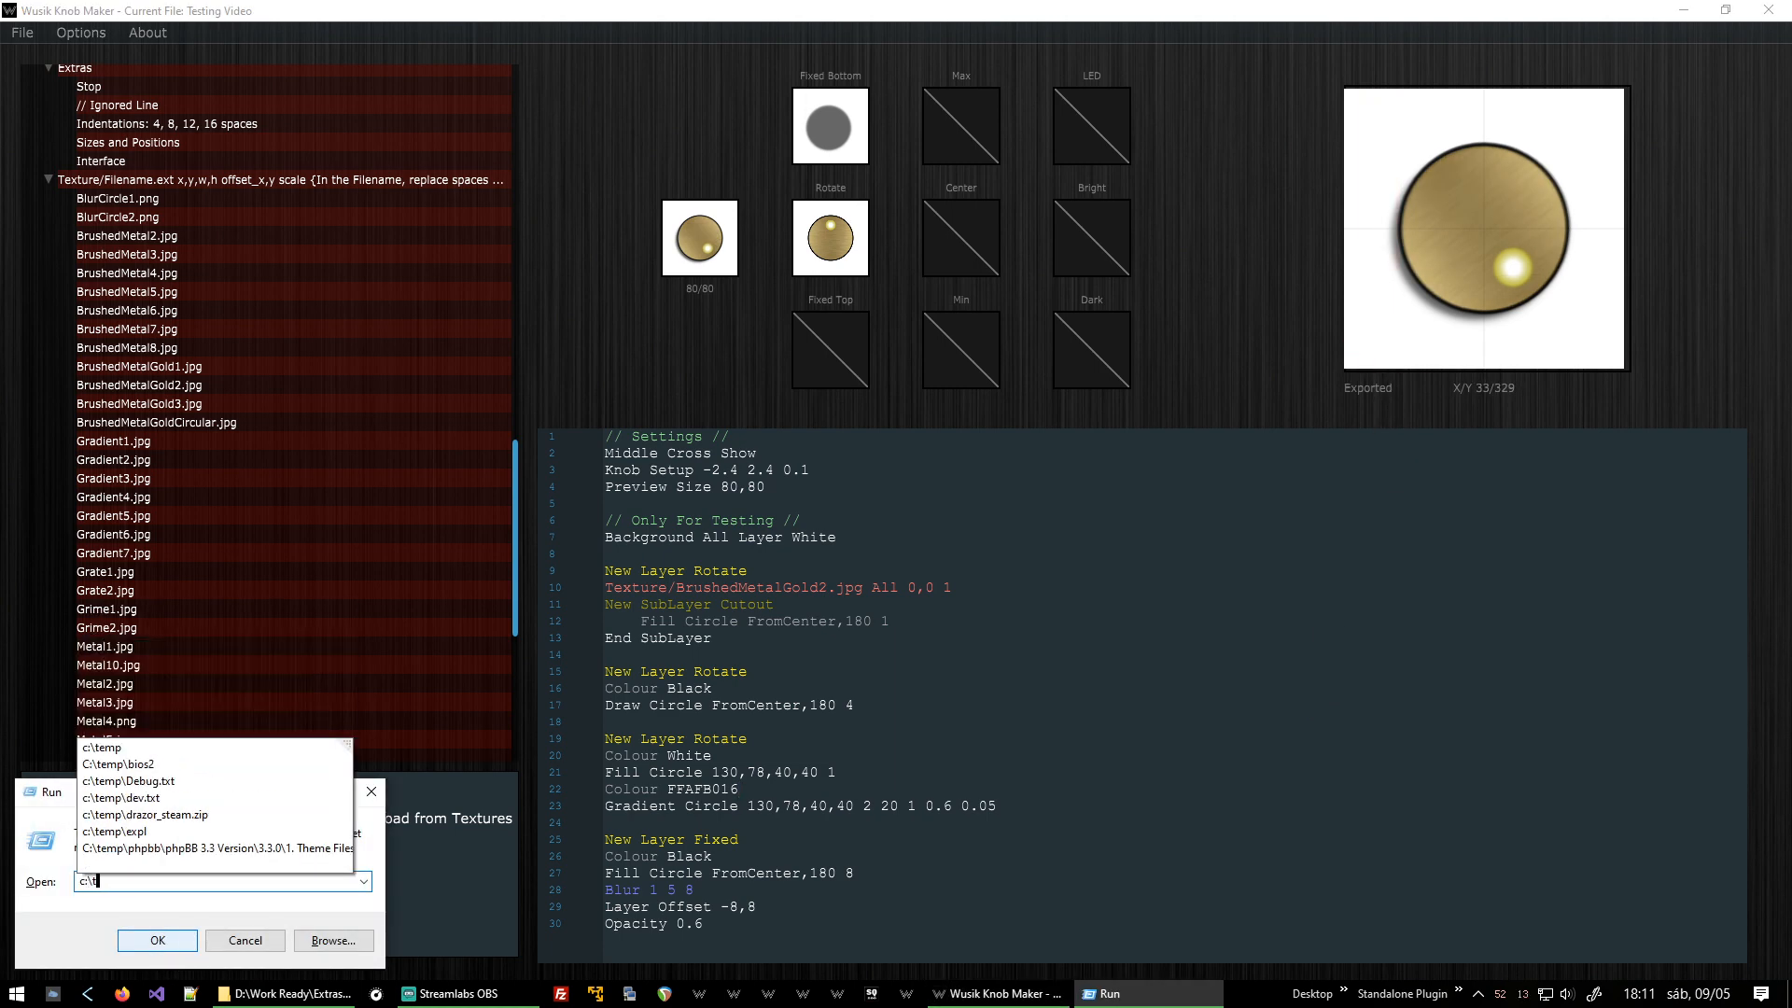
{"action": "type", "text": "emp\\knob1.png"}
{"action": "left_click", "coordinate": [156, 939]}
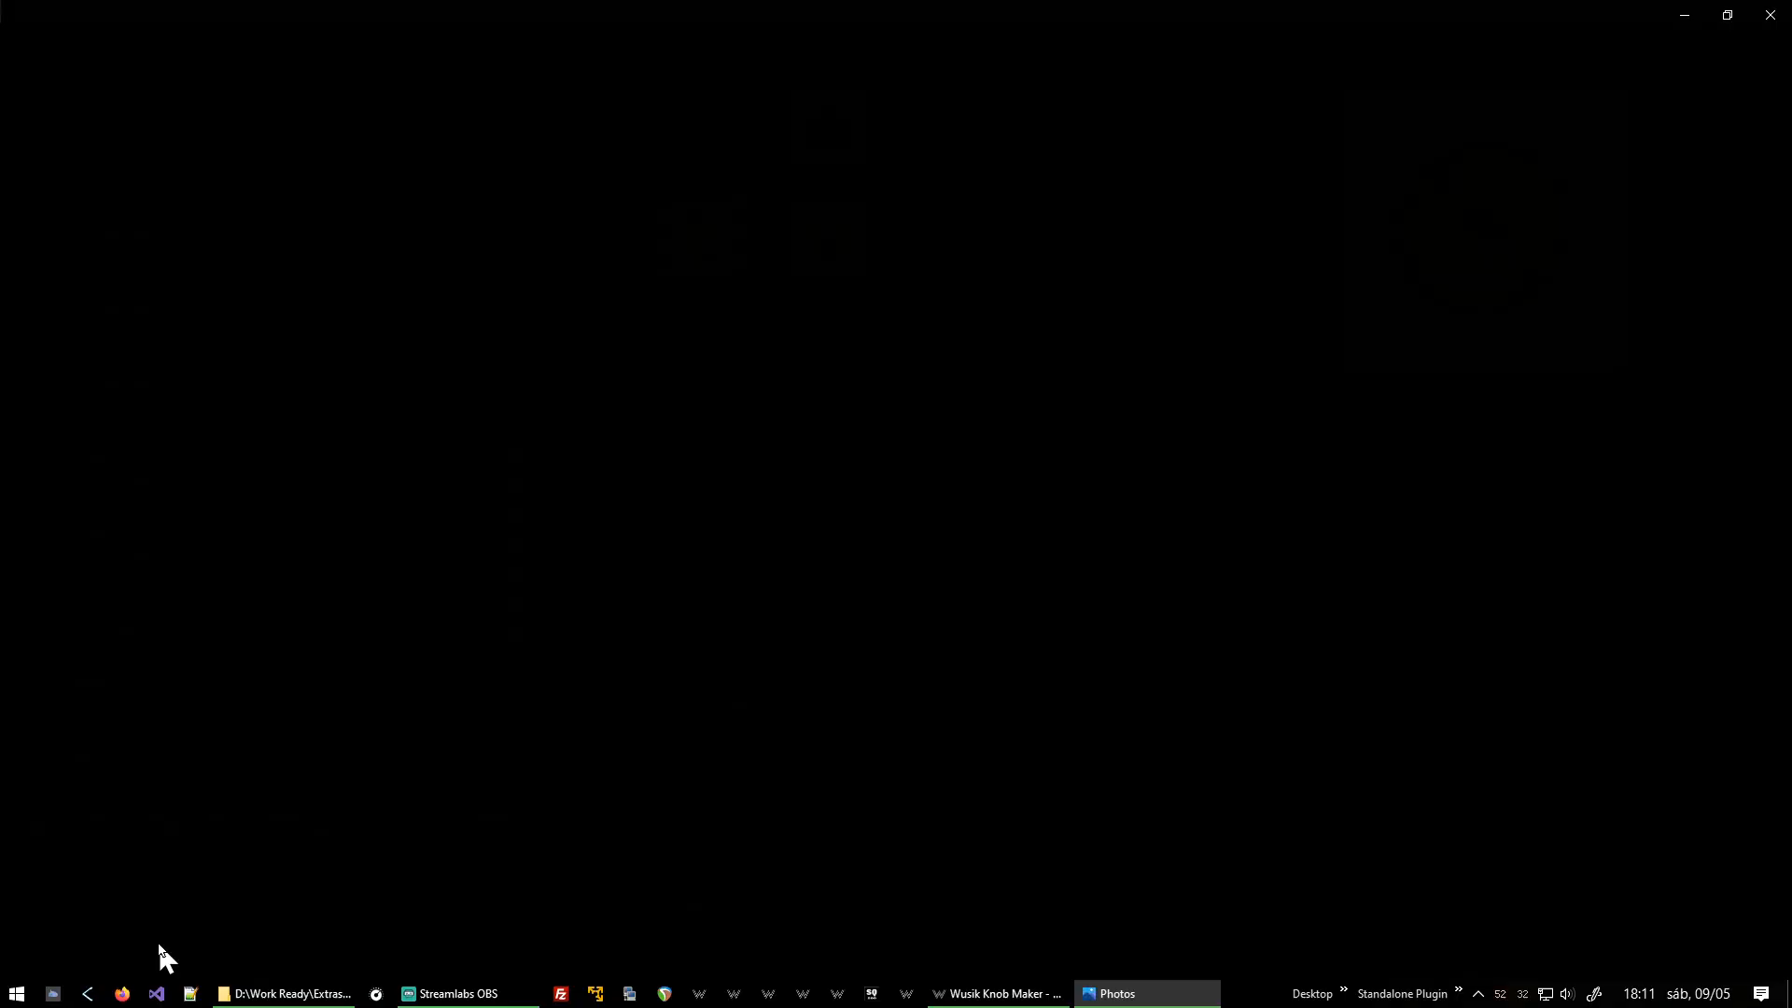
{"action": "scroll", "coordinate": [904, 428], "scroll_direction": "up", "scroll_amount": 5}
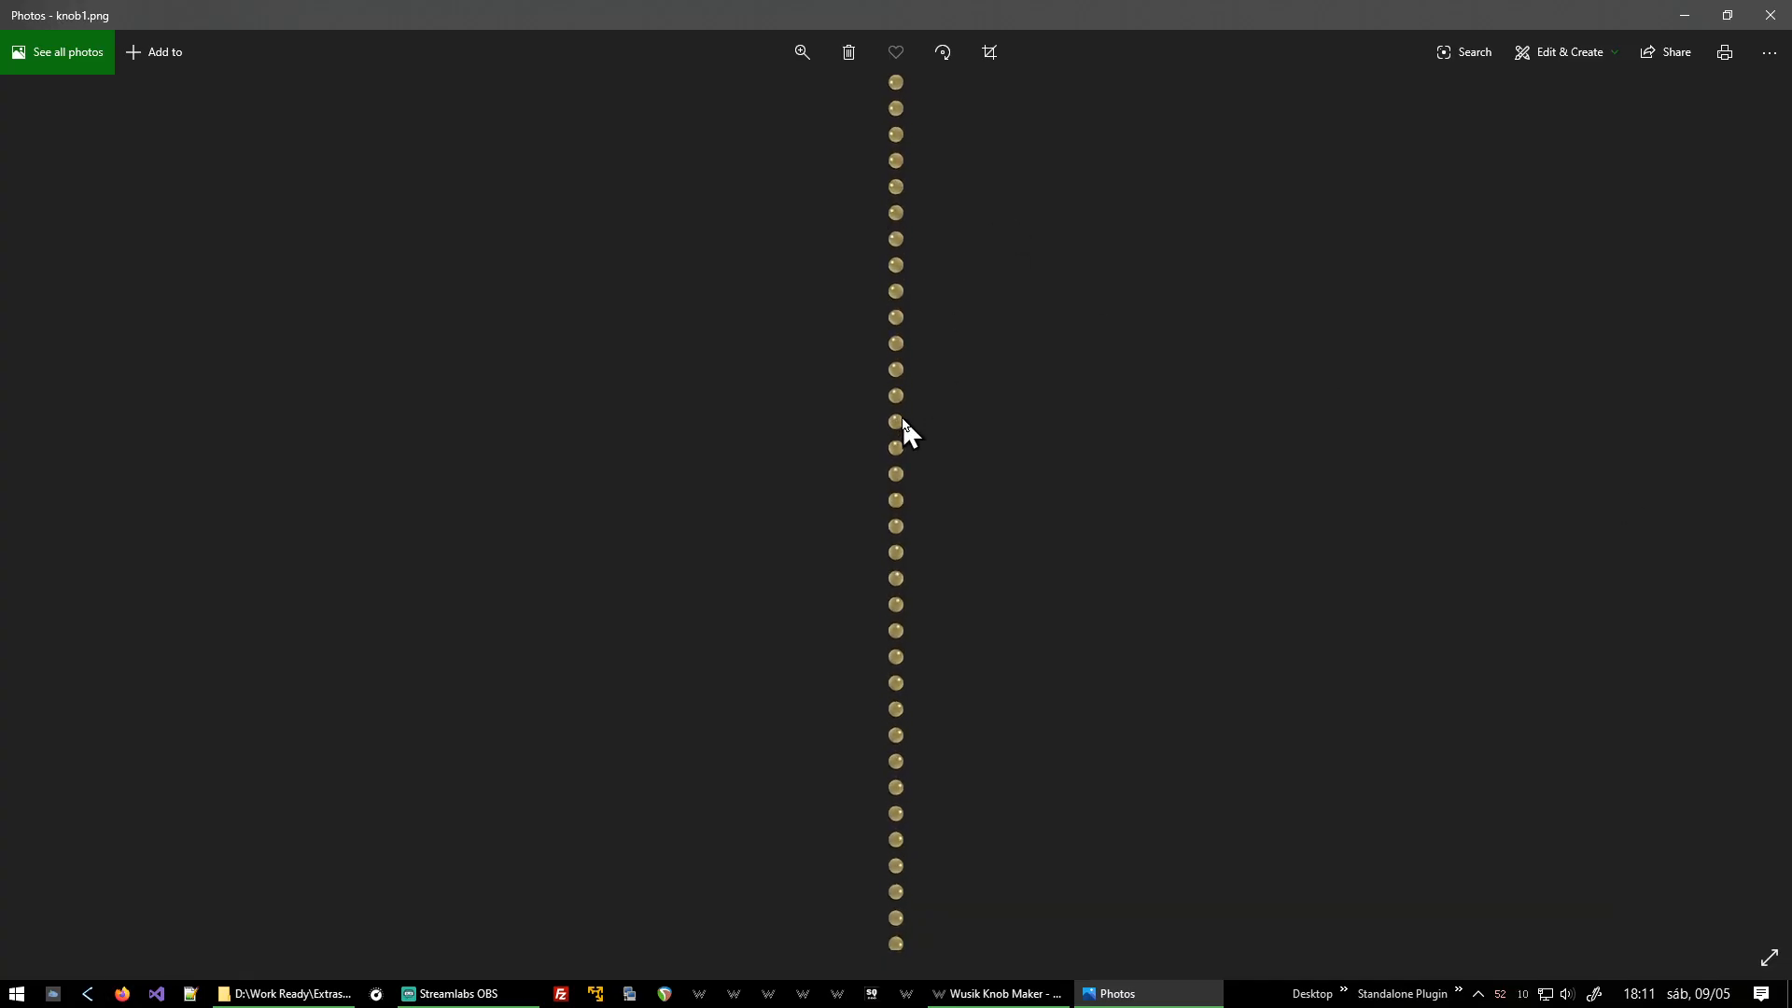
{"action": "left_click_drag", "start_coordinate": [1043, 144], "coordinate": [995, 647]}
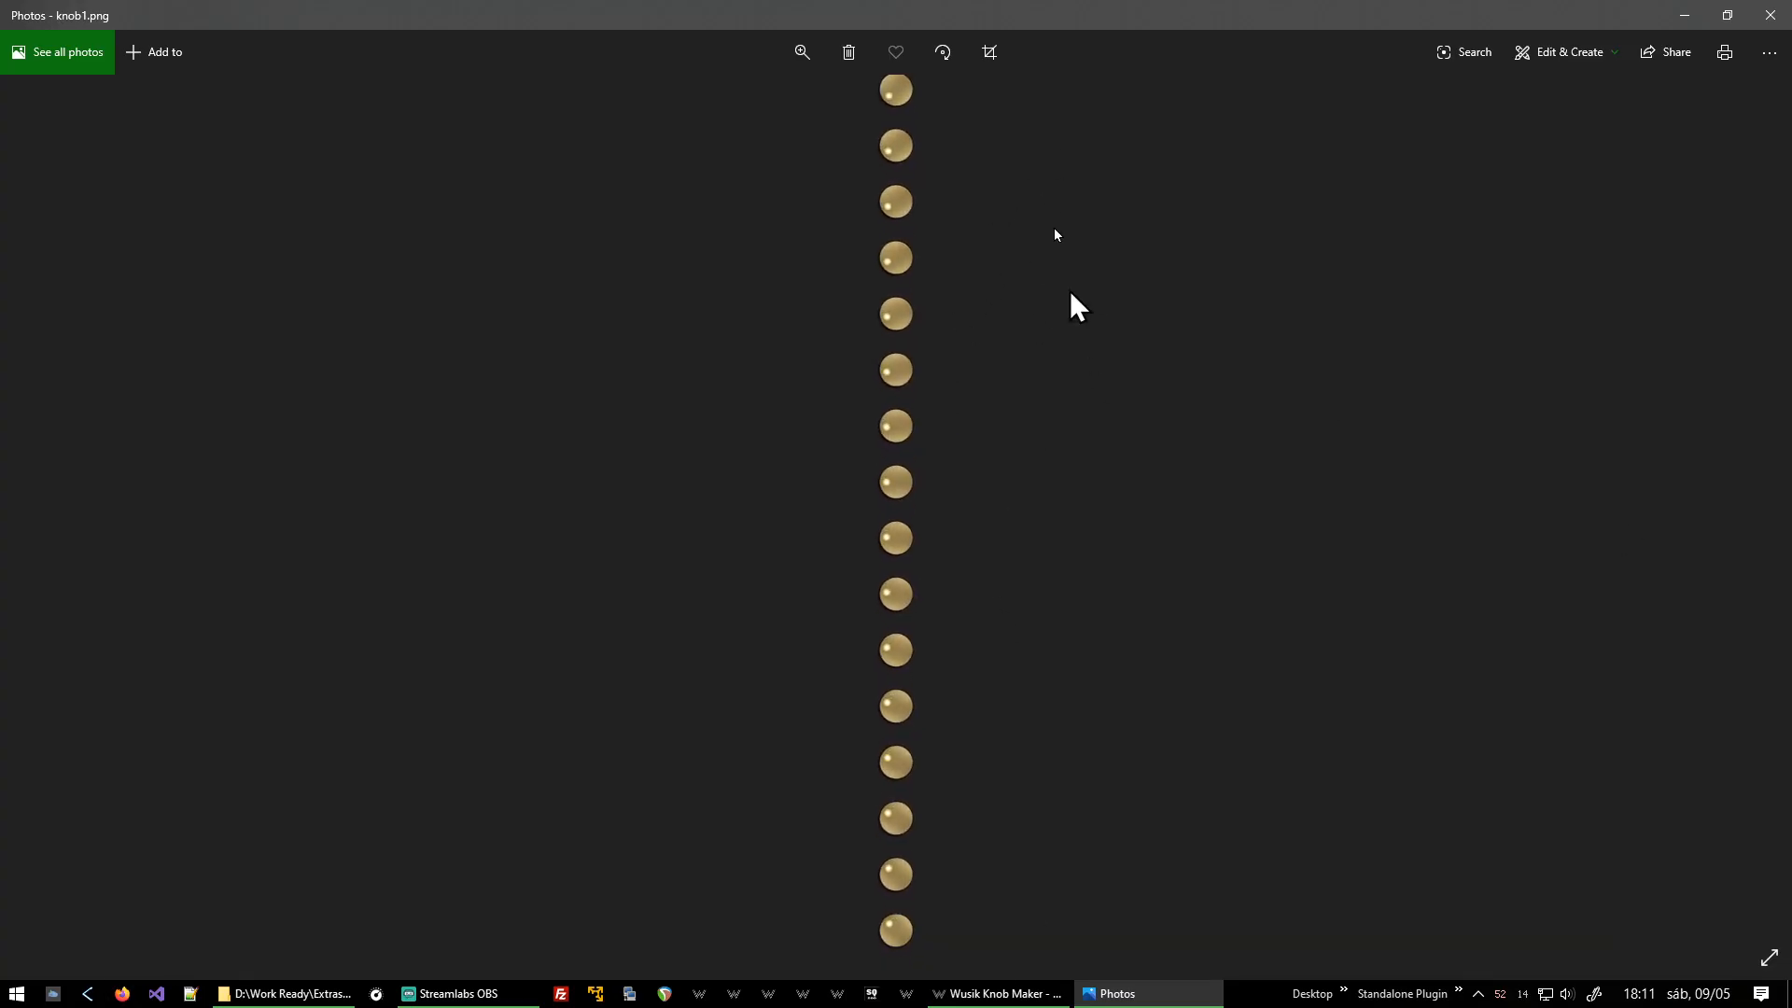
{"action": "left_click_drag", "start_coordinate": [1054, 226], "coordinate": [893, 973]}
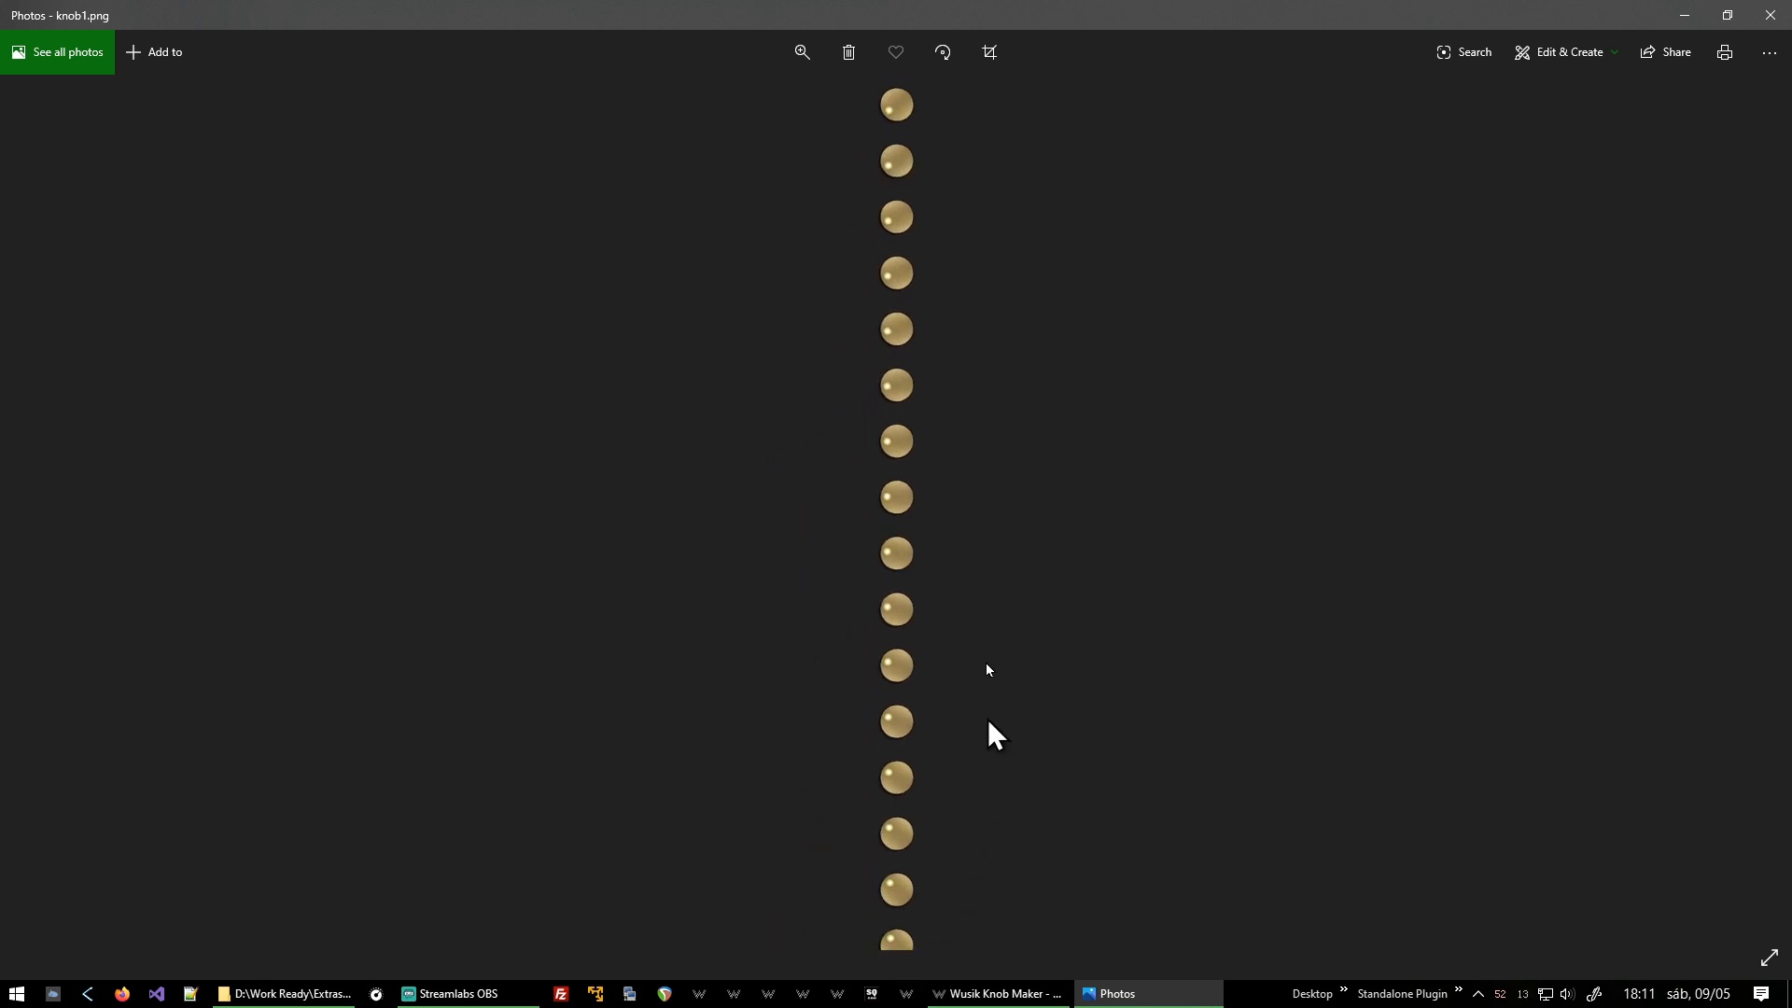
{"action": "left_click_drag", "start_coordinate": [952, 691], "coordinate": [1011, 125]}
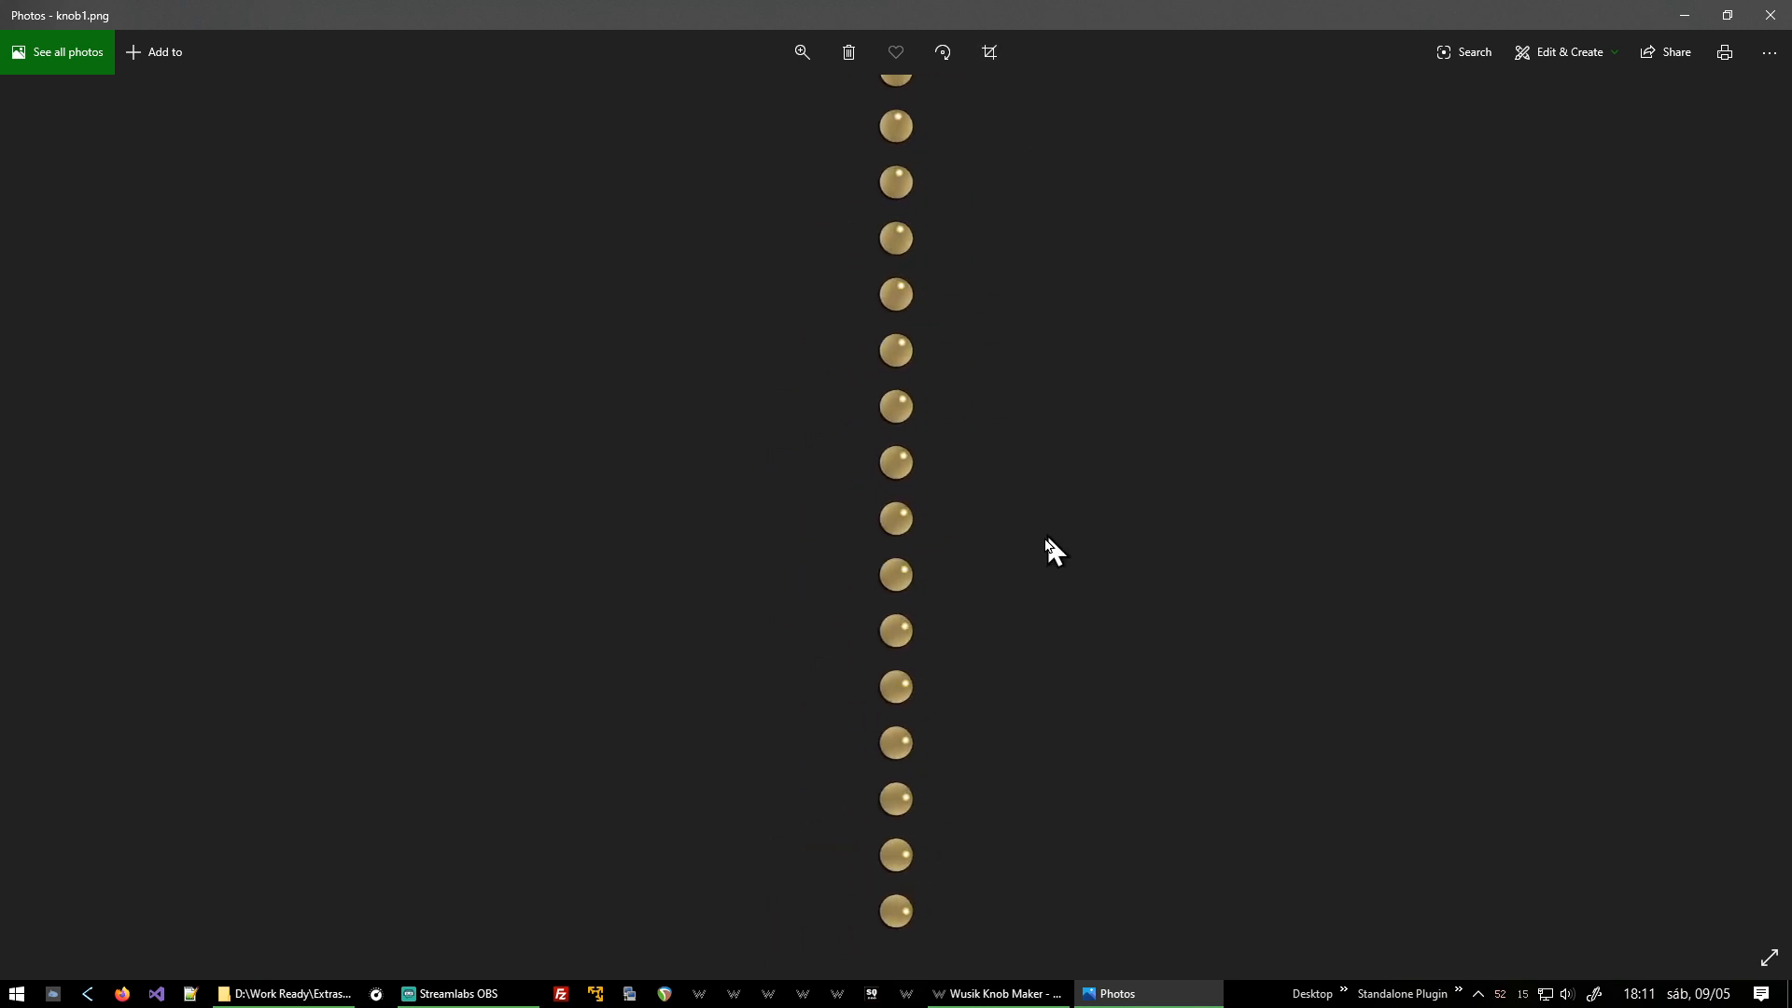
{"action": "left_click_drag", "start_coordinate": [1021, 704], "coordinate": [1048, 120]}
{"action": "left_click_drag", "start_coordinate": [987, 781], "coordinate": [982, 467]}
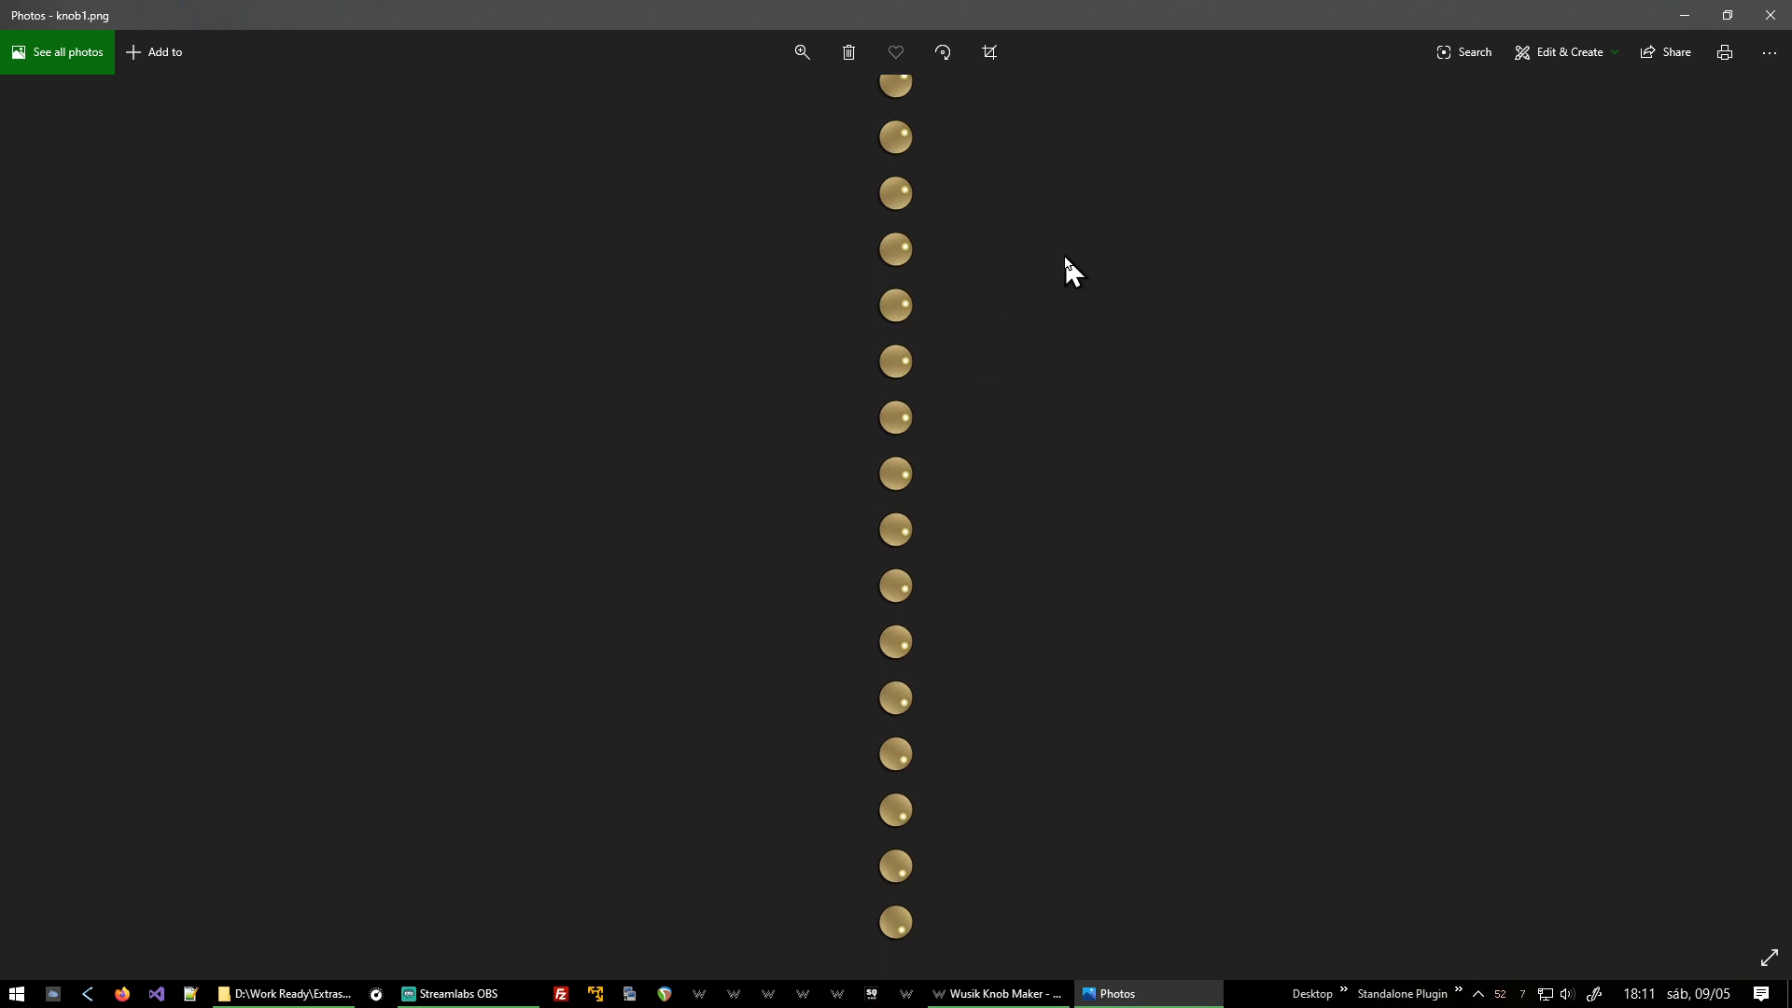
{"action": "left_click_drag", "start_coordinate": [1062, 254], "coordinate": [1100, 976]}
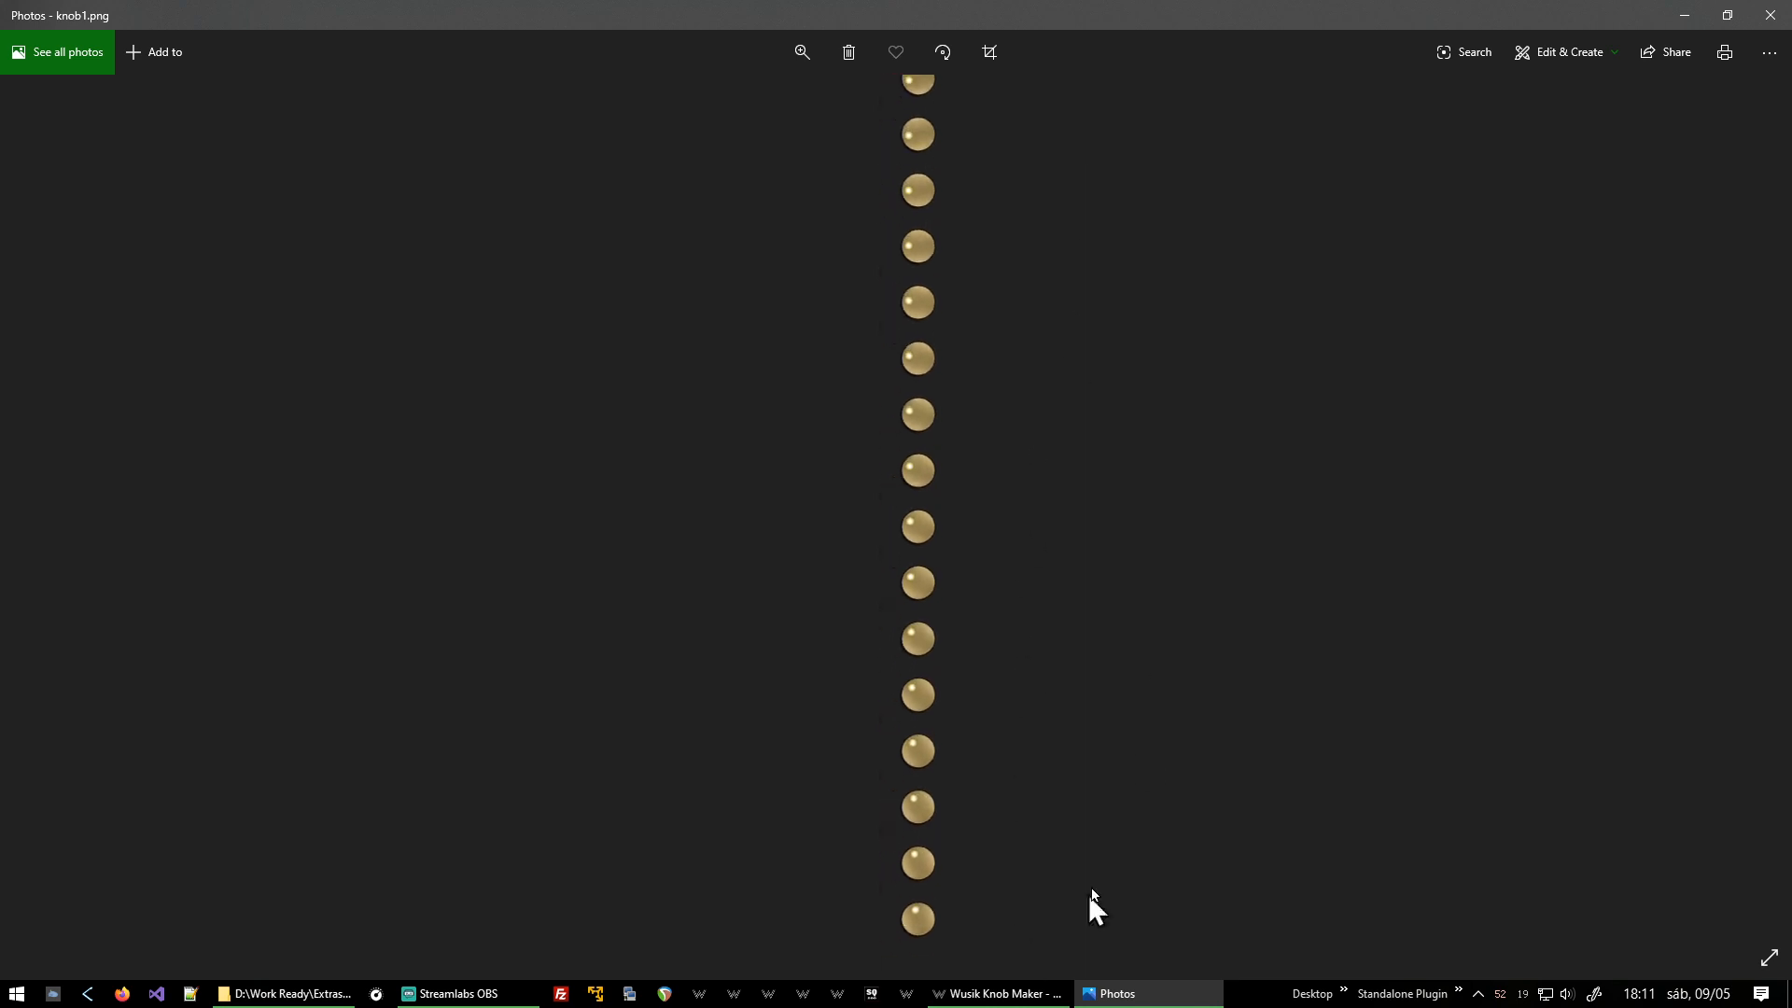
Set the Knob Setup step value to 0.02 for finer rotation frames.
{"action": "left_click", "coordinate": [1765, 23]}
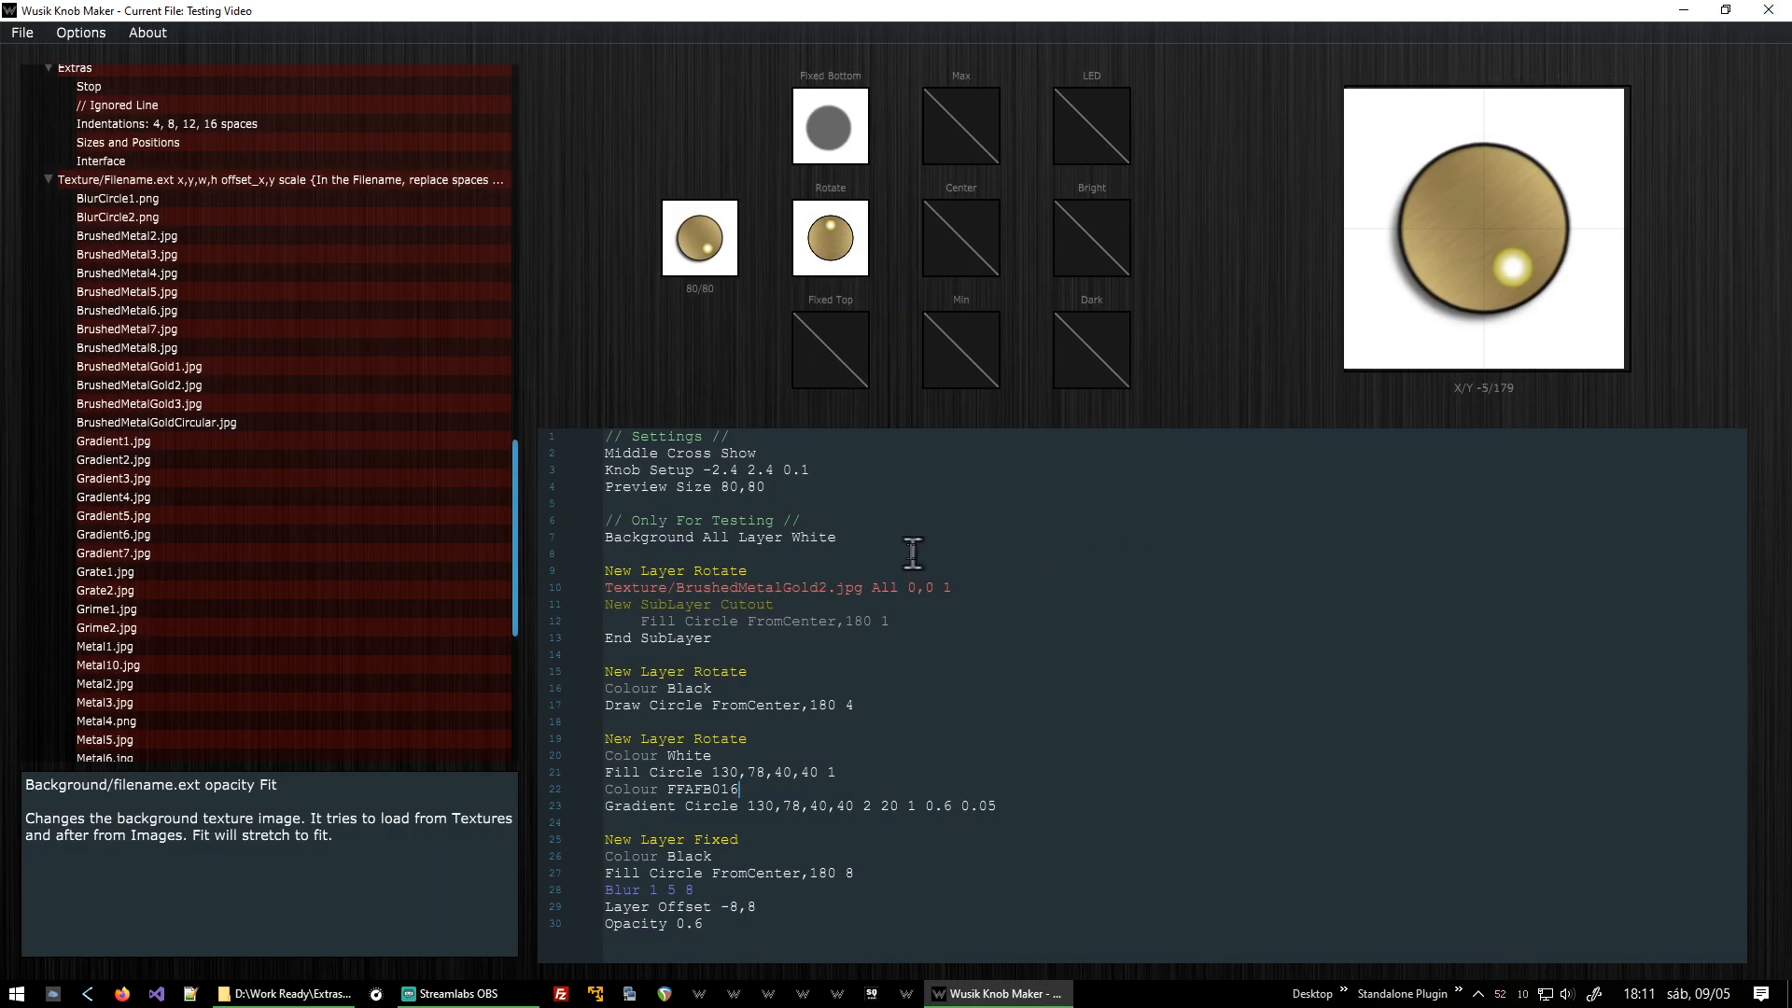
{"action": "left_click", "coordinate": [920, 457]}
{"action": "left_click", "coordinate": [926, 471]}
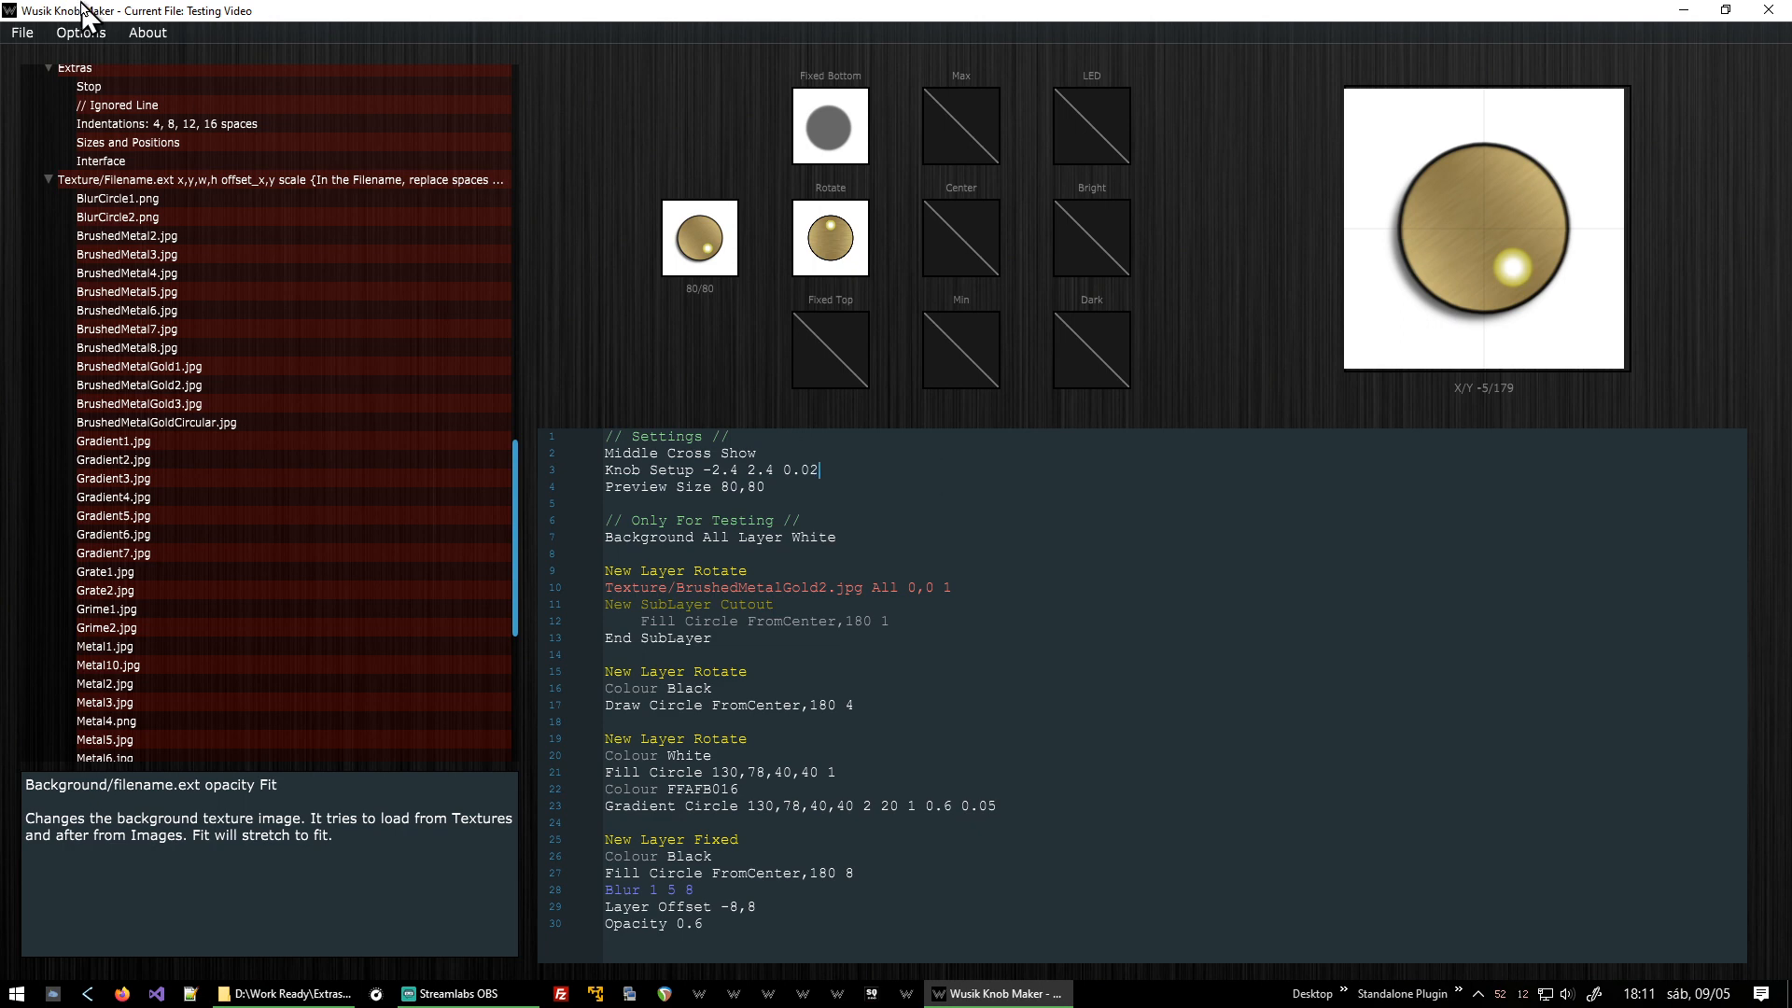
Export the knob as an animated PNG strip to c:\temp\knob1.png, replacing the existing file.
{"action": "left_click", "coordinate": [21, 33]}
{"action": "left_click", "coordinate": [75, 150]}
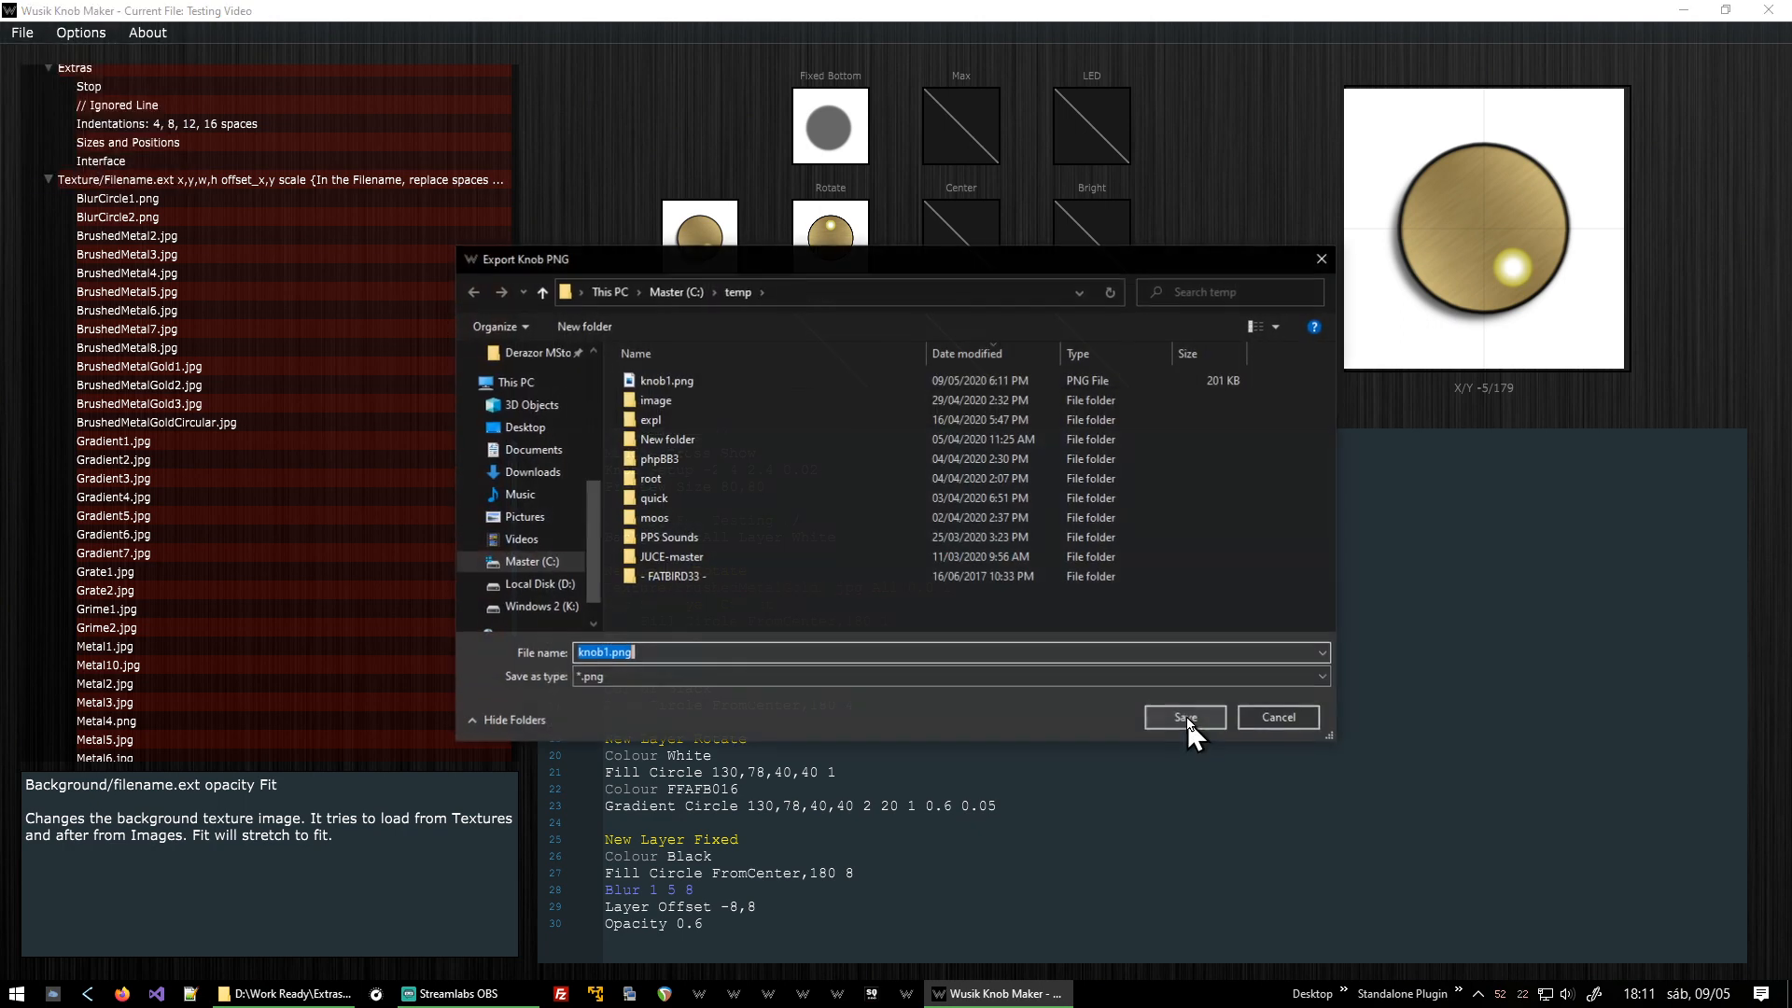
{"action": "left_click", "coordinate": [1185, 717]}
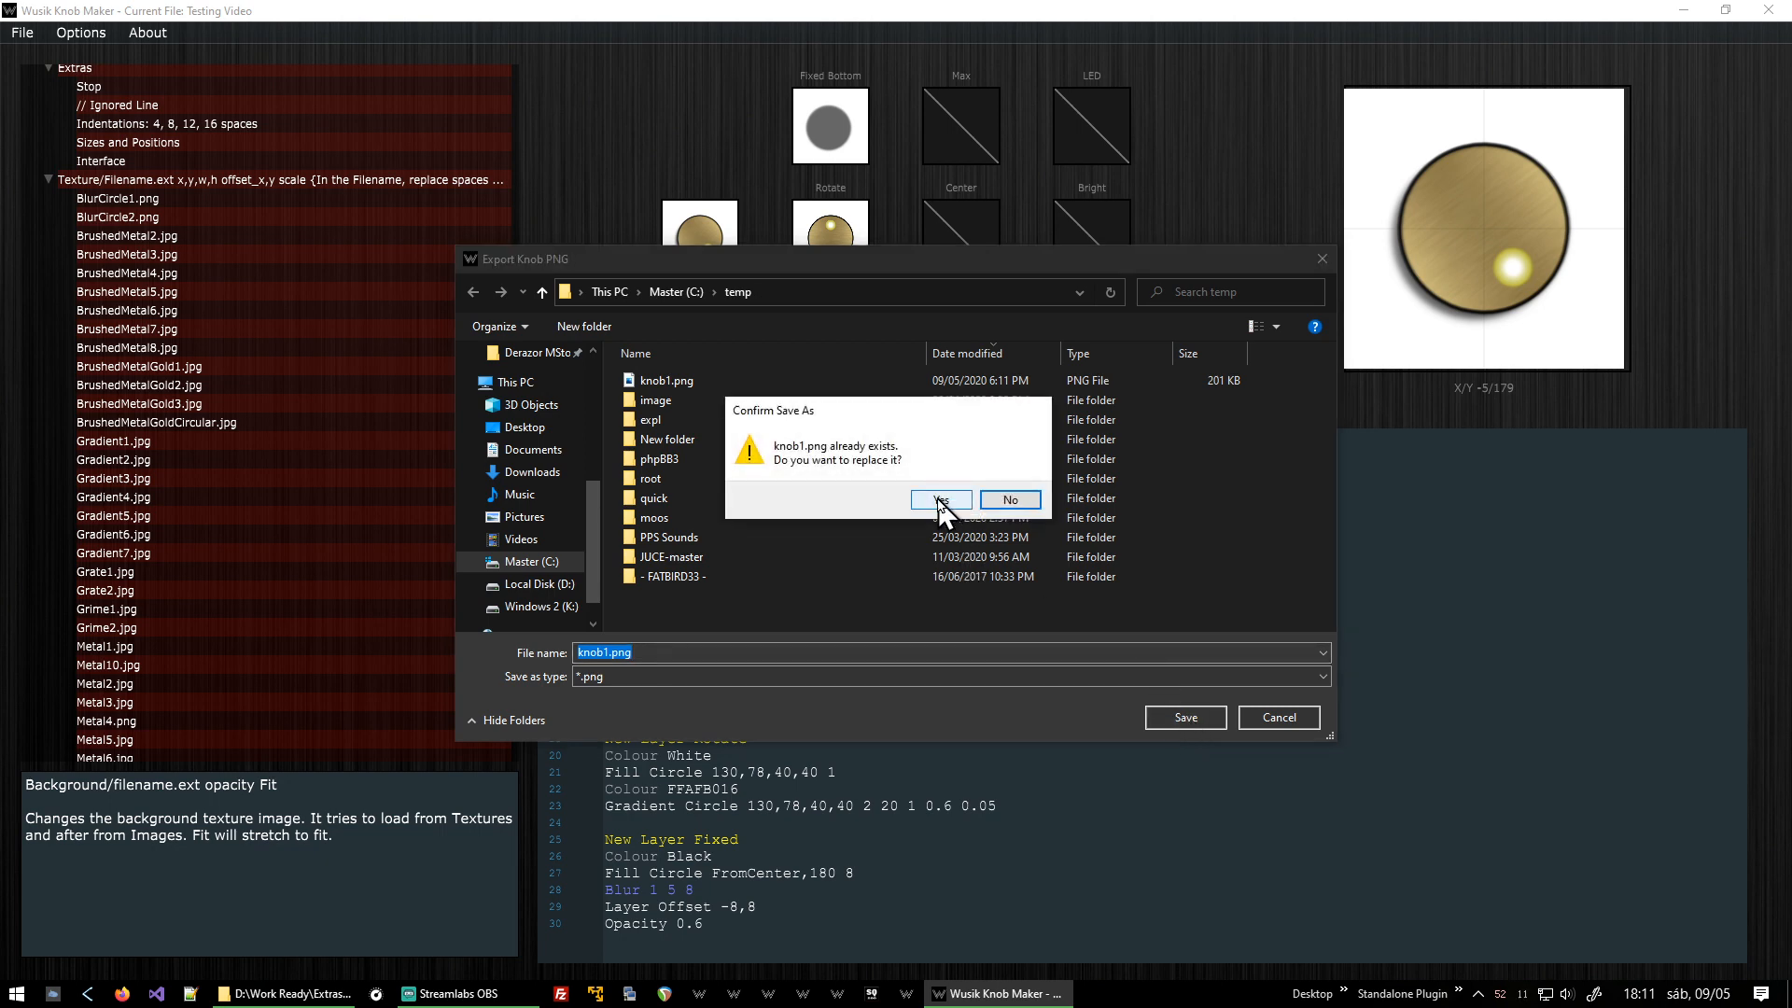
{"action": "left_click", "coordinate": [939, 500]}
Open c:\temp\knob1.png in Photos, scroll through the exported frames, and close it.
{"action": "key", "text": "super+r"}
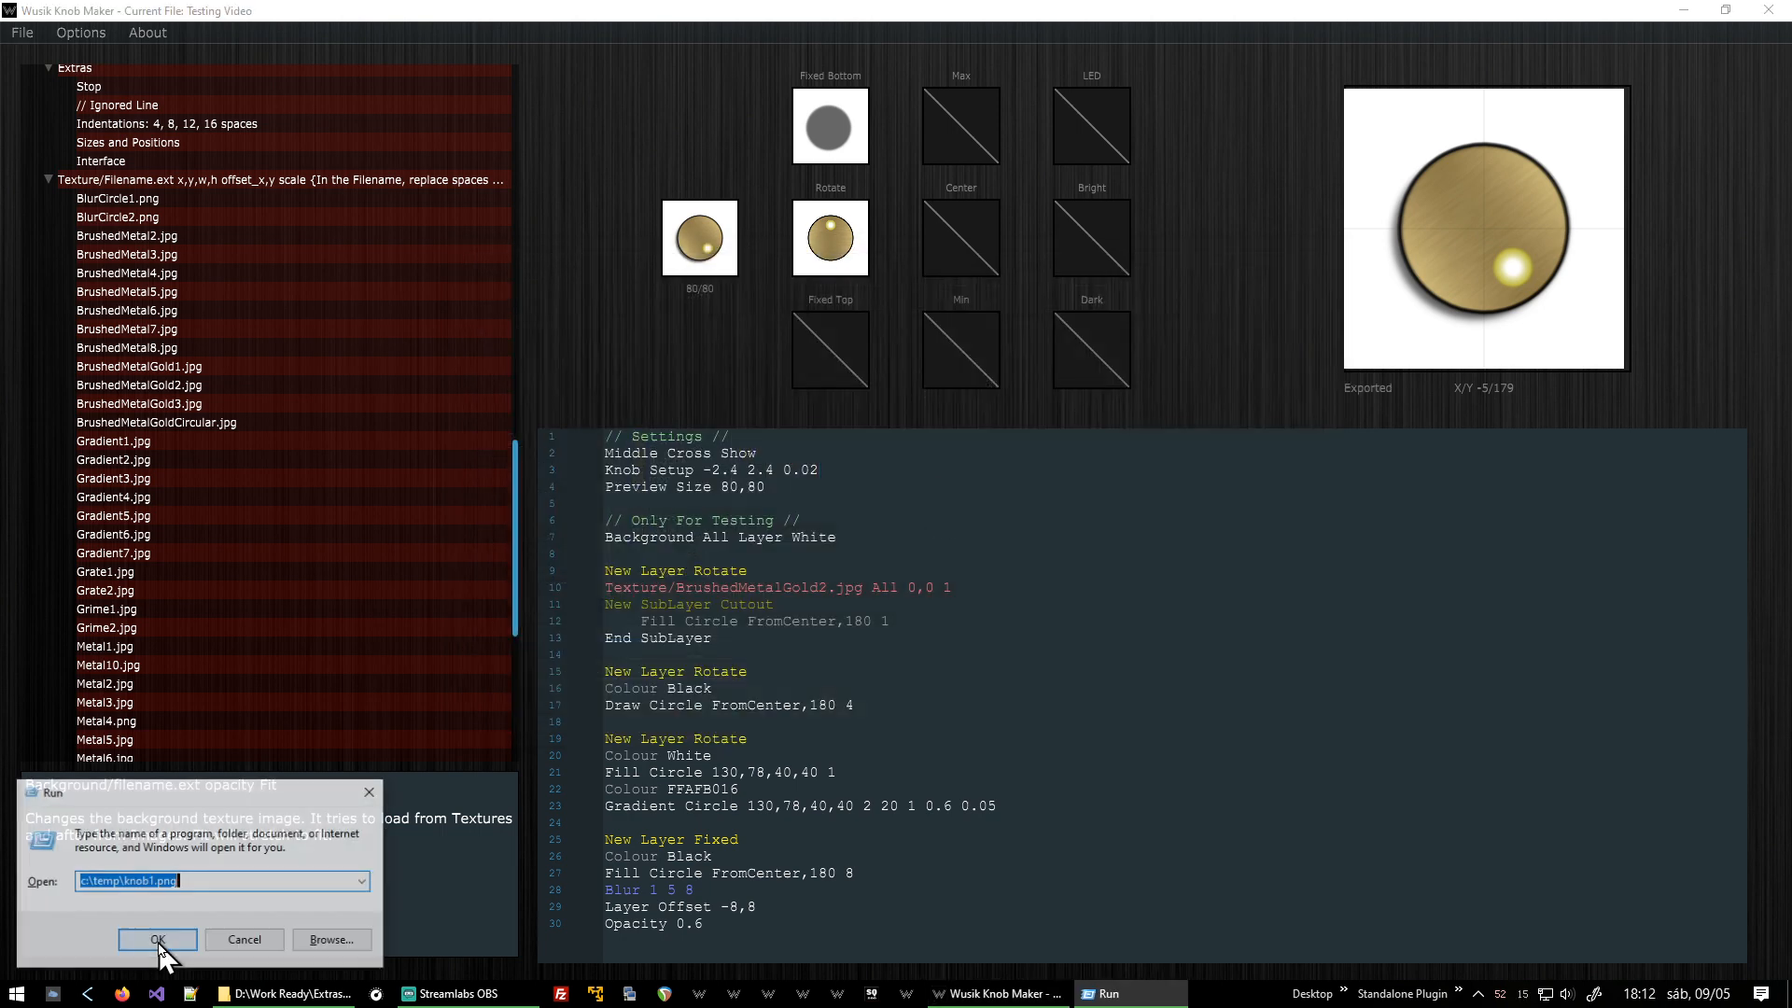
{"action": "left_click", "coordinate": [159, 943]}
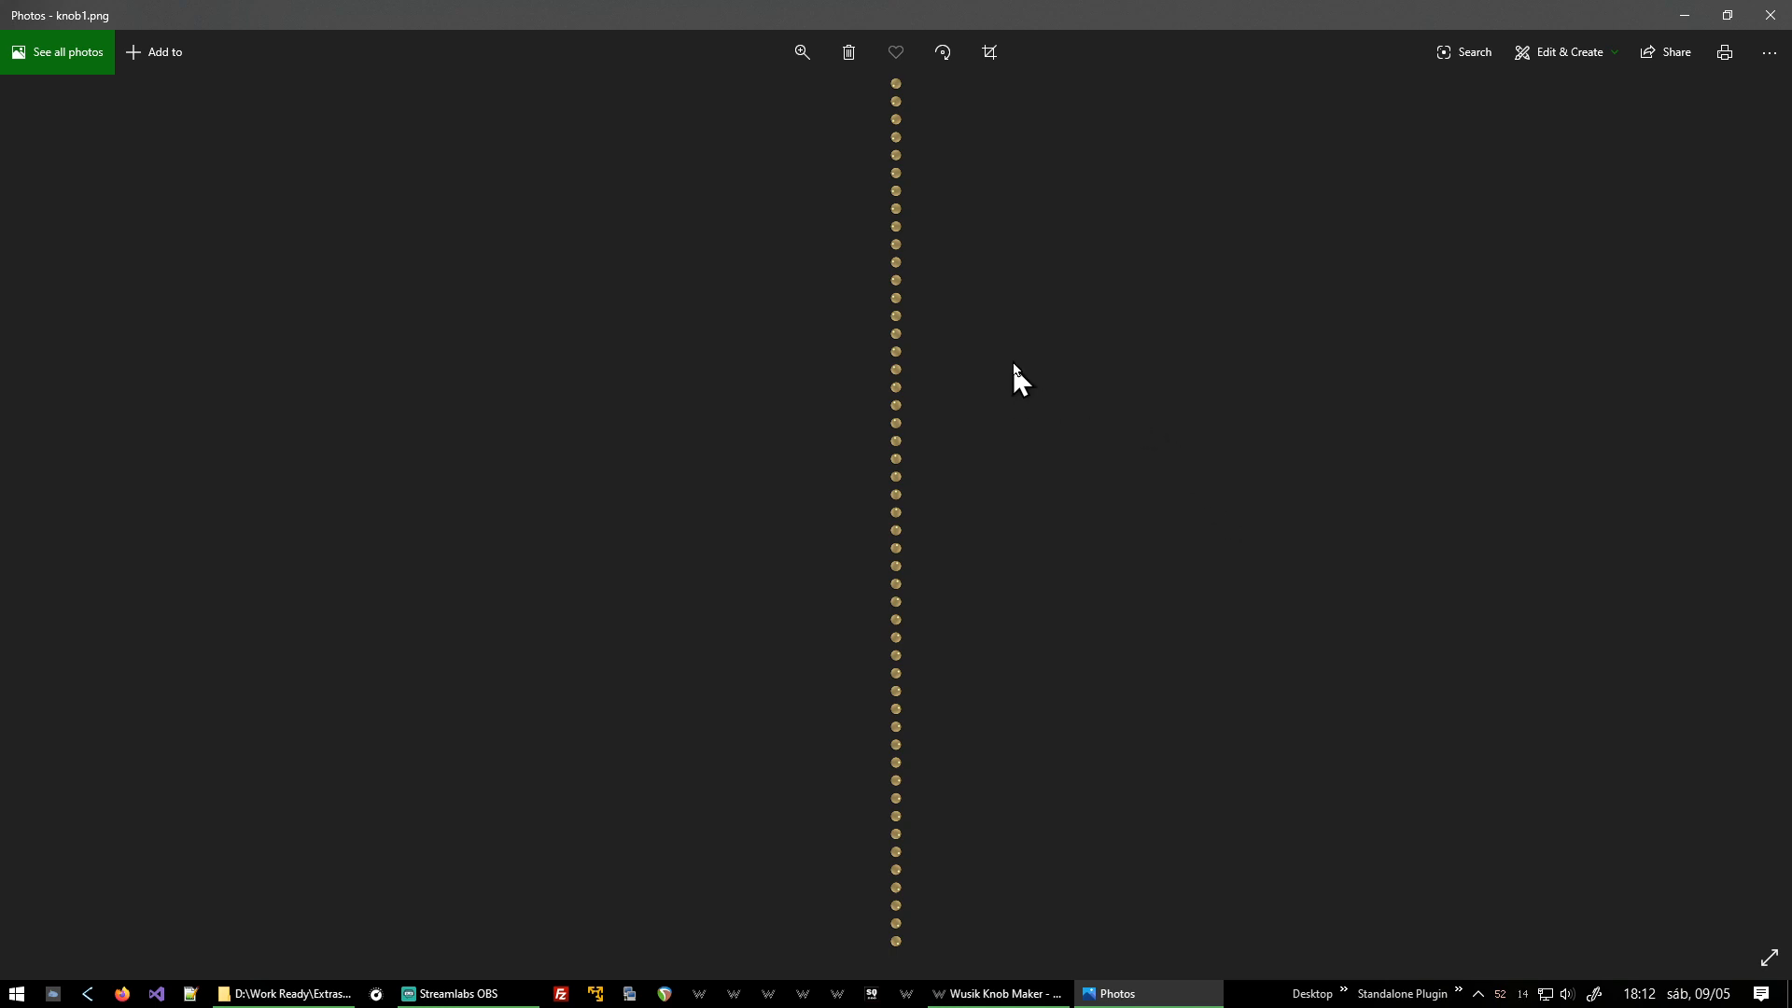
{"action": "scroll", "coordinate": [1082, 551], "scroll_direction": "up", "scroll_amount": 2}
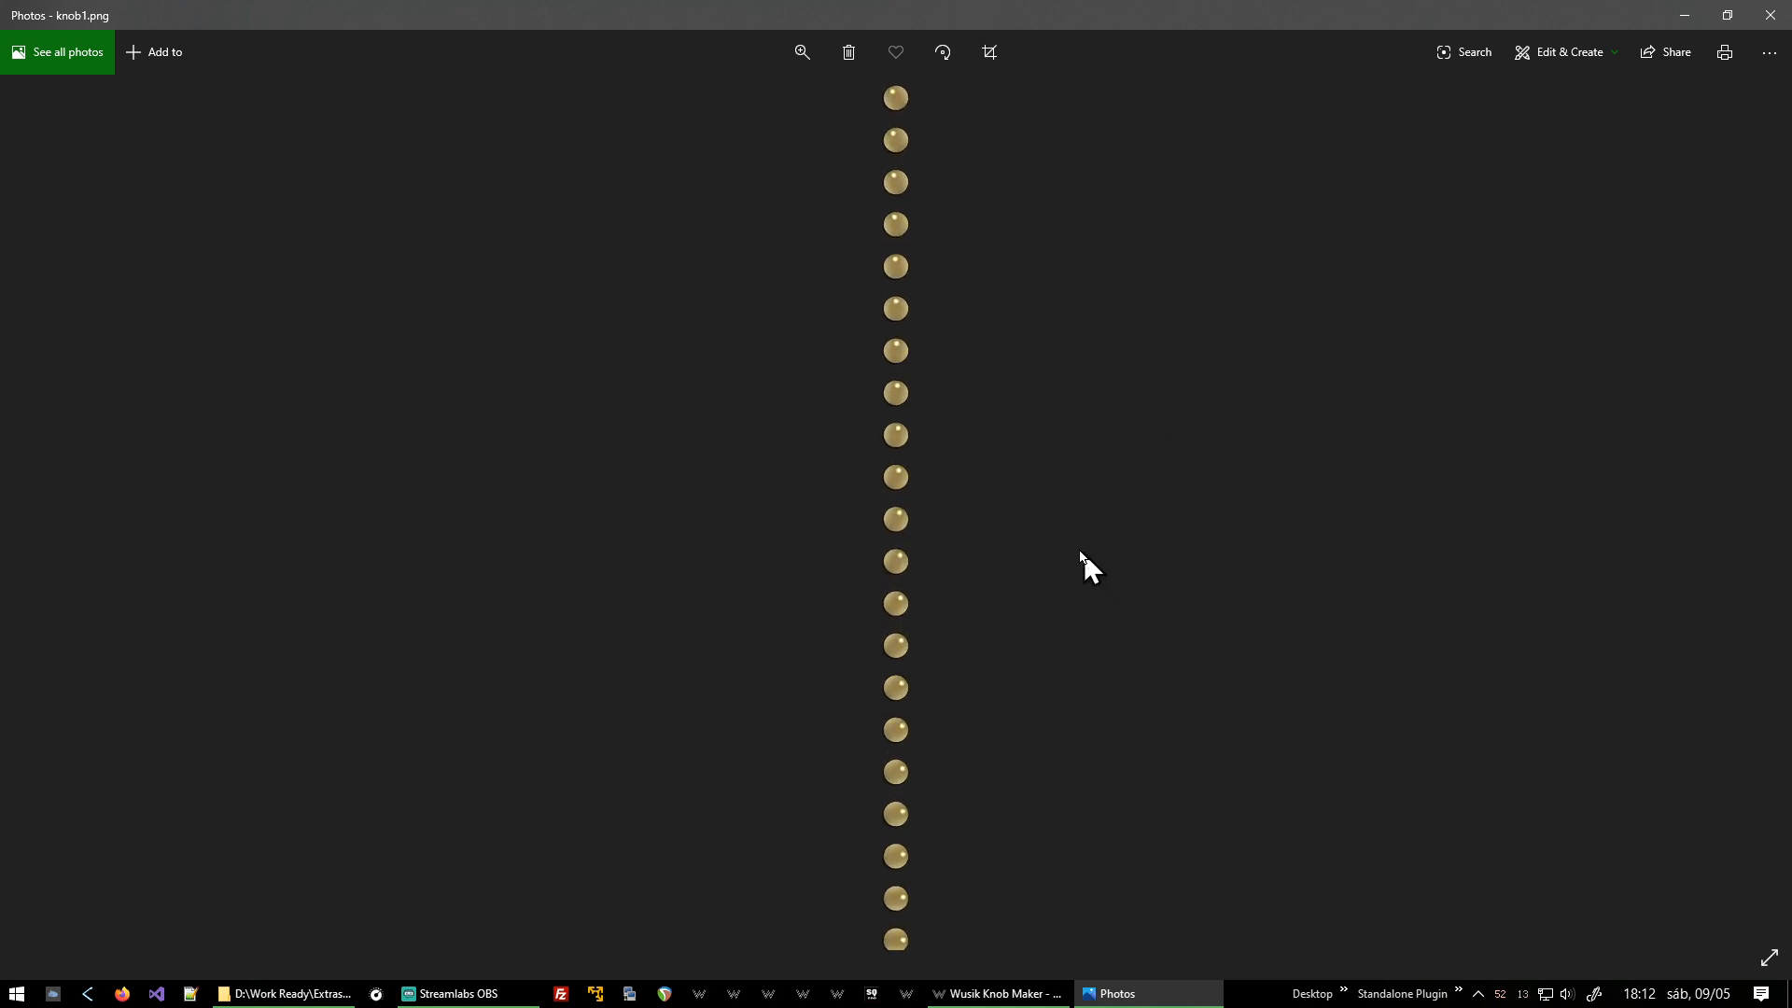
{"action": "scroll", "coordinate": [1038, 373], "scroll_direction": "up", "scroll_amount": 1}
{"action": "left_click_drag", "start_coordinate": [1031, 434], "coordinate": [1003, 738]}
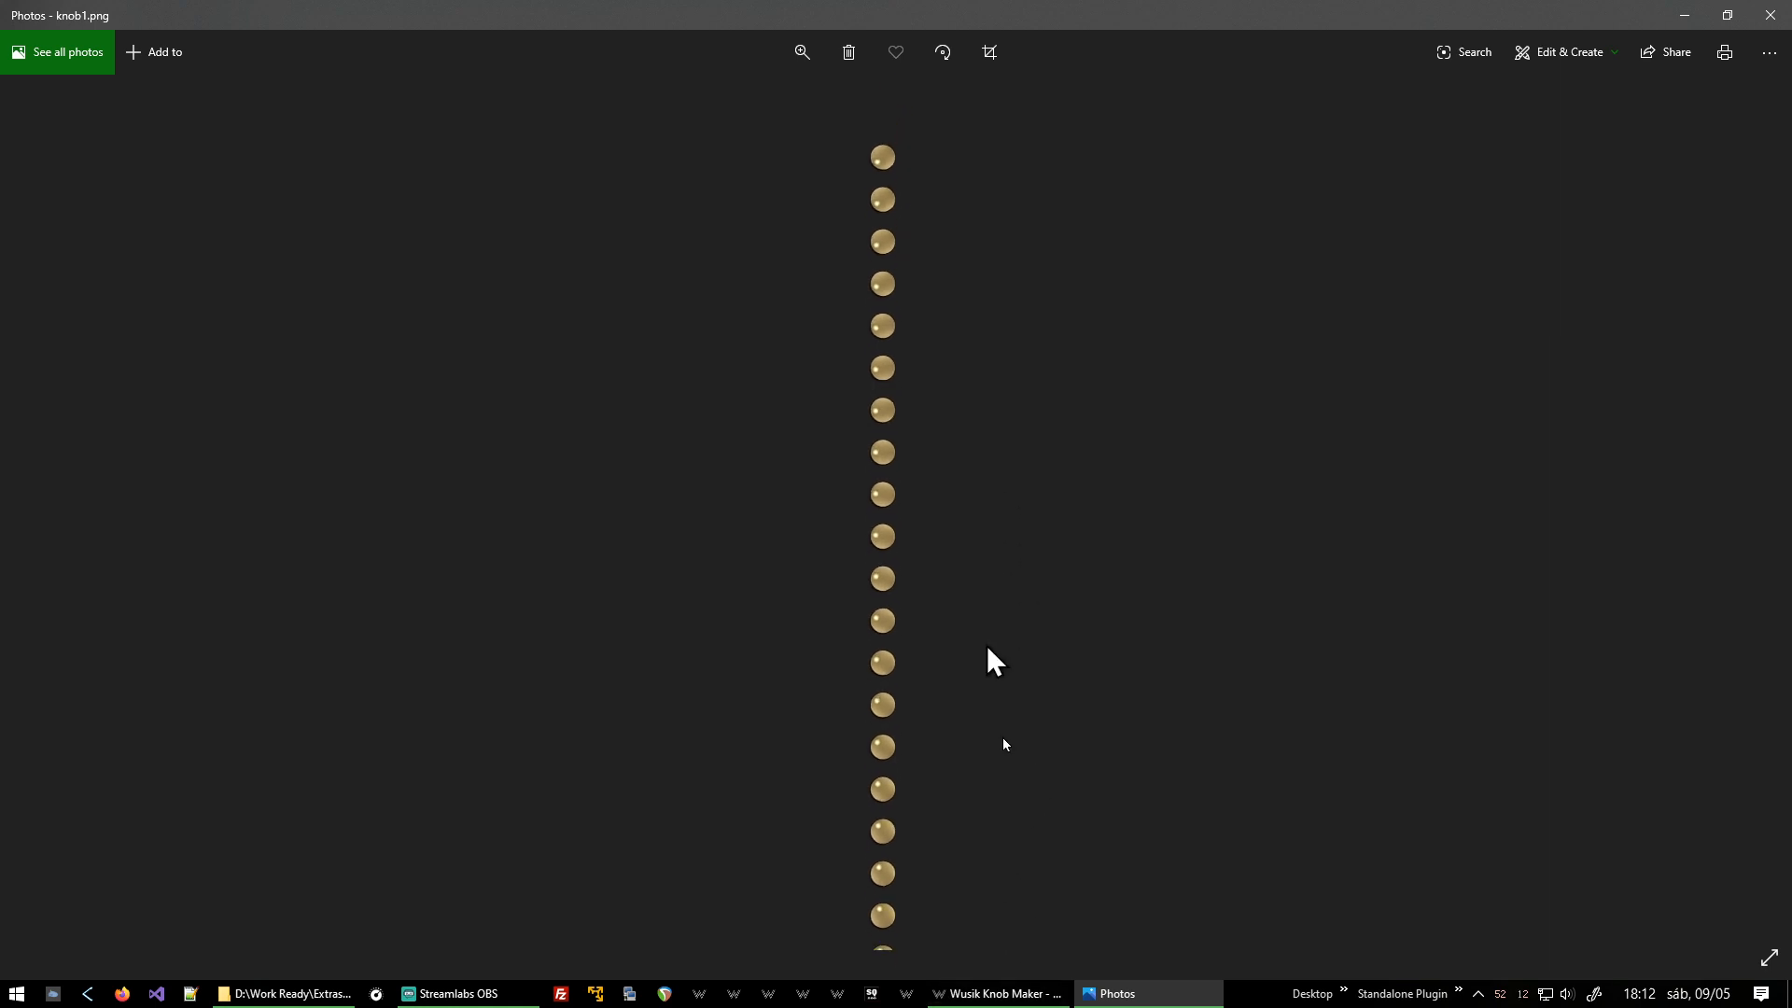
{"action": "left_click_drag", "start_coordinate": [1017, 798], "coordinate": [999, 126]}
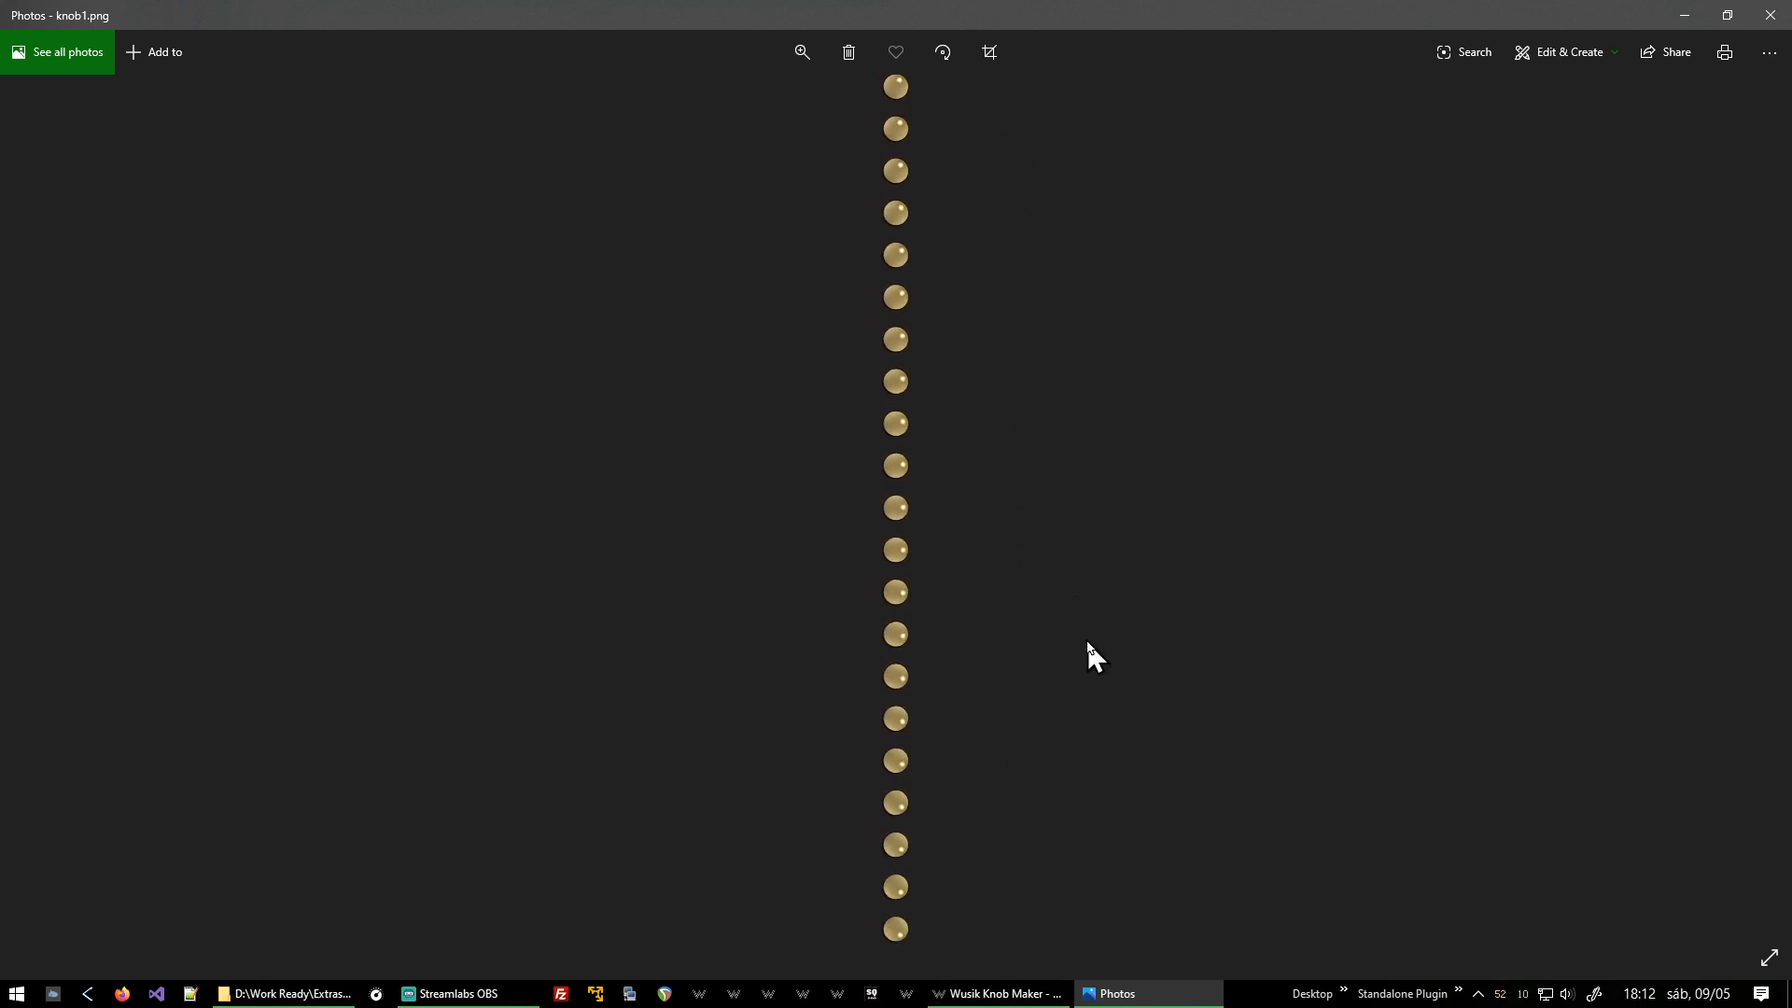
{"action": "key", "text": "alt+F4"}
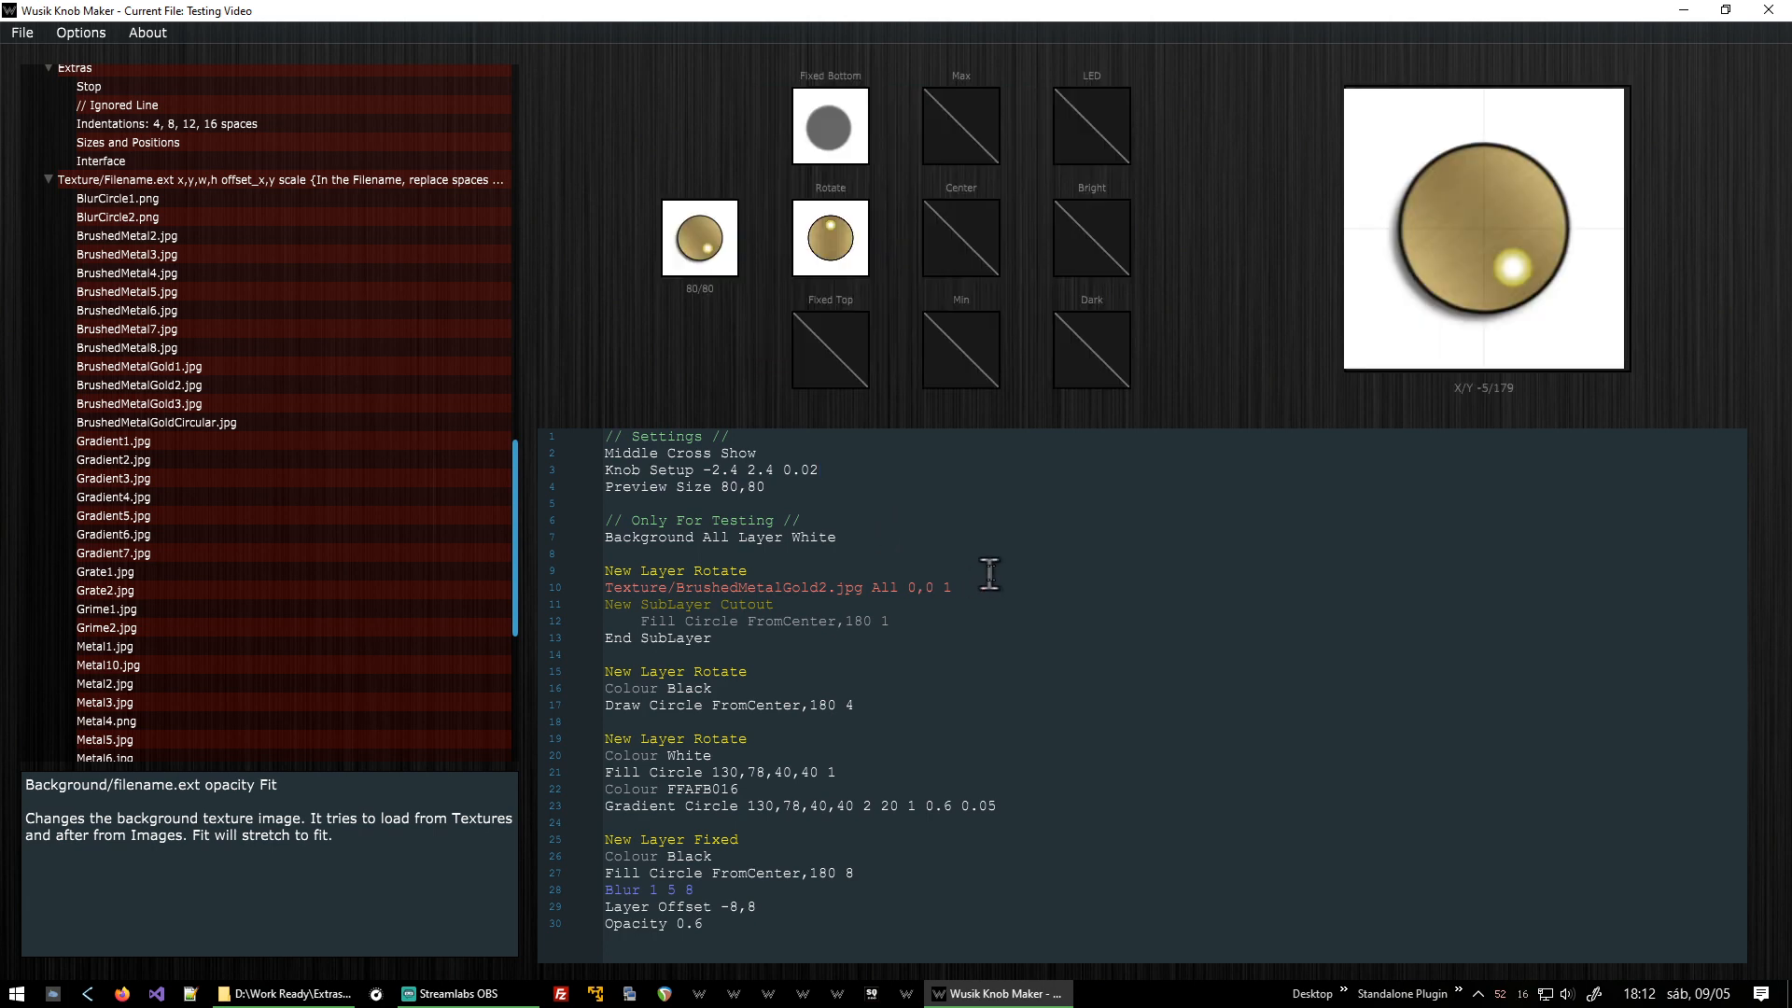
Export the knob as a static PNG over c:\temp\knob1.png.
{"action": "left_click", "coordinate": [17, 25]}
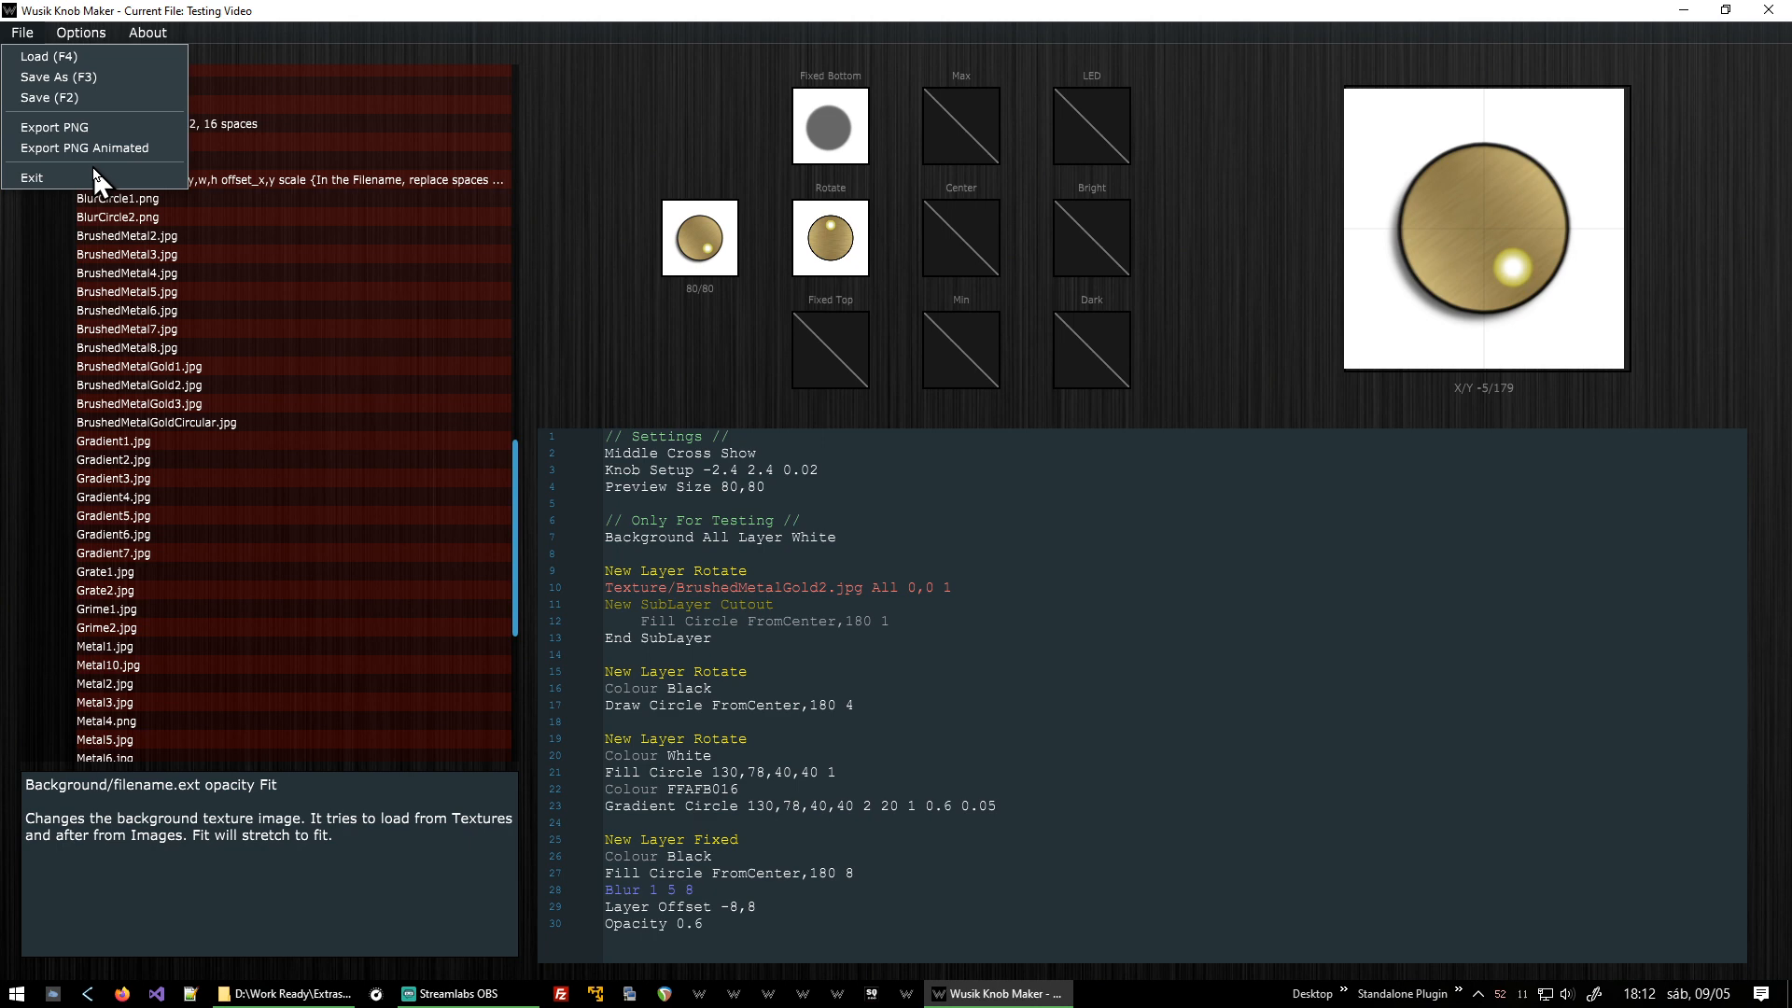
{"action": "left_click", "coordinate": [54, 127]}
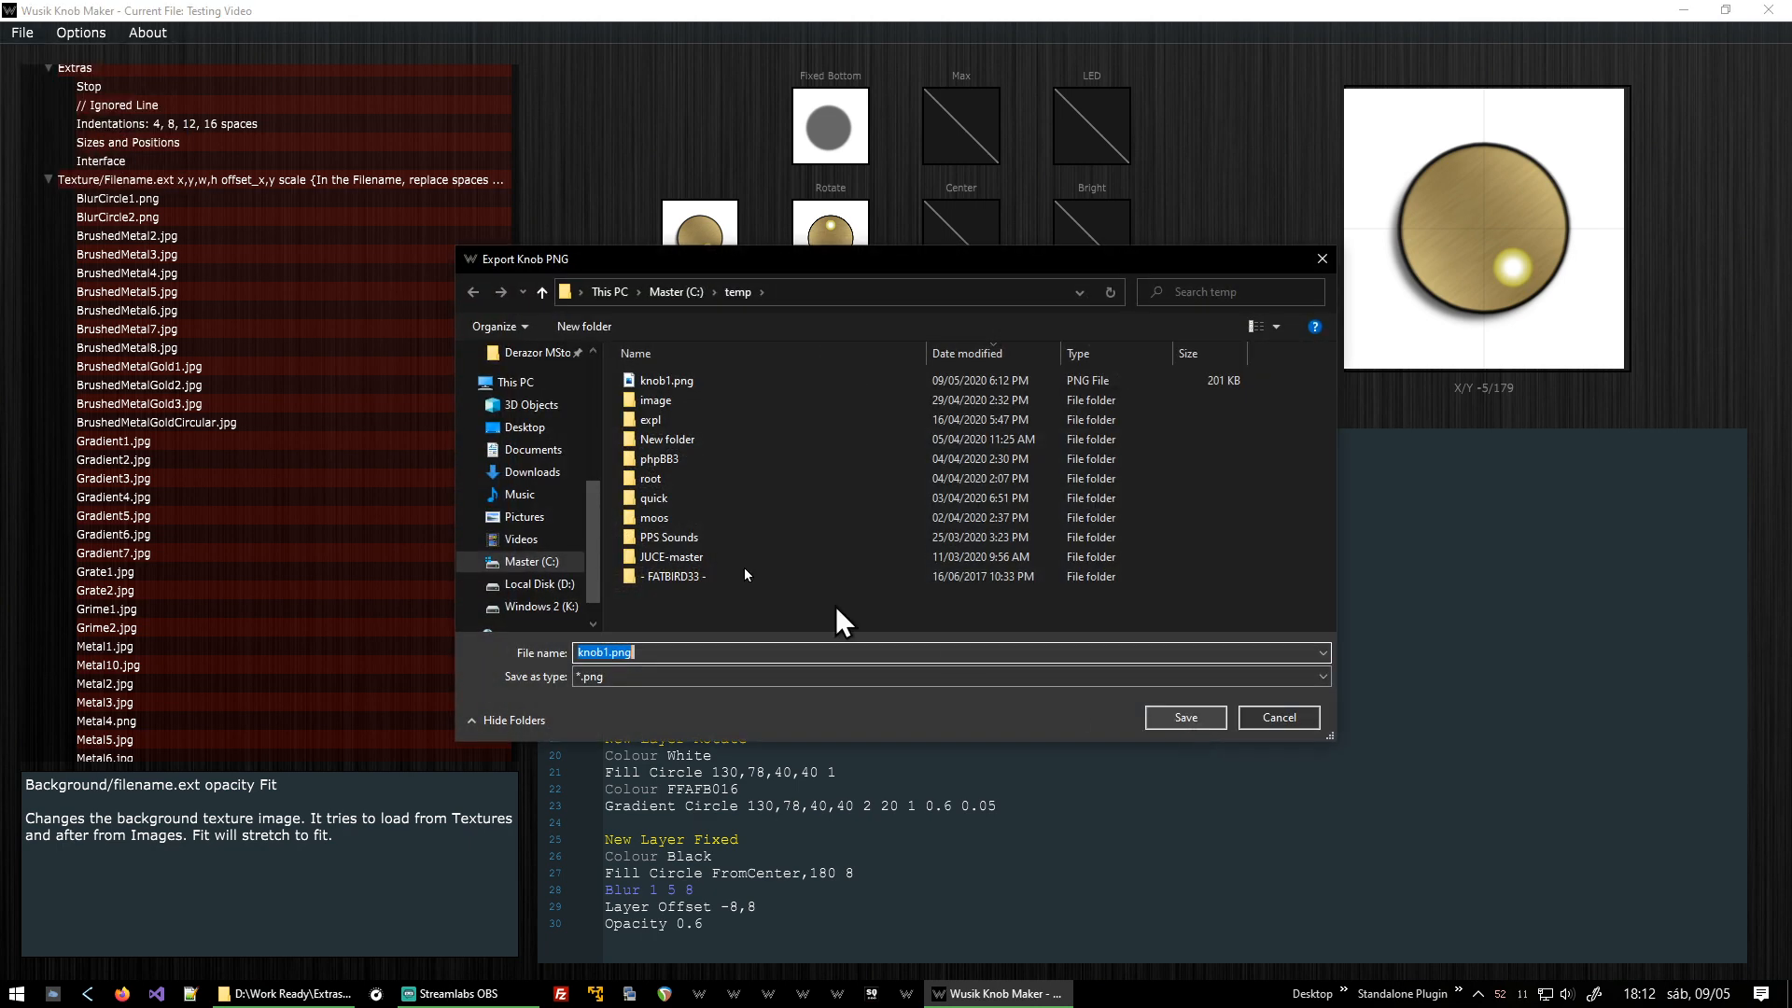
{"action": "left_click", "coordinate": [1185, 717]}
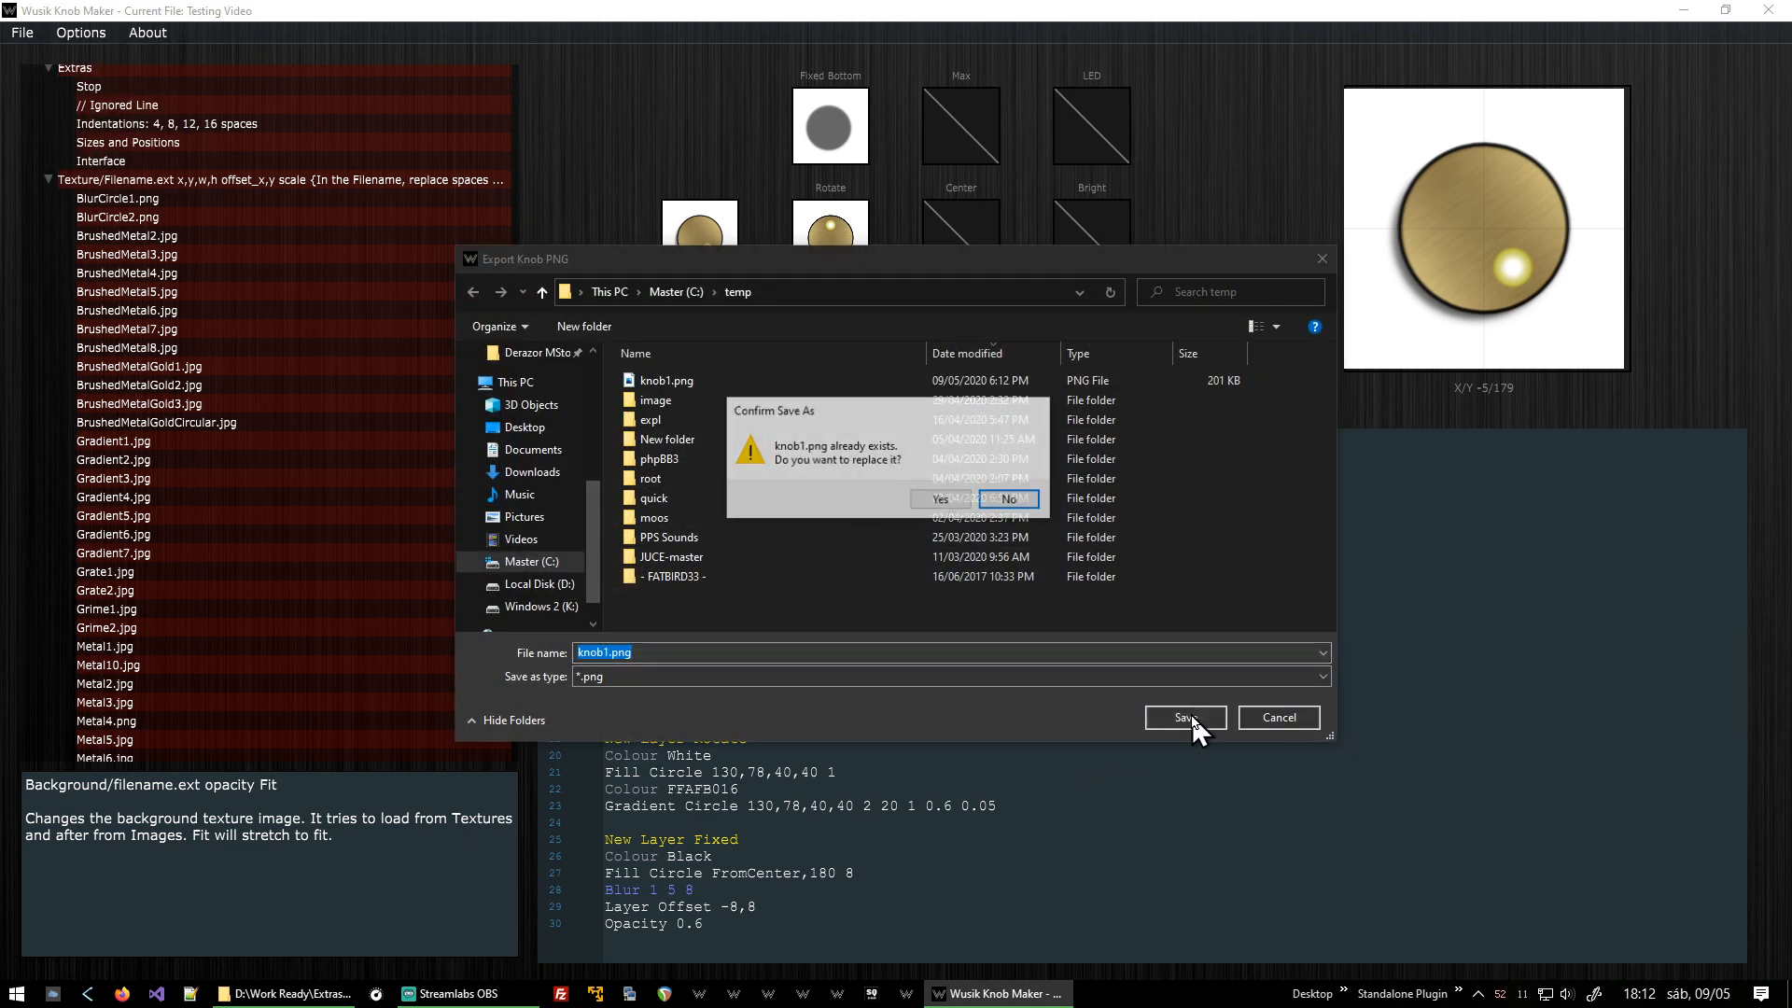
{"action": "left_click", "coordinate": [941, 500]}
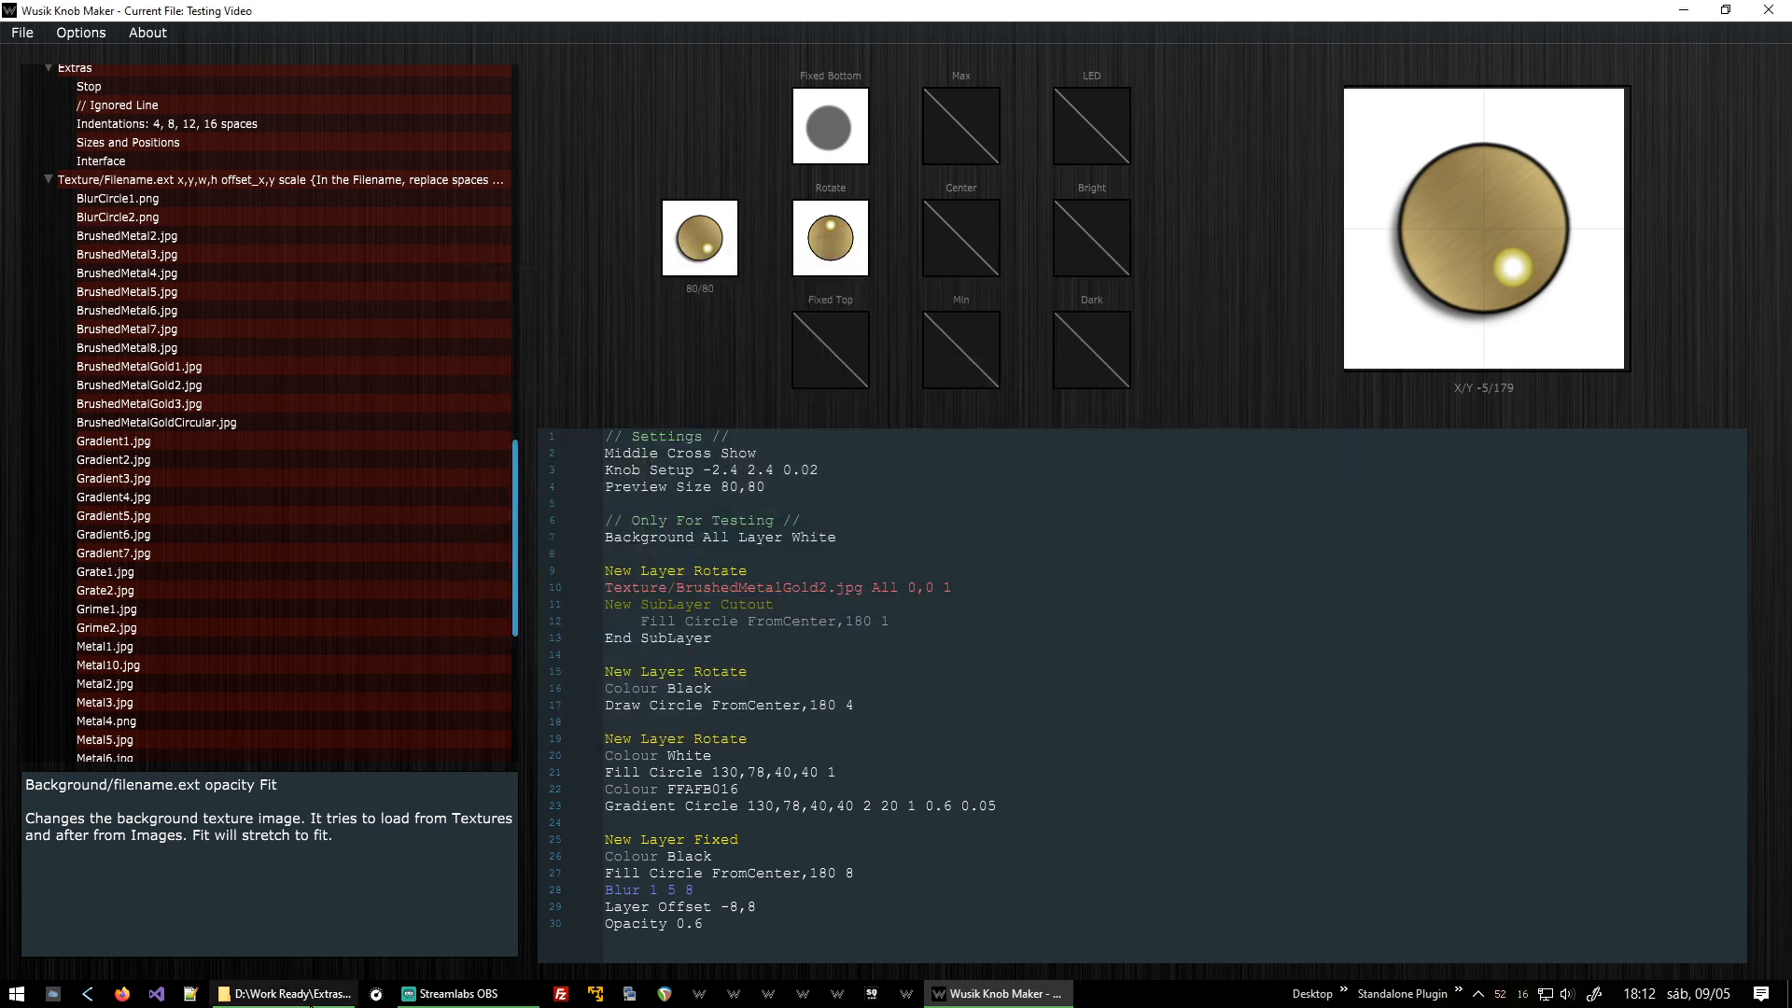
Try to open c:\temp\knob1.png from the Run box, then dismiss it.
{"action": "key", "text": "super+r"}
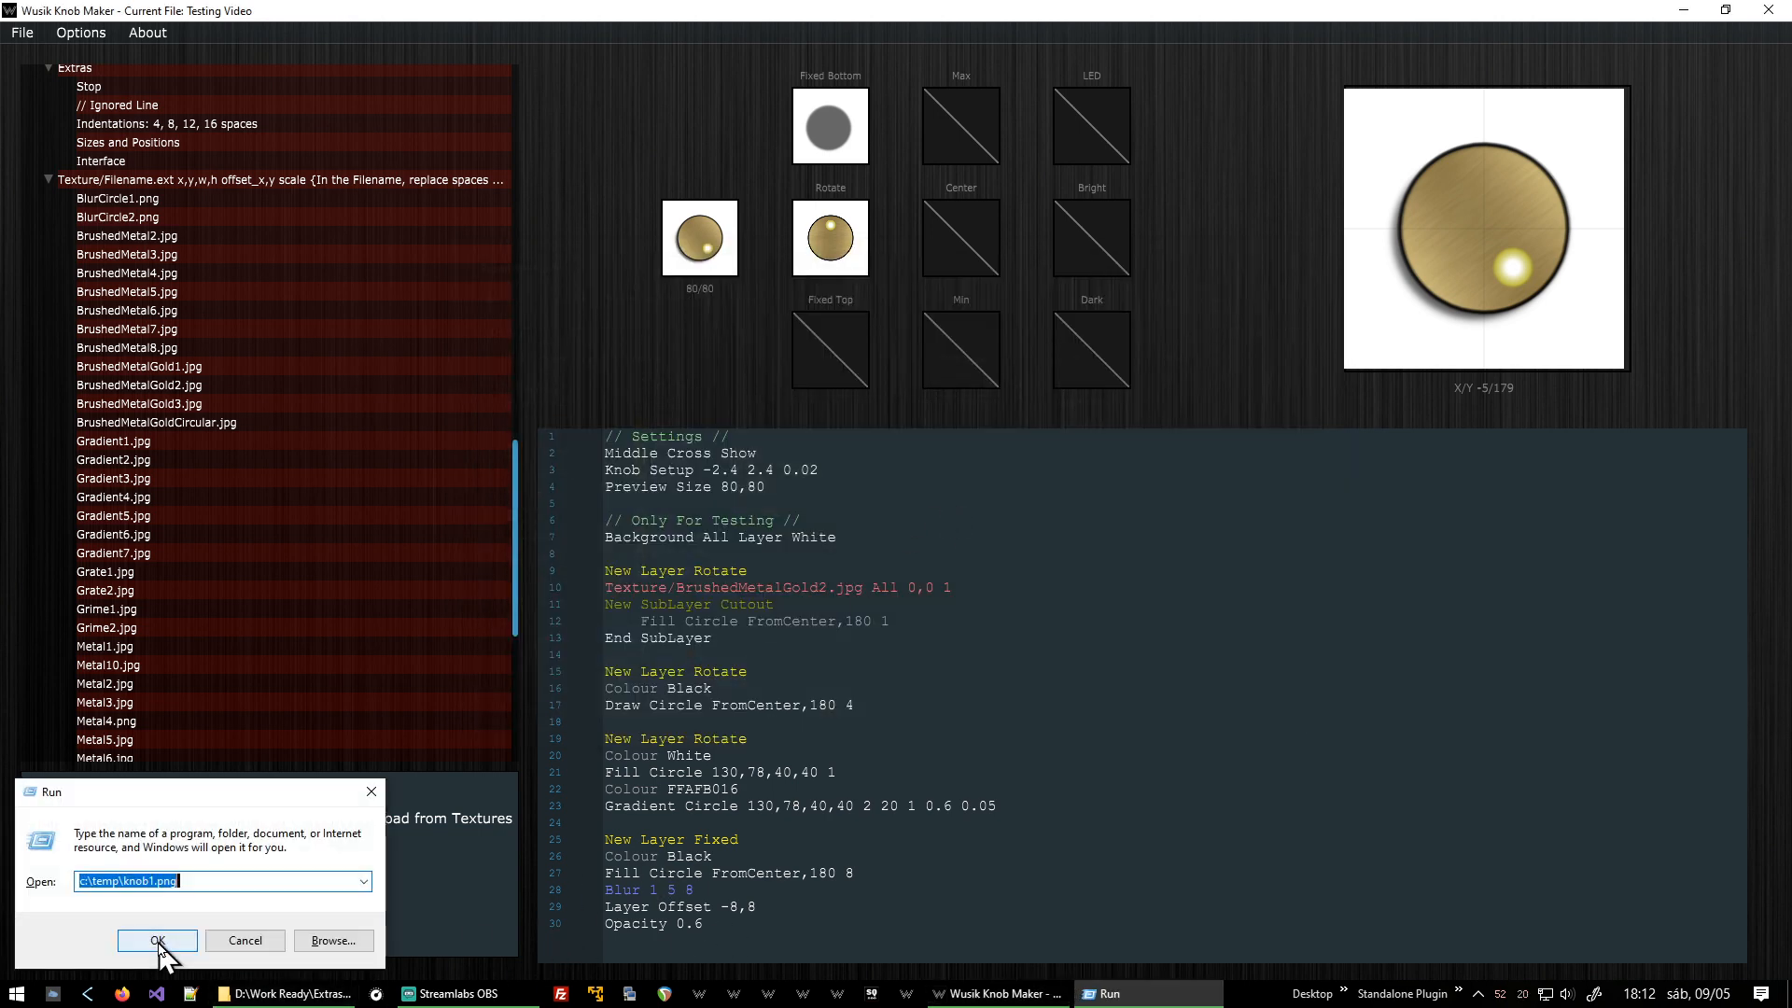
{"action": "left_click", "coordinate": [151, 940]}
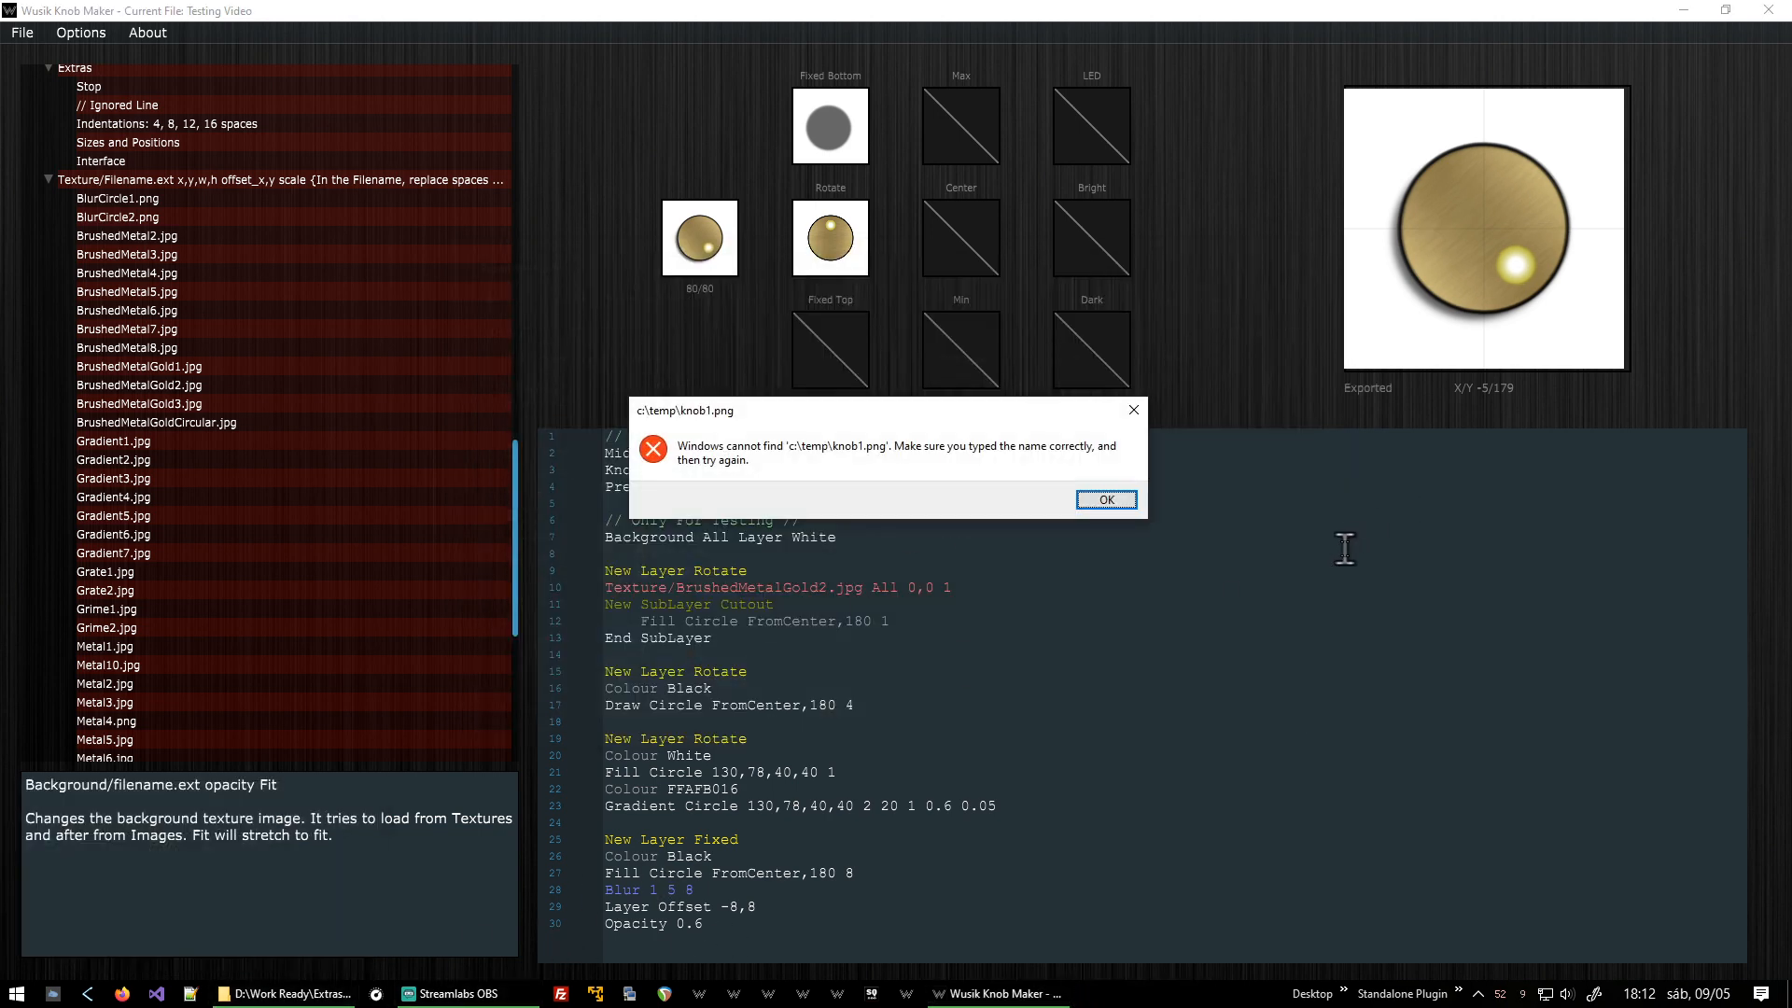
{"action": "key", "text": "Return"}
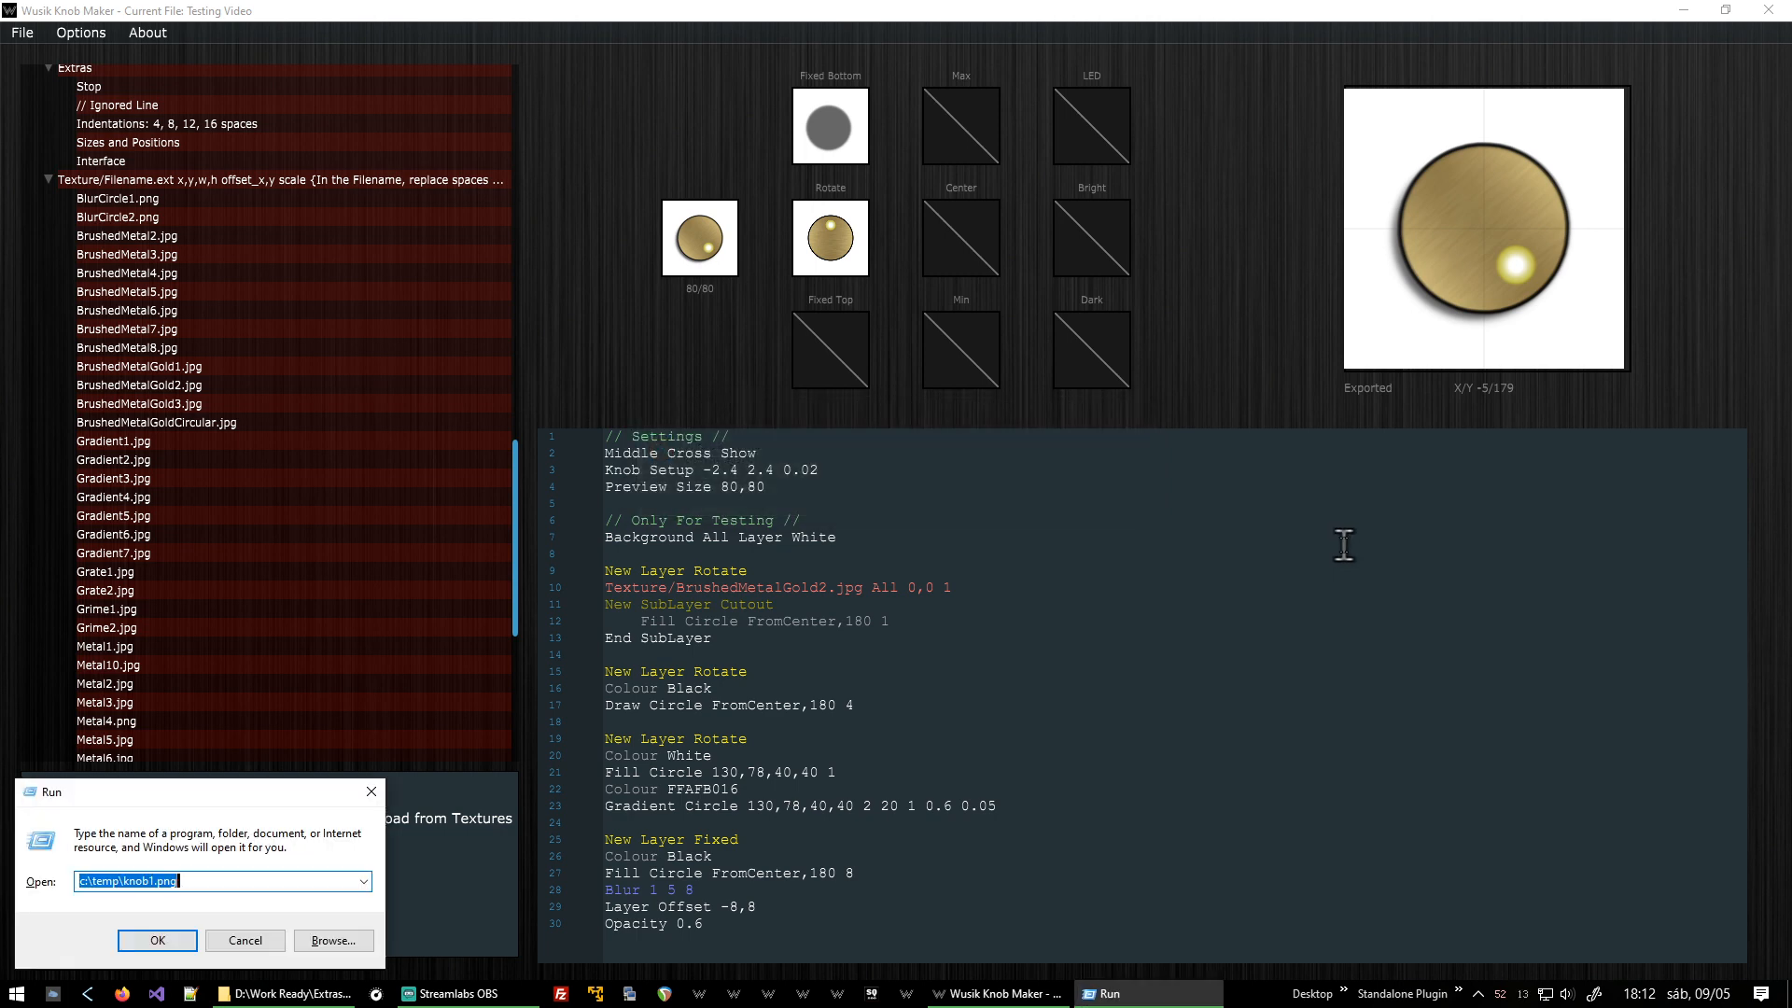
{"action": "key", "text": "End"}
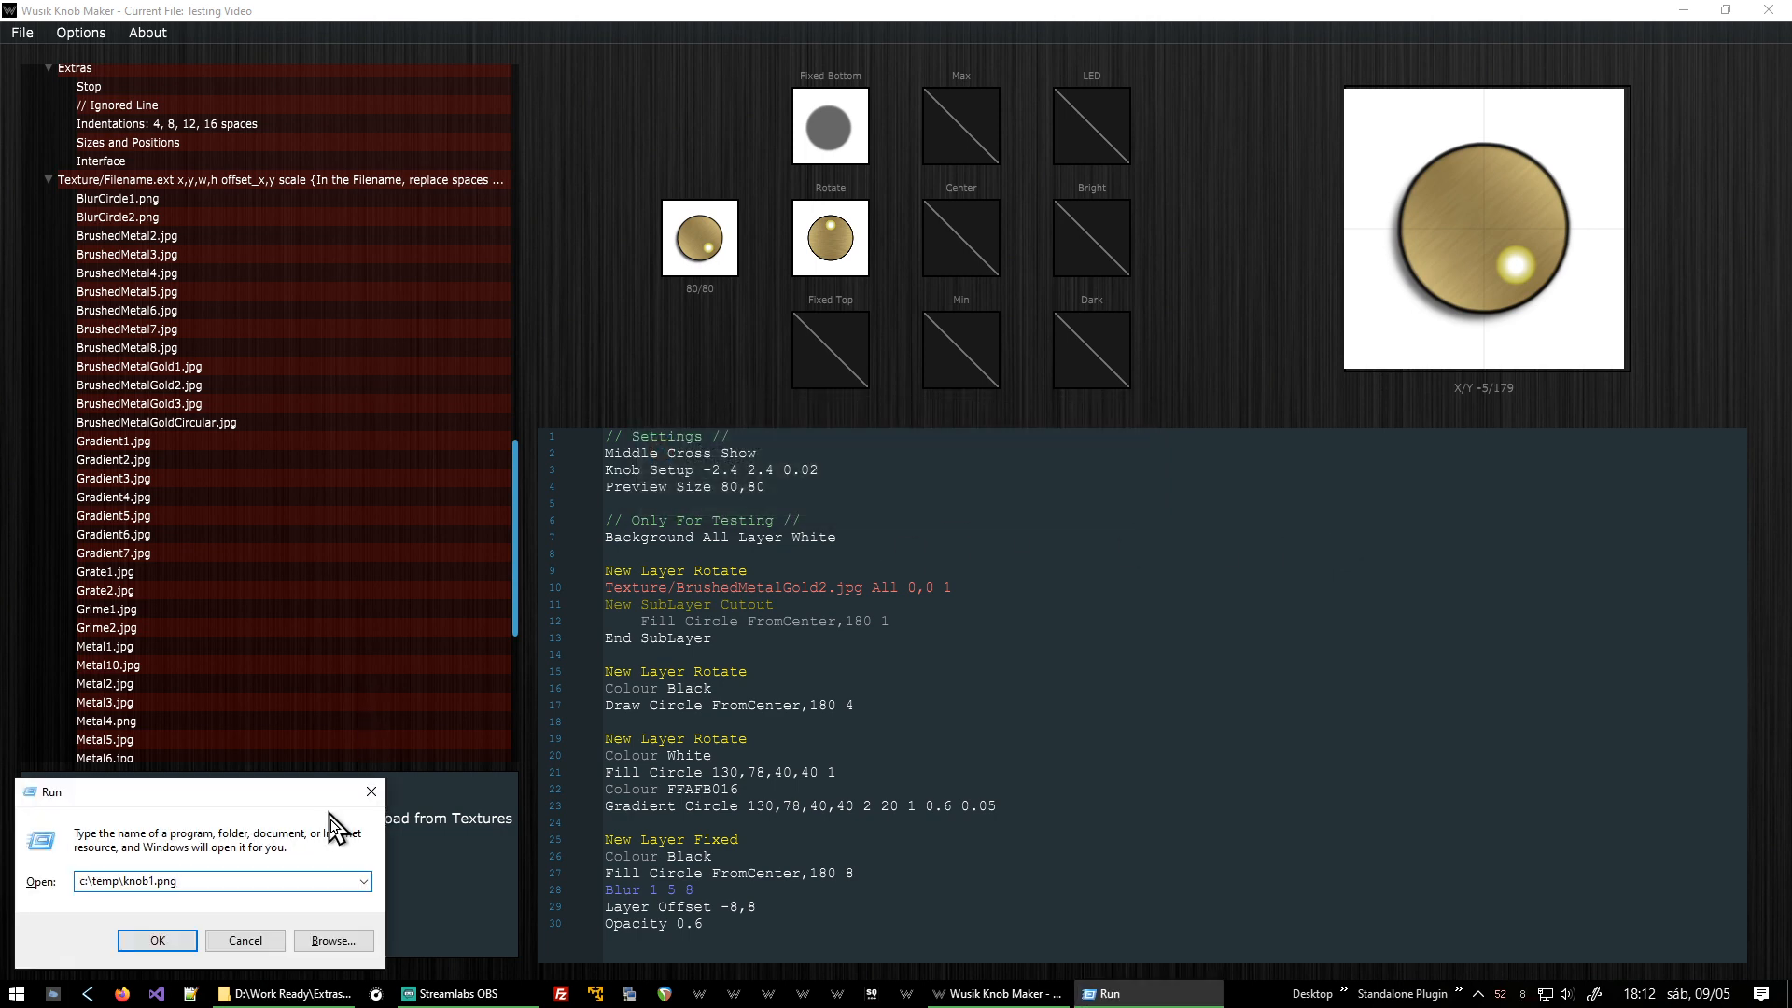
{"action": "left_click", "coordinate": [246, 940]}
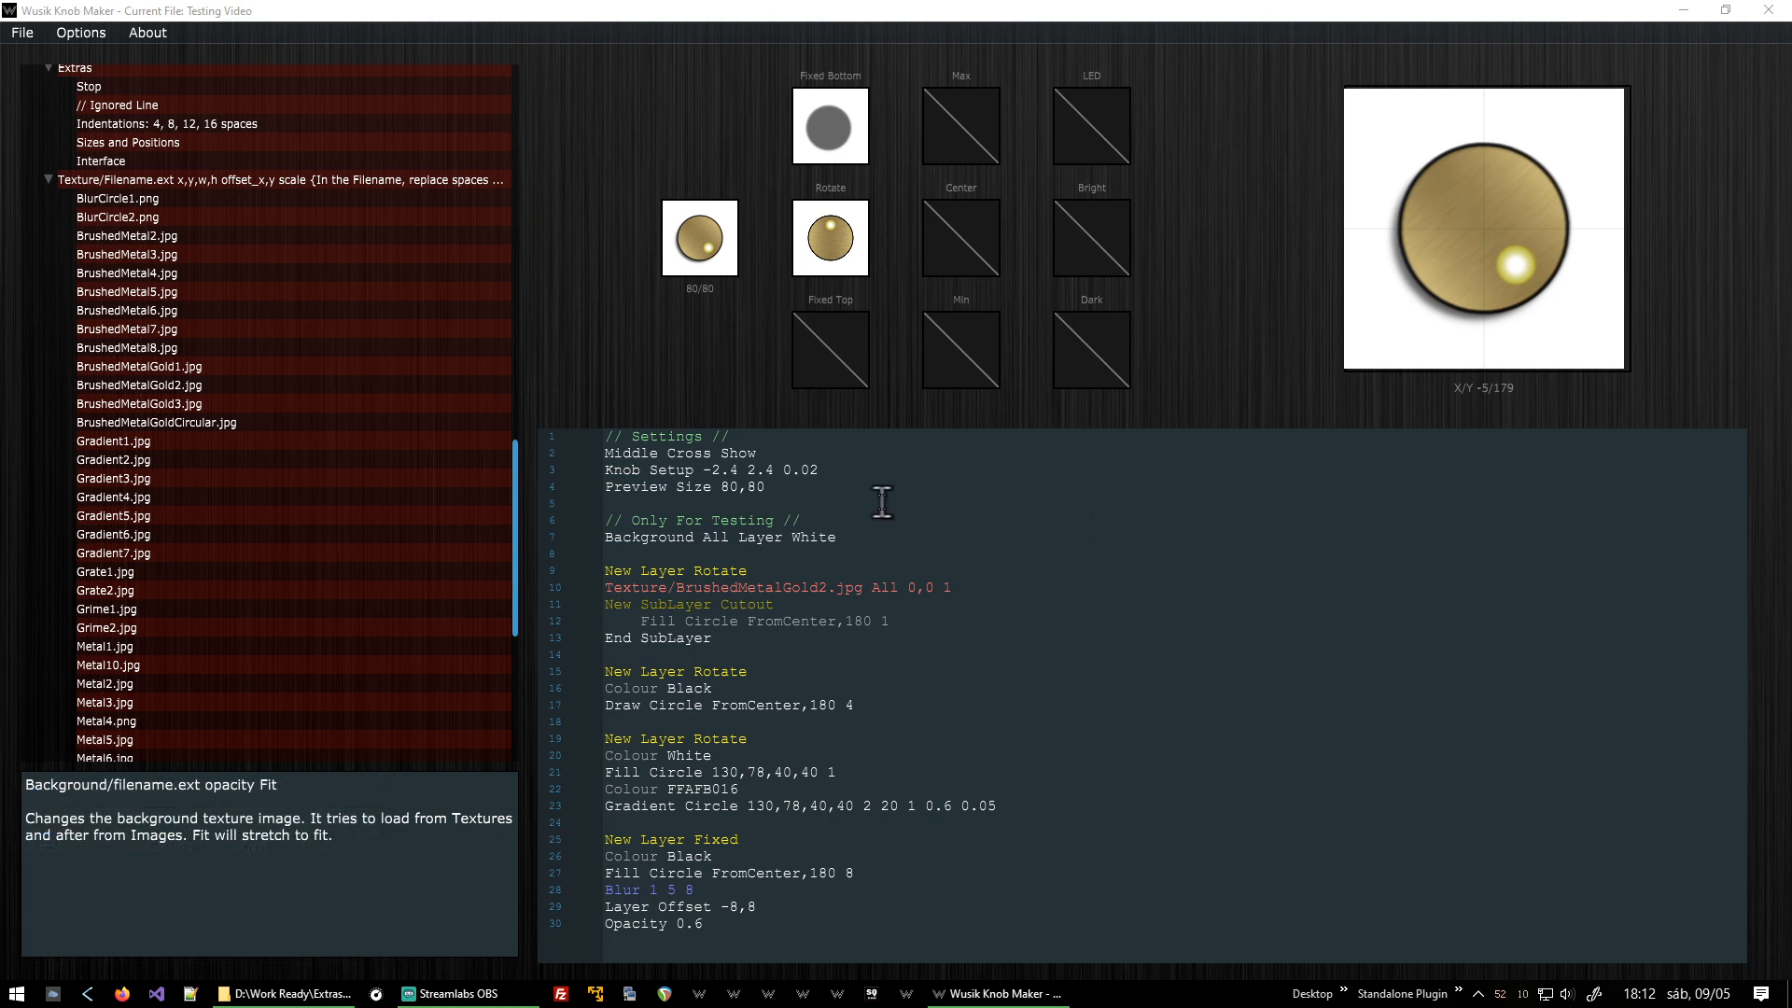
Re-export the animated PNG strip over c:\temp\knob1.png.
{"action": "left_click", "coordinate": [883, 464]}
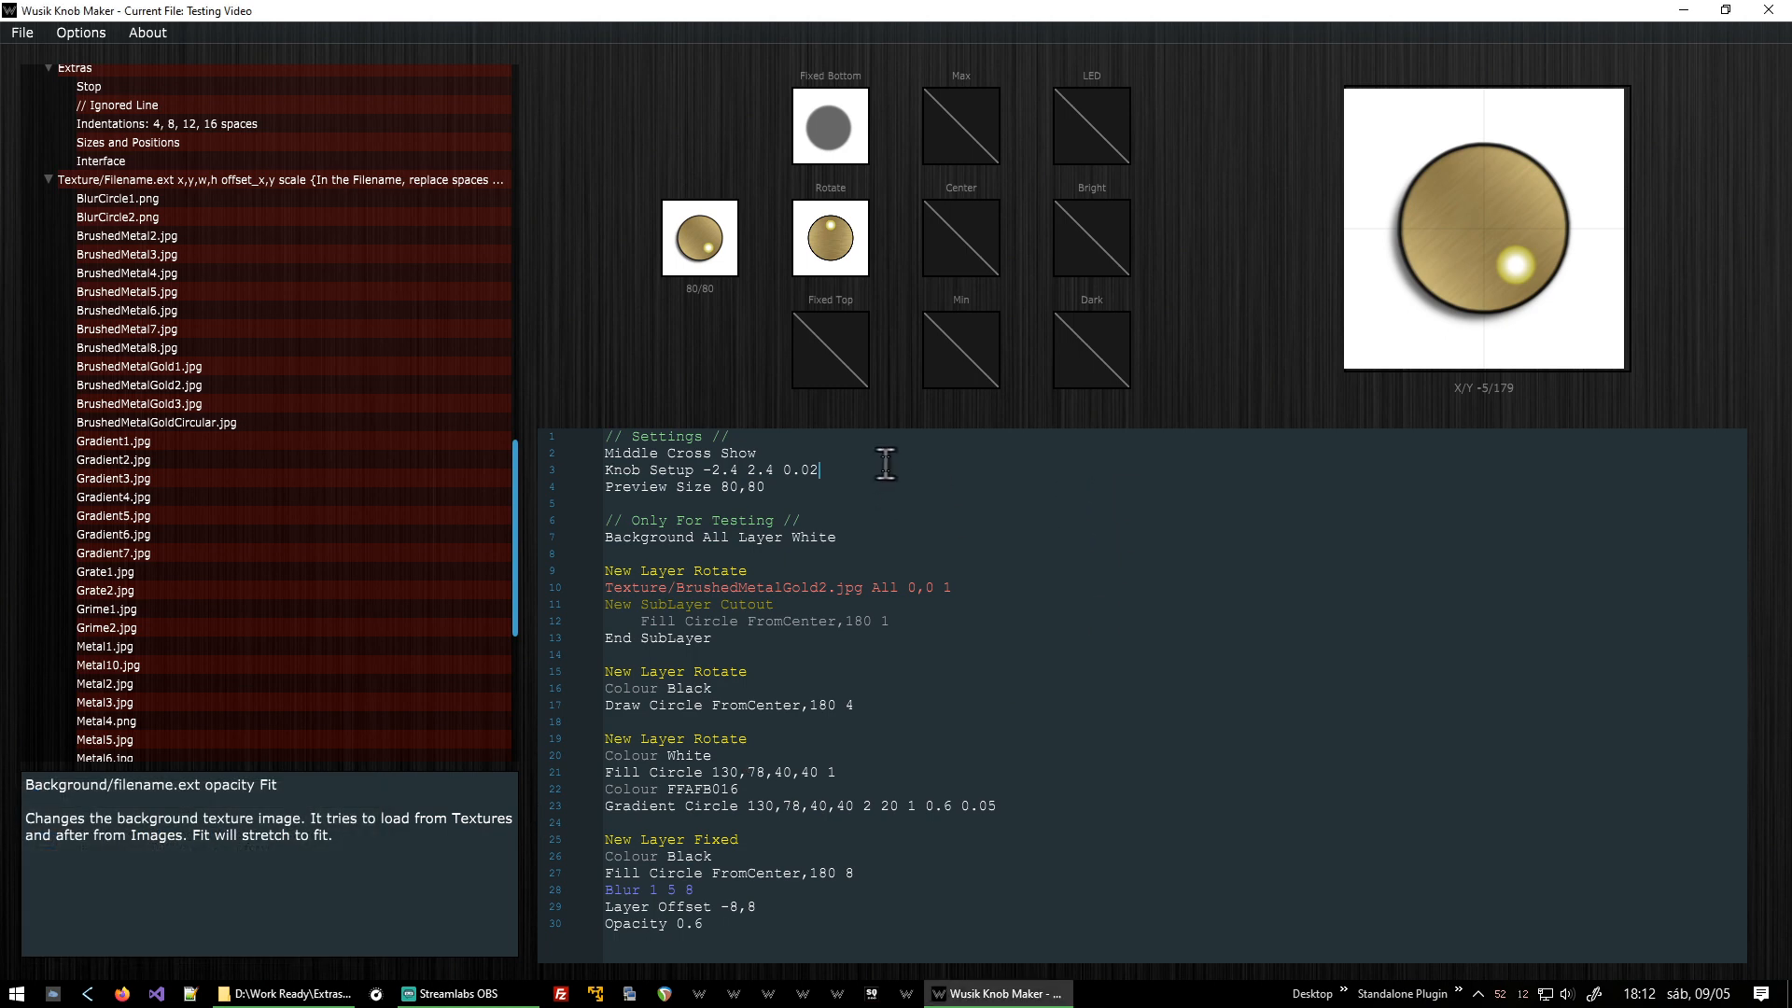
{"action": "left_click", "coordinate": [20, 32]}
{"action": "left_click", "coordinate": [56, 153]}
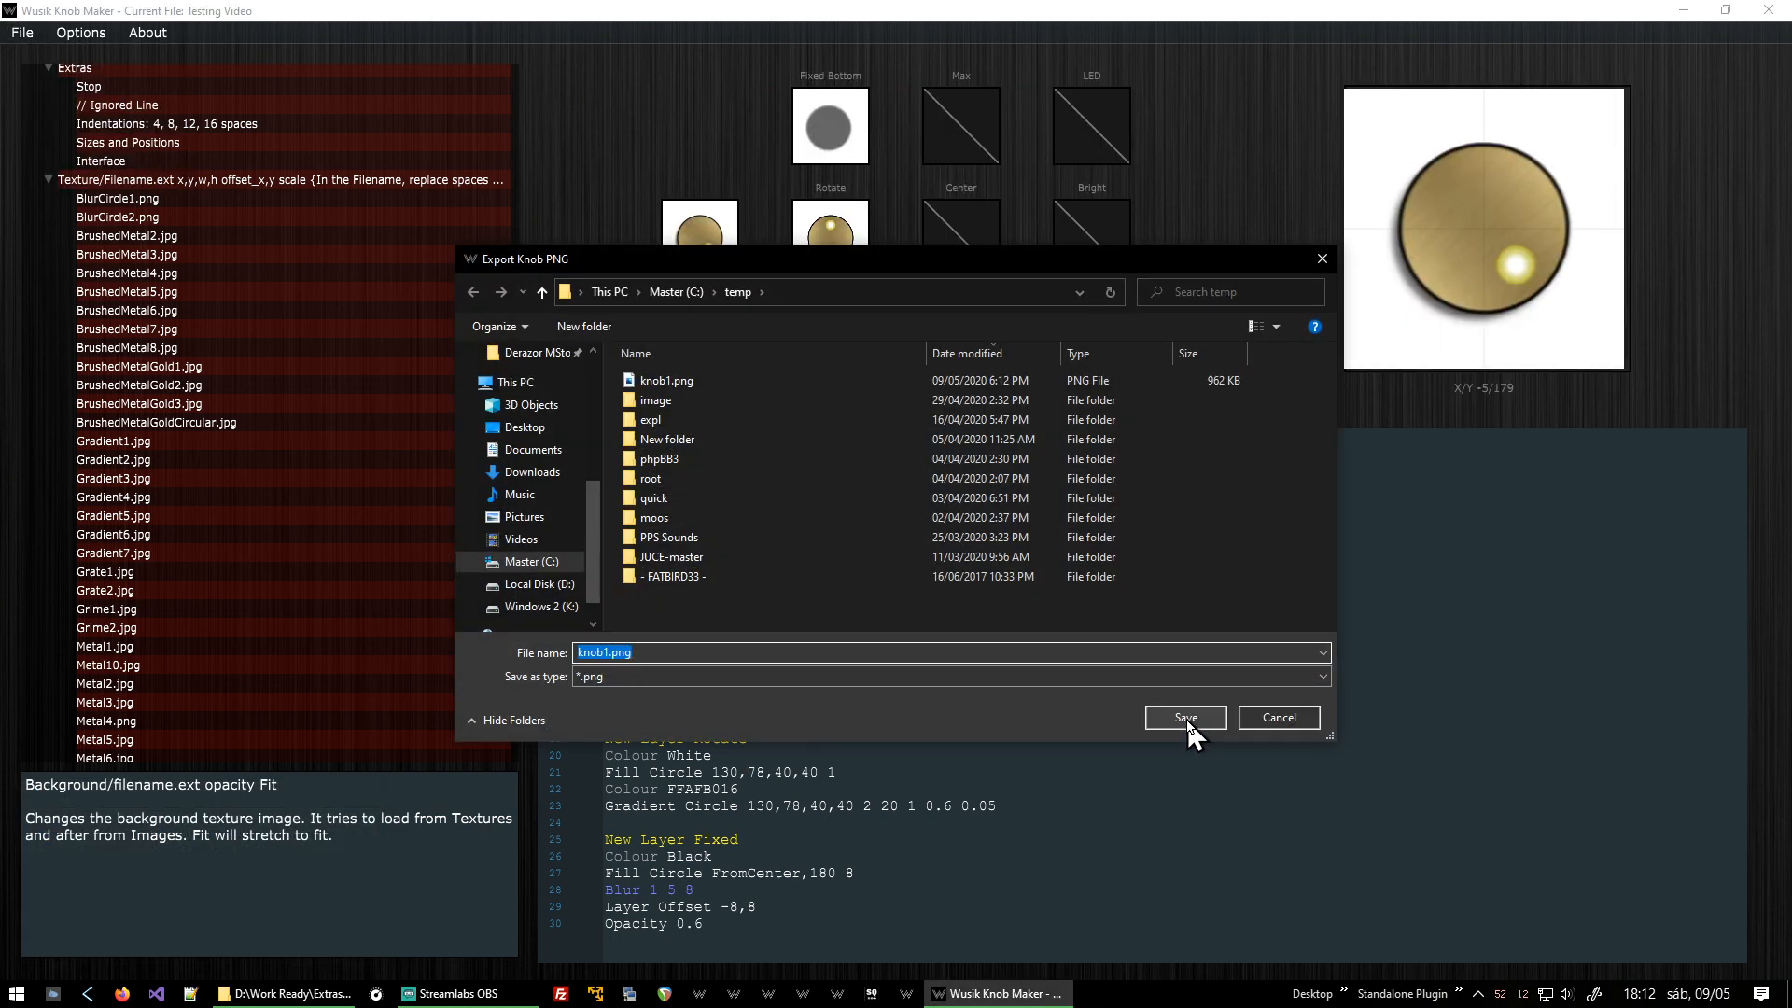
{"action": "double_click", "coordinate": [678, 386]}
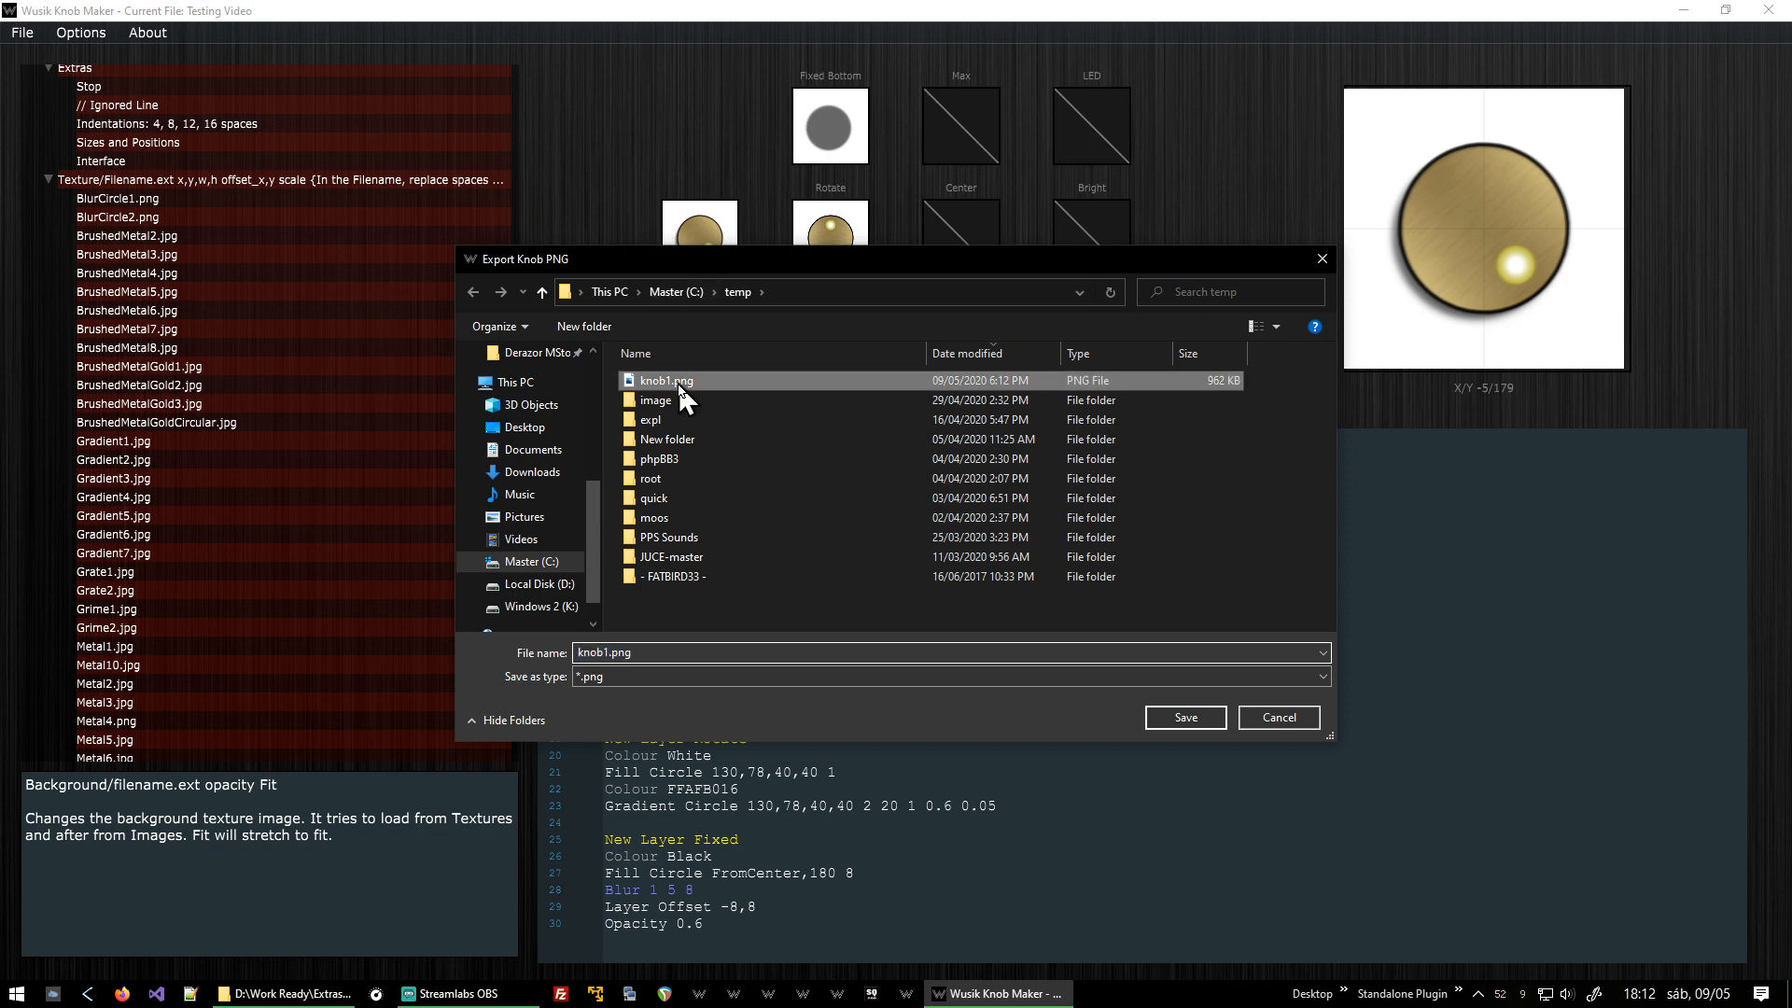
{"action": "left_click", "coordinate": [943, 498]}
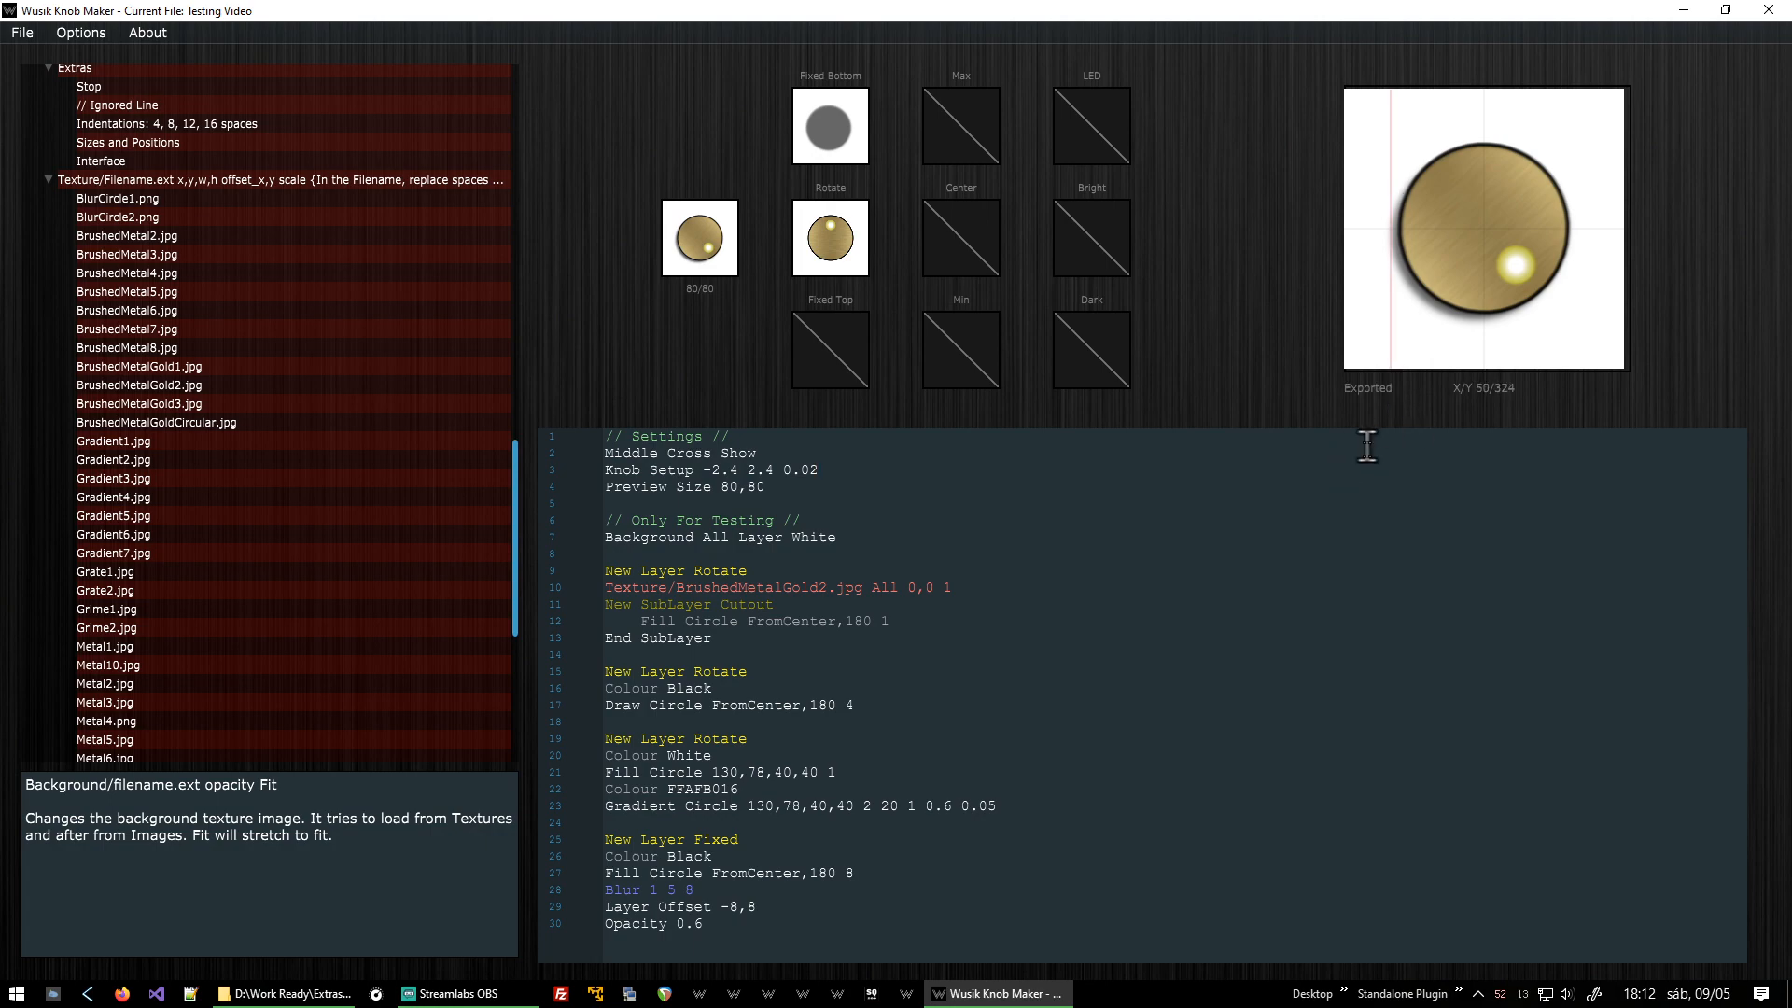
Open c:\temp\knob1.png in Photos to inspect the new frame strip, then close it.
{"action": "key", "text": "super+r"}
{"action": "left_click", "coordinate": [157, 939]}
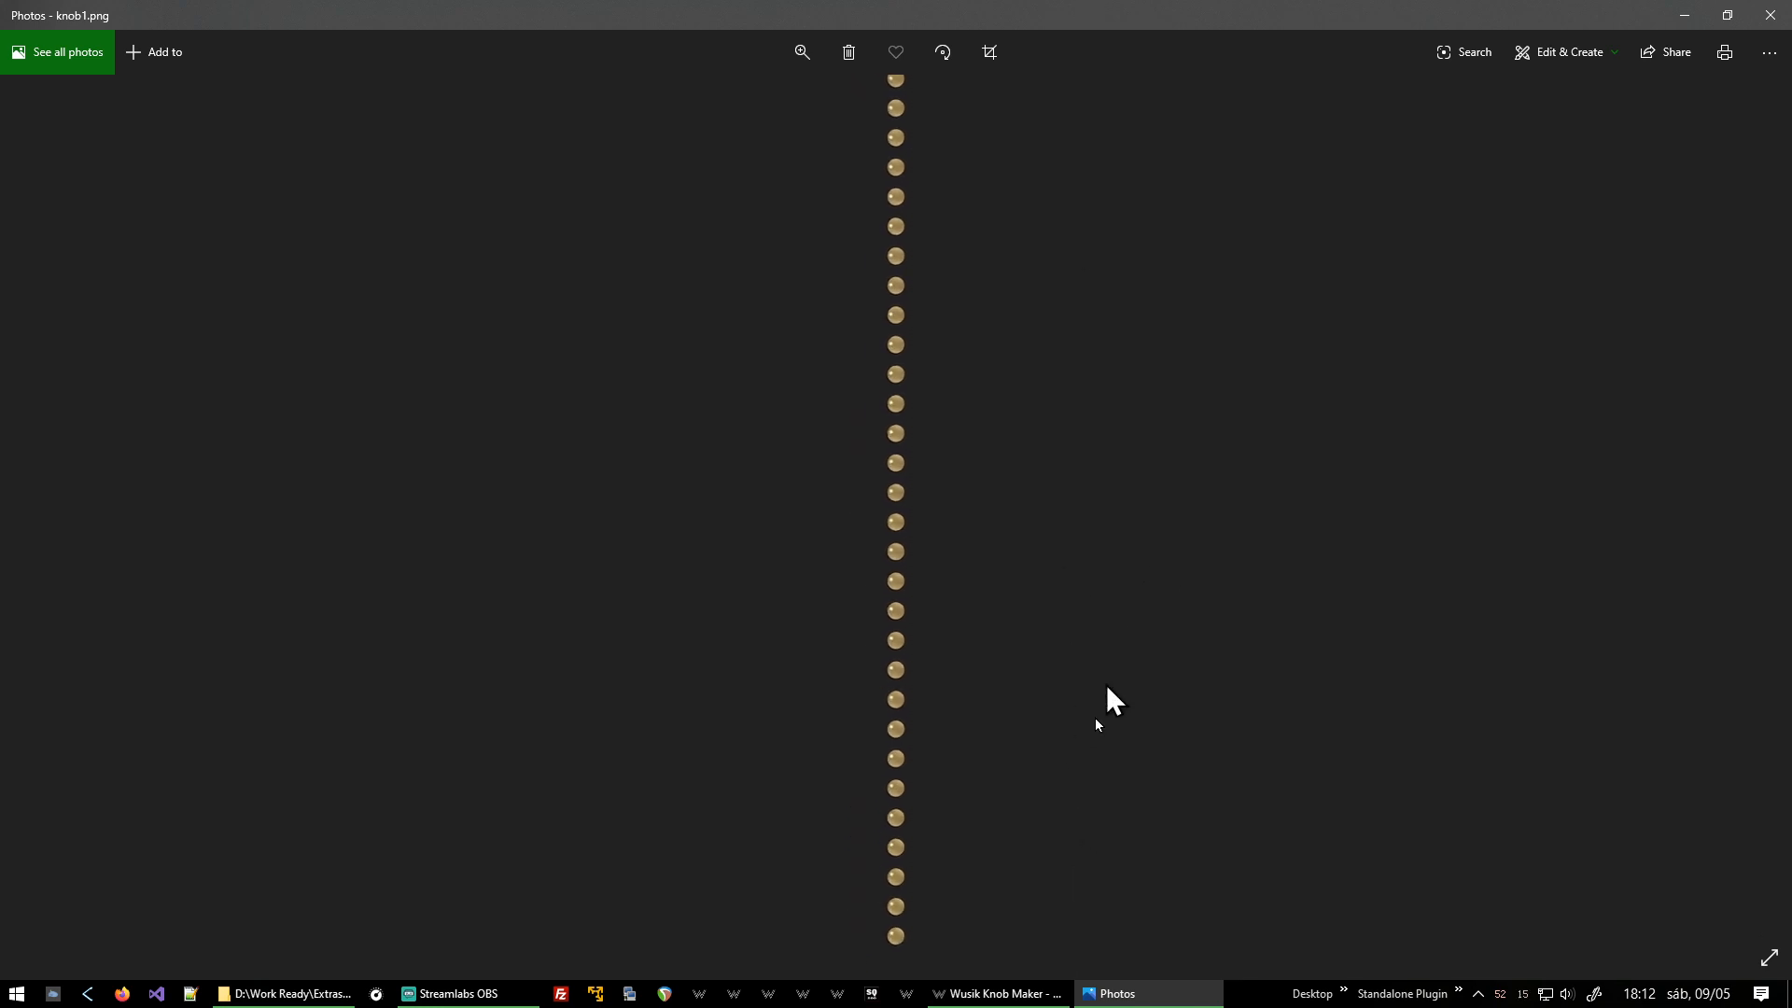
{"action": "left_click", "coordinate": [1755, 13]}
Calculate 4.8 ÷ 0.02 in Calculator to work out the number of frames.
{"action": "key", "text": "super"}
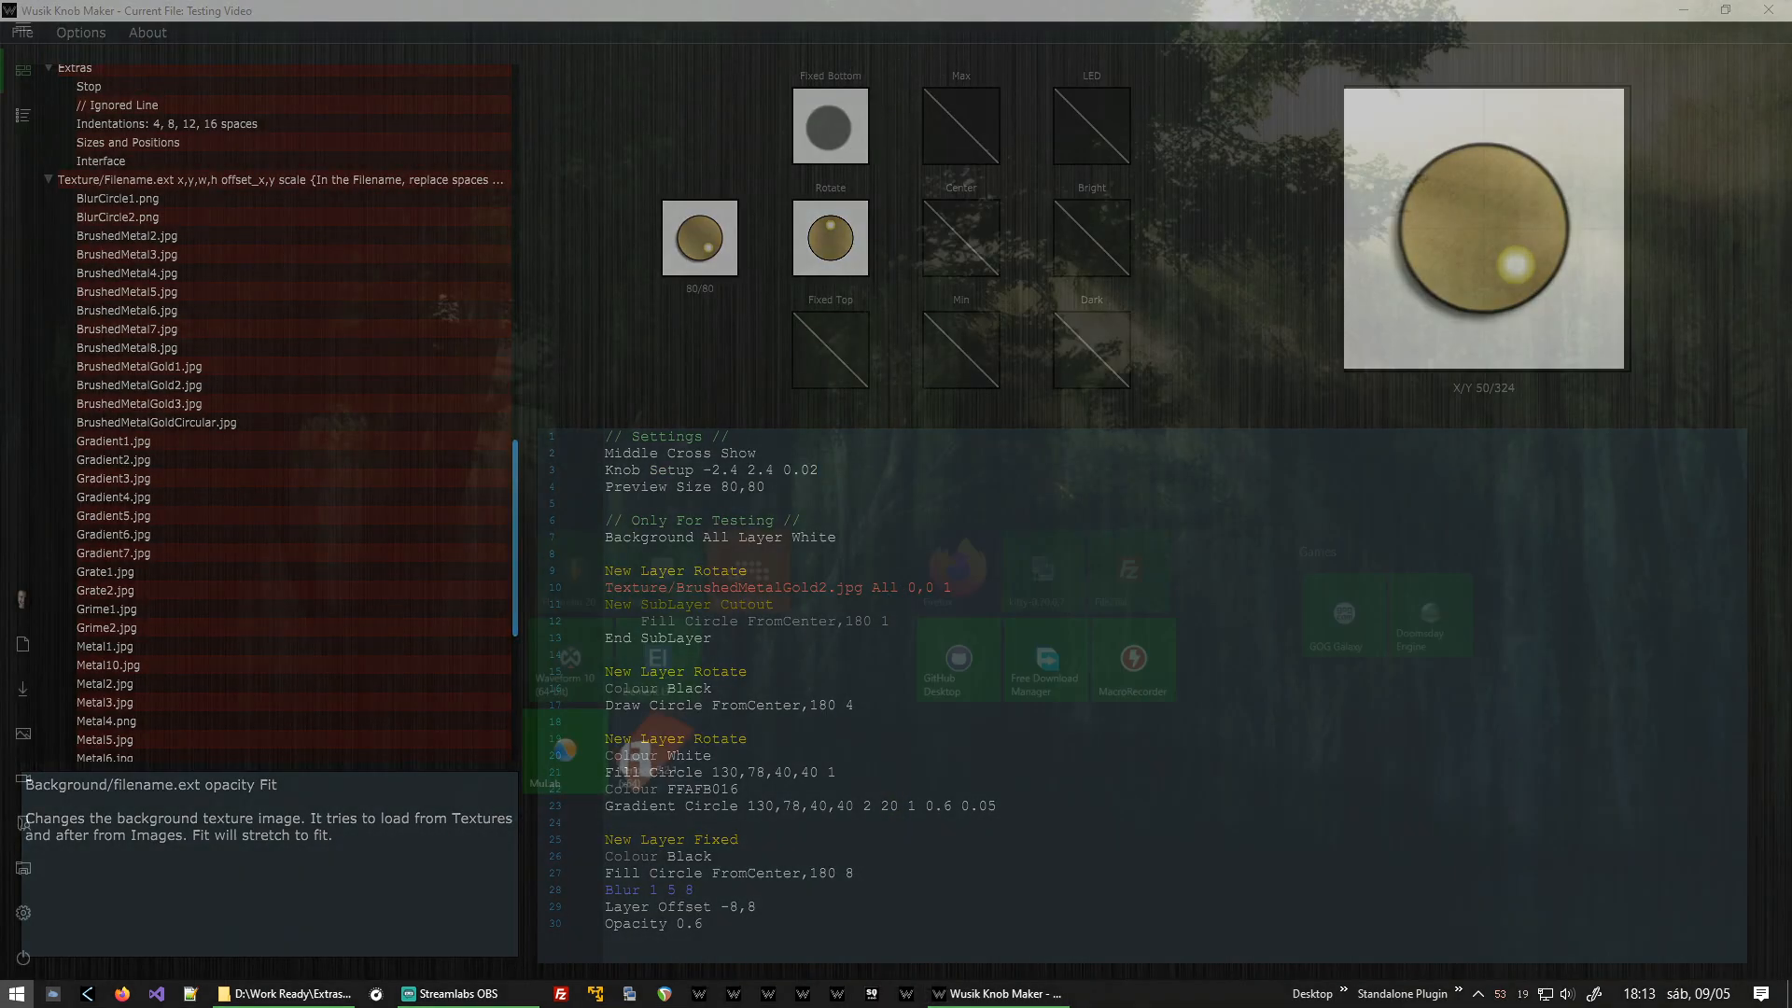
{"action": "left_click", "coordinate": [746, 254]}
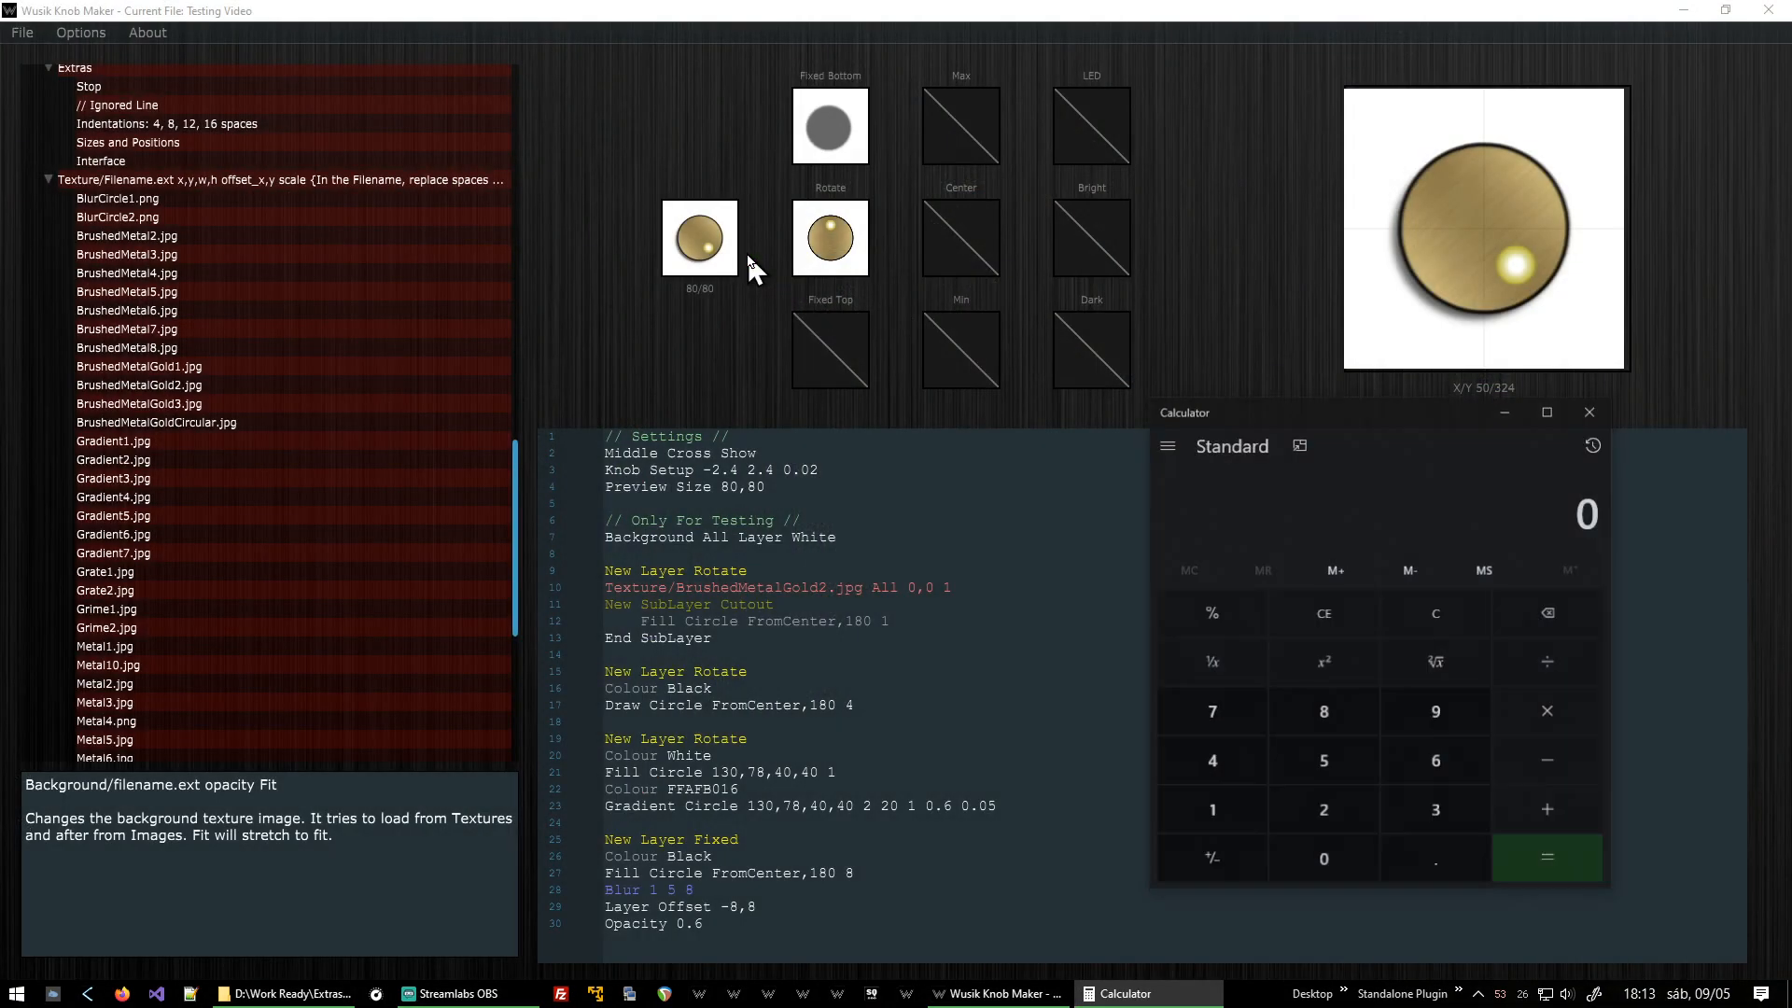
{"action": "type", "text": "4.8 ÷ "}
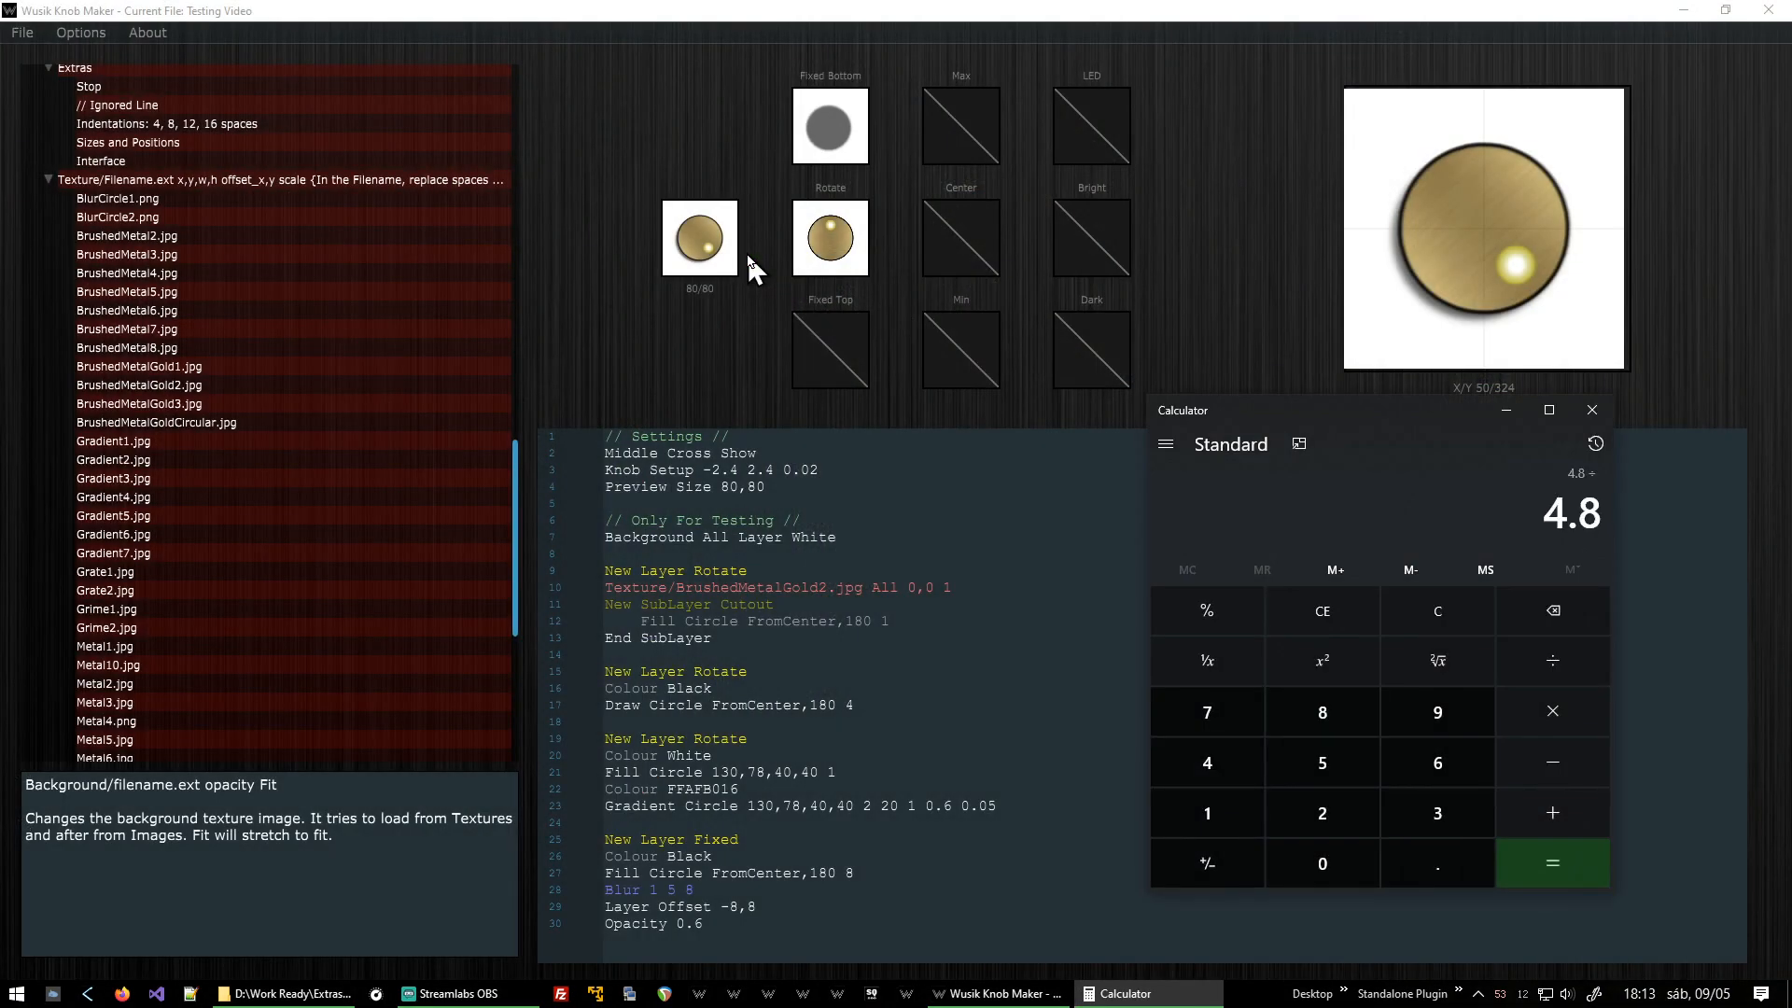
{"action": "type", "text": "0.02"}
{"action": "key", "text": "Return"}
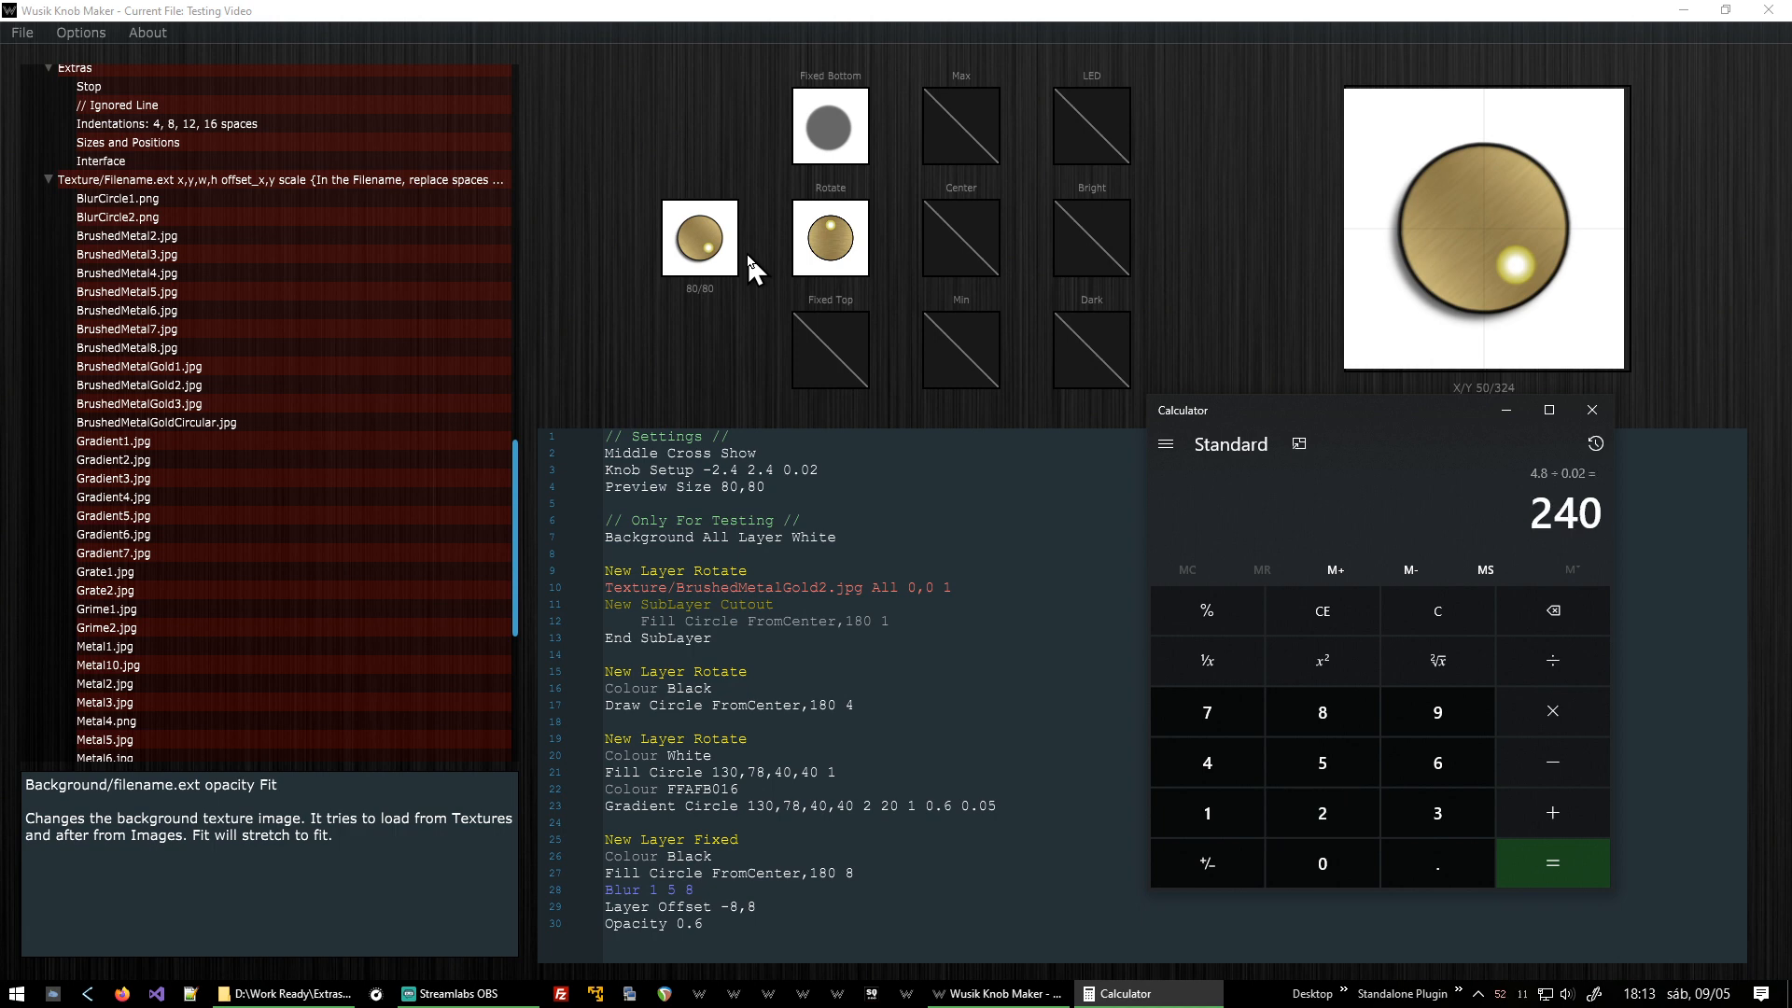
{"action": "left_click", "coordinate": [1591, 420]}
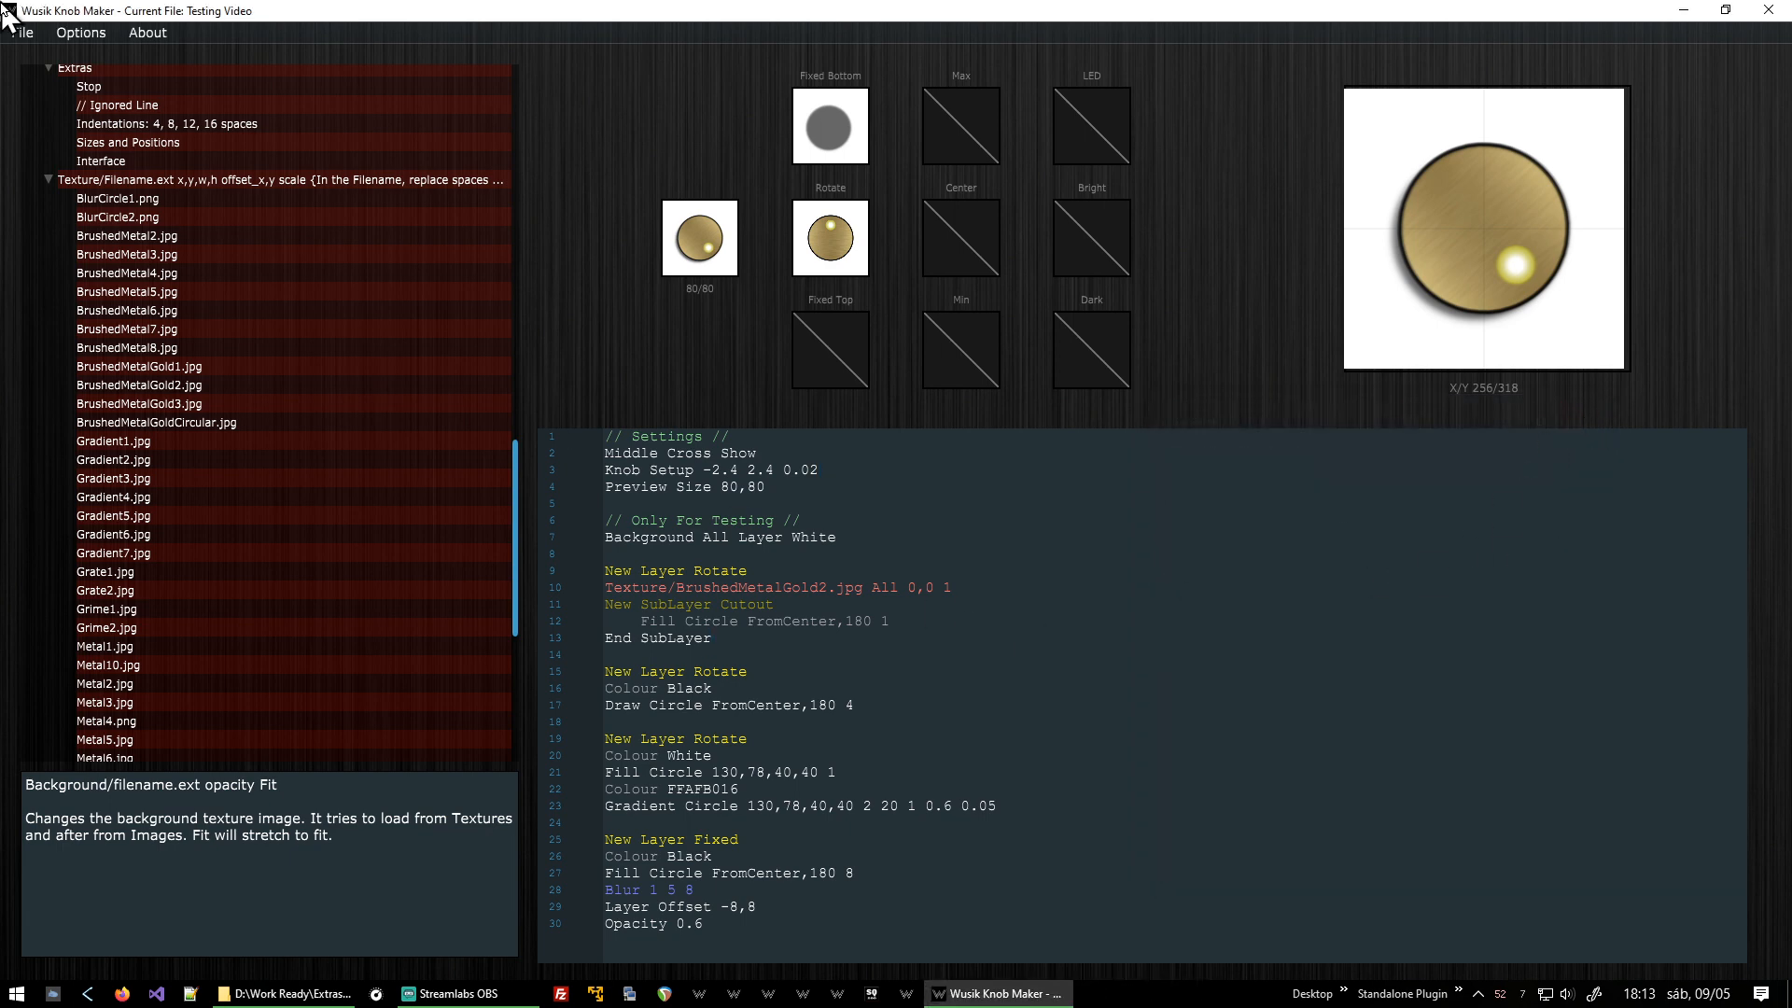
Load the Gold Knob 2.wknob example script.
{"action": "left_click", "coordinate": [22, 33]}
{"action": "left_click", "coordinate": [42, 69]}
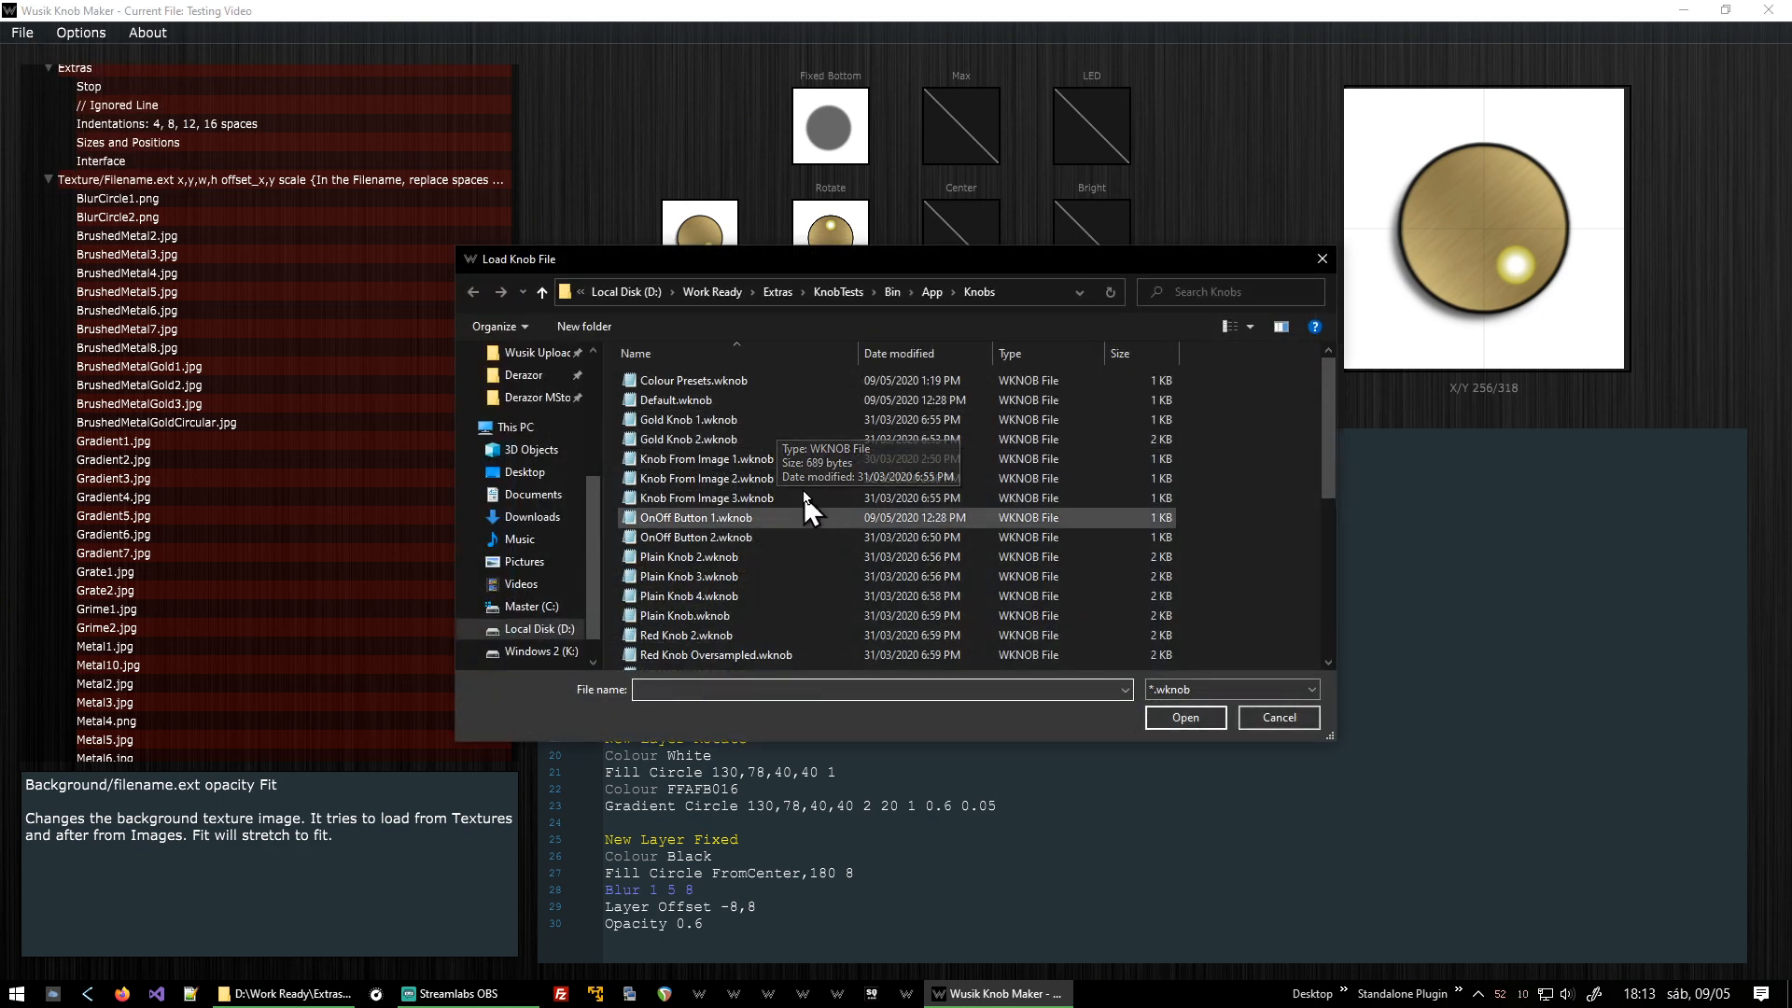
{"action": "double_click", "coordinate": [773, 440]}
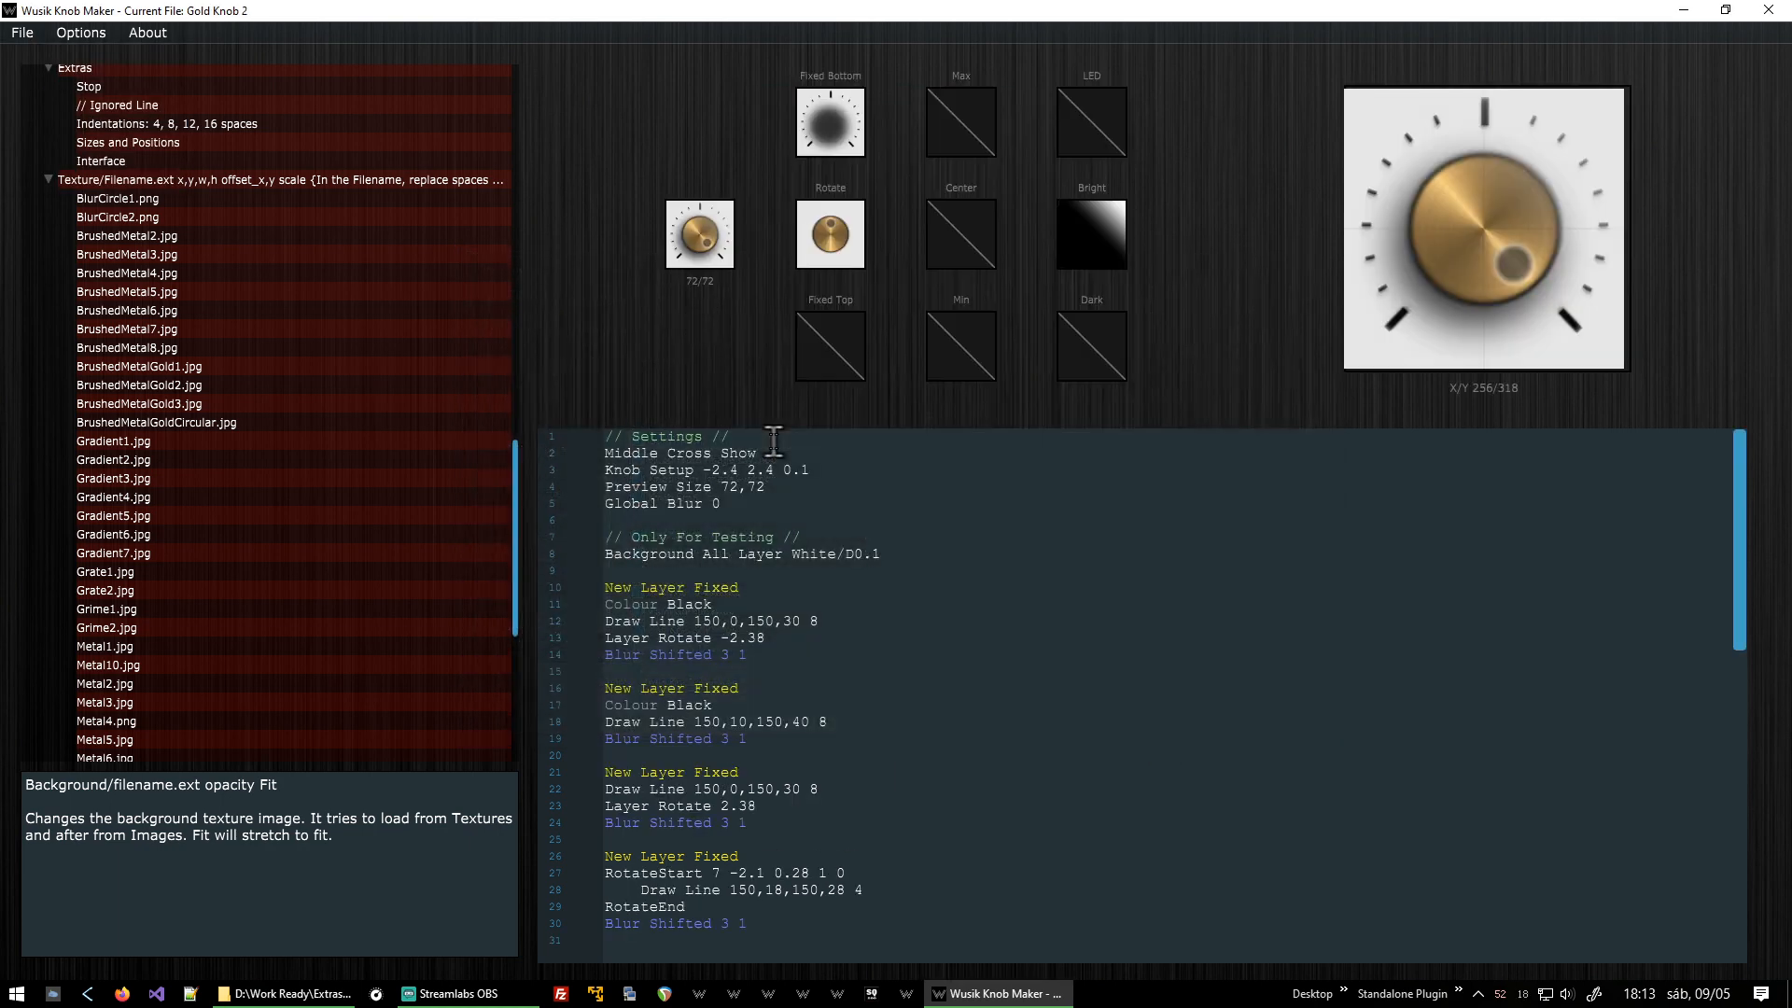
Drag the knob previews to test how the Gold Knob 2 design rotates.
{"action": "left_click_drag", "start_coordinate": [684, 239], "coordinate": [733, 423]}
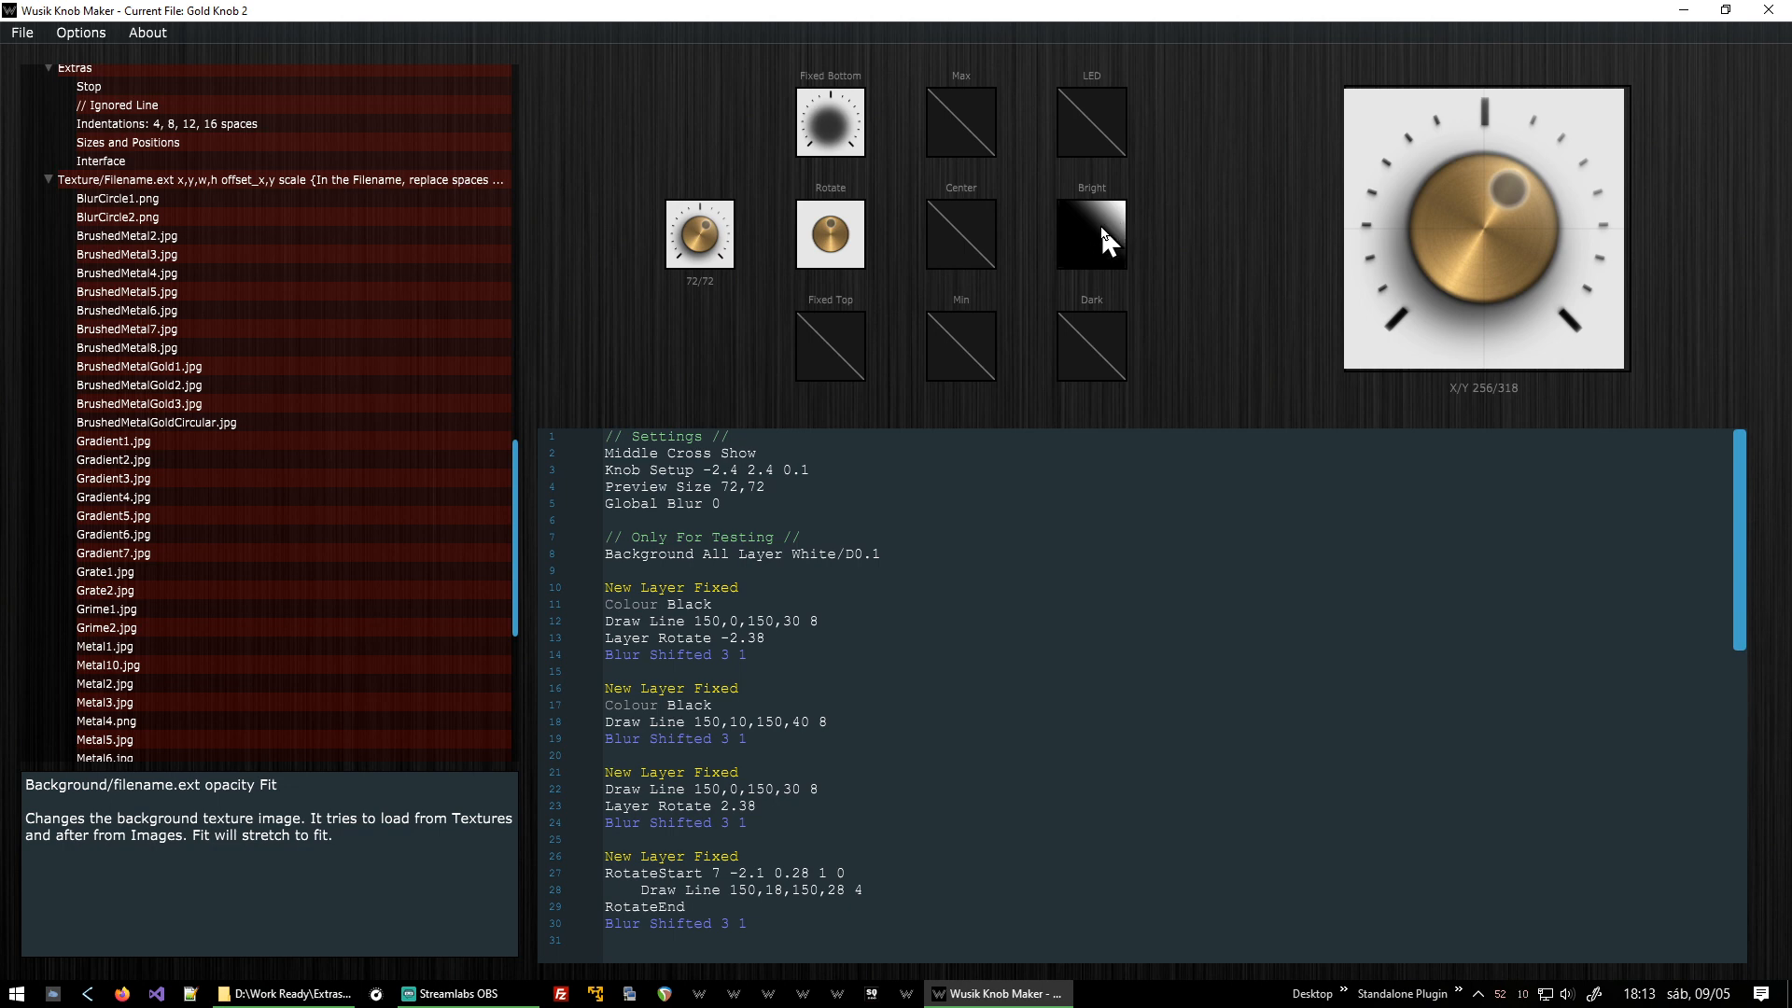
{"action": "left_click_drag", "start_coordinate": [700, 259], "coordinate": [741, 614]}
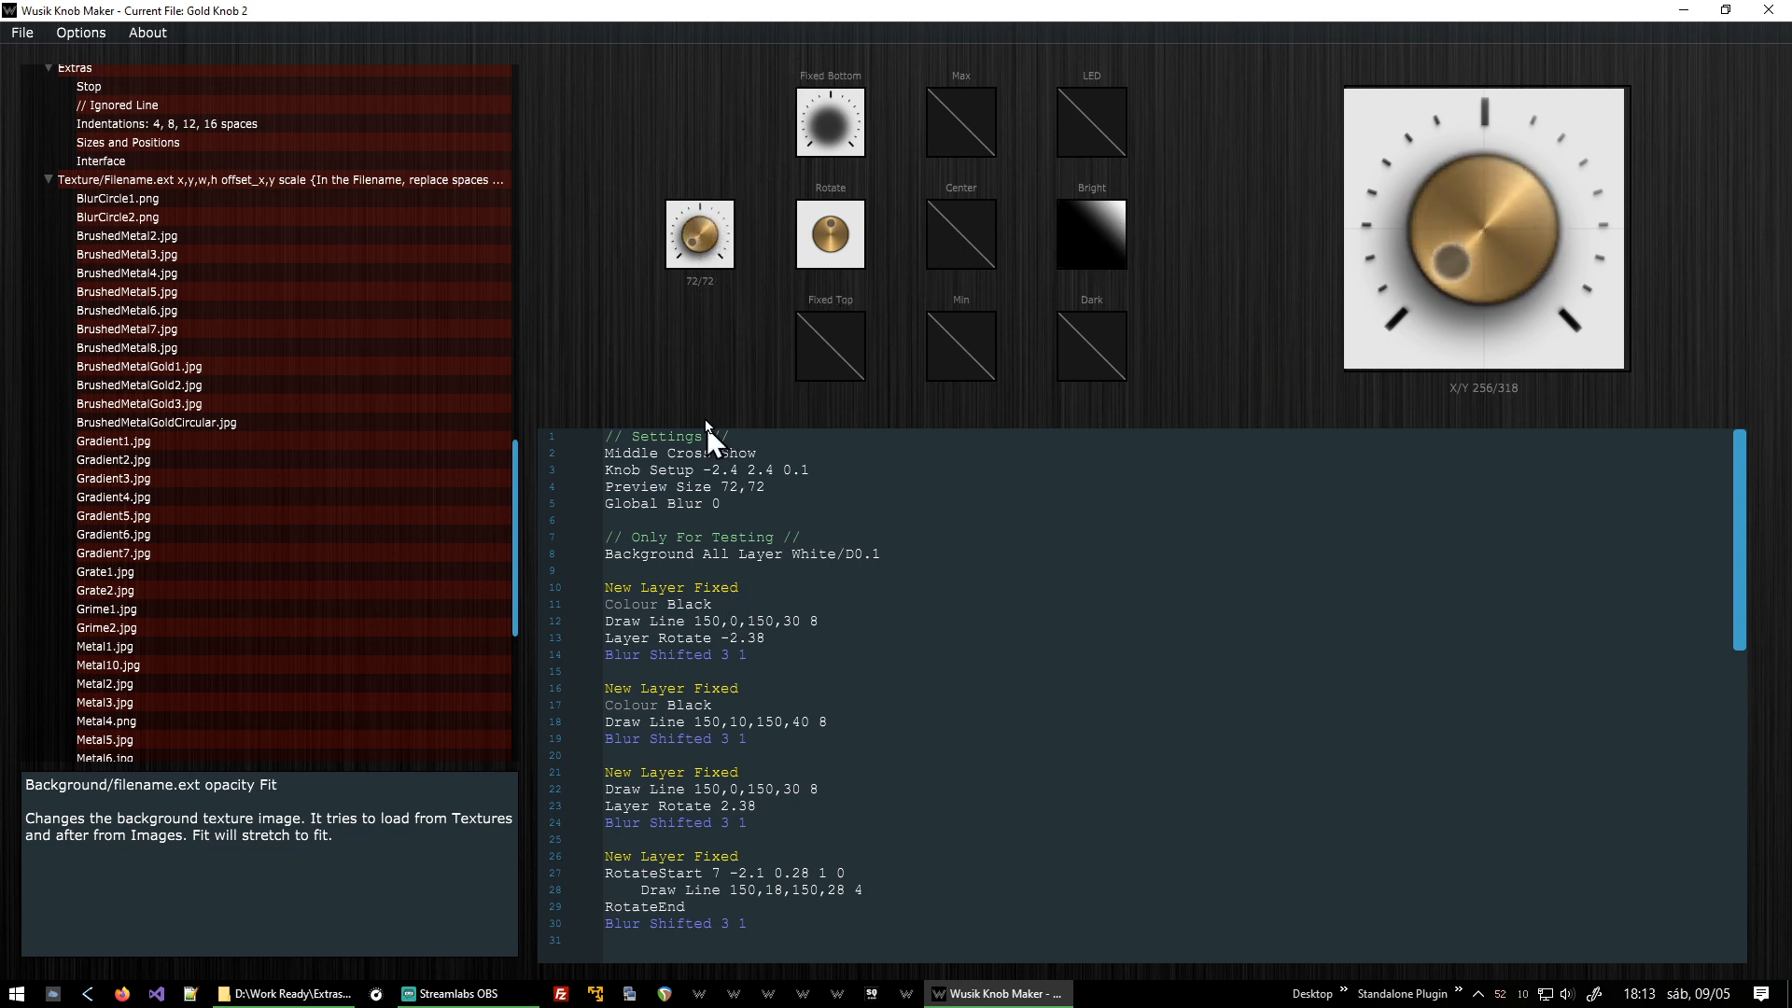
{"action": "left_click_drag", "start_coordinate": [707, 427], "coordinate": [765, 192]}
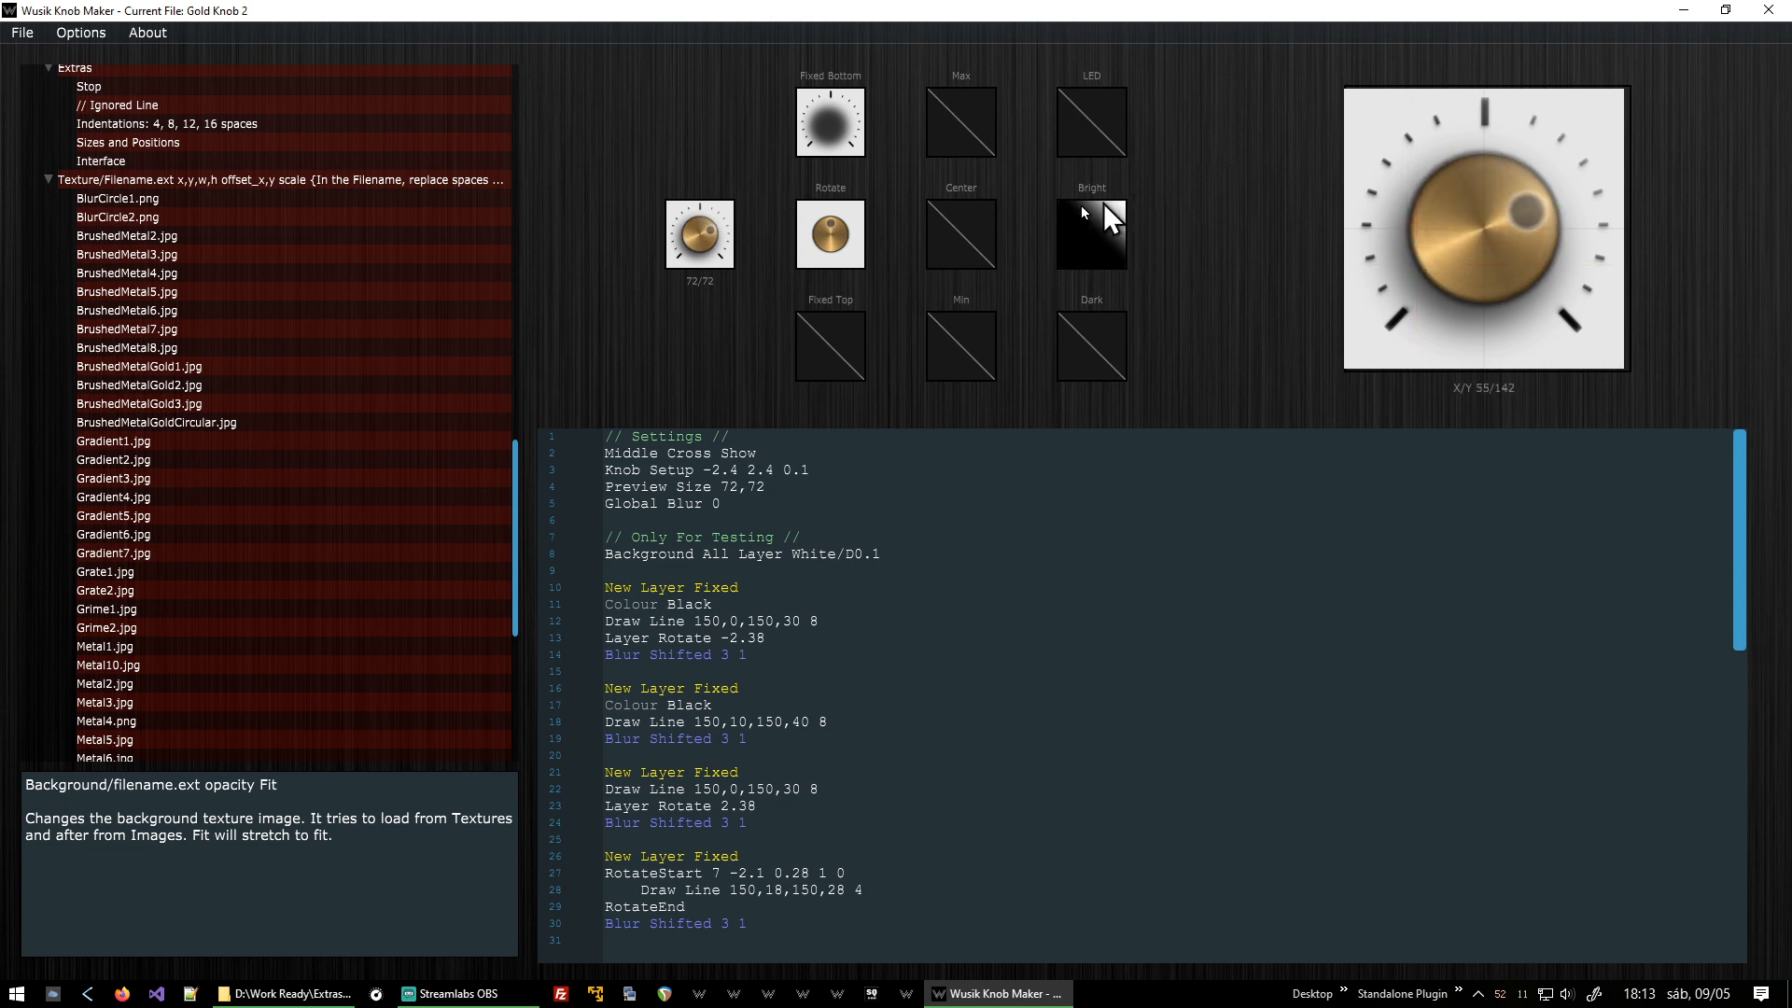
{"action": "left_click_drag", "start_coordinate": [718, 201], "coordinate": [747, 509]}
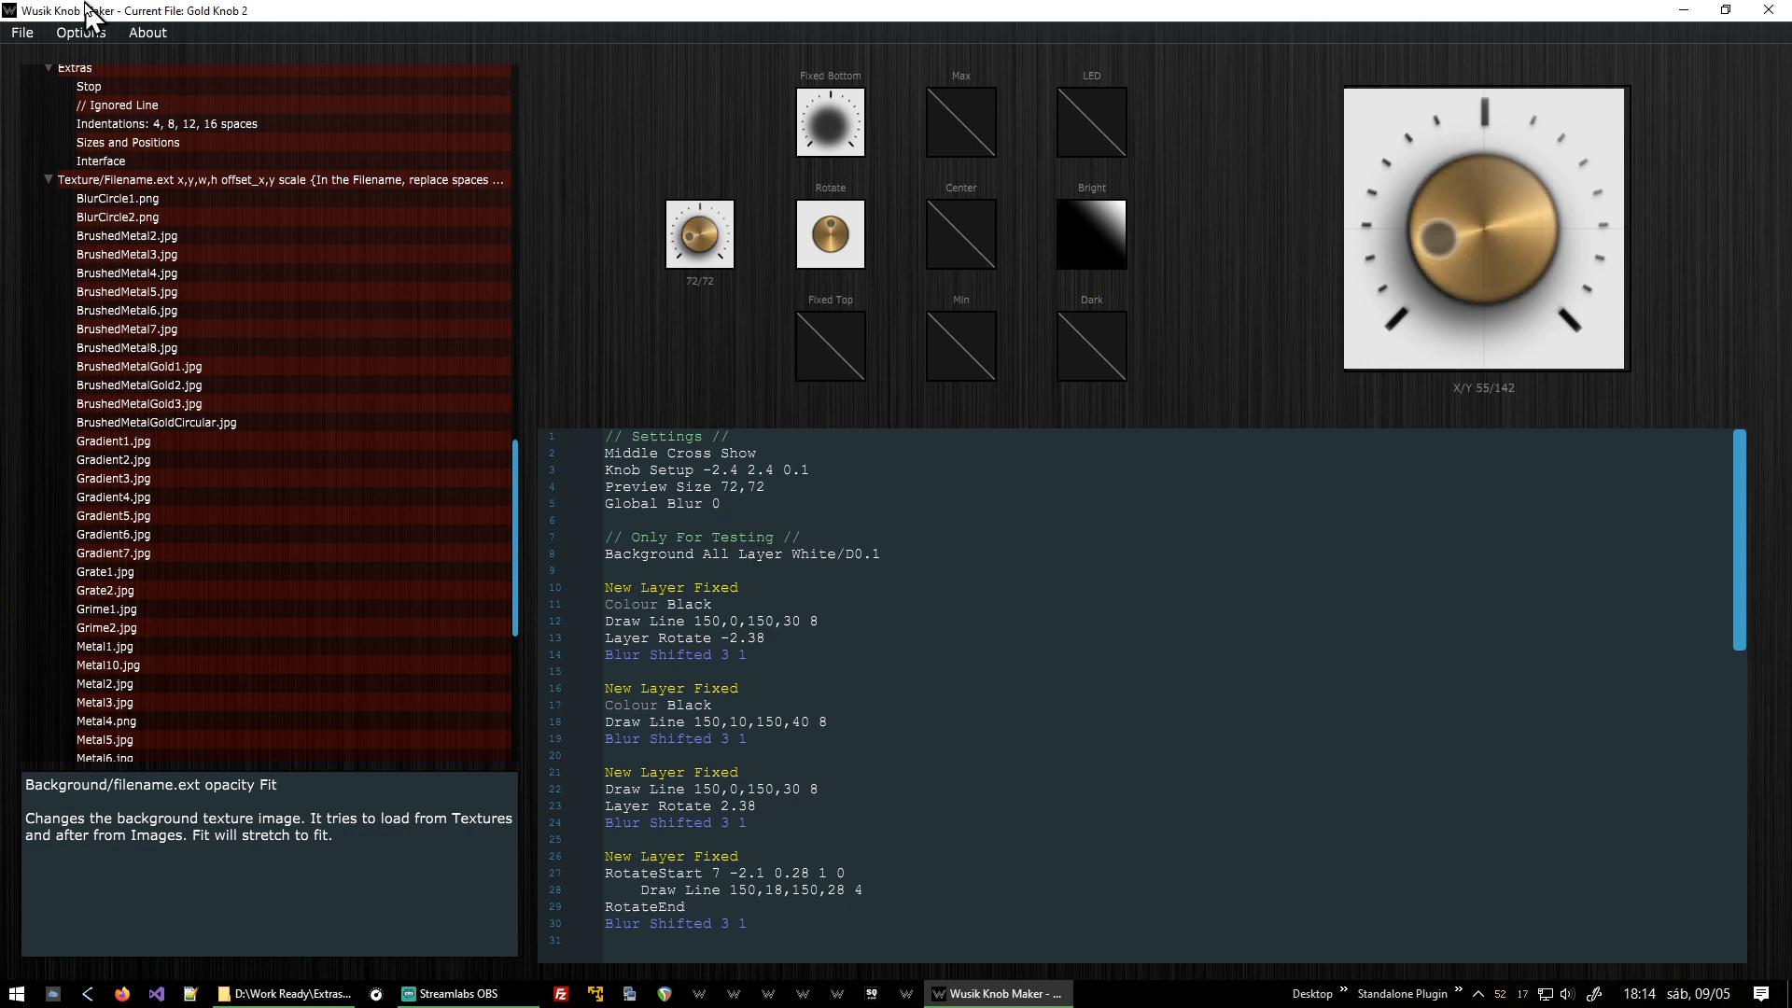
Load the Colour Presets.wknob example script.
{"action": "left_click", "coordinate": [17, 36]}
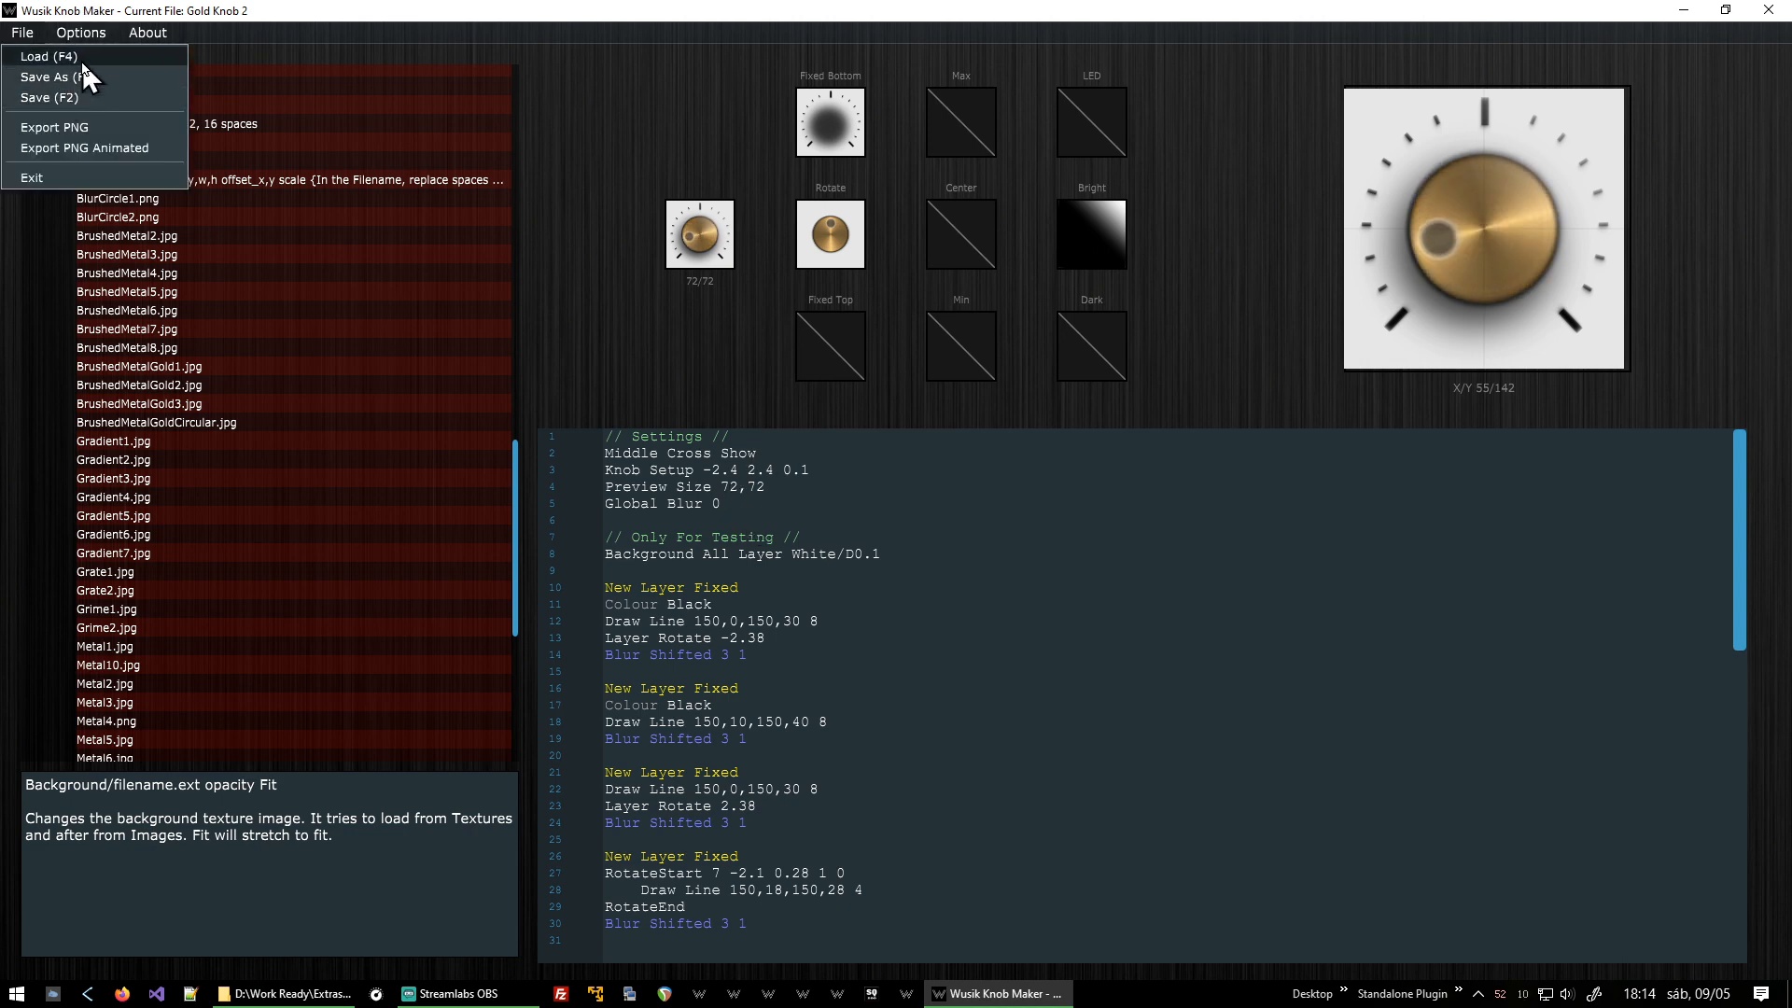
{"action": "left_click", "coordinate": [37, 56]}
{"action": "scroll", "coordinate": [887, 528], "scroll_direction": "down", "scroll_amount": 1}
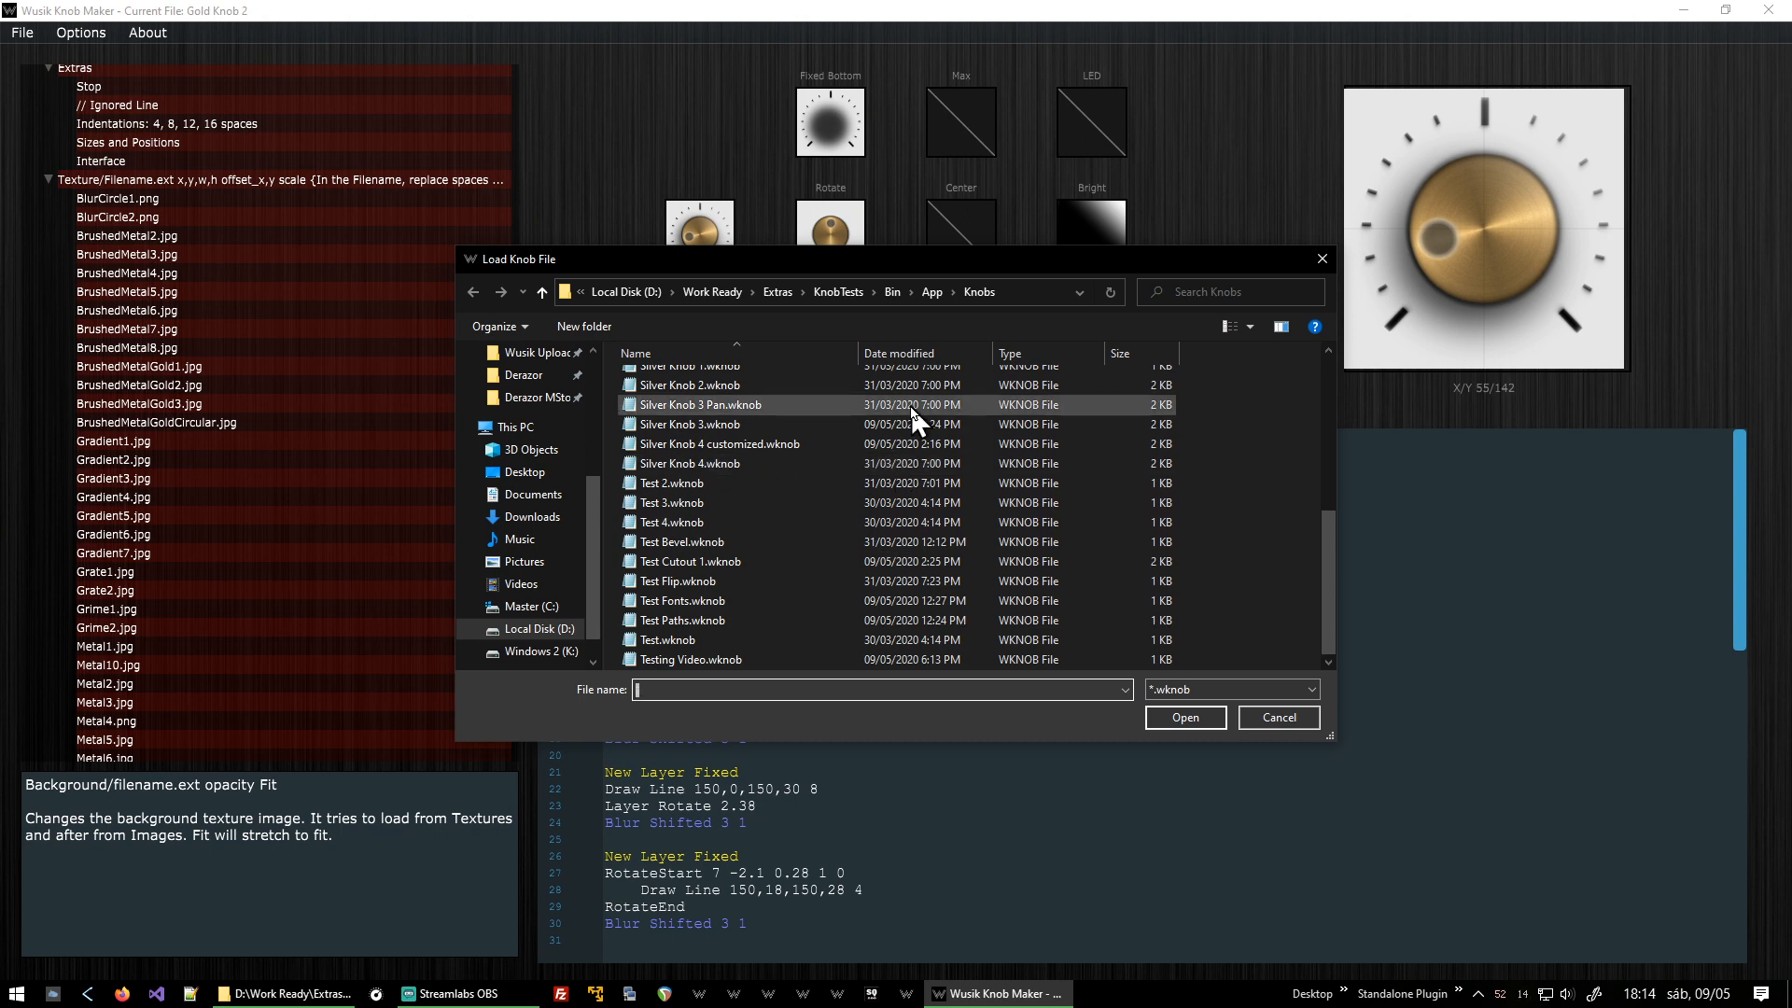
{"action": "scroll", "coordinate": [913, 416], "scroll_direction": "up", "scroll_amount": 5}
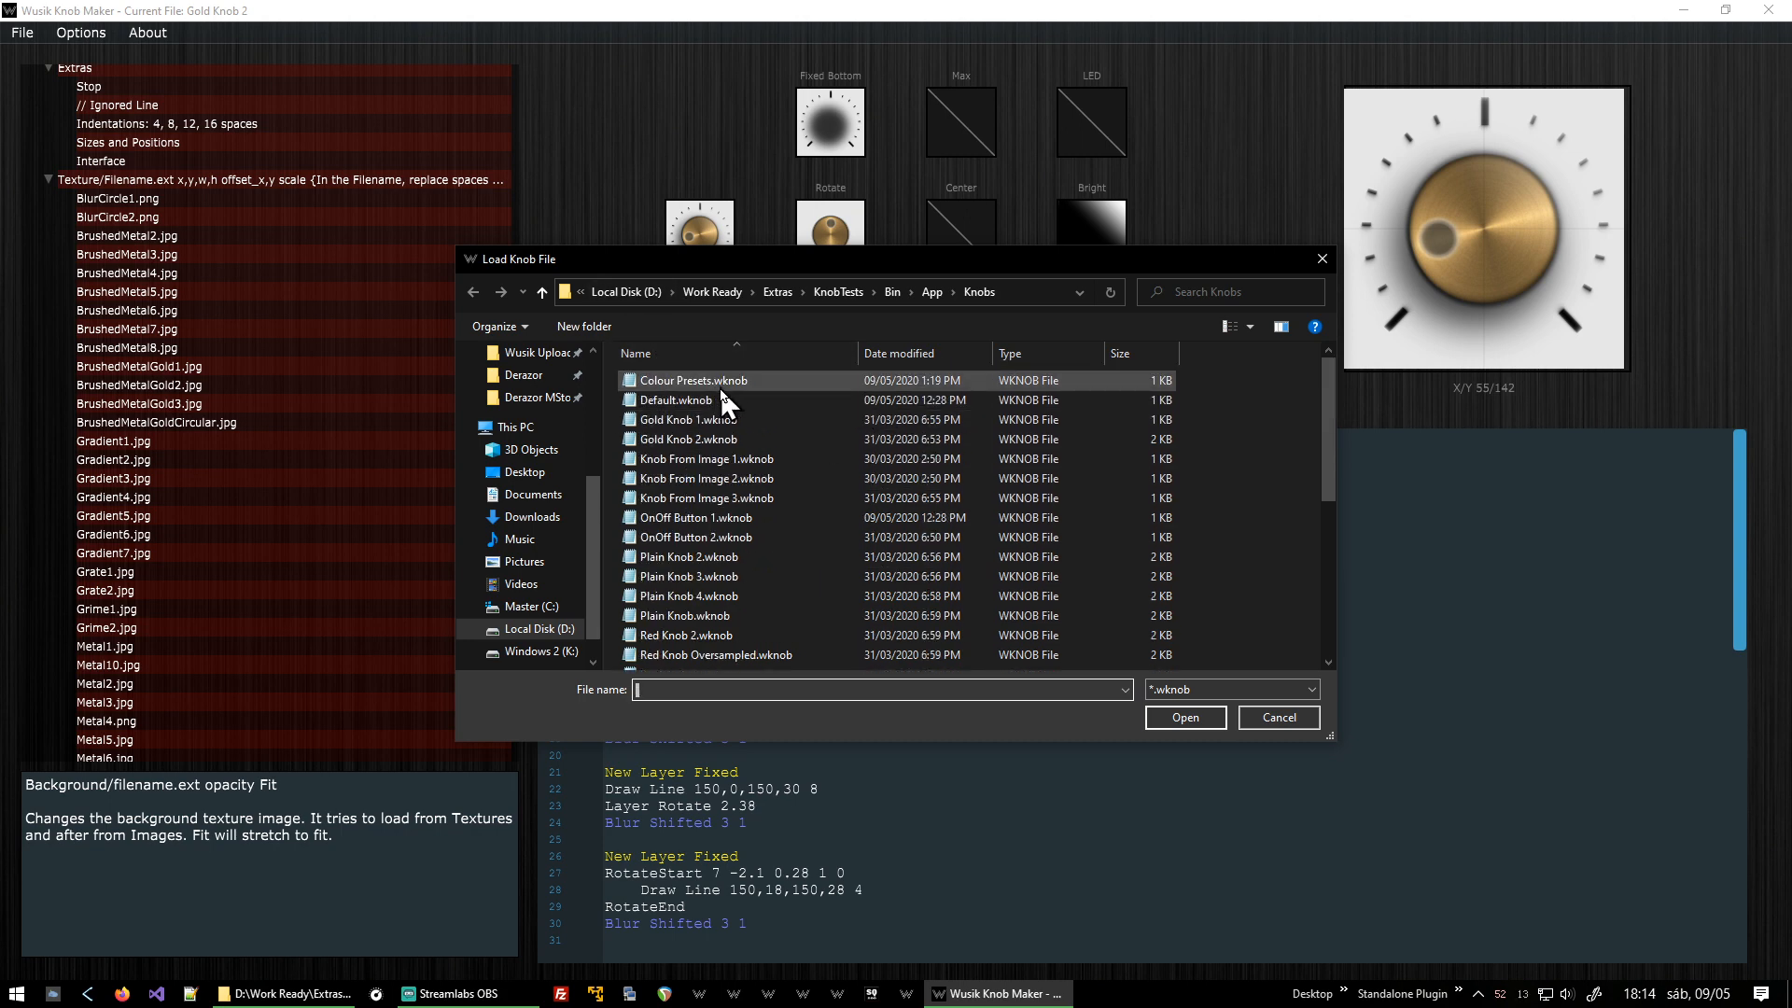
{"action": "double_click", "coordinate": [720, 383]}
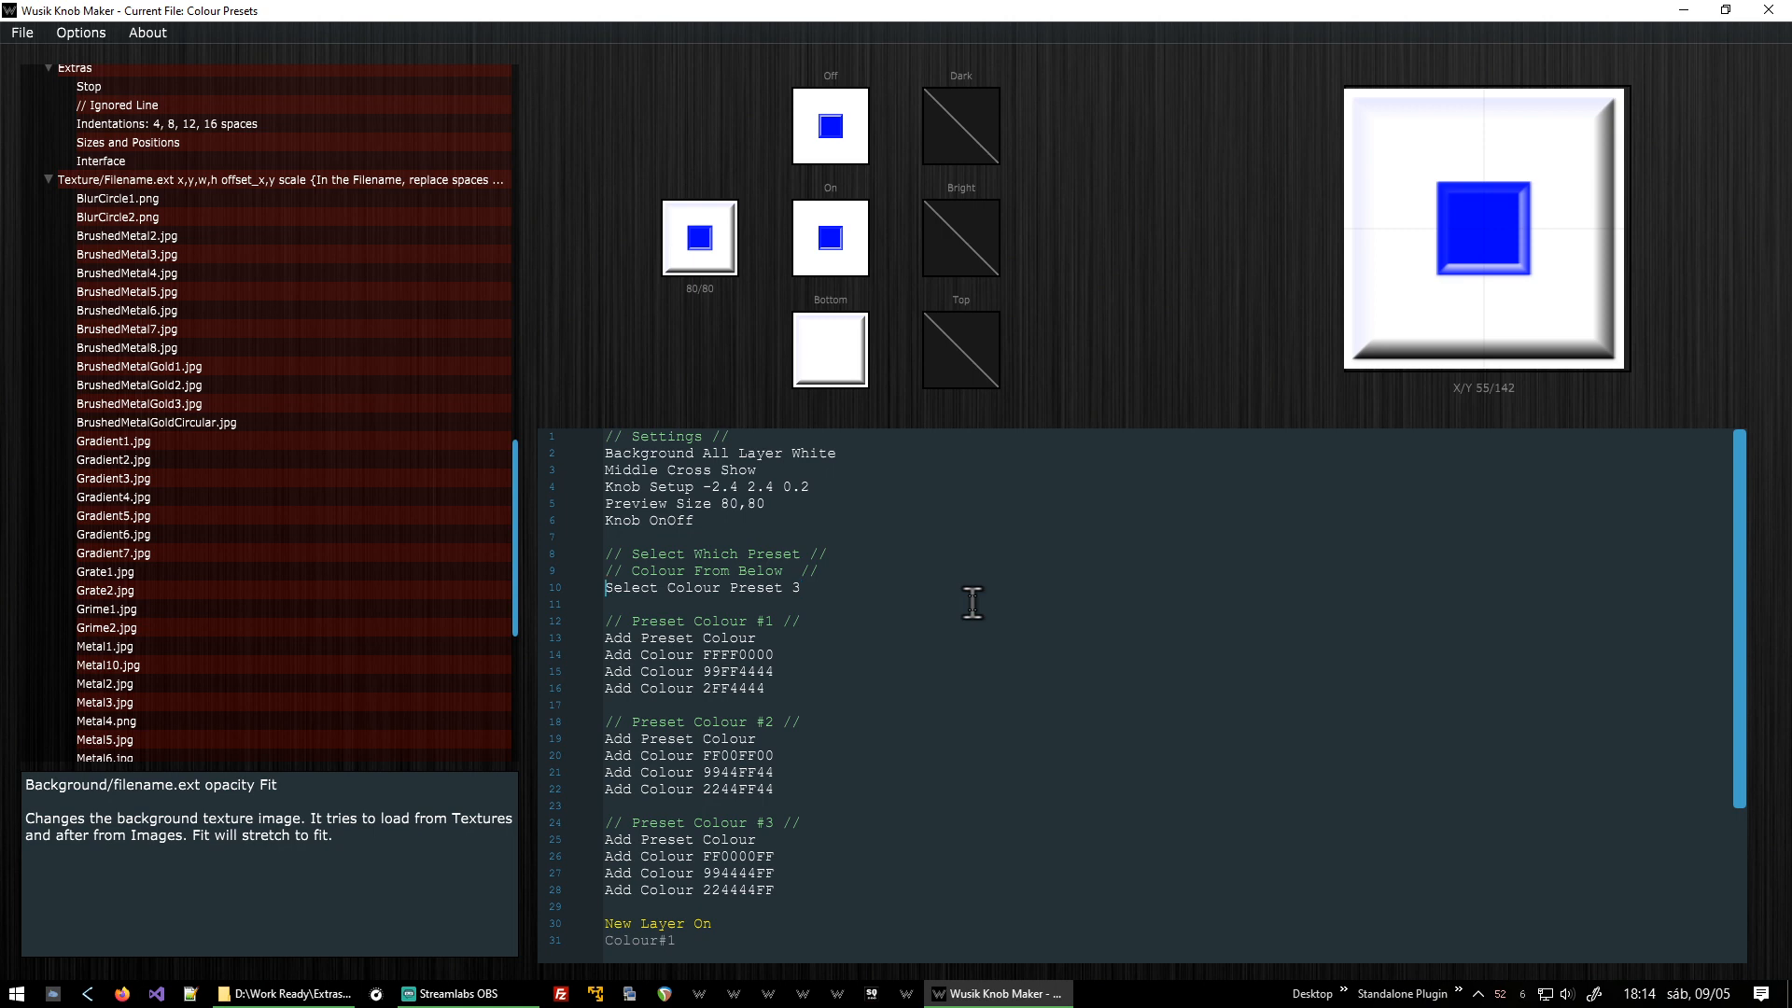
Change the Select Colour Preset line to use preset 2.
{"action": "key", "text": "shift+End"}
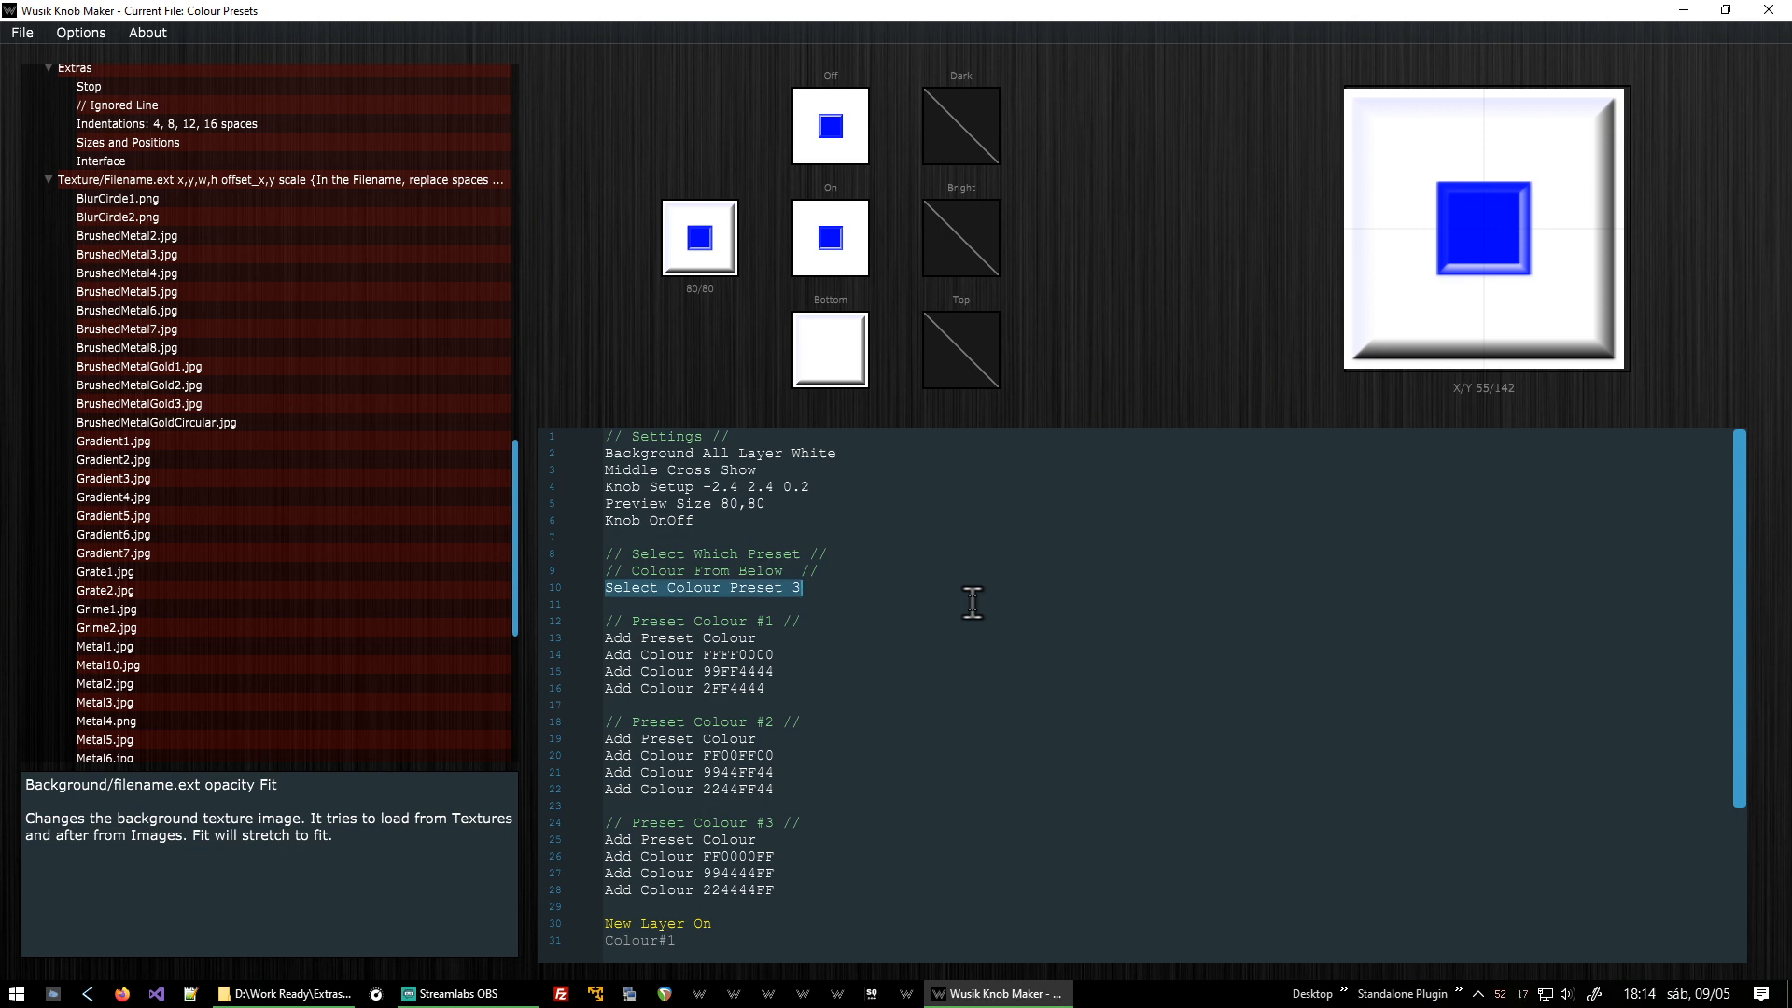
{"action": "key", "text": "End"}
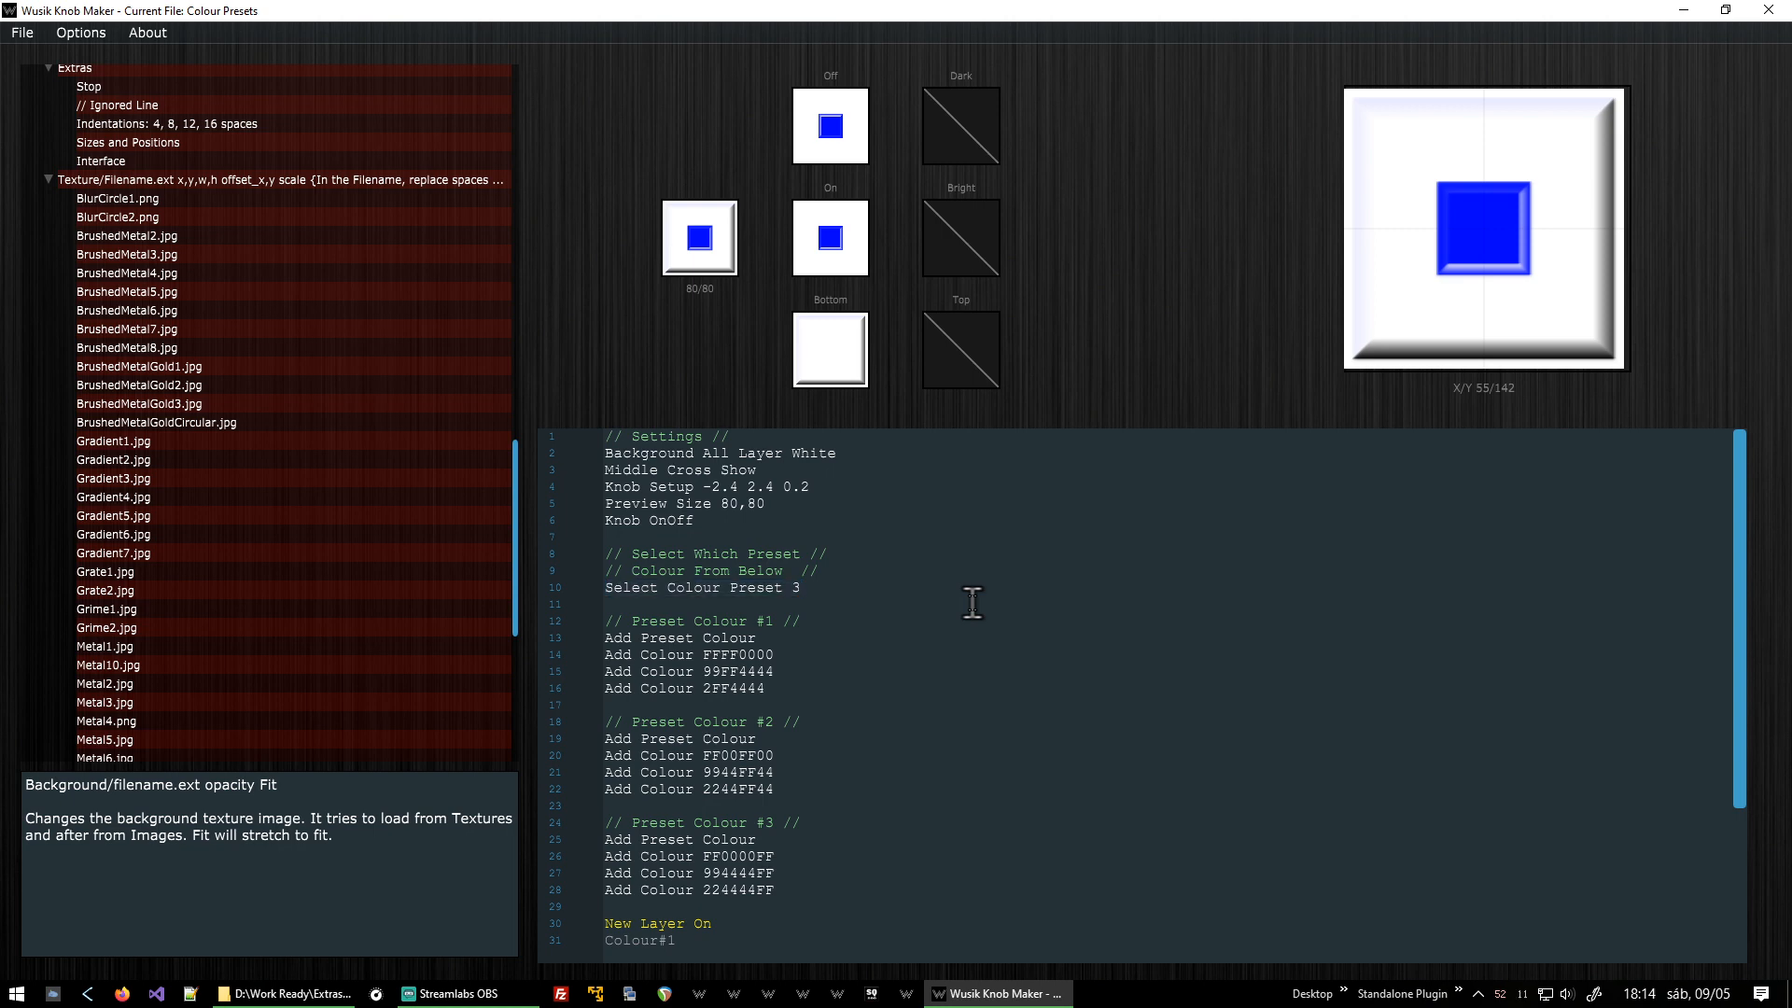
{"action": "key", "text": "BackSpace"}
{"action": "type", "text": "1"}
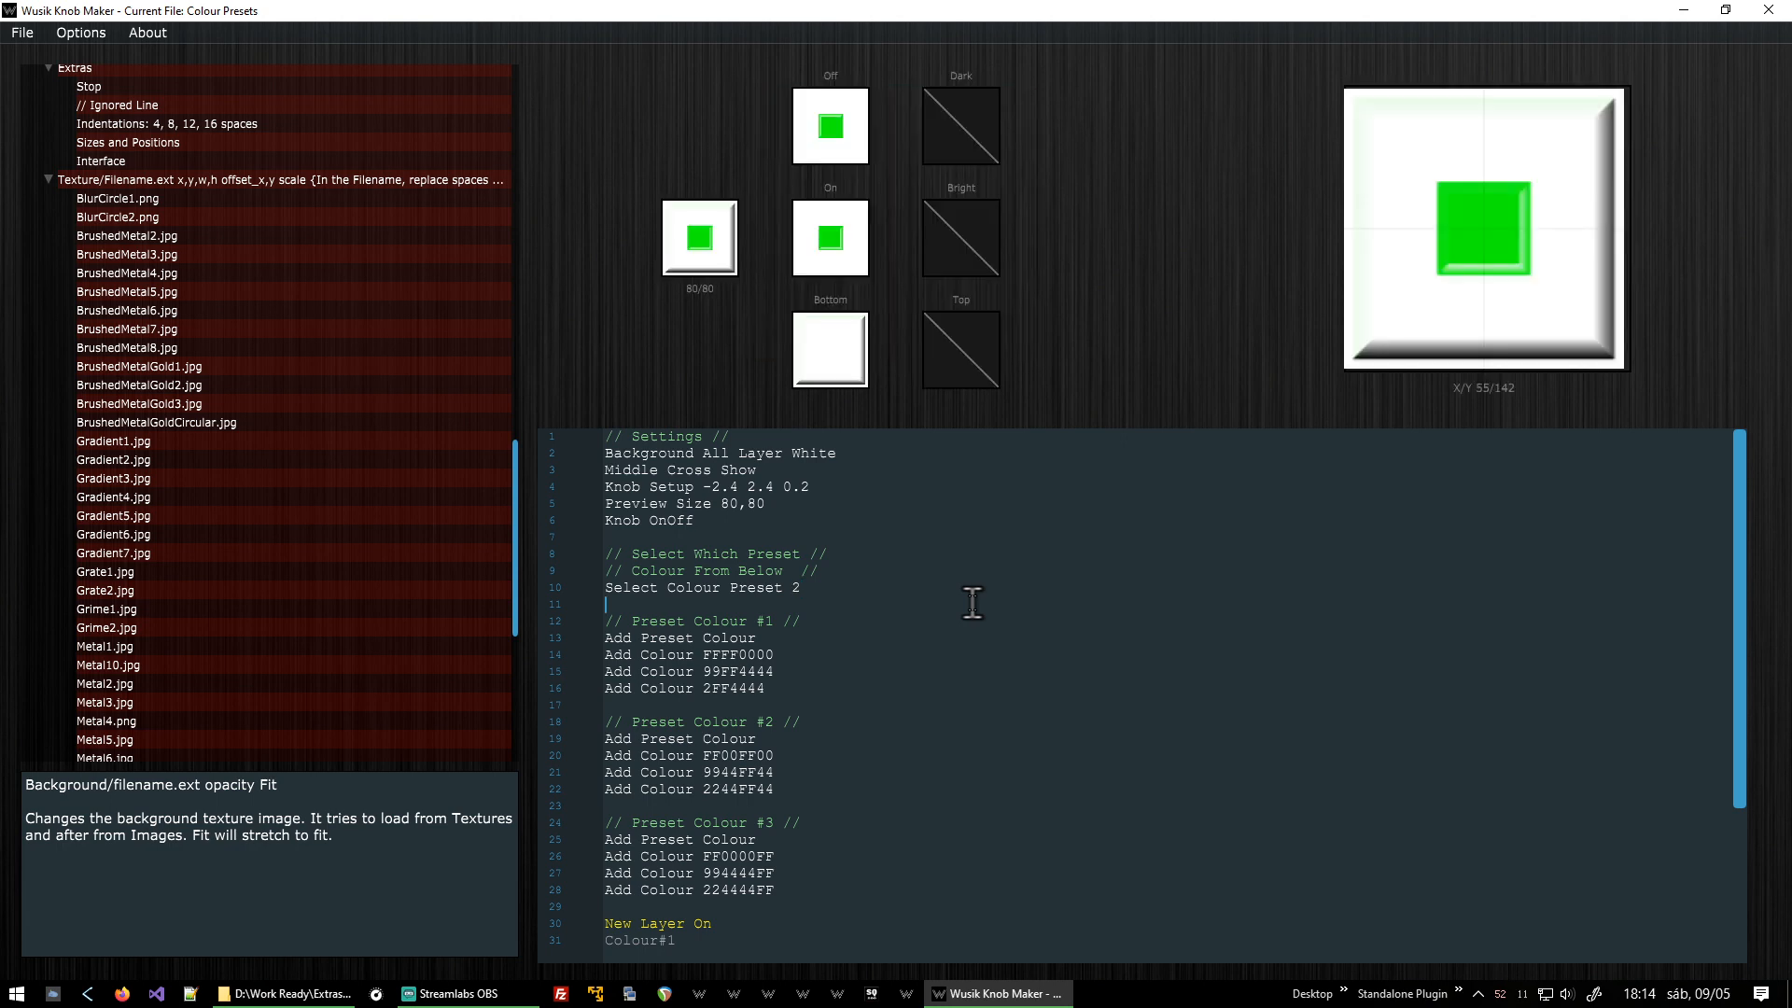
Step through the three preset colour blocks in the script.
{"action": "key", "text": "shift+Up"}
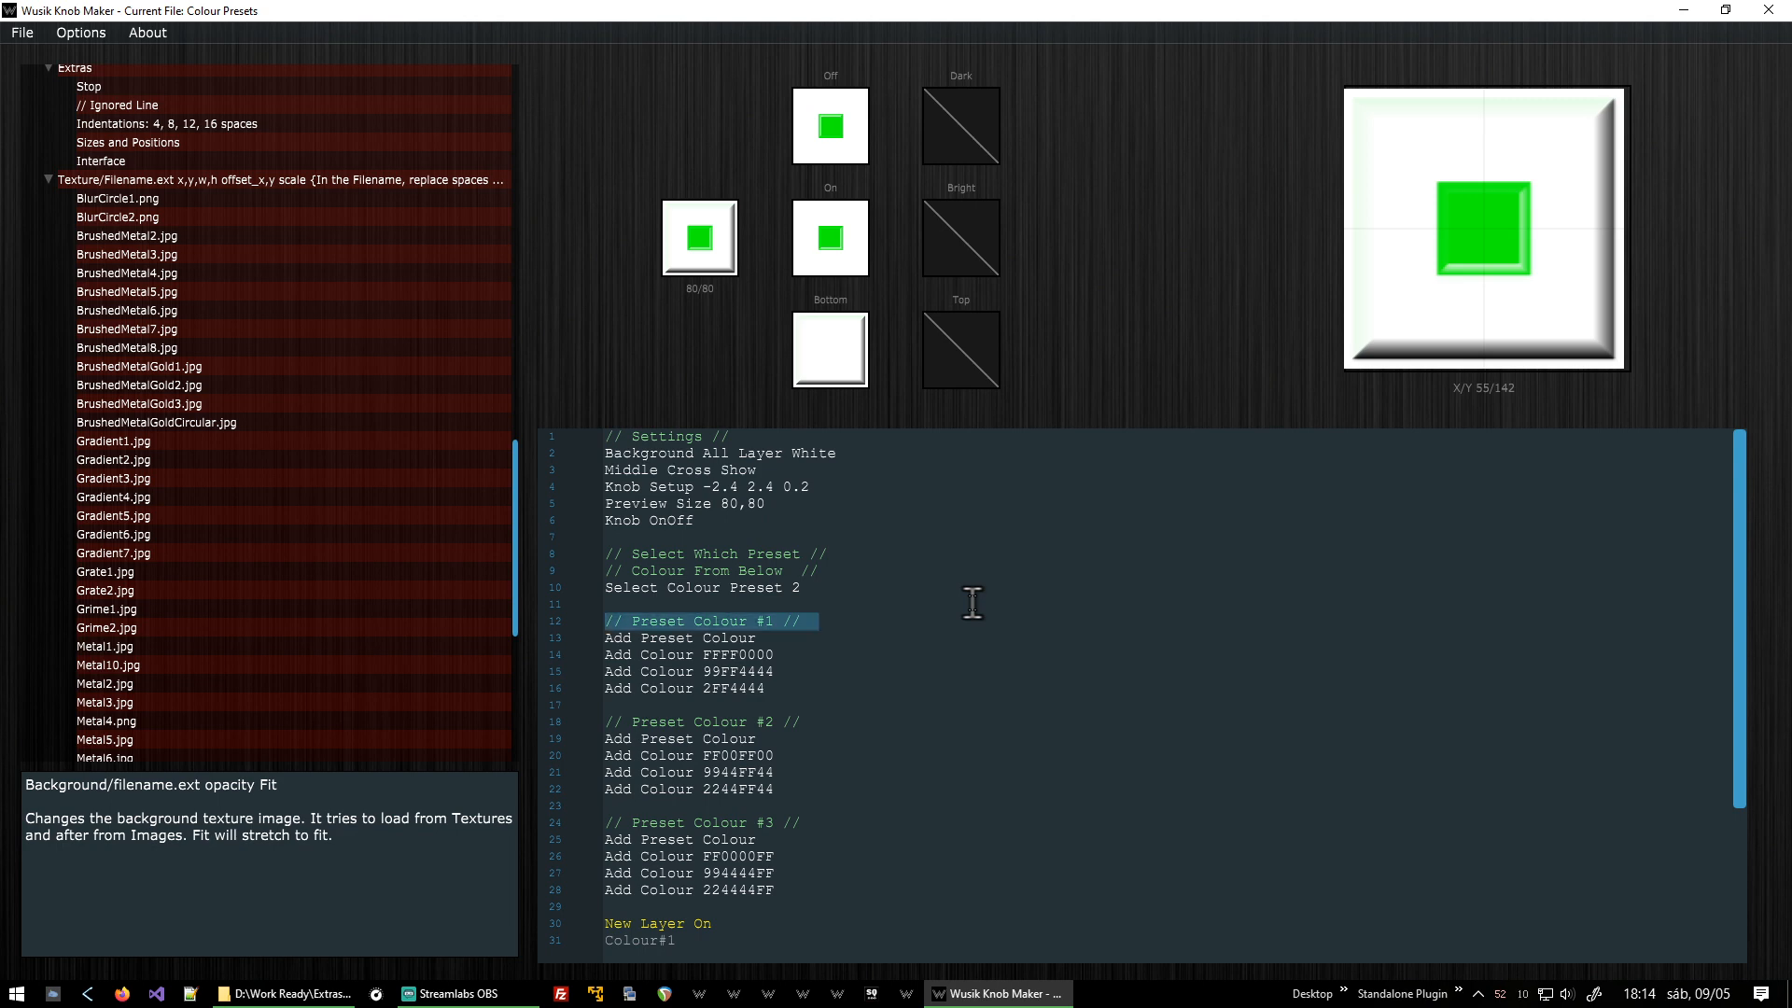
{"action": "key", "text": "Down"}
{"action": "key", "text": "Down"}
{"action": "key", "text": "shift+Up"}
{"action": "key", "text": "Down"}
{"action": "key", "text": "Down"}
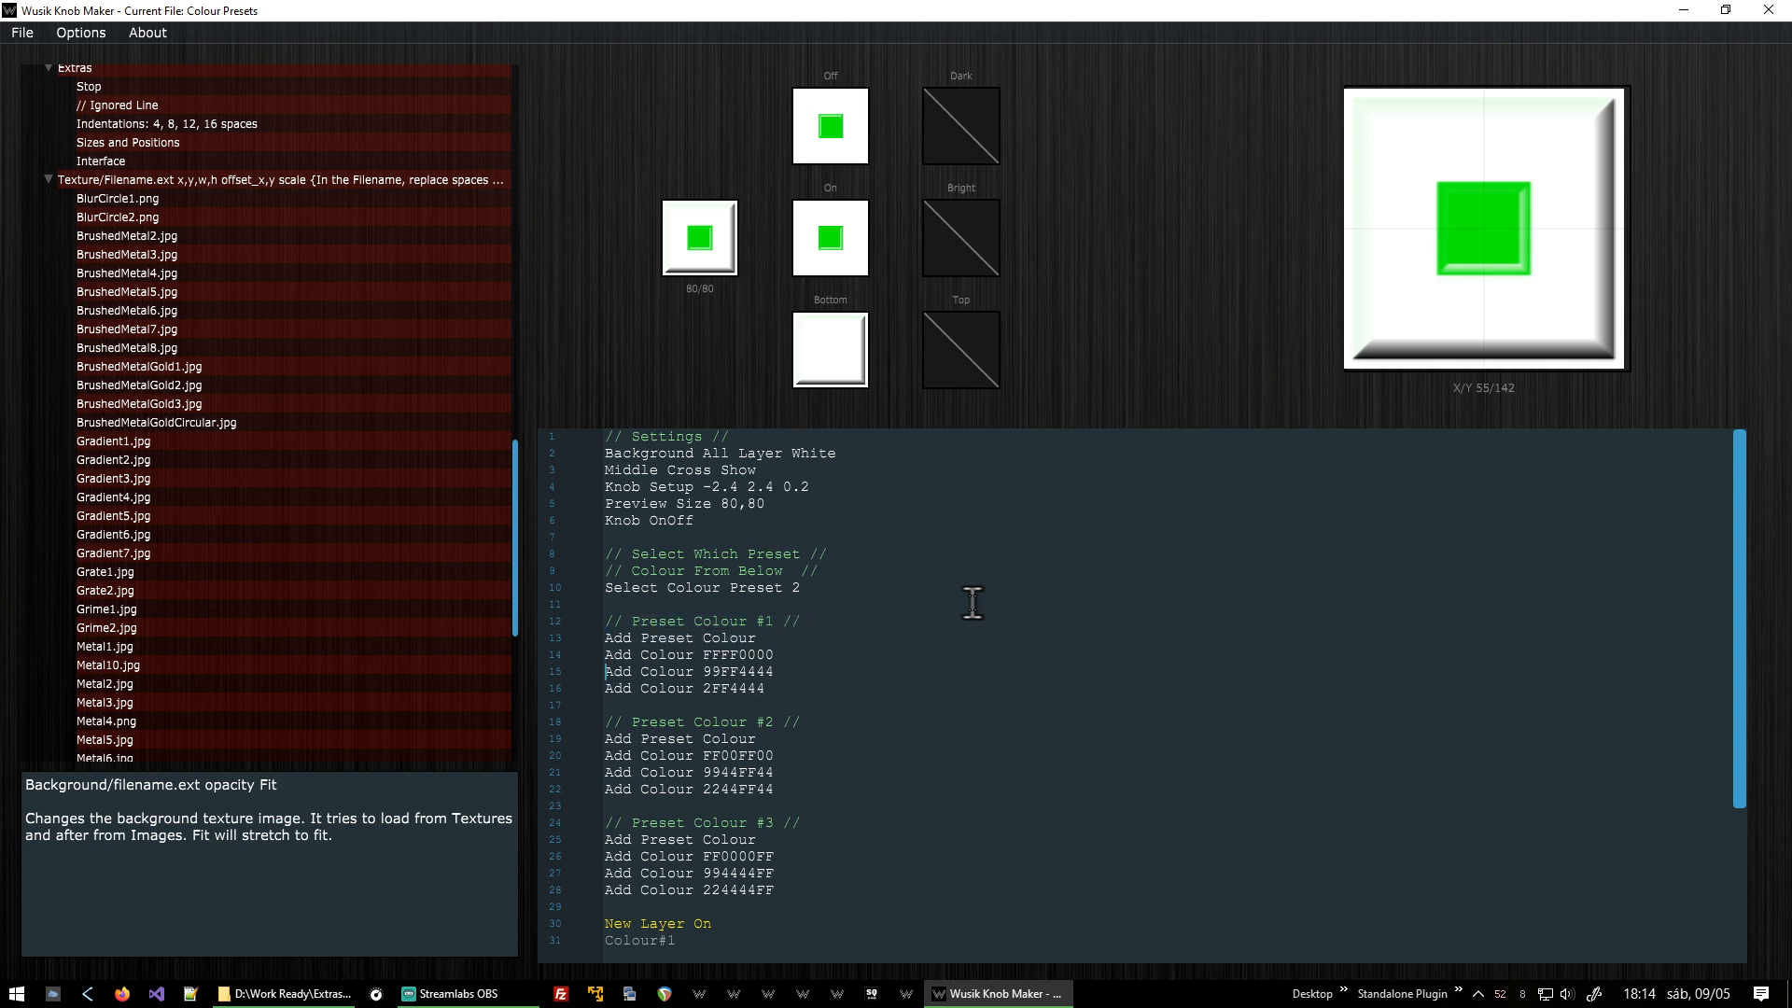
{"action": "key", "text": "shift+Up"}
{"action": "key", "text": "shift+Down"}
{"action": "key", "text": "shift+Down"}
{"action": "key", "text": "ctrl+End"}
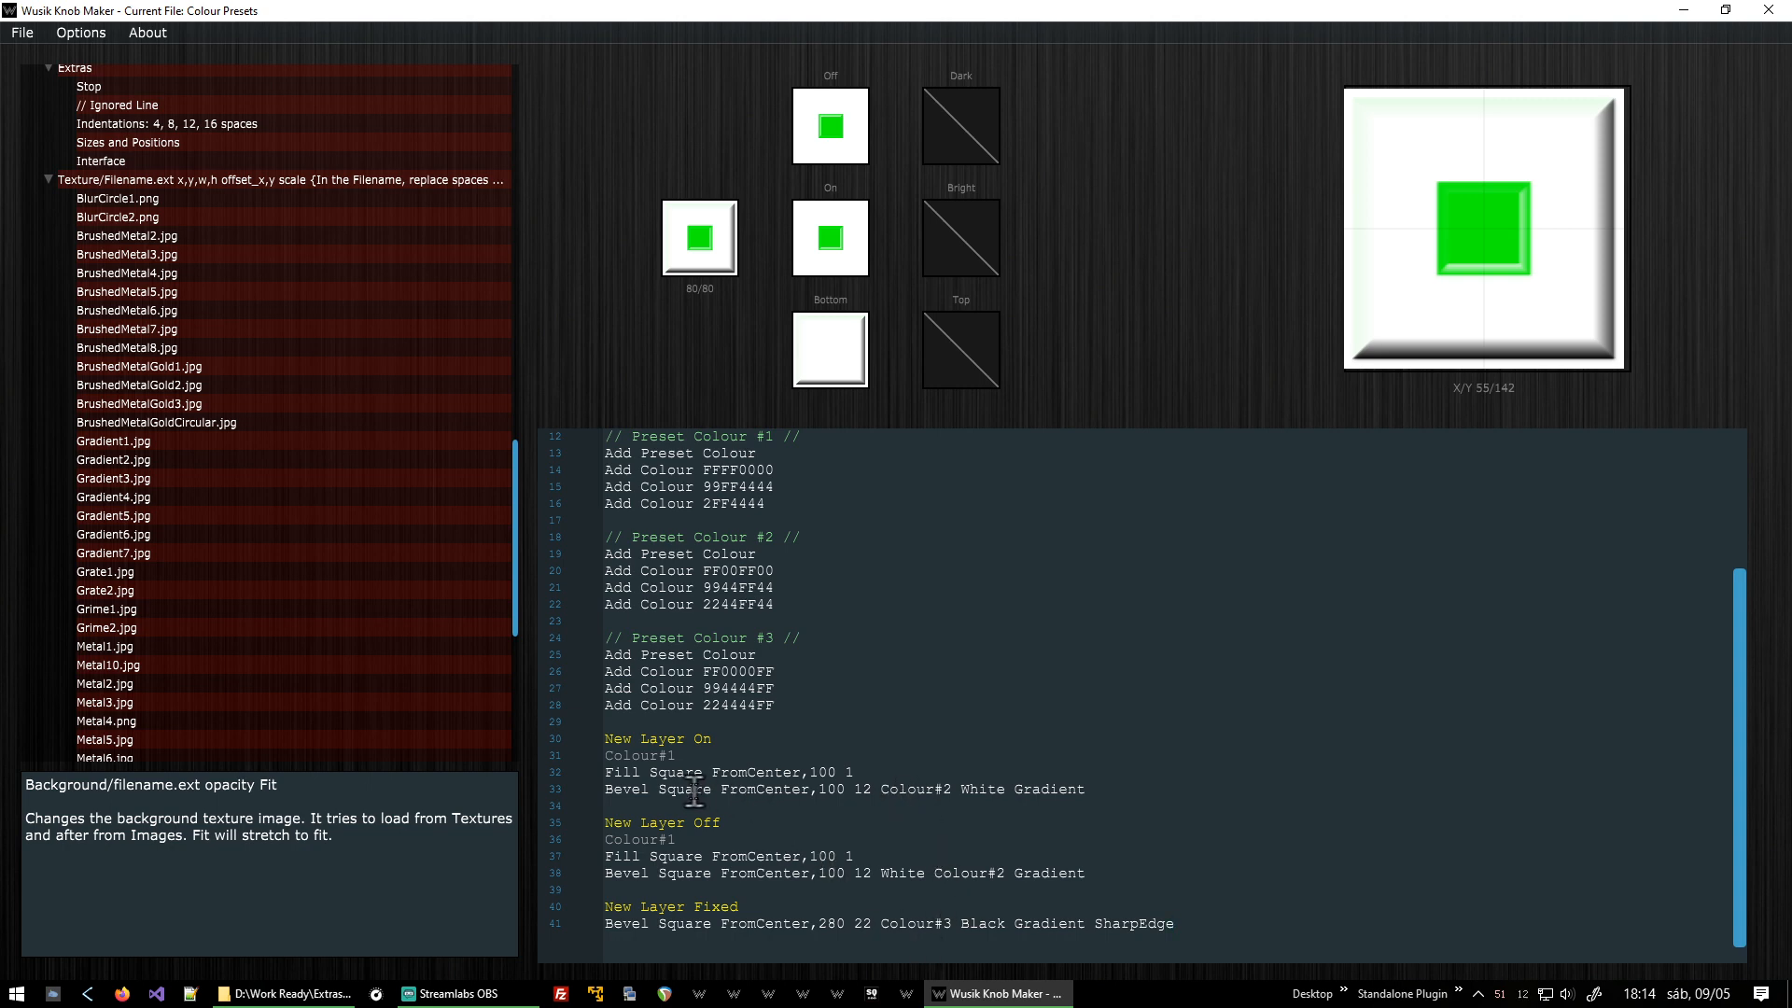
Inspect the On, Off and Fixed layer lines that reference the preset colours.
{"action": "double_click", "coordinate": [637, 769]}
{"action": "key", "text": "Home"}
{"action": "key", "text": "Up"}
{"action": "key", "text": "shift+End"}
{"action": "double_click", "coordinate": [914, 790]}
{"action": "left_click", "coordinate": [903, 911]}
{"action": "double_click", "coordinate": [905, 912]}
{"action": "double_click", "coordinate": [909, 924]}
{"action": "key", "text": "shift+Right"}
{"action": "scroll", "coordinate": [929, 698], "scroll_direction": "up", "scroll_amount": 3}
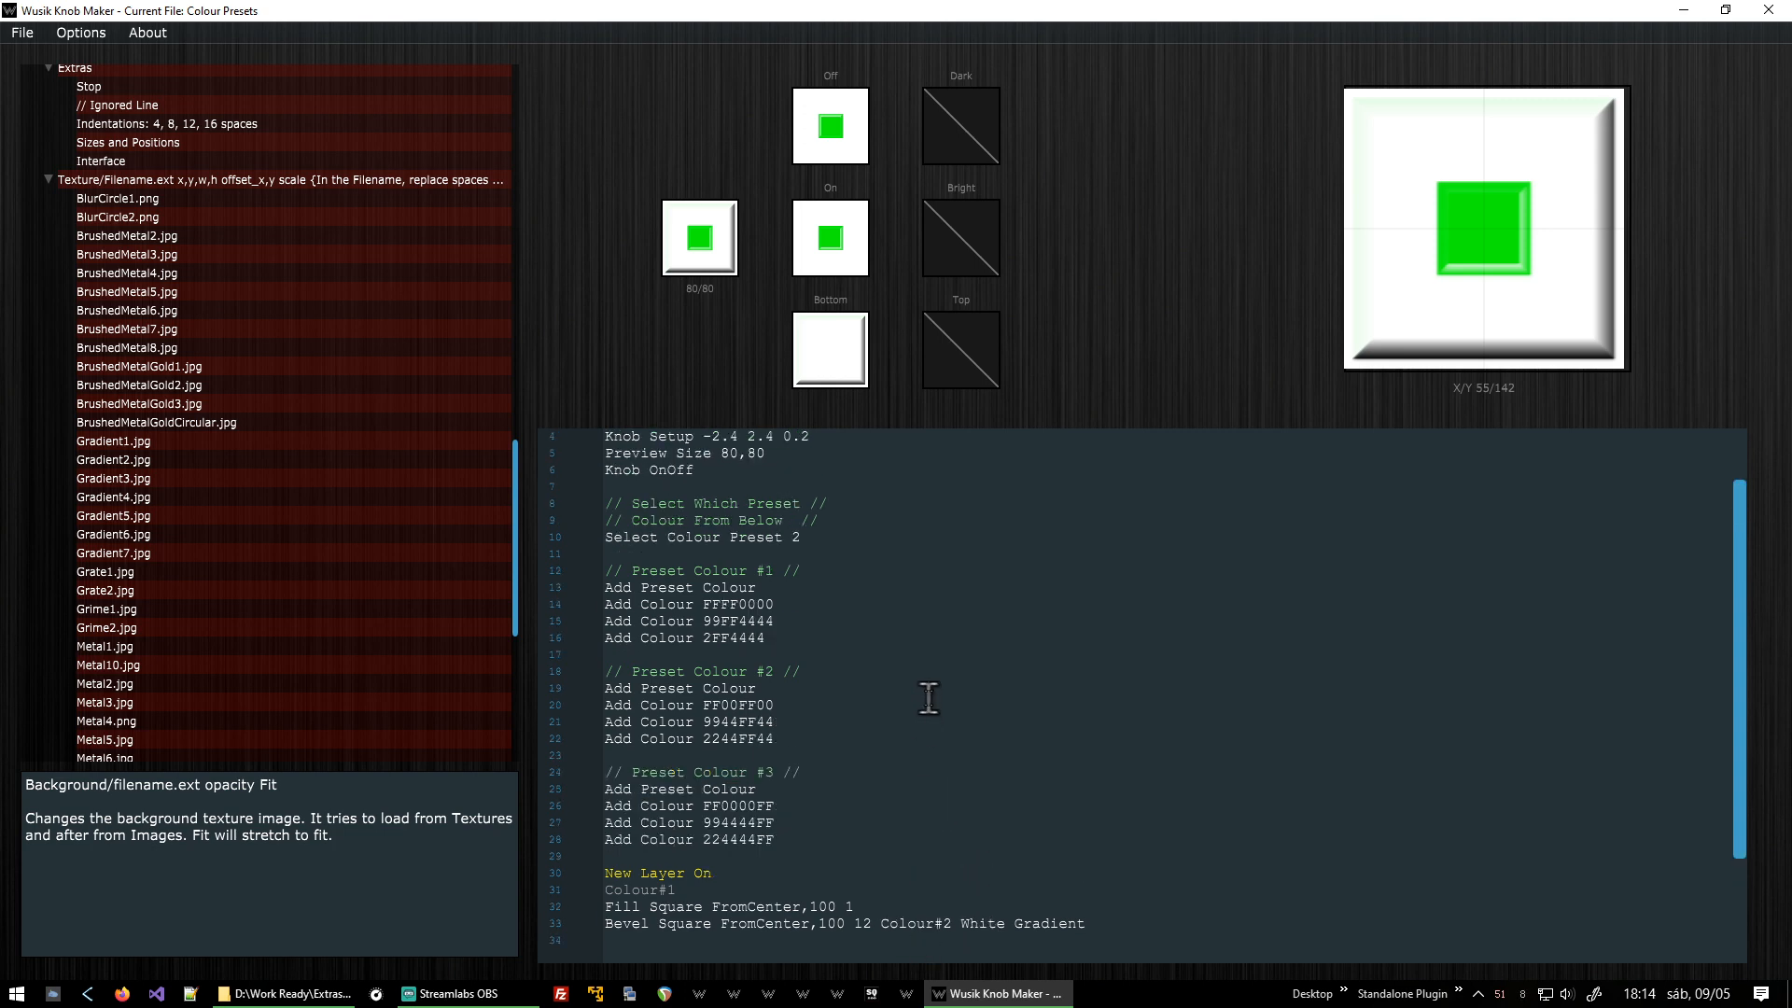
Highlight the three preset colour blocks together to point them out, then clear the selection.
{"action": "scroll", "coordinate": [928, 698], "scroll_direction": "up", "scroll_amount": 1}
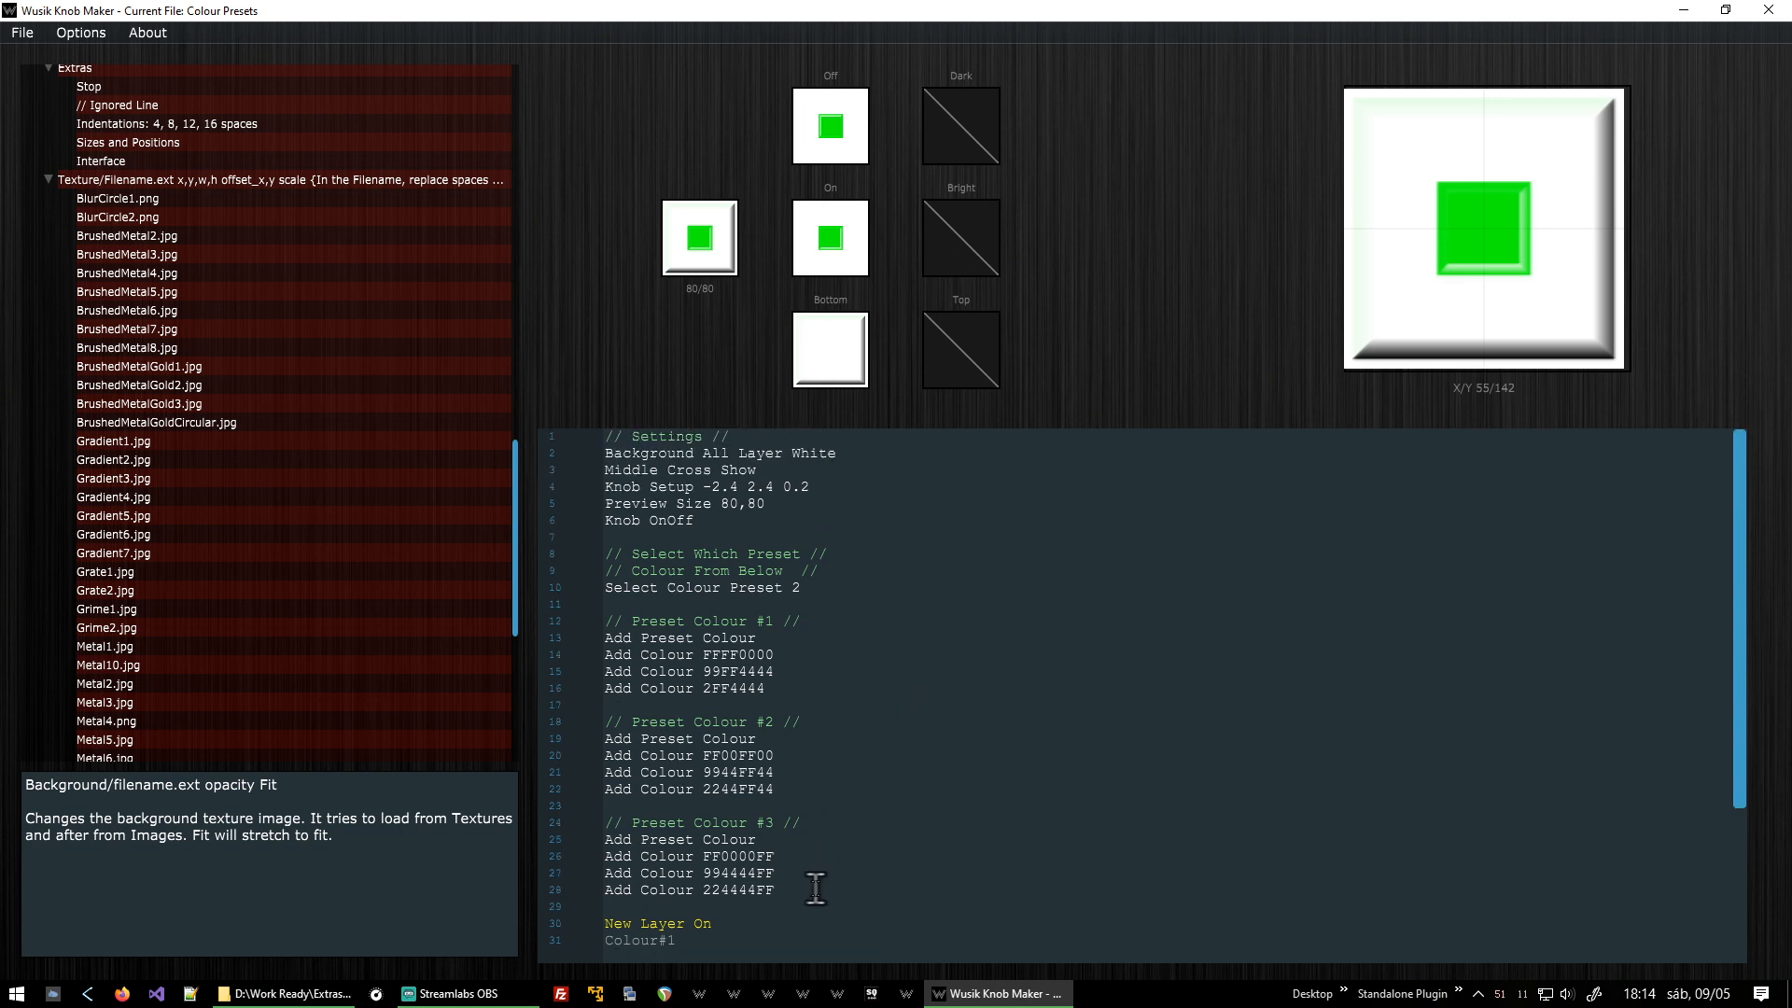
{"action": "left_click_drag", "start_coordinate": [814, 887], "coordinate": [547, 623]}
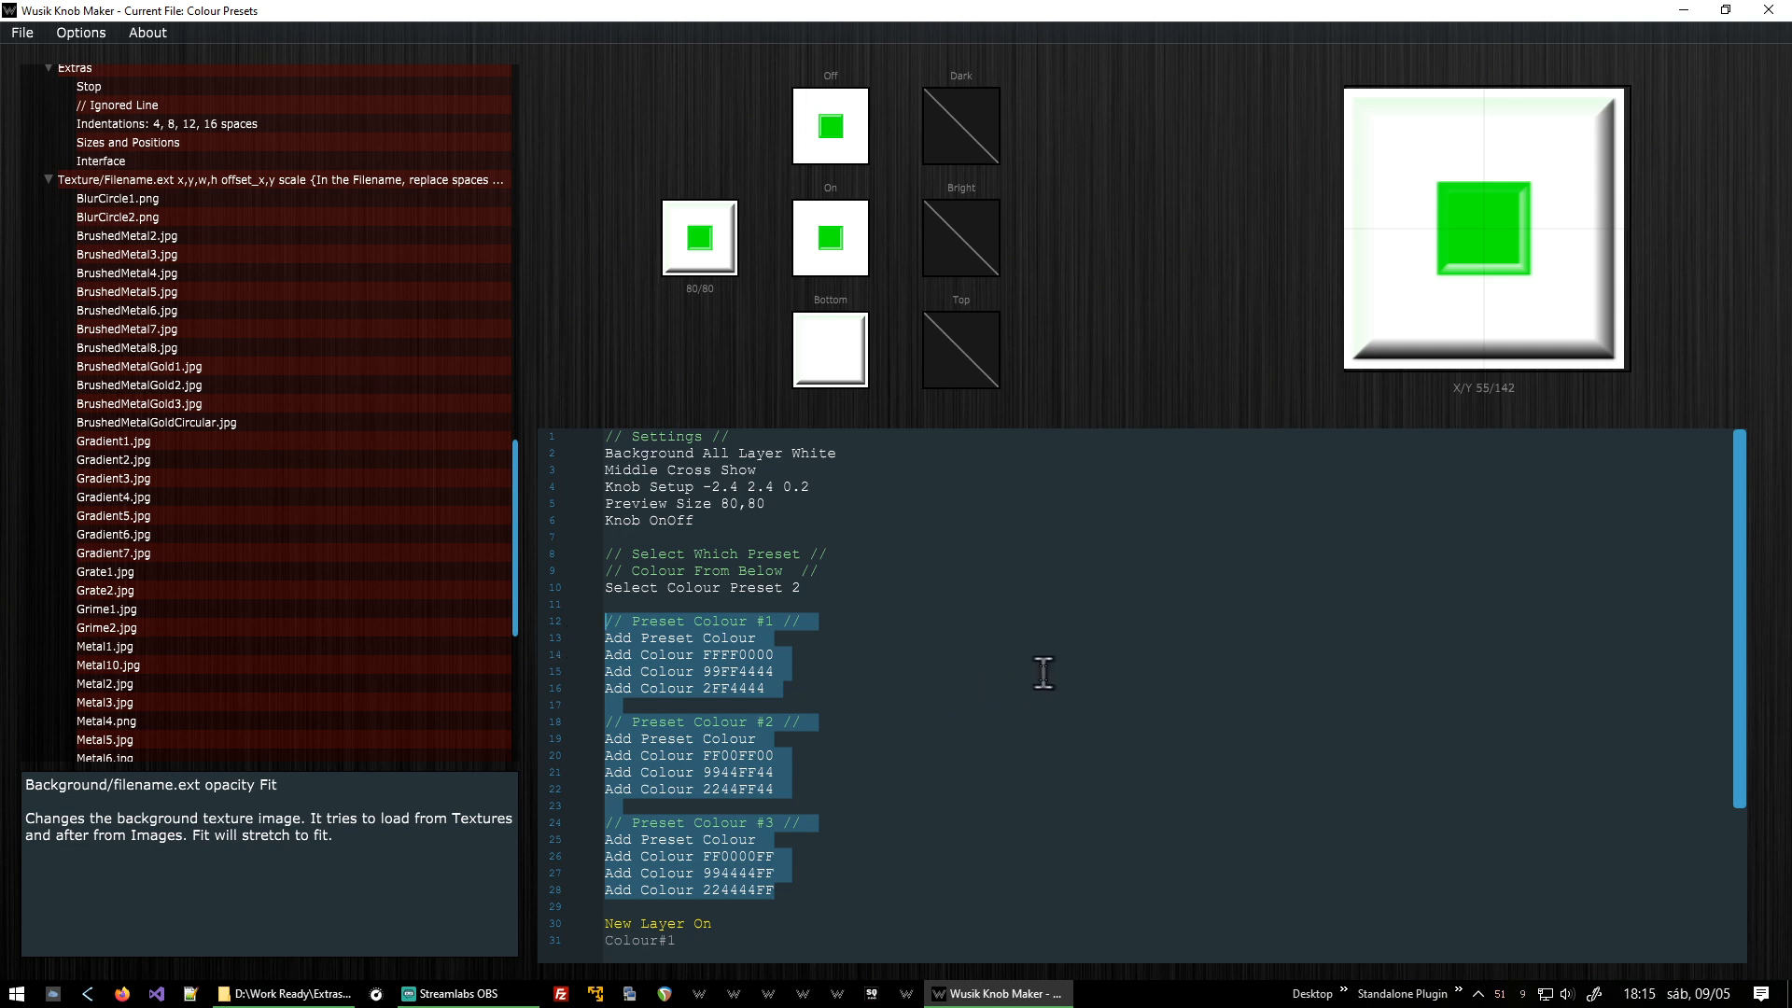
{"action": "scroll", "coordinate": [1044, 672], "scroll_direction": "down", "scroll_amount": 4}
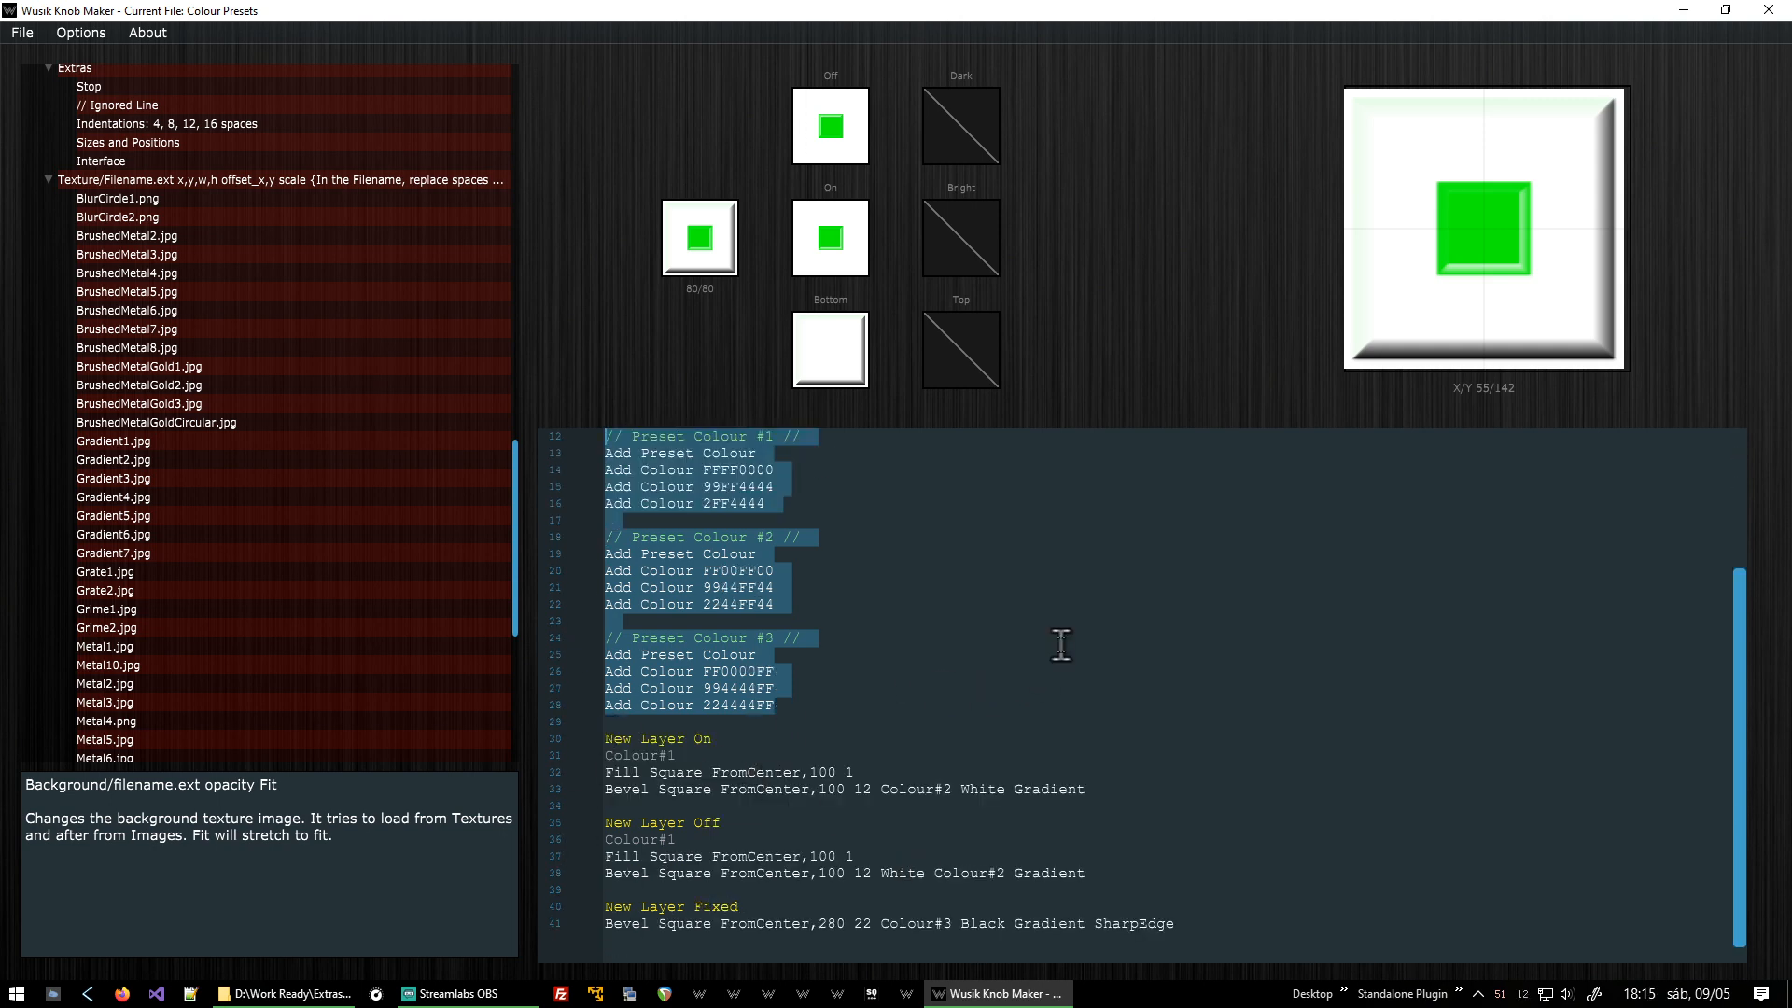
{"action": "scroll", "coordinate": [1061, 644], "scroll_direction": "up", "scroll_amount": 4}
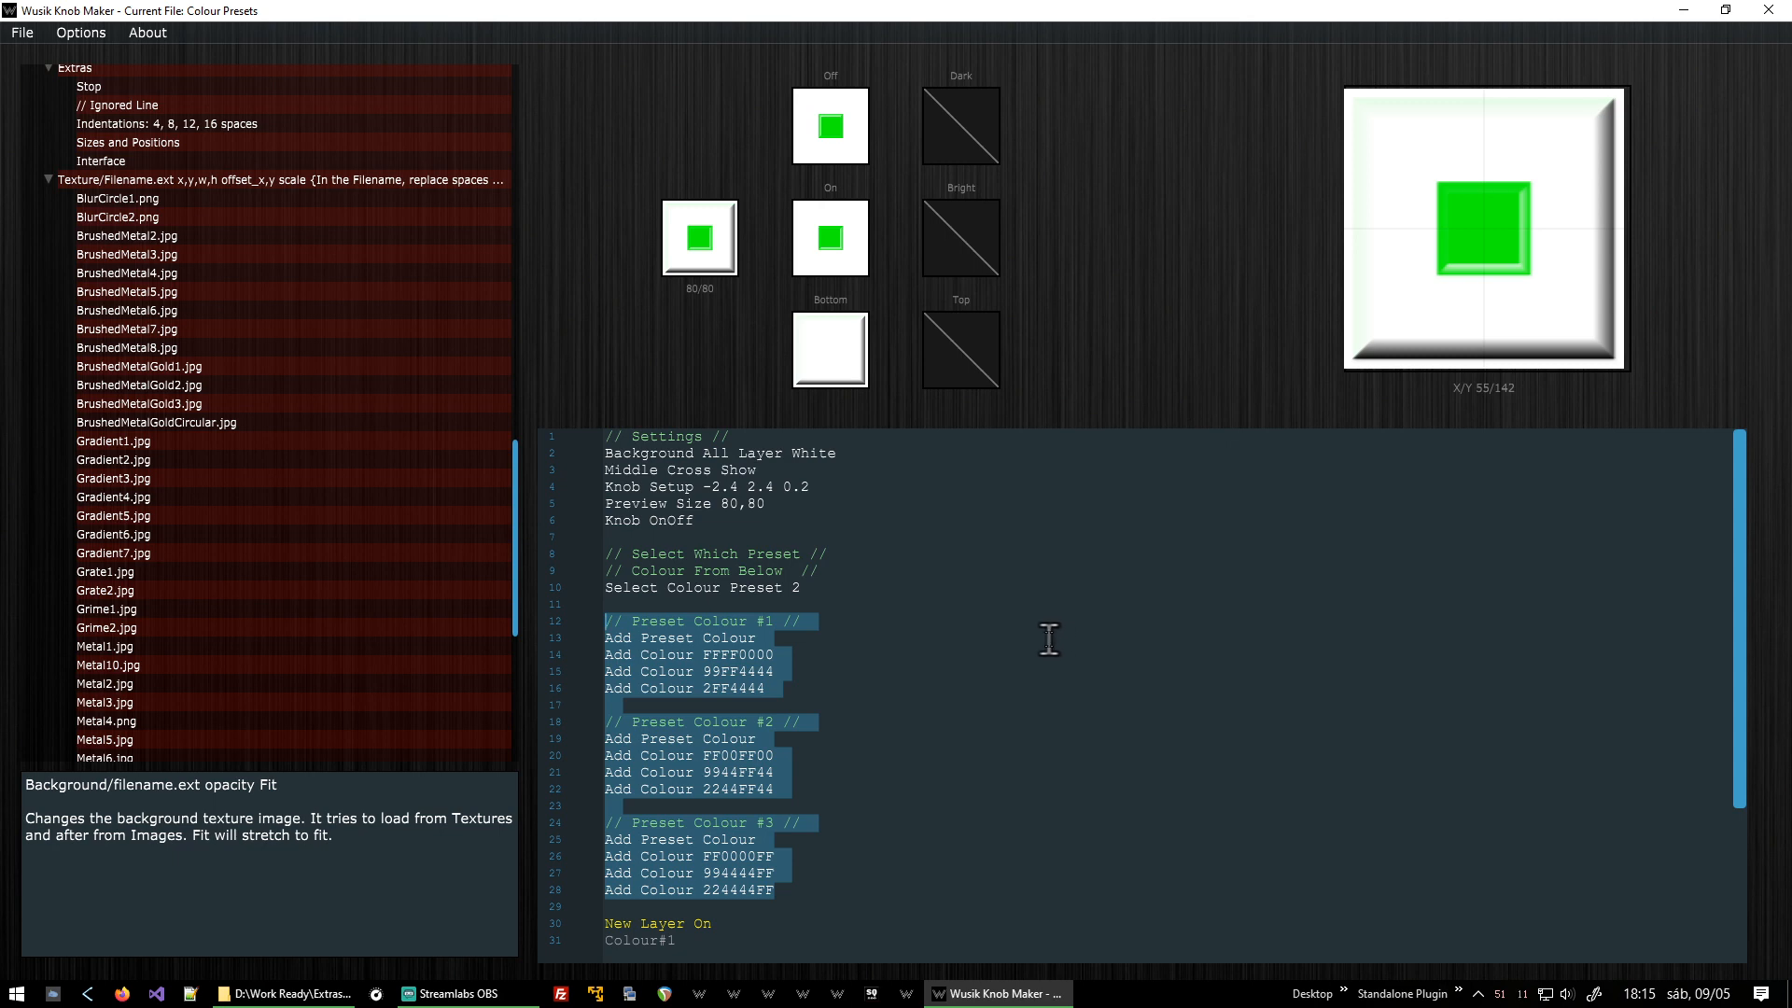
{"action": "right_click", "coordinate": [1049, 639]}
{"action": "left_click", "coordinate": [858, 530]}
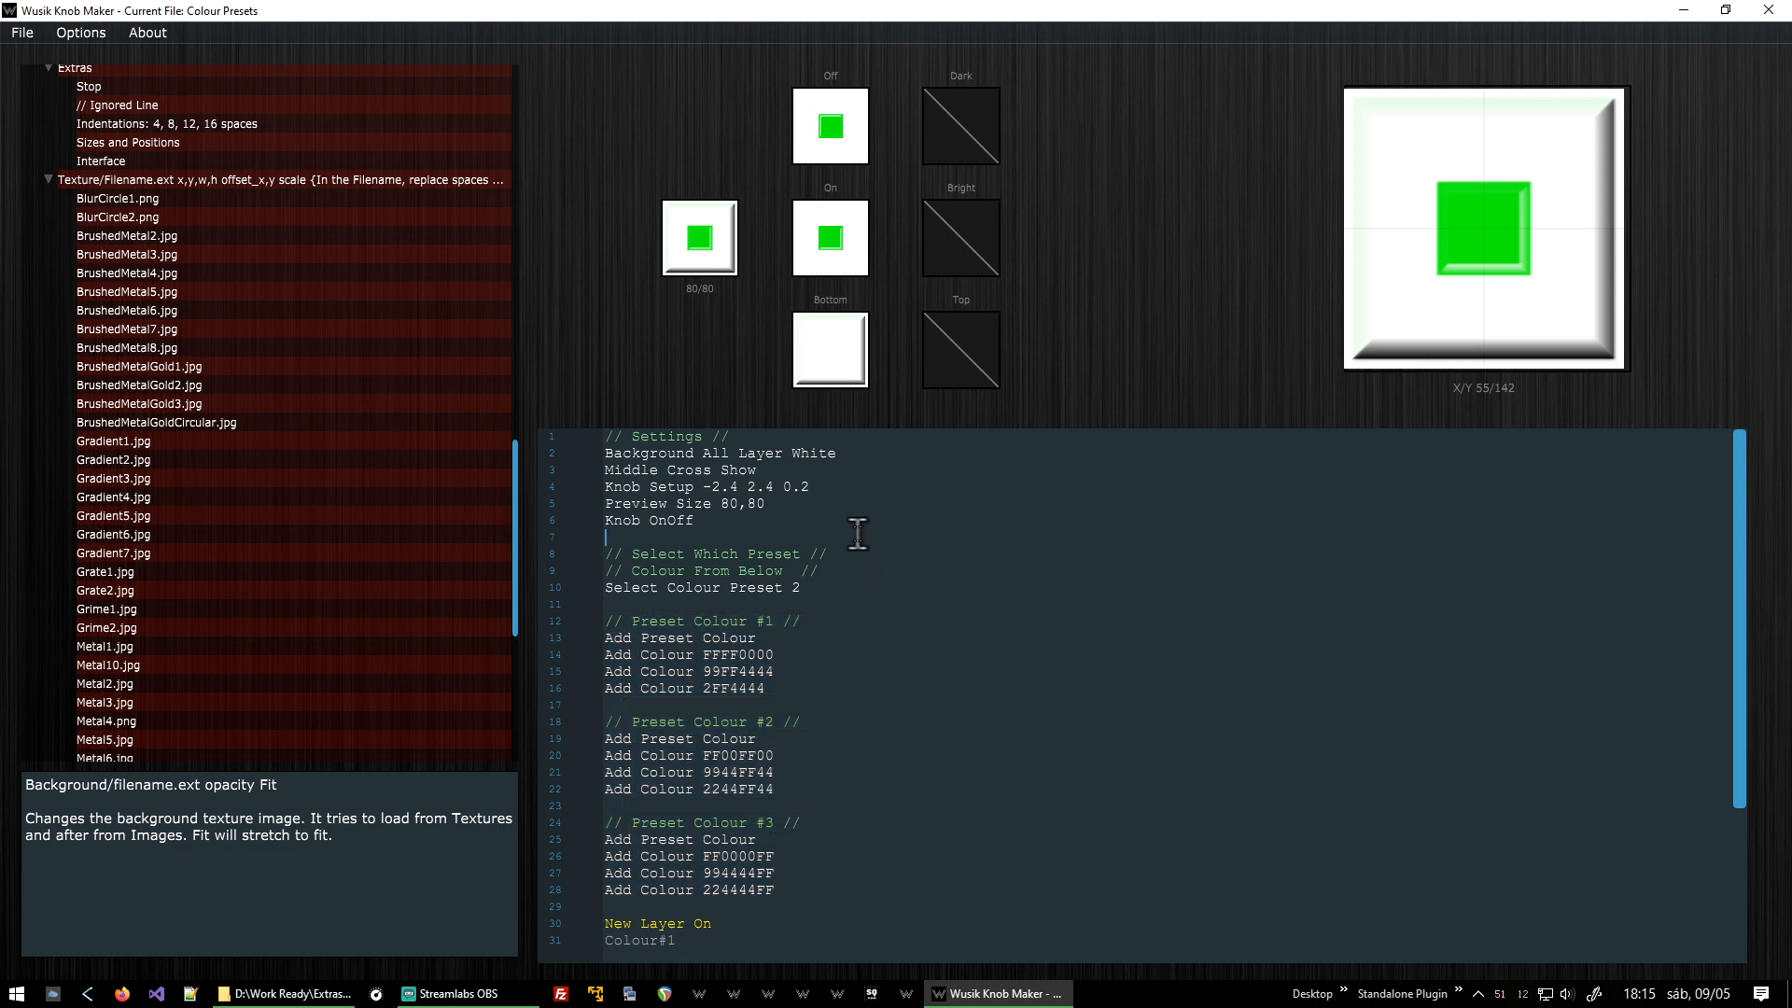
Browse the command manual and read the descriptions of the Layer Effects commands.
{"action": "scroll", "coordinate": [392, 374], "scroll_direction": "up", "scroll_amount": 10}
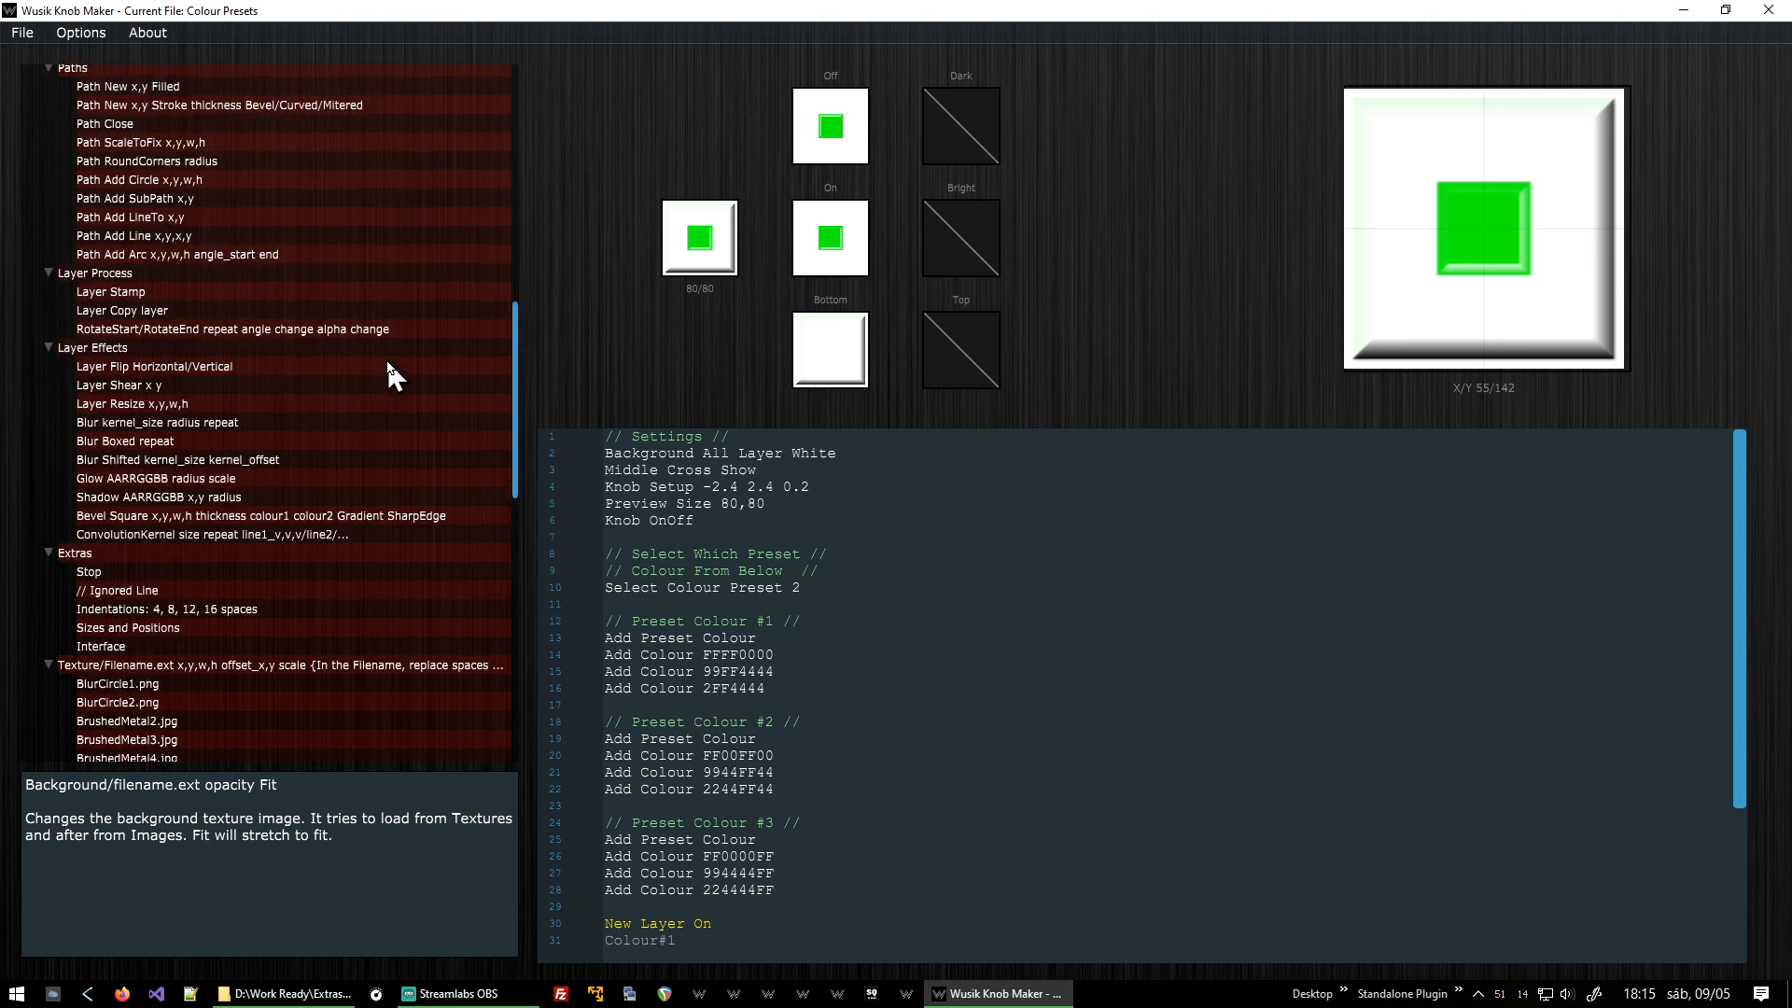
{"action": "scroll", "coordinate": [388, 360], "scroll_direction": "up", "scroll_amount": 10}
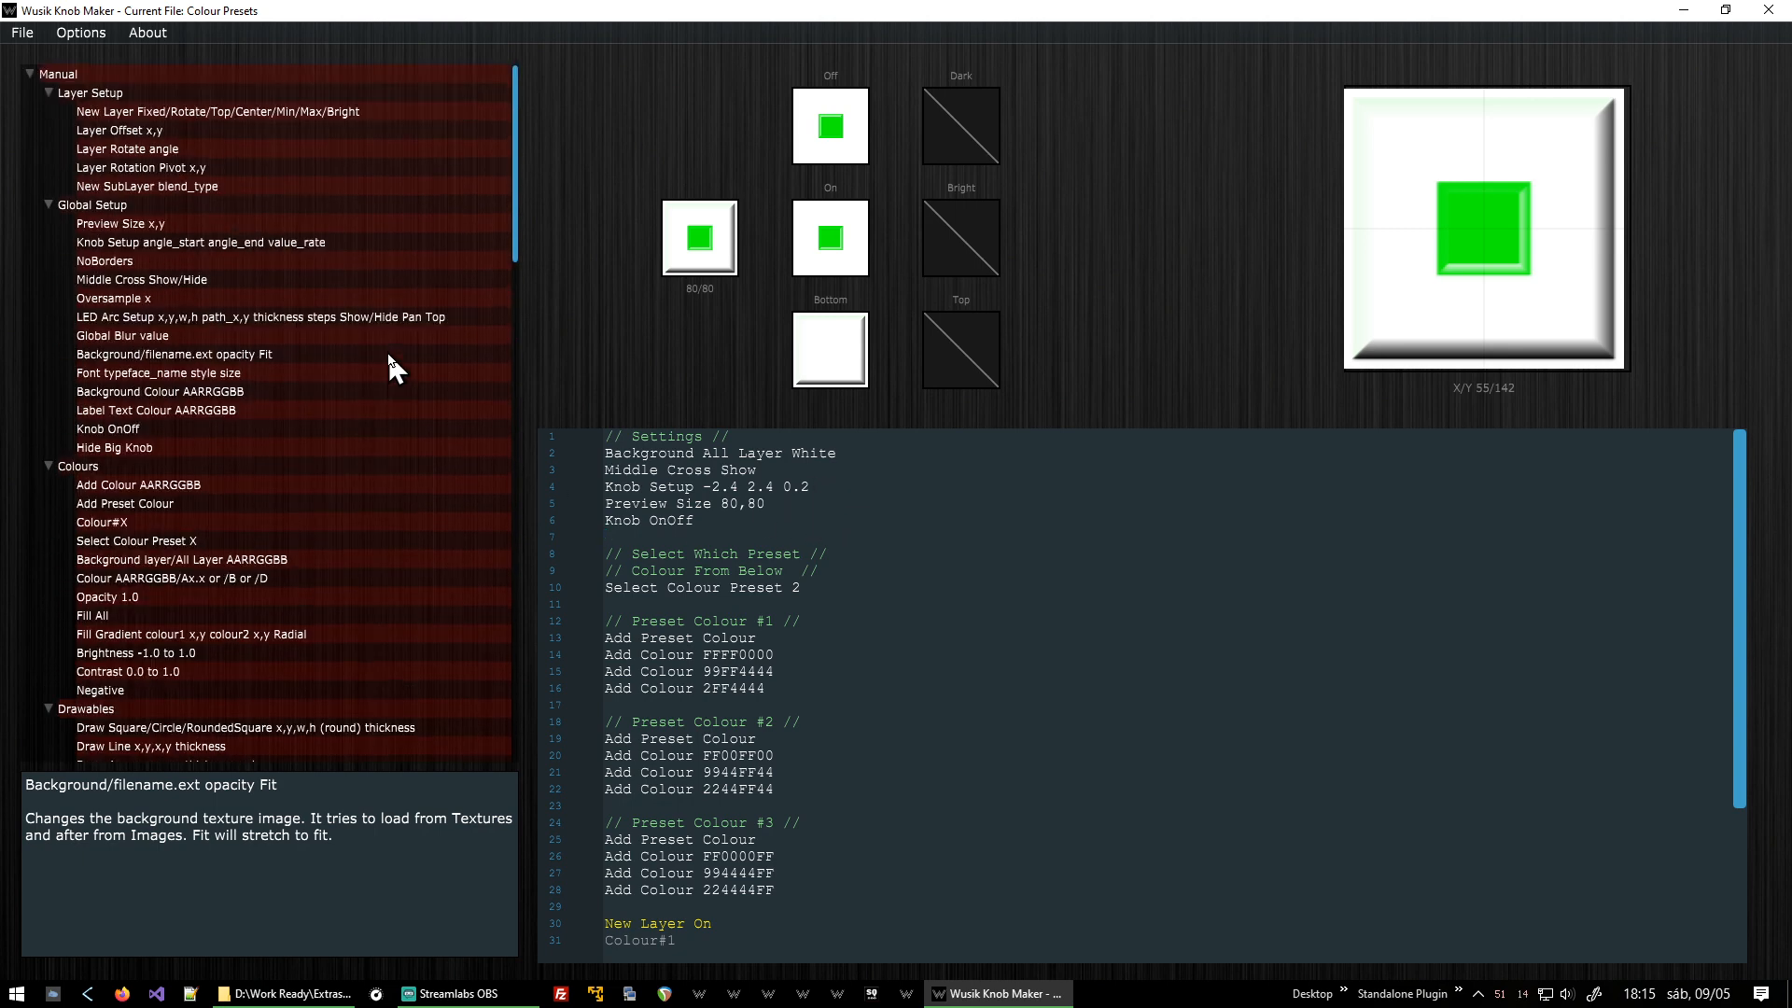
{"action": "scroll", "coordinate": [348, 131], "scroll_direction": "down", "scroll_amount": 8}
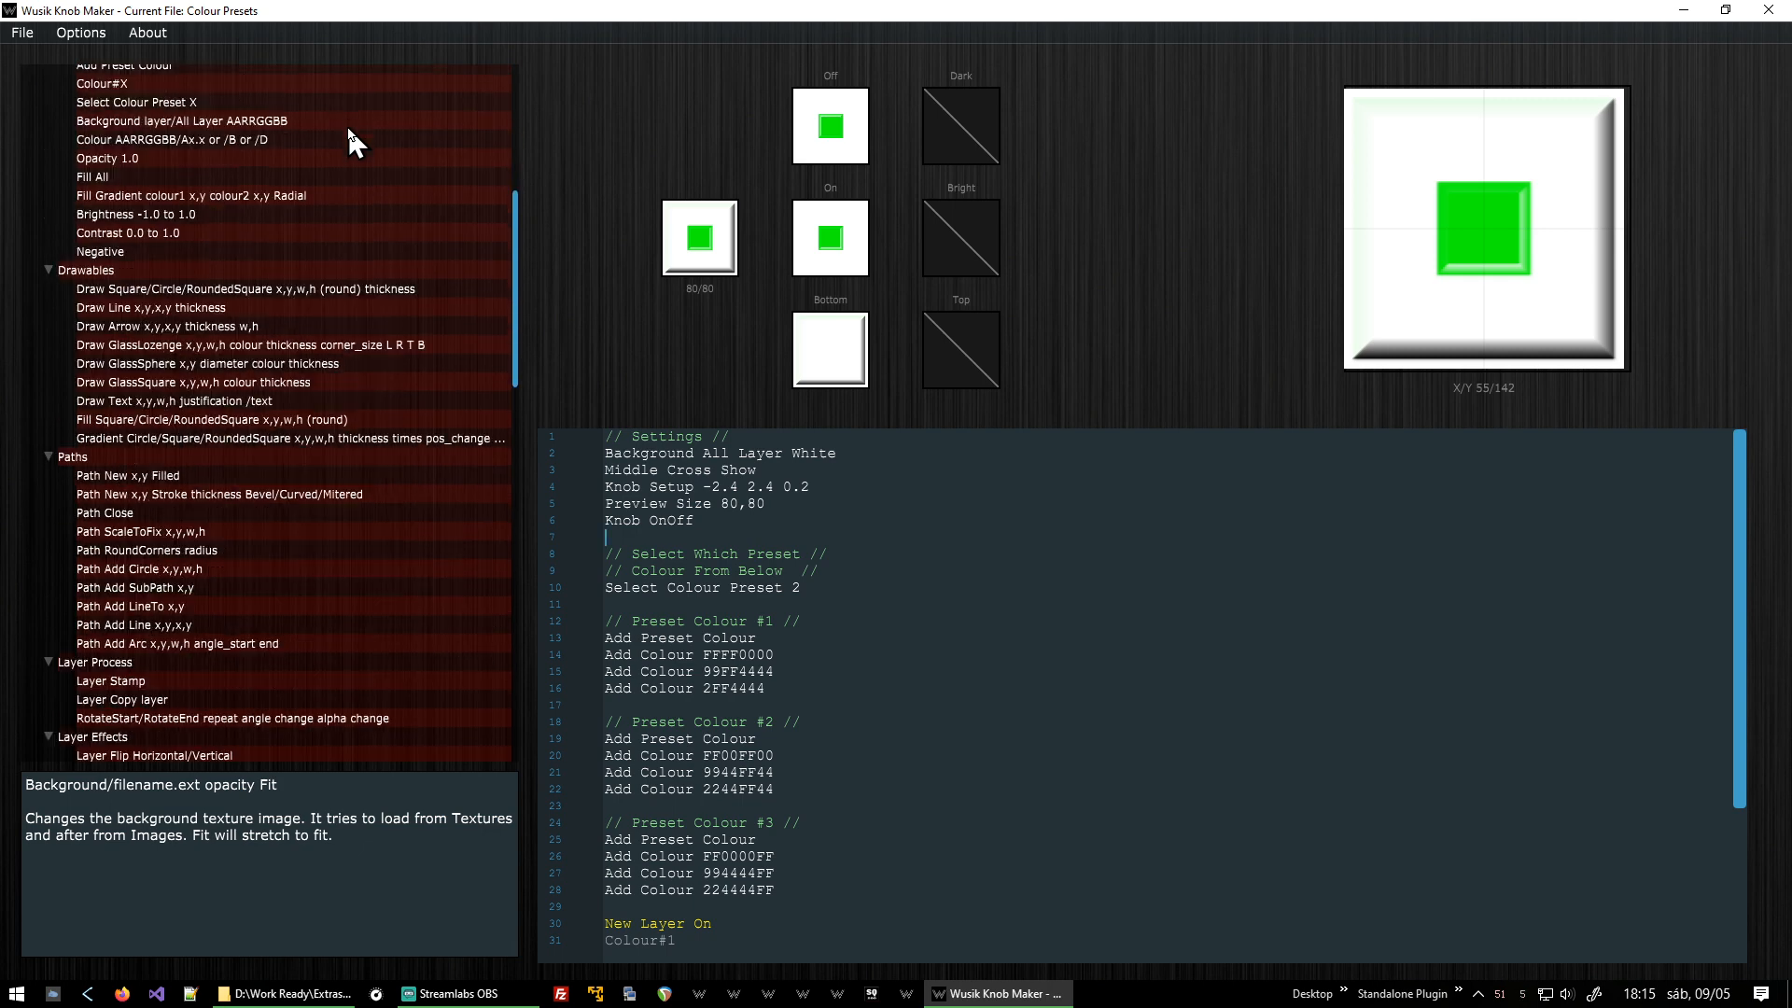
{"action": "scroll", "coordinate": [348, 131], "scroll_direction": "down", "scroll_amount": 8}
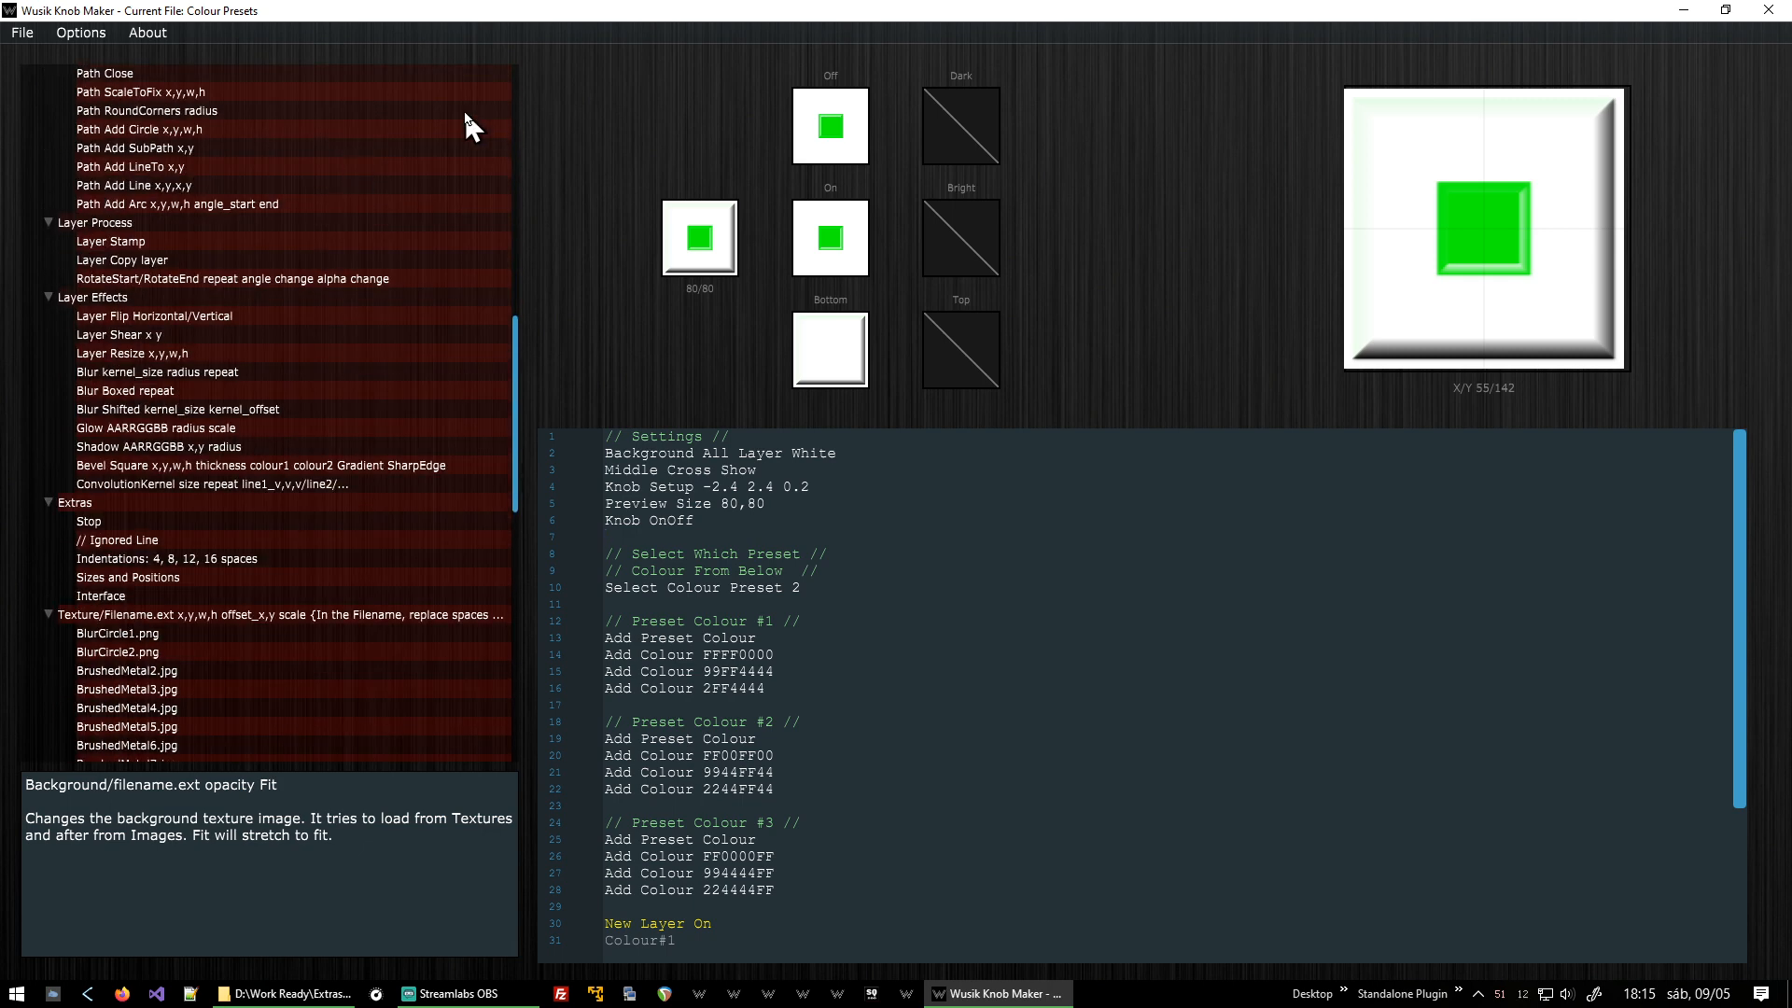
{"action": "left_click", "coordinate": [193, 353]}
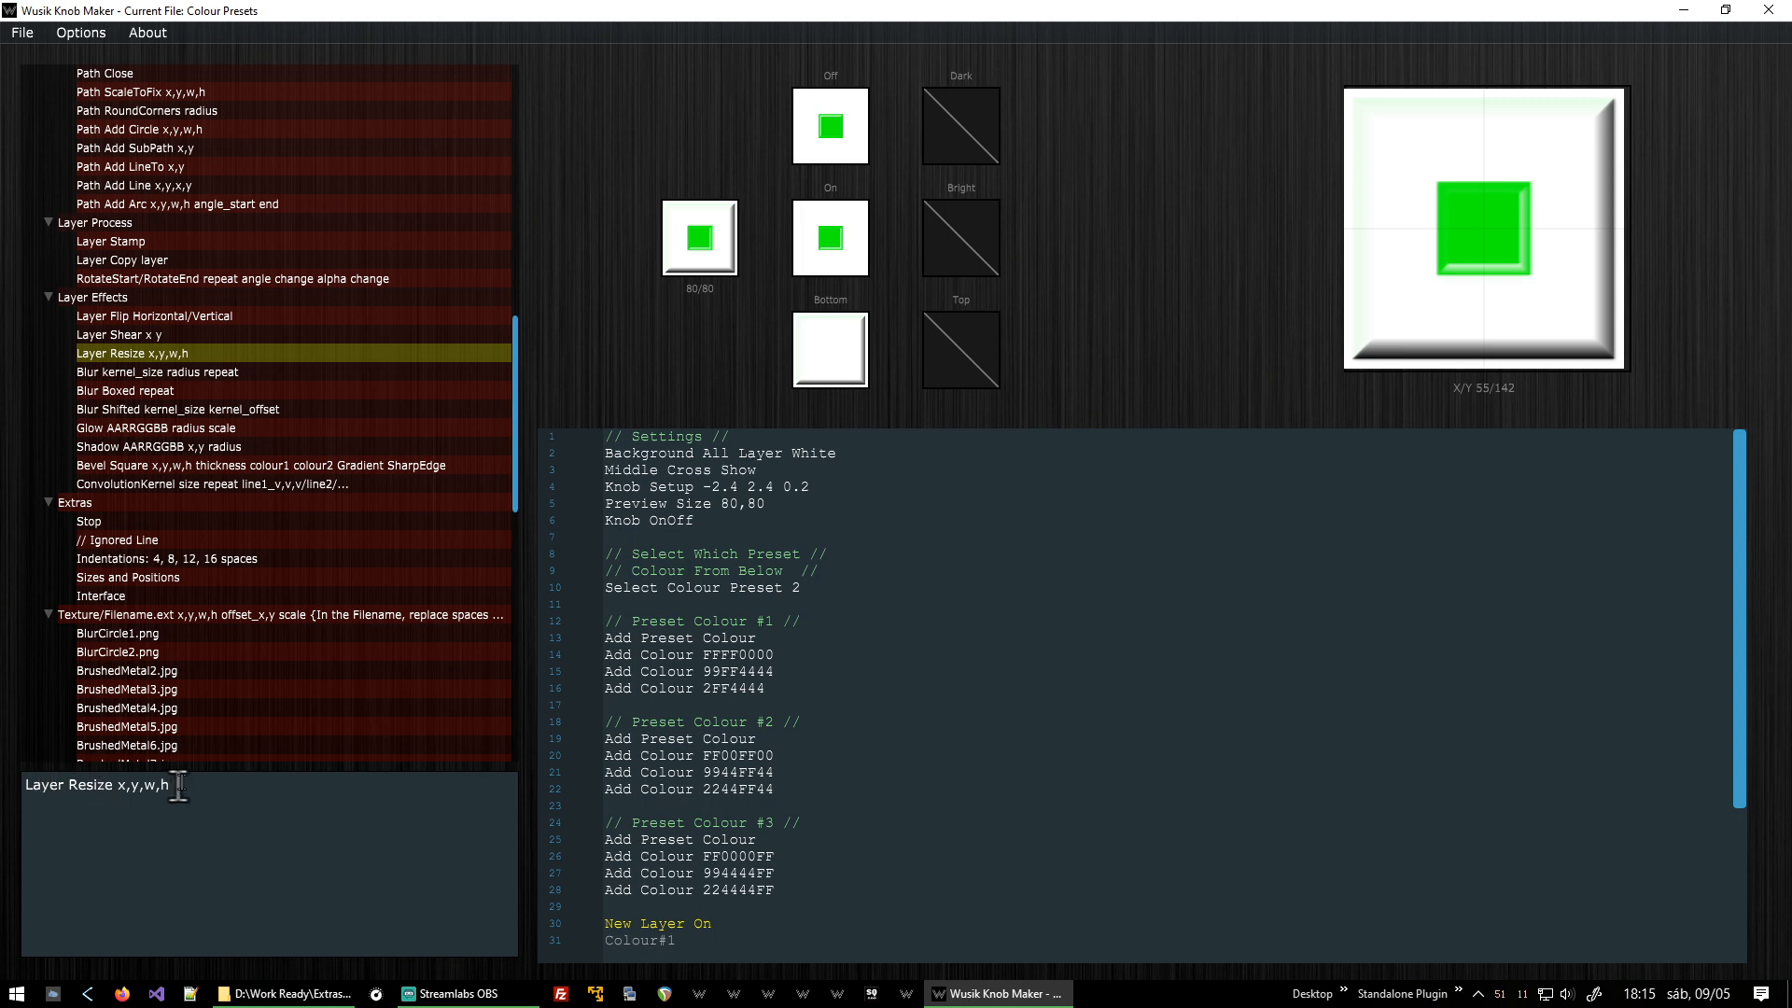
{"action": "key", "text": "Up"}
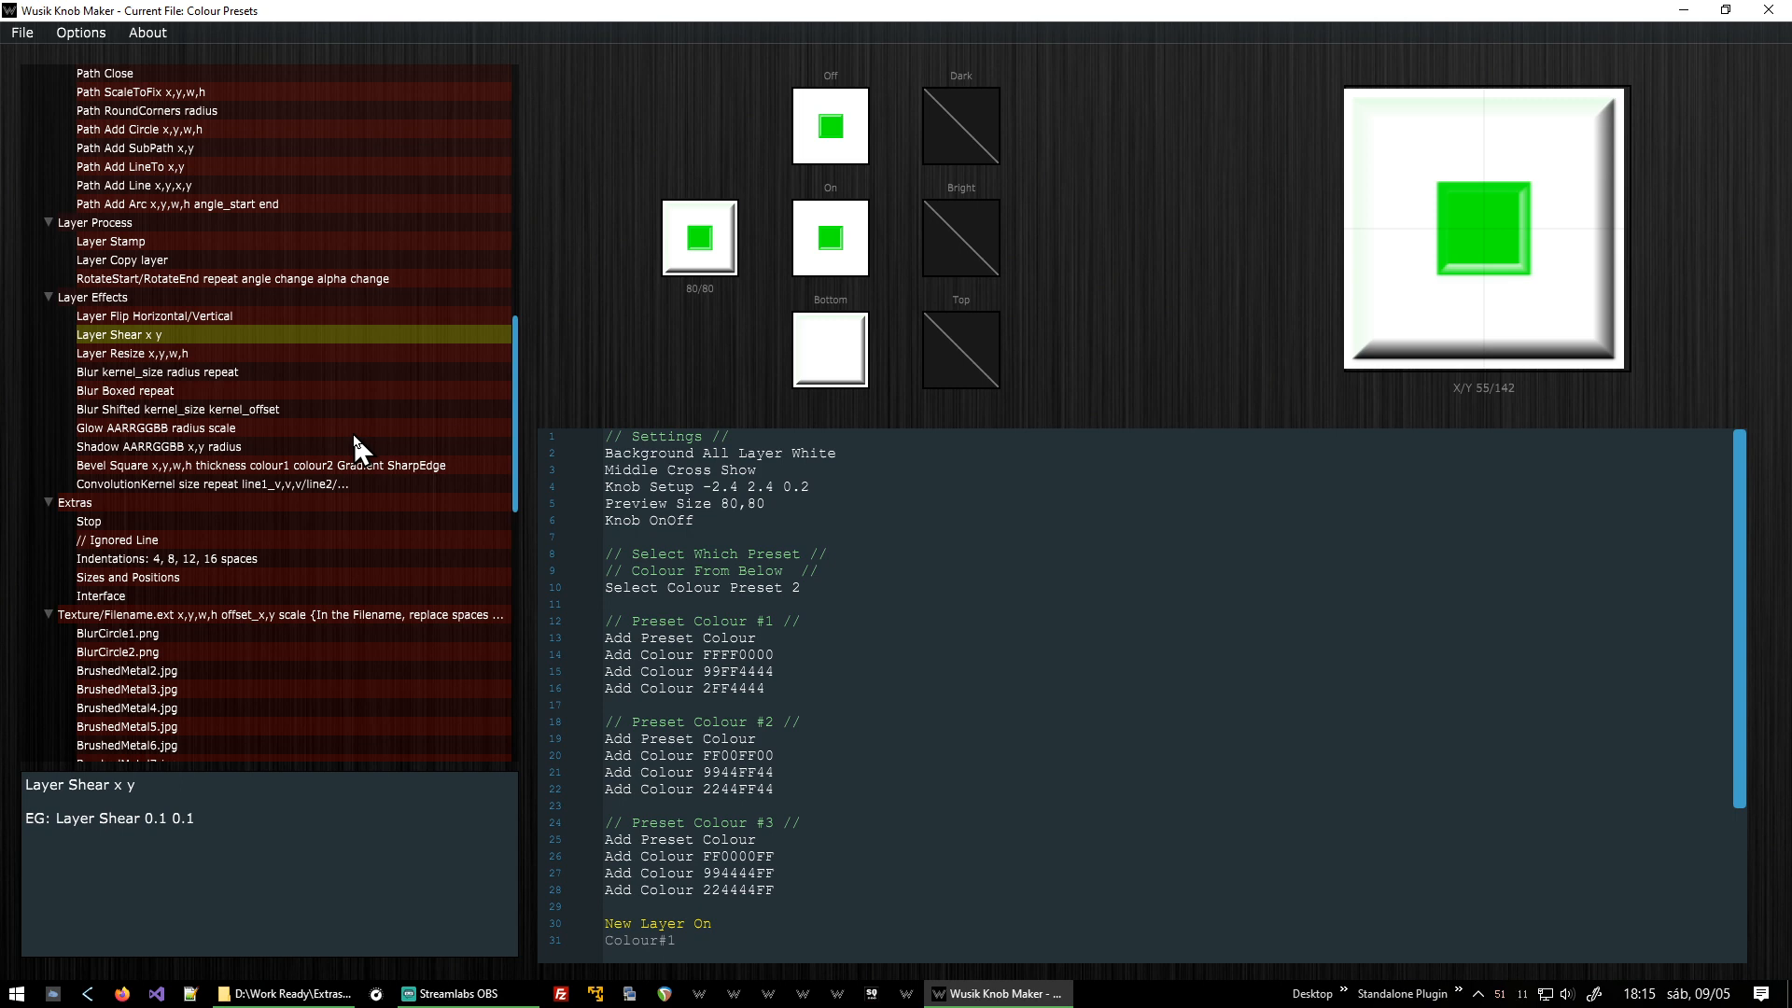
{"action": "key", "text": "Down"}
{"action": "key", "text": "Down"}
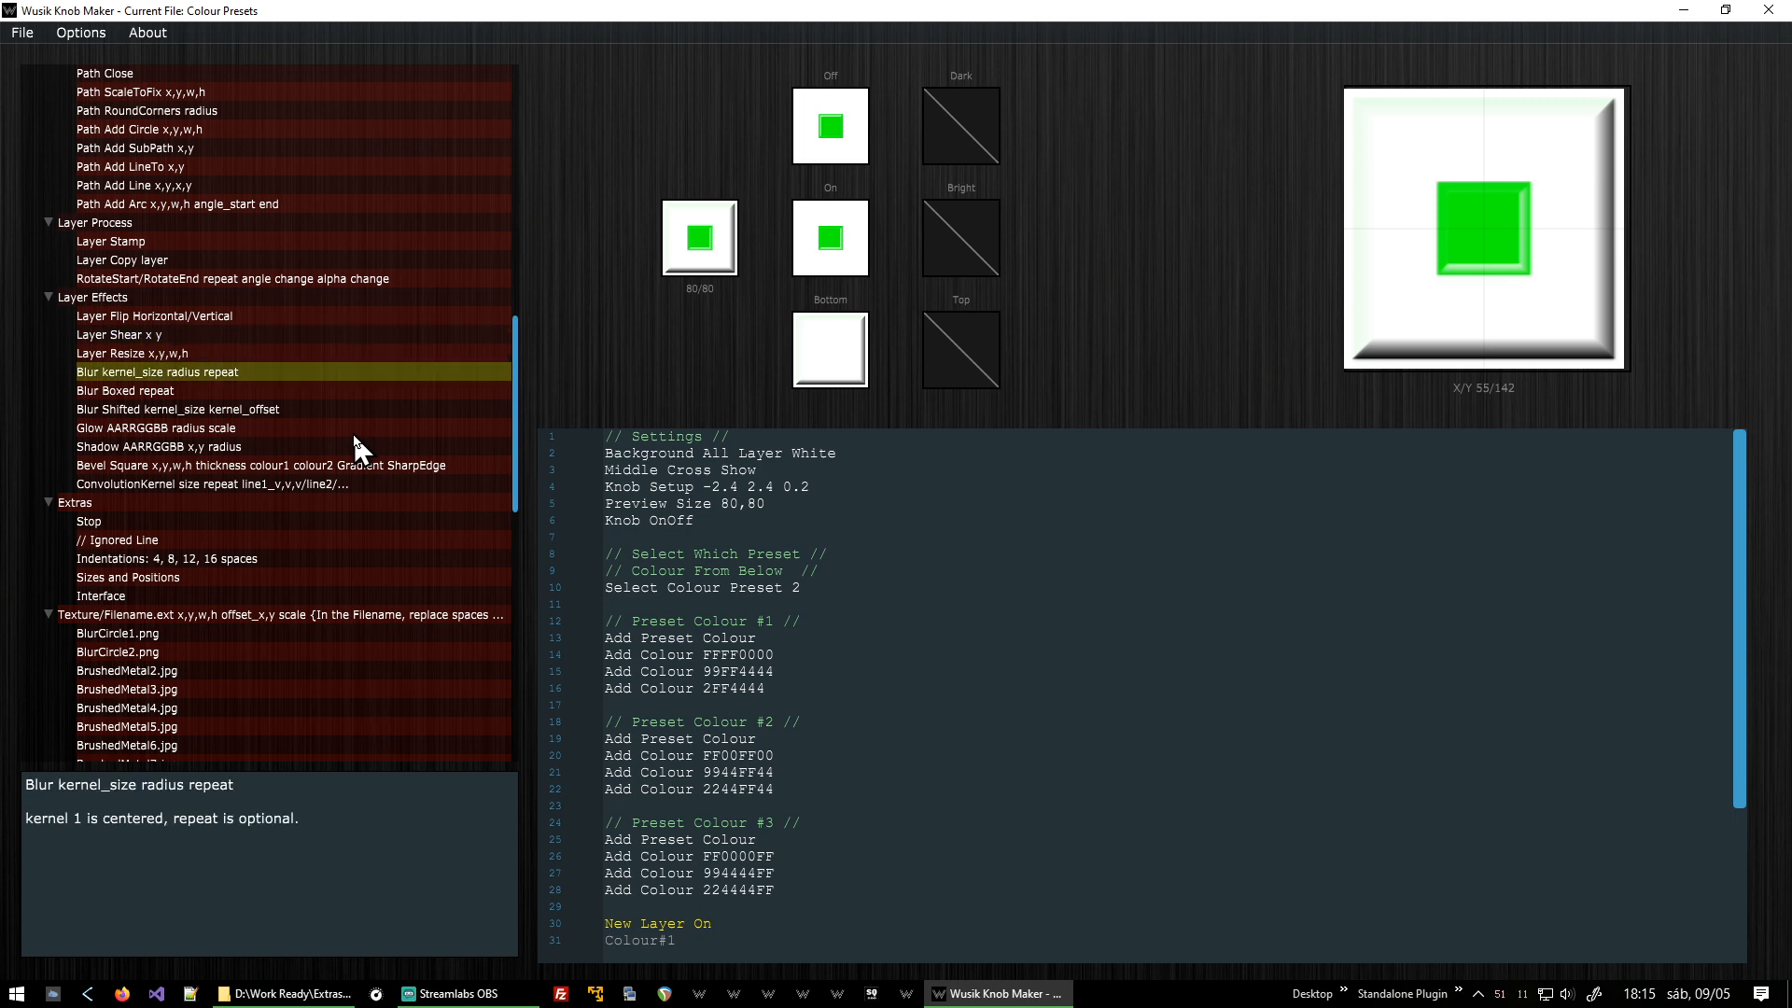
Read the manual help for the Colour AARRGGBB and New SubLayer blend_type commands.
{"action": "scroll", "coordinate": [416, 373], "scroll_direction": "up", "scroll_amount": 11}
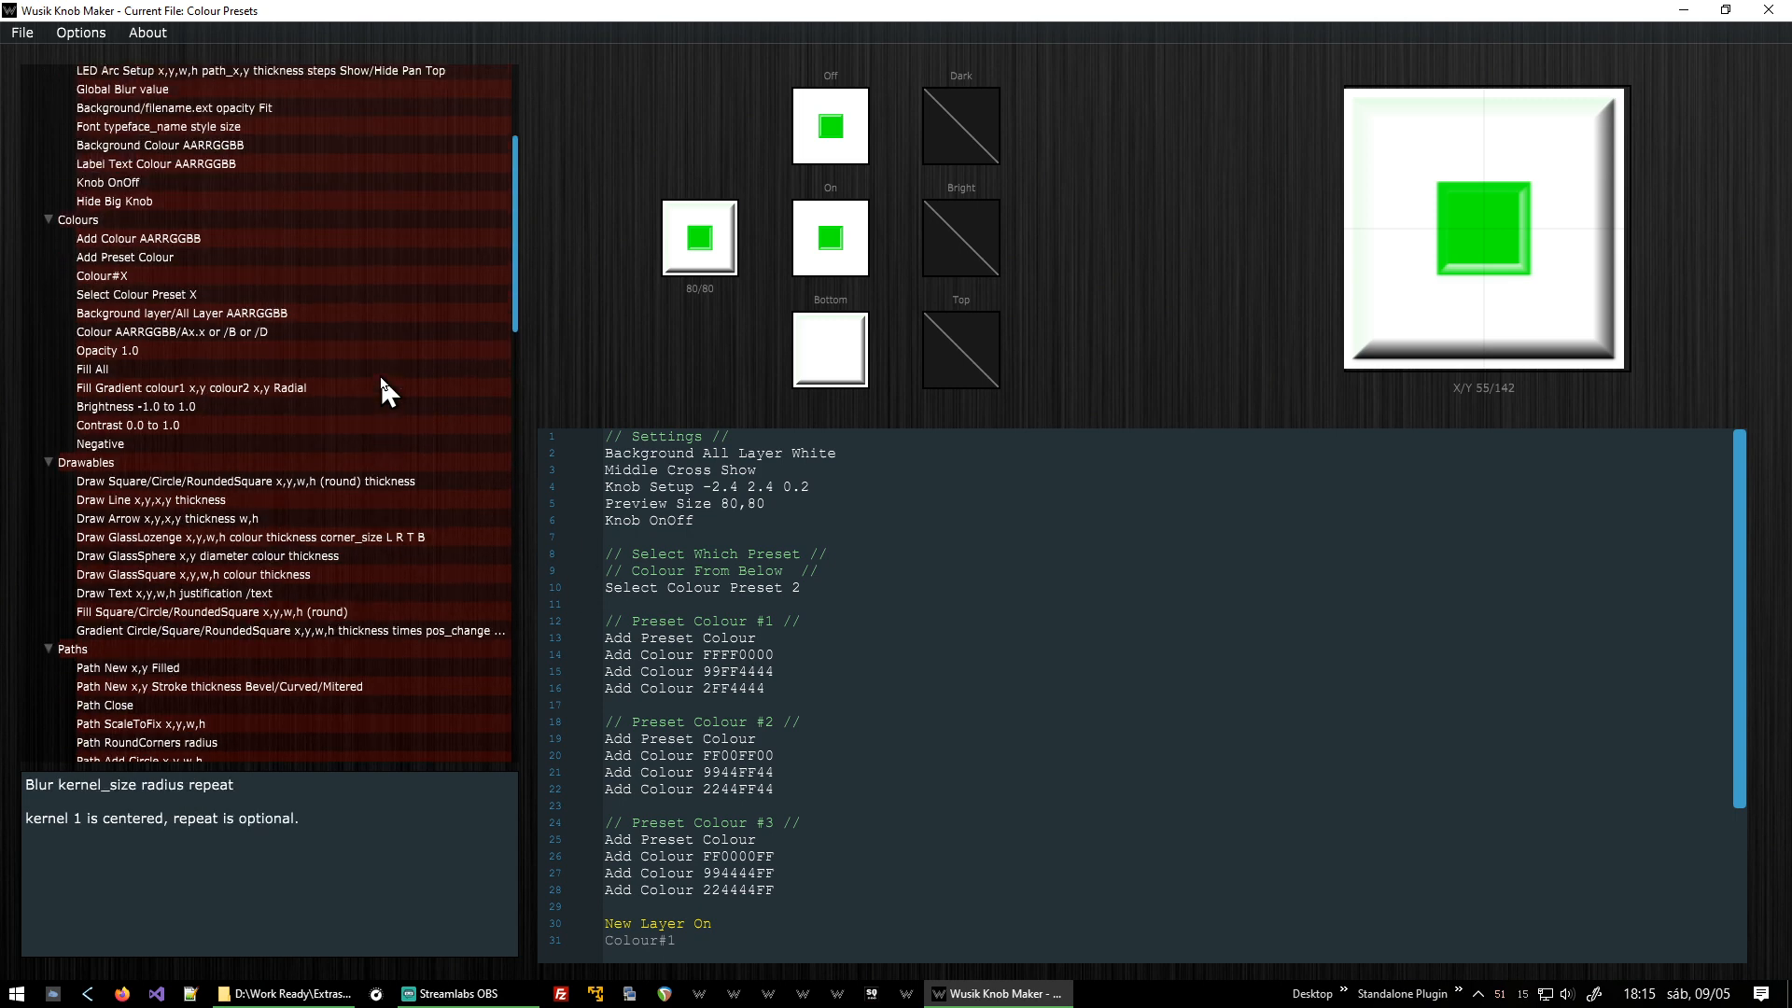
{"action": "left_click", "coordinate": [339, 332]}
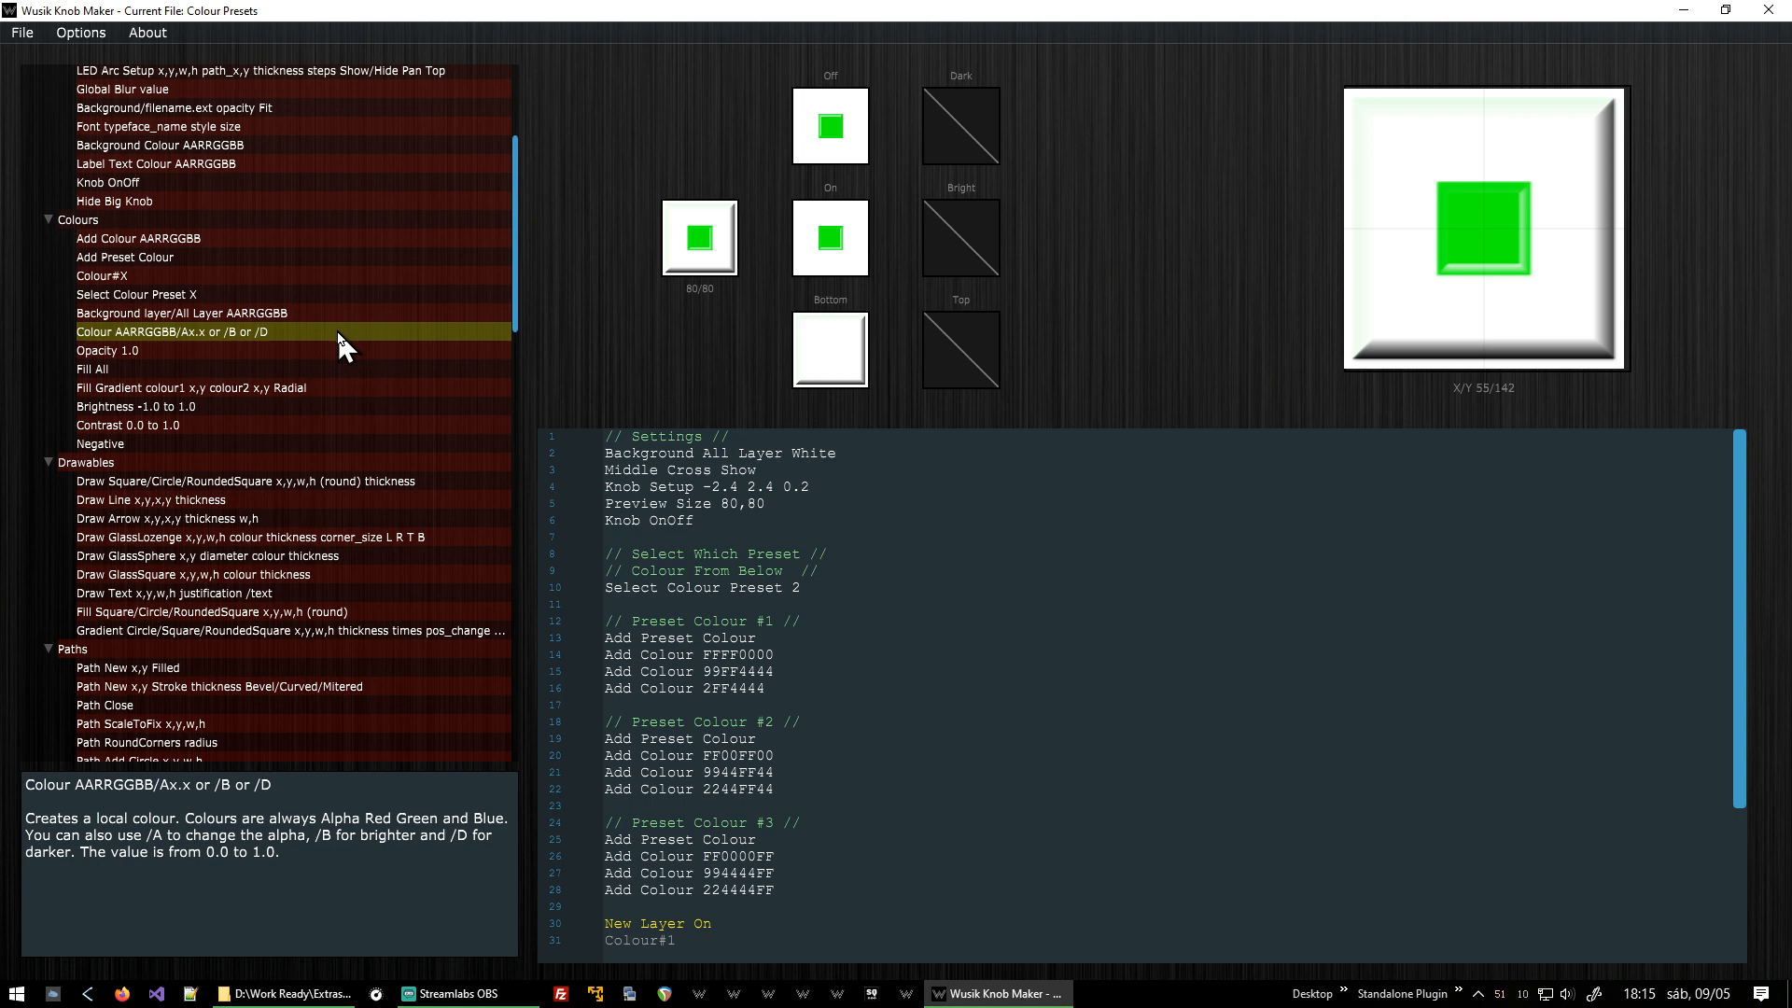
{"action": "scroll", "coordinate": [336, 333], "scroll_direction": "up", "scroll_amount": 5}
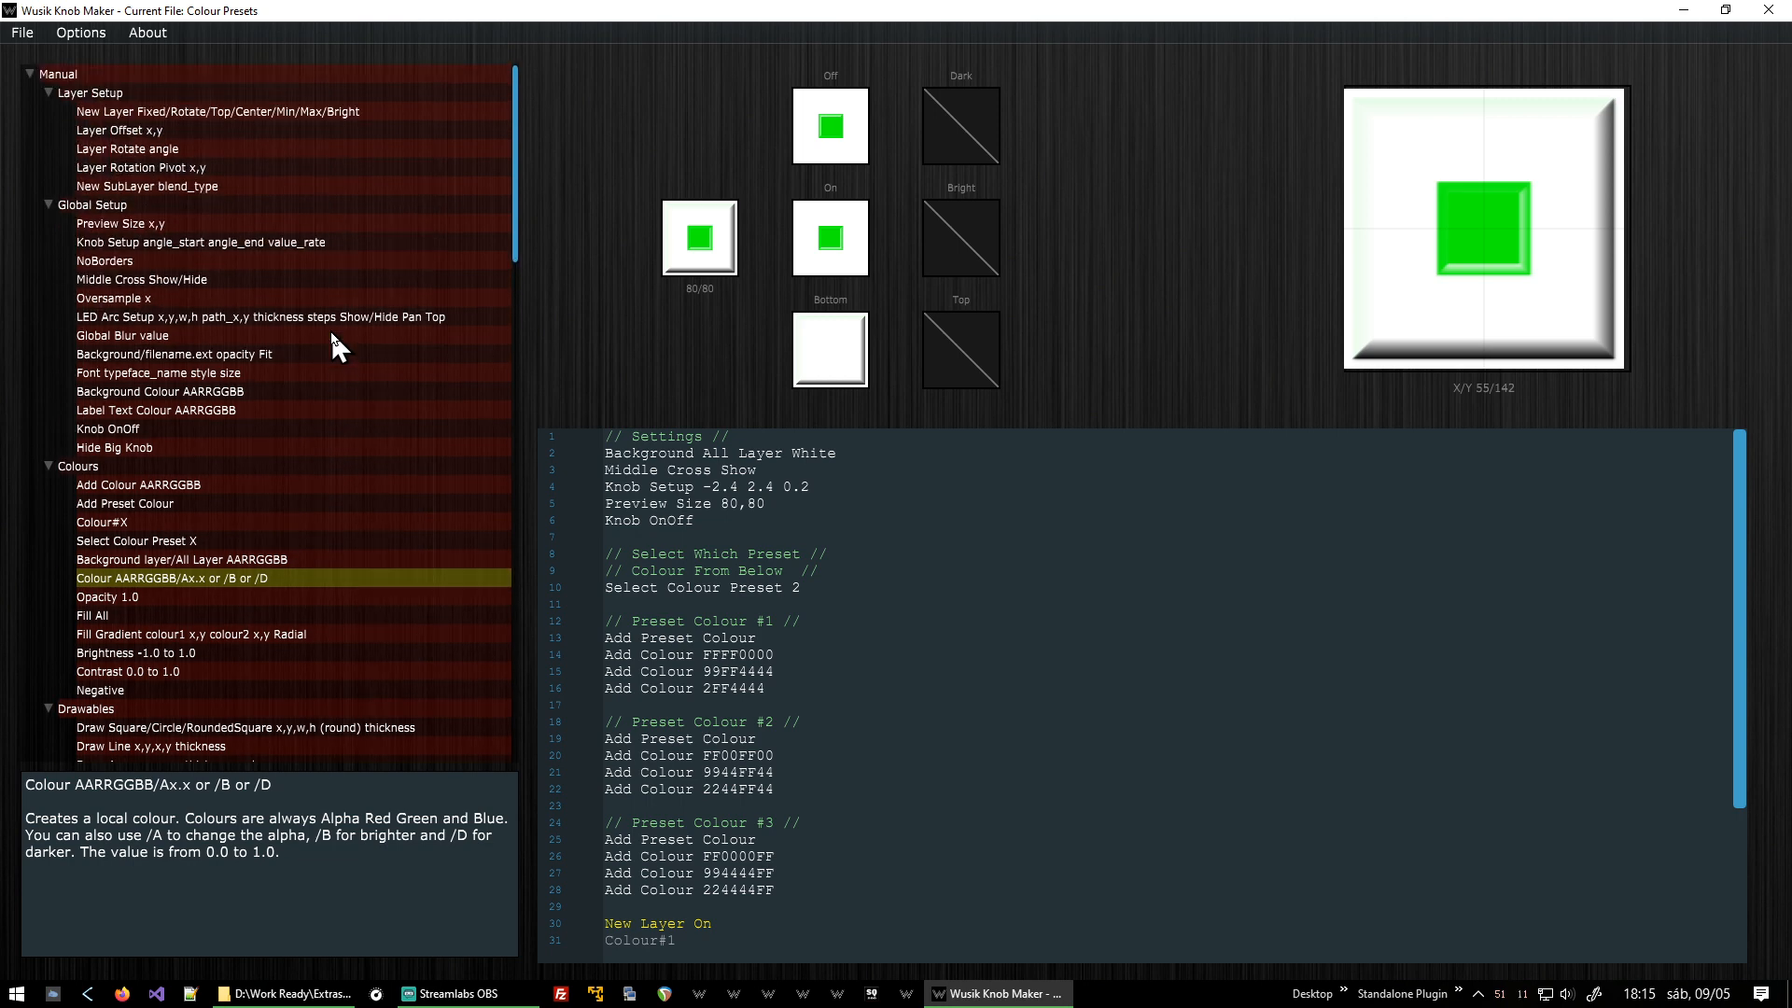
{"action": "left_click", "coordinate": [254, 184]}
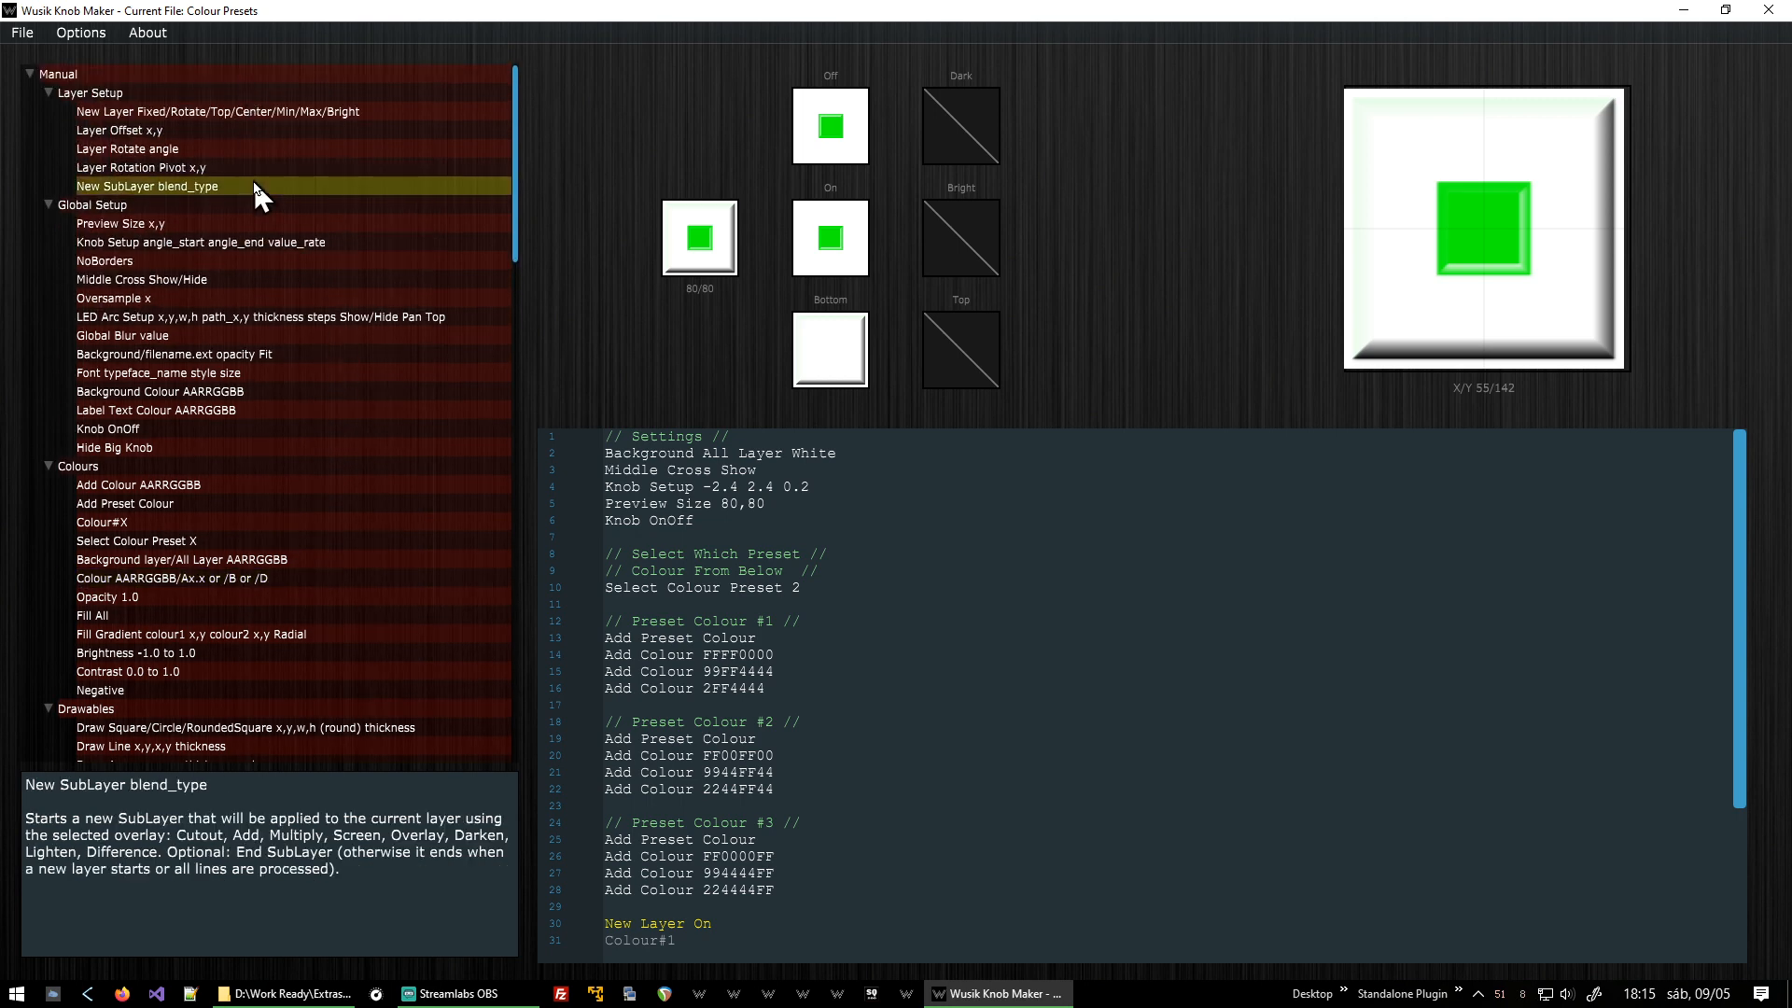